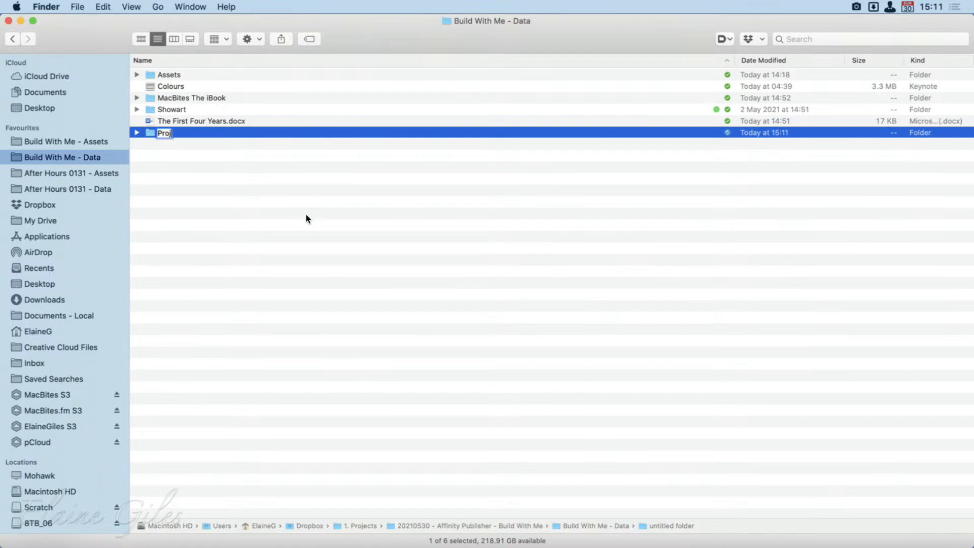
Step: Name the new folder Project 13 and create a subfolder named Fonts inside it
key("Return")
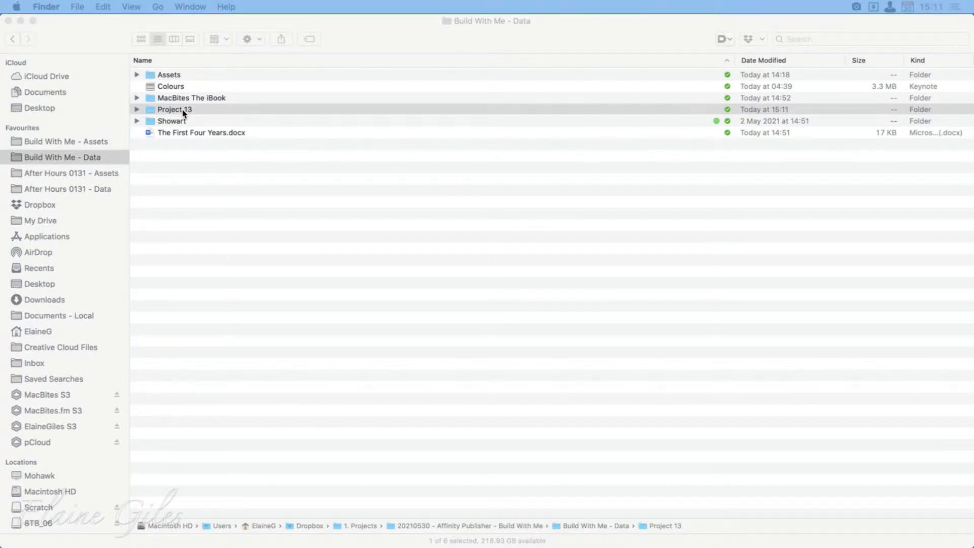
double_click(188, 109)
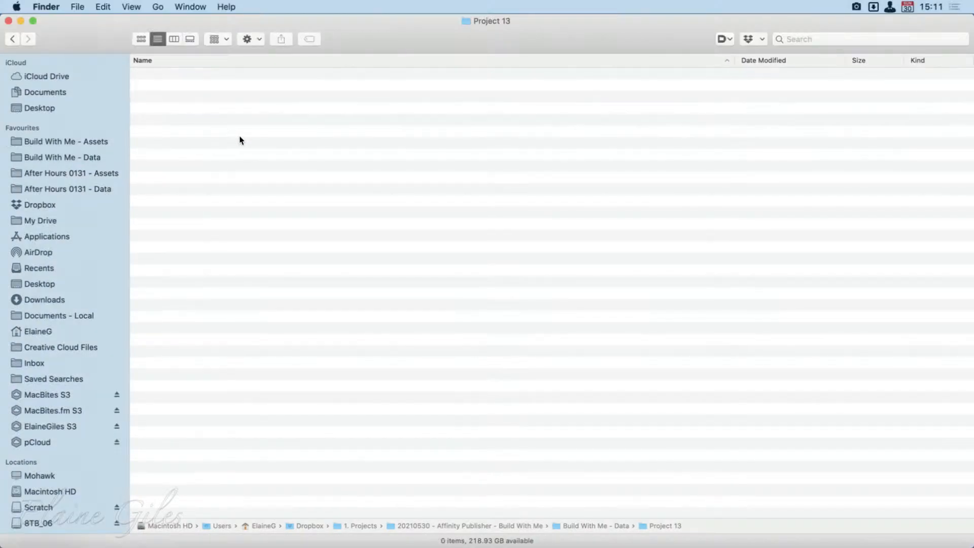
right_click(247, 165)
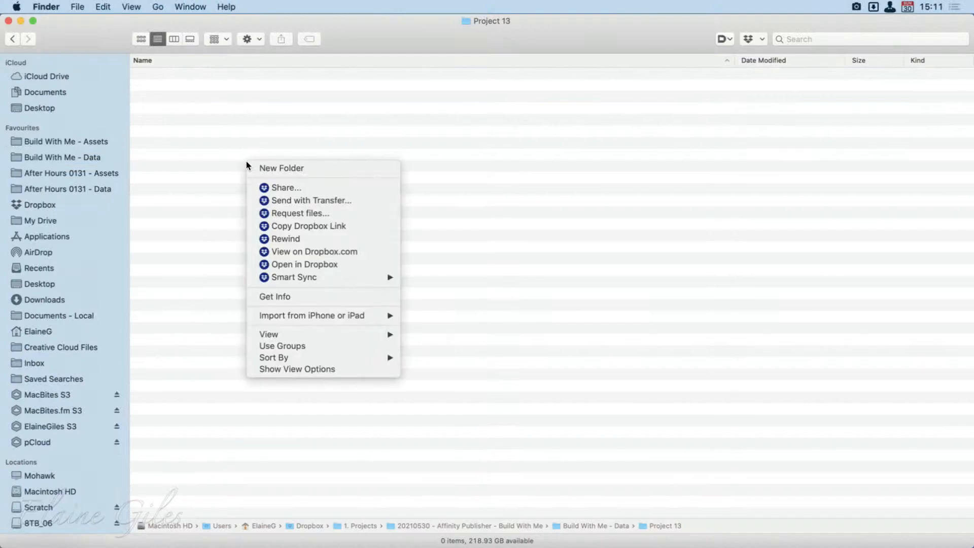
left_click(256, 165)
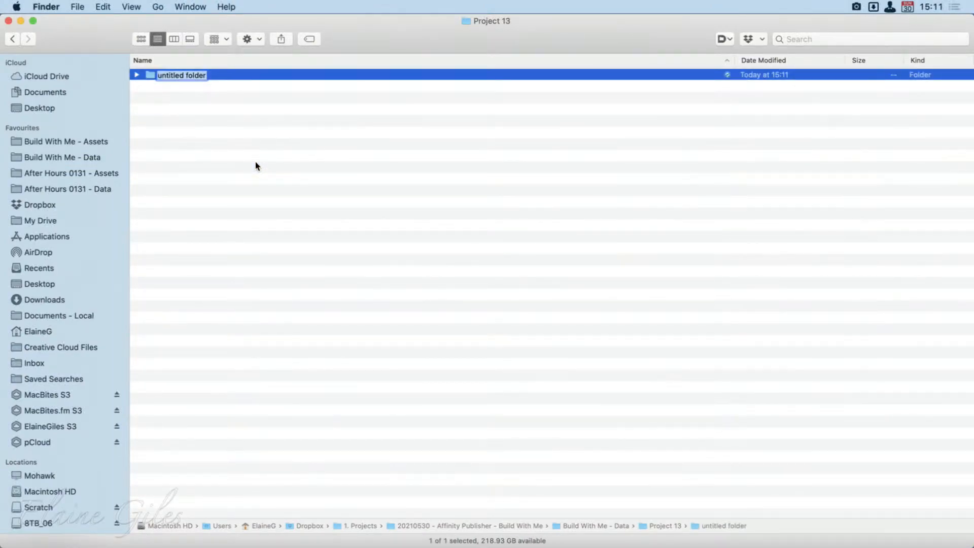
type("Fonts")
key("Return")
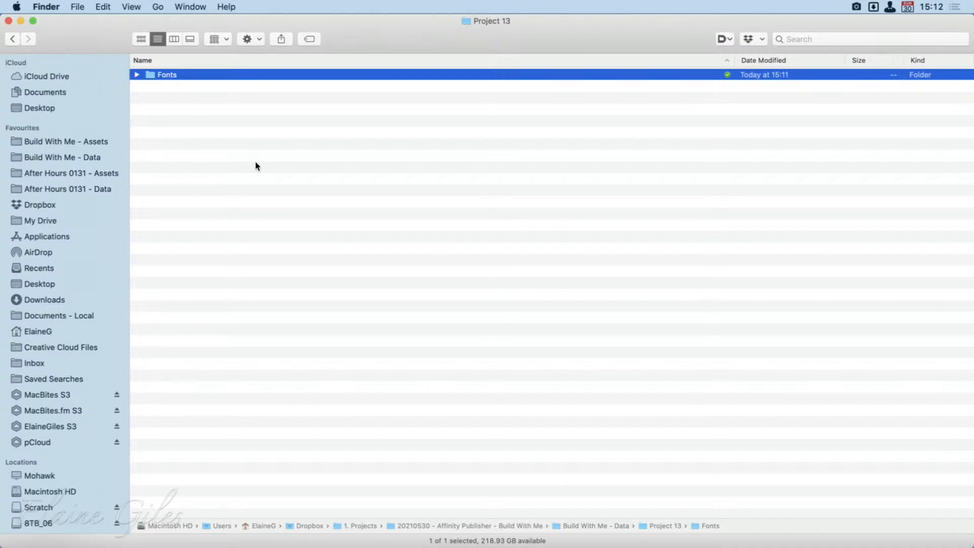
left_click(428, 209)
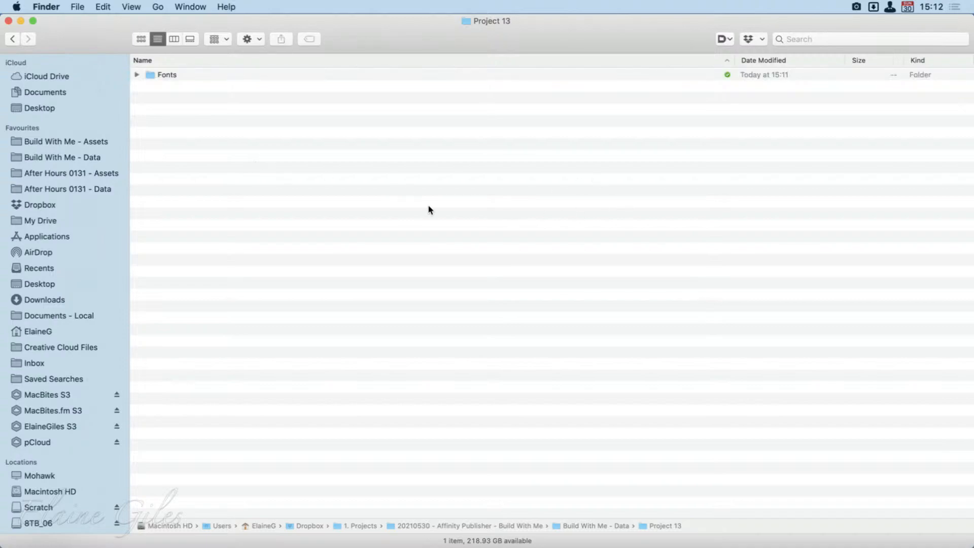
Step: Open the Fonts folder of the user Library in a second tab beside the Project 13 folder
key("super+t")
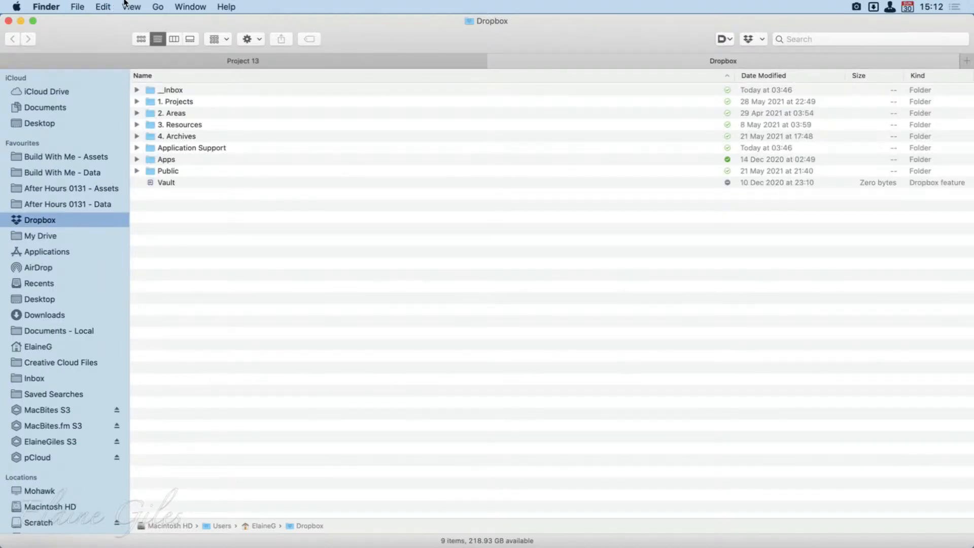
left_click(157, 6)
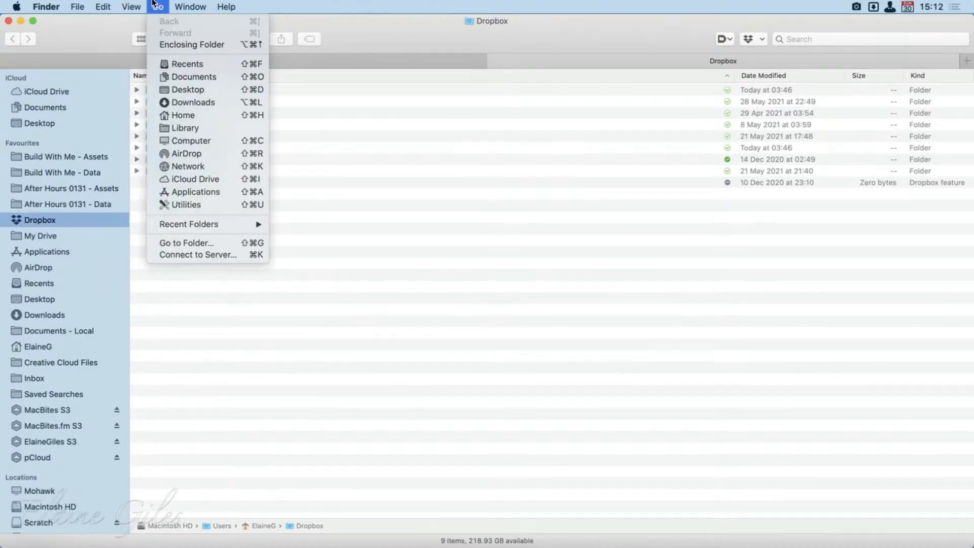
key("alt")
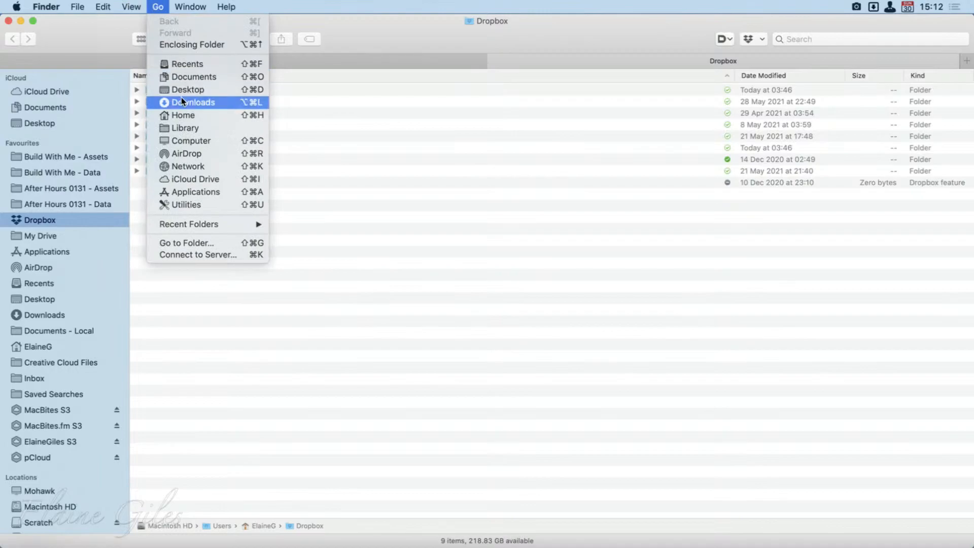
left_click(200, 130)
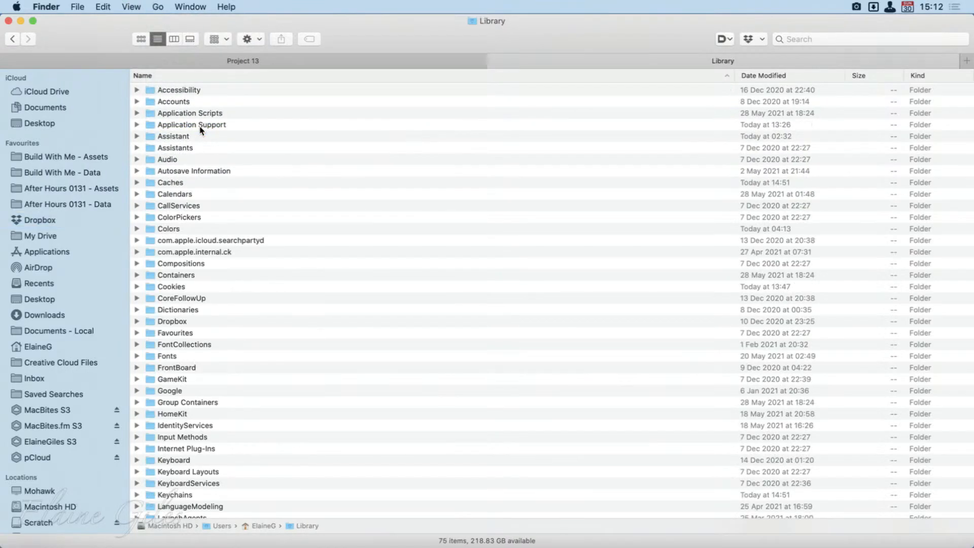
left_click(206, 369)
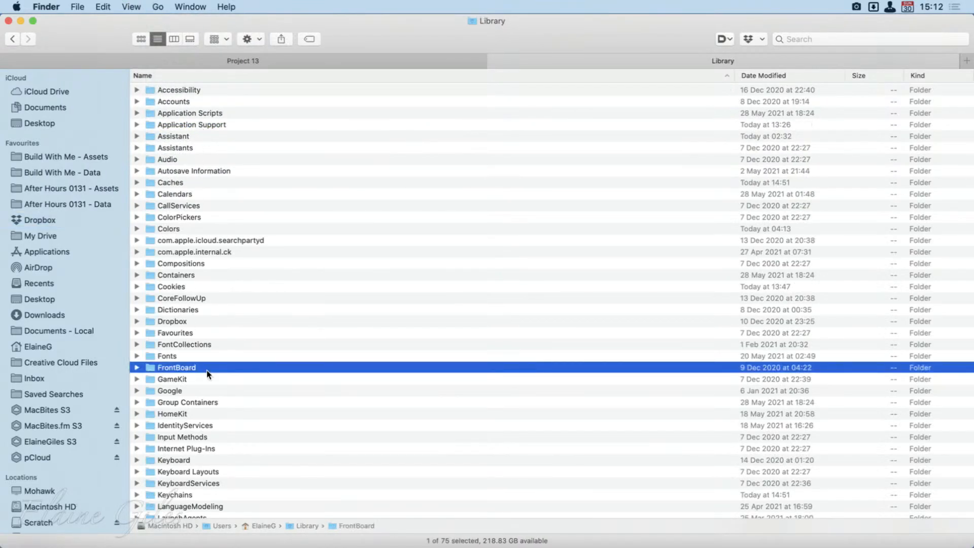
key("l")
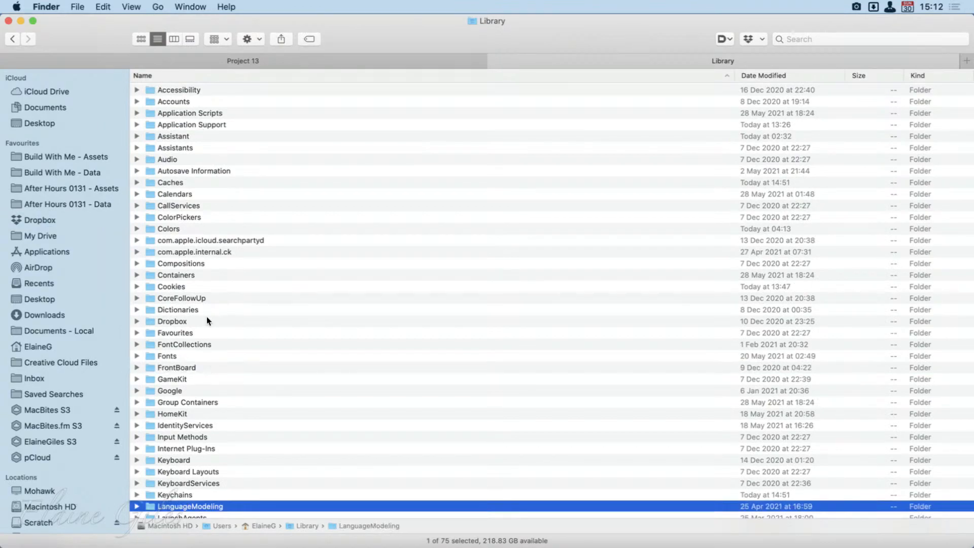
double_click(188, 356)
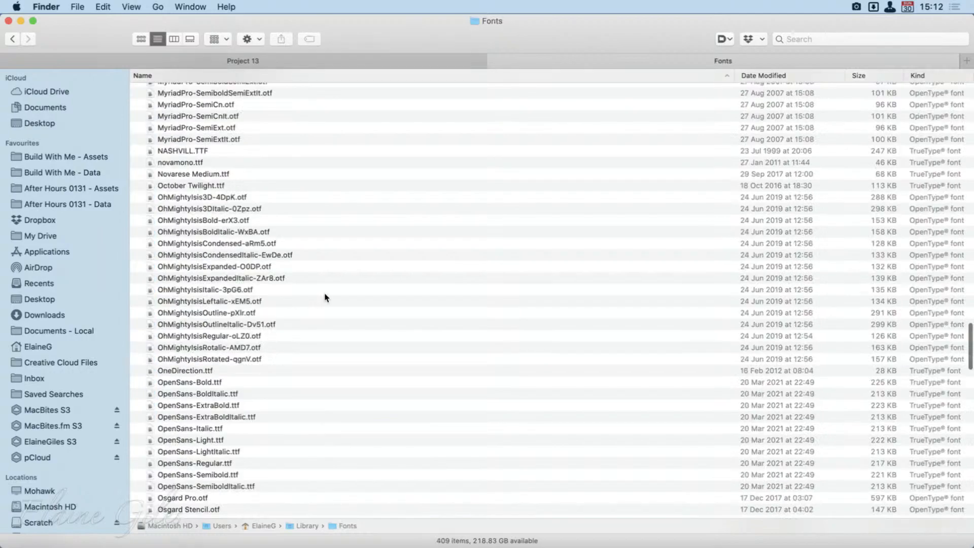
Step: Preview the BebasNeue.otf font file in the Library's Fonts folder and close the preview
scroll(372, 256, "up", 20)
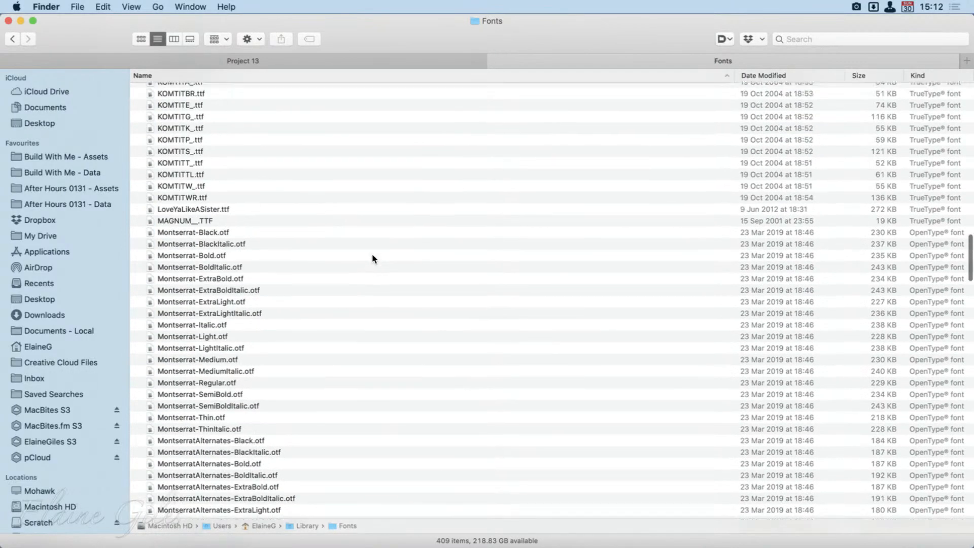
scroll(372, 258, "up", 20)
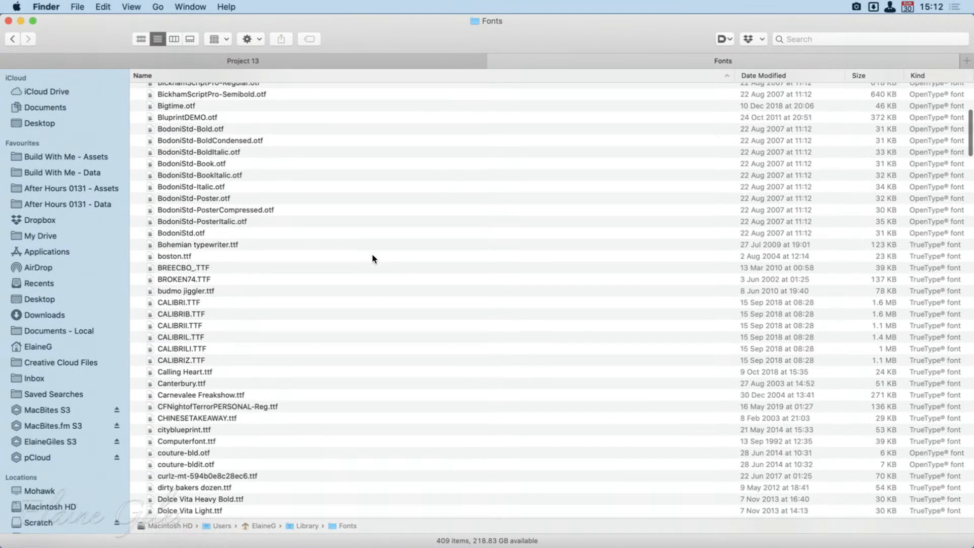
scroll(372, 258, "up", 10)
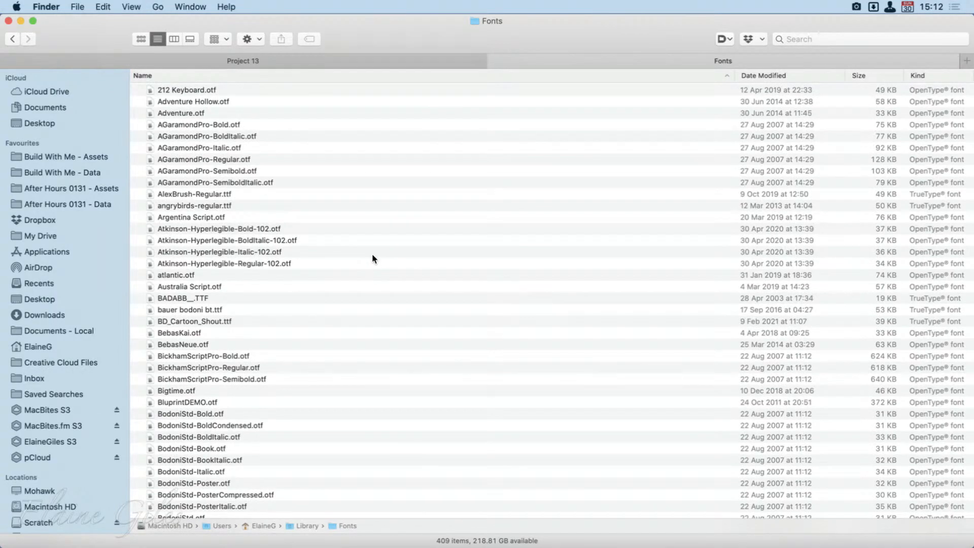
scroll(372, 258, "down", 5)
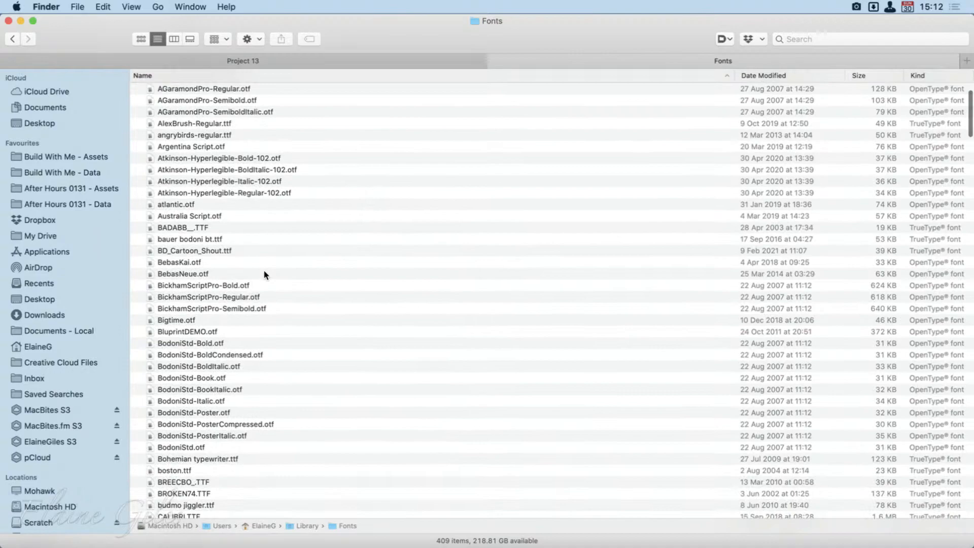
left_click(264, 272)
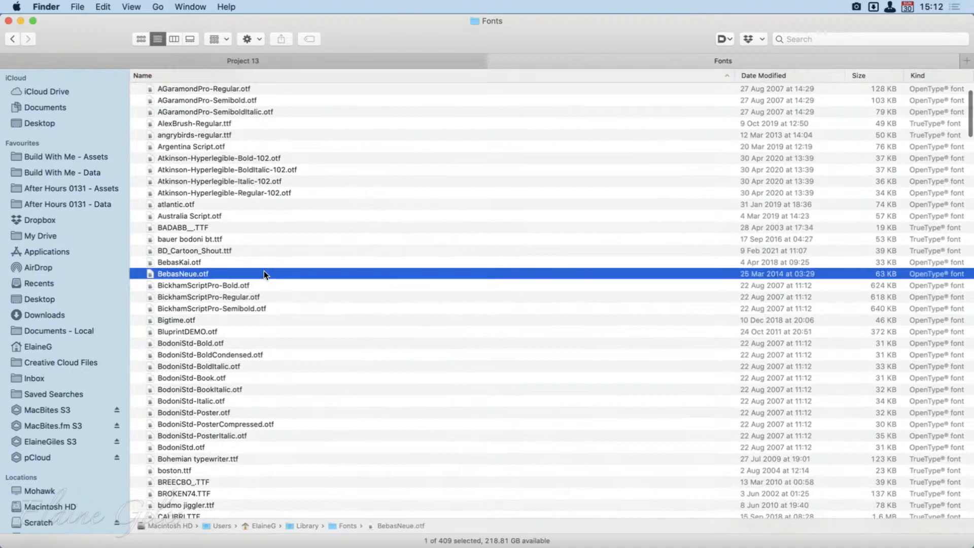
key("space")
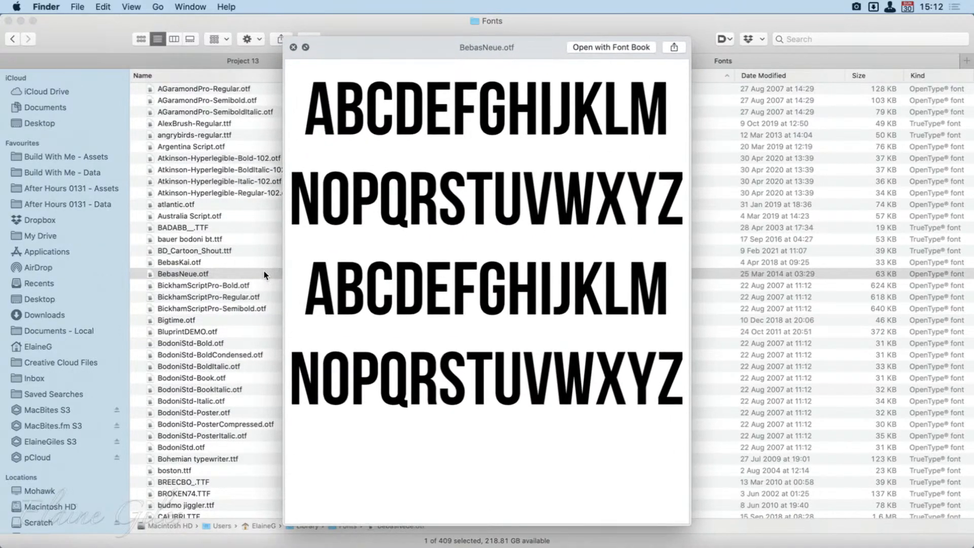
key("space")
Step: Preview the DS-DIGI.TTF and curlz-mt-594b0e8c28ec6.ttf font files one after the other, closing each preview
scroll(291, 342, "down", 15)
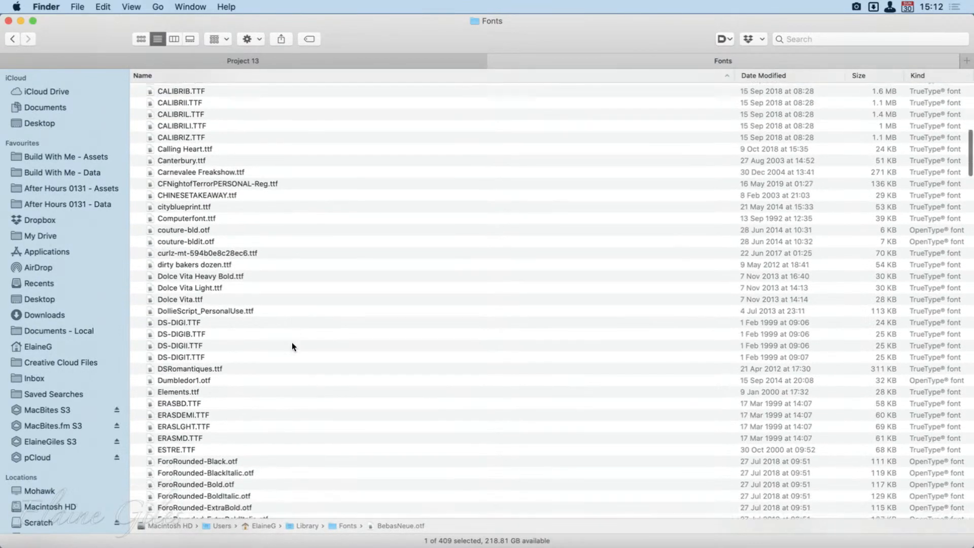
scroll(291, 342, "down", 2)
left_click(212, 282)
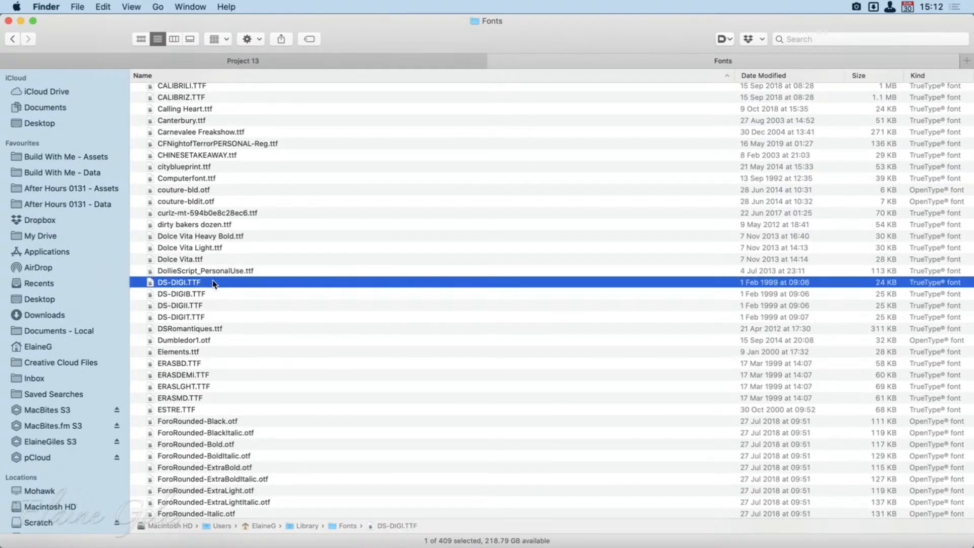
key("space")
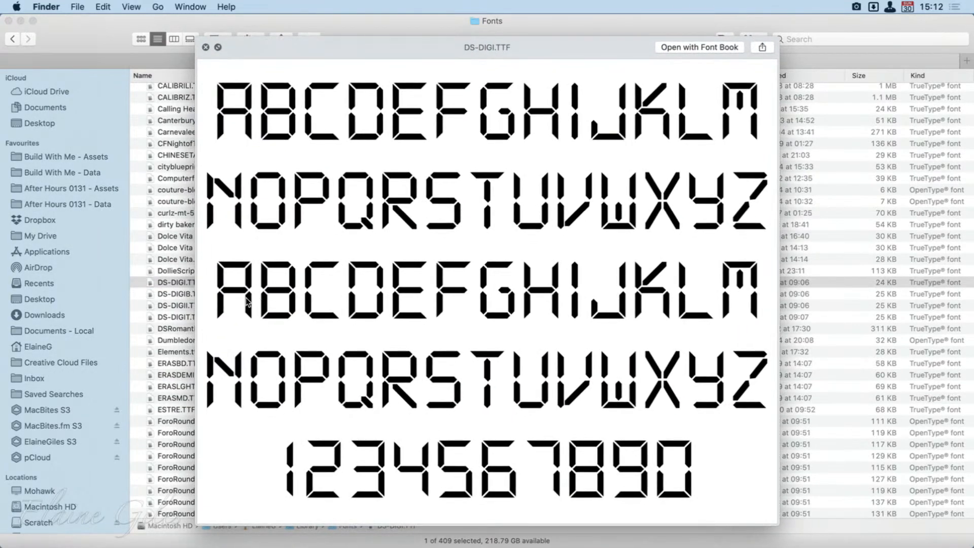
key("space")
left_click(231, 214)
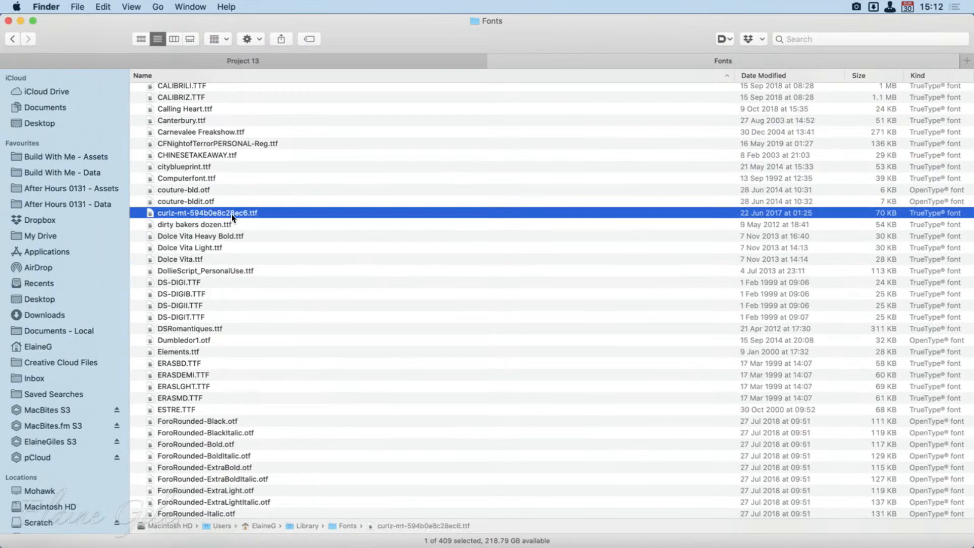
key("space")
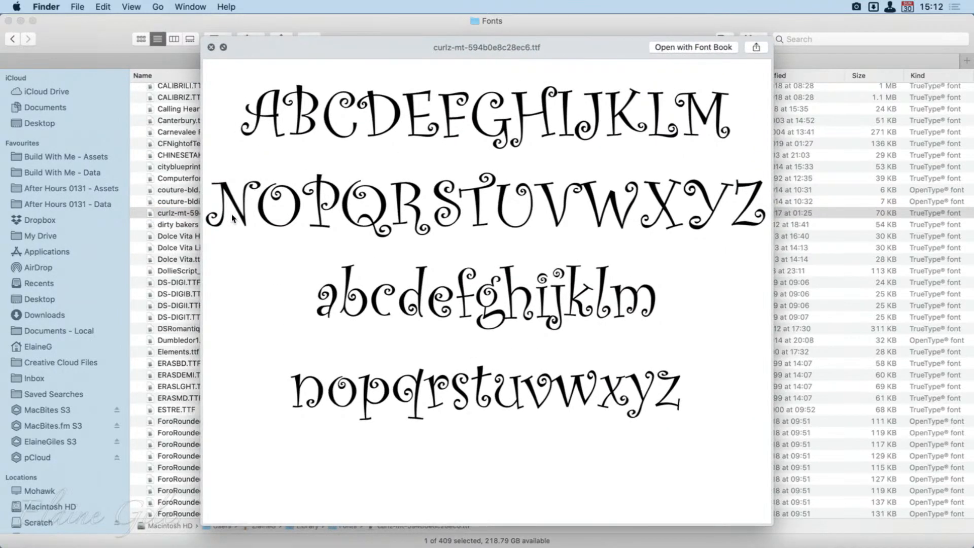
key("space")
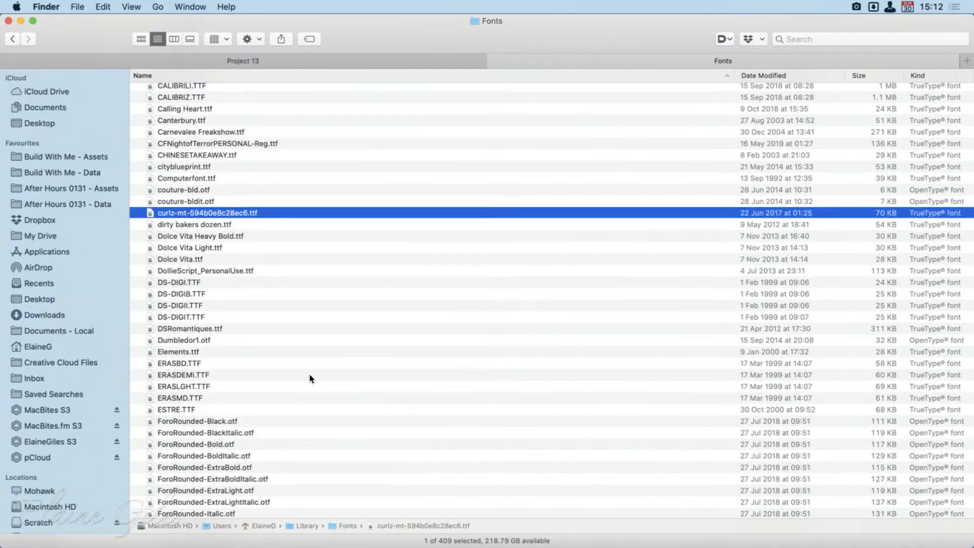
Step: Find and select MyriadPro-Black.otf in the Library's Fonts folder and preview it briefly
scroll(310, 379, "down", 5)
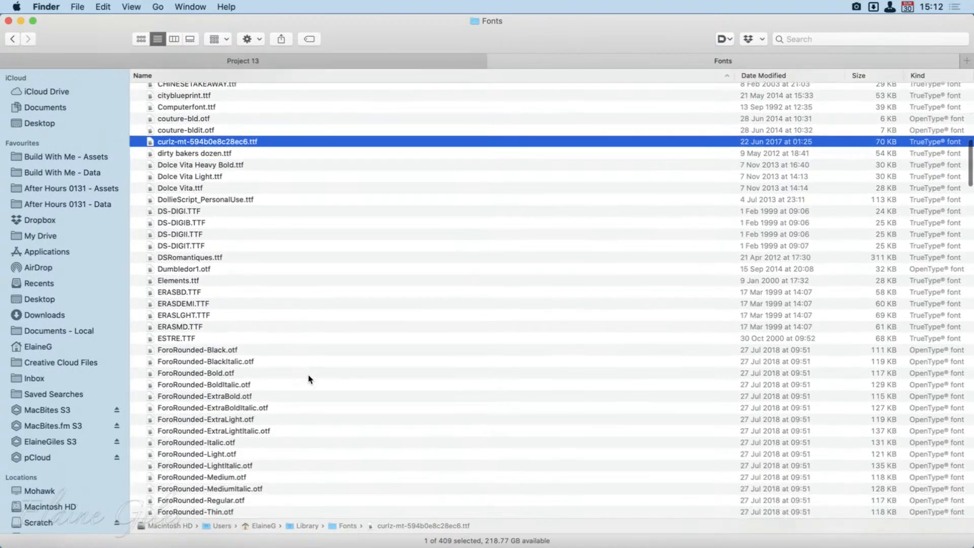
scroll(310, 379, "down", 5)
left_click(311, 376)
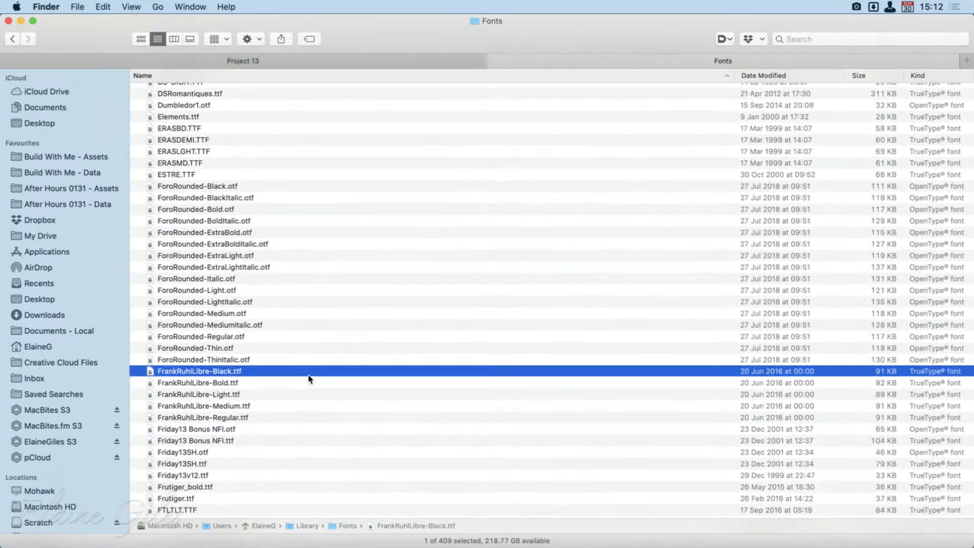
key("m")
key("y")
scroll(311, 379, "down", 5)
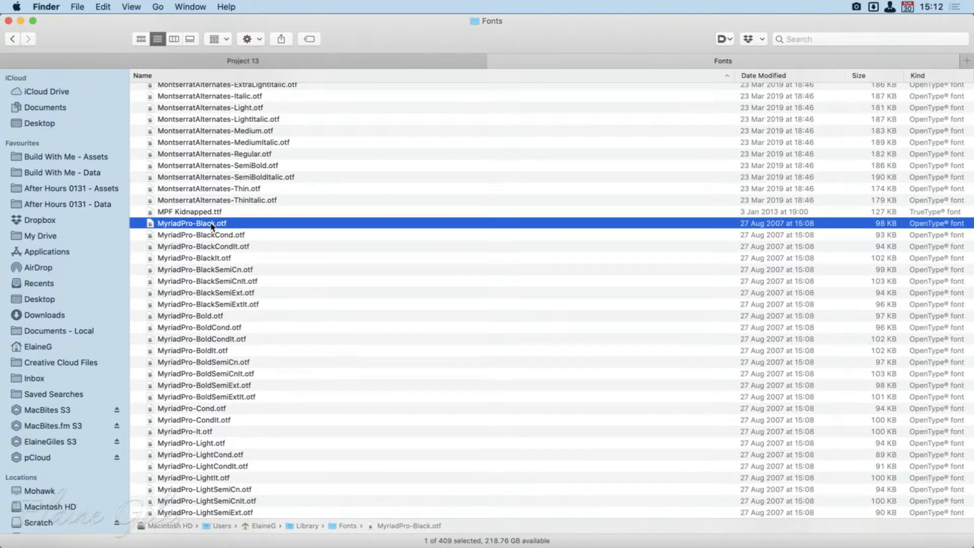
key("space")
key("space")
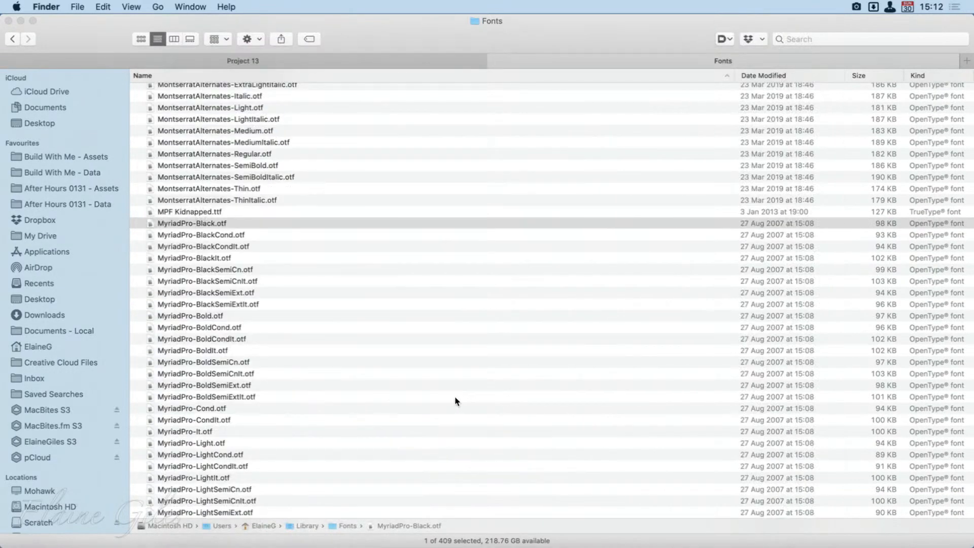
Step: Put all MyriadPro font files, from MyriadPro-Black.otf to MyriadPro-SemiExtIt.otf, into the Project 13 folder and display that folder
scroll(386, 424, "down", 4)
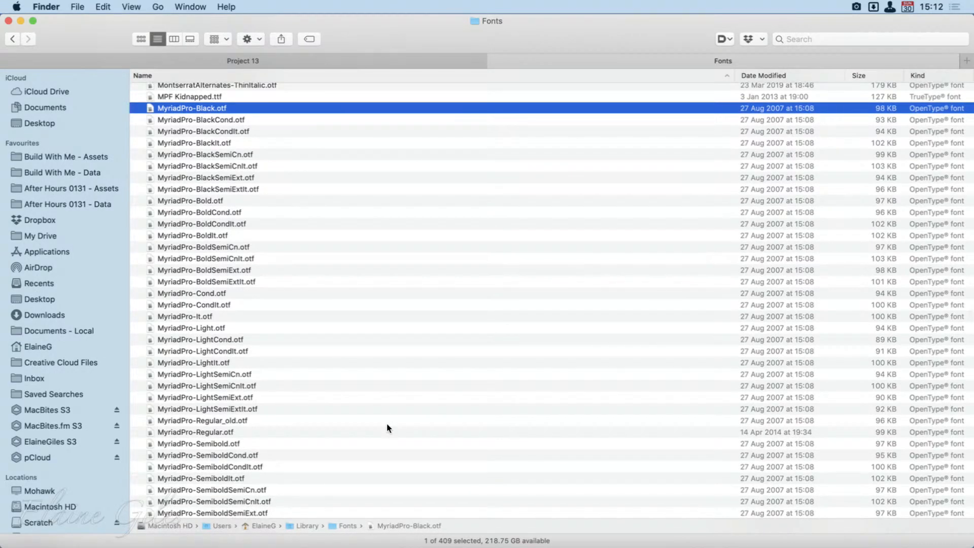
scroll(245, 441, "down", 5)
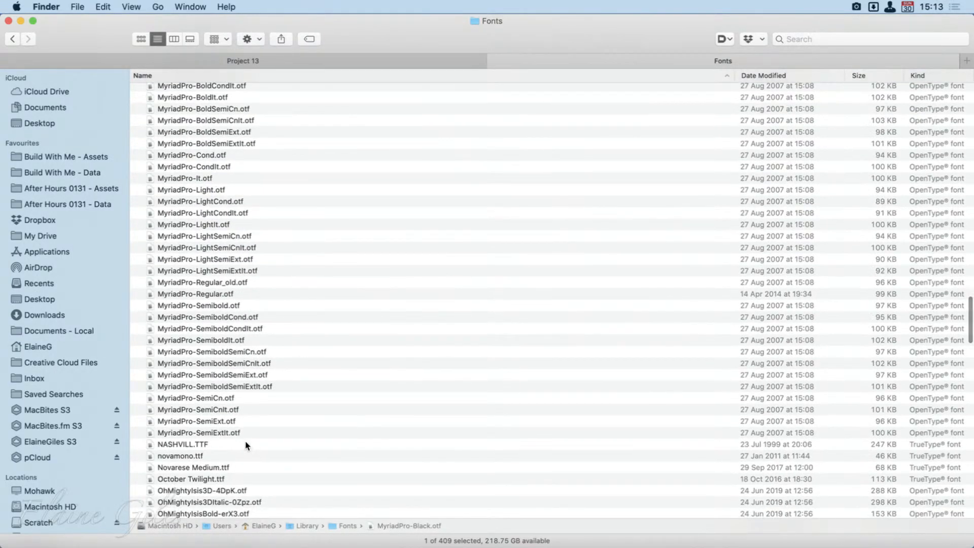
left_click(247, 434, "shift")
scroll(395, 404, "up", 3)
scroll(396, 404, "up", 5)
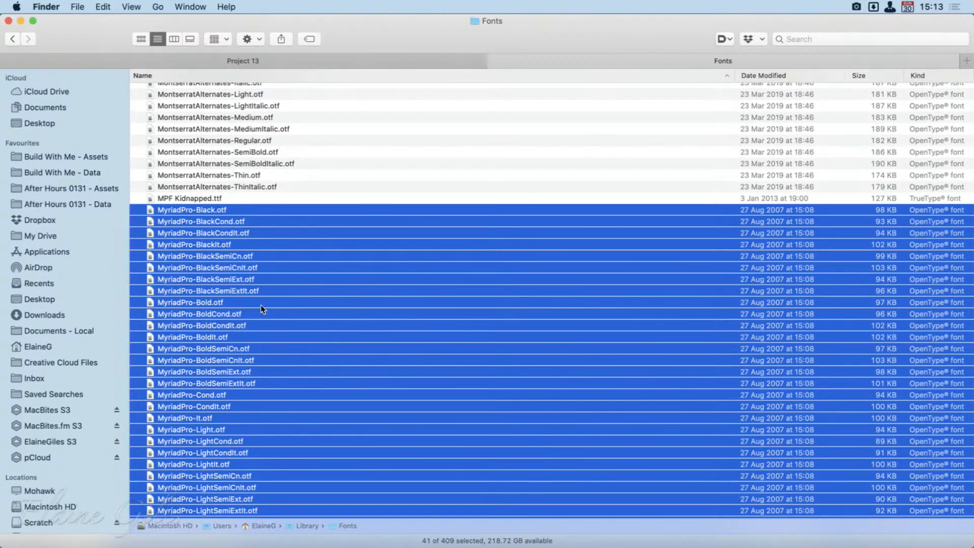
left_click_drag(187, 208, 378, 55)
left_click(357, 61)
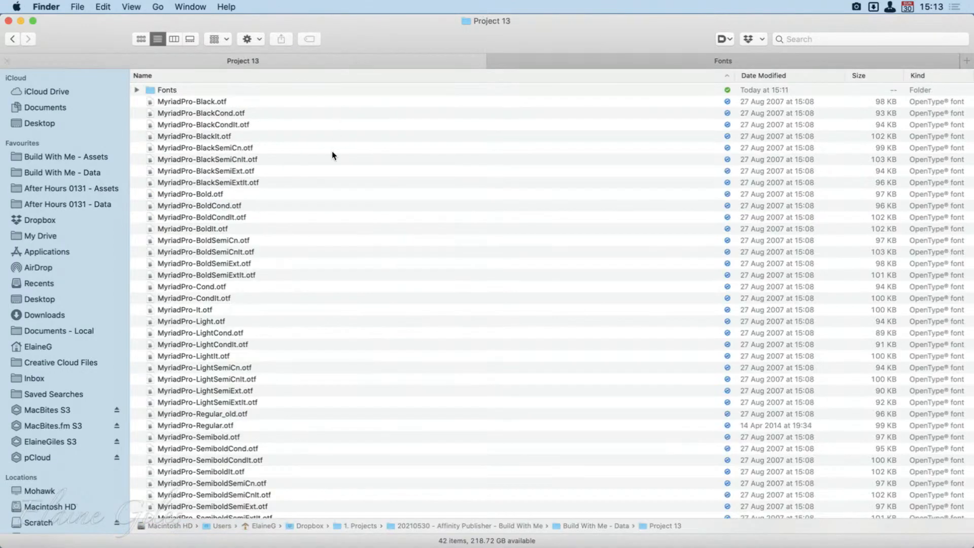
Step: Move all MyriadPro font files, from MyriadPro-Black.otf to MyriadPro-SemiExtIt.otf, into the Fonts subfolder of Project 13
left_click(258, 102)
scroll(316, 291, "down", 3)
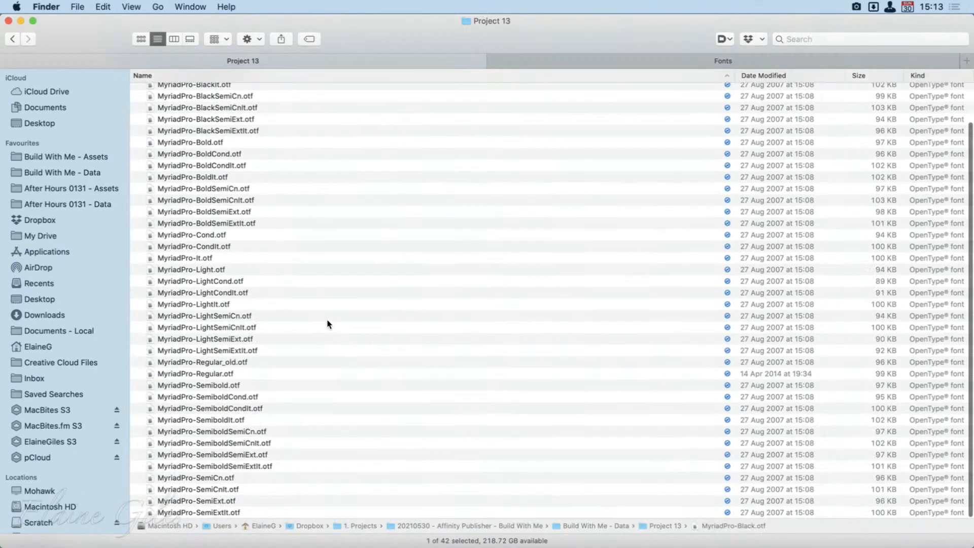
left_click(272, 512, "shift")
scroll(224, 254, "up", 3)
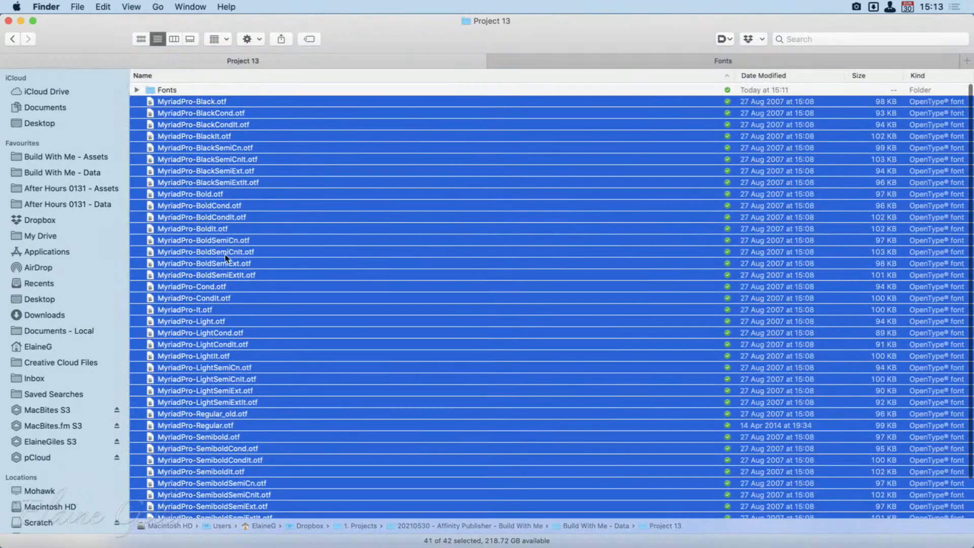
left_click_drag(166, 99, 165, 90)
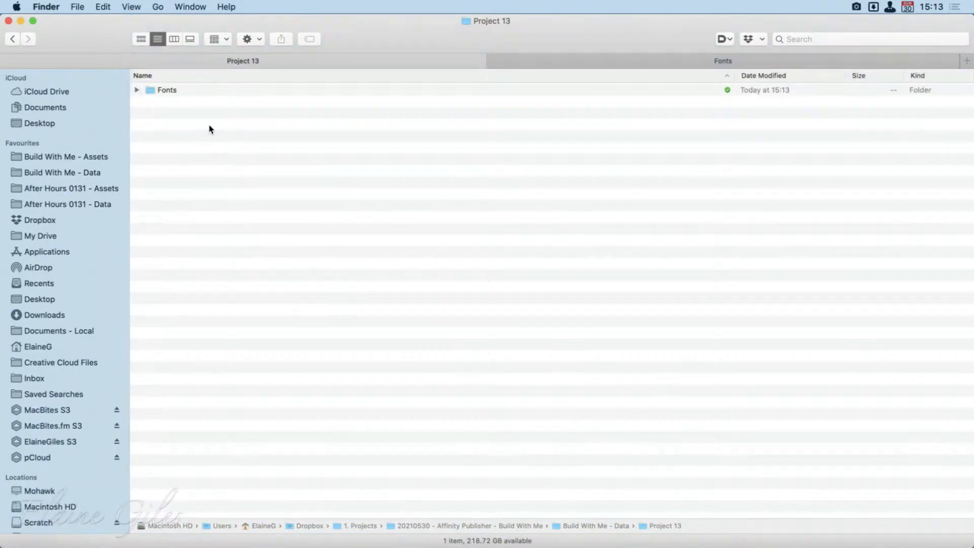
Step: Preview several OhMightyIsis font files in the Library's Fonts folder, ending with OhMightyIsisExpanded-O0DP.otf, and close the preview
left_click(580, 59)
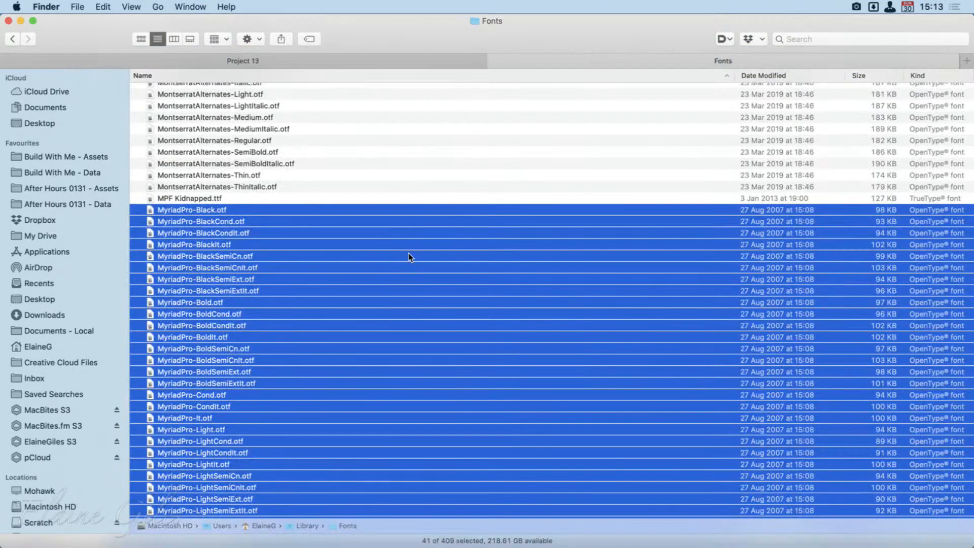
scroll(410, 257, "down", 15)
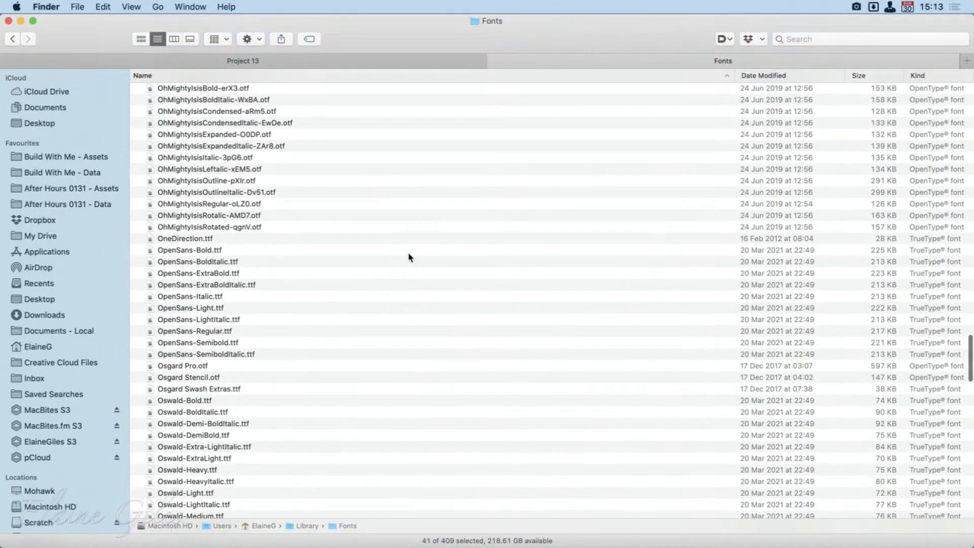
left_click(324, 150)
key("space")
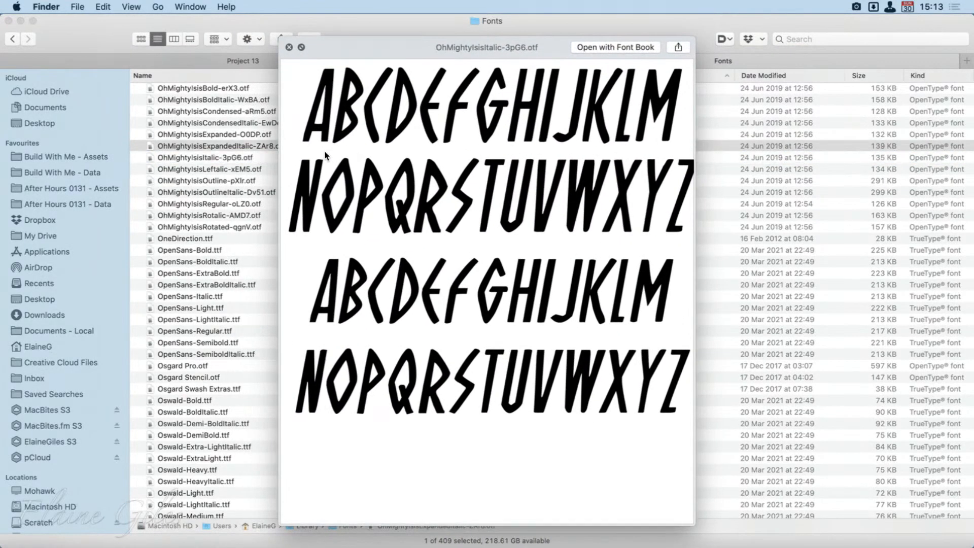
key("Up")
key("Up")
key("Down")
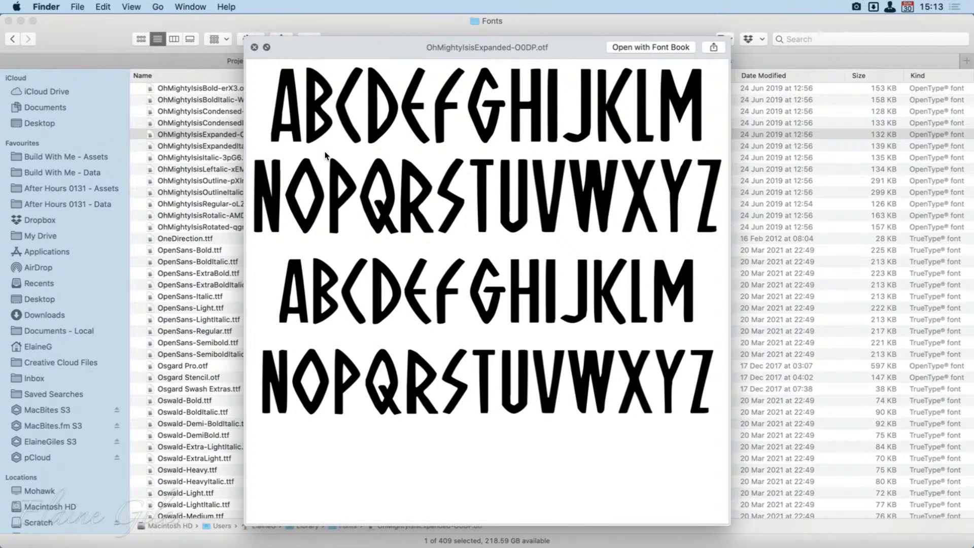
key("space")
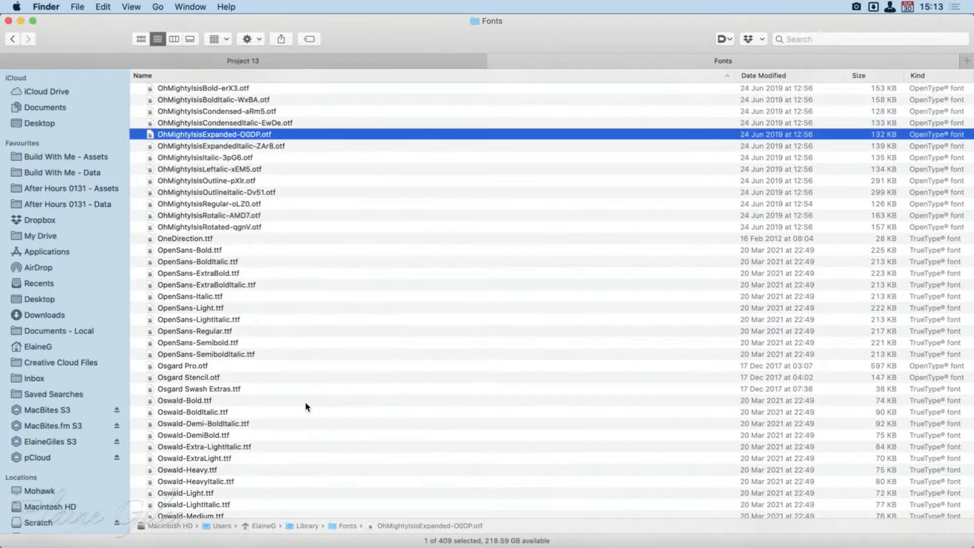
Step: Copy all font files from the Library's Fonts folder into the Project 13 folder and display that folder
key("super+a")
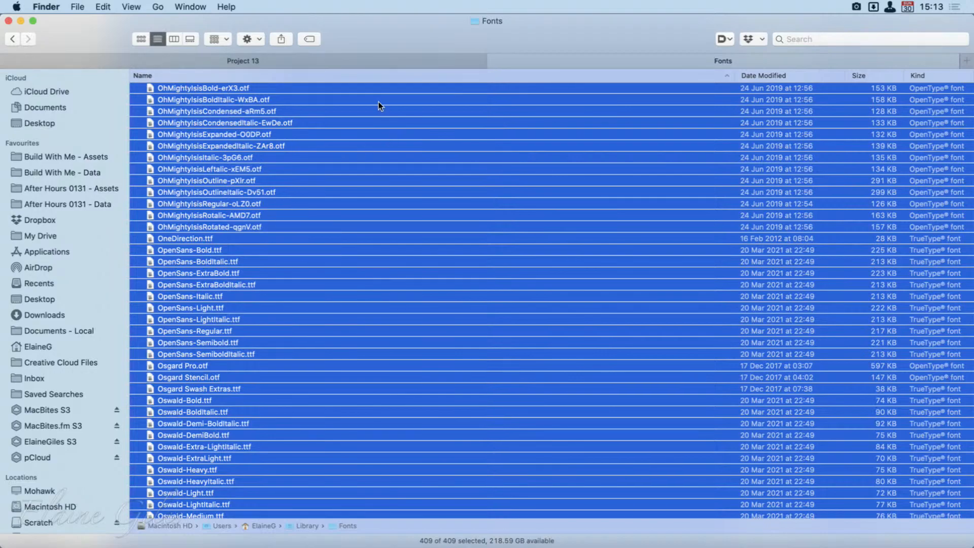
left_click_drag(378, 101, 337, 60)
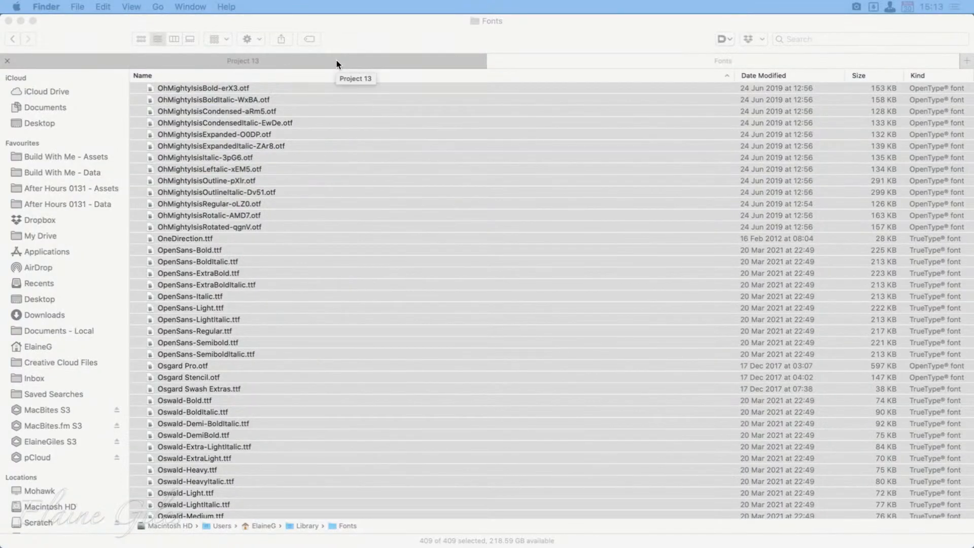
left_click(336, 60)
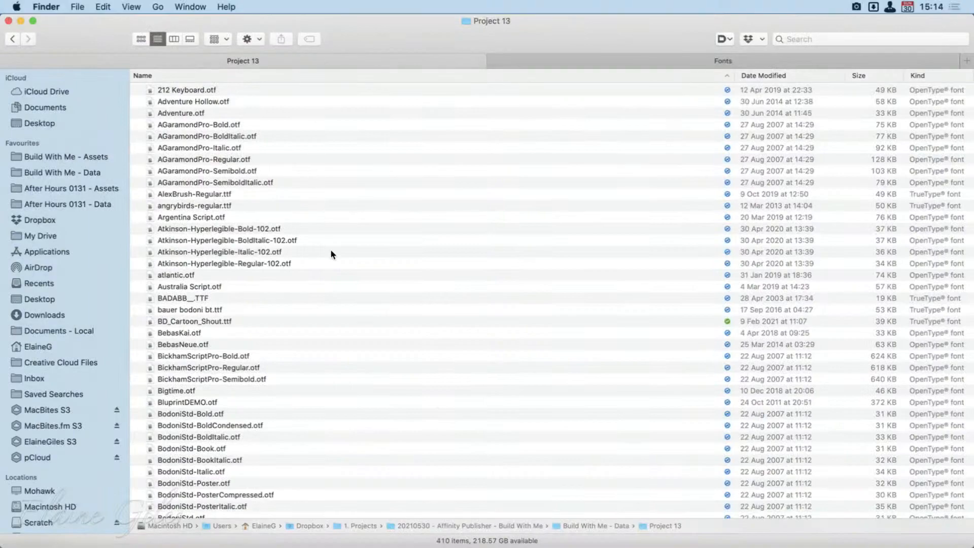
Step: Preview budmo jiggler.ttf and BD_Cartoon_Shout.ttf in the Project 13 folder one after the other, closing each preview
scroll(292, 308, "down", 5)
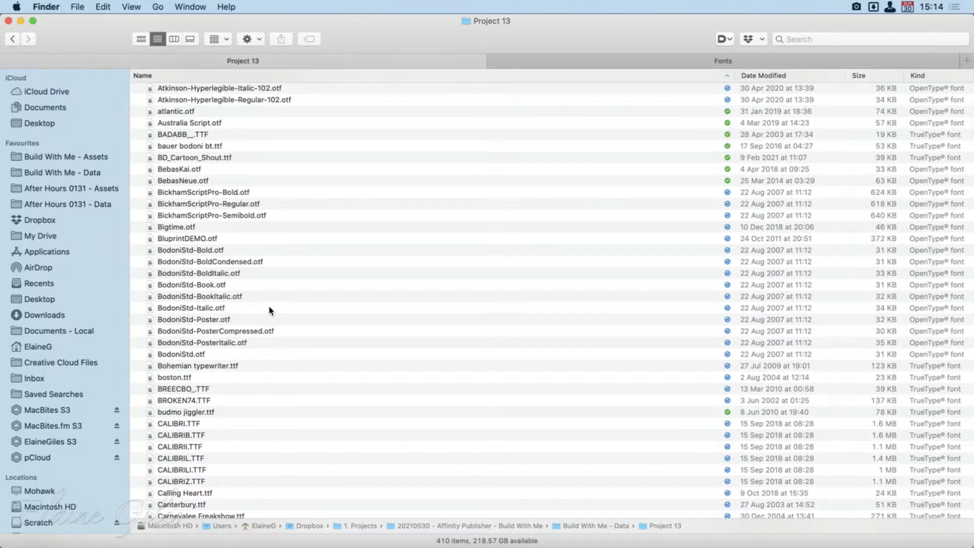
left_click(235, 410)
key("space")
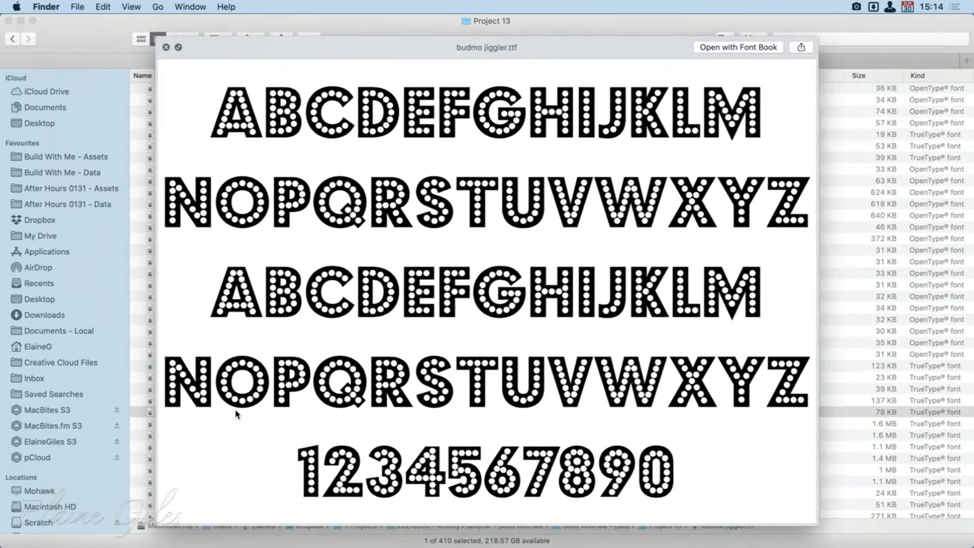
key("space")
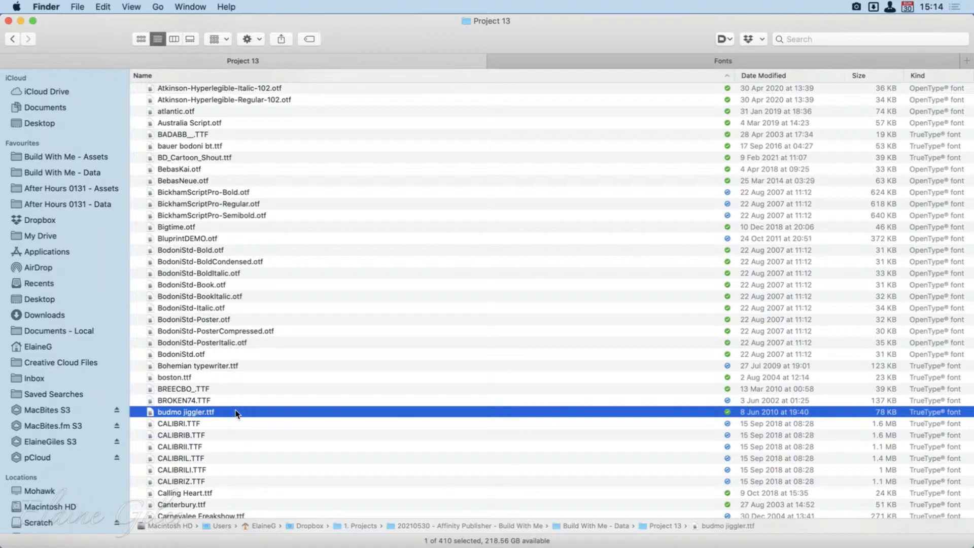
left_click(256, 157)
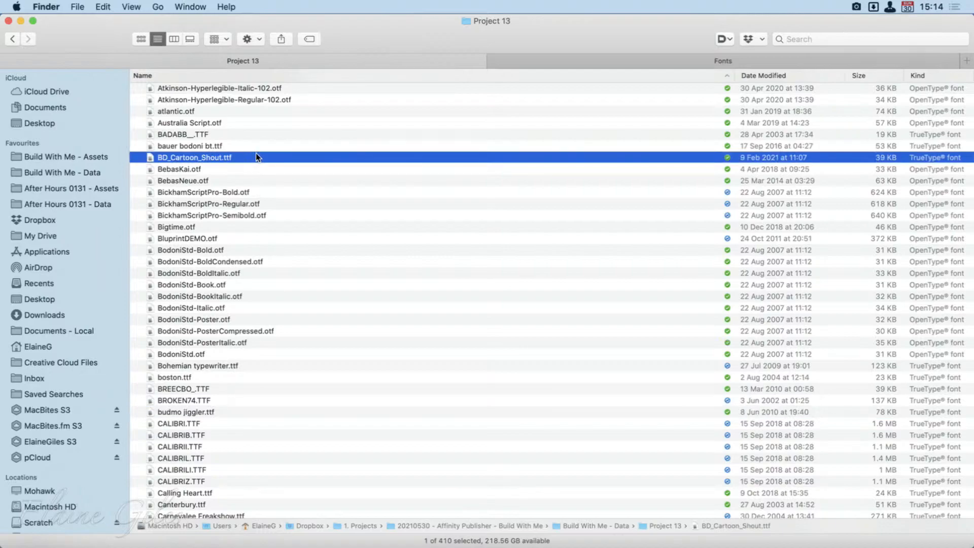
key("space")
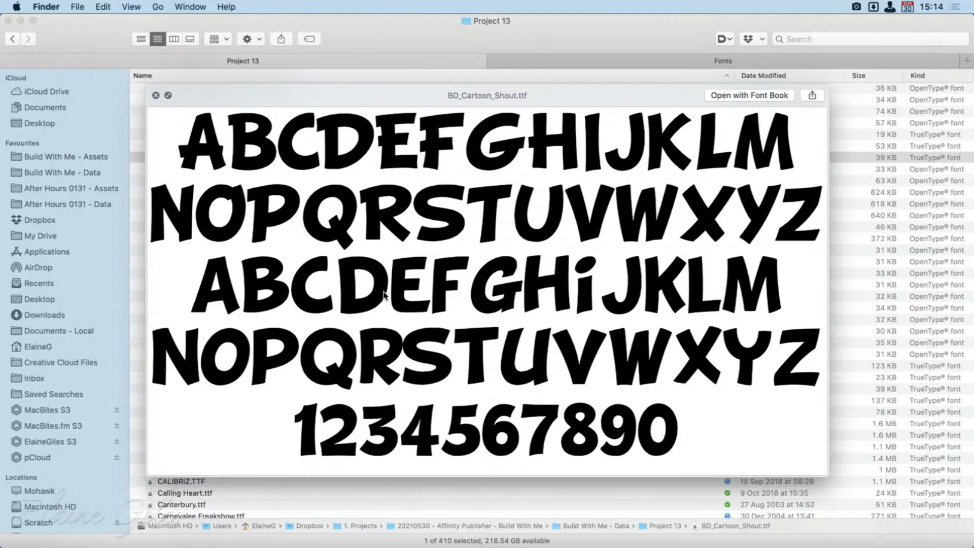
key("space")
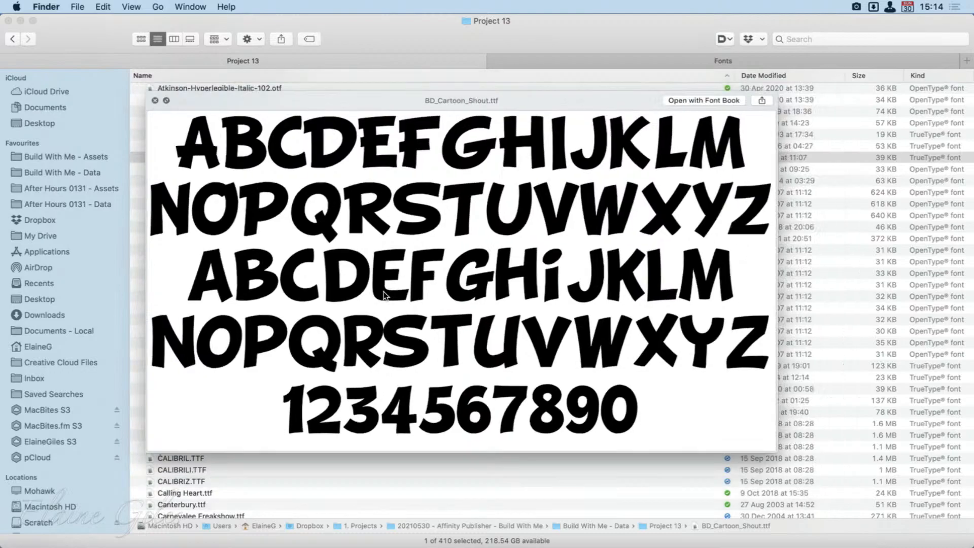
Step: Reopen Project 13 from the Build With Me - Data folder and move everything except the Fonts subfolder into that subfolder, skipping duplicate files
left_click(14, 39)
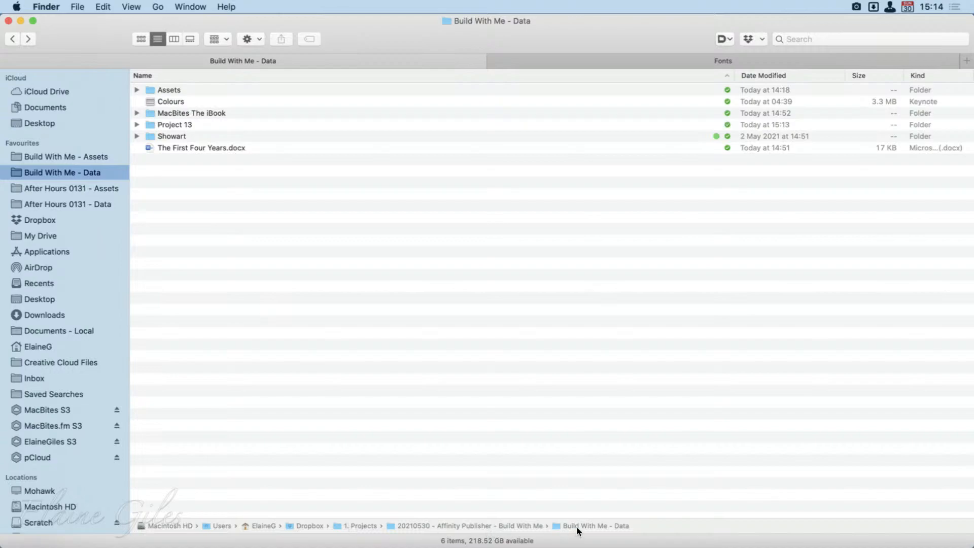
double_click(187, 126)
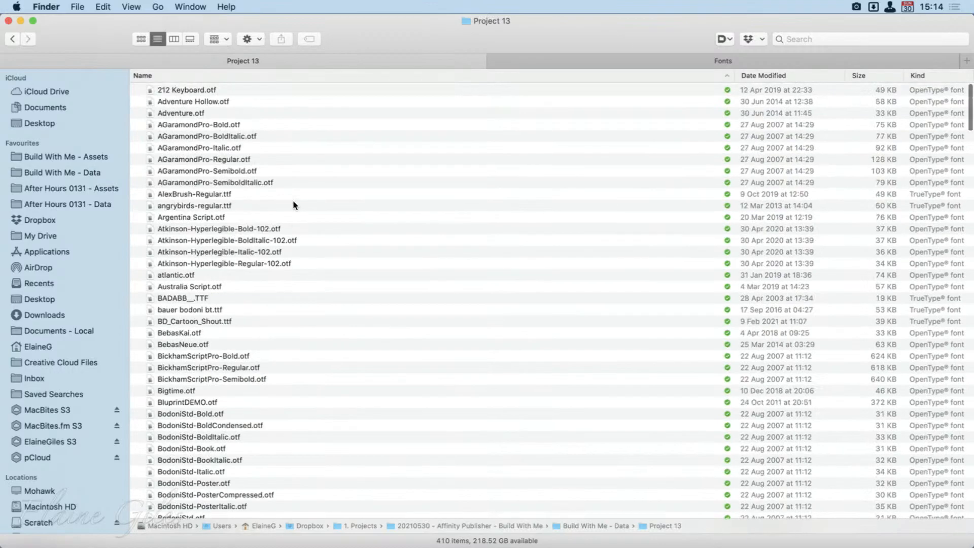
scroll(293, 205, "down", 10)
scroll(294, 205, "down", 10)
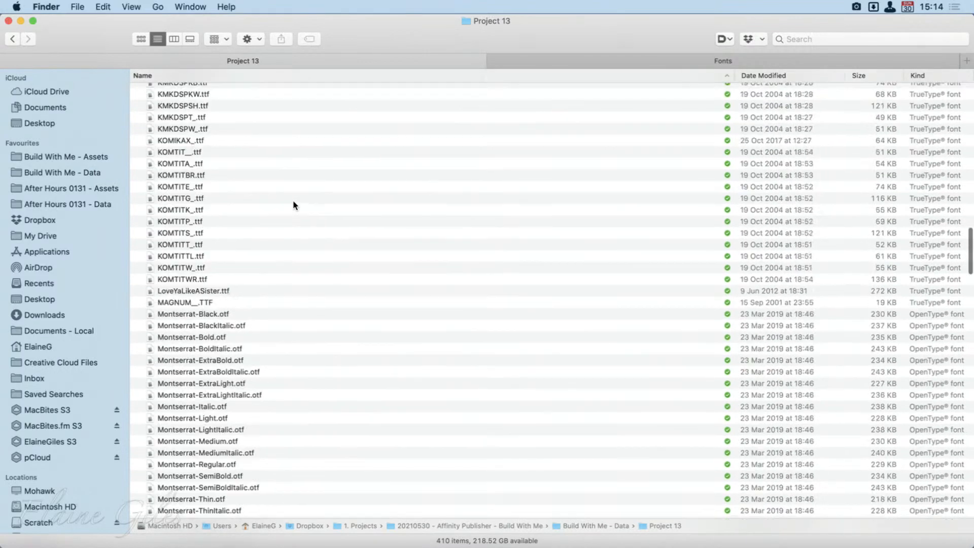
scroll(294, 205, "down", 20)
left_click(293, 200)
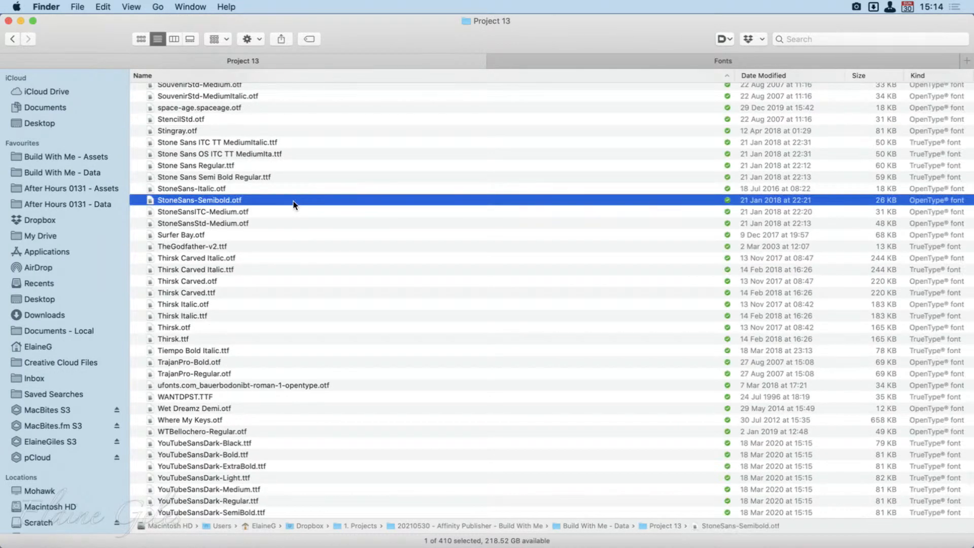
key("super+a")
scroll(293, 201, "up", 10)
scroll(293, 201, "up", 15)
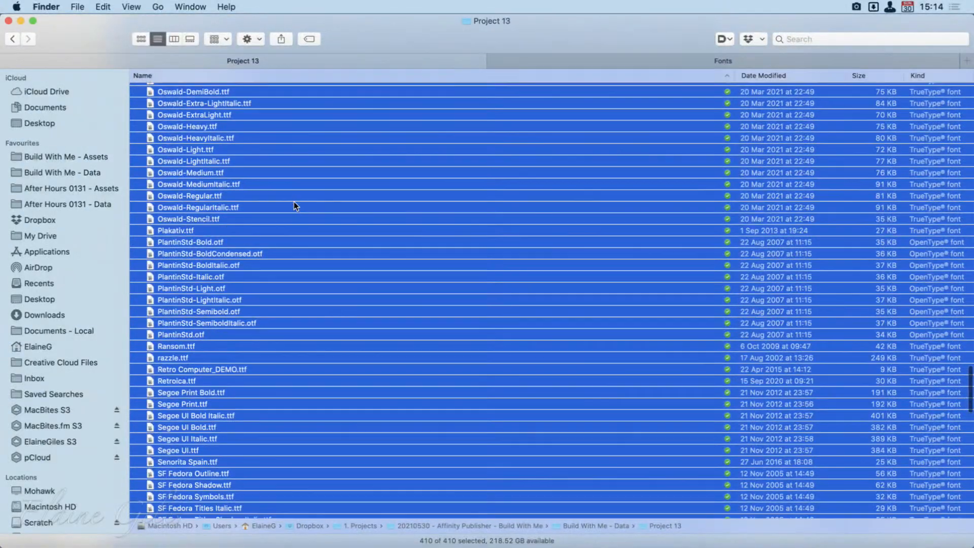
scroll(293, 205, "up", 15)
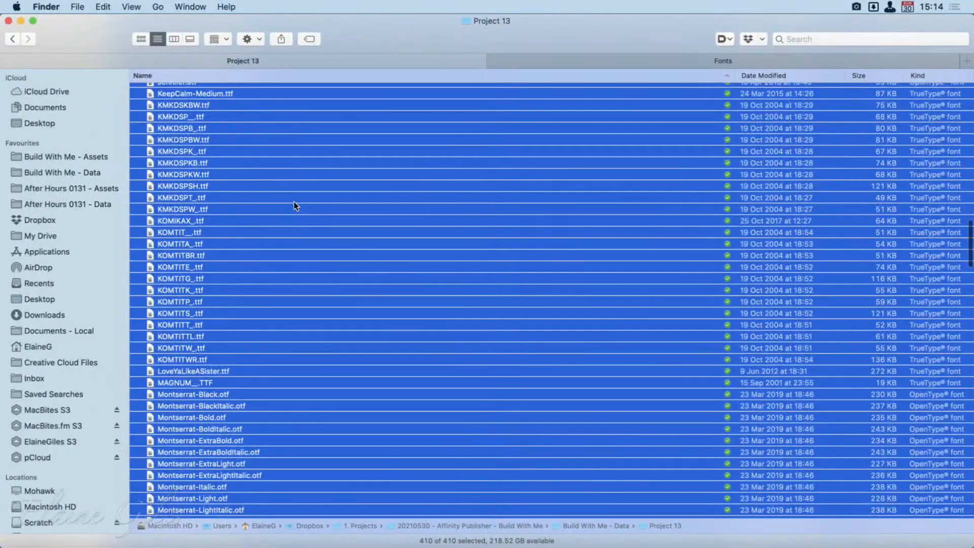
scroll(294, 202, "up", 1)
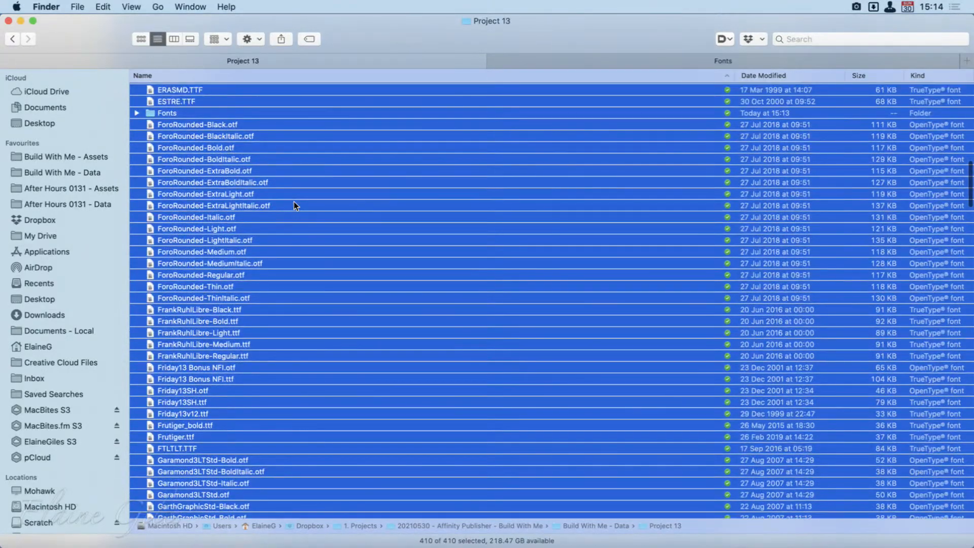
left_click(178, 112, "super")
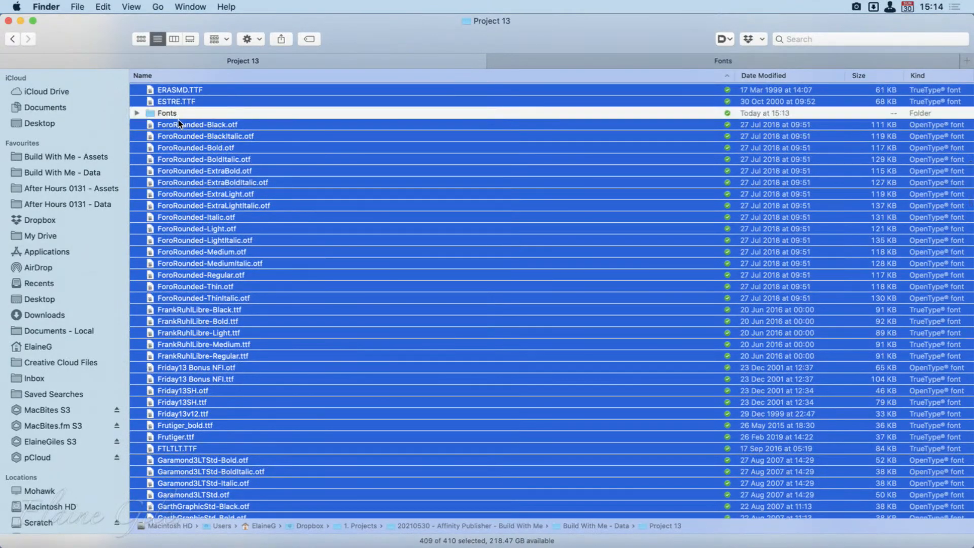
left_click_drag(171, 125, 169, 111)
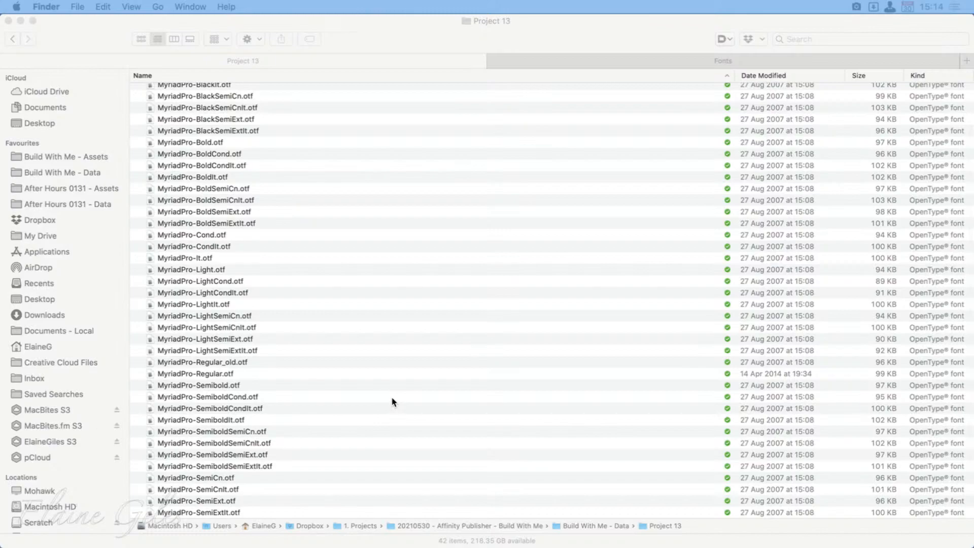
Step: Delete the MyriadPro files remaining outside the Fonts subfolder in Project 13, then select the Fonts subfolder
scroll(333, 340, "up", 2)
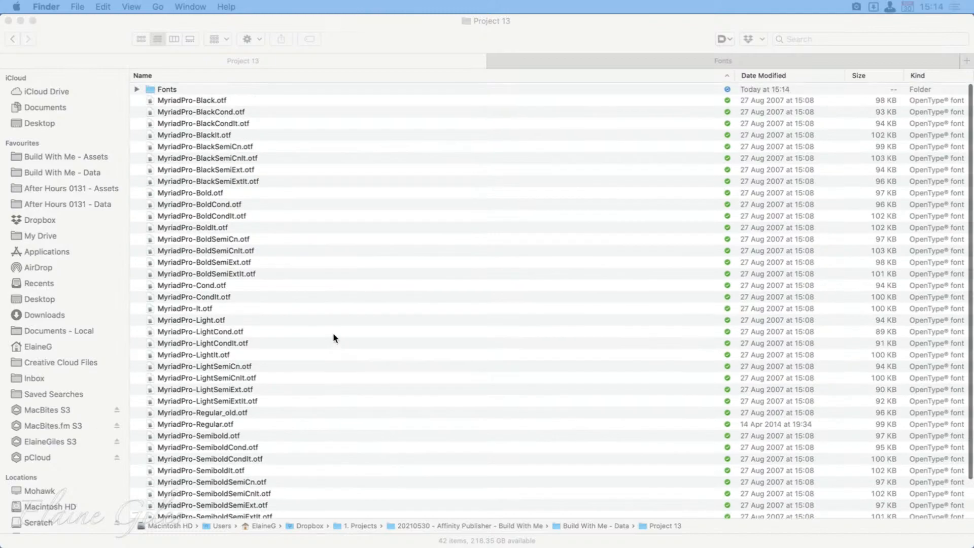
left_click(256, 104)
scroll(334, 349, "down", 2)
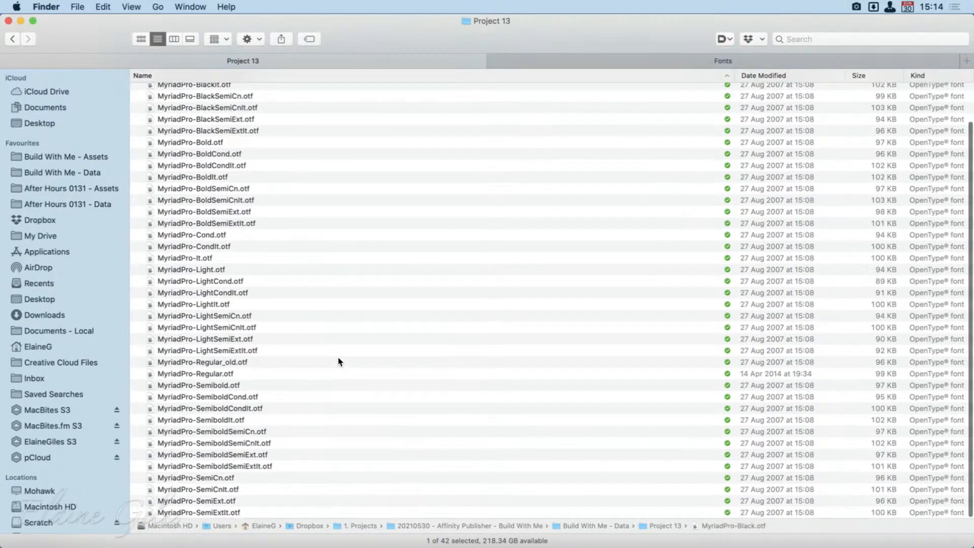
left_click(254, 510, "shift")
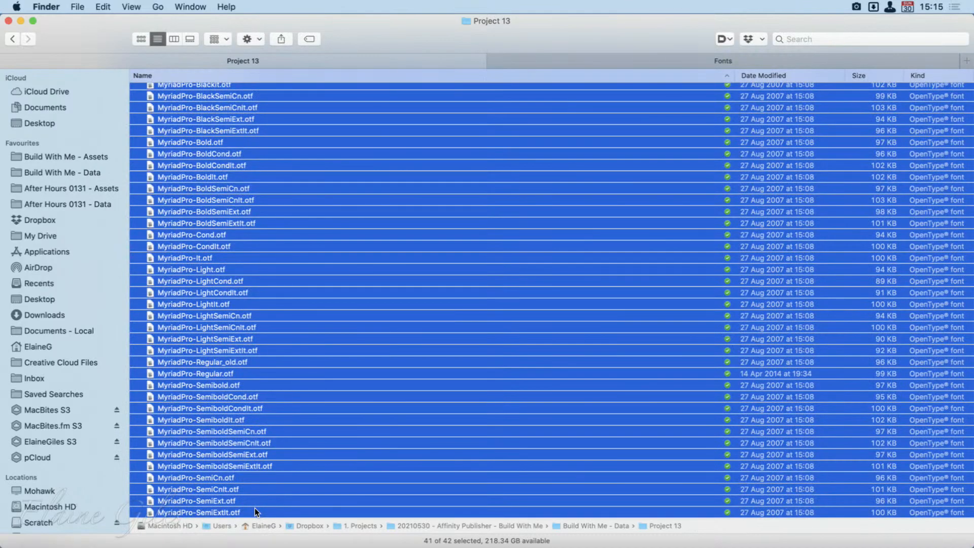
key("super+BackSpace")
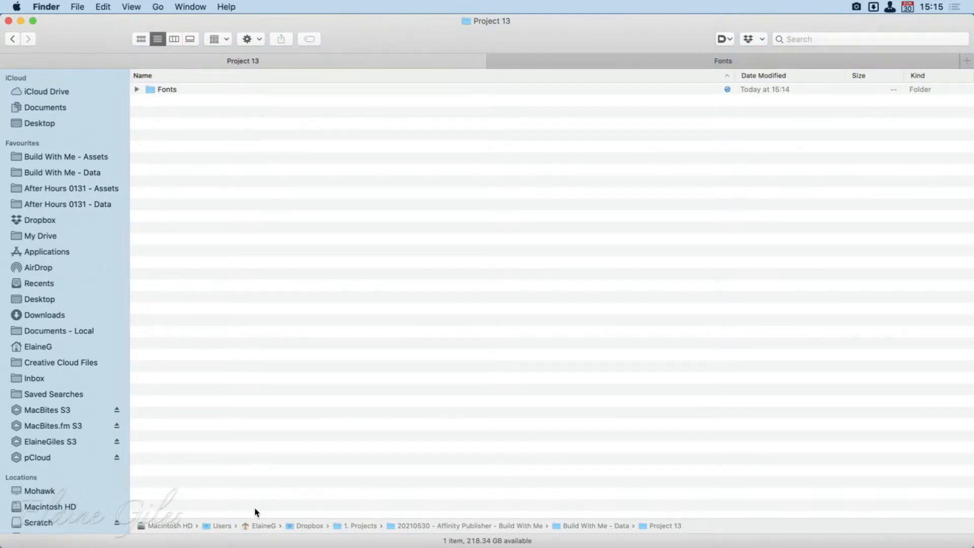
left_click(202, 90)
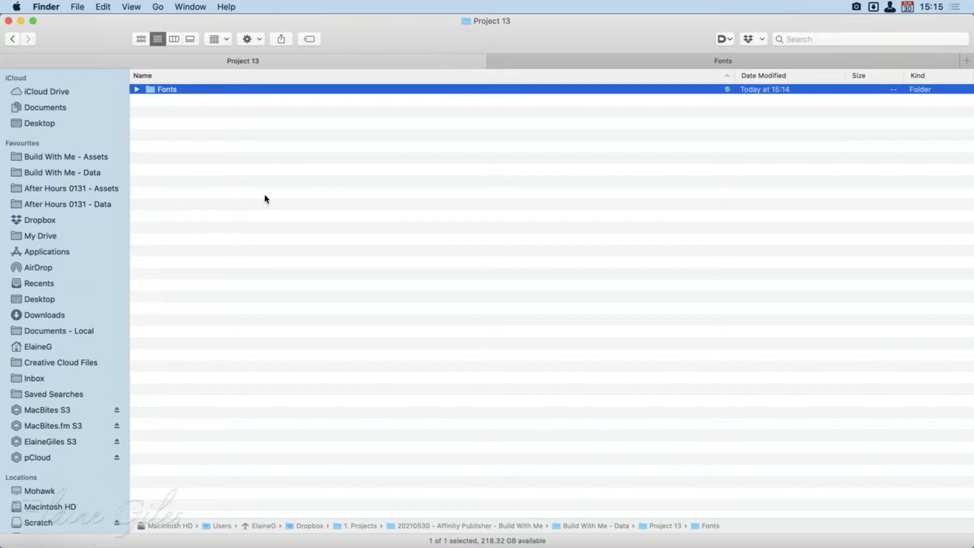
Step: Switch to the App Store and search it for "color"
key("alt+space")
type("app")
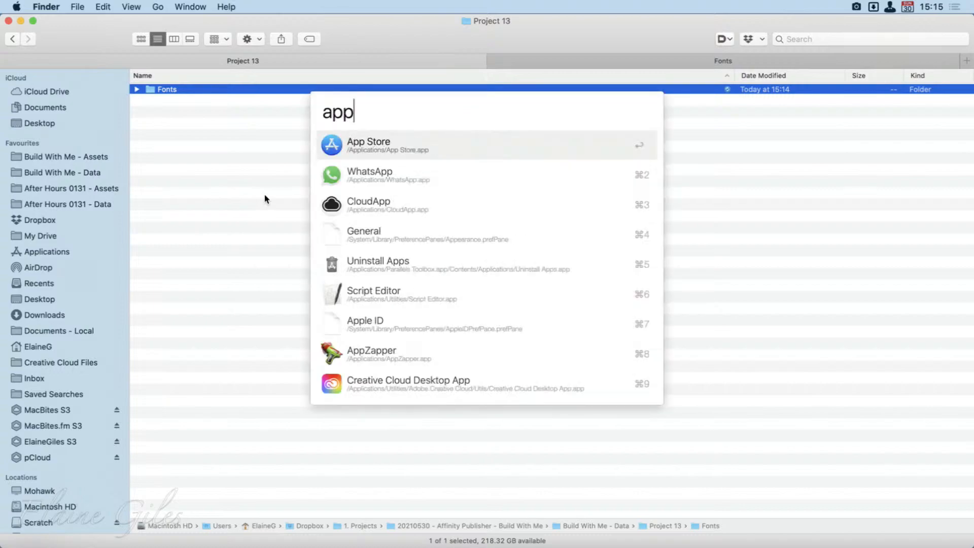
key("Return")
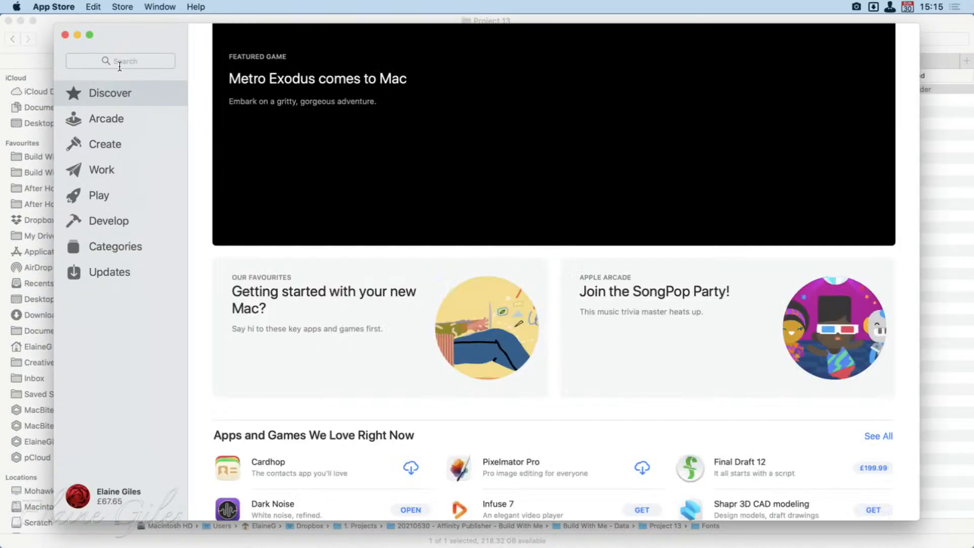
left_click(120, 60)
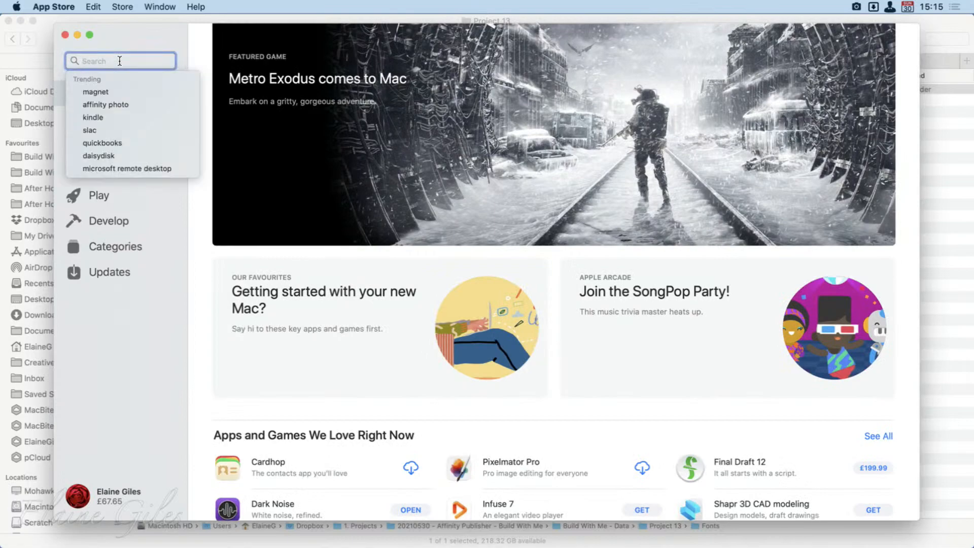
type("color")
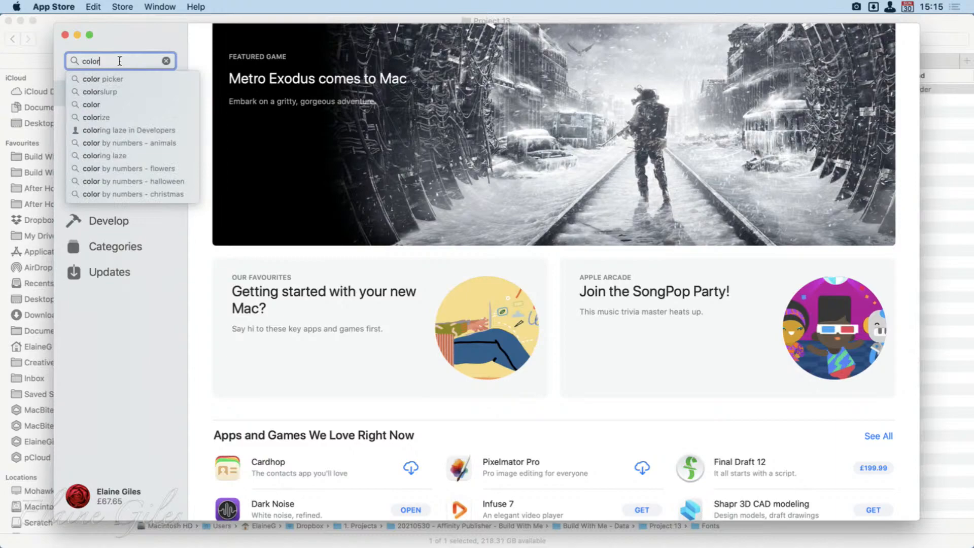
key("Return")
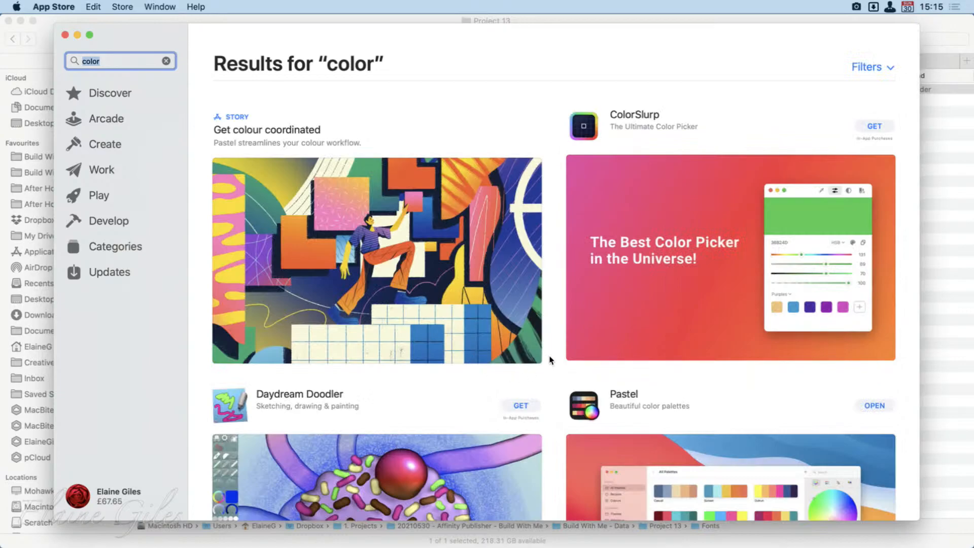
Step: Look through the "color" search results for colour picker and palette apps, closing the App Store when done
scroll(712, 300, "down", 5)
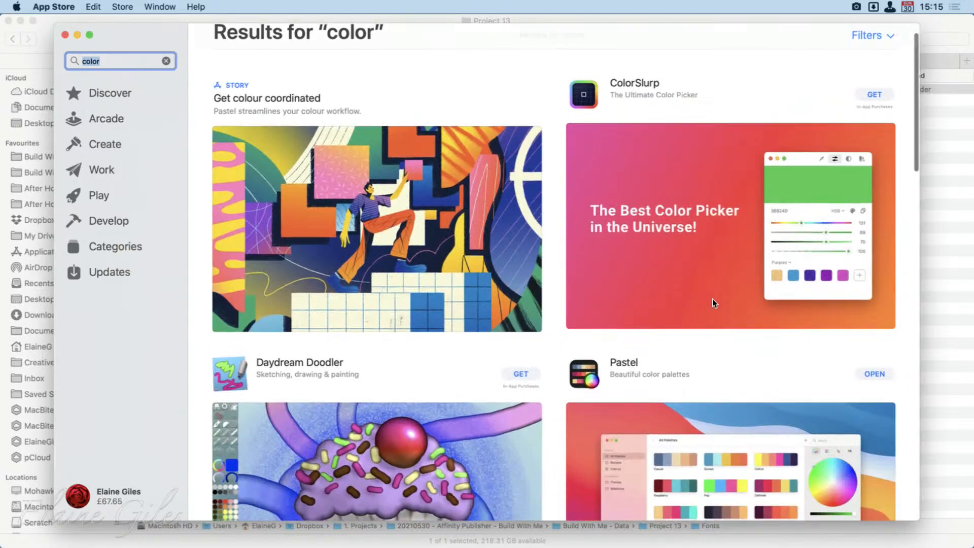
scroll(712, 303, "down", 15)
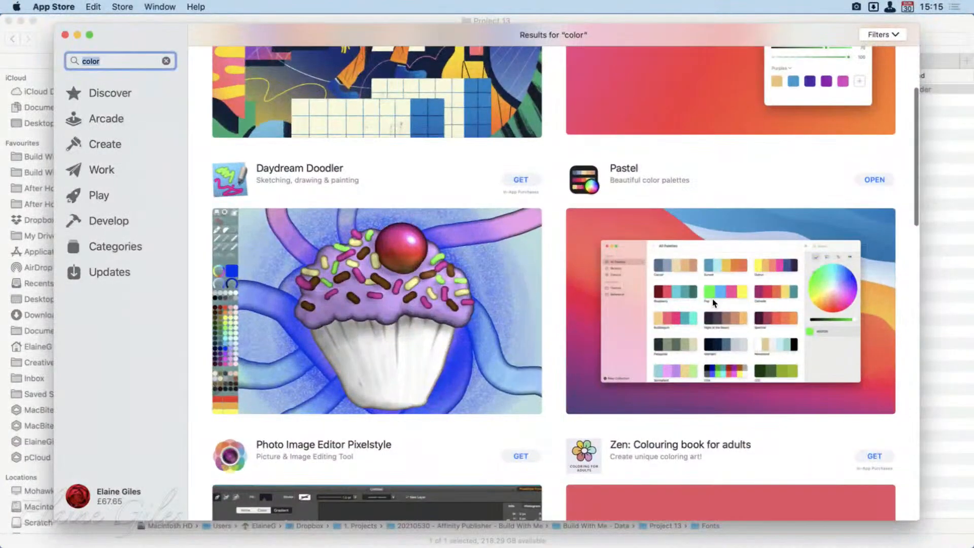
scroll(712, 303, "down", 12)
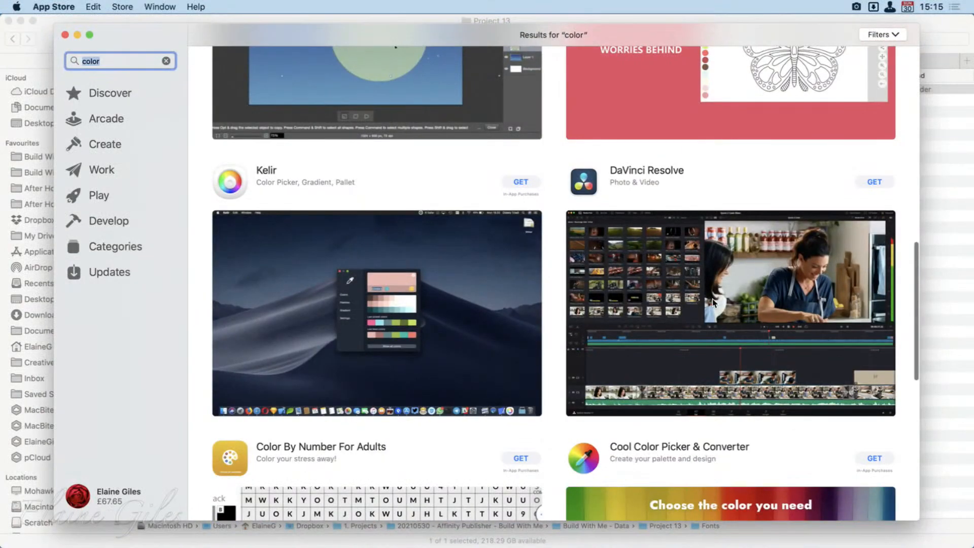
scroll(713, 302, "down", 20)
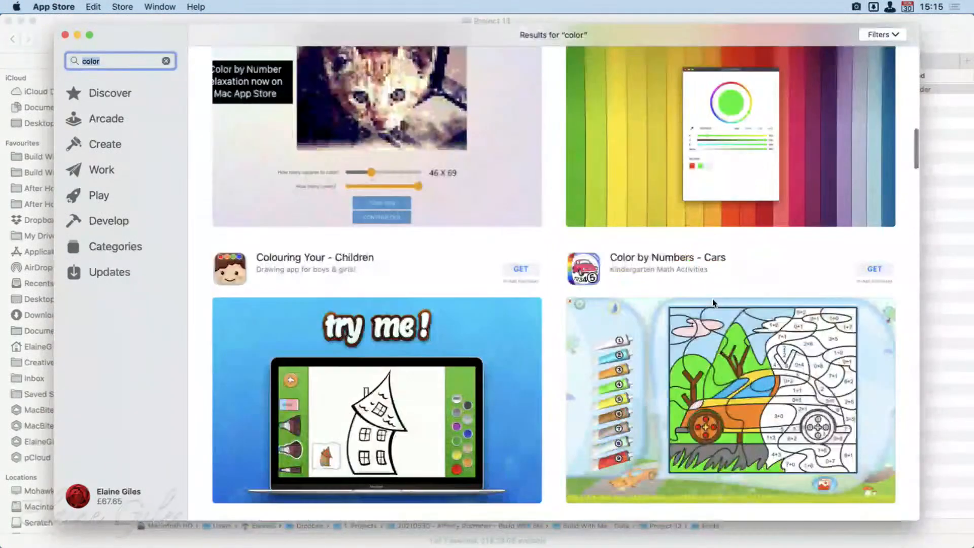
scroll(713, 303, "down", 10)
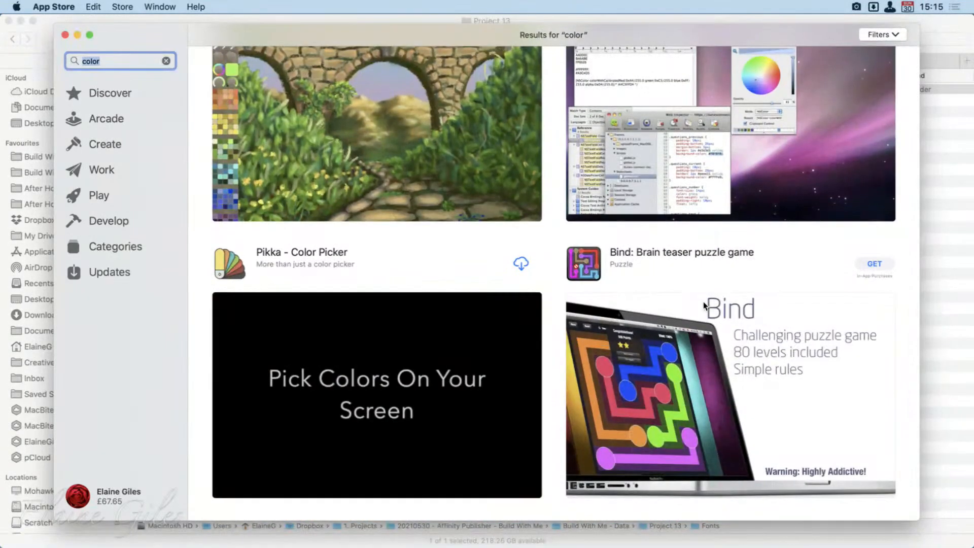
key("super+q")
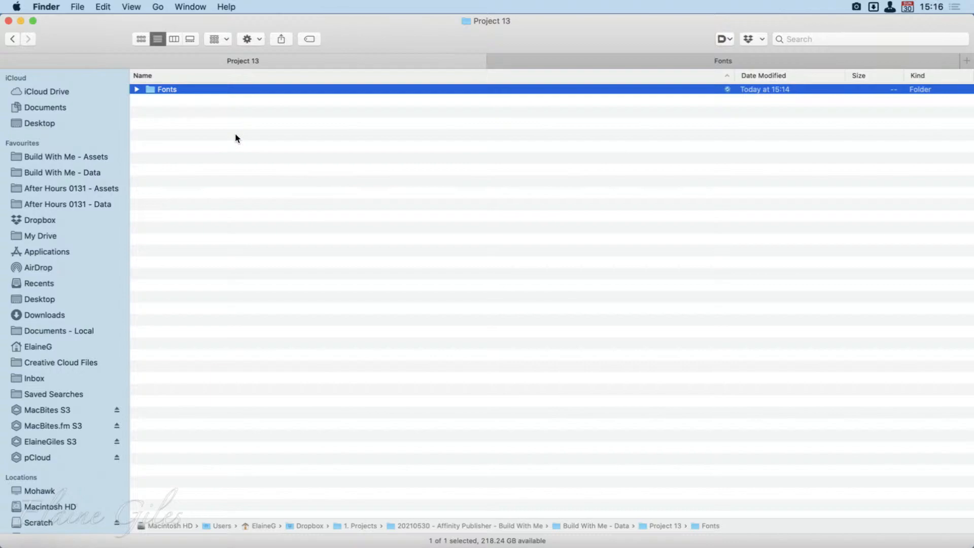
Step: Create a subfolder named Colours in the Project 13 folder
right_click(329, 200)
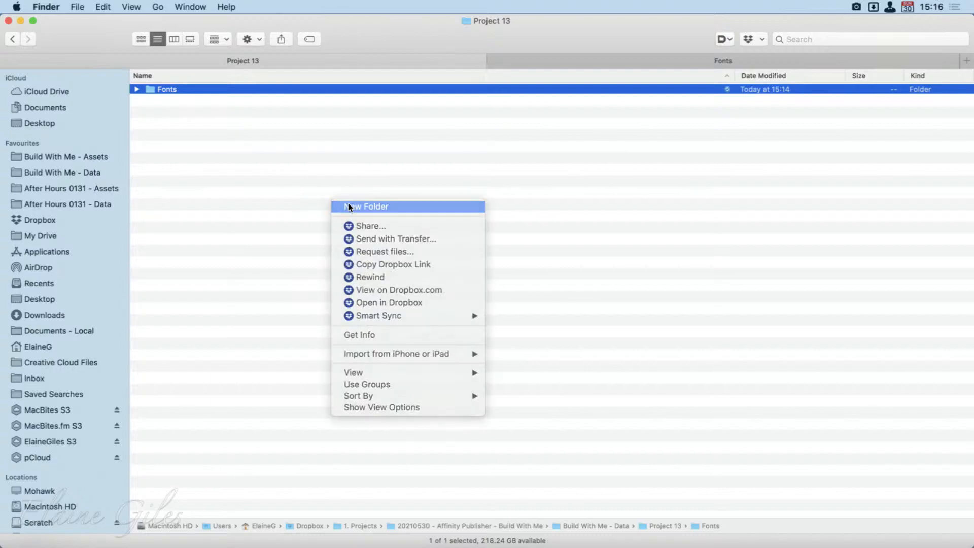
left_click(348, 204)
type("Colours")
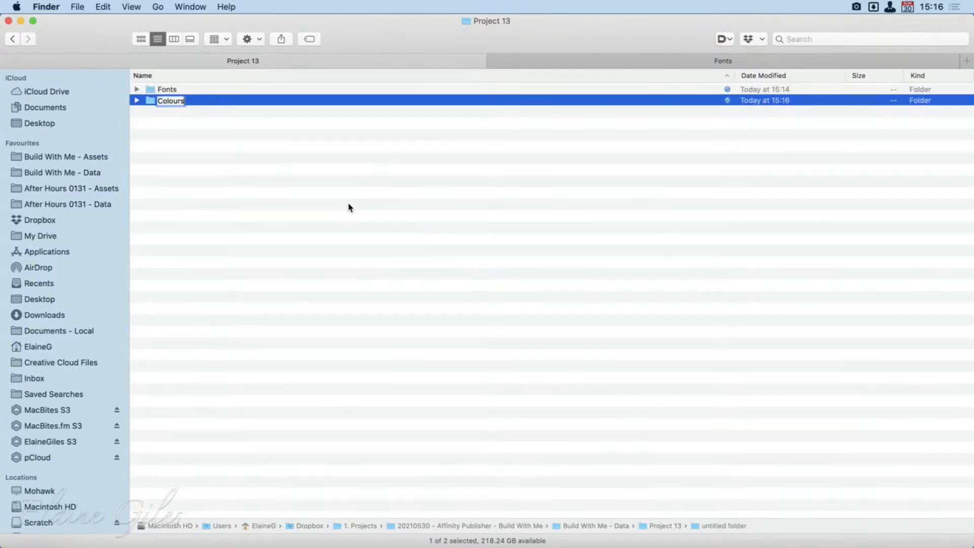
key("Return")
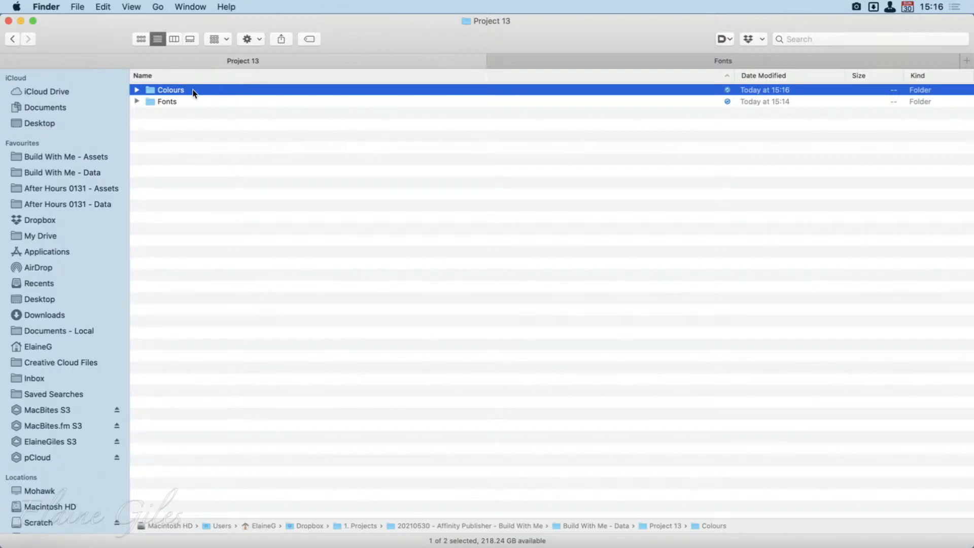
key("alt+space")
type("key")
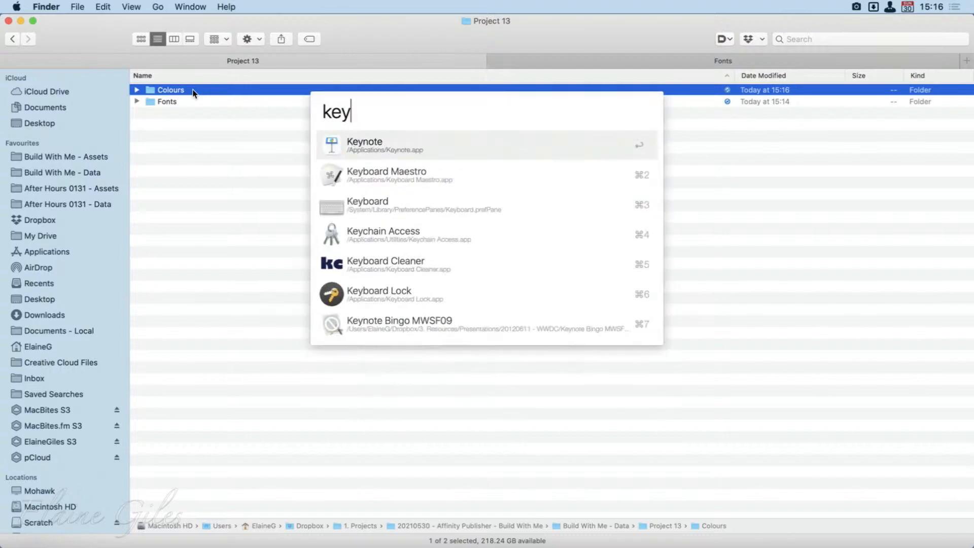
key("Right")
key("Return")
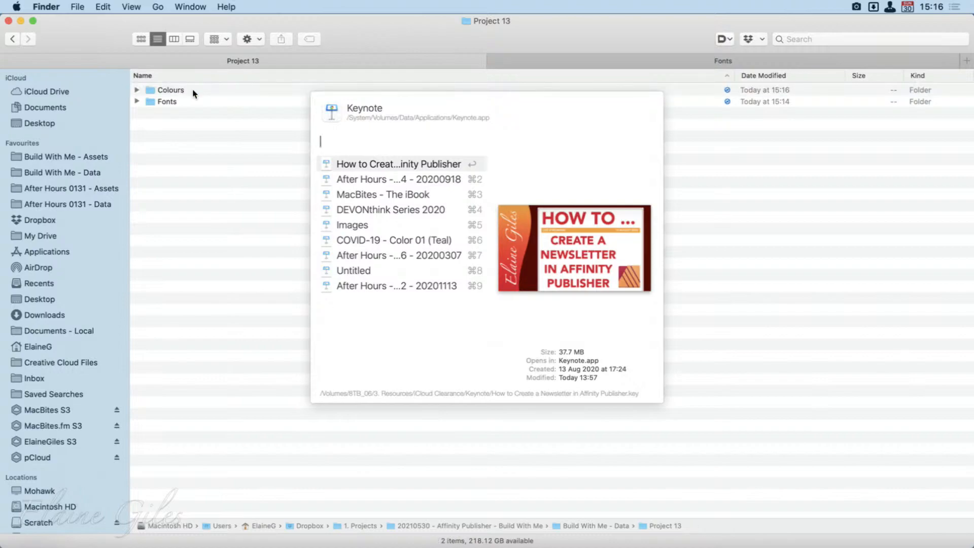
left_click(216, 140)
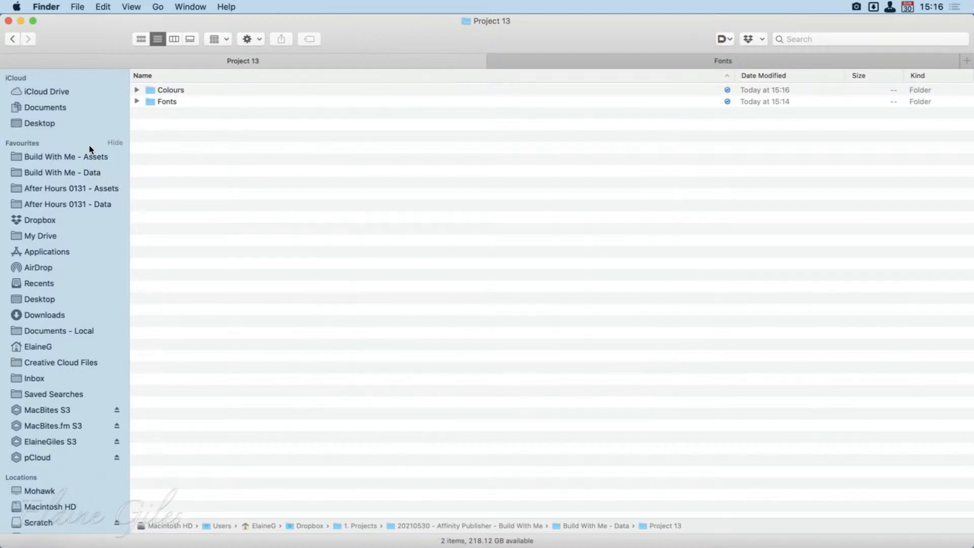
Step: Check the contents of the Build With Me - Assets and Build With Me - Data folders one after the other
left_click(91, 159)
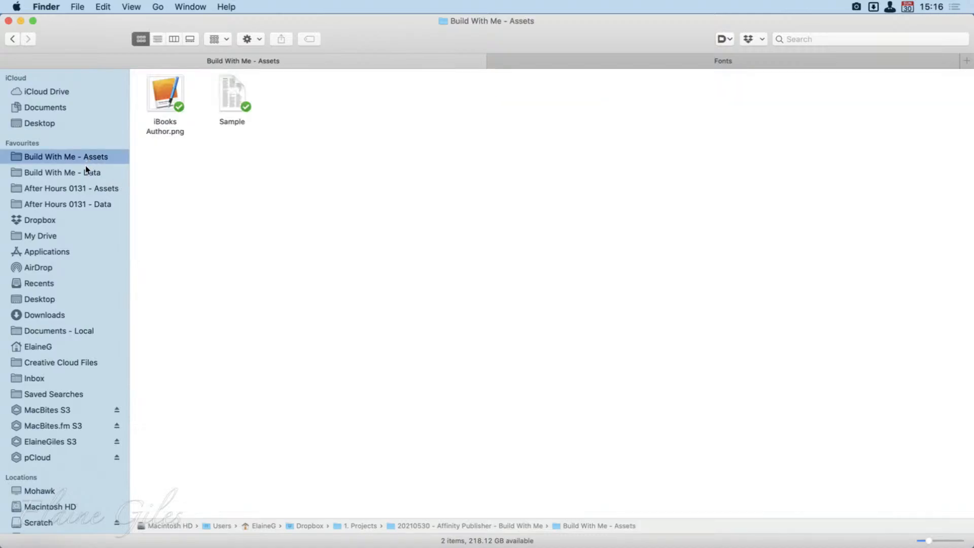
left_click(85, 167)
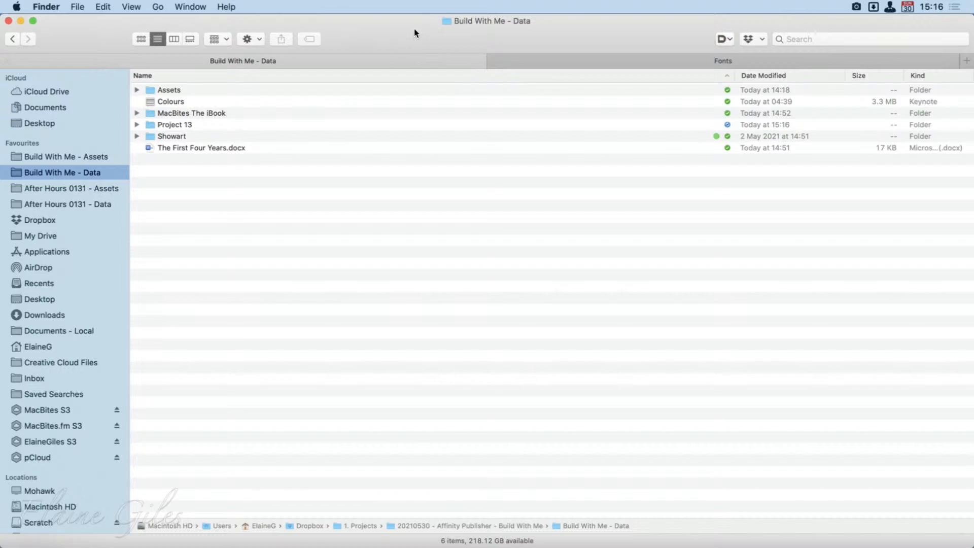
Step: Switch to Keynote, create a new blank white presentation and enlarge its window to fill the screen
key("alt+space")
type("key")
key("Return")
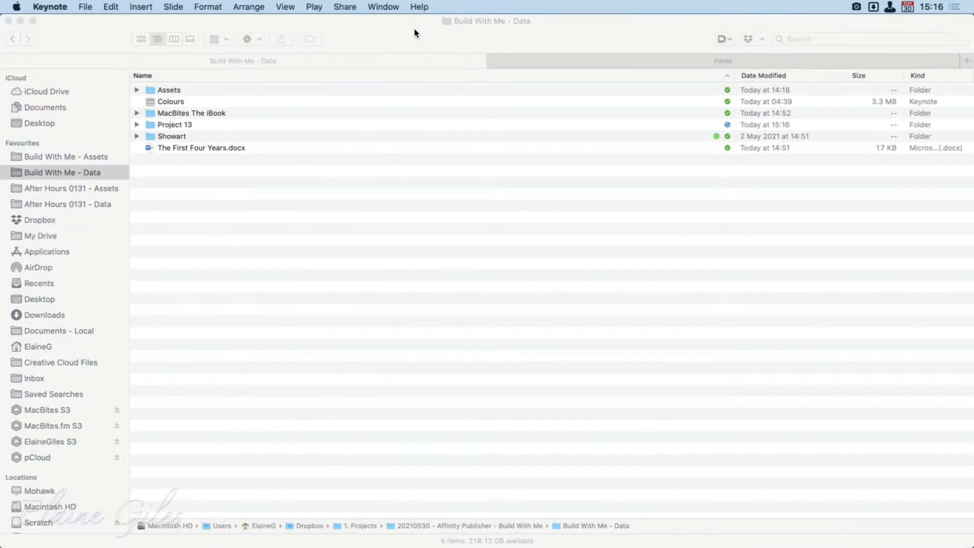
key("super+n")
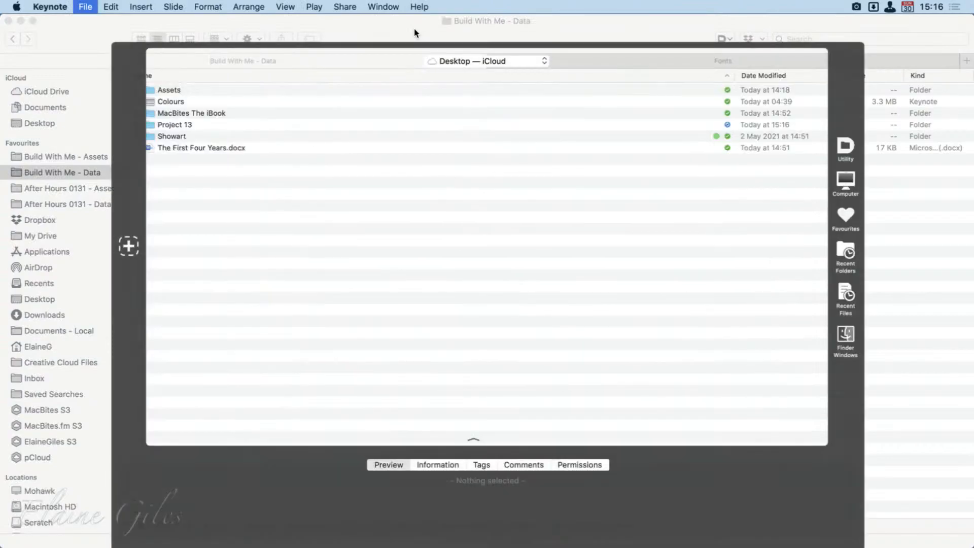
double_click(368, 162)
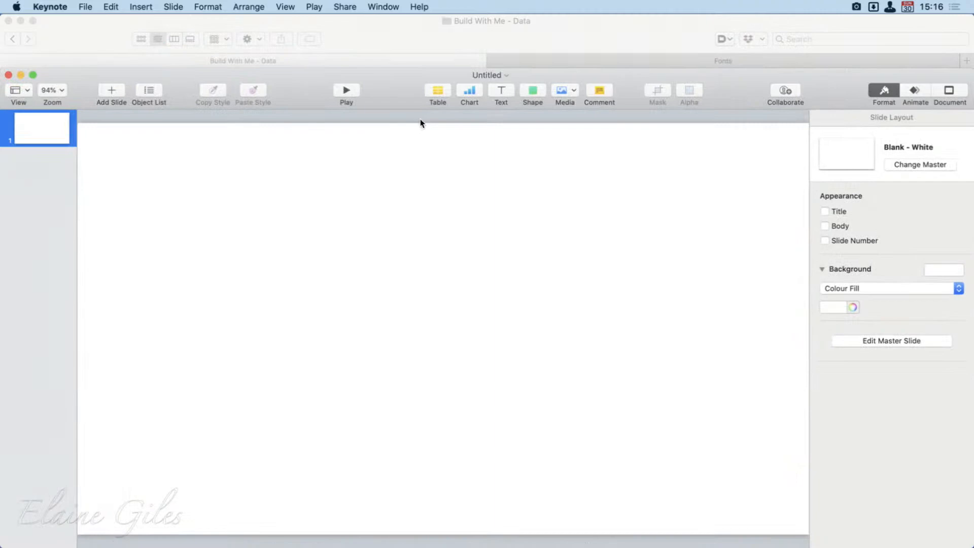
key("ctrl+alt+Return")
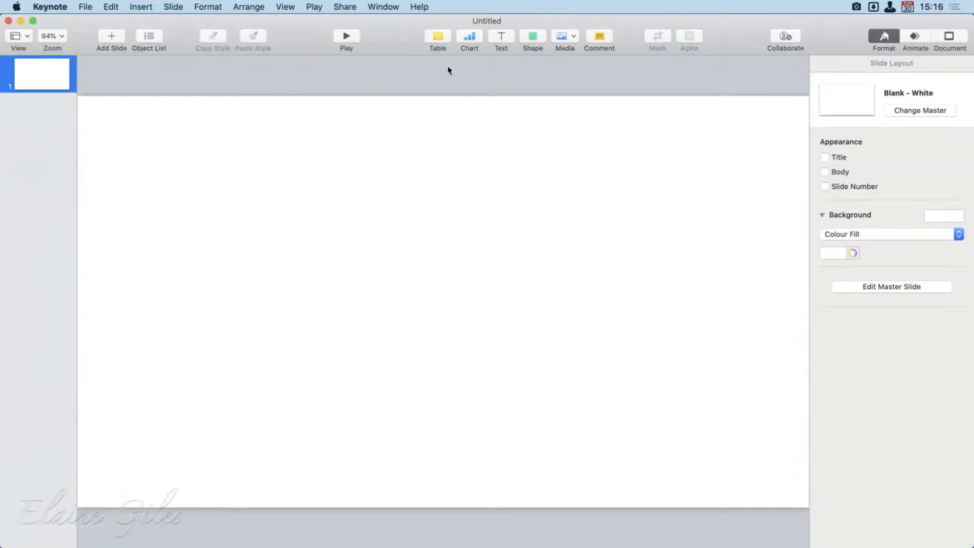
Step: Insert a square on the slide and duplicate it into an evenly spaced row of six across the slide's upper part
left_click(541, 38)
left_click(538, 128)
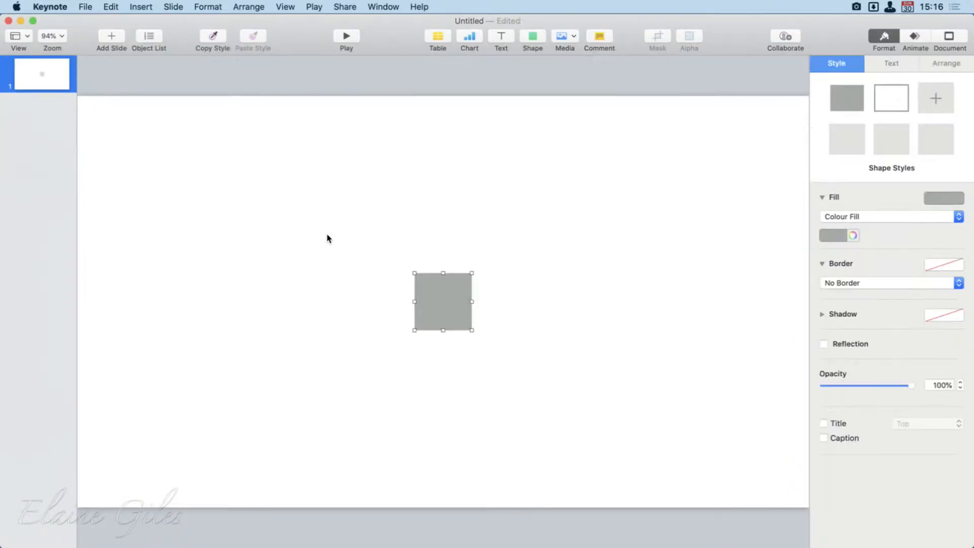
left_click_drag(434, 303, 584, 207)
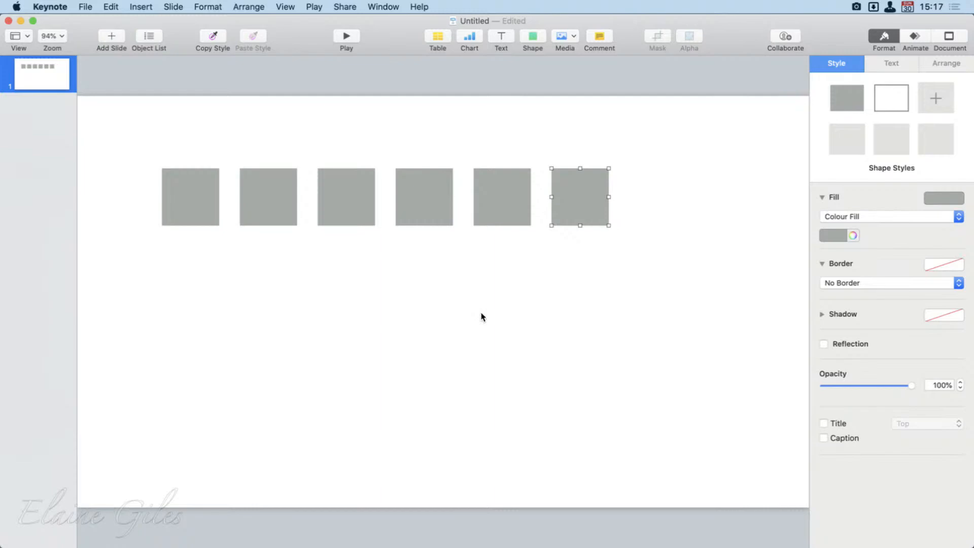
Step: Open the custom colour picker for the last square's fill and place it beside the row of squares
left_click(841, 235)
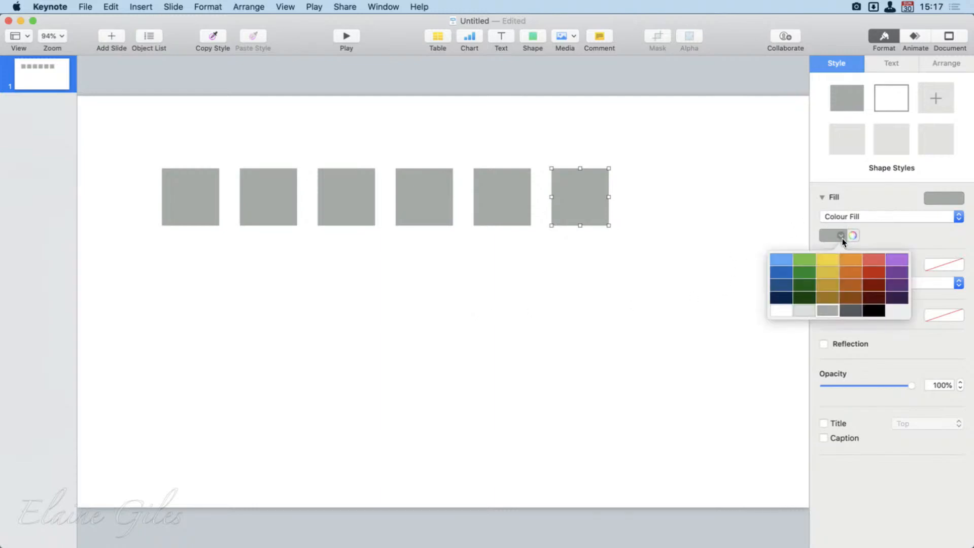
left_click(876, 237)
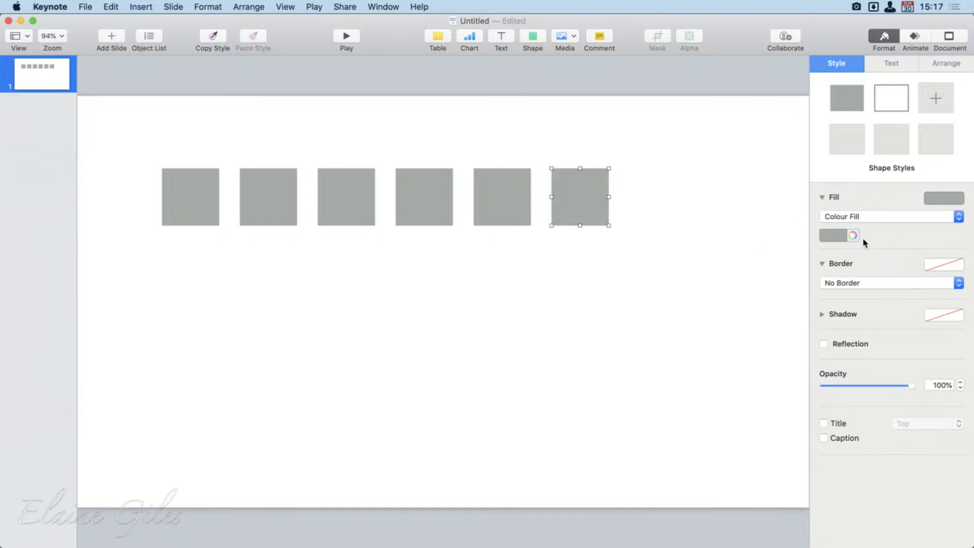
left_click(851, 235)
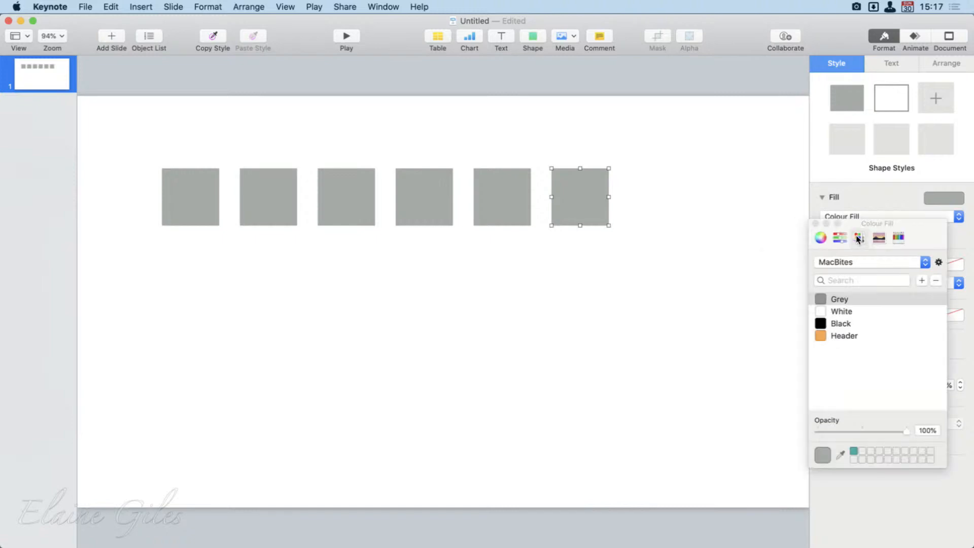
left_click_drag(919, 232, 746, 255)
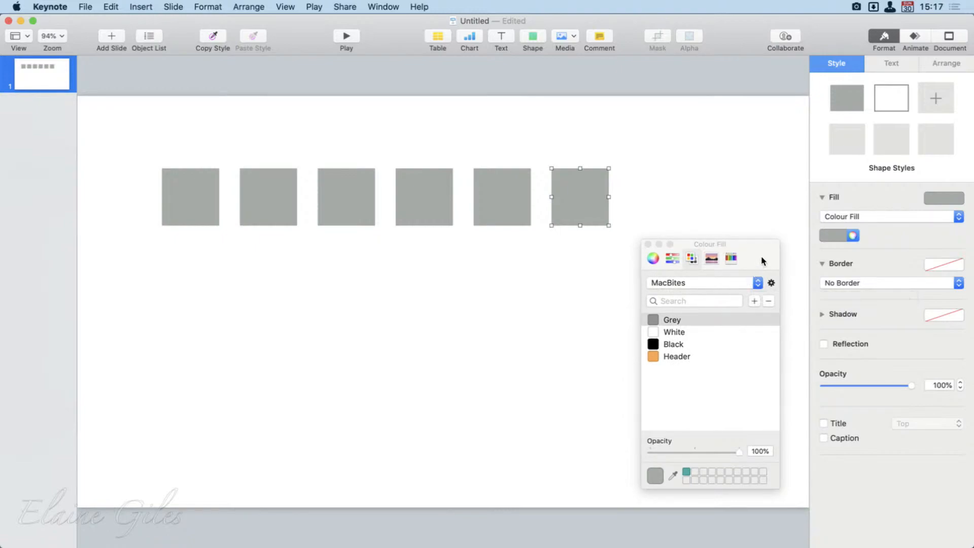
left_click_drag(761, 256, 775, 200)
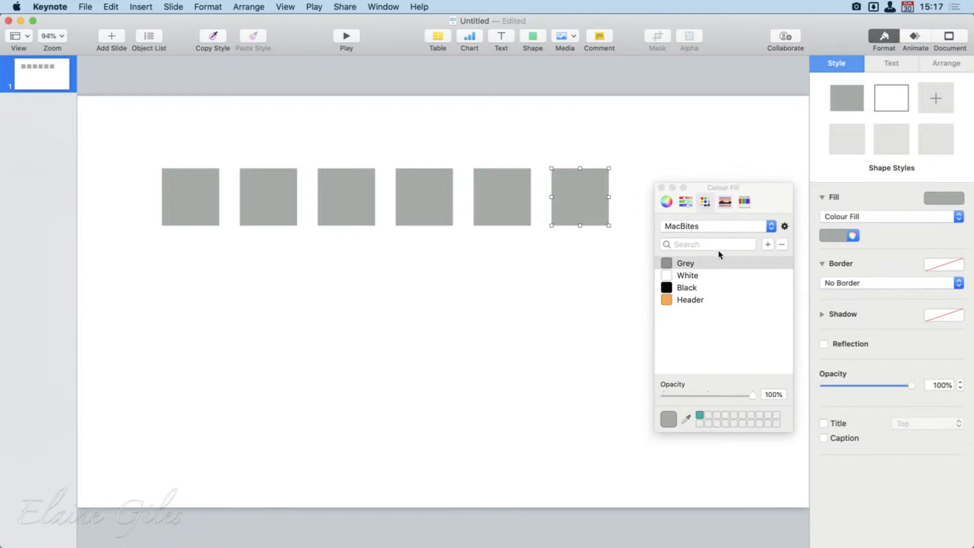
Step: Switch the colour picker's palette to Scrivener and on to Microsoft, looking through the colours in each list
left_click(712, 227)
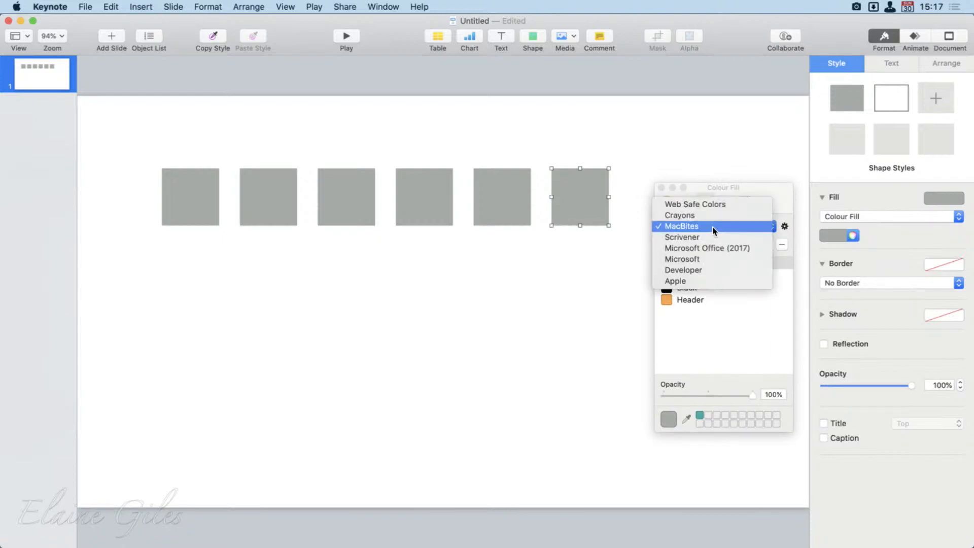
left_click(693, 237)
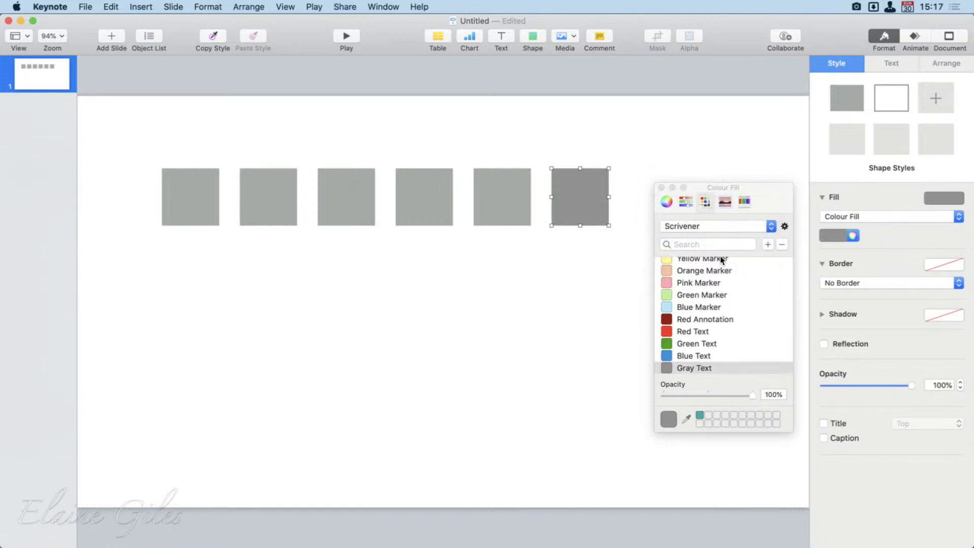
left_click(710, 229)
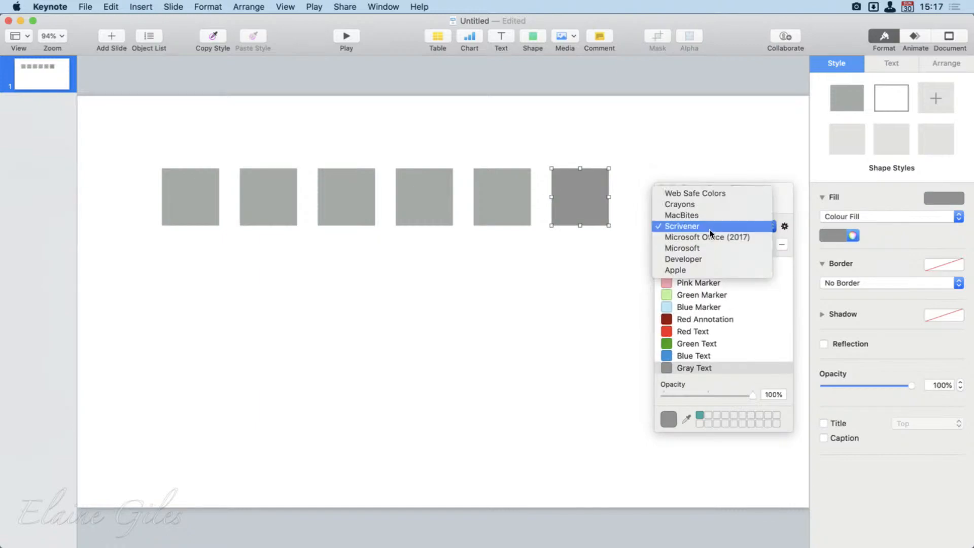
left_click(707, 242)
scroll(739, 339, "up", 10)
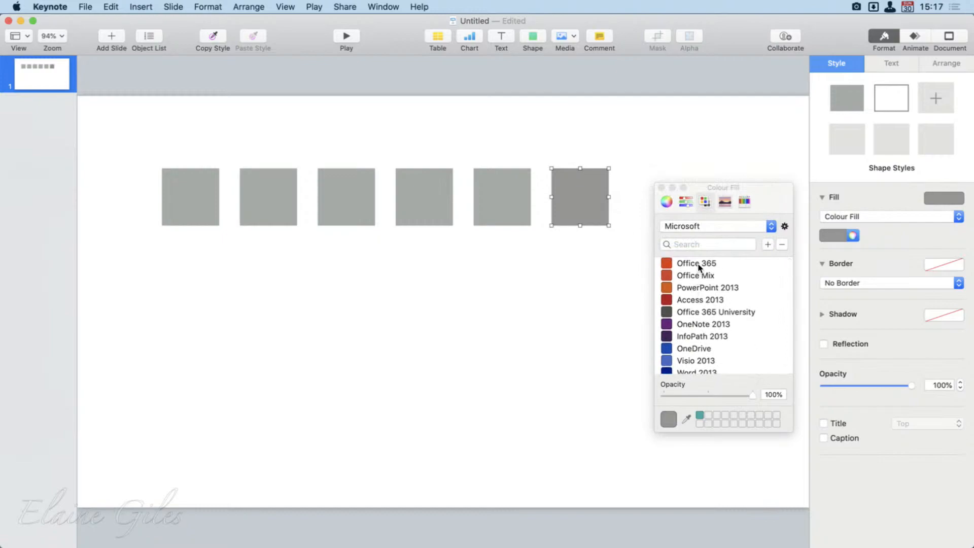
scroll(716, 339, "down", 1)
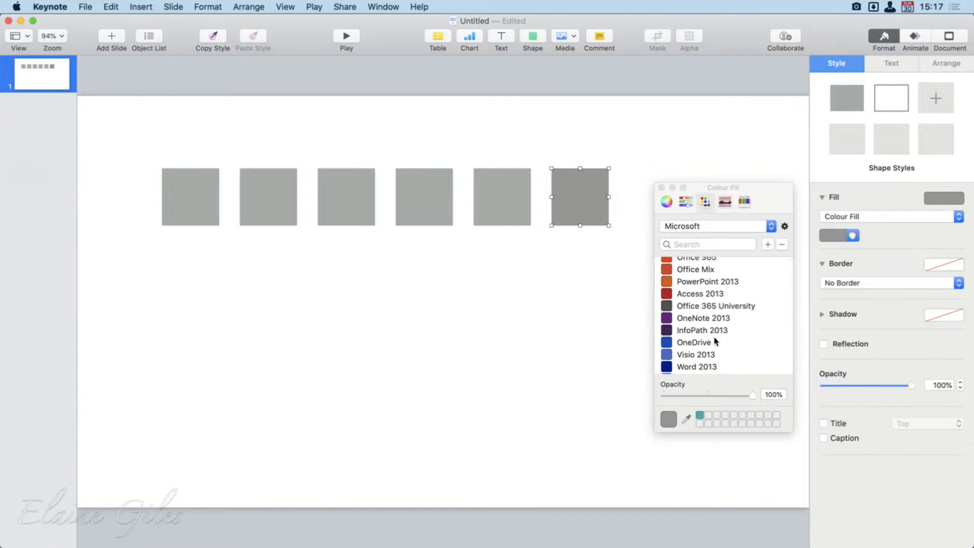
Step: Switch the colour picker to the Apple palette and fill the sixth square Magenta, the fifth Purple and the fourth Red
scroll(715, 340, "up", 1)
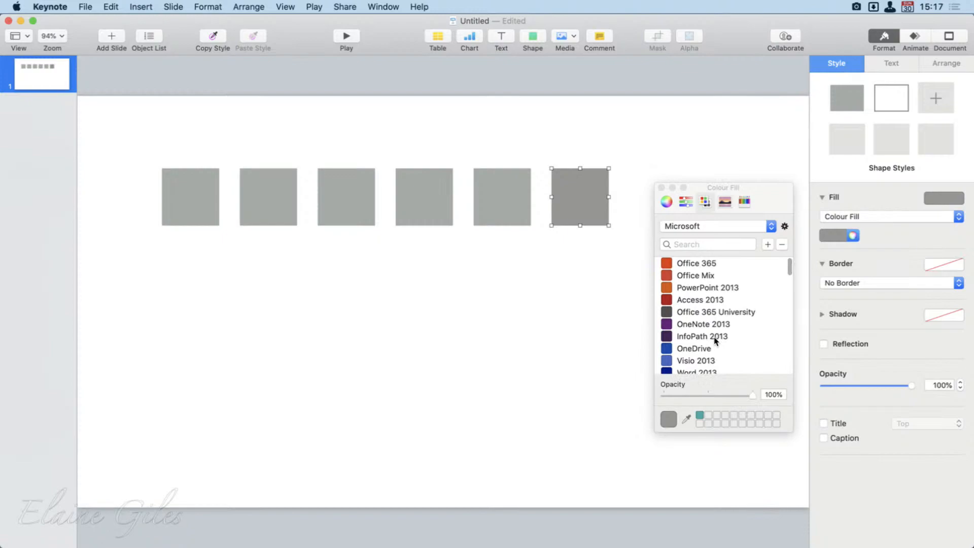
left_click(712, 227)
left_click(710, 248)
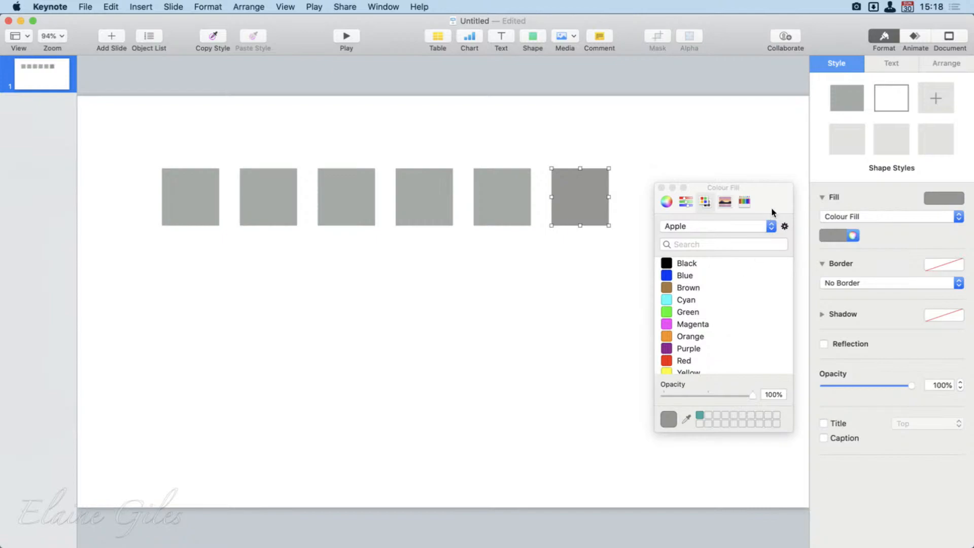
left_click_drag(775, 202, 769, 132)
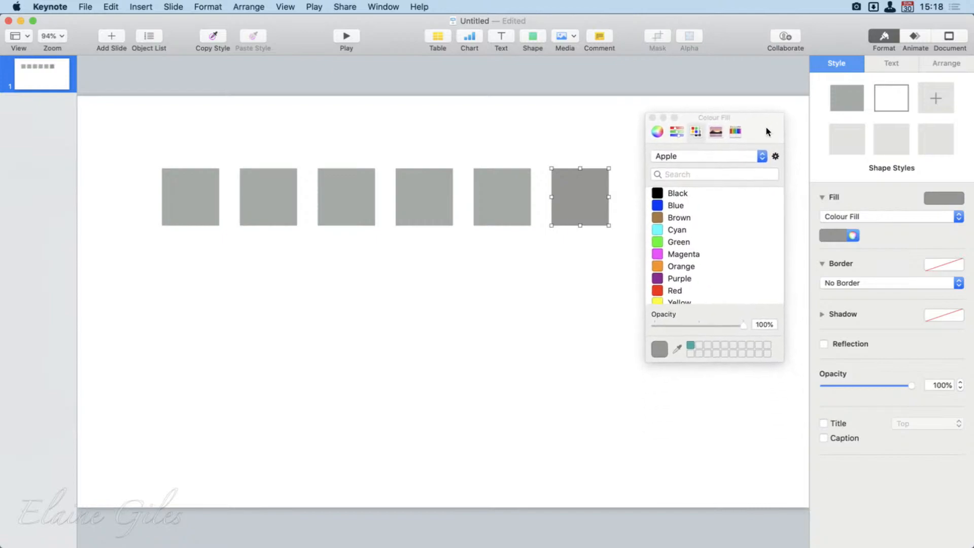
left_click(691, 254)
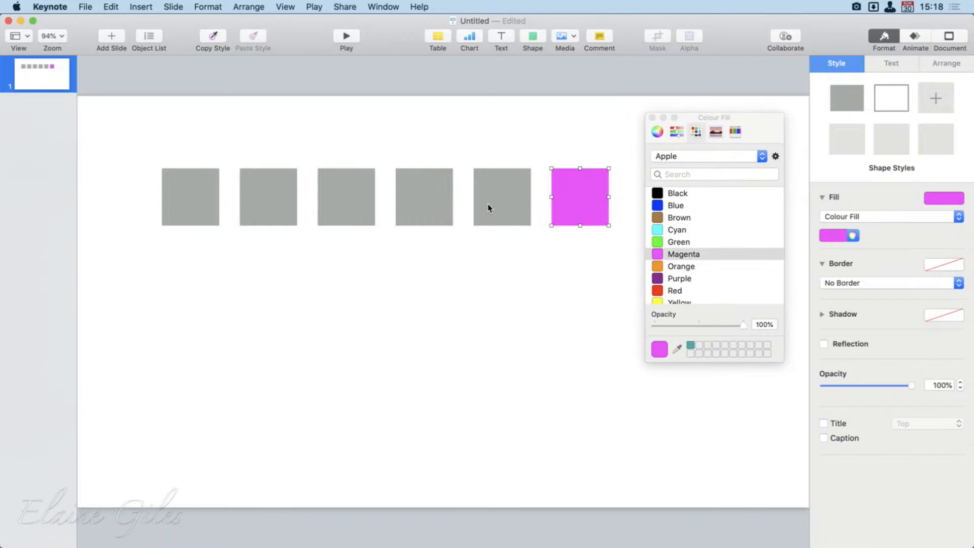
left_click(488, 203)
left_click(685, 279)
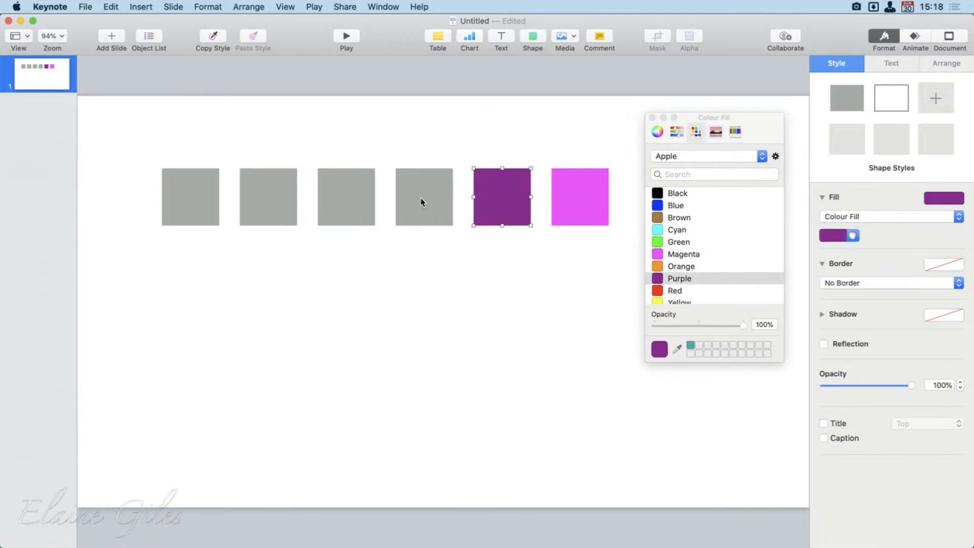
left_click(421, 201)
left_click(696, 292)
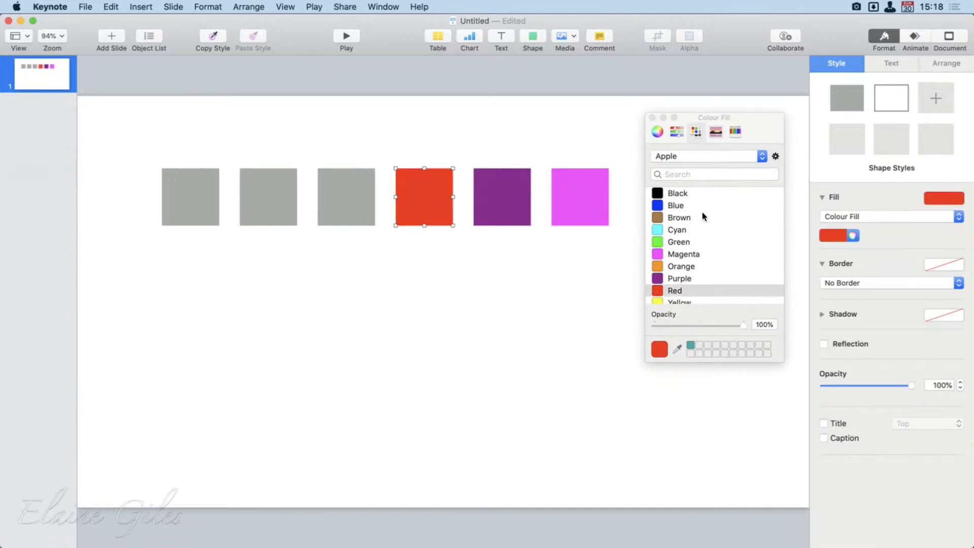
Step: Enlarge the colour picker's saved-swatch grid and fill the fourth square with the saved teal swatch
scroll(708, 290, "down", 2)
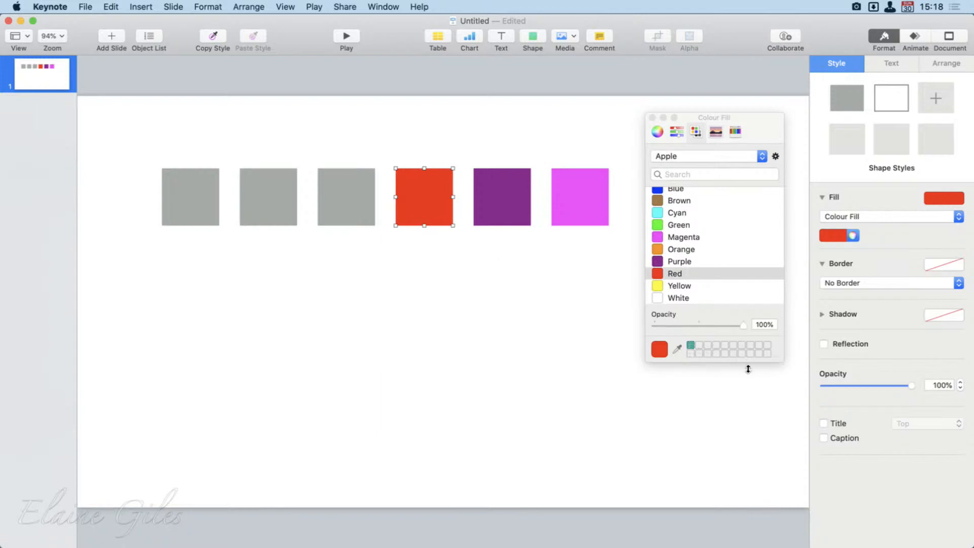
left_click_drag(717, 369, 719, 211)
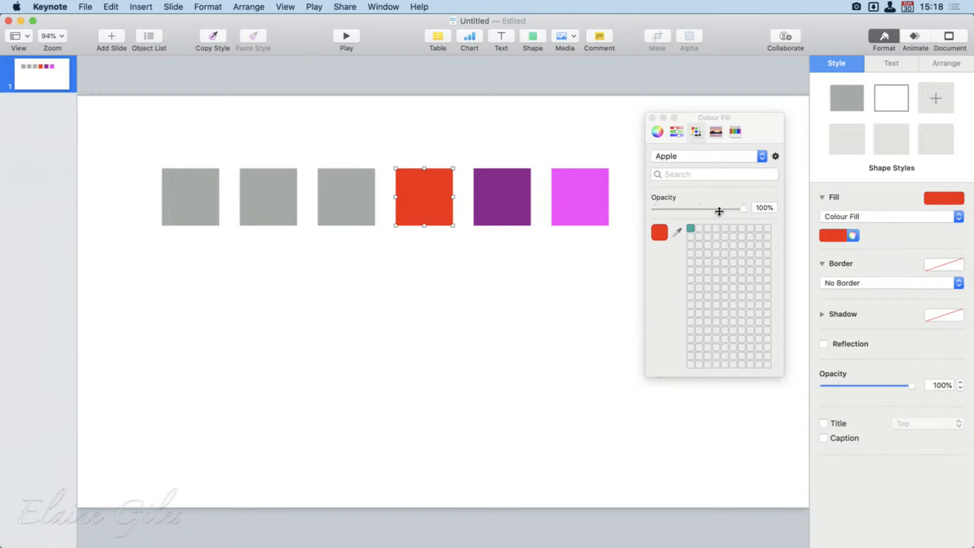
left_click_drag(717, 383, 719, 503)
left_click_drag(717, 320, 738, 335)
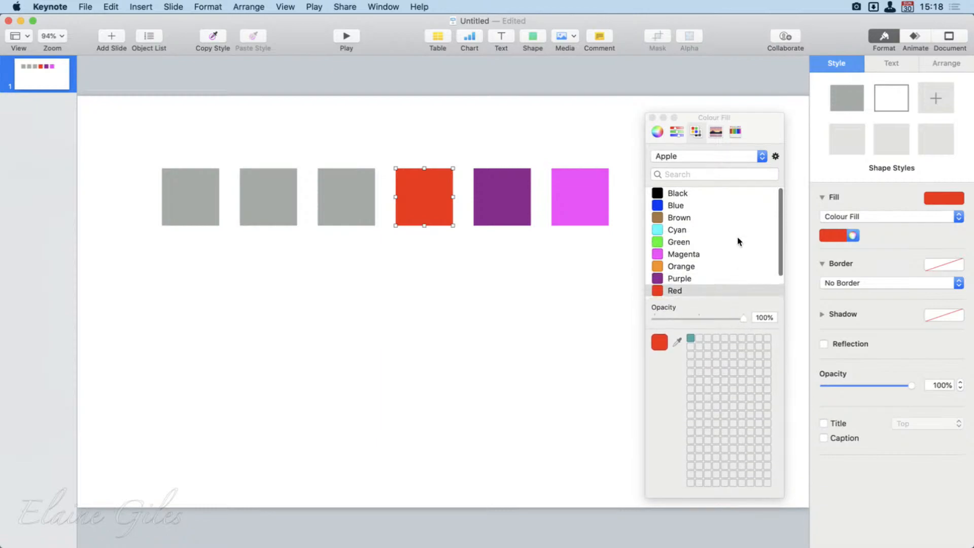
left_click_drag(764, 136, 767, 99)
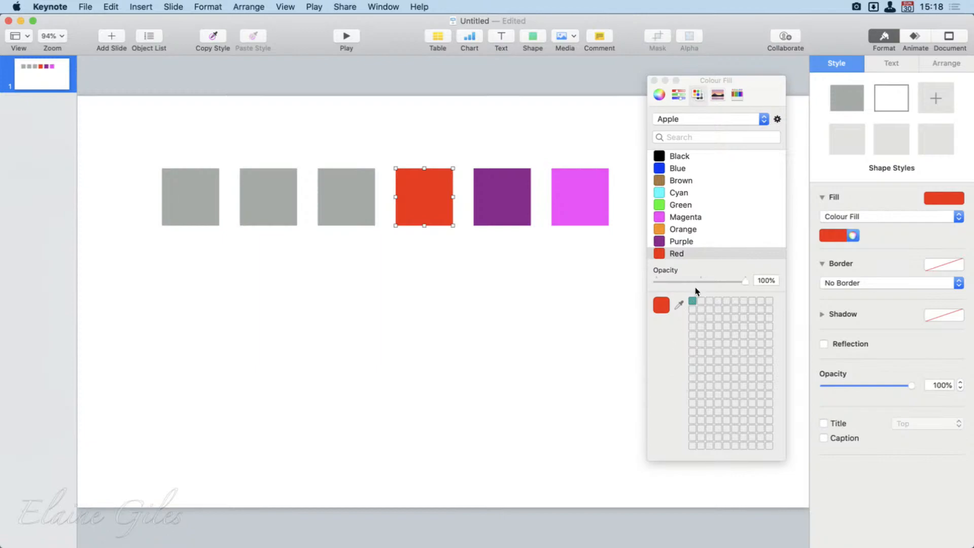
left_click(693, 303)
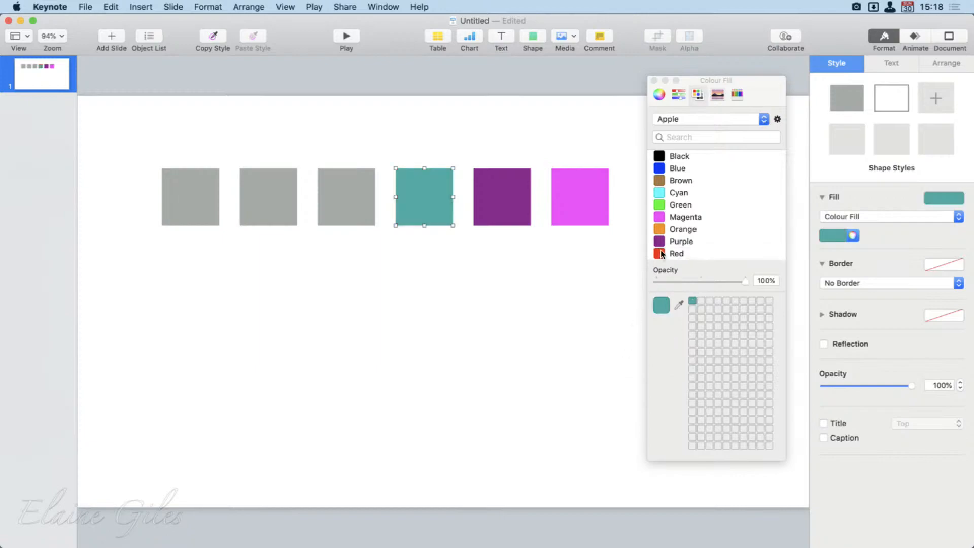
Step: Adjust the fifth square's fill with RGB sliders to red 164, green 26 and blue 170
left_click(501, 211)
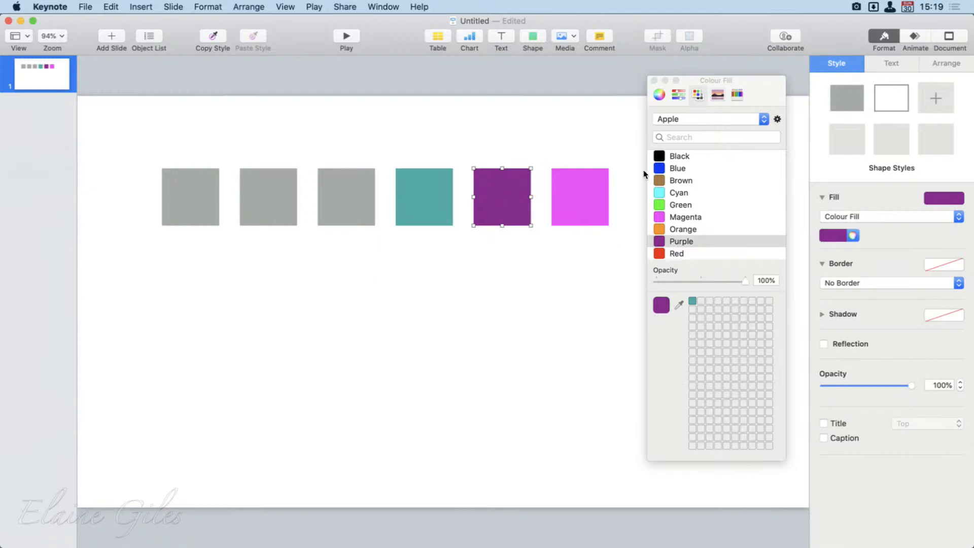
left_click(682, 93)
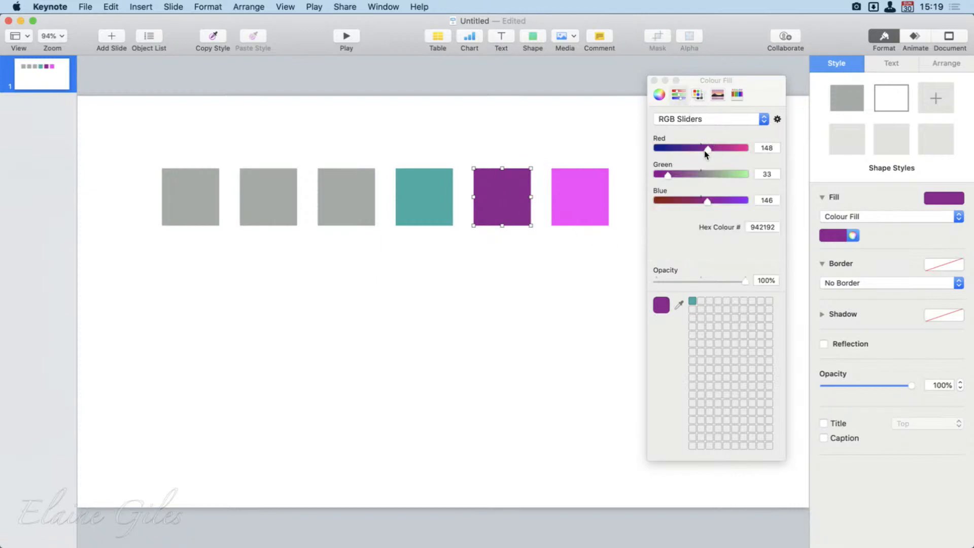
left_click_drag(706, 150, 713, 148)
left_click_drag(668, 174, 665, 174)
left_click_drag(709, 200, 716, 198)
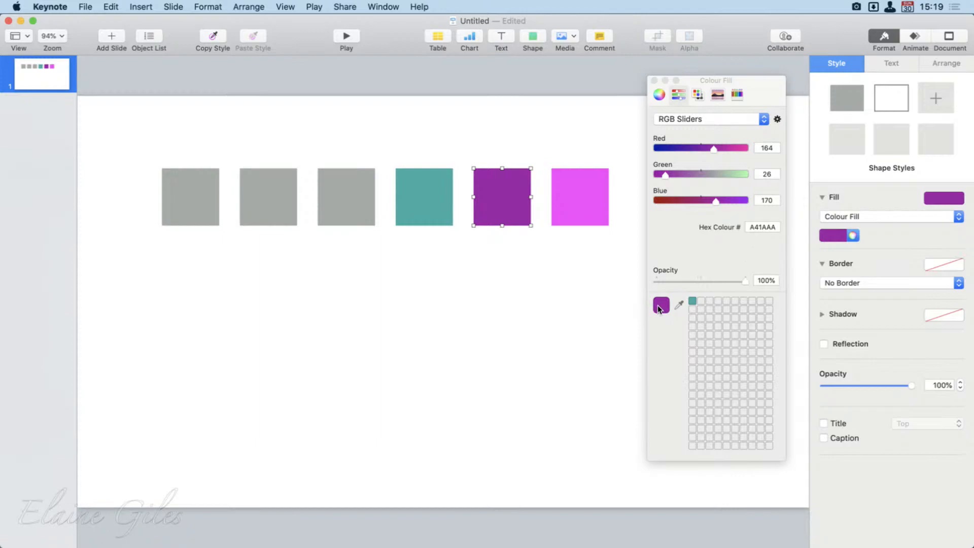
Step: Save the adjusted purple as the second swatch in the colour picker and fill the first square with it
left_click_drag(662, 305, 700, 302)
left_click(178, 198)
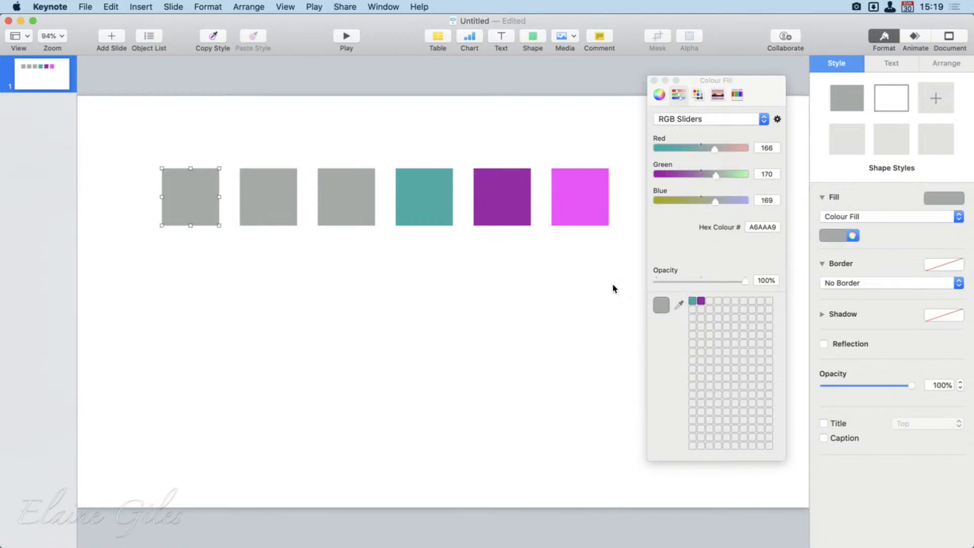
left_click(702, 301)
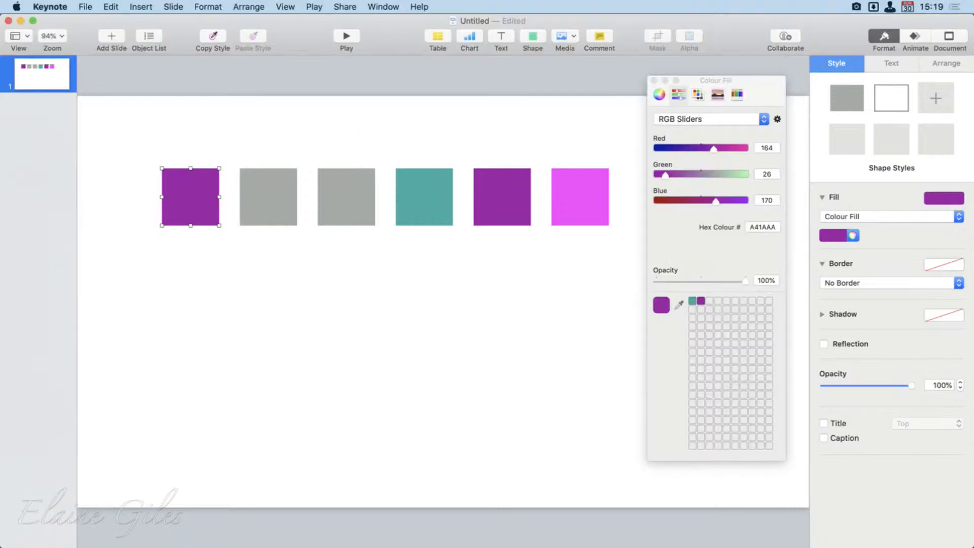
Step: Minimise the presentation, move the floating colour picker aside, switch to Finder and reveal the empty desktop
left_click(21, 20)
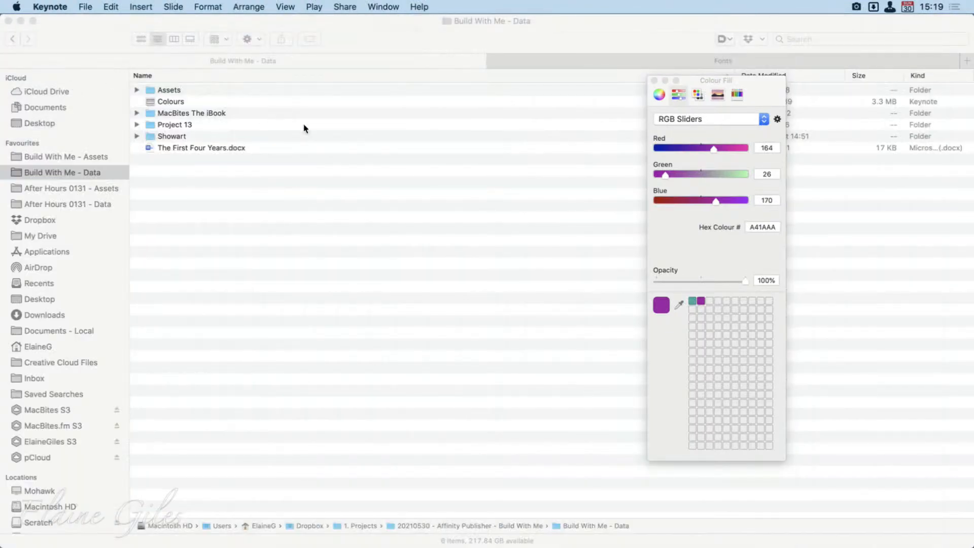
left_click_drag(773, 90, 636, 58)
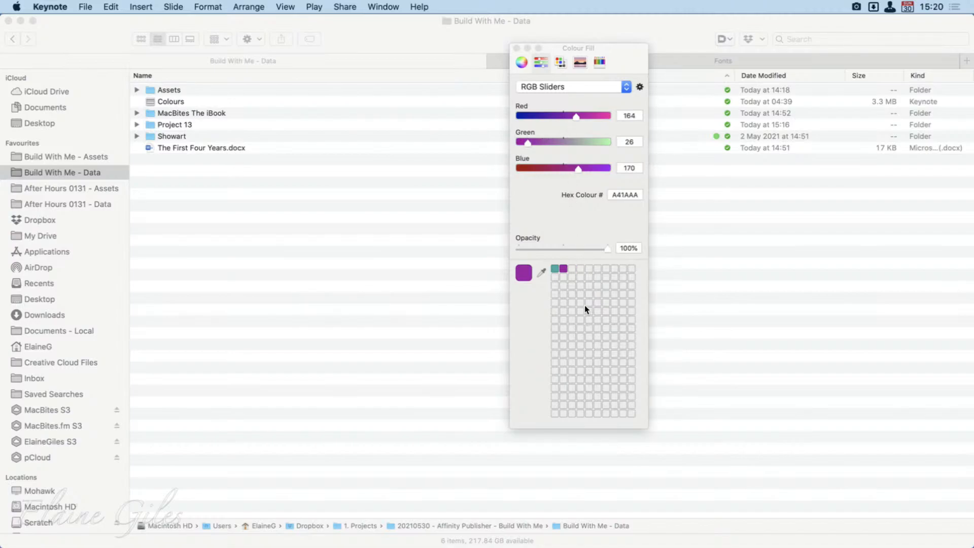
left_click(358, 30)
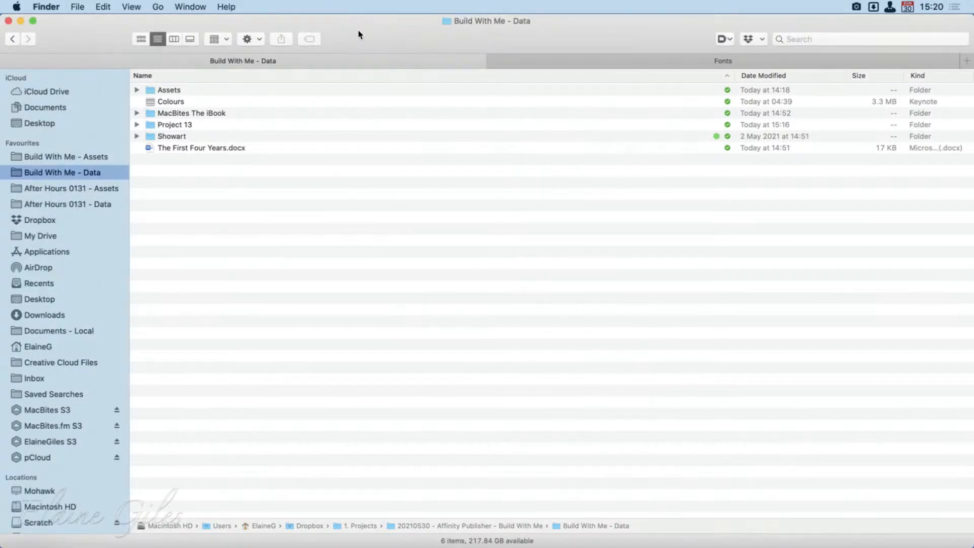
key("F11")
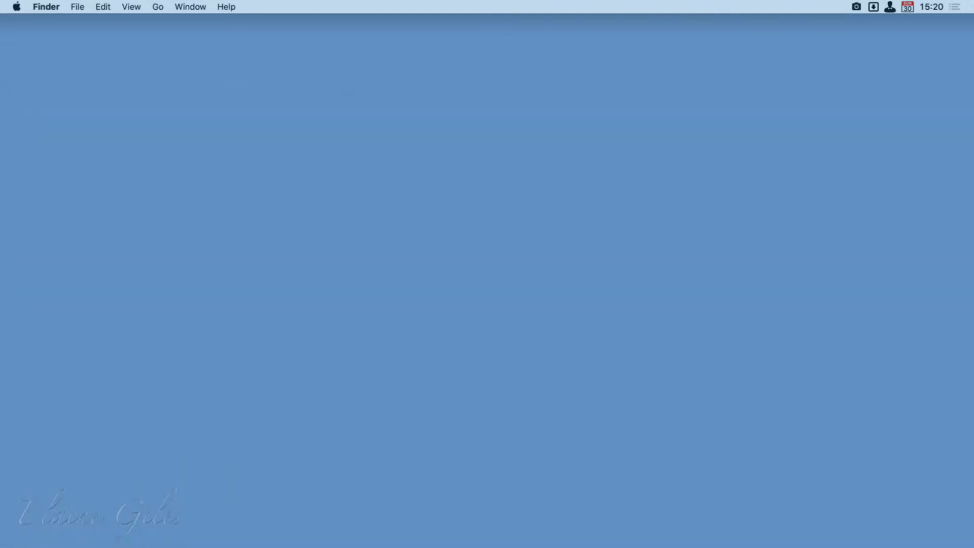
Step: Launch Keynote from the app launcher to return to the presentation and place the colour picker beside the row of squares
key("alt+space")
type("ky")
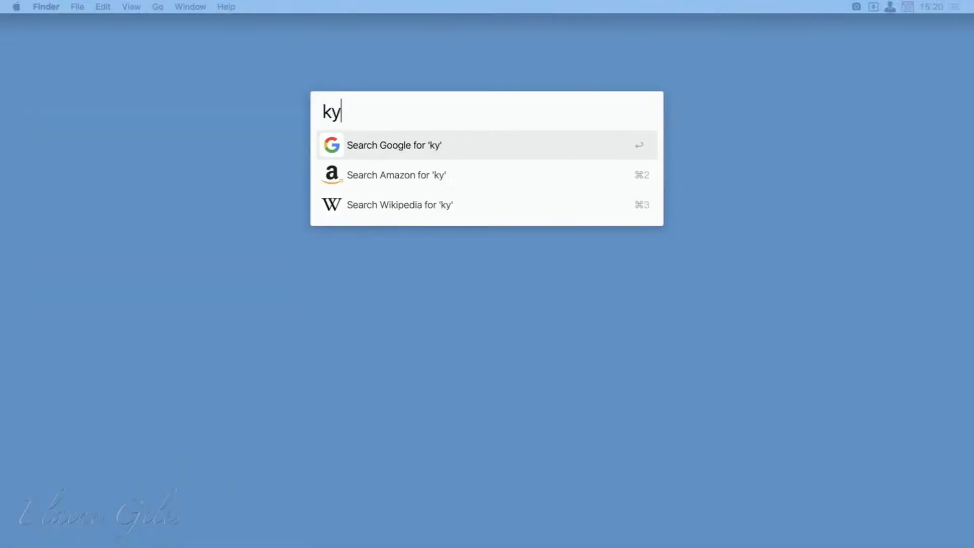
key("BackSpace")
type("e")
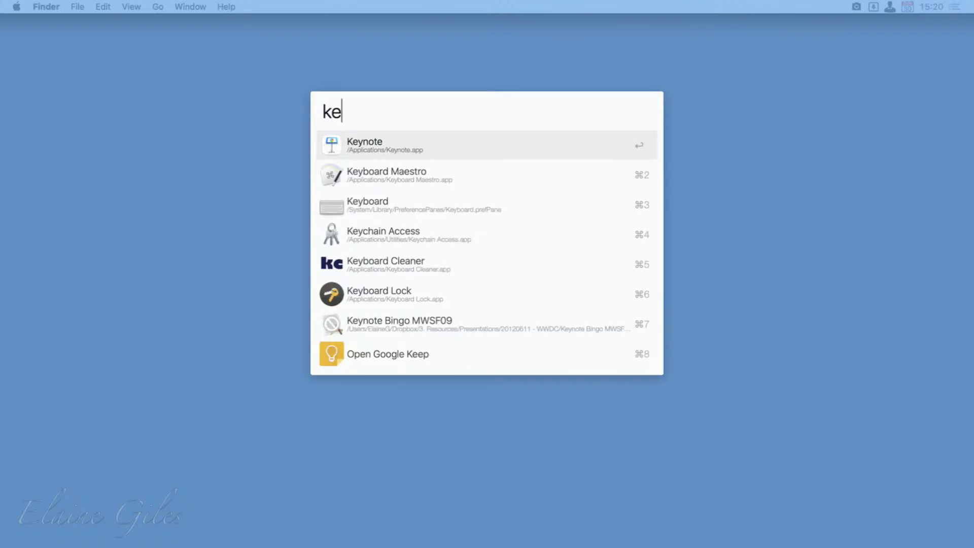
key("Return")
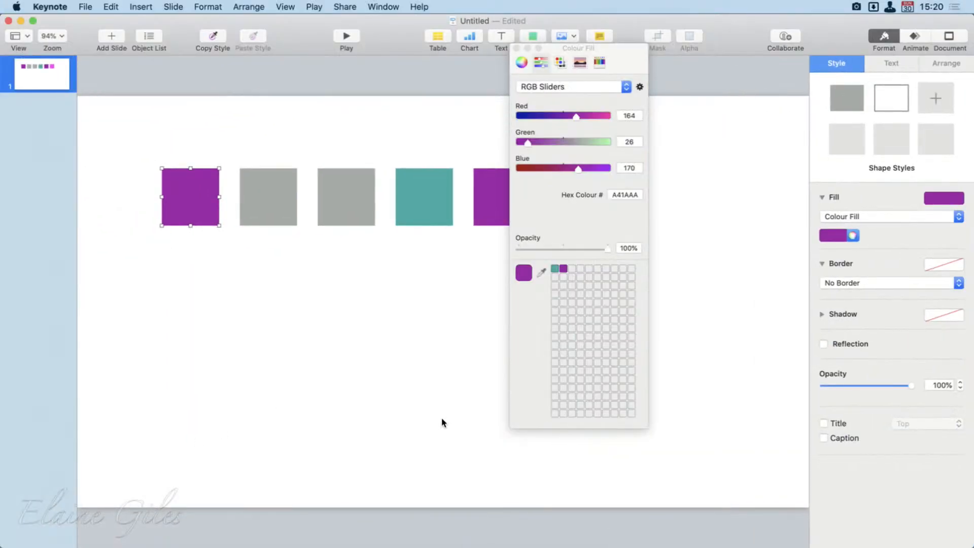
left_click_drag(627, 65, 762, 133)
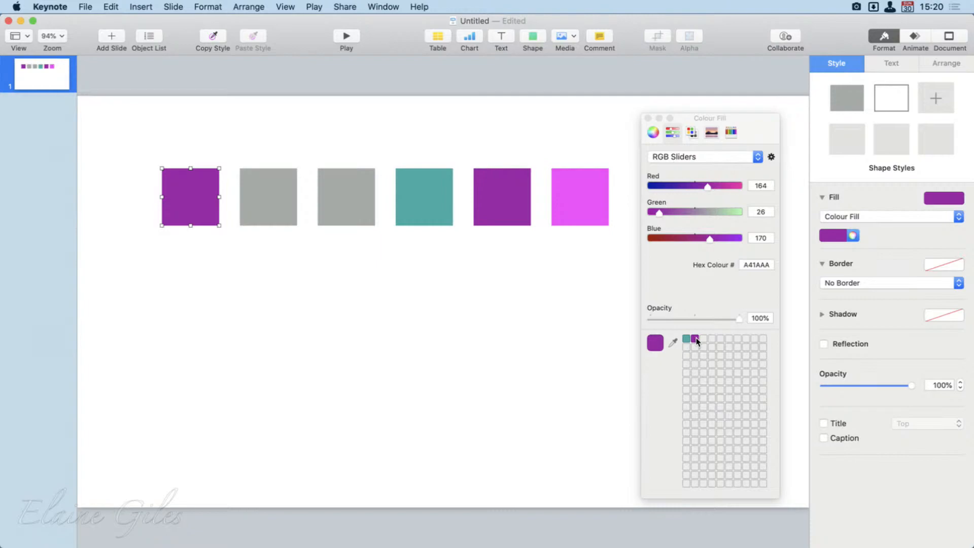
Step: Reorder the saved swatches so purple precedes teal, and save the last square's magenta fill as the third swatch
left_click_drag(714, 339, 687, 337)
left_click(577, 205)
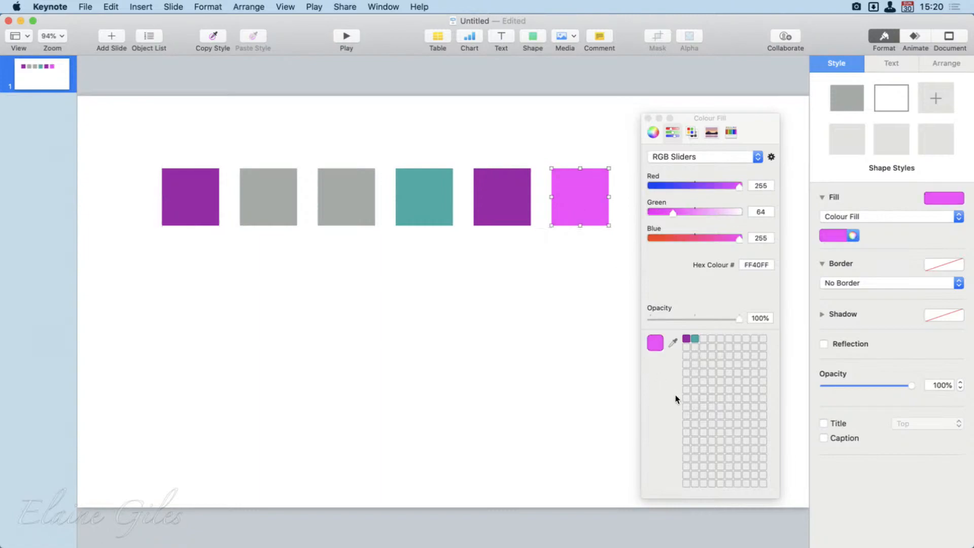
left_click_drag(661, 348, 681, 343)
left_click_drag(699, 343, 704, 341)
Step: Quit Keynote and delete the untitled presentation instead of saving it
key("super+q")
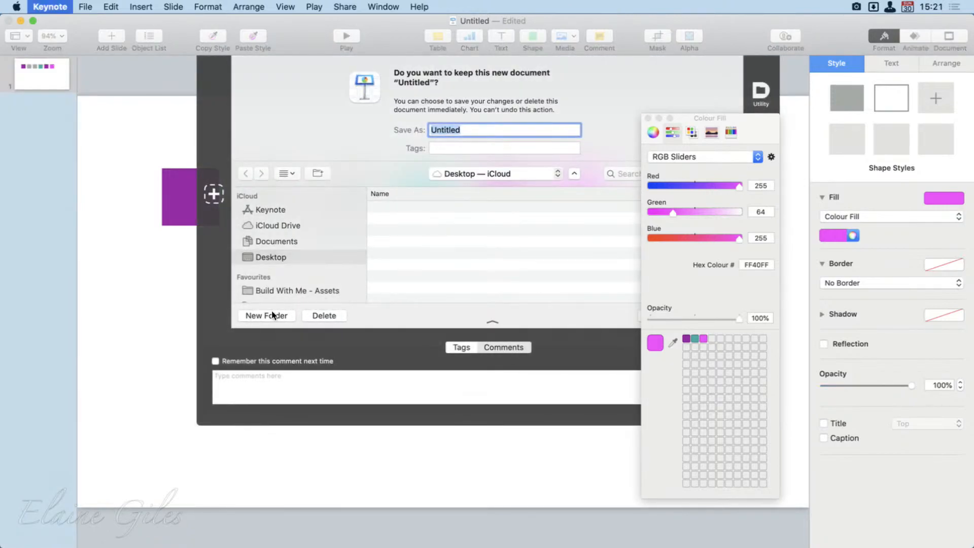
left_click(273, 314)
left_click(498, 201)
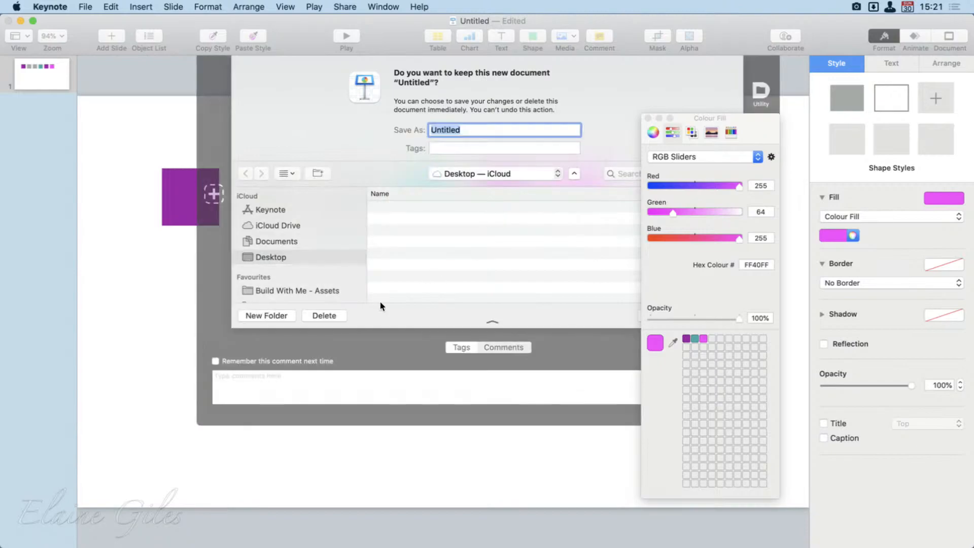
left_click(324, 315)
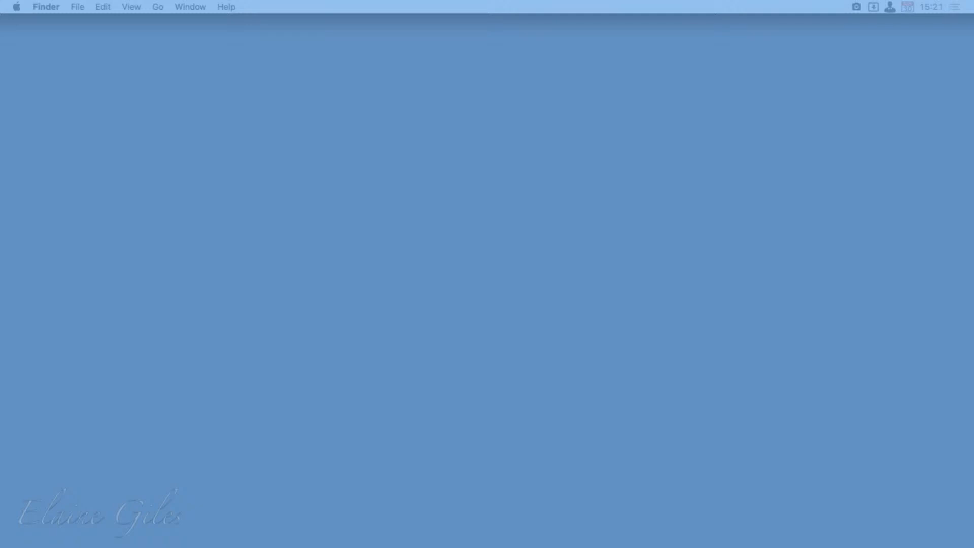
Step: Bring back the Finder window and go from the Fonts folder up to Library and into its Colors folder
left_click_drag(0, 304, 599, 57)
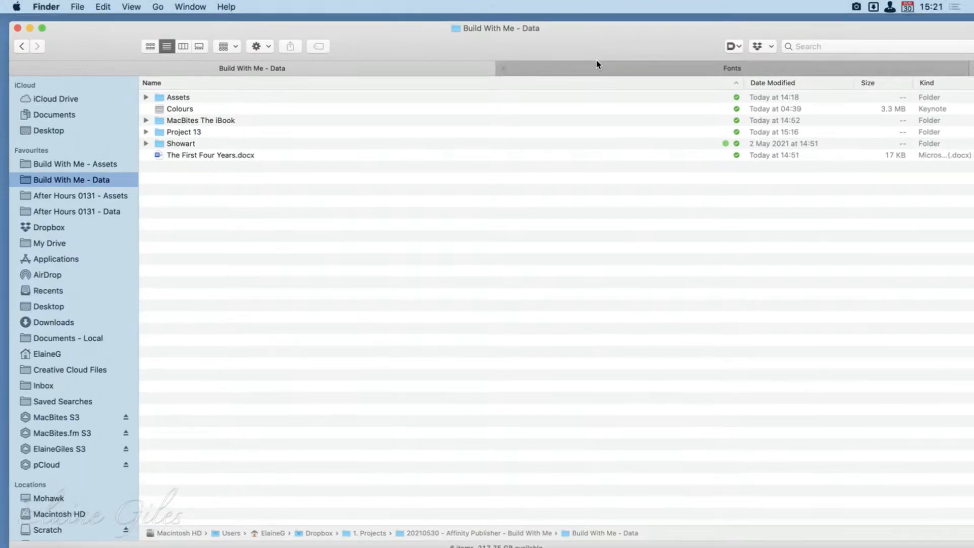
left_click(597, 62)
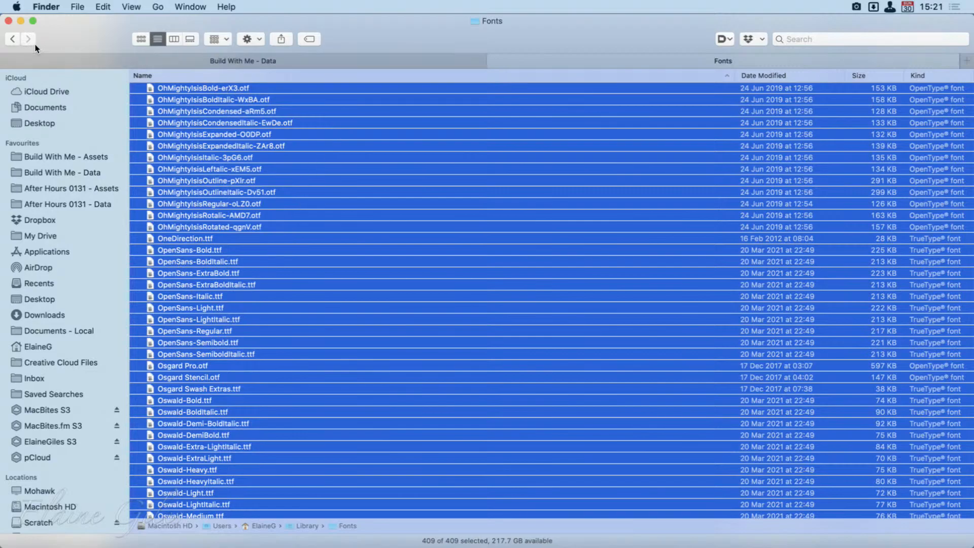
left_click(14, 39)
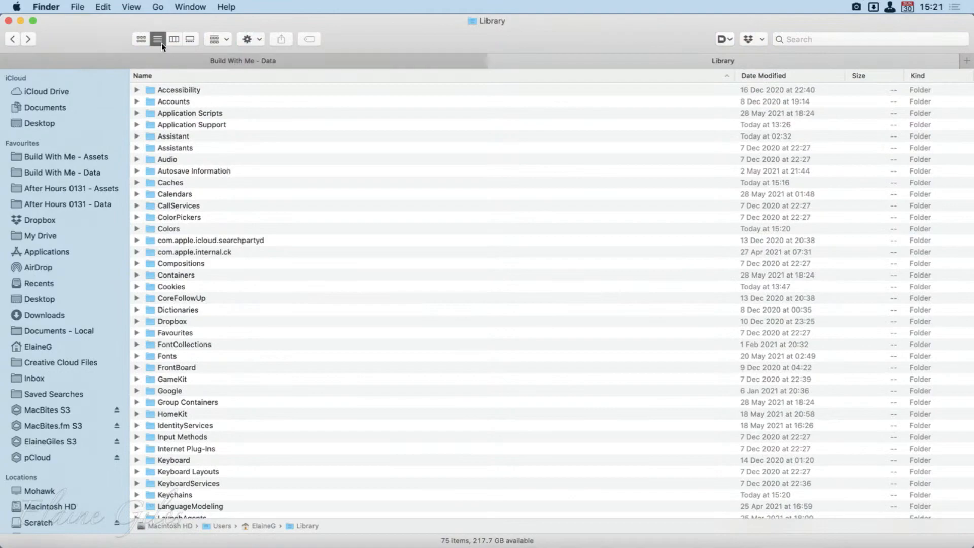
double_click(203, 228)
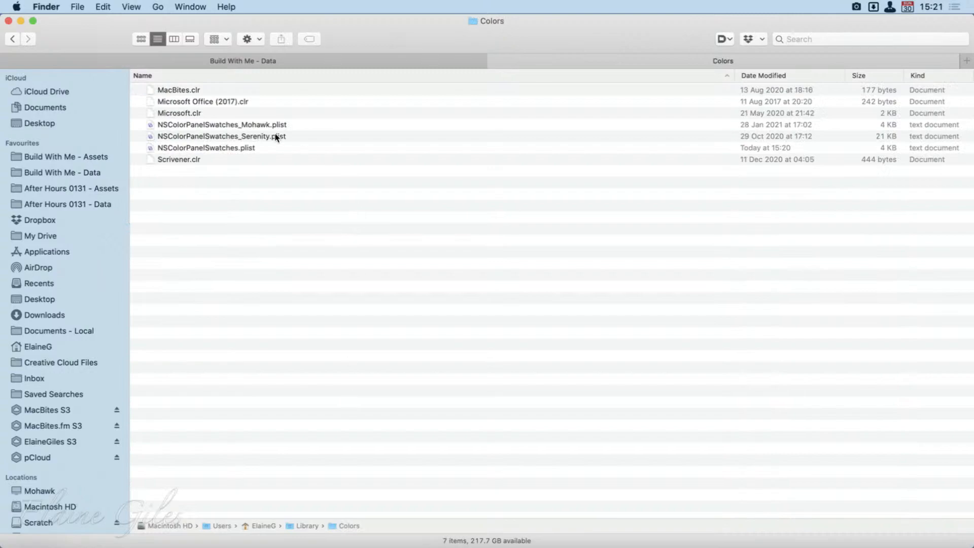
Step: Examine the NSColorPanelSwatches.plist, NSColorPanelSwatches_Mohawk.plist and MacBites.clr files in the Colors folder
left_click(218, 147)
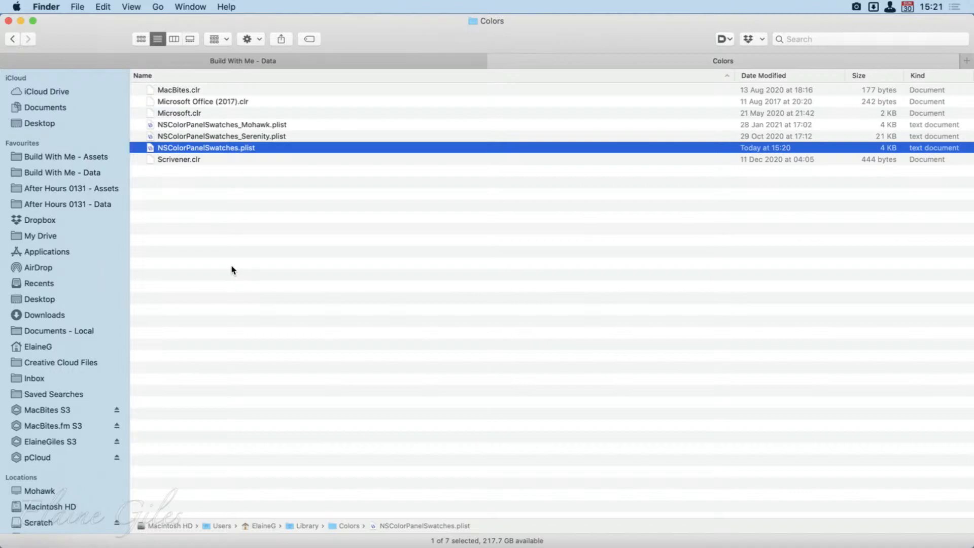
left_click(305, 128)
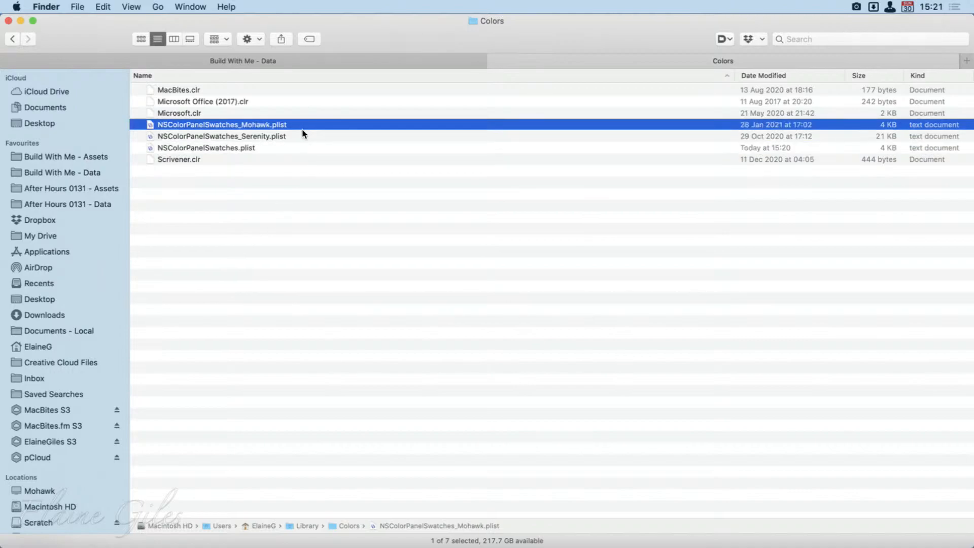
left_click(303, 133)
left_click(303, 129)
left_click(195, 91)
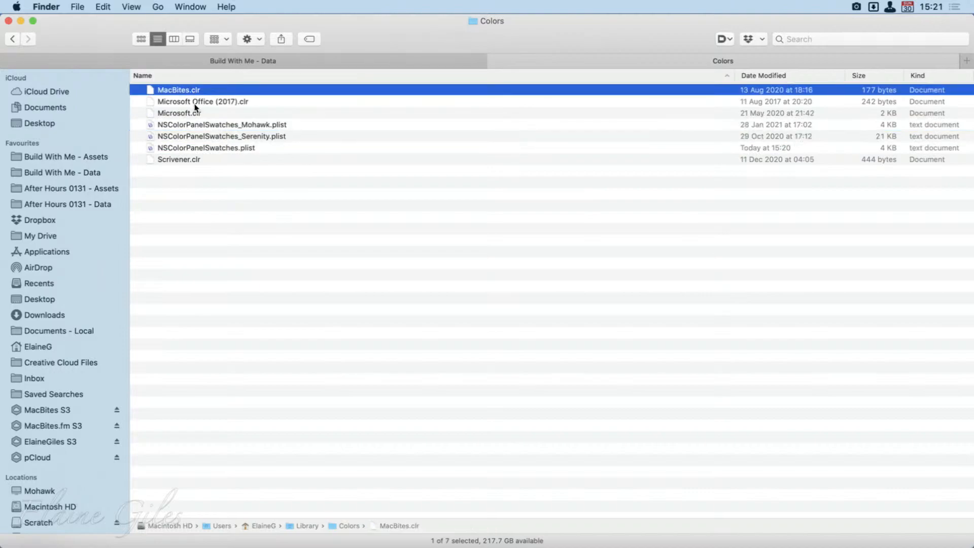
Step: Move MacBites.clr out of the Library's Colors folder into the Build With Me - Data folder
left_click(194, 103)
left_click(193, 116)
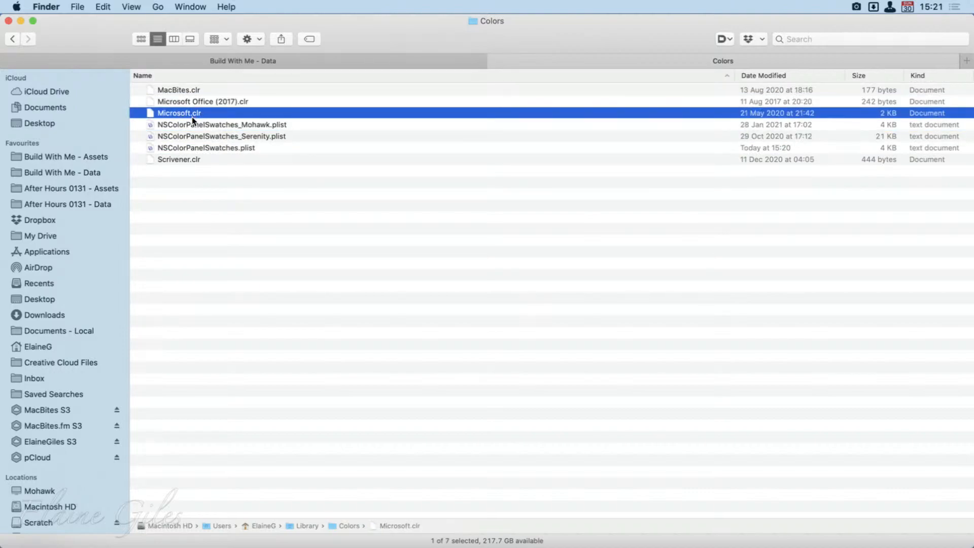
left_click(186, 159)
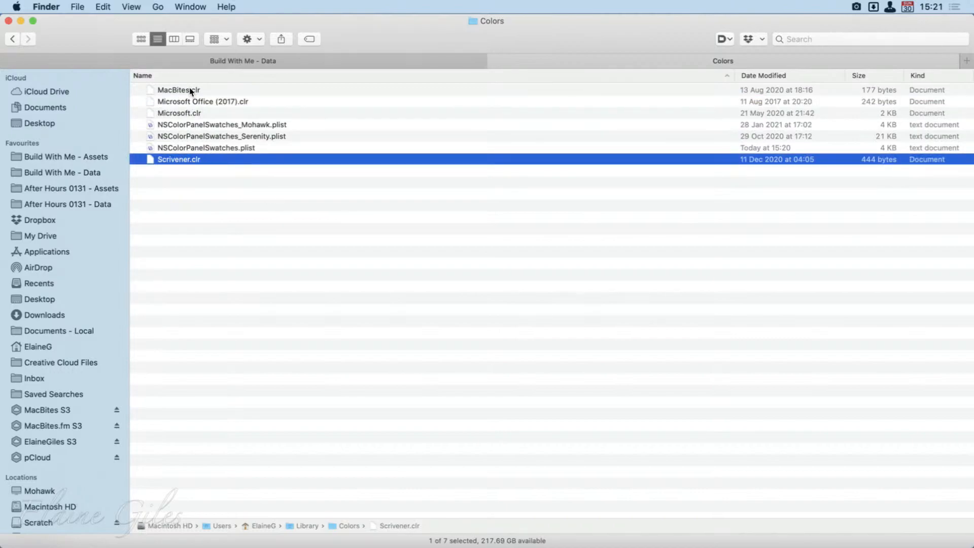
left_click_drag(190, 92, 188, 61)
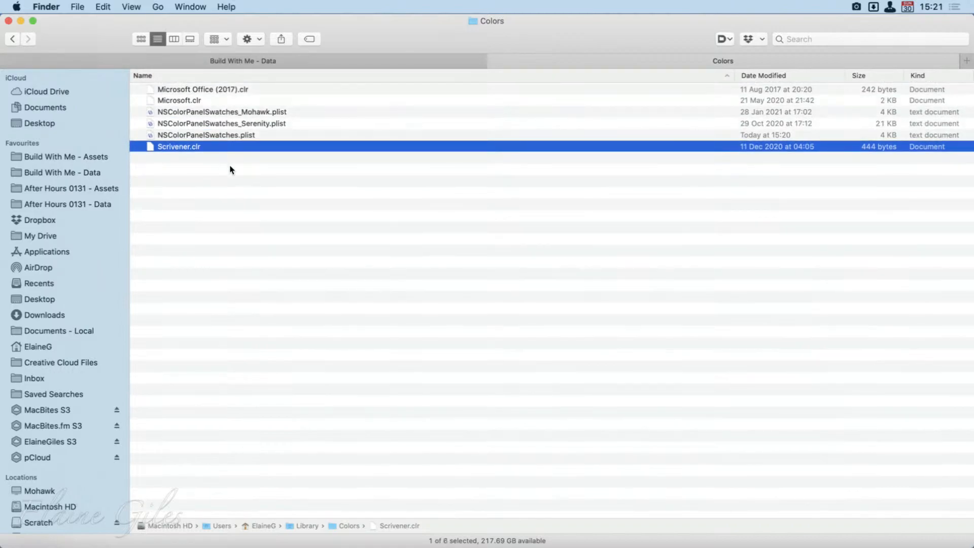
Step: Move the three NSColorPanelSwatches plist files from Colors to Build With Me - Data, and check the remaining Microsoft and Scrivener palettes
left_click(268, 128)
left_click(267, 131)
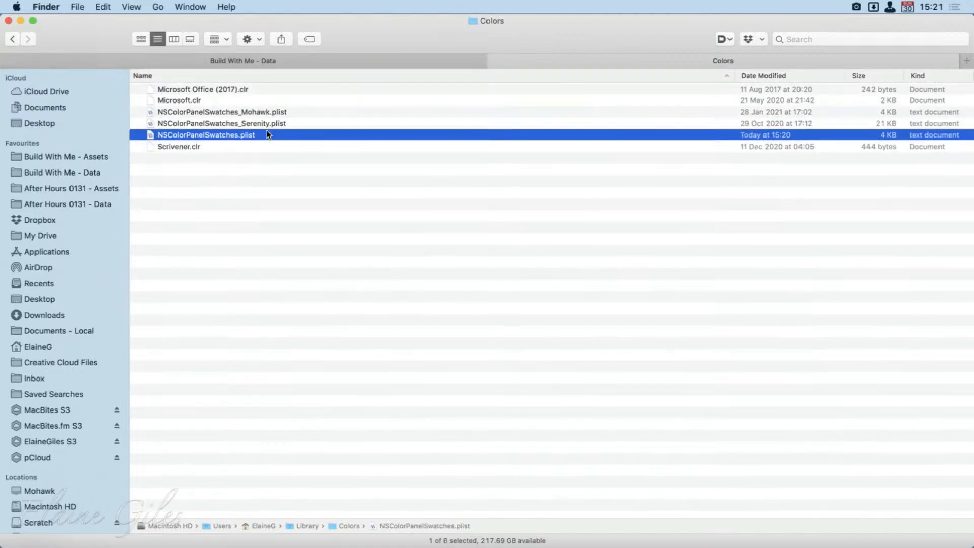
left_click(266, 113, "shift")
left_click_drag(266, 113, 269, 62)
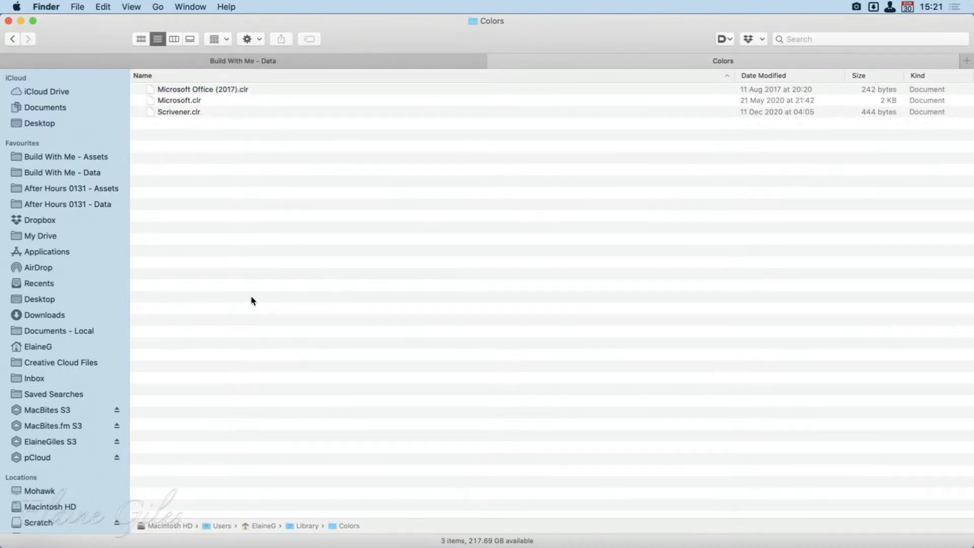
left_click(197, 89)
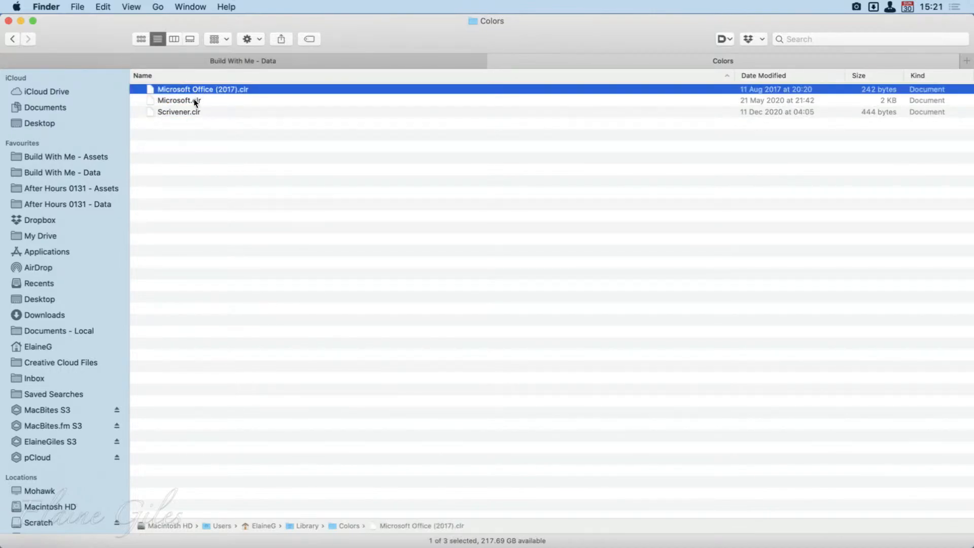
left_click(195, 101)
left_click(195, 112)
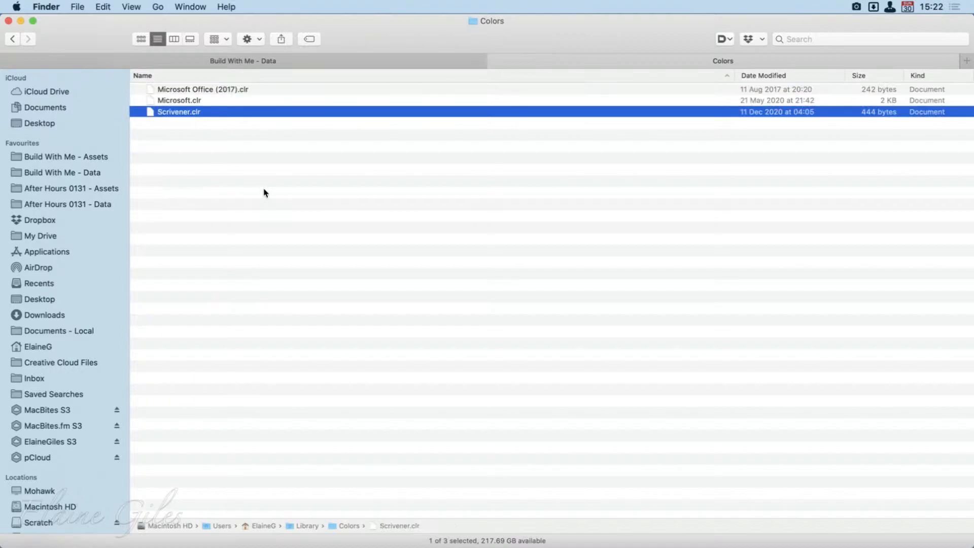
Step: Open the Colours presentation from Build With Me - Data in Keynote and check the saved swatches in the slide background's colour picker
left_click(322, 60)
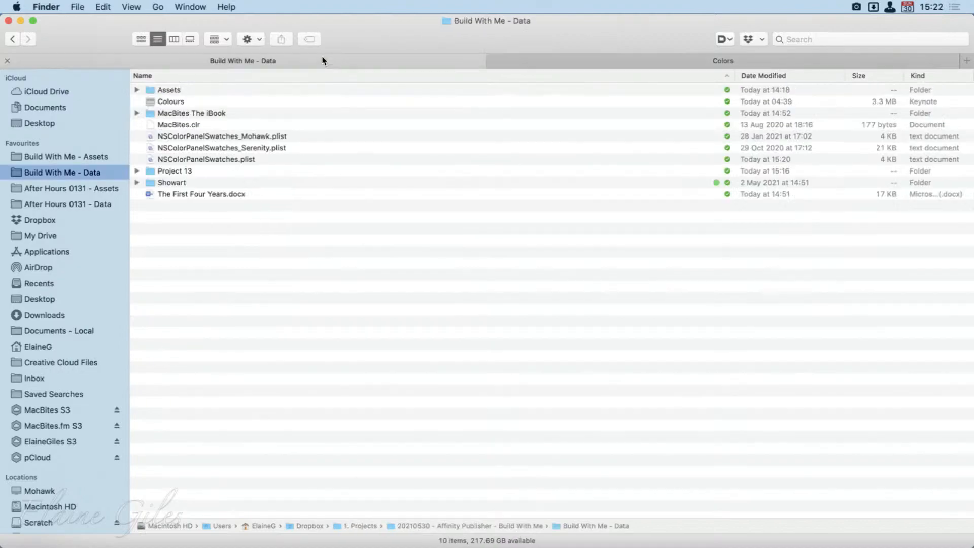
double_click(174, 101)
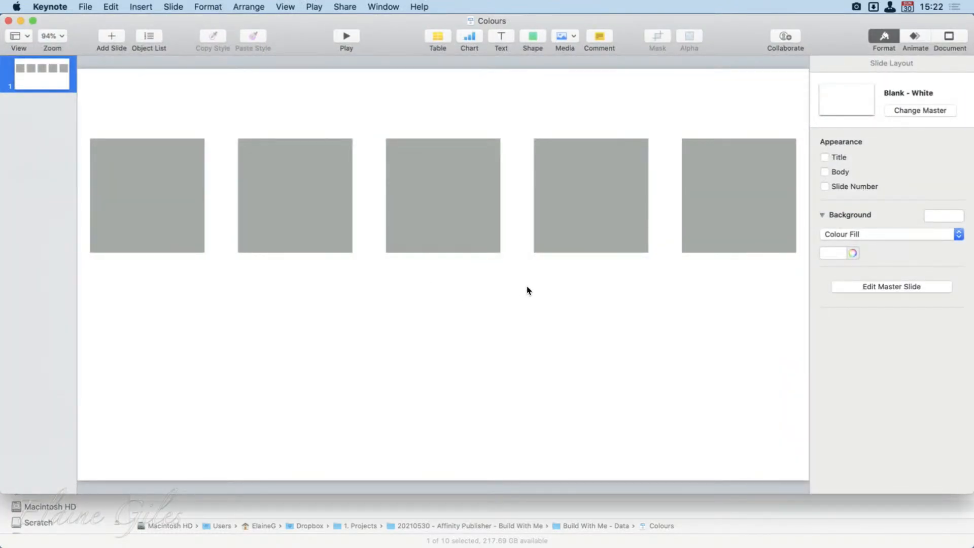
left_click(853, 251)
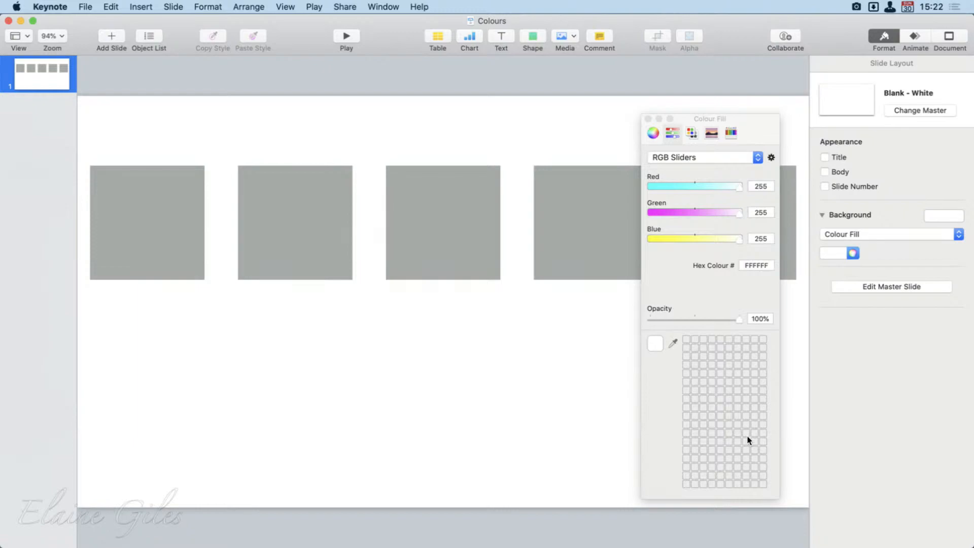
Step: Switch back to Finder and copy NSColorPanelSwatches_Serenity.plist from Build With Me - Data into the Colors folder
key("super+Tab")
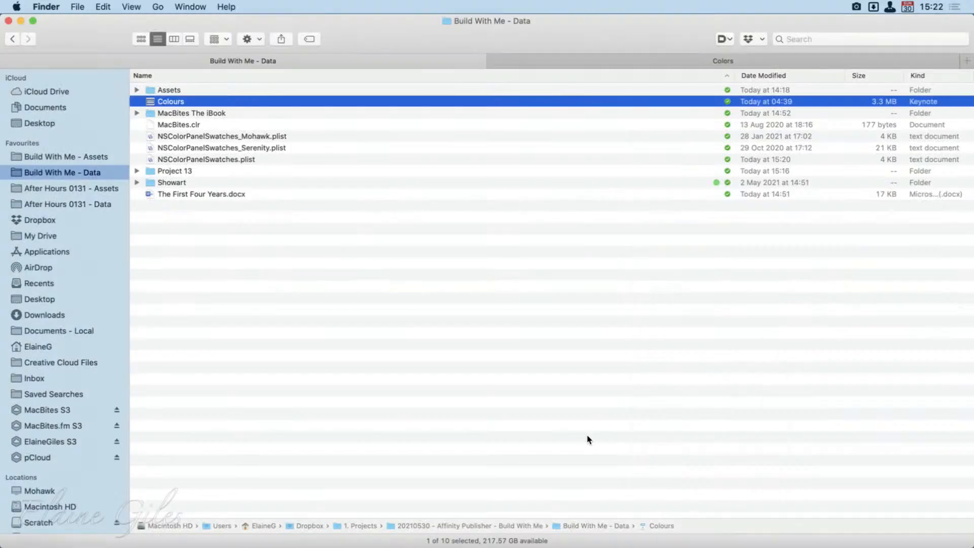
left_click(262, 159)
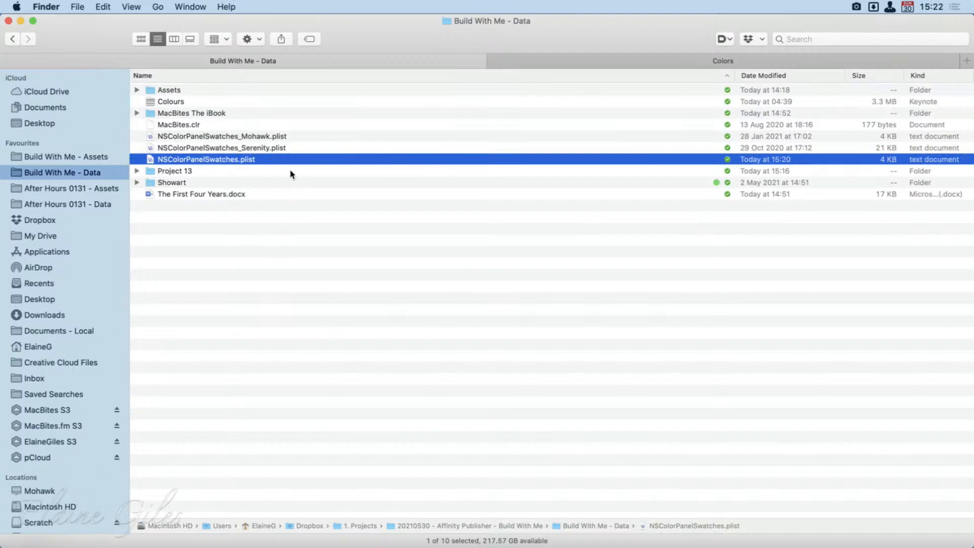
left_click(294, 136)
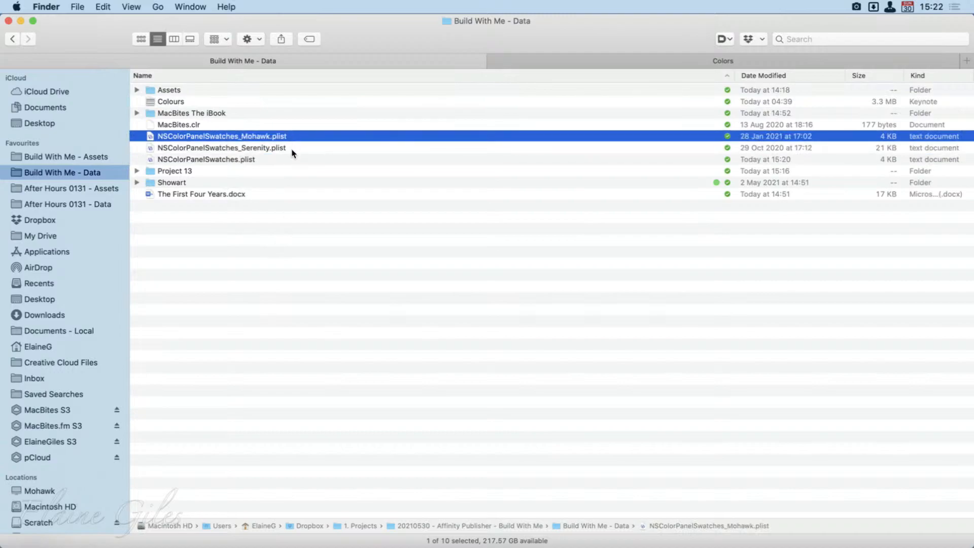
left_click(293, 152)
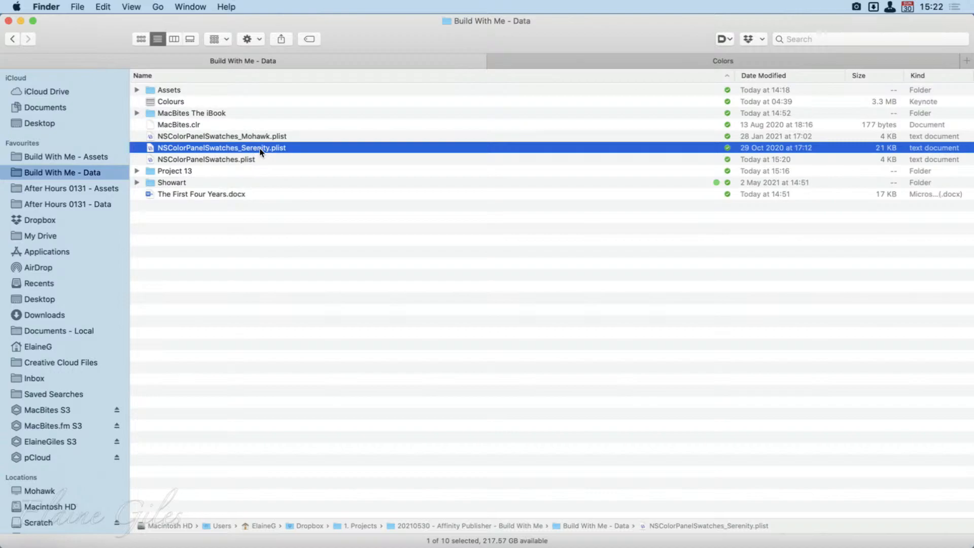
left_click_drag(260, 151, 622, 64)
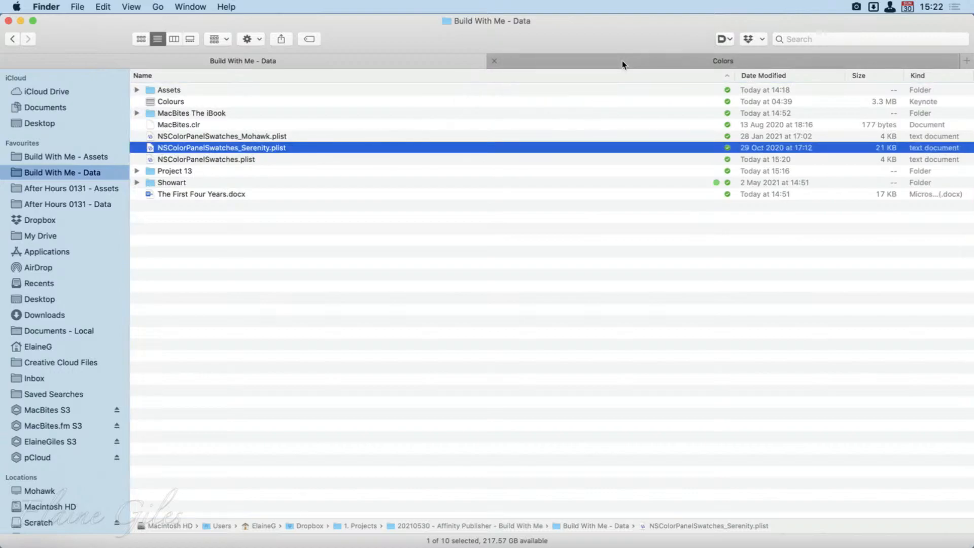
left_click(298, 219)
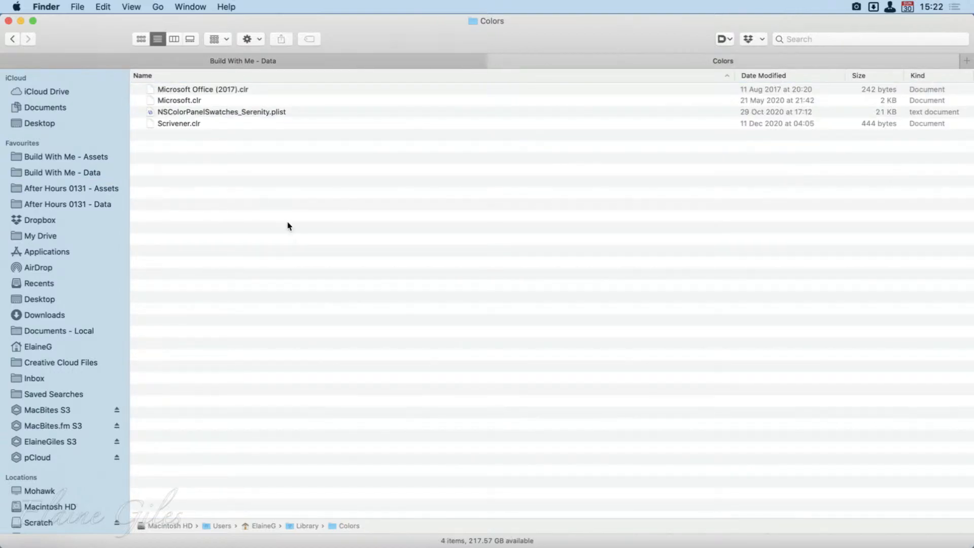
Step: Rename the Serenity swatches file in the Colors folder as NSColorPanelSwatches.plist
left_click(240, 112)
key("Return")
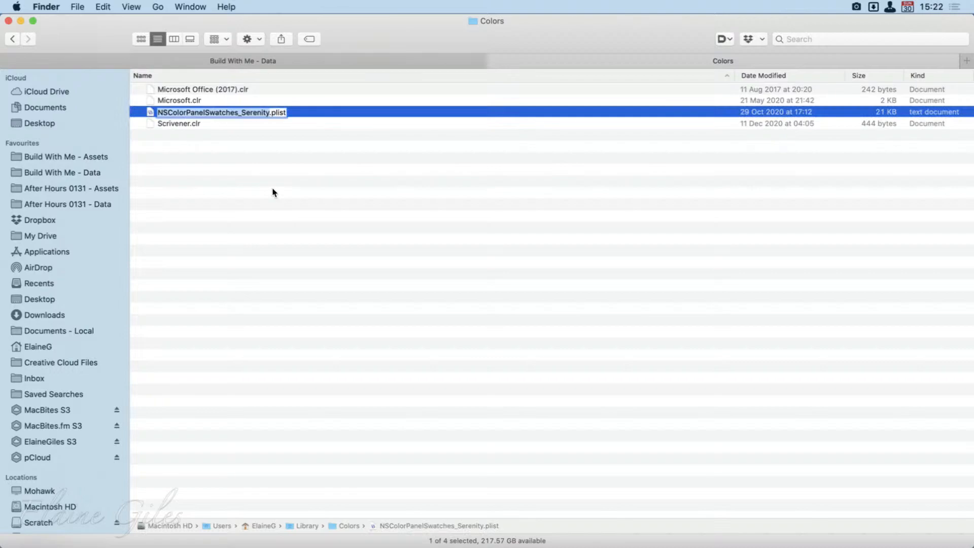
key("Right")
key("BackSpace")
key("BackSpace")
key("BackSpace")
key("BackSpace")
key("BackSpace")
key("BackSpace")
key("BackSpace")
key("BackSpace")
key("BackSpace")
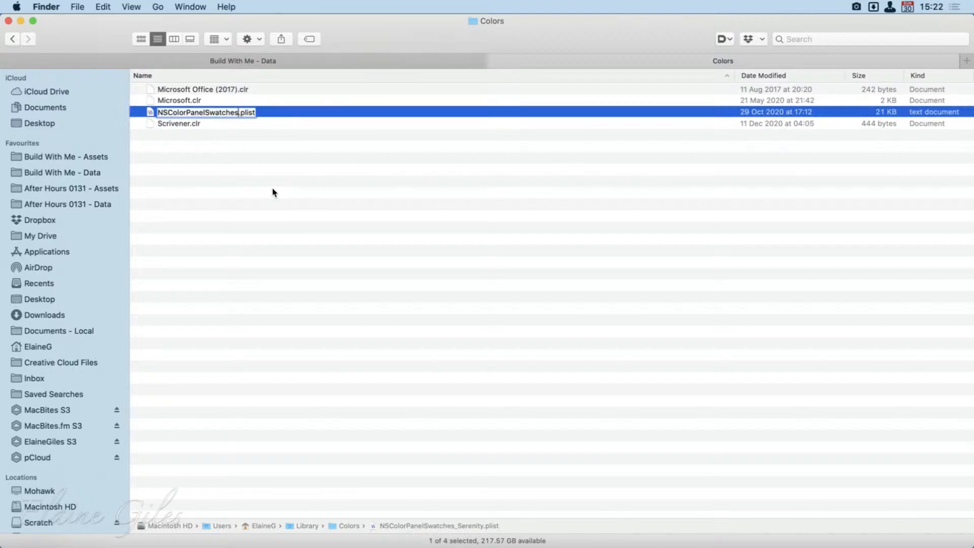
key("Return")
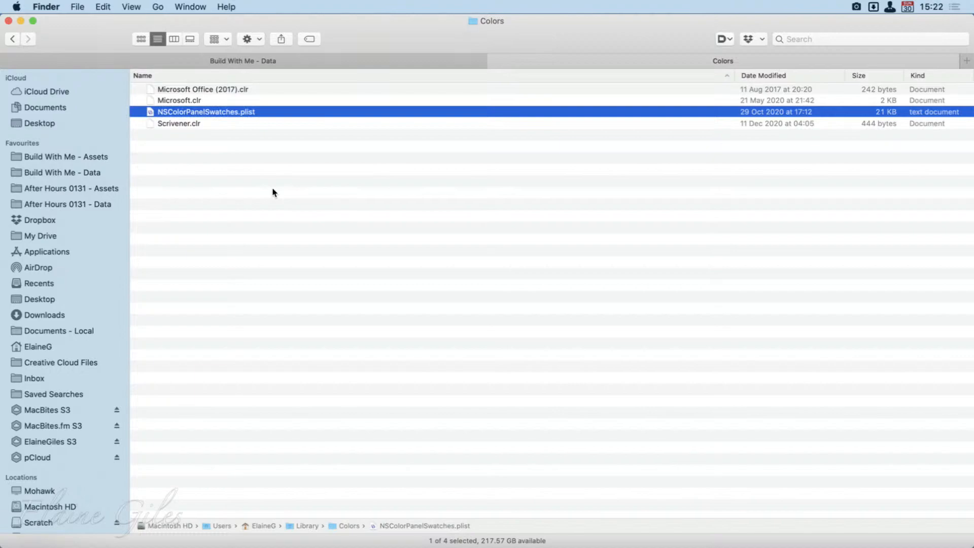
Step: Reopen the recent Colours presentation in Keynote and bring up the middle square's fill colour picker to check the swatches
key("alt+space")
type("key")
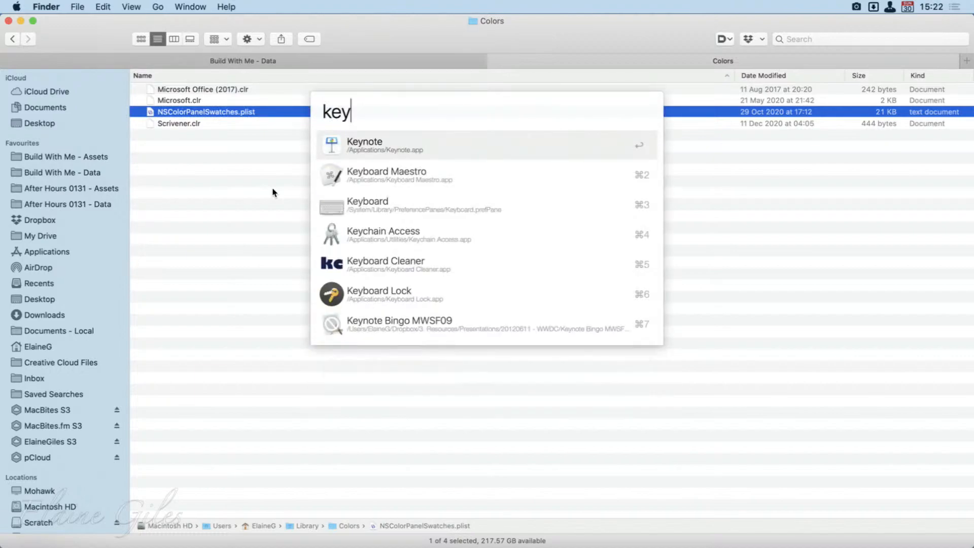
key("Right")
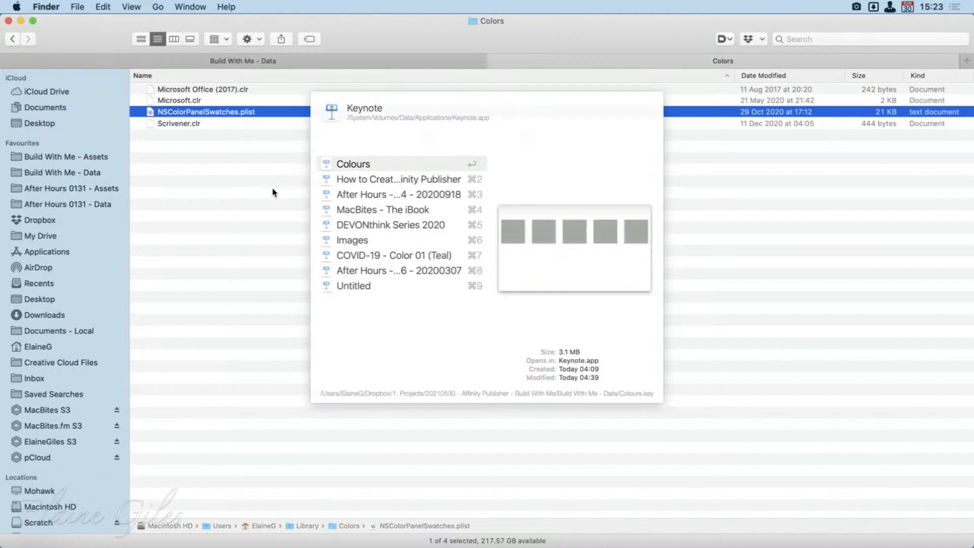
key("Return")
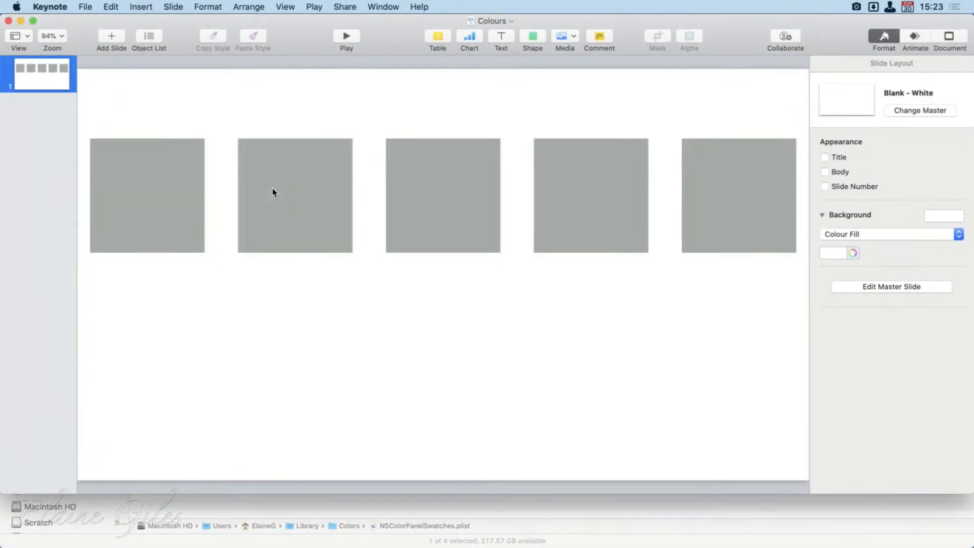
left_click(459, 258)
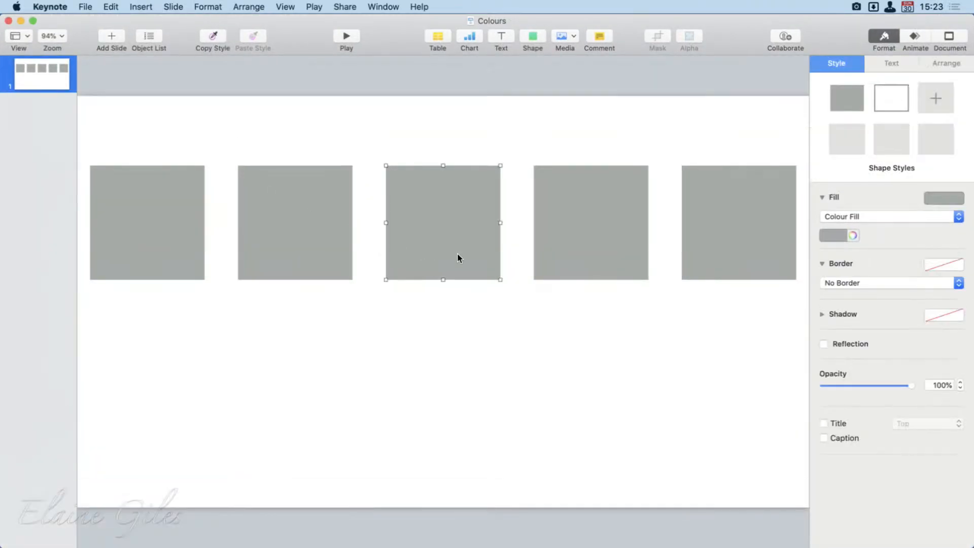
left_click(854, 235)
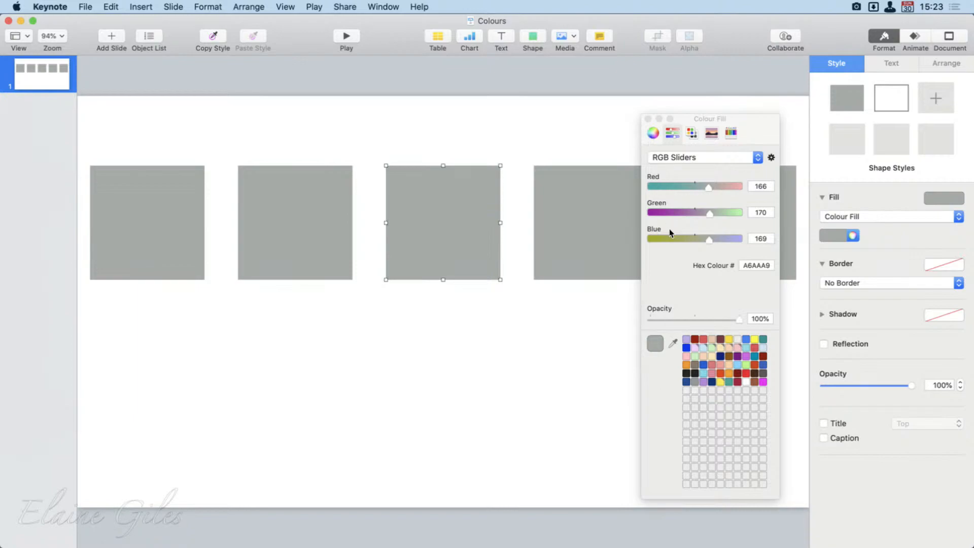
Step: Check which colour palettes the picker offers, leaving Apple selected
left_click(692, 137)
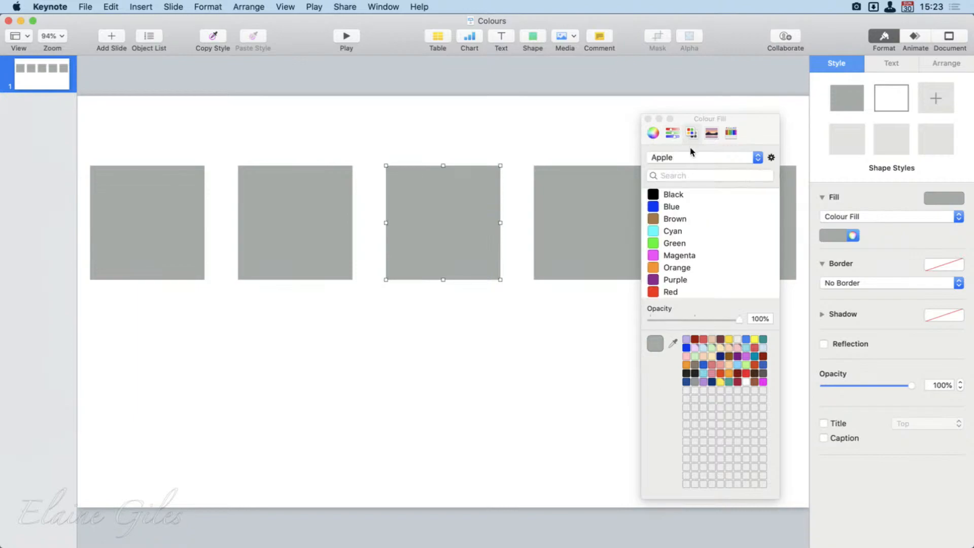
left_click(685, 157)
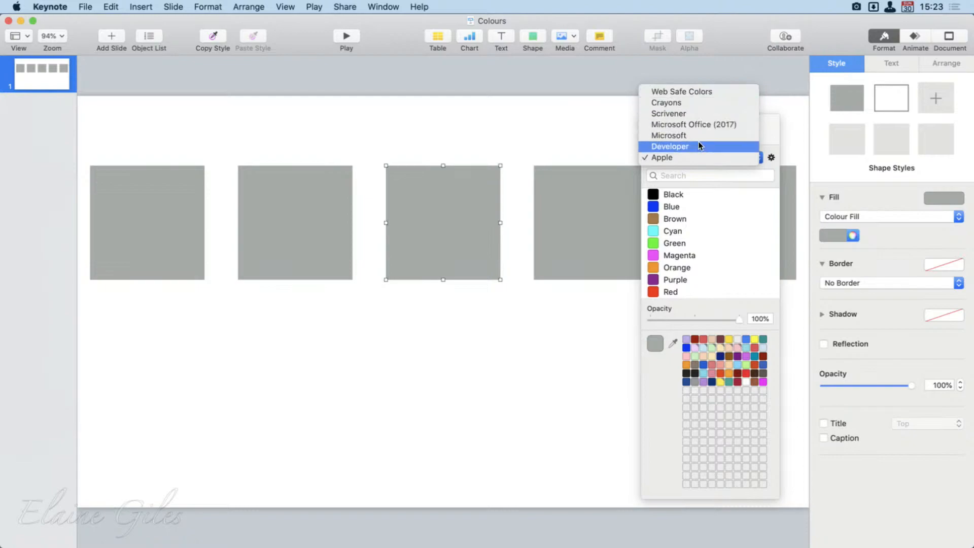
left_click(460, 352)
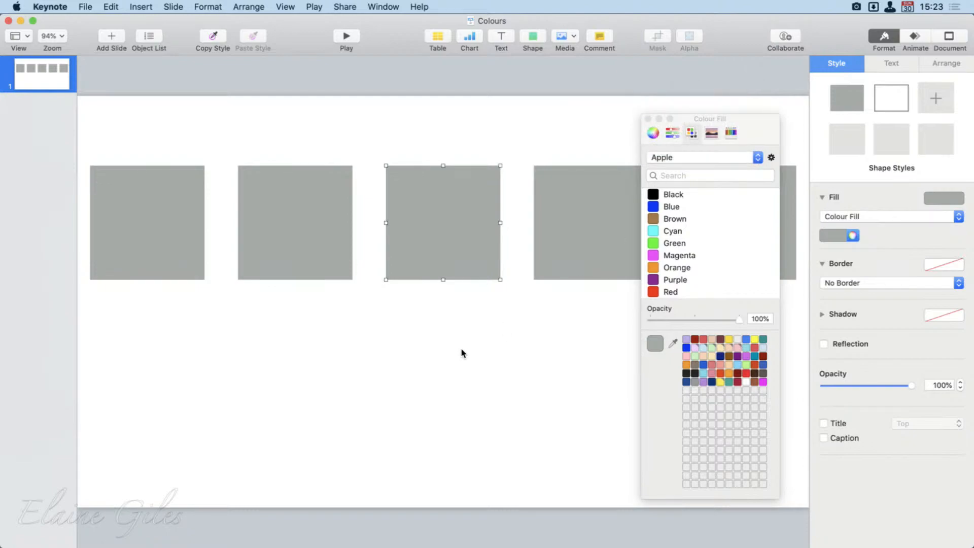
Step: Switch back to Finder, copy MacBites.clr from Build With Me - Data into the Colors folder, and show that folder
key("super+Tab")
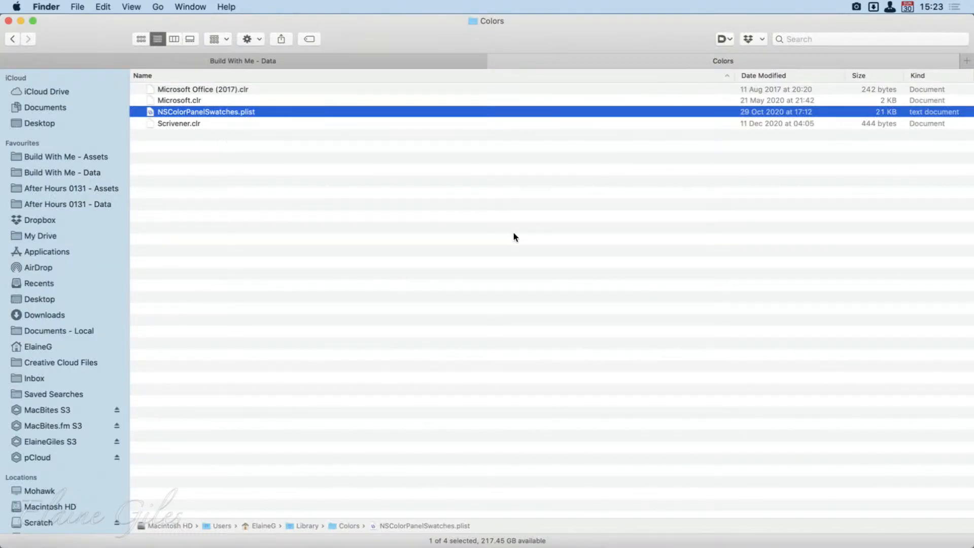
left_click(330, 61)
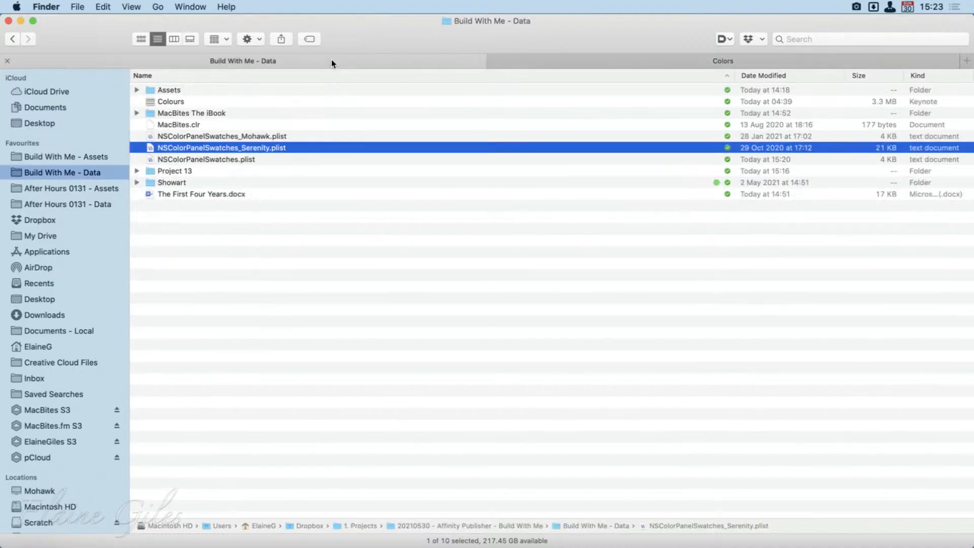
left_click(179, 125)
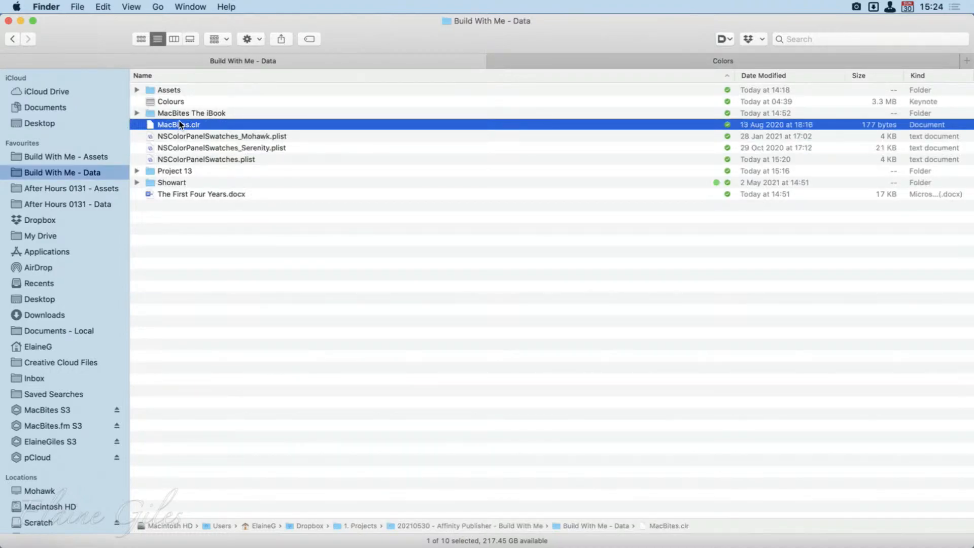
left_click_drag(179, 126, 565, 62)
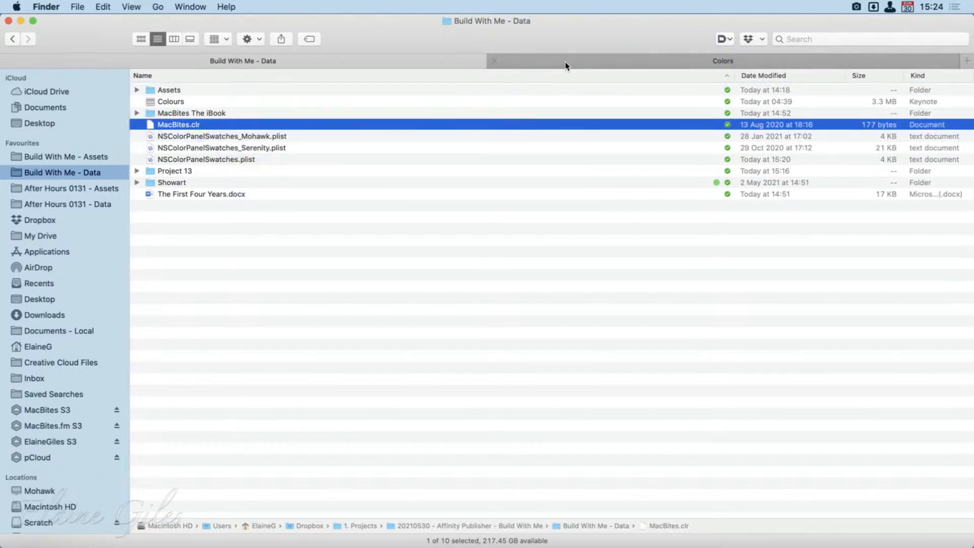
left_click(565, 62)
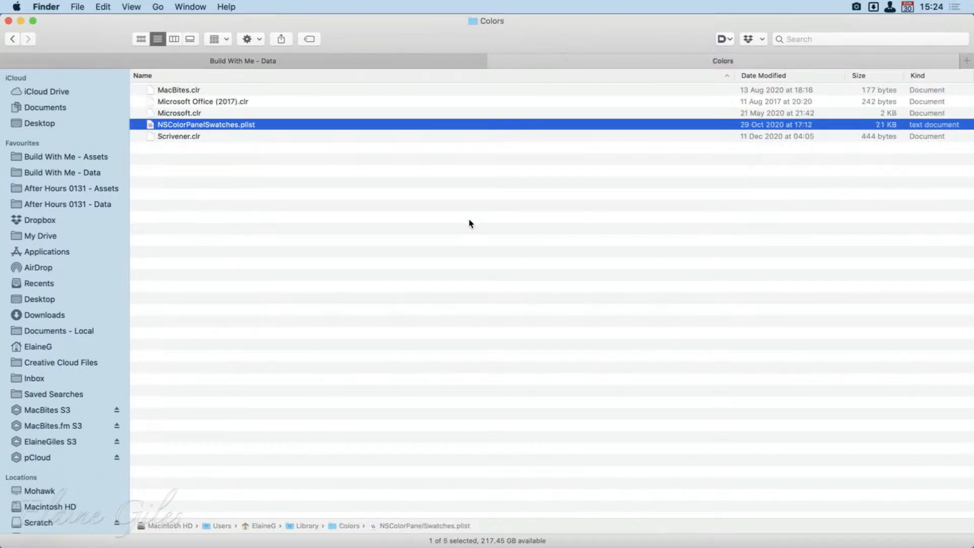
Step: Reopen the recent Colours presentation in Keynote and bring up the colour palettes for the fourth square's fill
key("alt+space")
type("key")
key("Right")
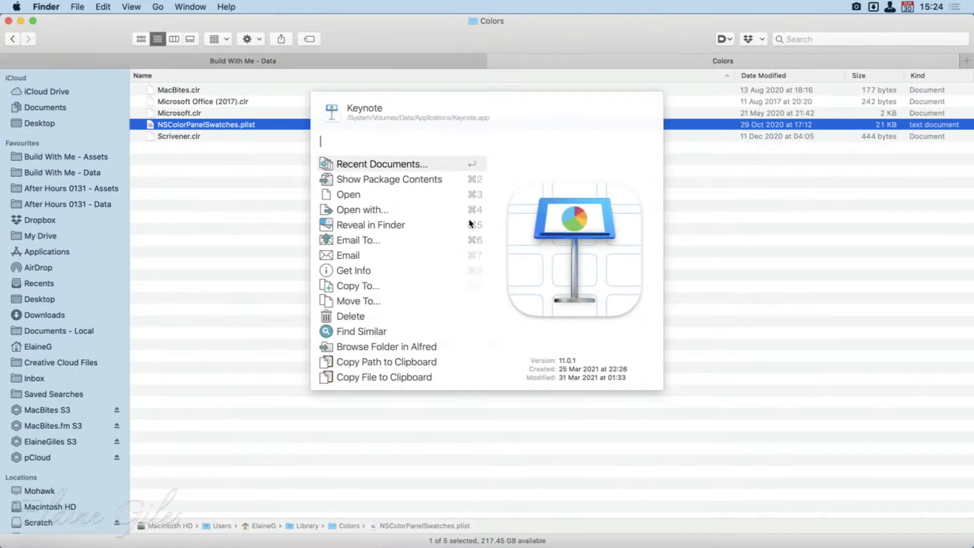
key("Return")
key("Return")
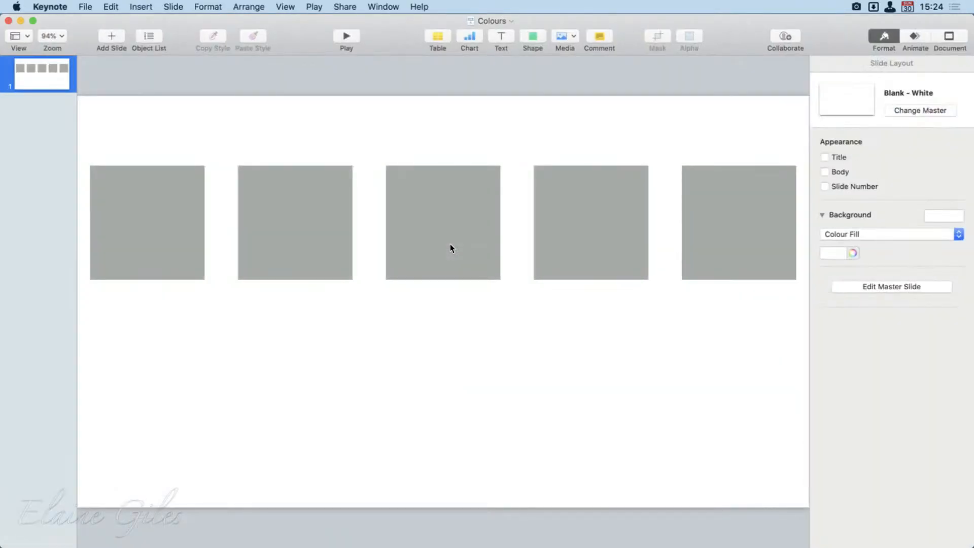
left_click(616, 241)
left_click(851, 236)
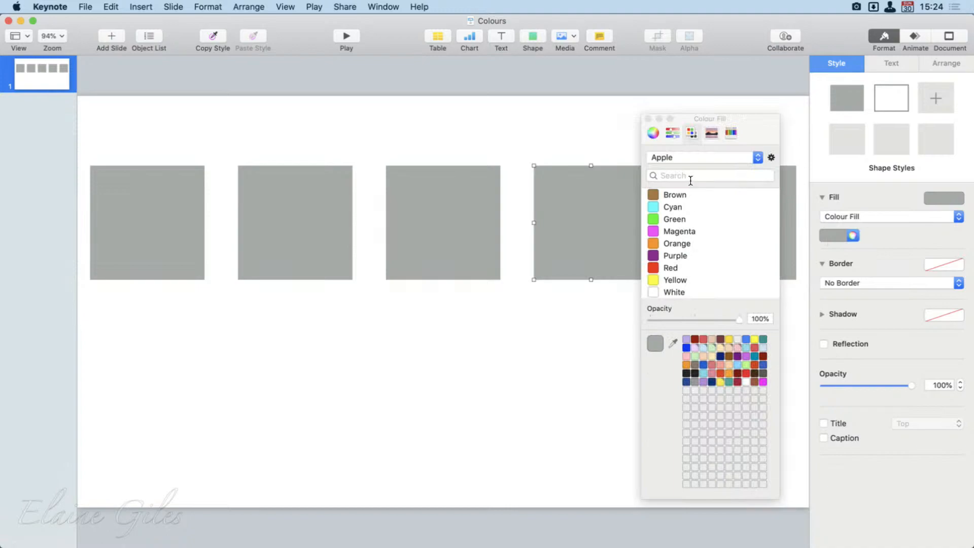
Step: Show the MacBites palette in the colour picker and fill the fourth square with the saved dark blue swatch
left_click(691, 157)
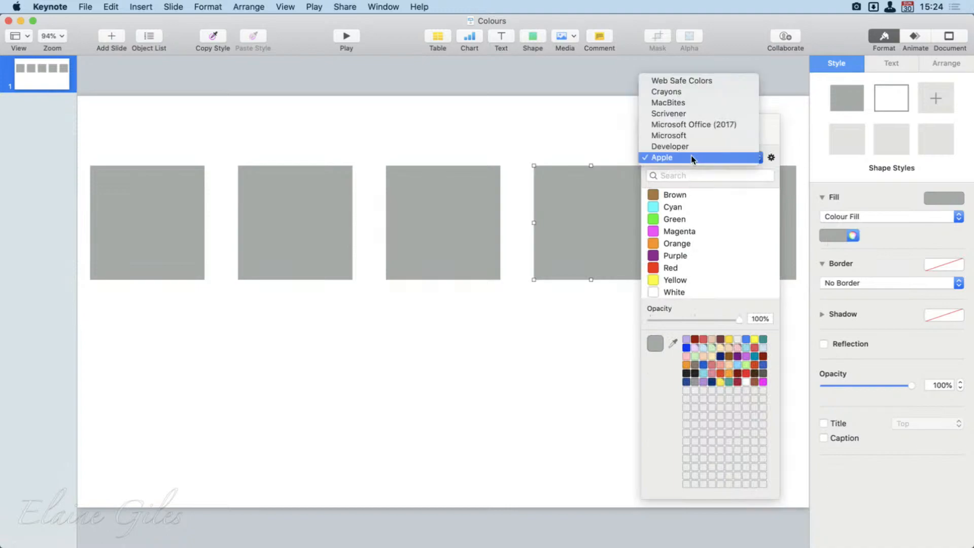
left_click(680, 101)
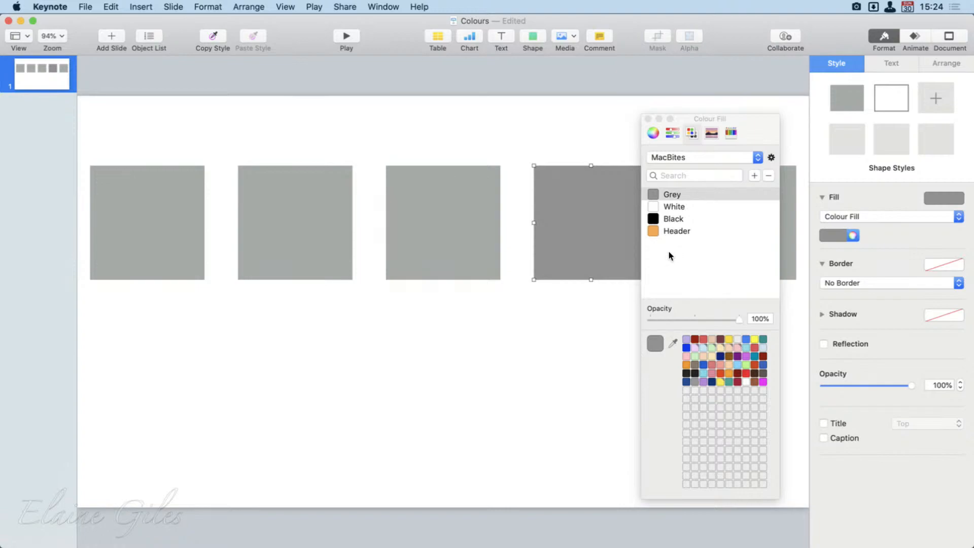
left_click(686, 381)
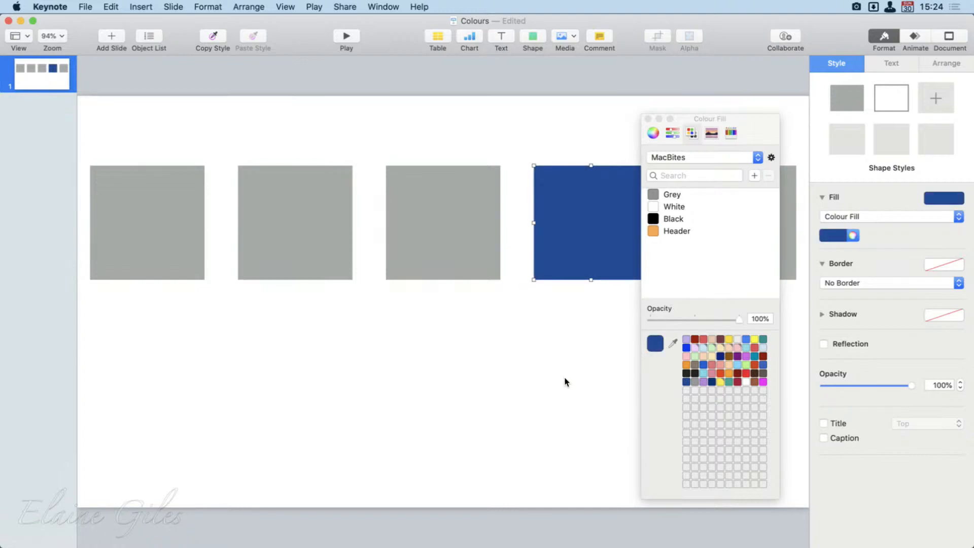
Step: Copy the MacBites After Hours Midnight Blue colour from the SideNotes MacBites folder and paste it onto the slide as #232369 text
left_click(428, 236)
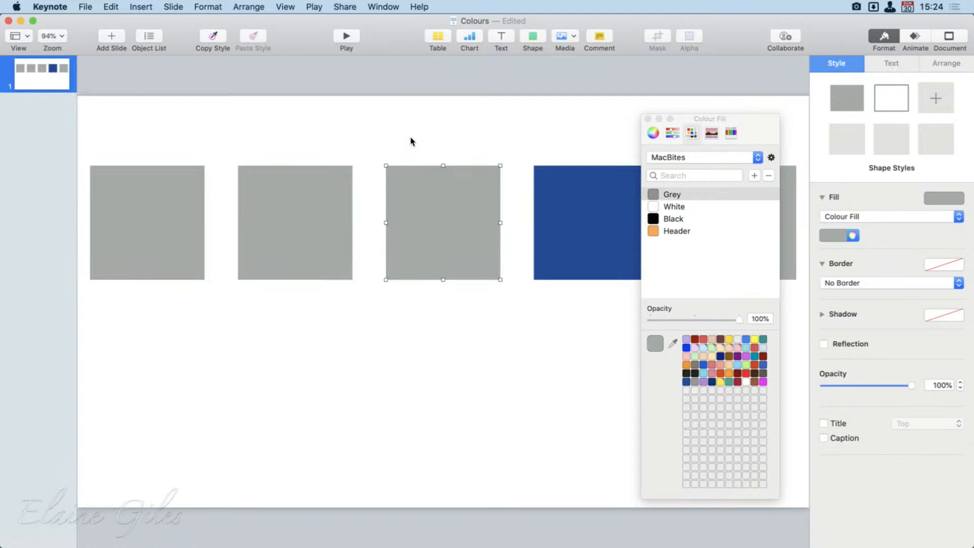
key("ctrl+alt+s")
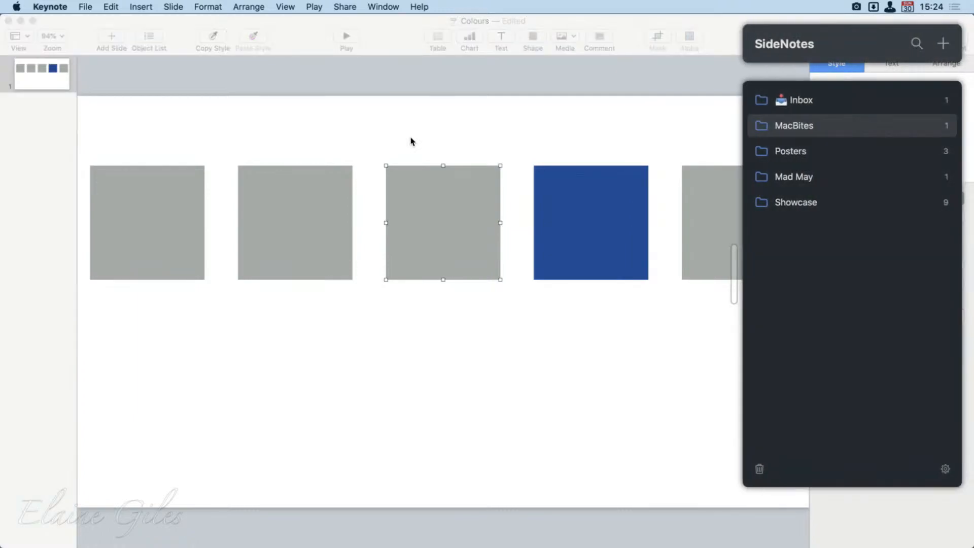
key("Return")
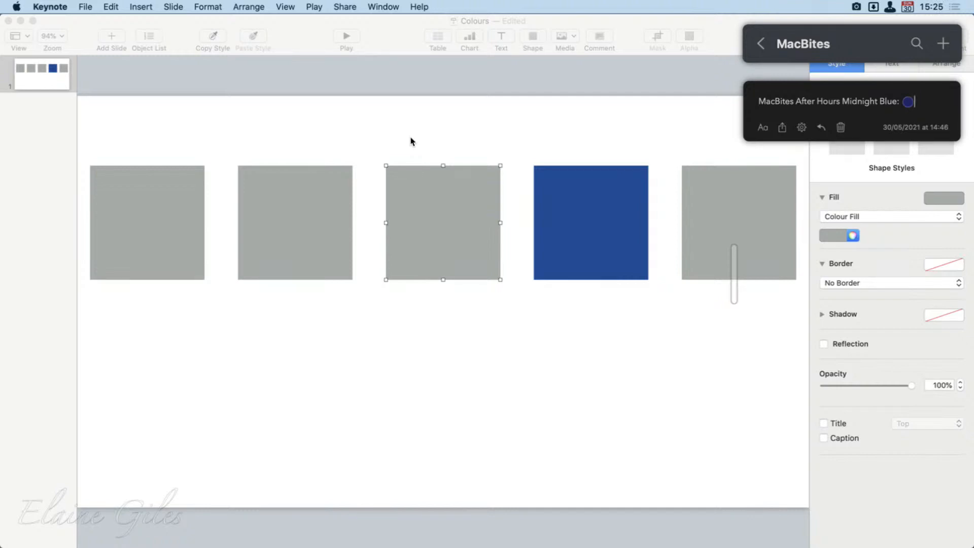
key("shift+Left")
left_click(321, 341)
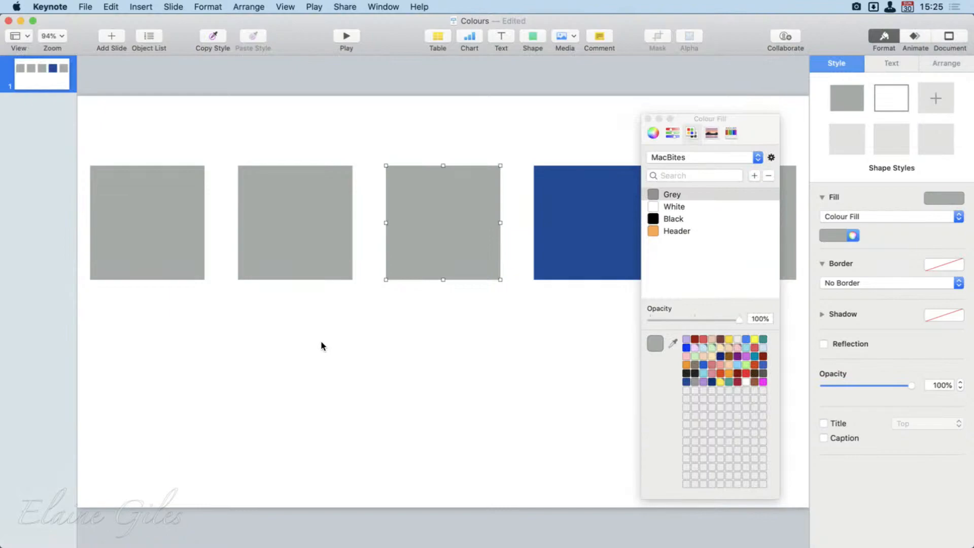
left_click(322, 345)
type("#232369")
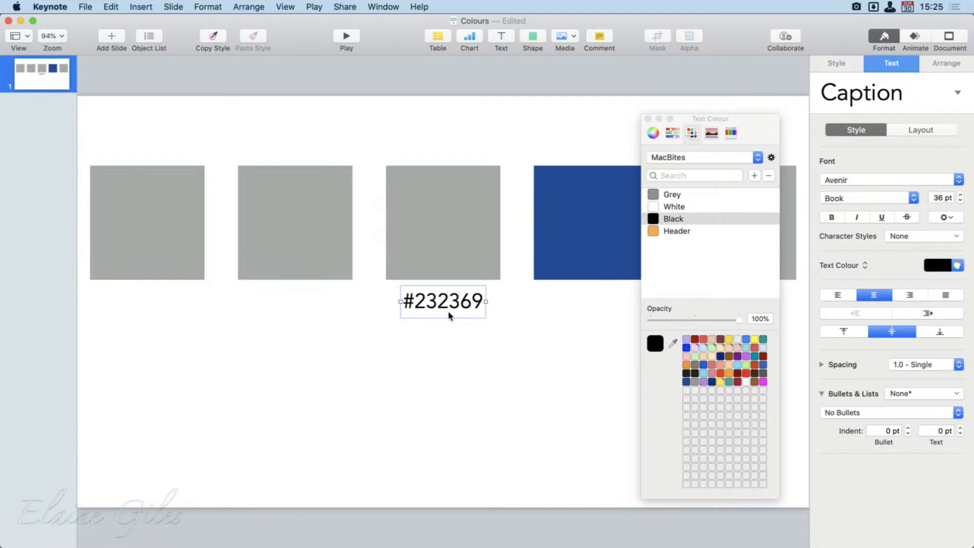
Step: Copy the hex digits from the pasted text and set their text colour to hex 232369 with the RGB sliders
double_click(451, 301)
key("super+c")
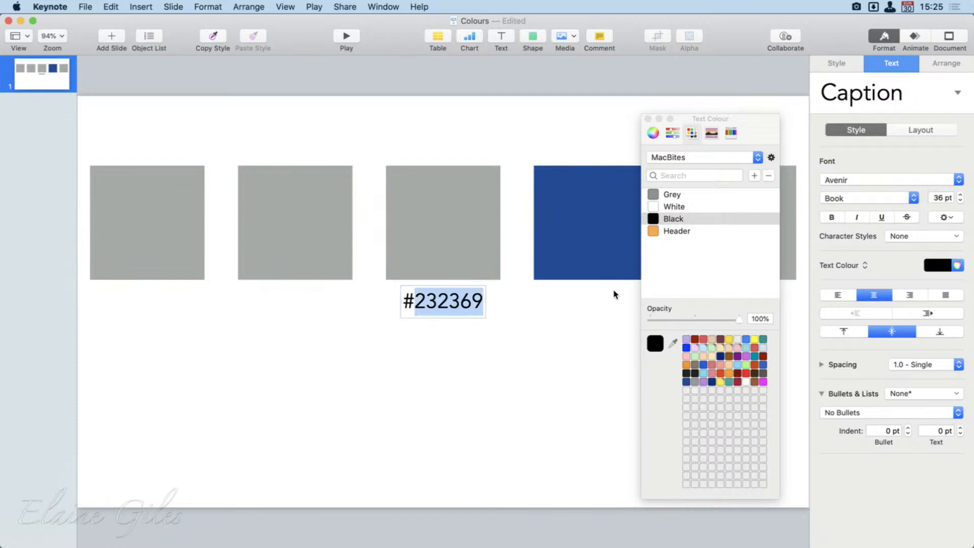
left_click(673, 133)
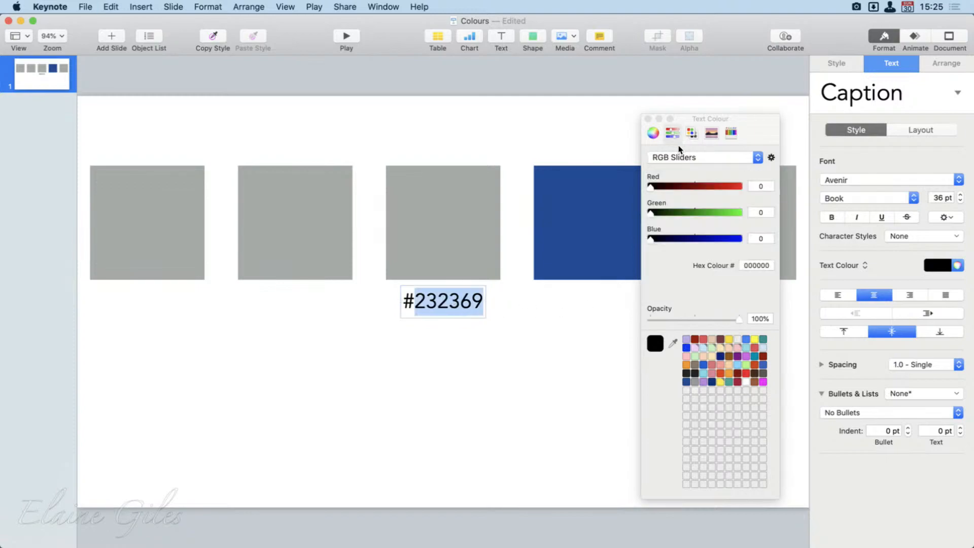
left_click(756, 267)
key("super+v")
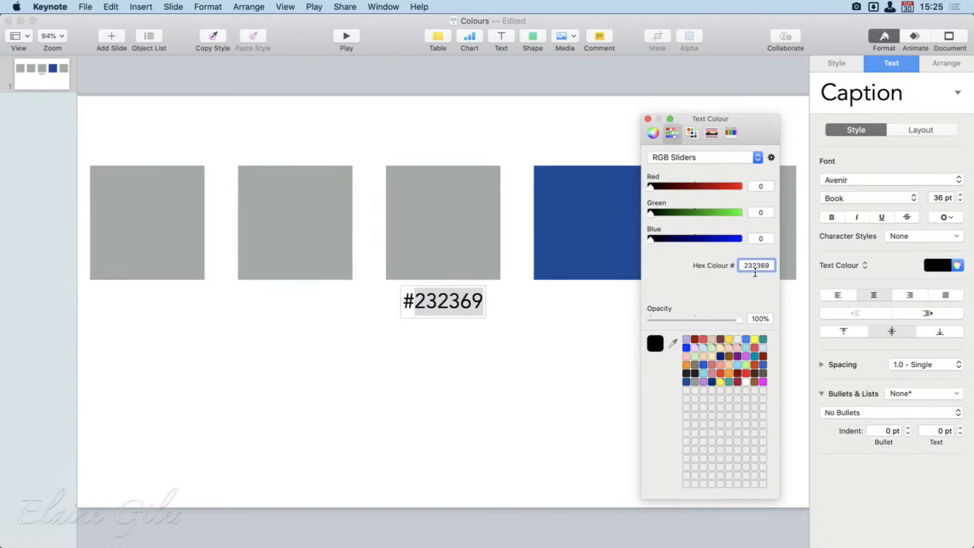
key("Tab")
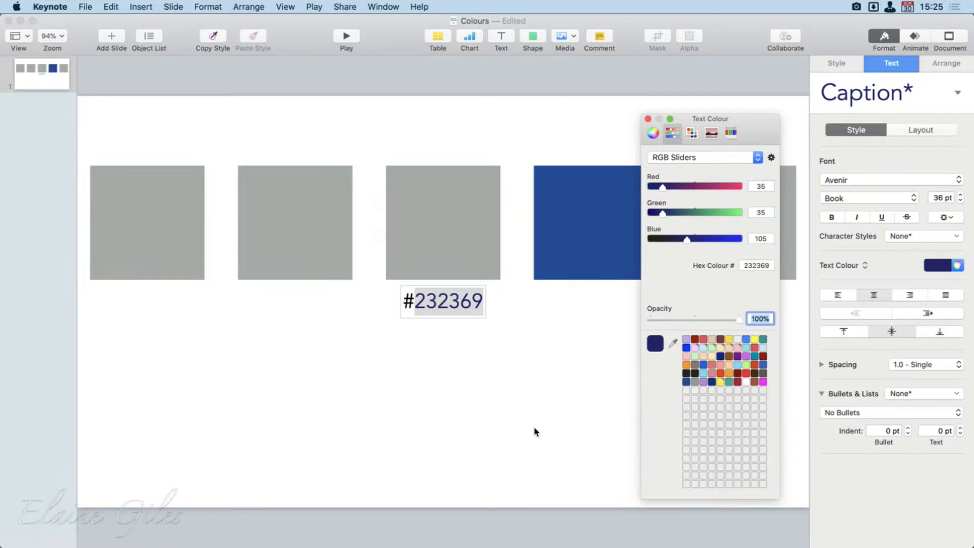
Step: Leave Keynote, launch Affinity Publisher and show its Assets
key("super+Tab")
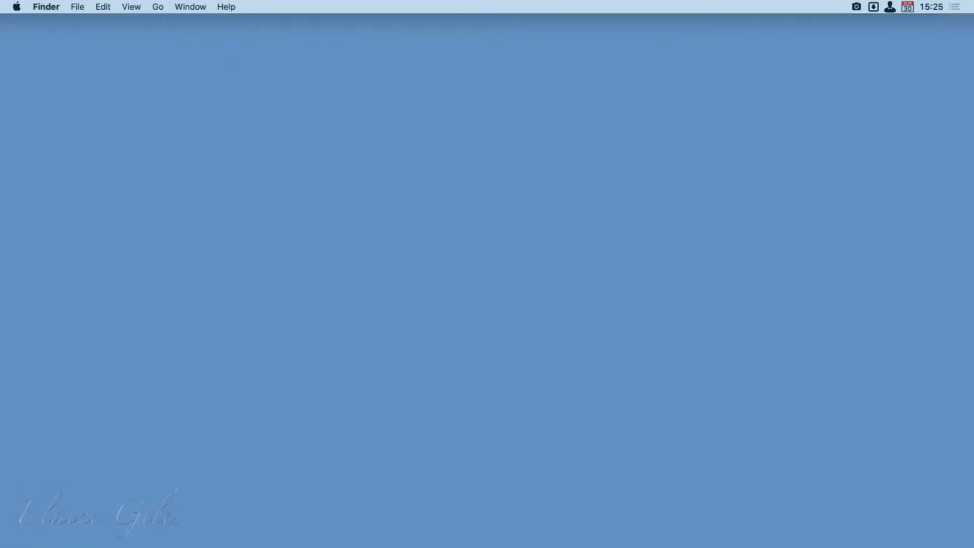
key("alt+space")
type("pu")
key("Return")
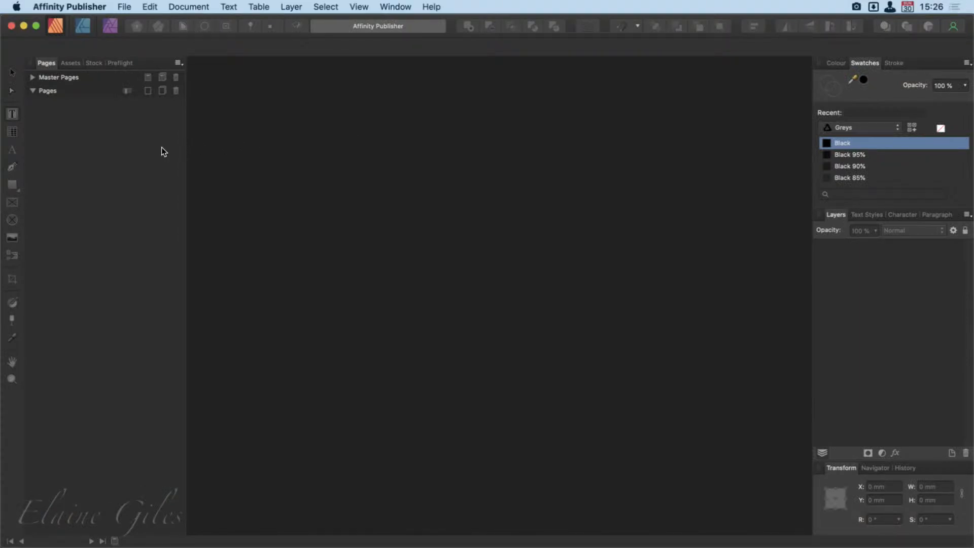
left_click(72, 65)
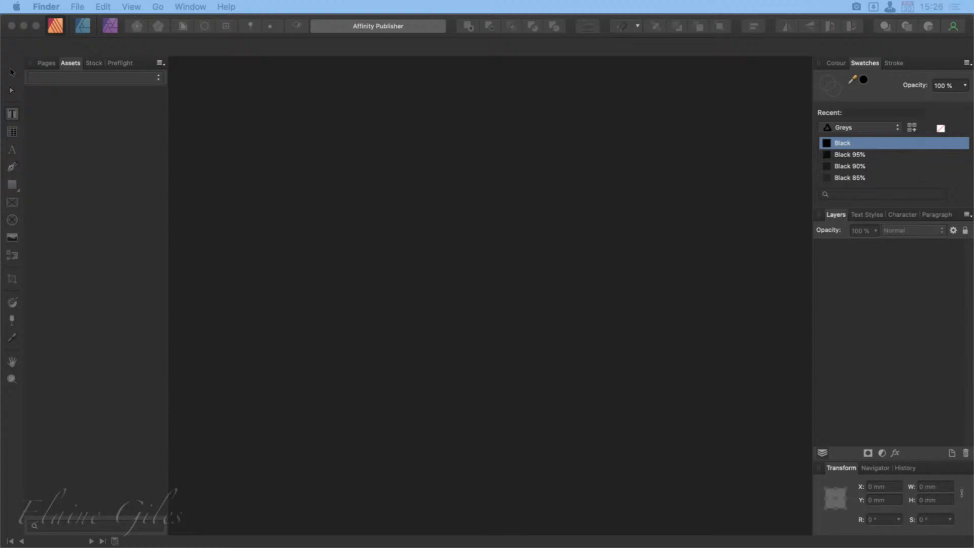
left_click(152, 119)
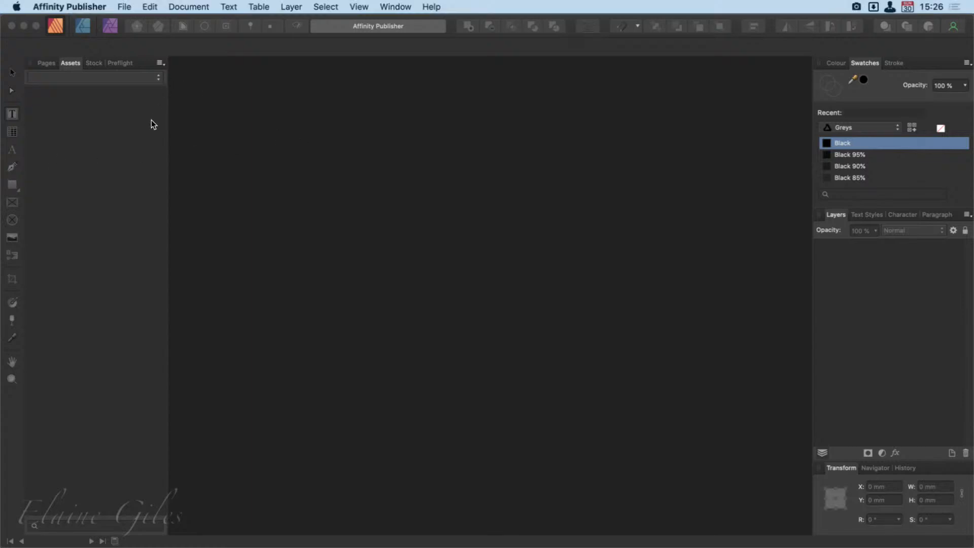
Step: Import MacBites.afassets from the Assets folder inside Build With Me - Data
left_click(161, 62)
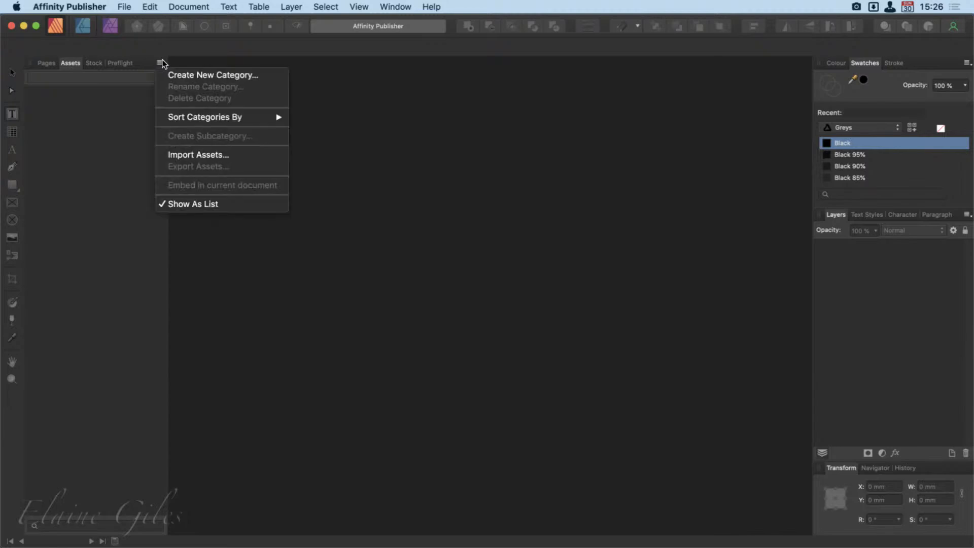
left_click(193, 155)
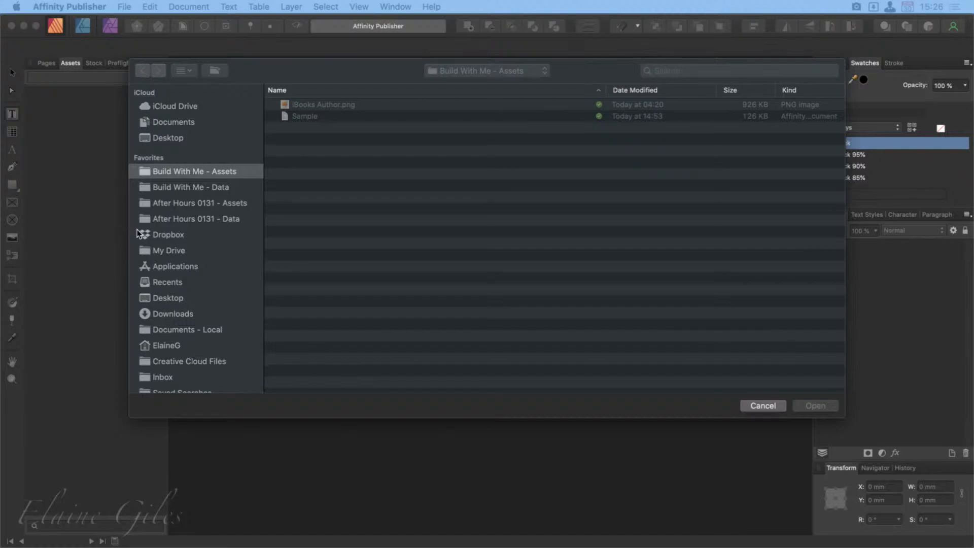
left_click(391, 233)
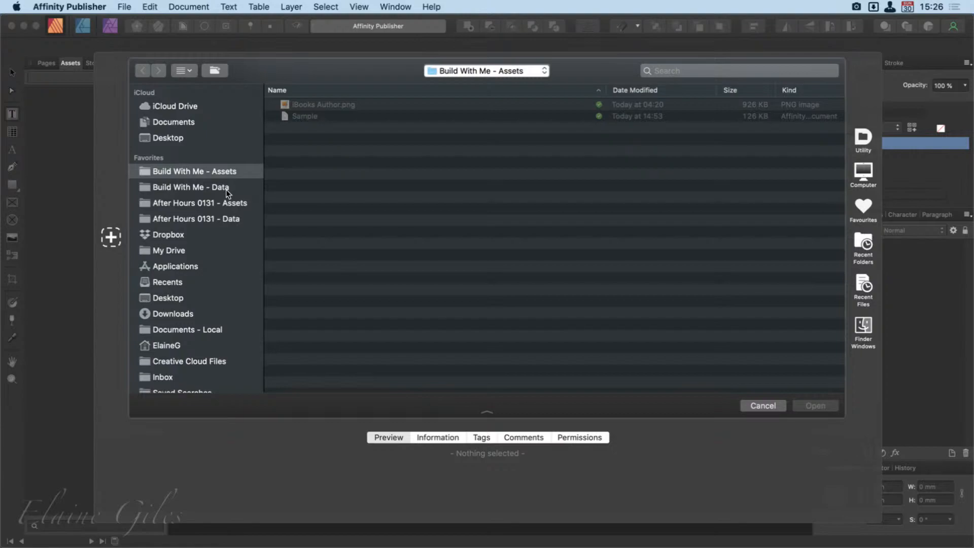
left_click(209, 186)
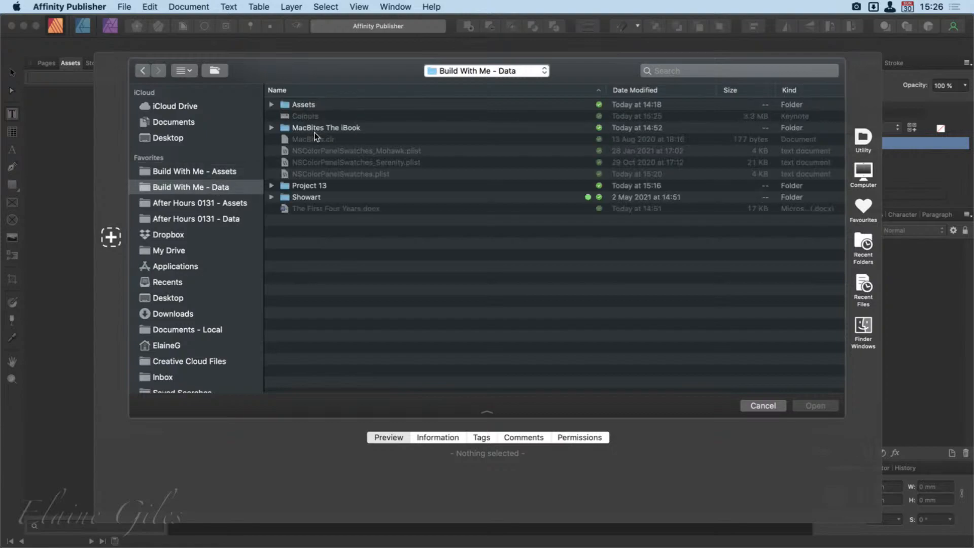
left_click(324, 105)
double_click(325, 105)
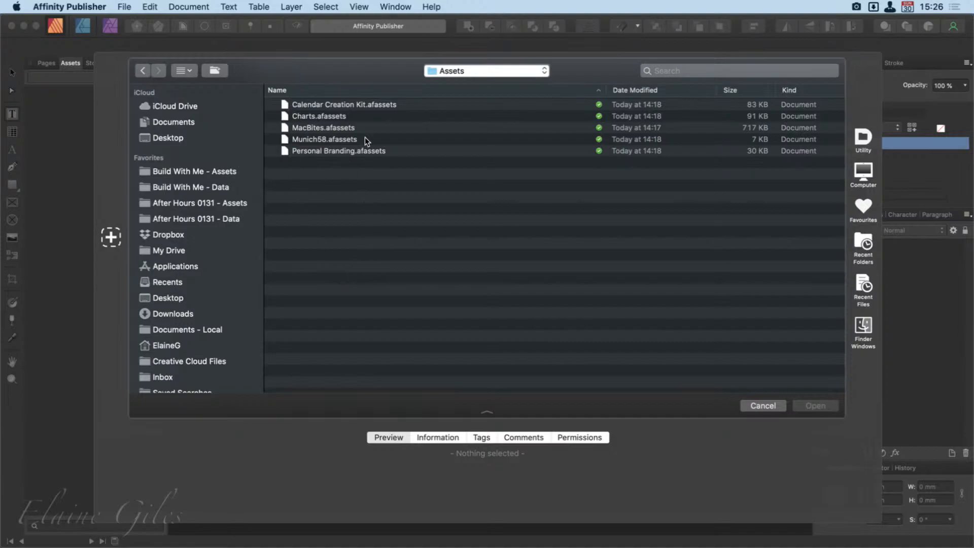
left_click(376, 127)
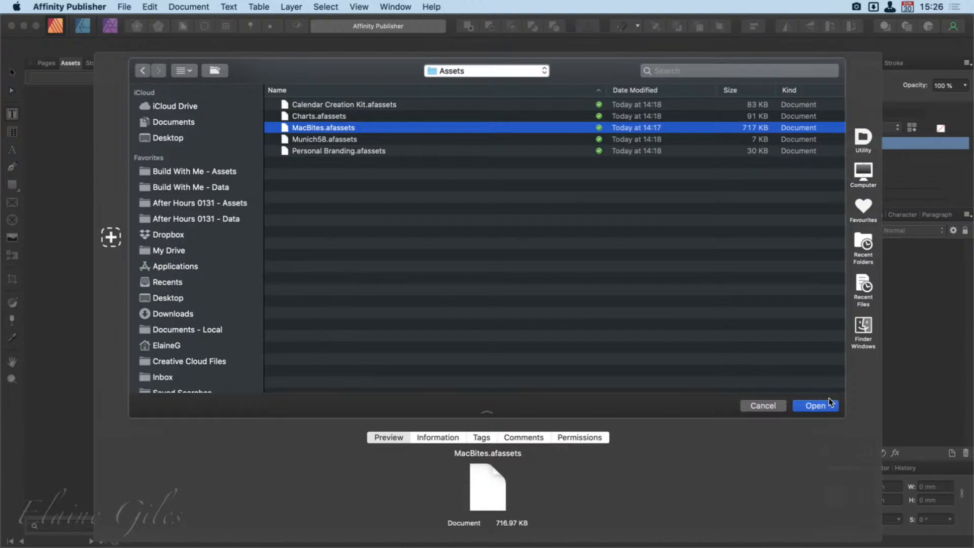
left_click(815, 405)
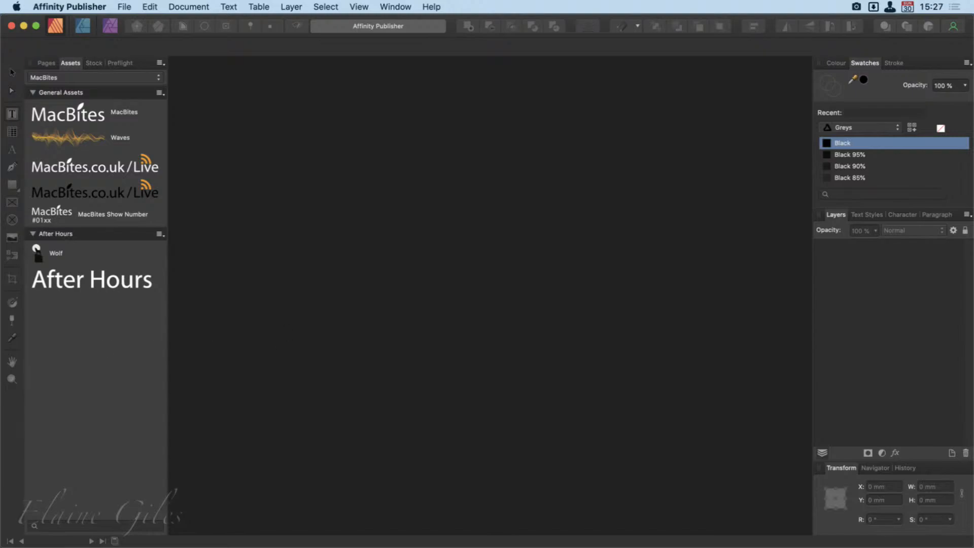
left_click_drag(973, 86, 408, 57)
double_click(408, 52)
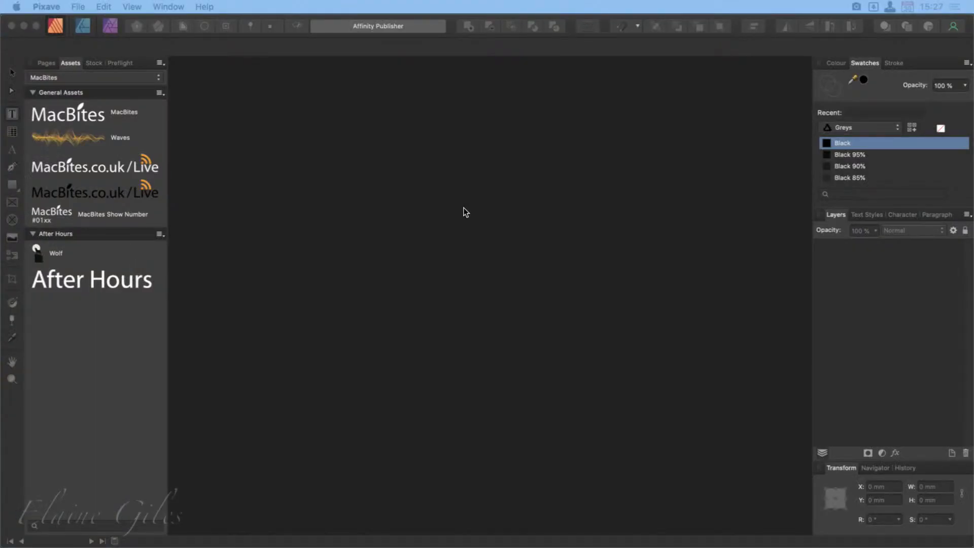
left_click(280, 280)
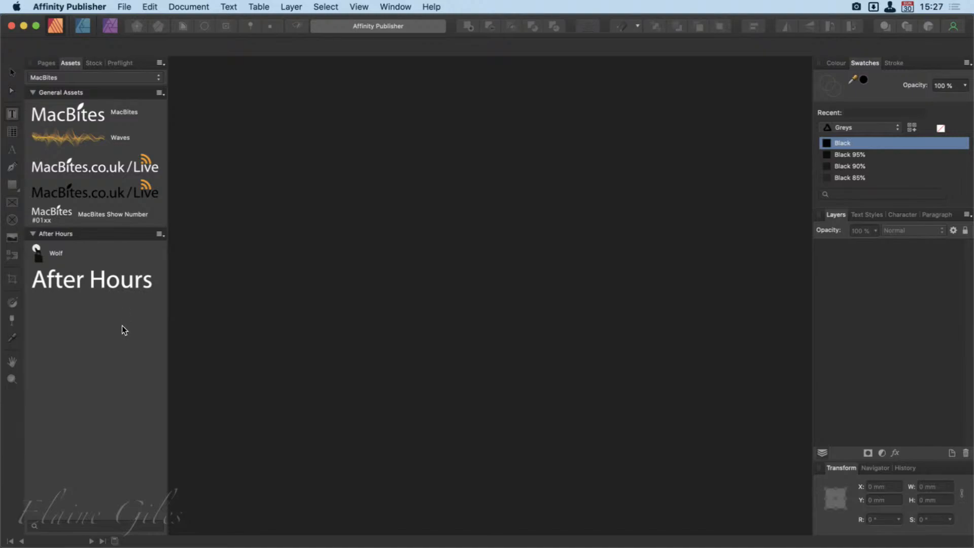
left_click(161, 64)
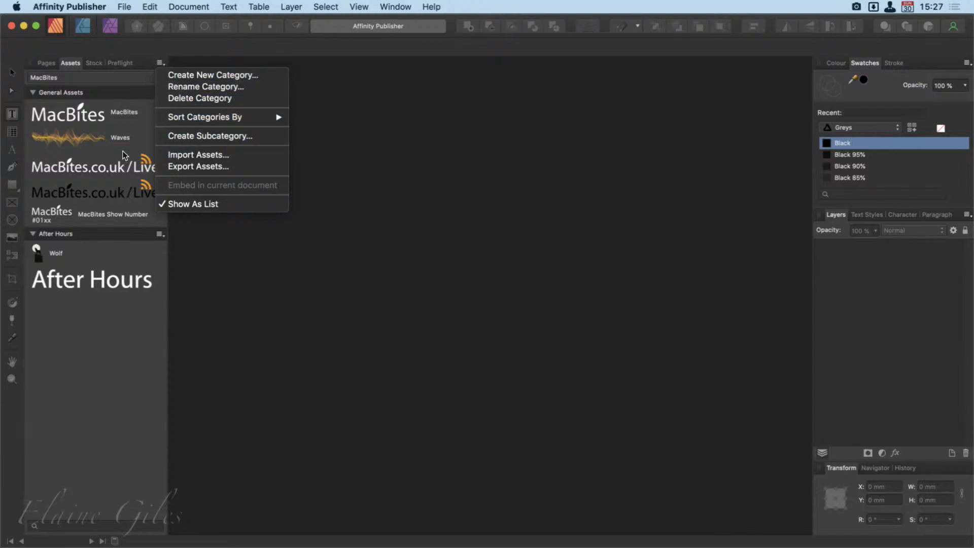
left_click(120, 330)
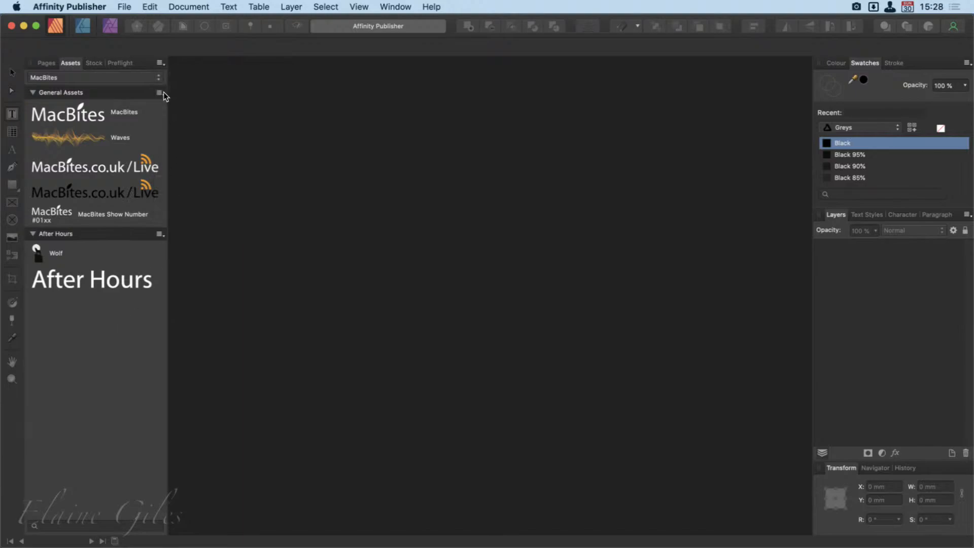
left_click(159, 93)
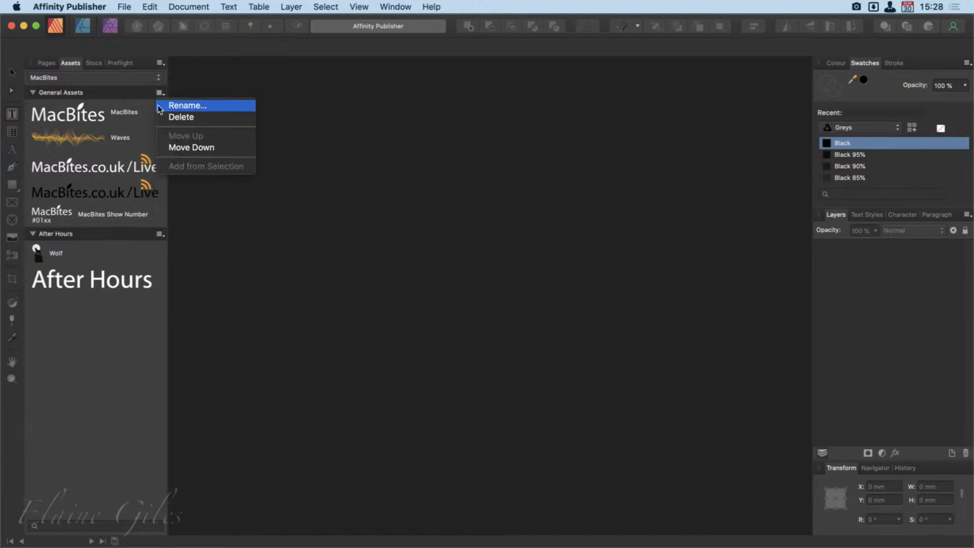
left_click(132, 351)
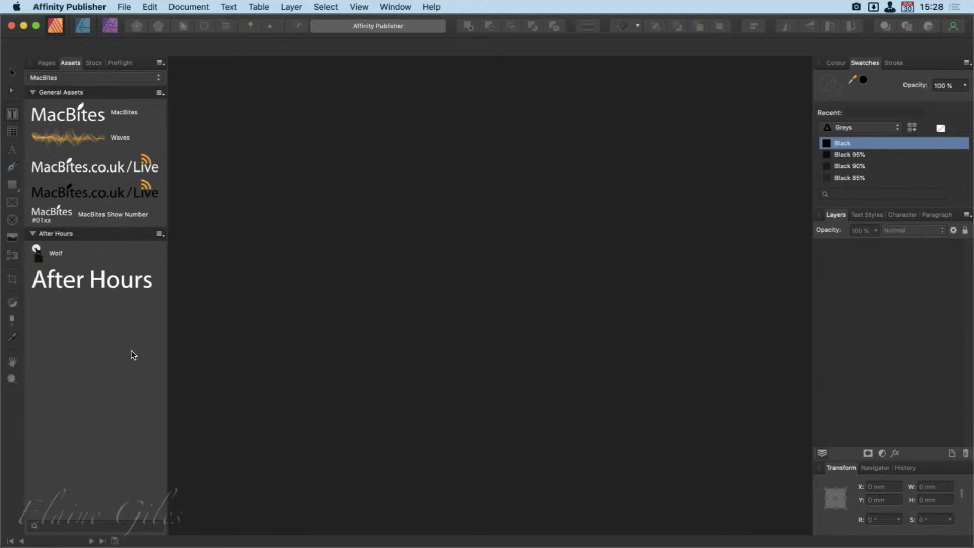
right_click(133, 350)
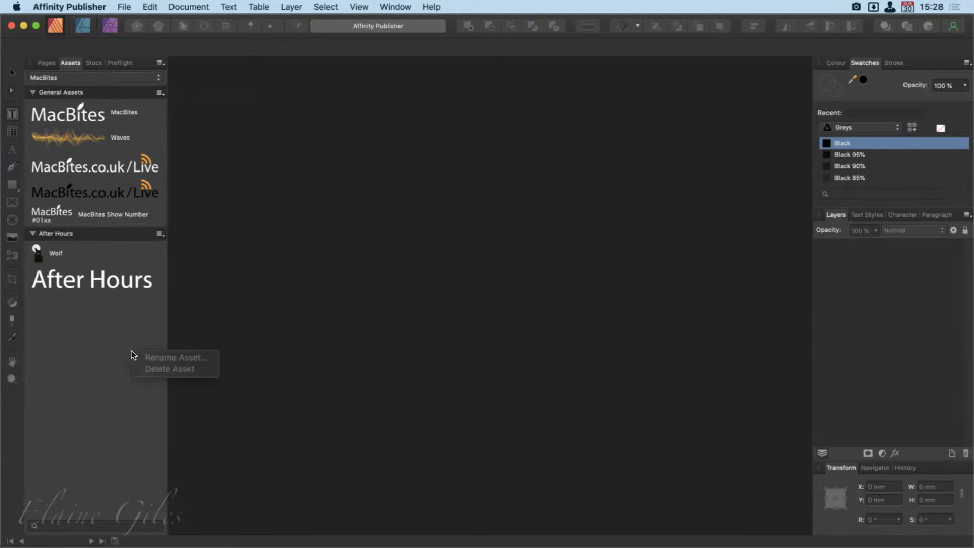
Step: Create a new asset category and switch back to the MacBites category
left_click(160, 62)
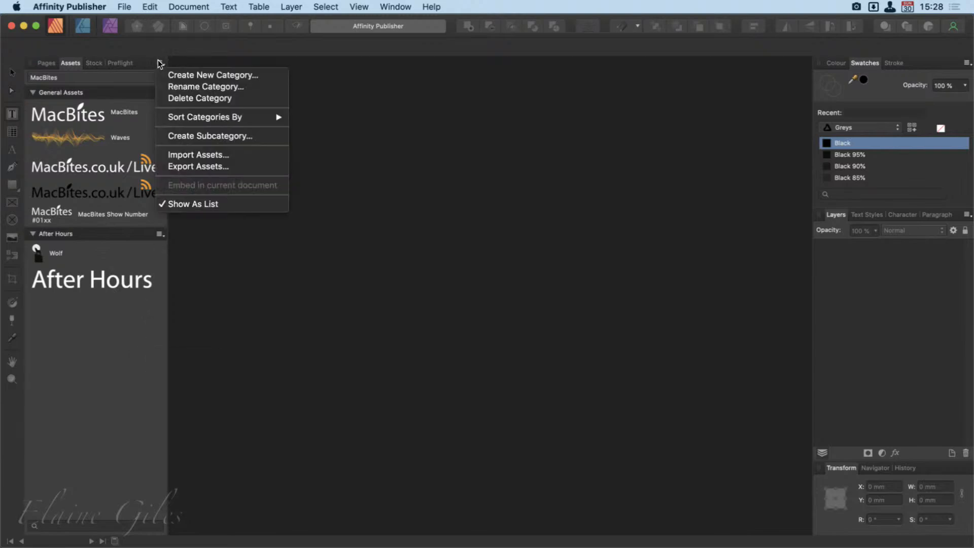
left_click(183, 75)
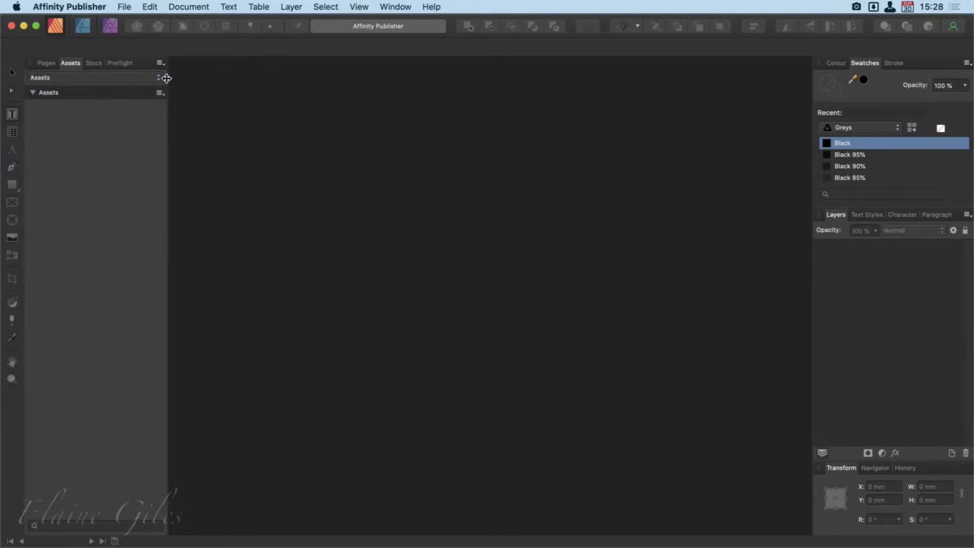
left_click(158, 77)
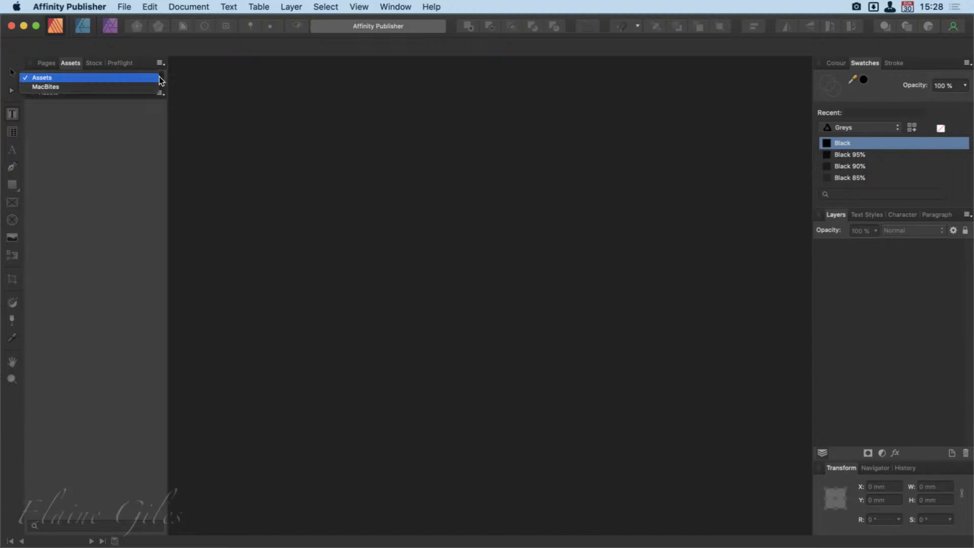
left_click(160, 87)
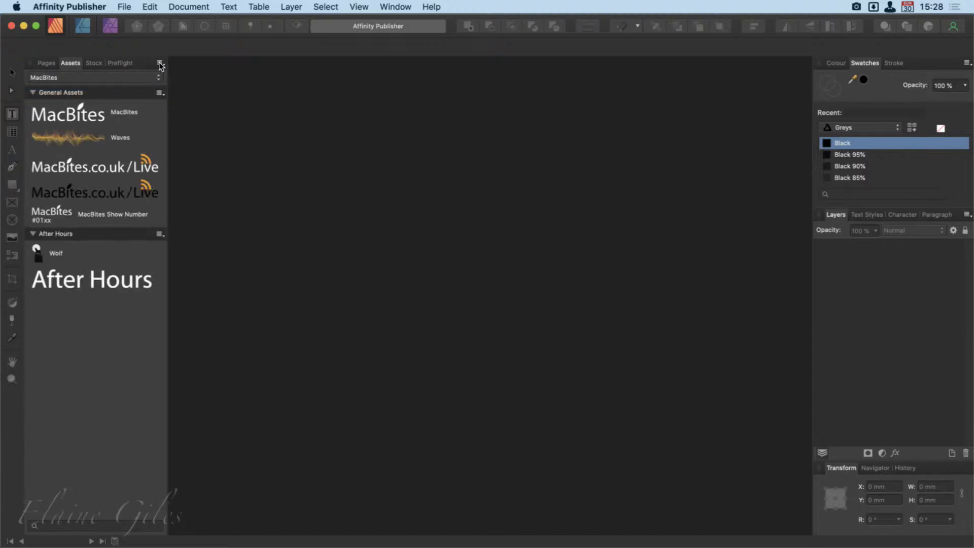
Step: Create a new subcategory in the MacBites asset category and name it Review of the Year
left_click(160, 63)
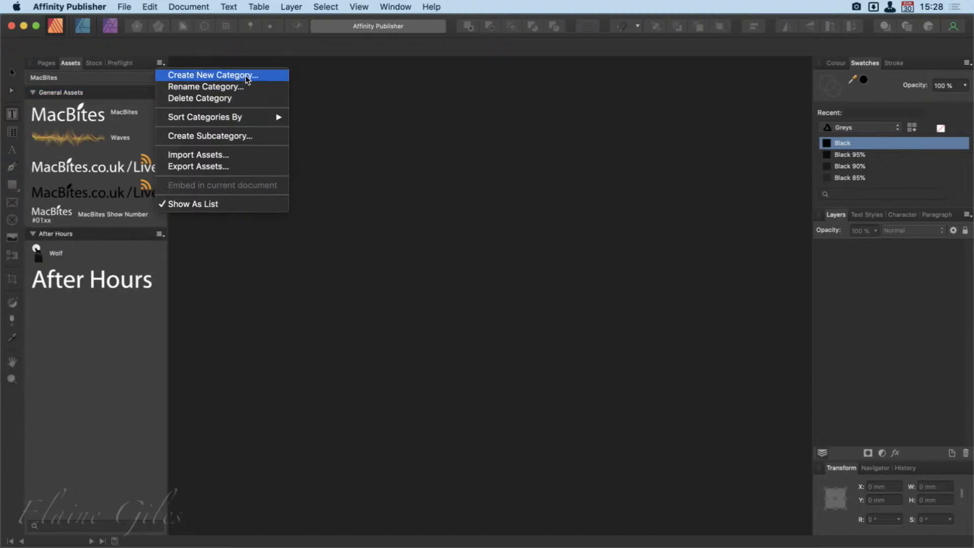
left_click(239, 134)
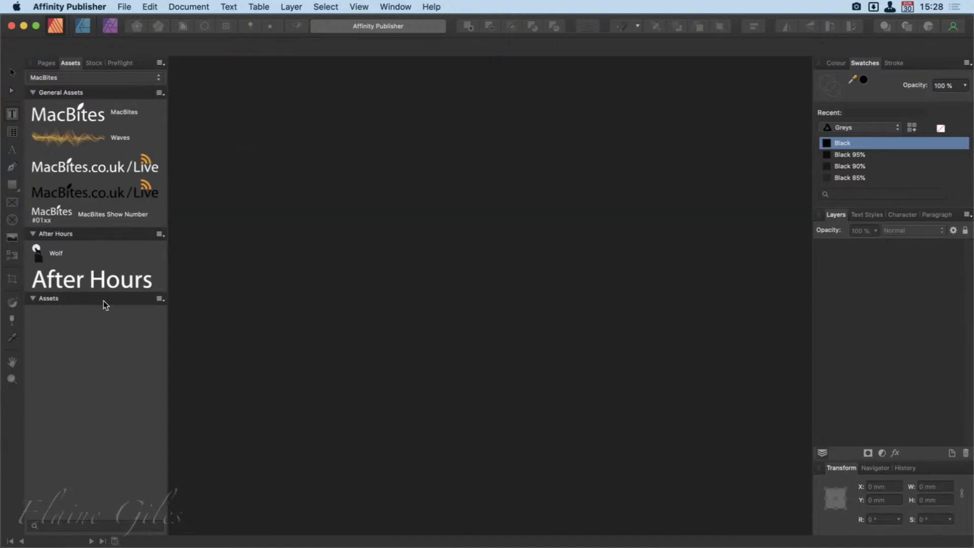
left_click(160, 299)
left_click(173, 311)
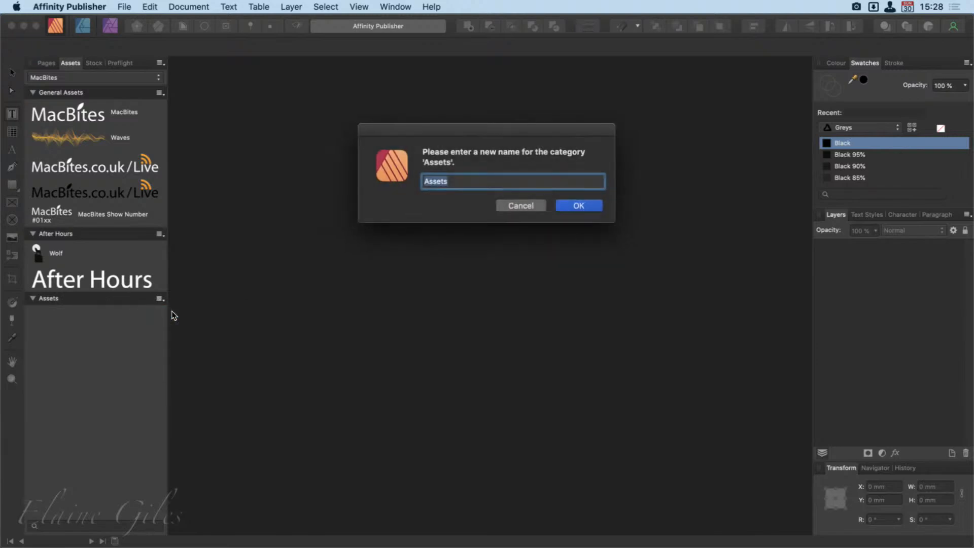
type("Review of the Year")
key("Return")
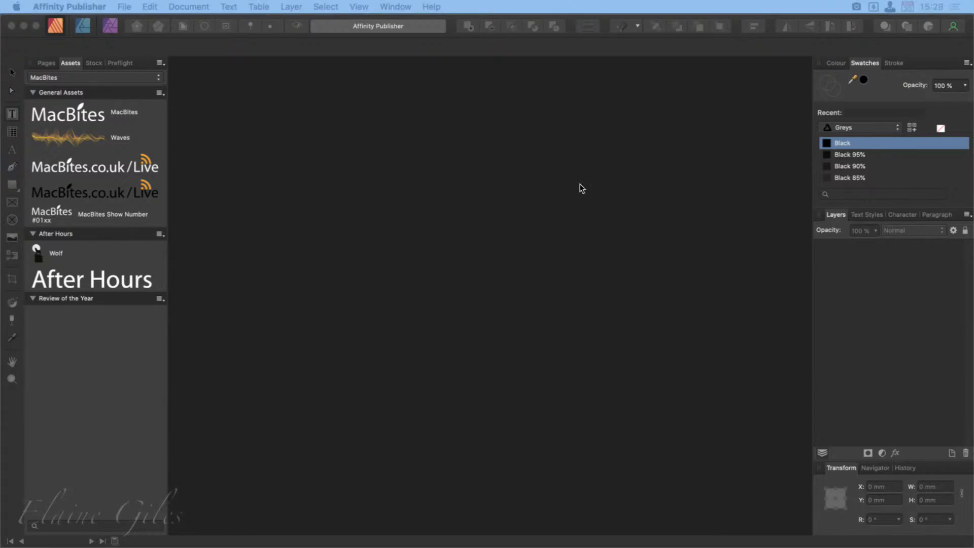
Step: Add the month images from cm_01_january.png to cm_06_june.png, one by one, to the Review of the Year subcategory
left_click_drag(244, 426, 93, 381)
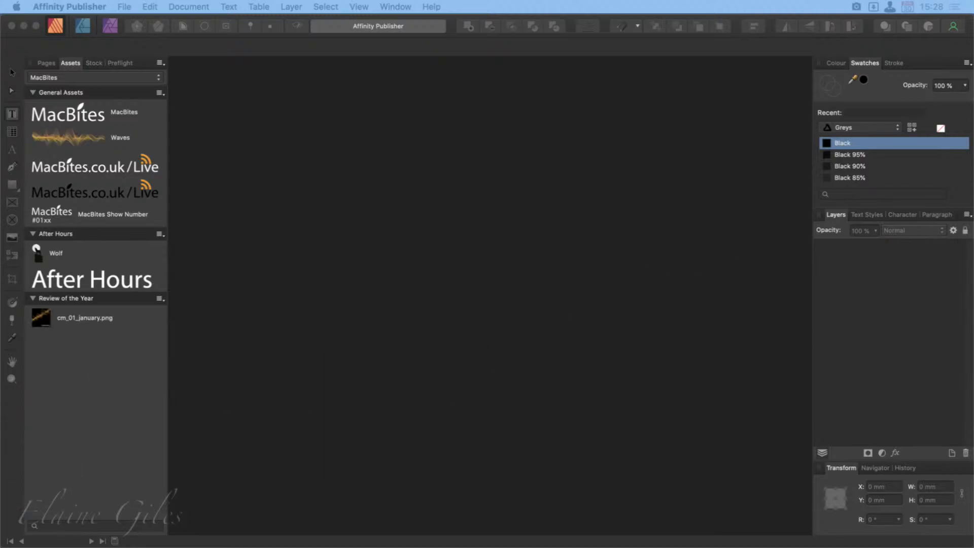
left_click_drag(365, 383, 91, 371)
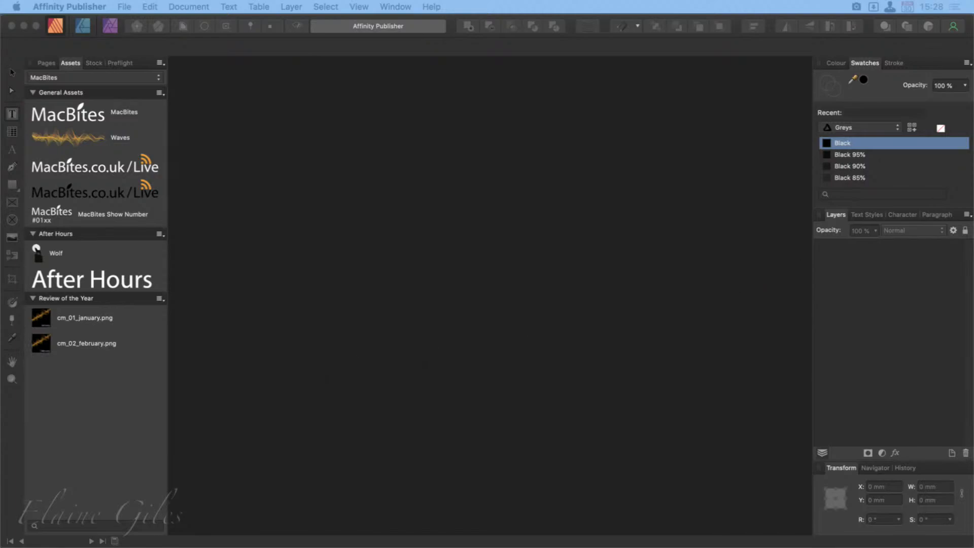
left_click_drag(539, 391, 158, 406)
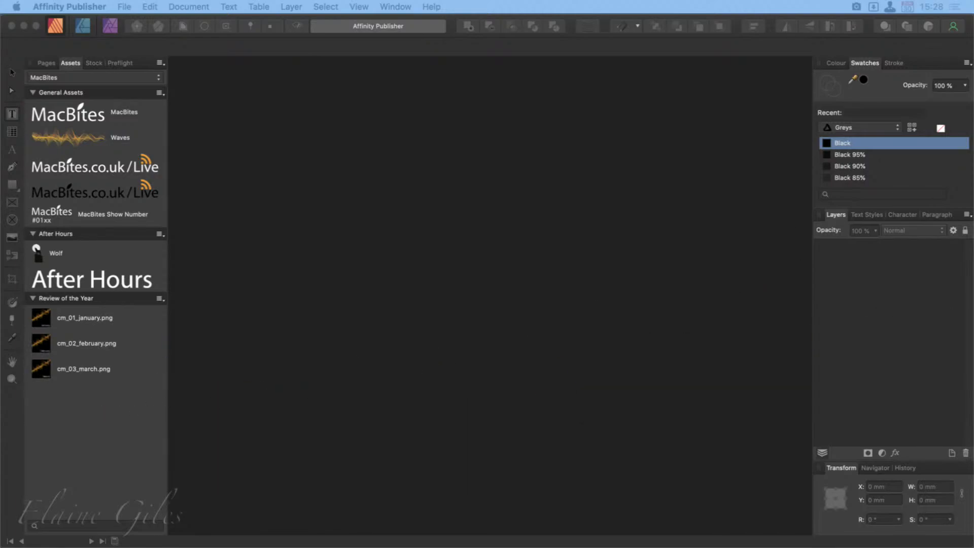
left_click_drag(971, 349, 94, 406)
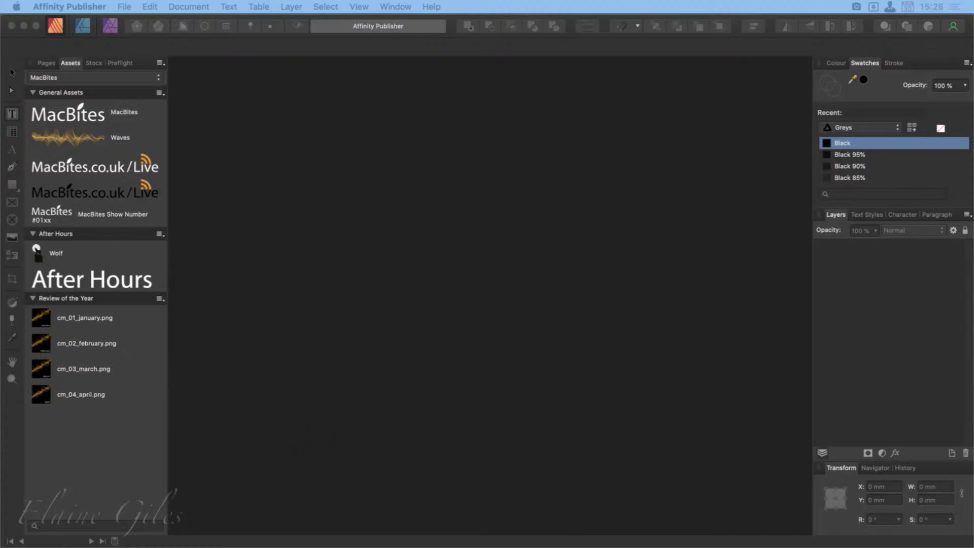
left_click_drag(971, 396, 130, 432)
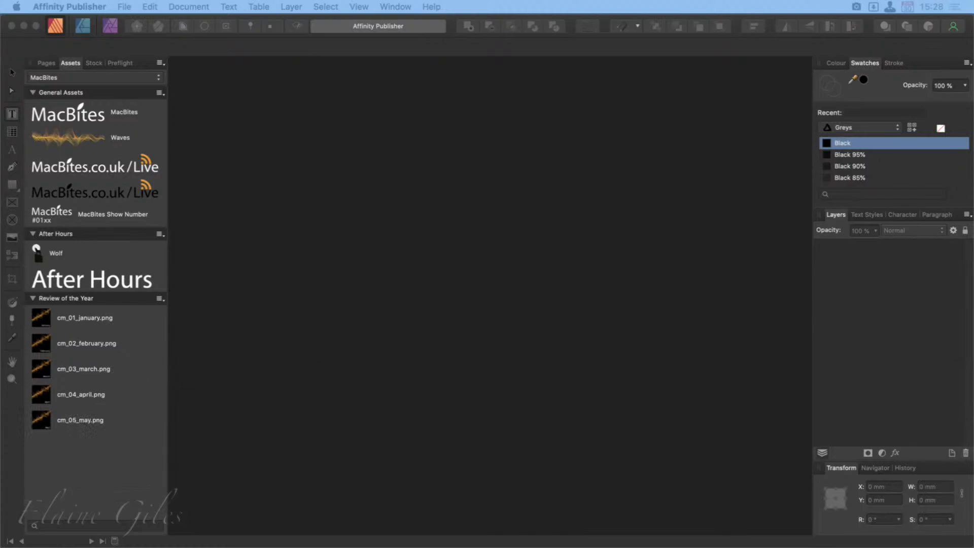
left_click_drag(971, 390, 109, 454)
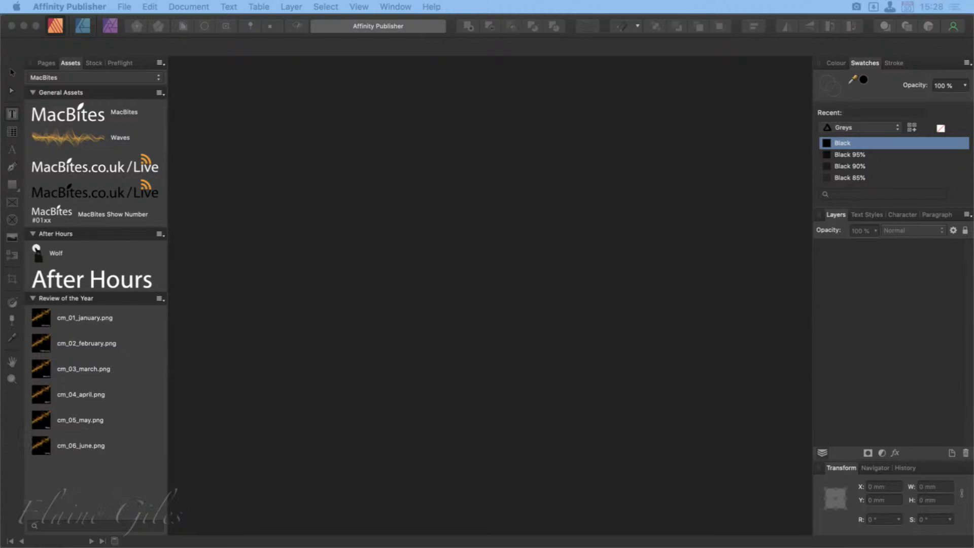
Step: Add the July to October month images to Review of the Year and place cm_09_september.png ahead of cm_10_october.png
left_click_drag(403, 545, 111, 474)
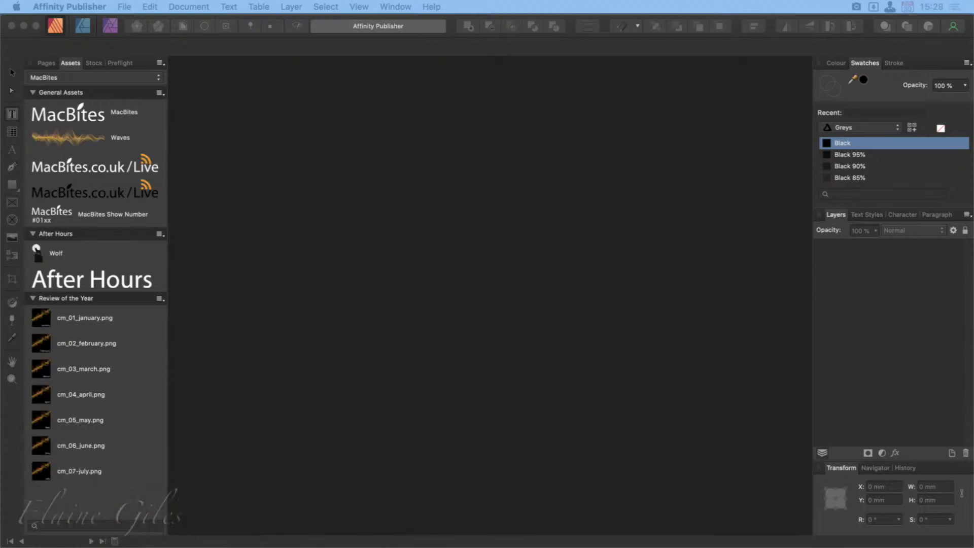
left_click_drag(971, 482, 129, 497)
left_click_drag(971, 471, 120, 510)
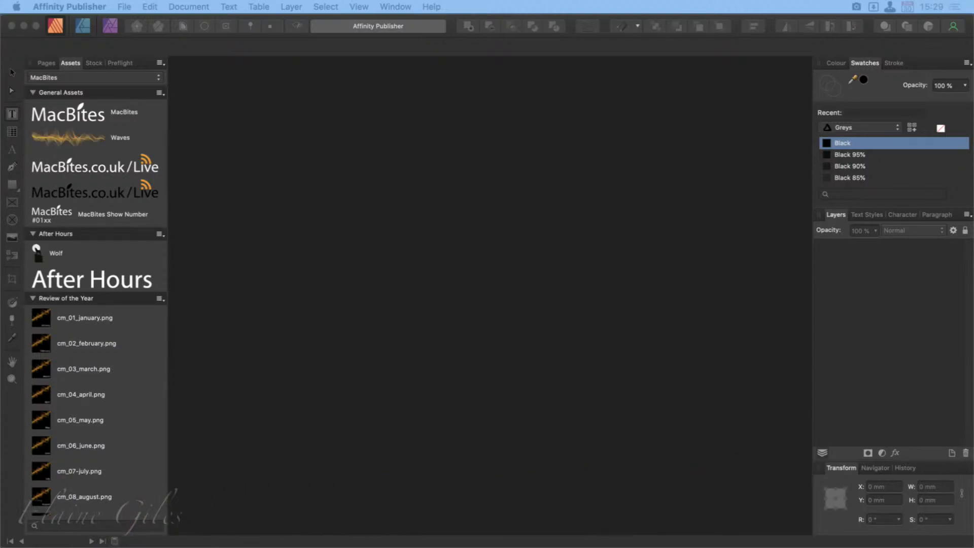
left_click_drag(971, 466, 138, 498)
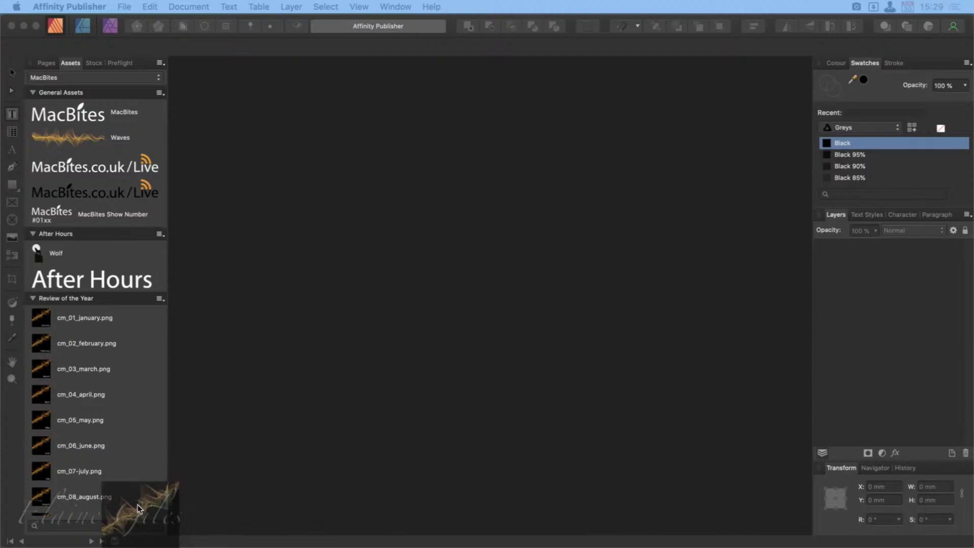
scroll(140, 411, "down", 3)
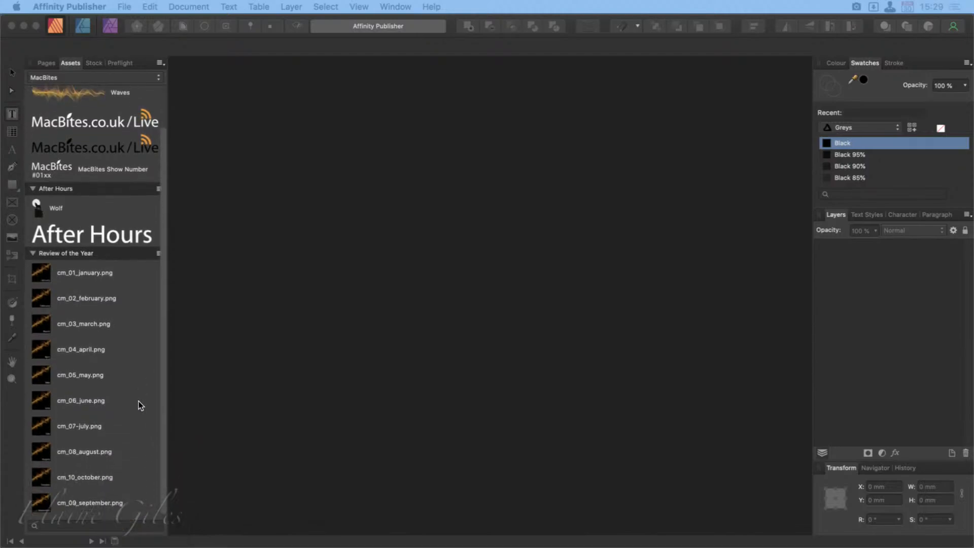
left_click_drag(103, 505, 36, 477)
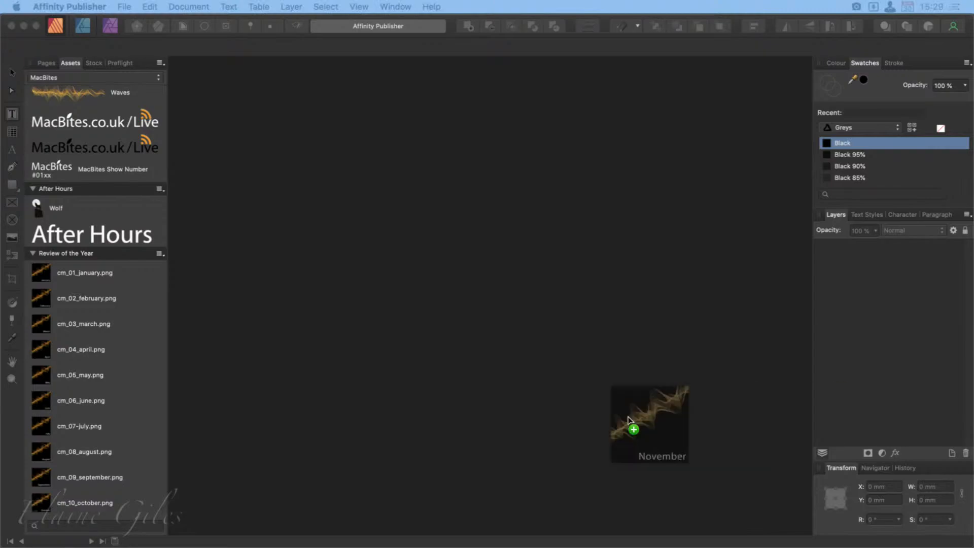
Step: Add cm_11_november.png and cm_12_december.png to the end of the Review of the Year subcategory
left_click_drag(633, 433, 160, 507)
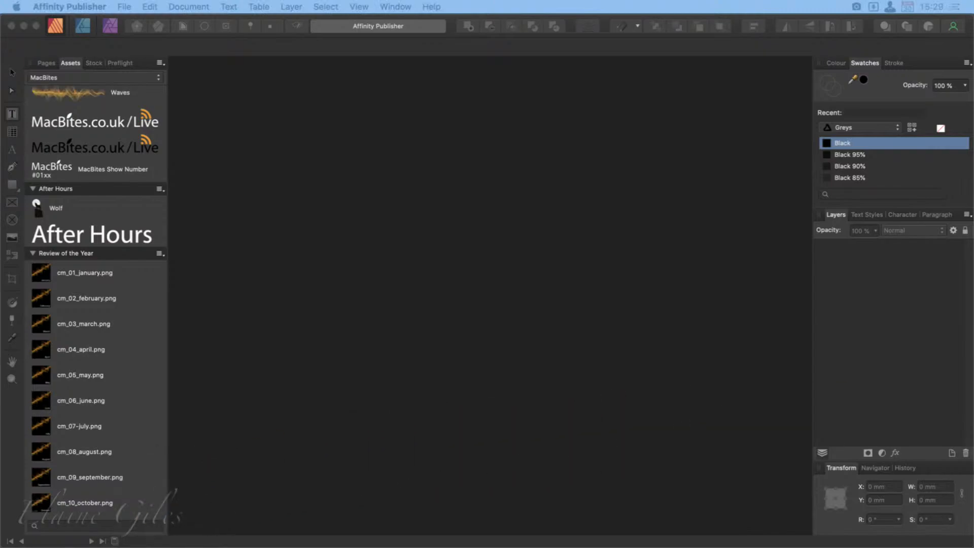
left_click_drag(527, 547, 136, 514)
scroll(111, 449, "down", 2)
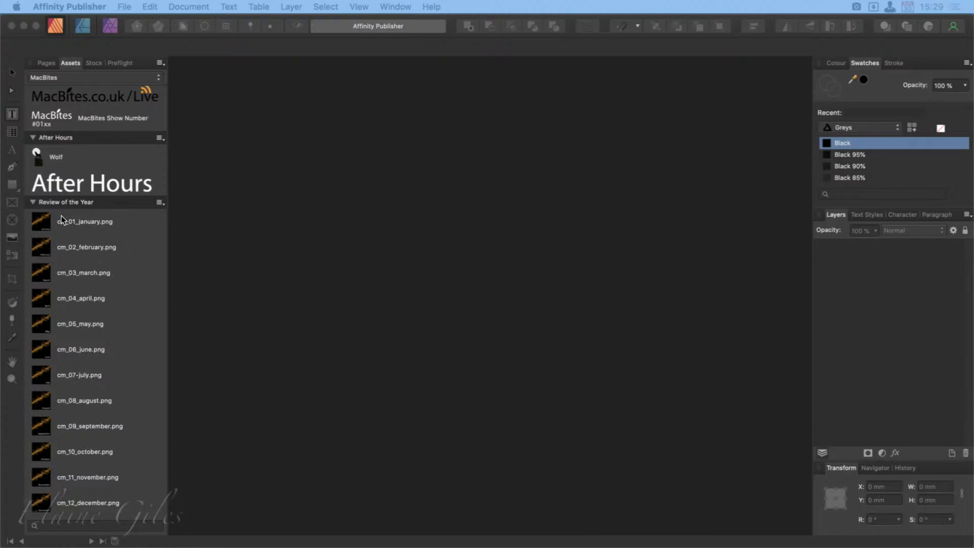
Step: Collapse the After Hours subcategory and leave Review of the Year expanded
scroll(123, 349, "up", 1)
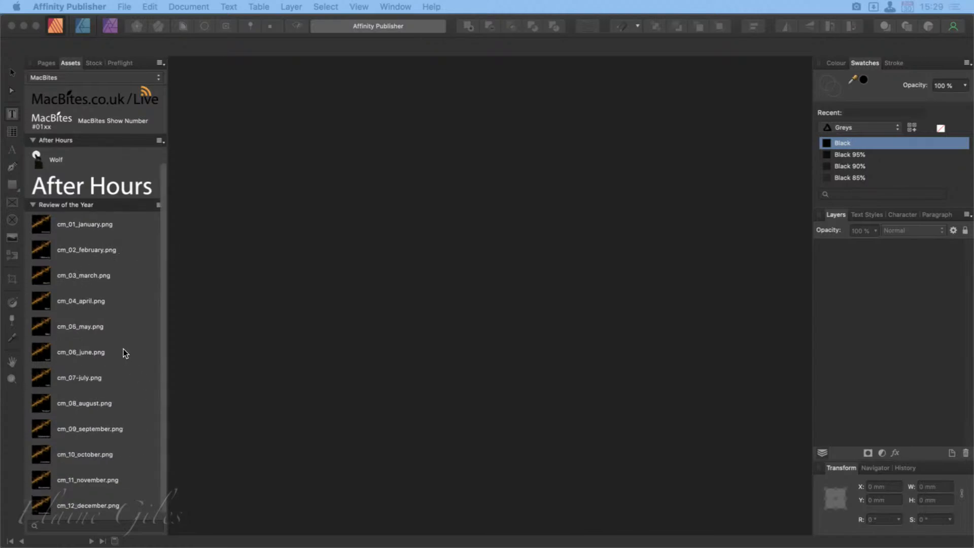
scroll(123, 349, "up", 3)
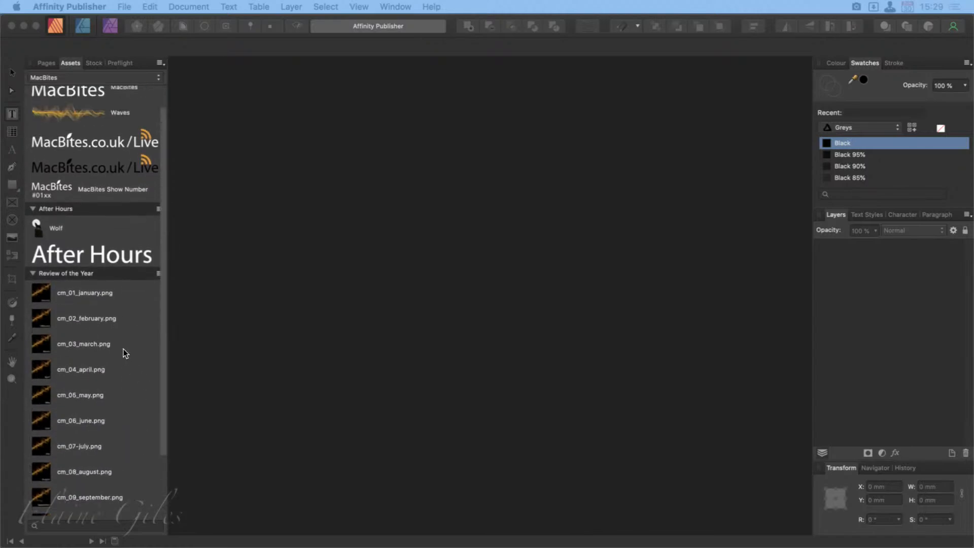
scroll(123, 349, "up", 1)
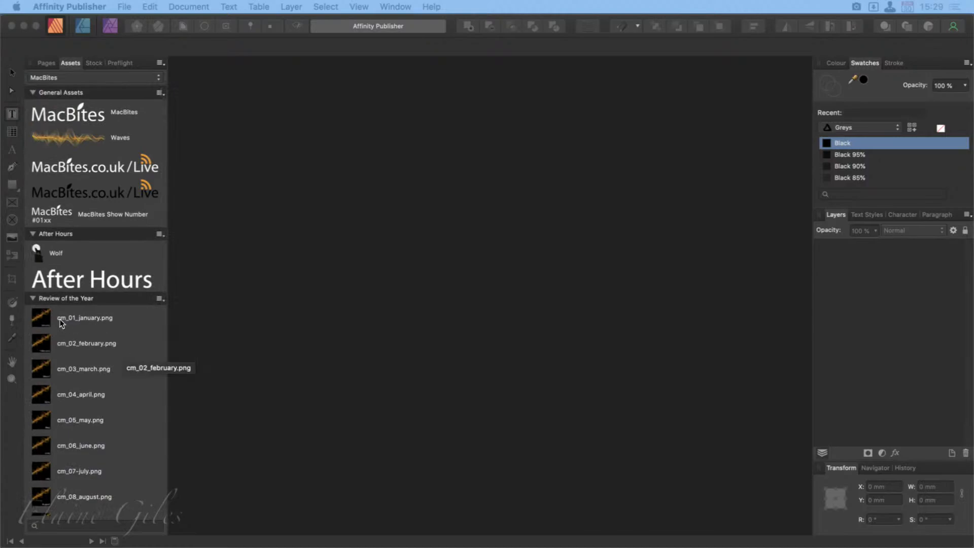
left_click(33, 298)
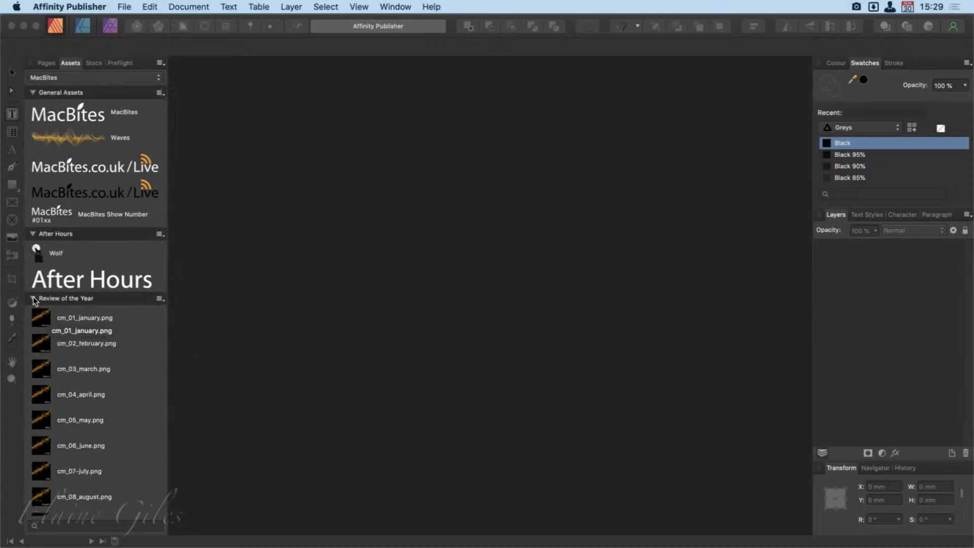
left_click(32, 234)
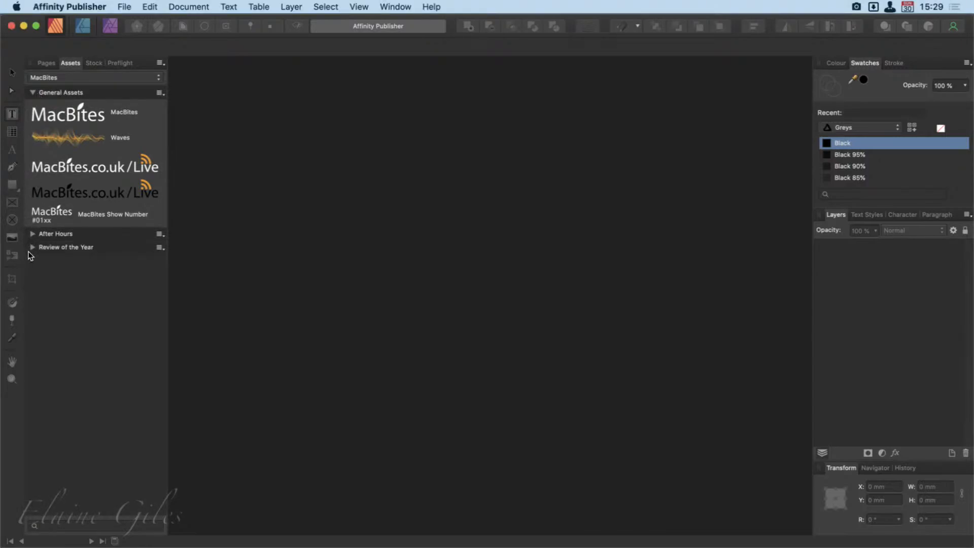
left_click(33, 247)
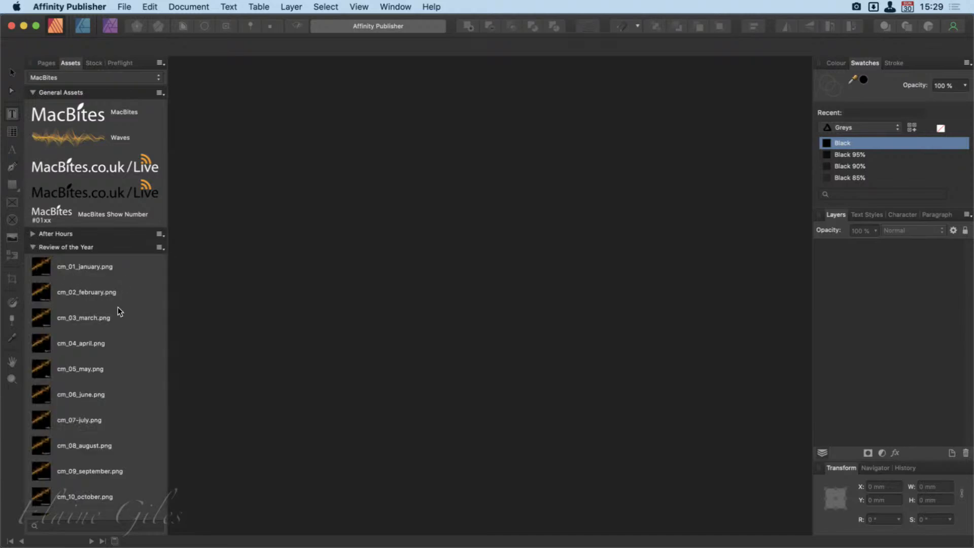
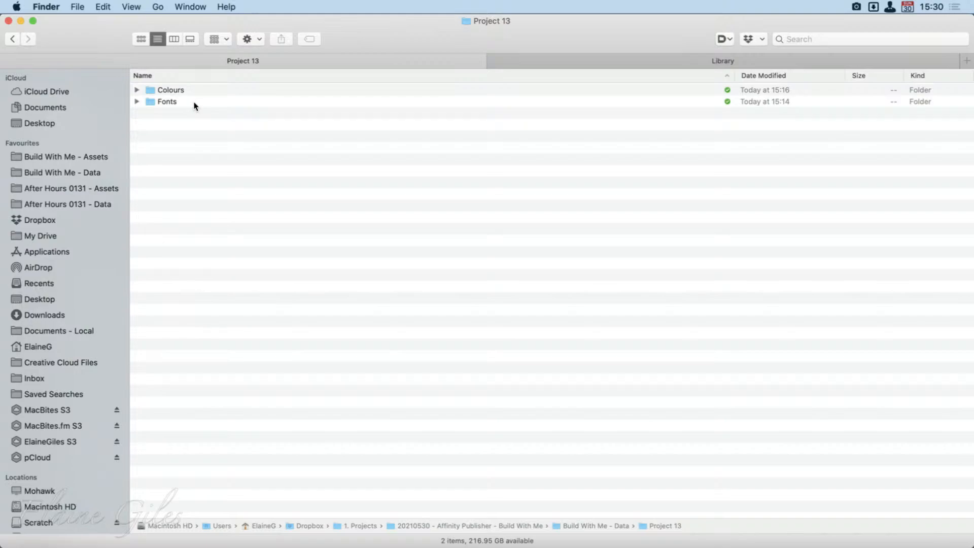
Step: Create a new folder named Assets inside the Project 13 folder
right_click(249, 188)
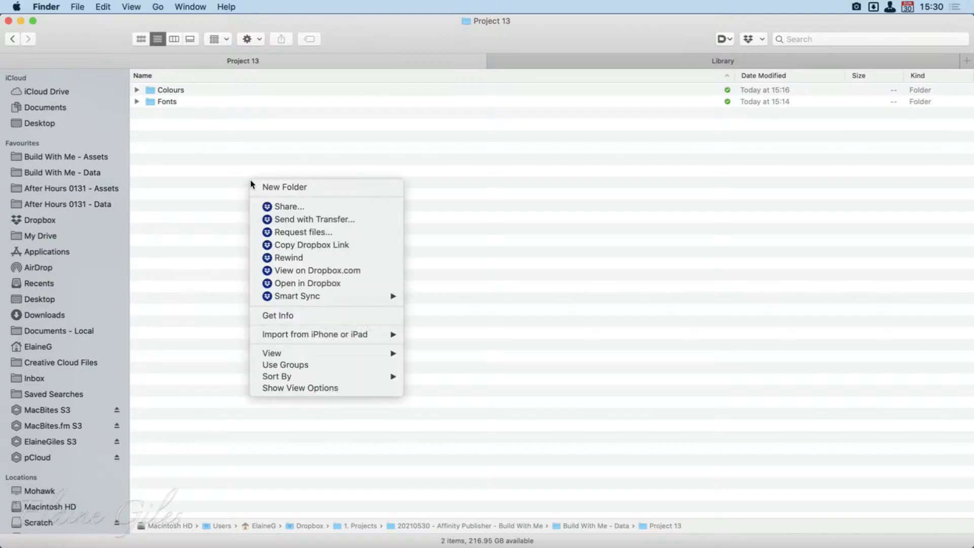
left_click(282, 184)
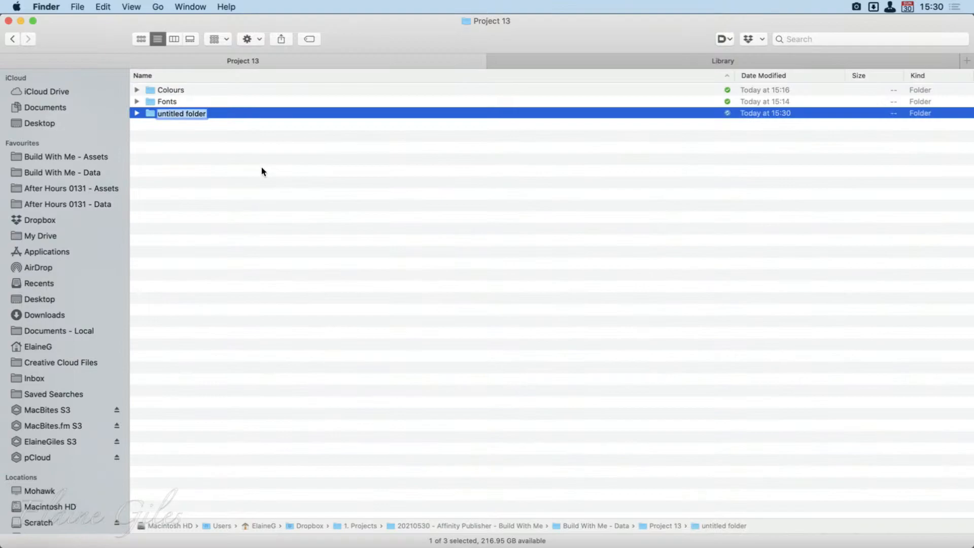
type("Assets")
key("Return")
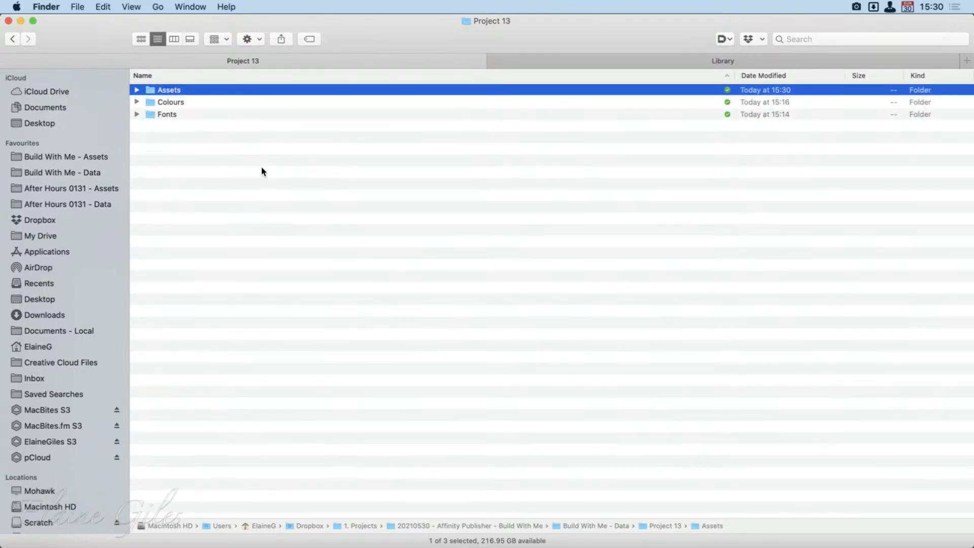
Step: Switch back to Affinity Publisher
key("alt+space")
type("pub")
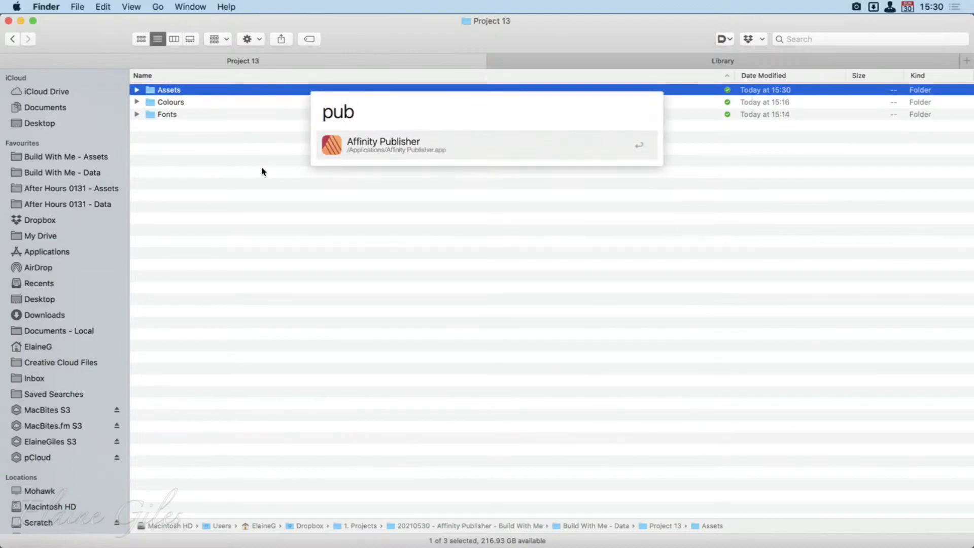
key("Return")
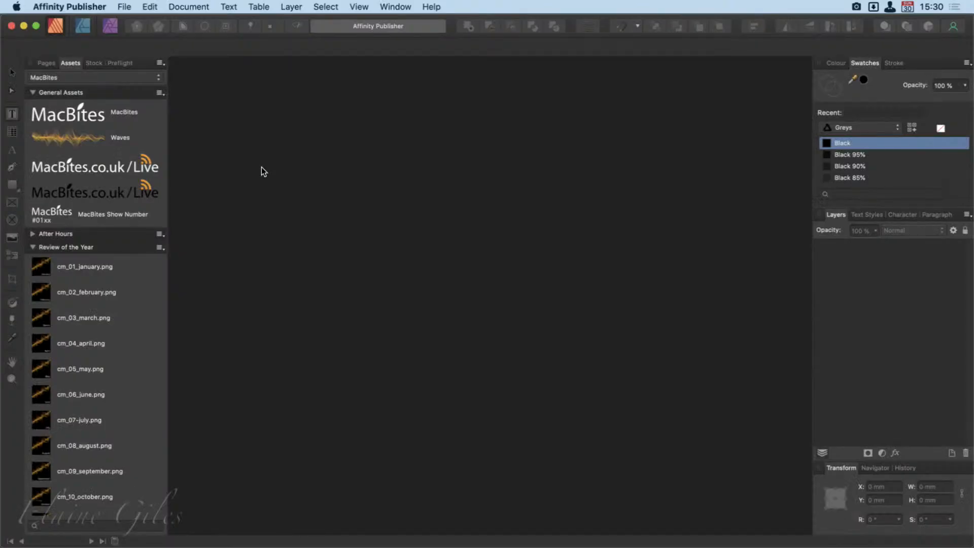
Step: Export the MacBites asset category as MacBites_20210530_1530 into the Assets folder of Project 13 in Build With Me - Data
left_click(160, 61)
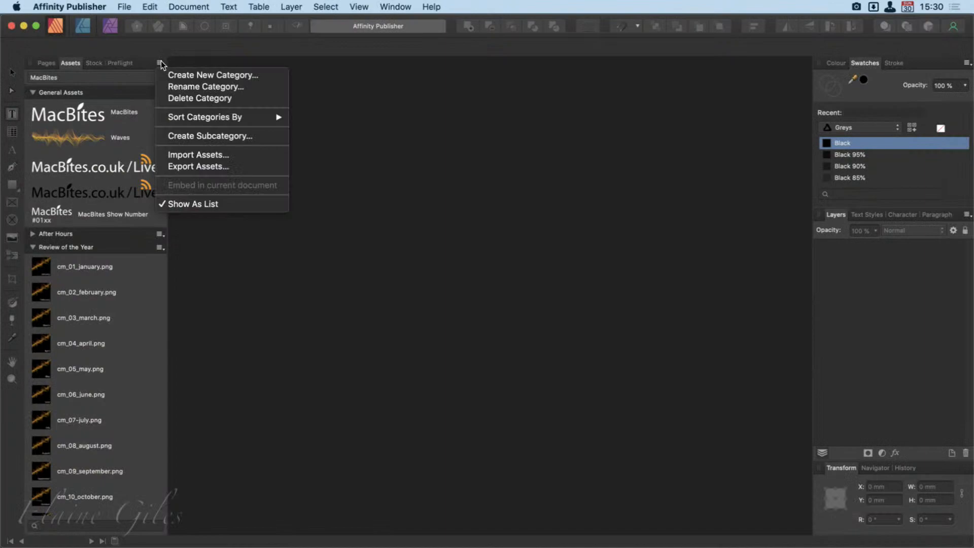
left_click(199, 166)
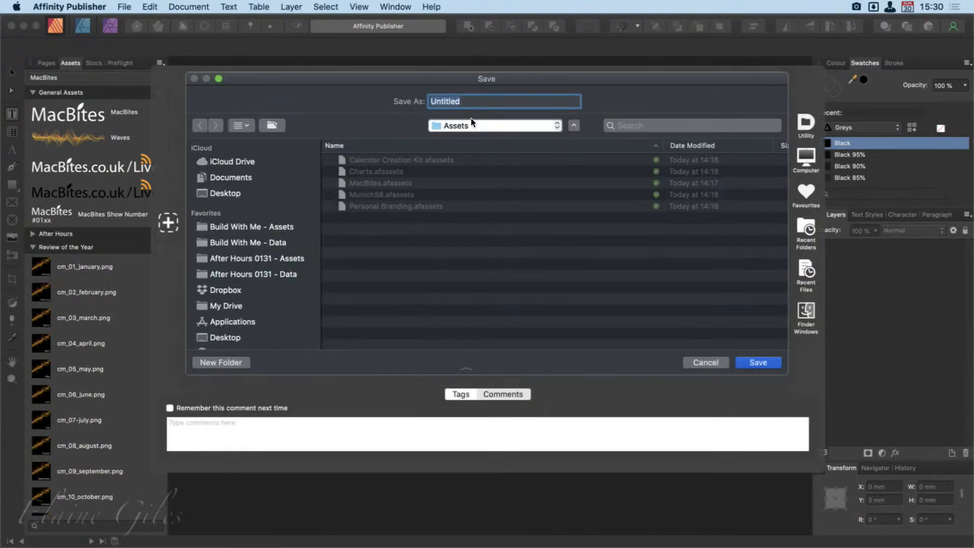
left_click(470, 125)
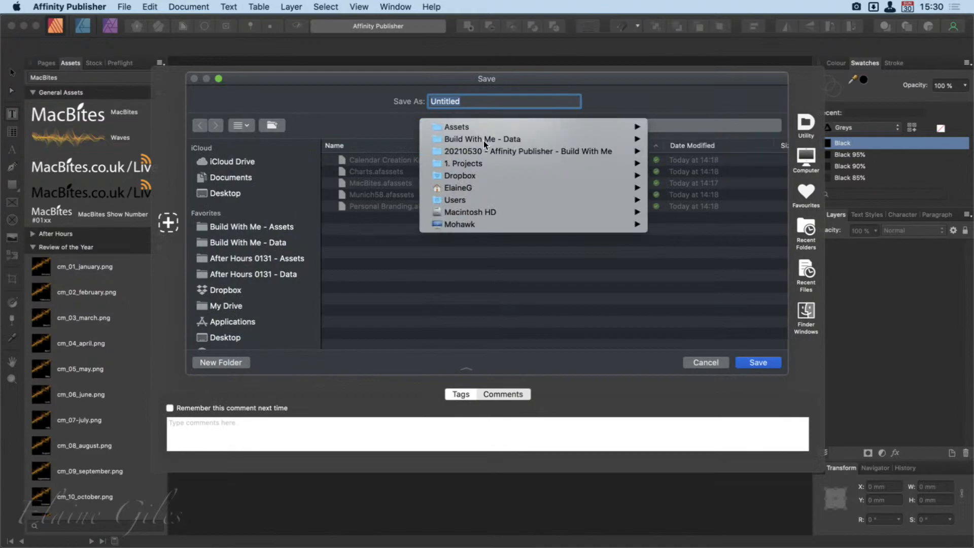
left_click(483, 139)
double_click(366, 240)
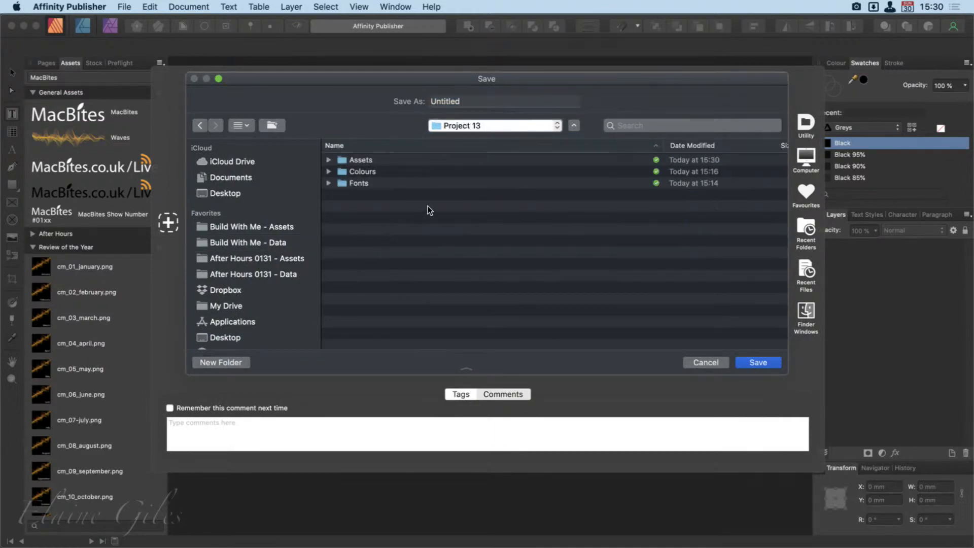
left_click(370, 160)
double_click(370, 159)
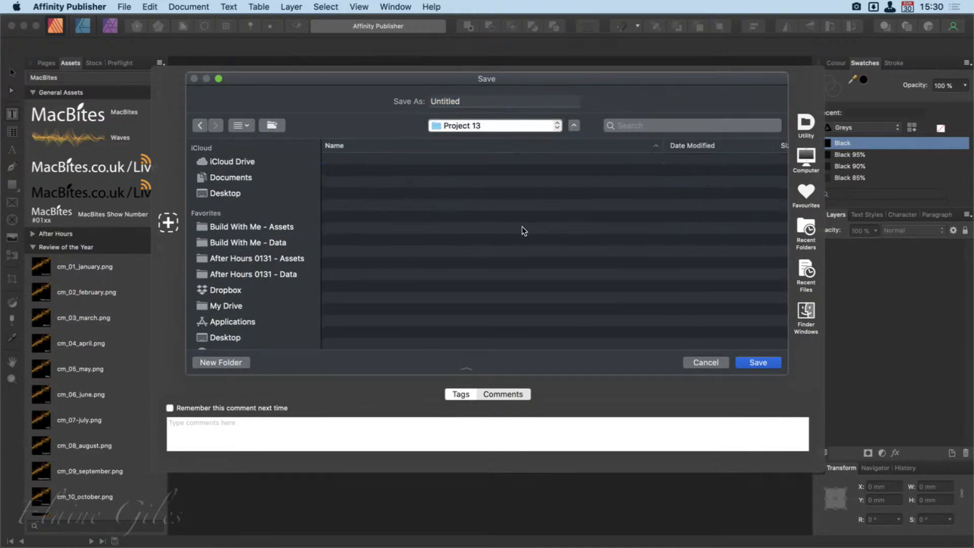
double_click(456, 102)
type("MacBites")
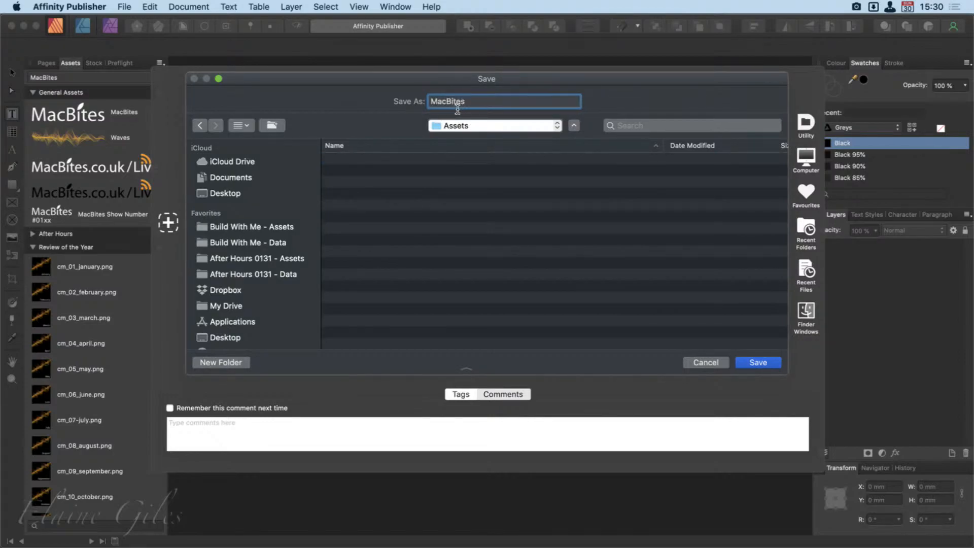
type("_20210530_1530")
left_click(754, 359)
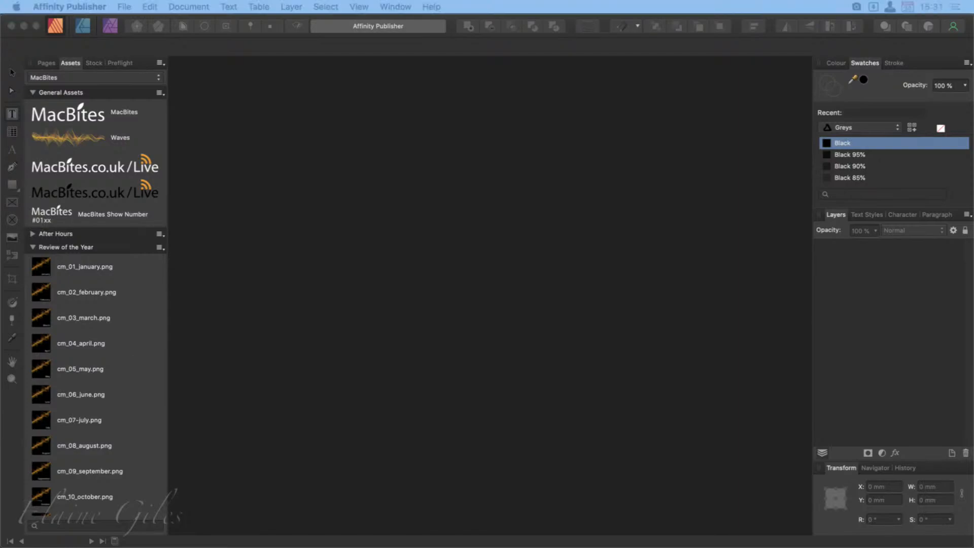
Step: Switch to Finder and create a new folder named Artwork inside the Project 13 folder
key("alt+space")
type("fin")
key("Return")
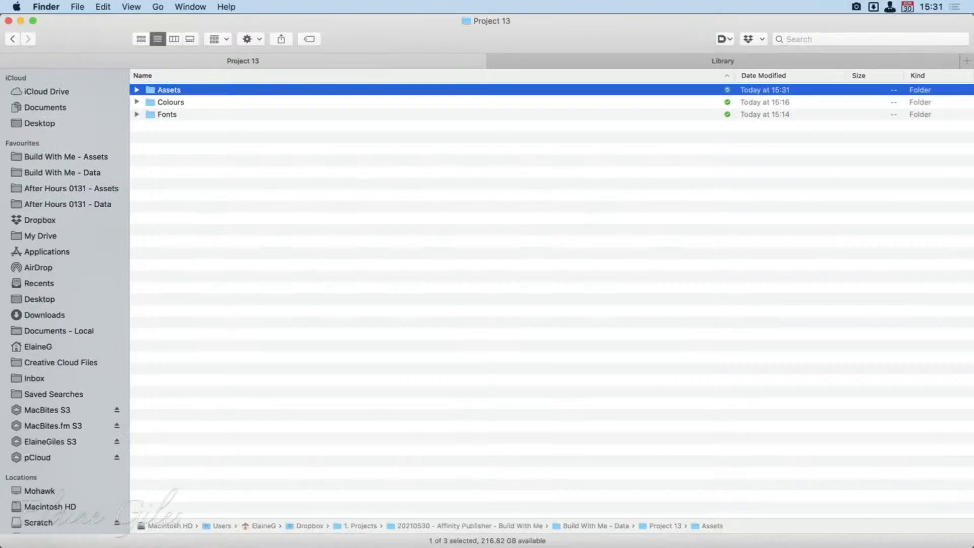
right_click(285, 230)
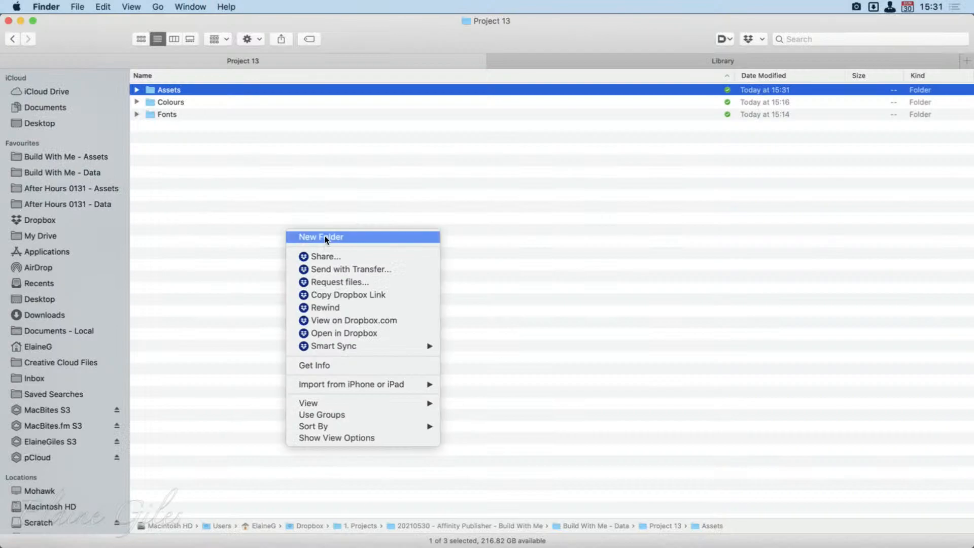
left_click(325, 237)
type("Art")
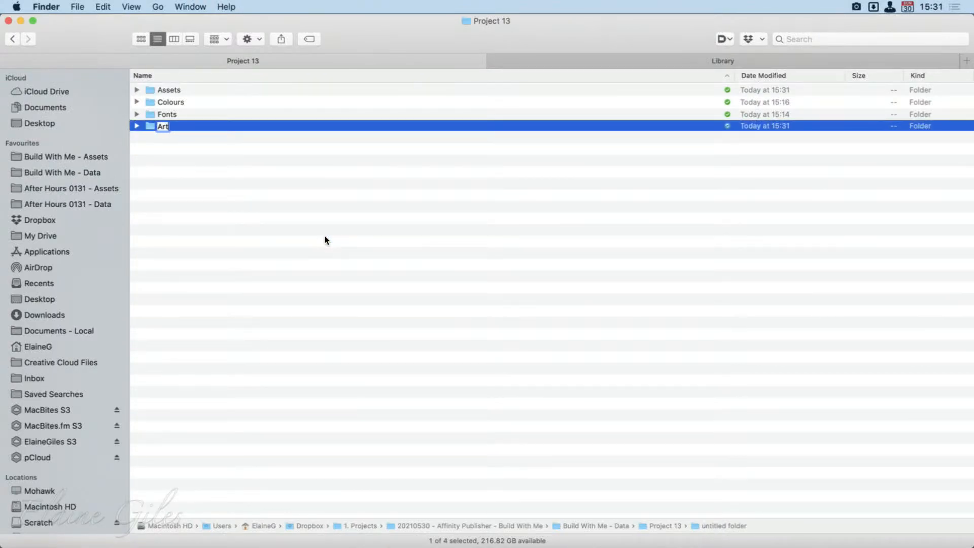
type("work")
key("Return")
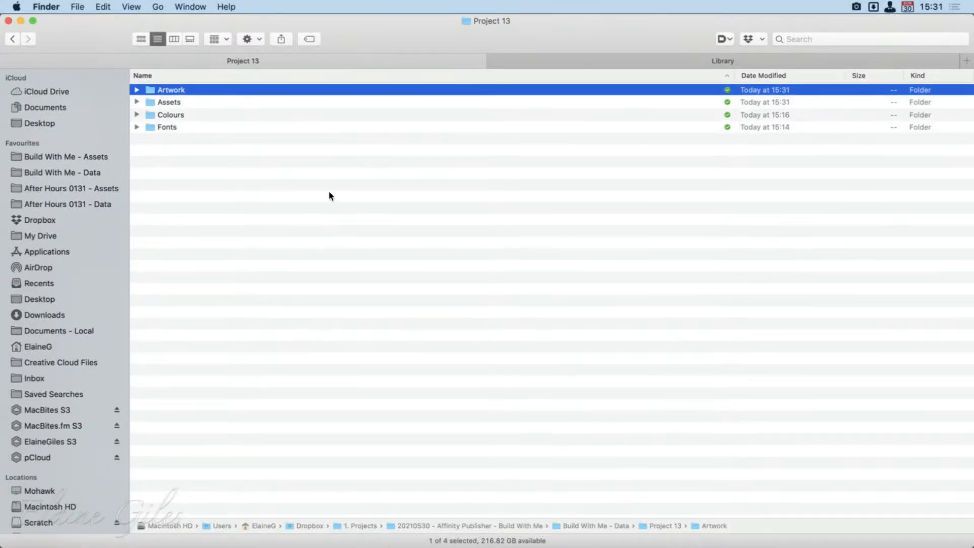
Step: Open the Artwork folder and create a subfolder named Posters in it
double_click(210, 89)
right_click(276, 144)
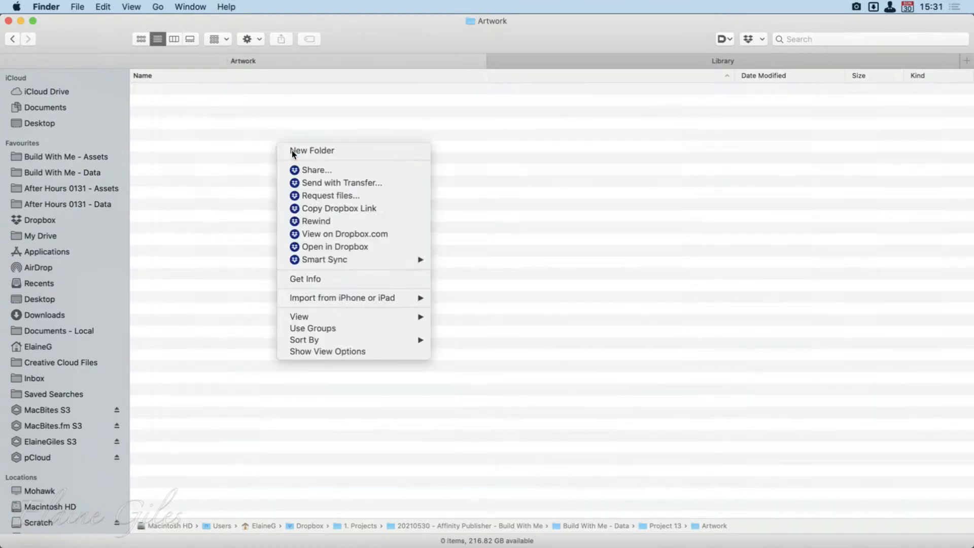
left_click(291, 150)
type("Posters")
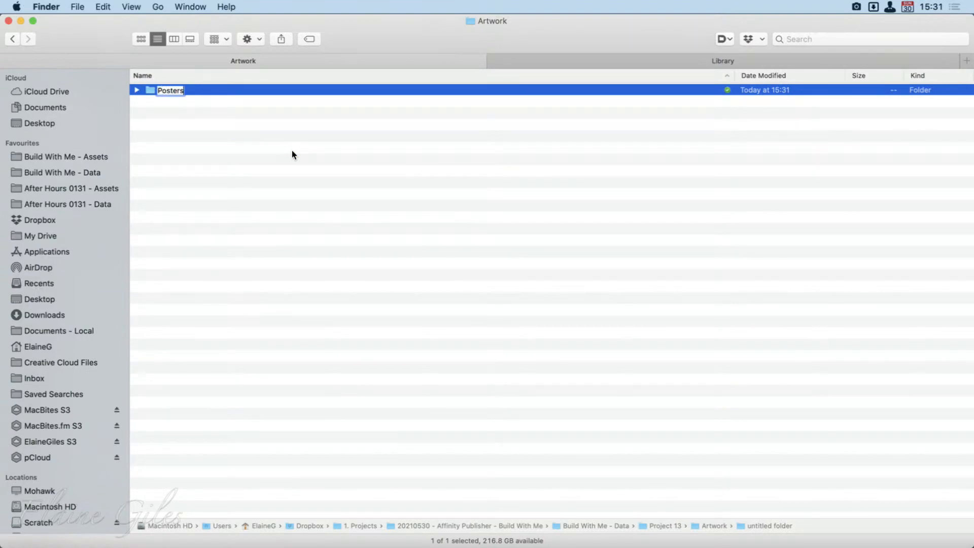
key("Return")
Step: Create a second subfolder in Artwork named Chapter Markers, with both words capitalised
right_click(382, 217)
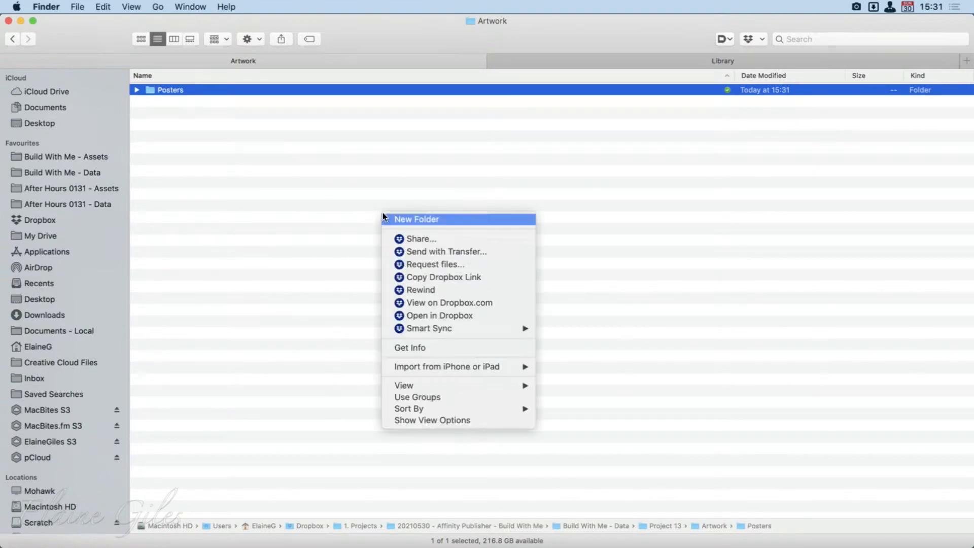
left_click(410, 218)
type("Chapter")
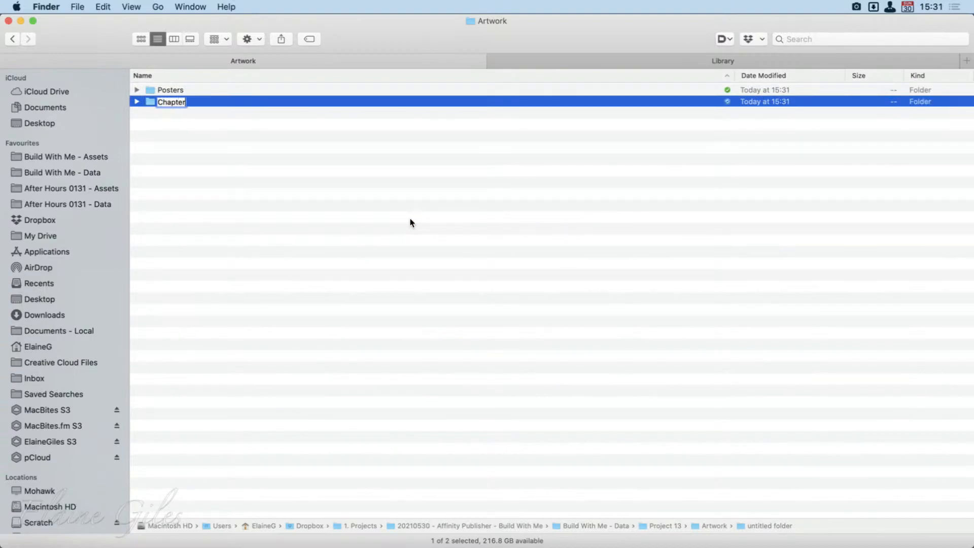
type(" markers")
key("Return")
key("Return")
key("Right")
key("alt+Left")
key("Delete")
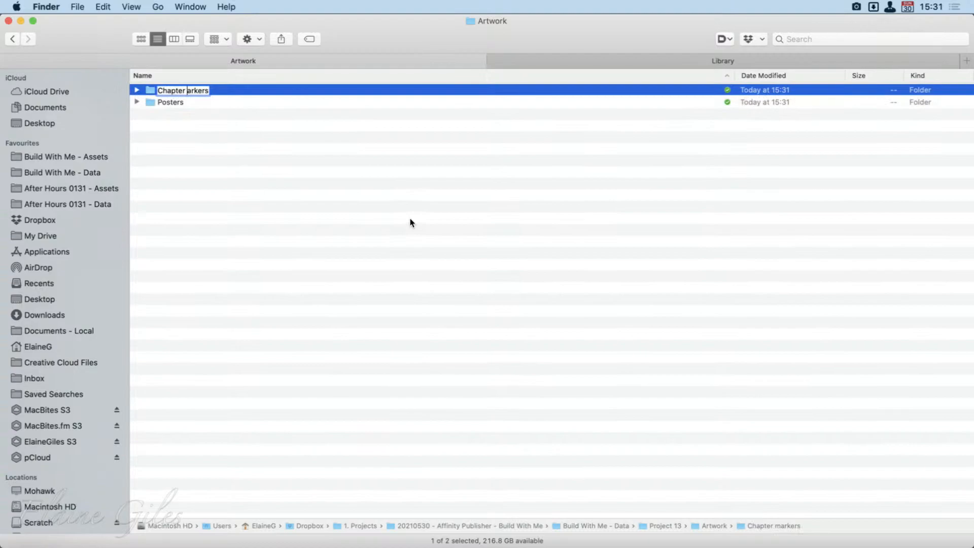
type("M")
key("Return")
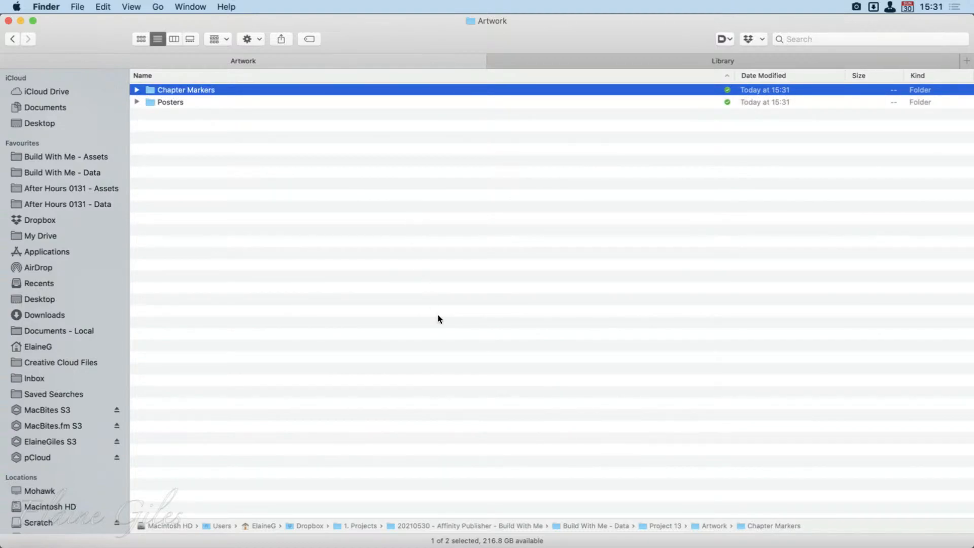
Step: Create a third subfolder in Artwork named Branding
right_click(255, 216)
left_click(268, 217)
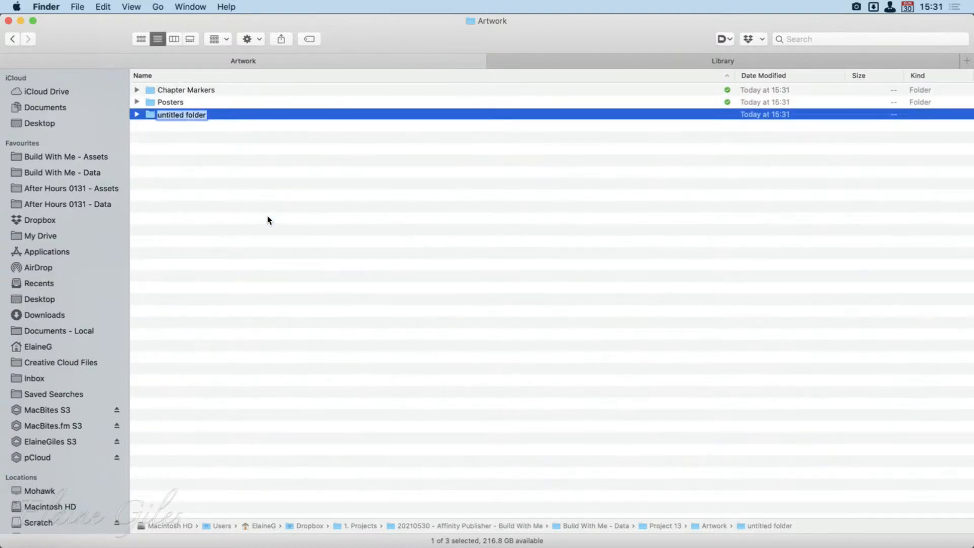
type("Branding")
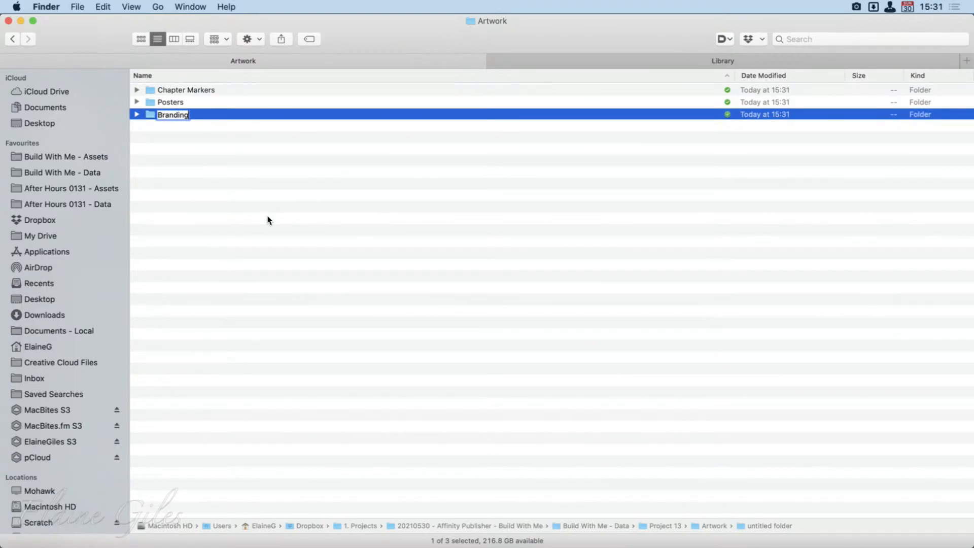
key("Return")
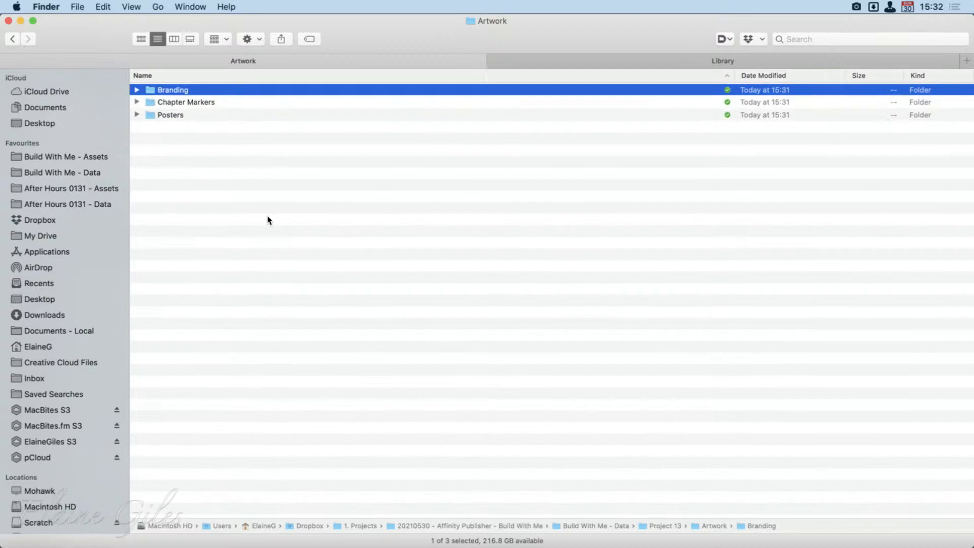
Step: Return to the Project 13 folder and create a new folder named Copy
left_click(12, 40)
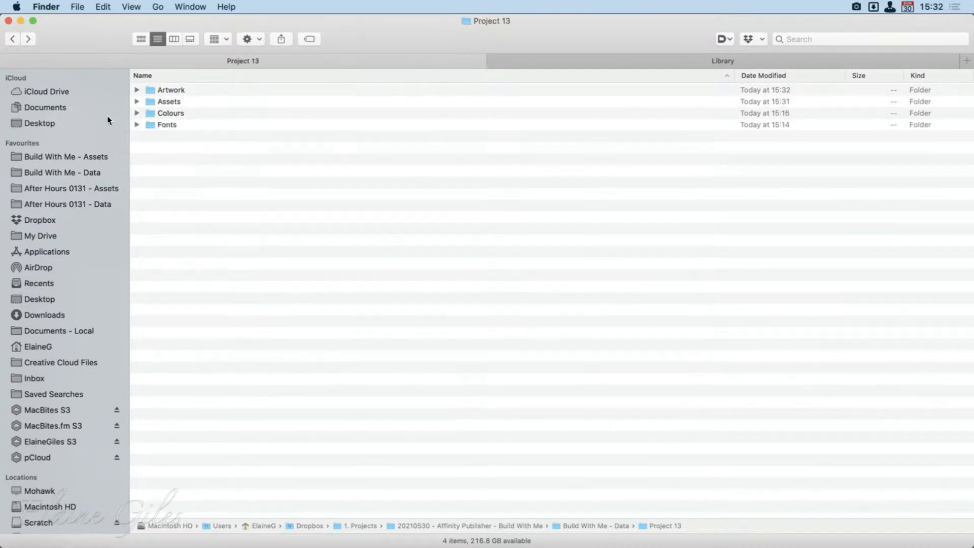
right_click(238, 223)
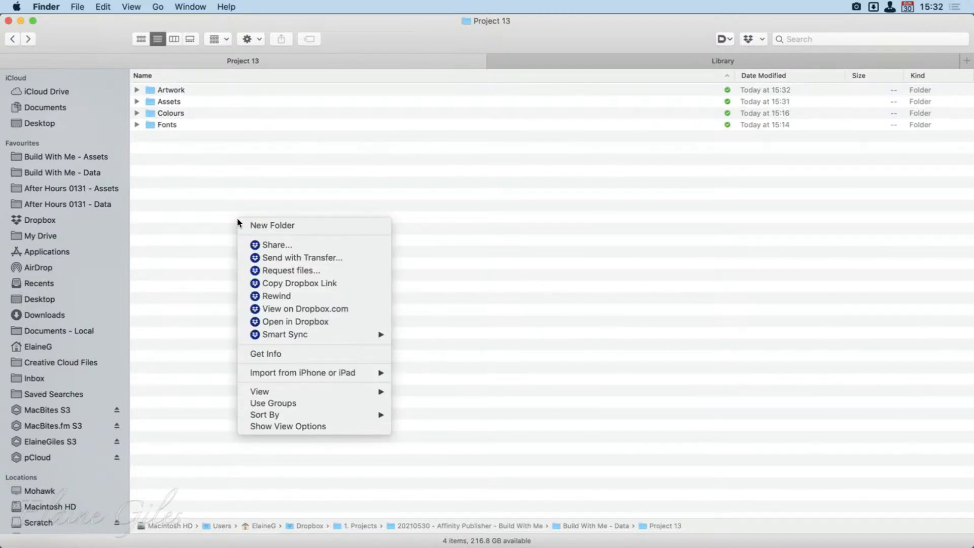
left_click(265, 222)
type("Copy")
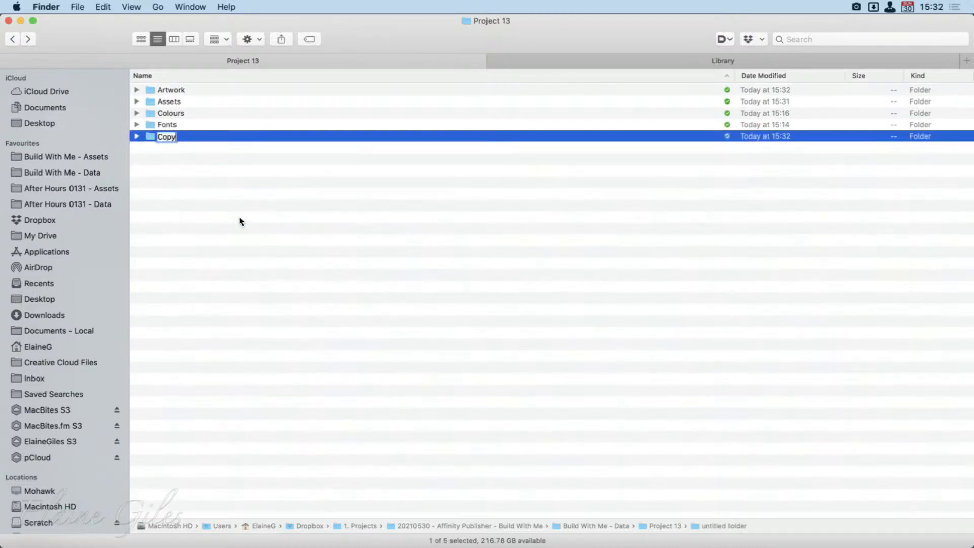
key("Return")
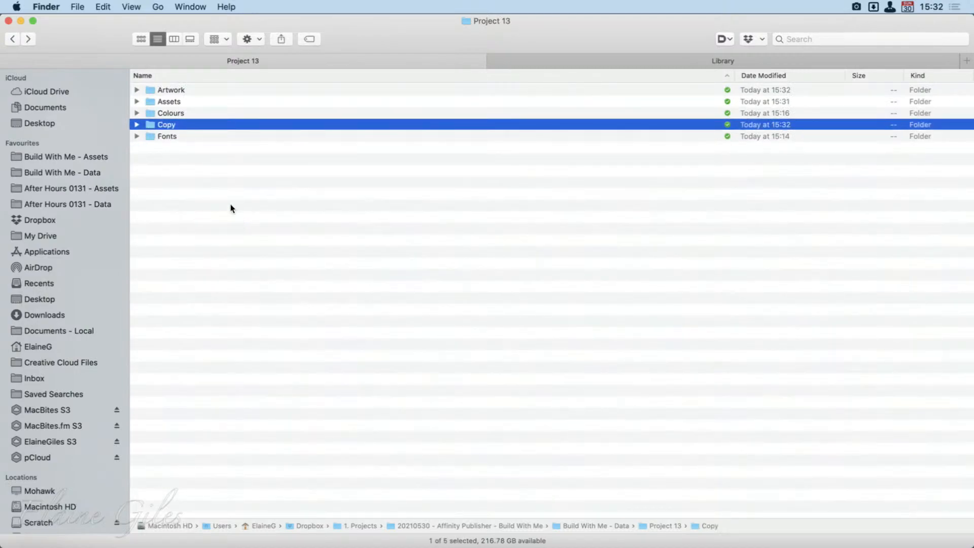
Step: Open the Copy folder and create a subfolder named MacBites The iBook - Episode 0064
double_click(174, 128)
right_click(242, 183)
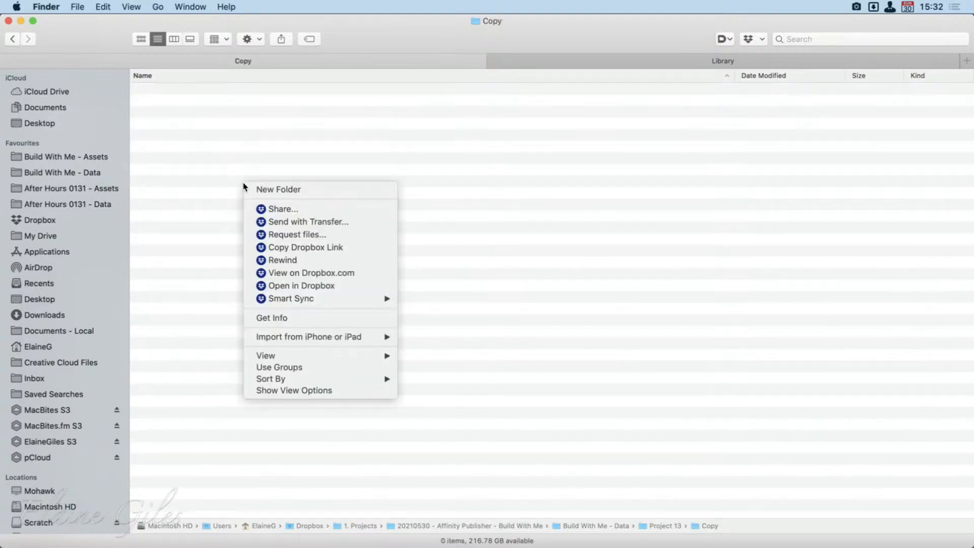
left_click(254, 187)
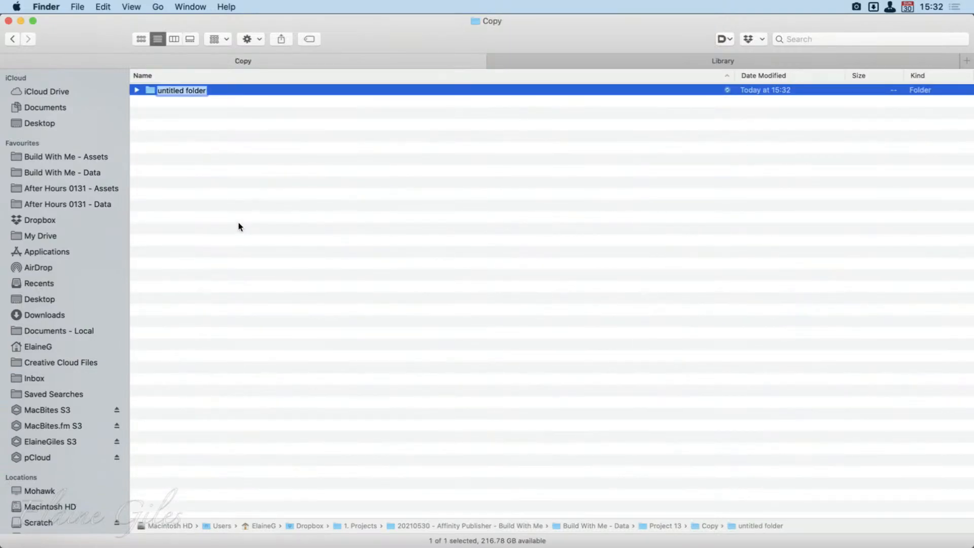
type("MacBites The i")
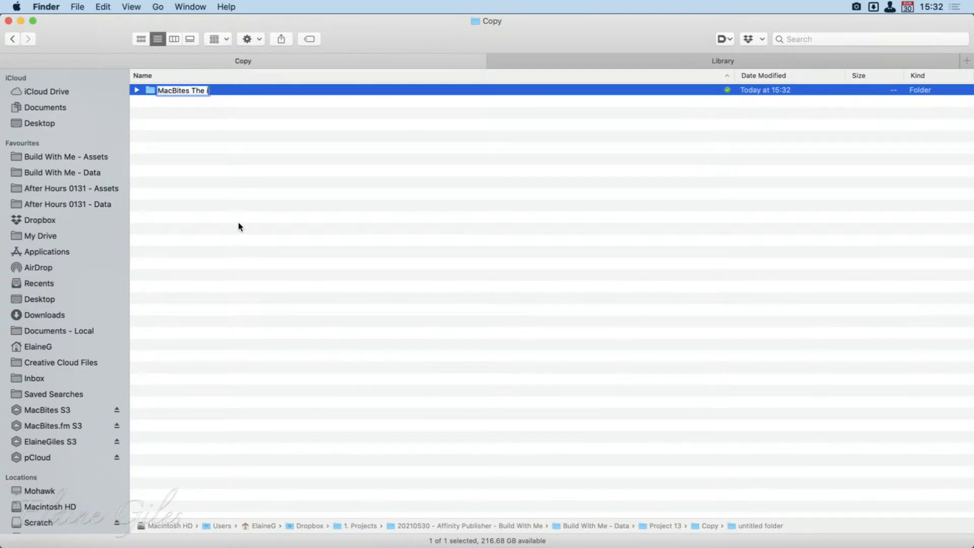
type("Book - Episode")
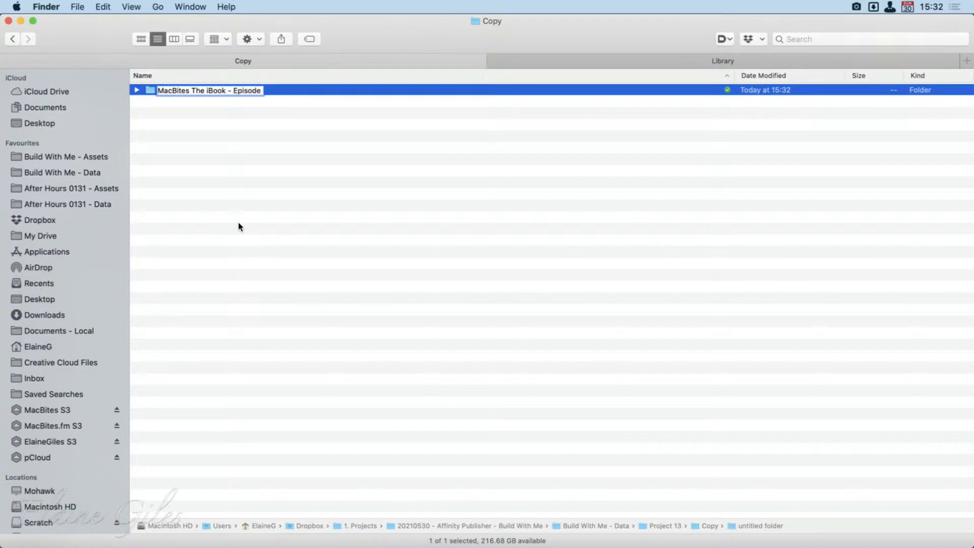
type(" 0064")
key("Return")
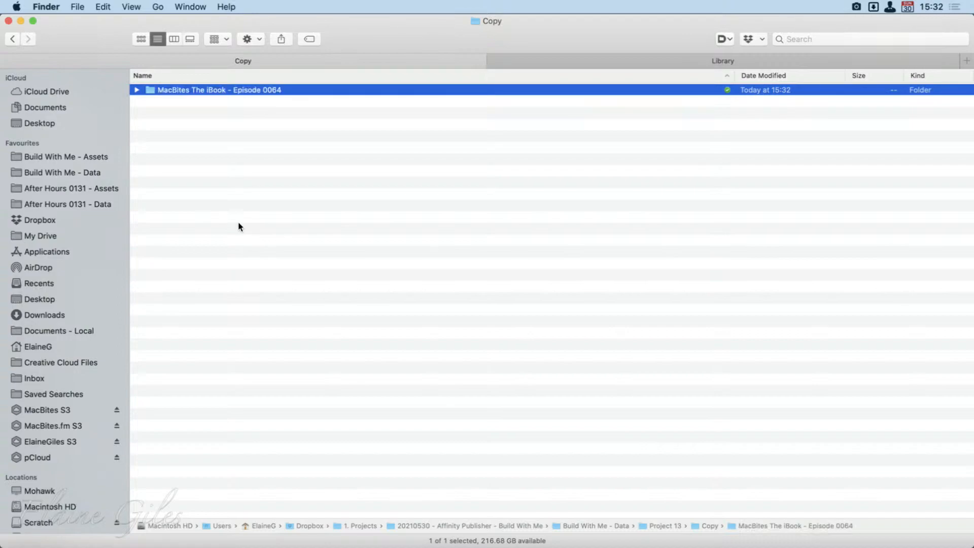
Step: Create another subfolder in Copy named The MacBites Story, and go back to the Project 13 folder
right_click(278, 254)
left_click(285, 256)
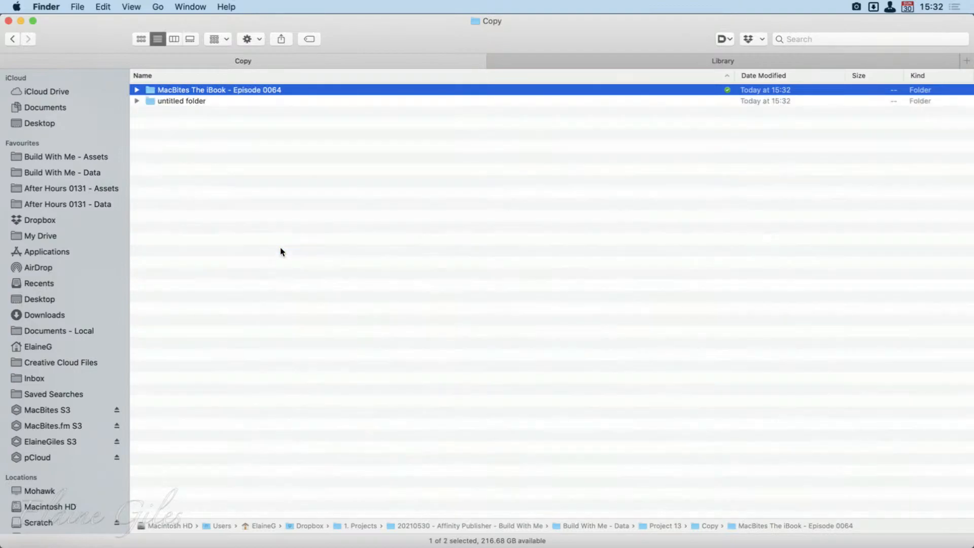
type("The Ma")
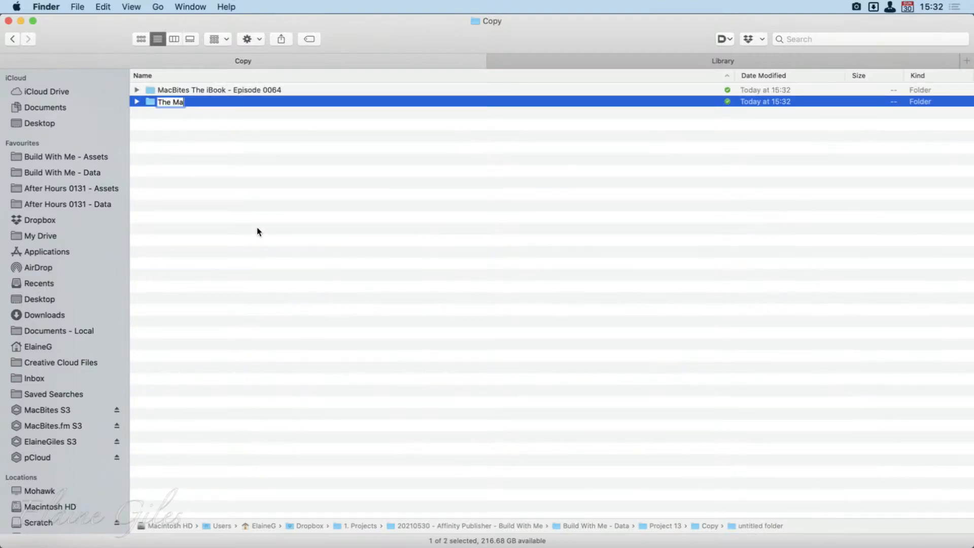
type("cBites Story")
key("Return")
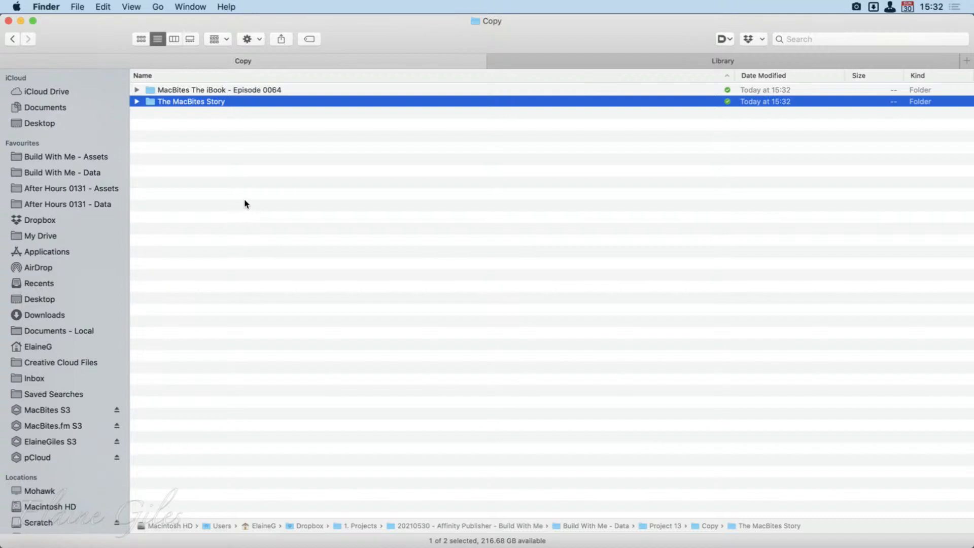
left_click(13, 40)
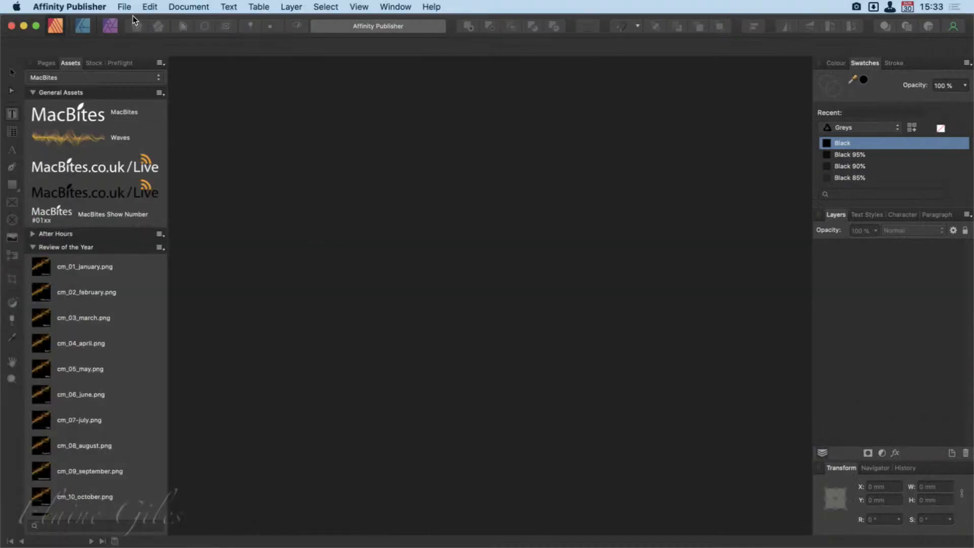
Step: Start a new document from the Press Ready A4 preset and set its image placement policy to Prefer Embedded
left_click(124, 6)
left_click(137, 22)
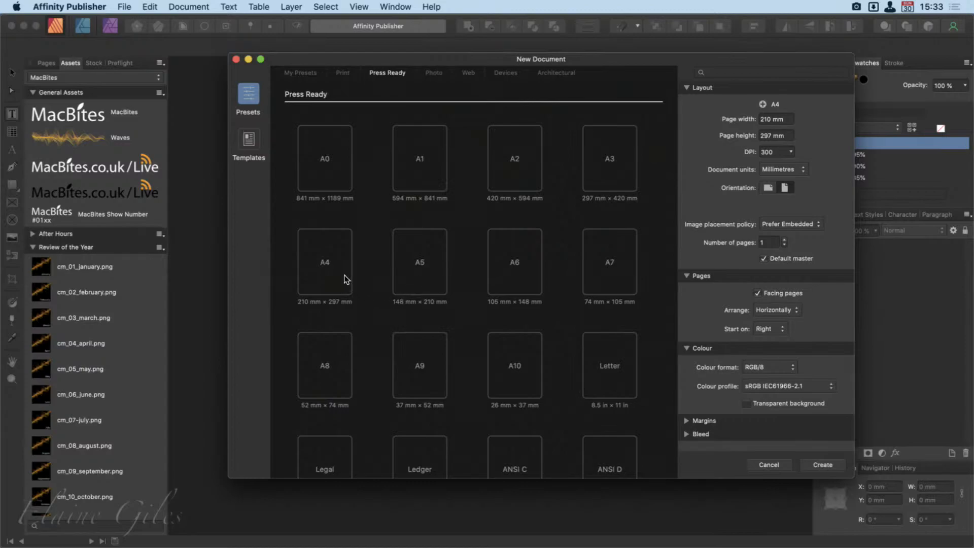
left_click(325, 260)
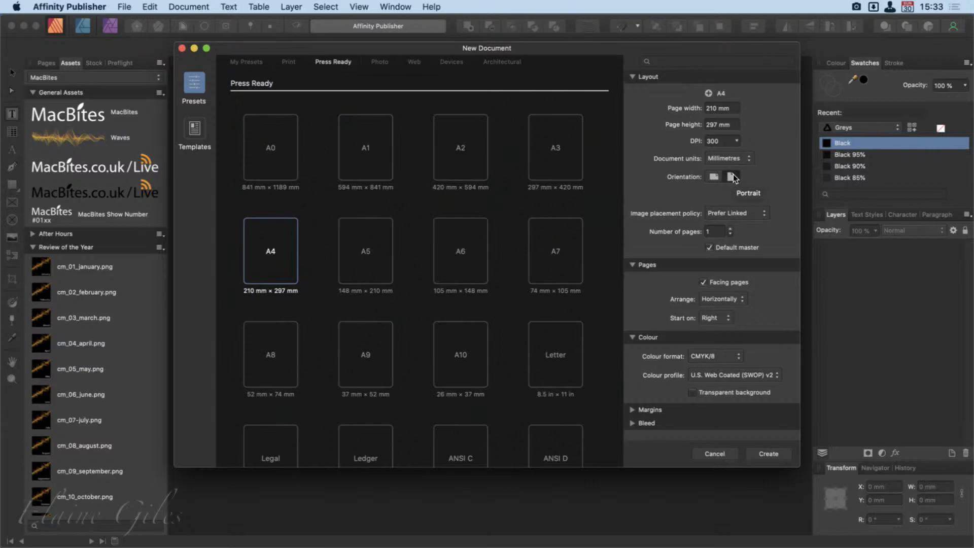
left_click(757, 214)
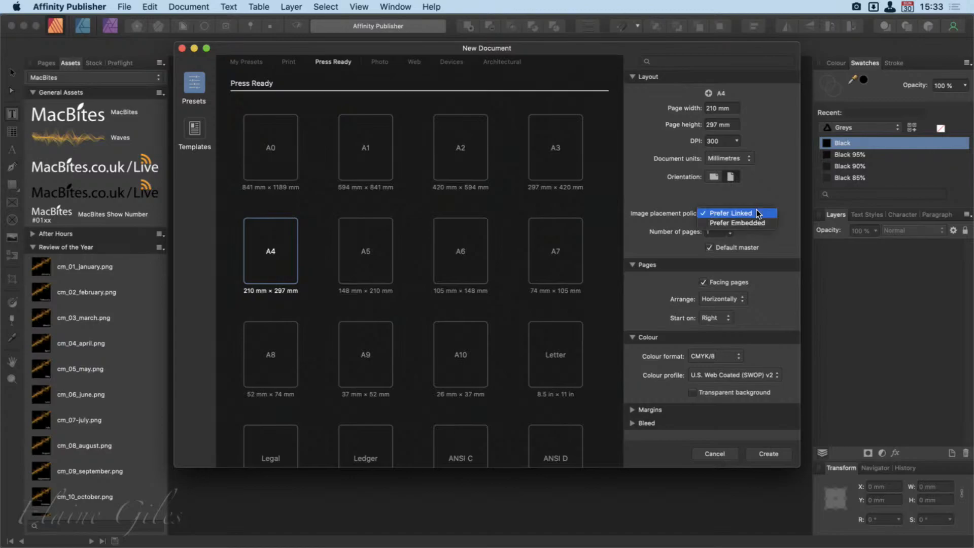
left_click(762, 224)
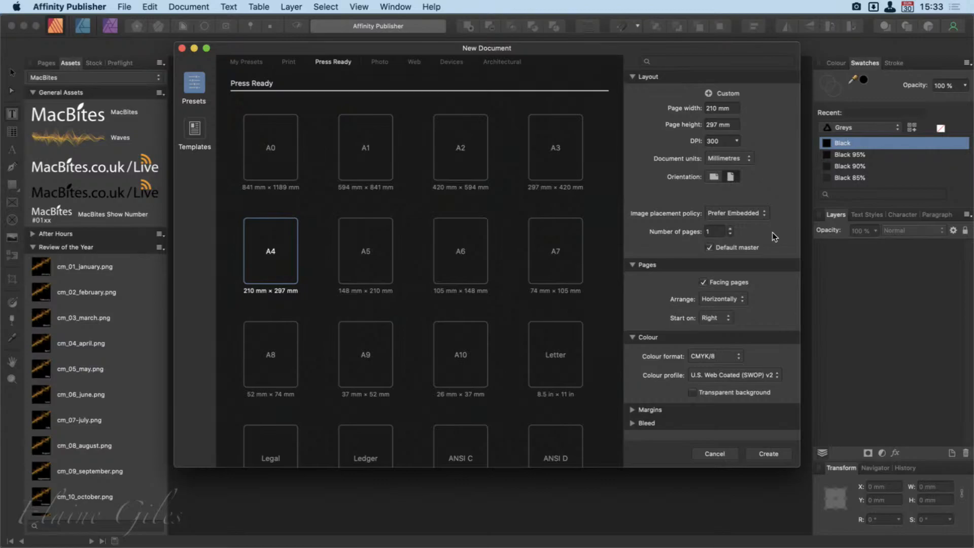
Step: Set the number of pages to 12 and the colour profile to Coated FOGRA39 (ISO 12647-2:2004)
left_click(730, 229)
left_click(730, 229)
left_click(731, 229)
left_click(730, 229)
left_click(778, 379)
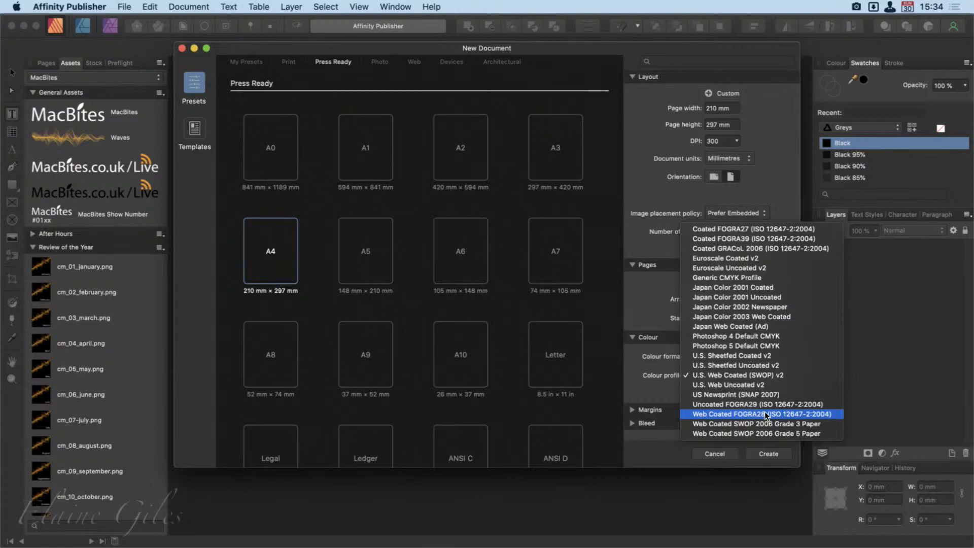
left_click(678, 389)
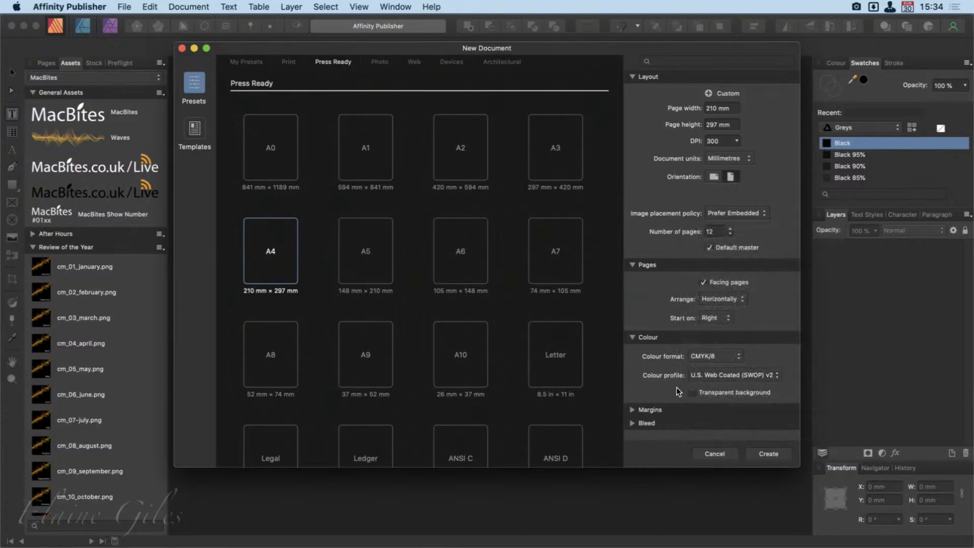
left_click(772, 377)
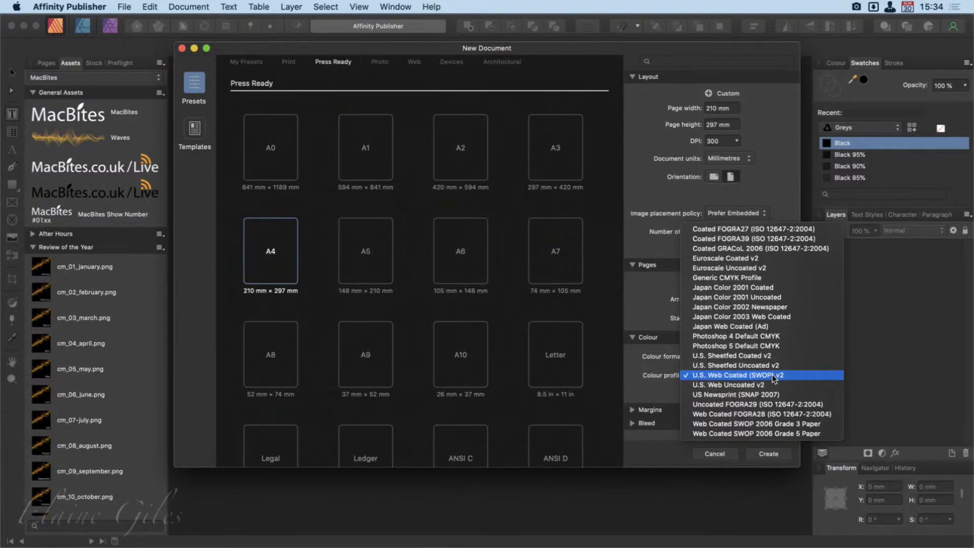
left_click(765, 240)
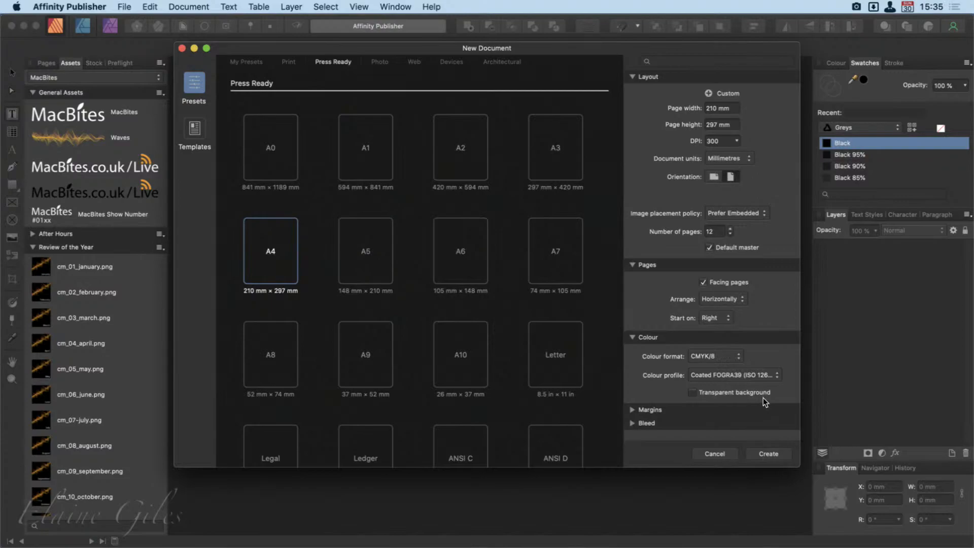
Step: Set the inner, outer, top and bottom page margins to 20 mm each
left_click(632, 410)
scroll(738, 400, "down", 2)
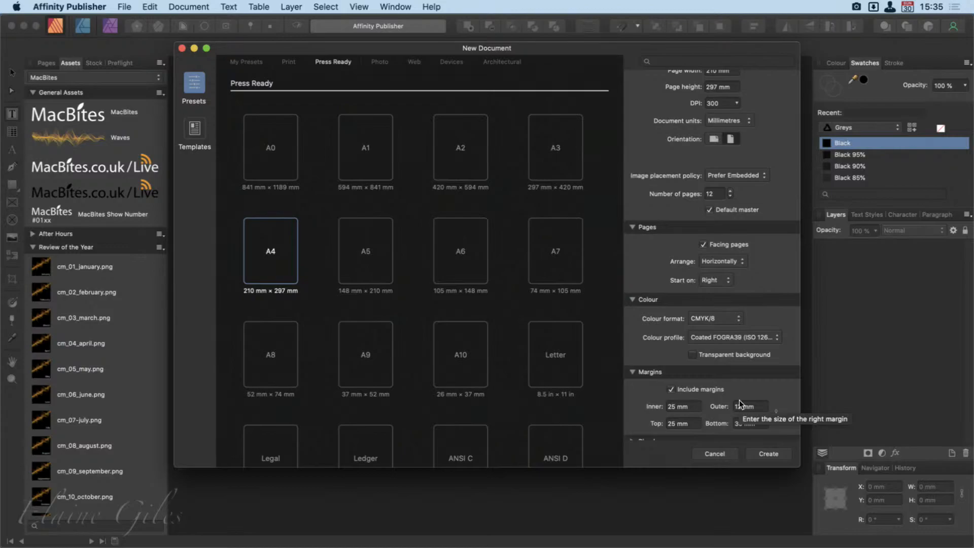
double_click(672, 406)
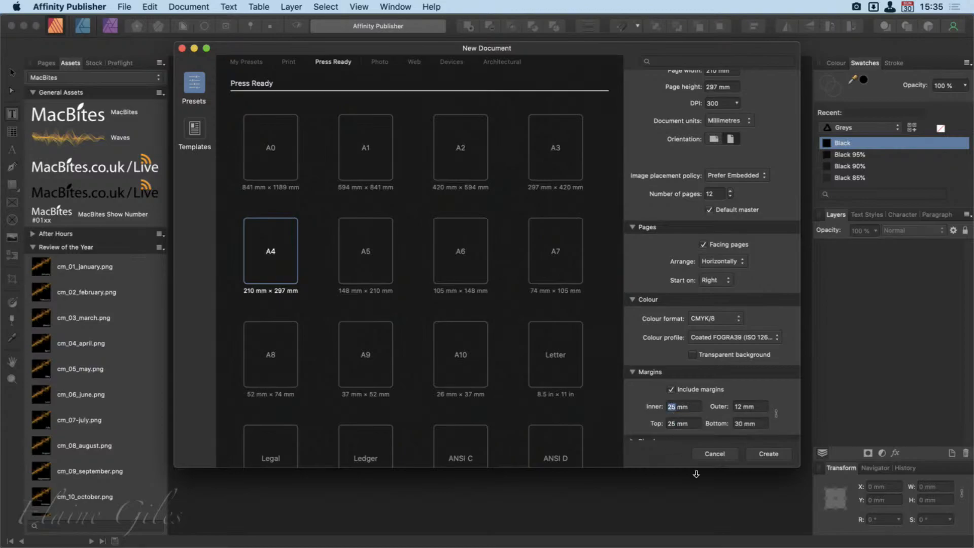
type("20")
key("Tab")
type("20")
key("Tab")
type("20")
key("Tab")
type("25")
key("BackSpace")
key("BackSpace")
type("20")
key("Tab")
Step: Create the document with a 3 mm bleed on all sides, and browse its page thumbnails
scroll(717, 420, "down", 1)
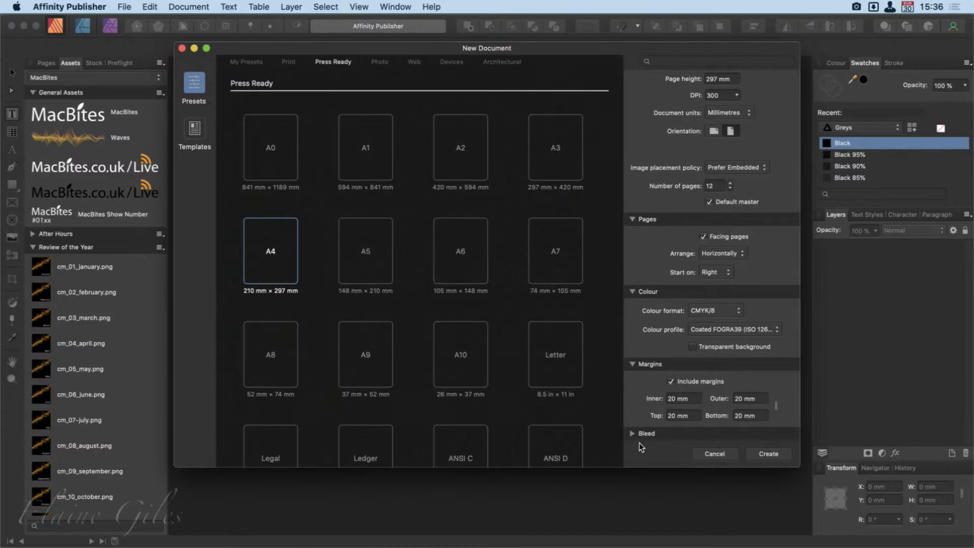
scroll(731, 404, "down", 5)
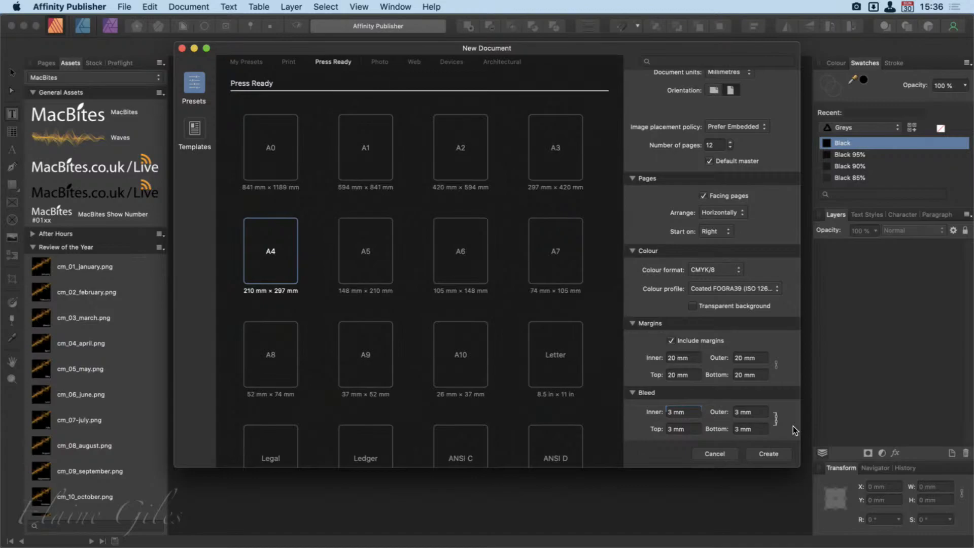
left_click(778, 452)
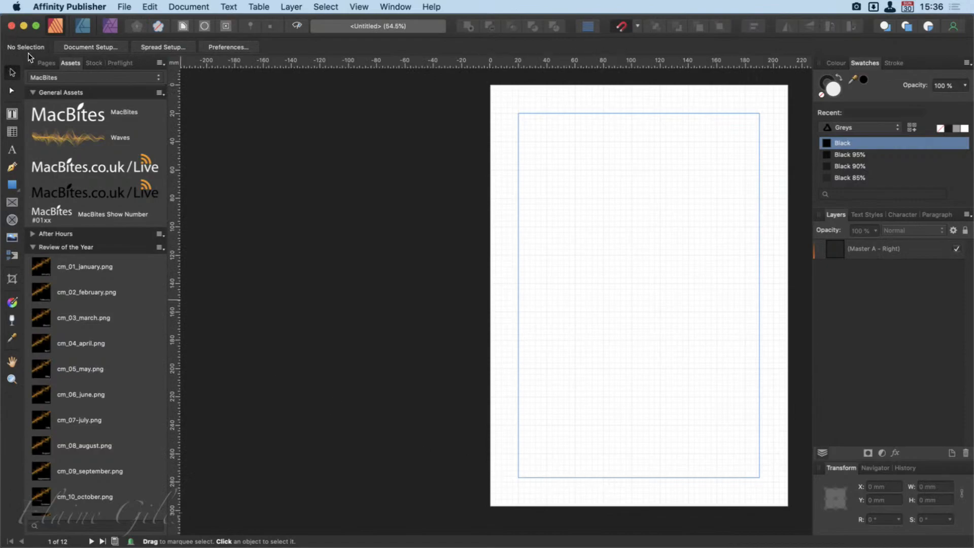
left_click(45, 63)
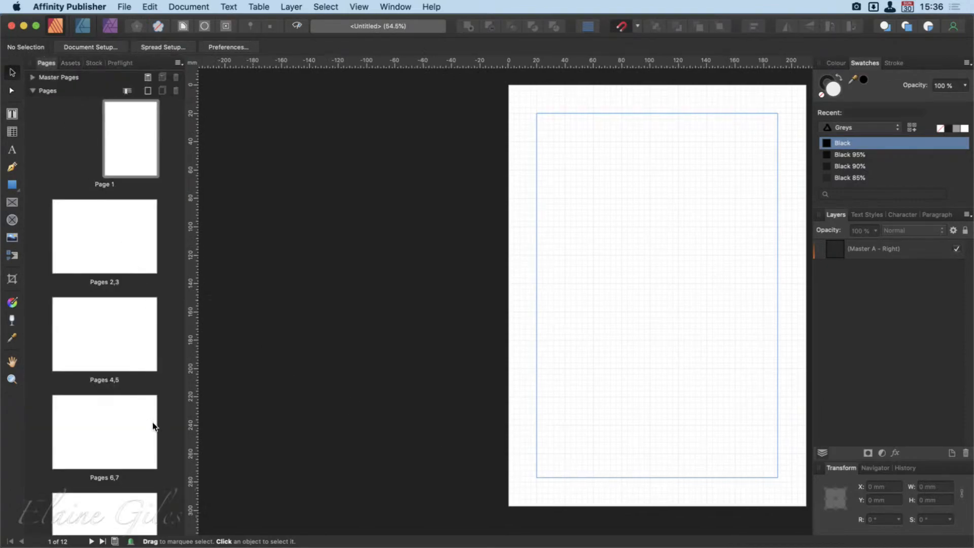
scroll(155, 425, "down", 5)
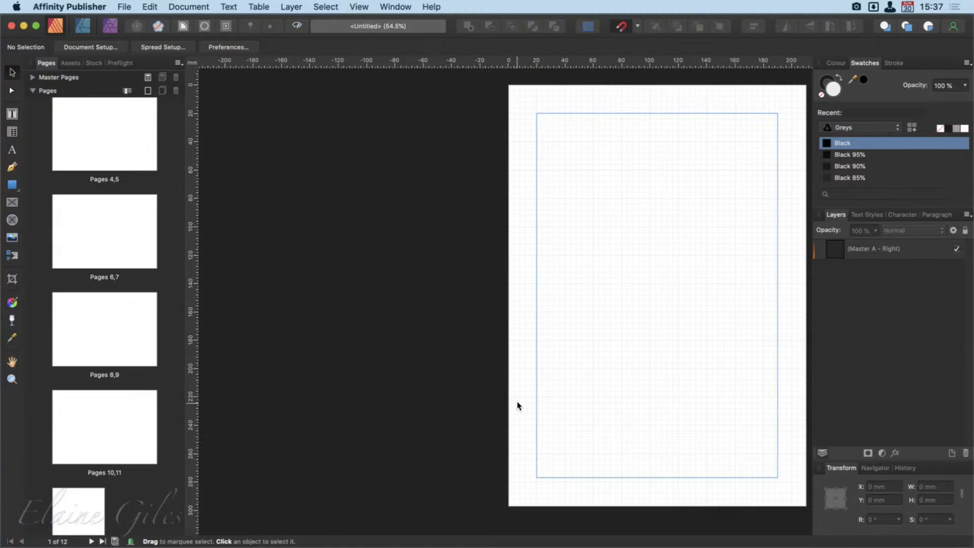
Step: Draw a text frame on page 1 that fills the area inside the margins, 170 by 257 mm
scroll(517, 402, "right", 5)
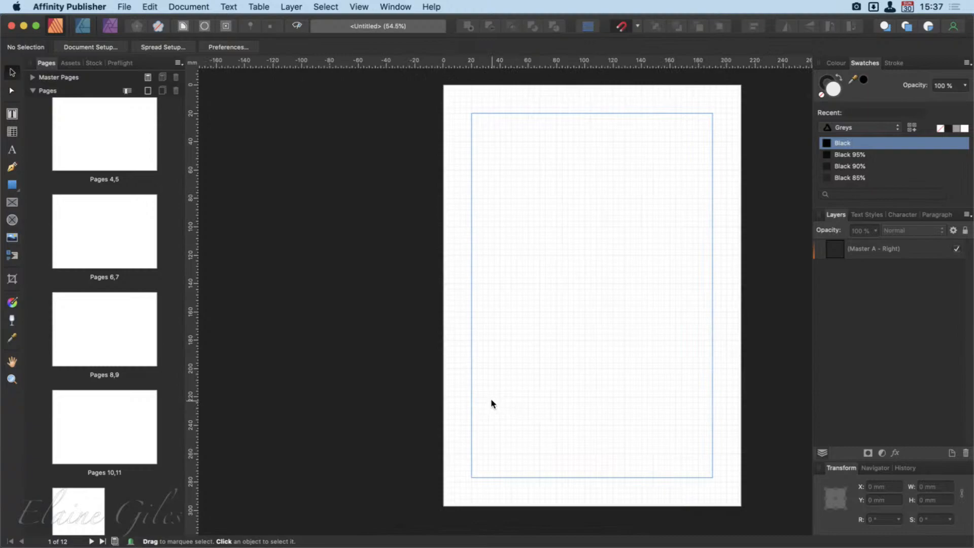
left_click(13, 116)
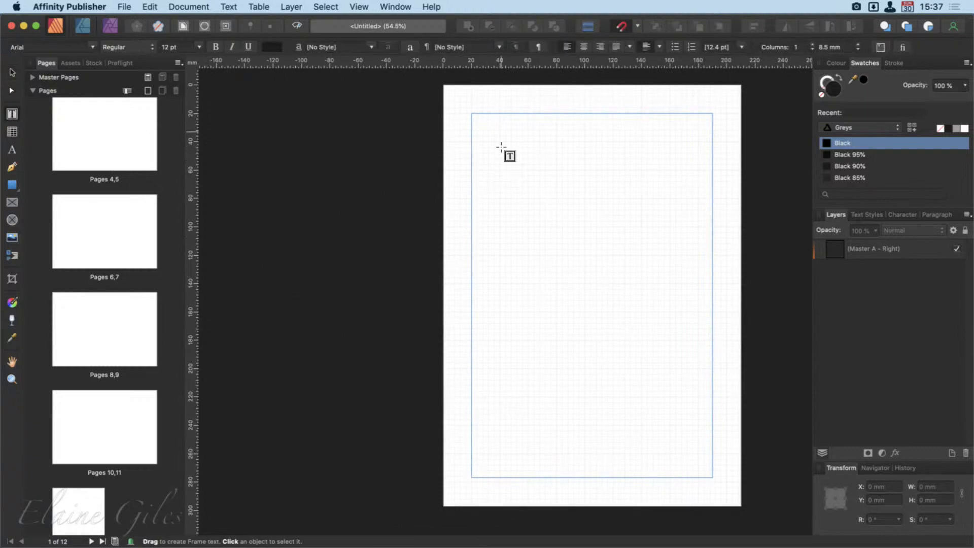
left_click_drag(472, 132, 711, 491)
scroll(677, 447, "right", 3)
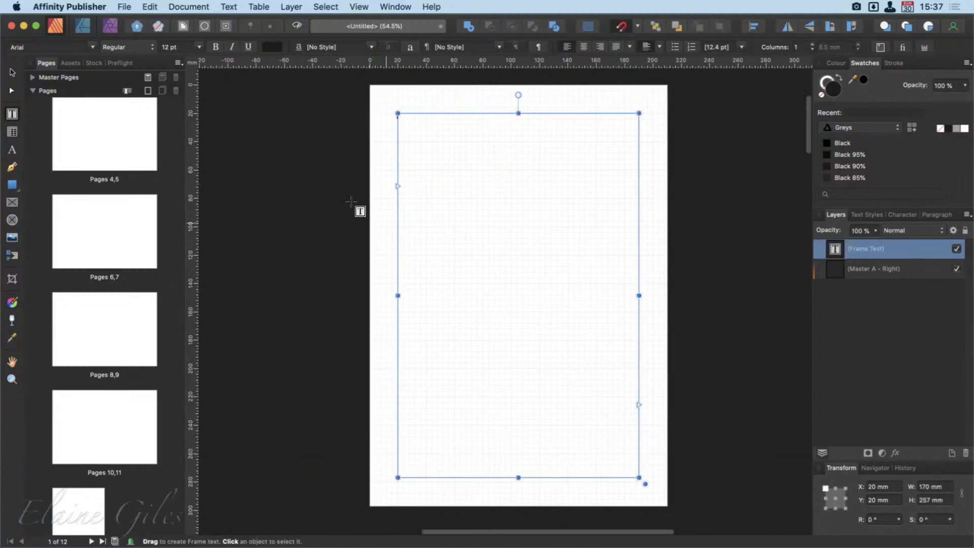
Step: Fill the text frame with filler text and divide it into three columns
left_click(208, 5)
mouse_move(228, 7)
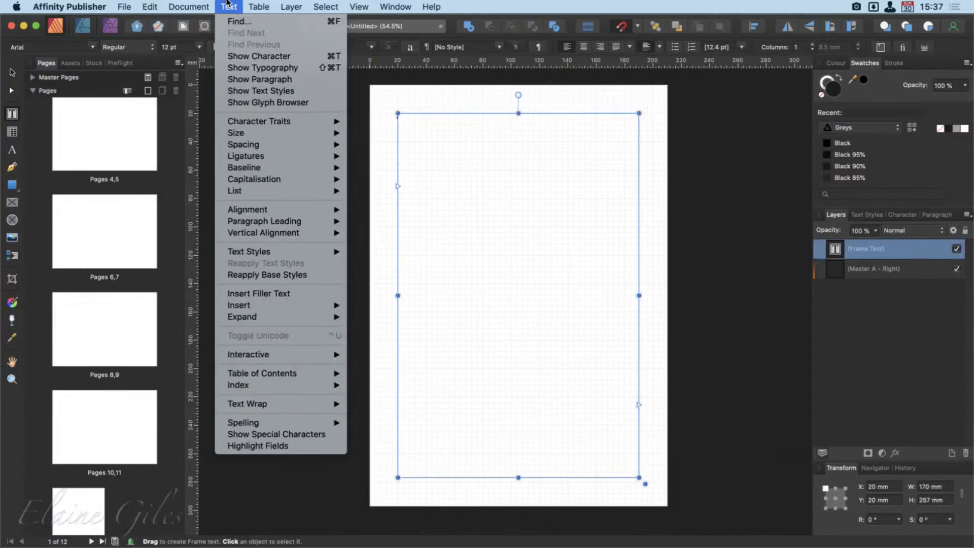
left_click(265, 294)
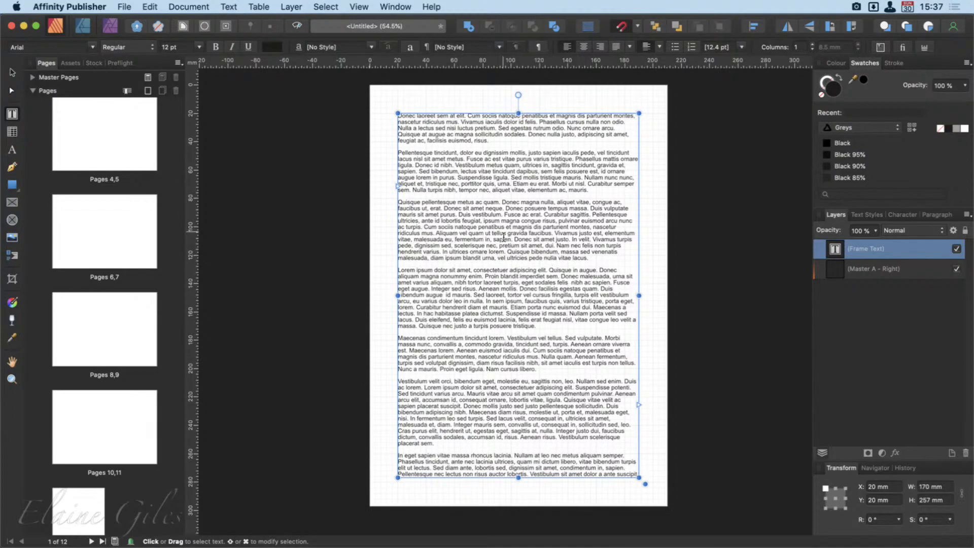
left_click(811, 45)
left_click(812, 45)
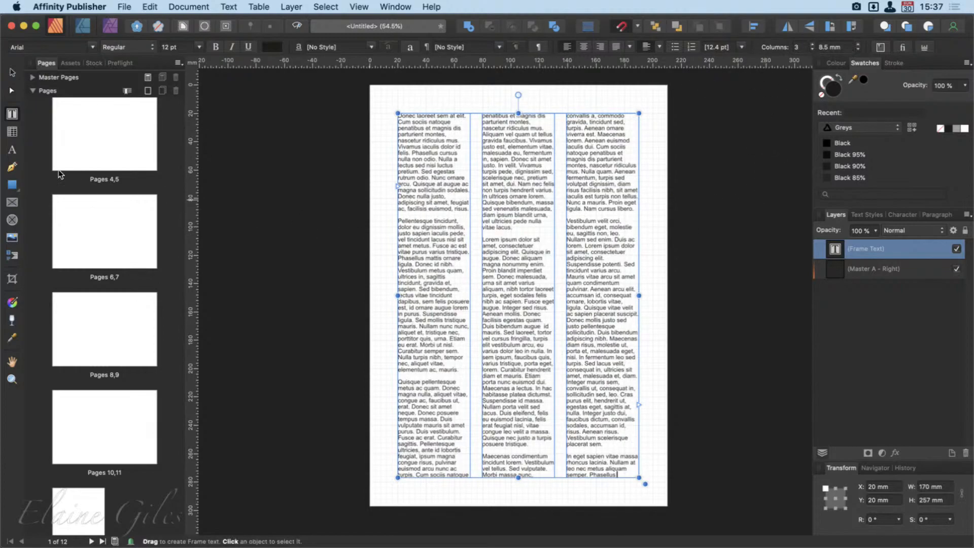
Step: Draw a rectangular picture frame across the middle text column, about 51 by 36 mm, and fit it to the column width
left_click(12, 201)
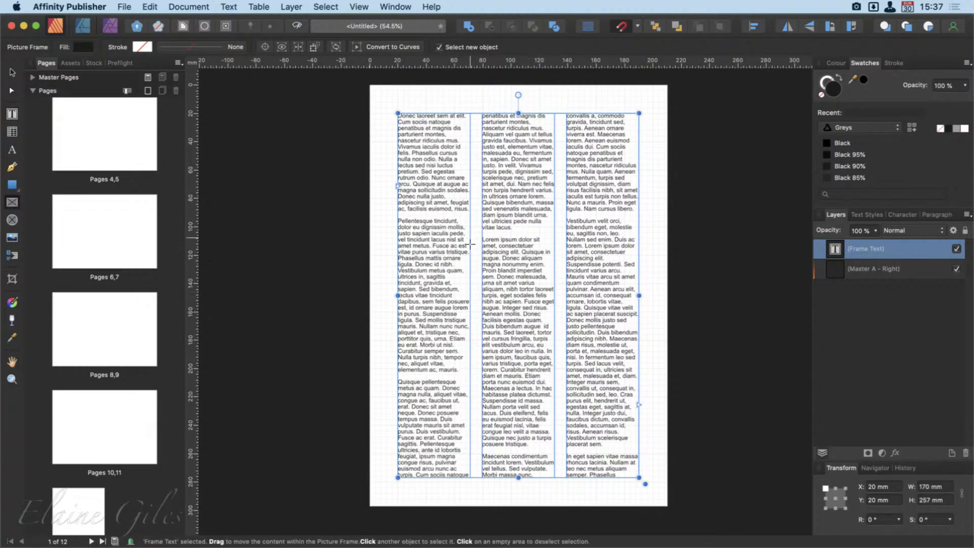
left_click_drag(470, 237, 553, 286)
key("v")
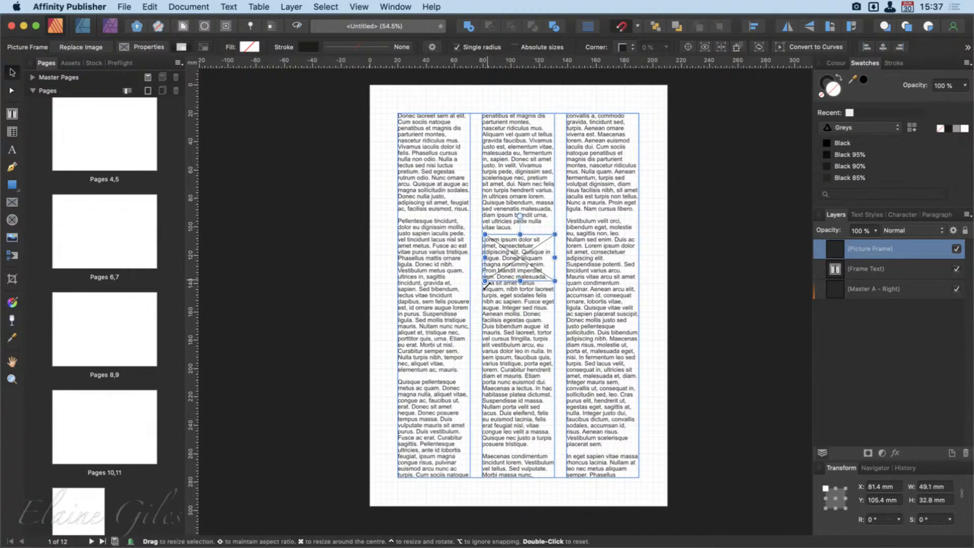
left_click_drag(484, 288, 482, 292)
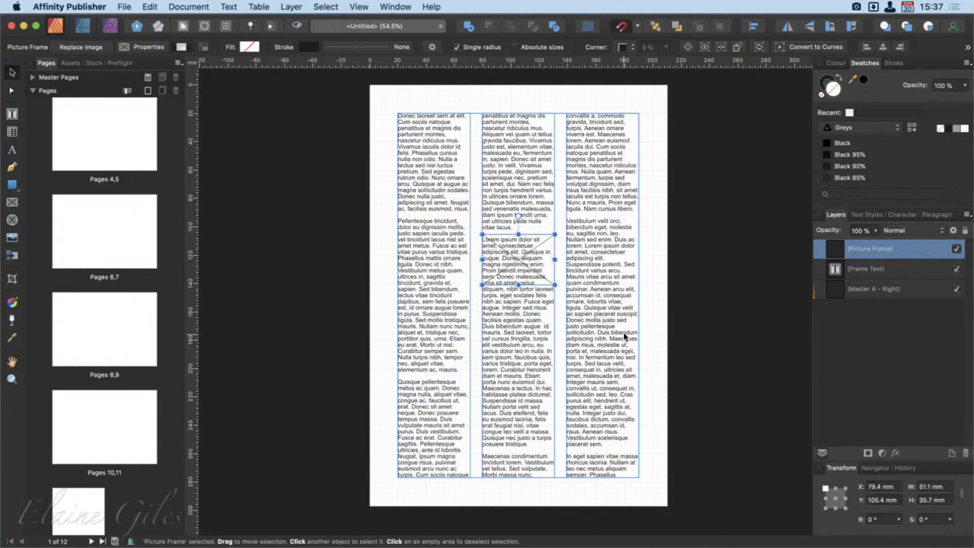
Step: Apply a Square text wrap to the picture frame
left_click(183, 27)
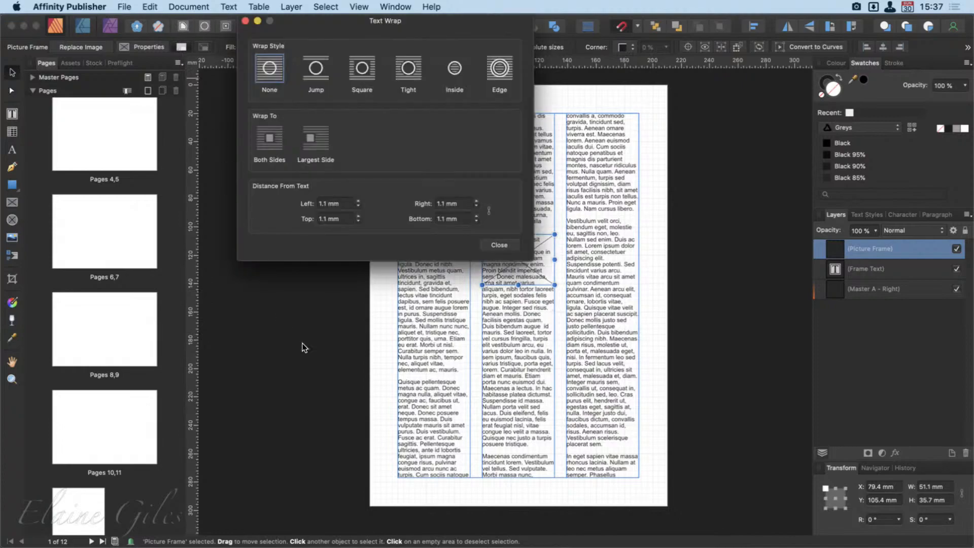
left_click_drag(422, 17, 257, 124)
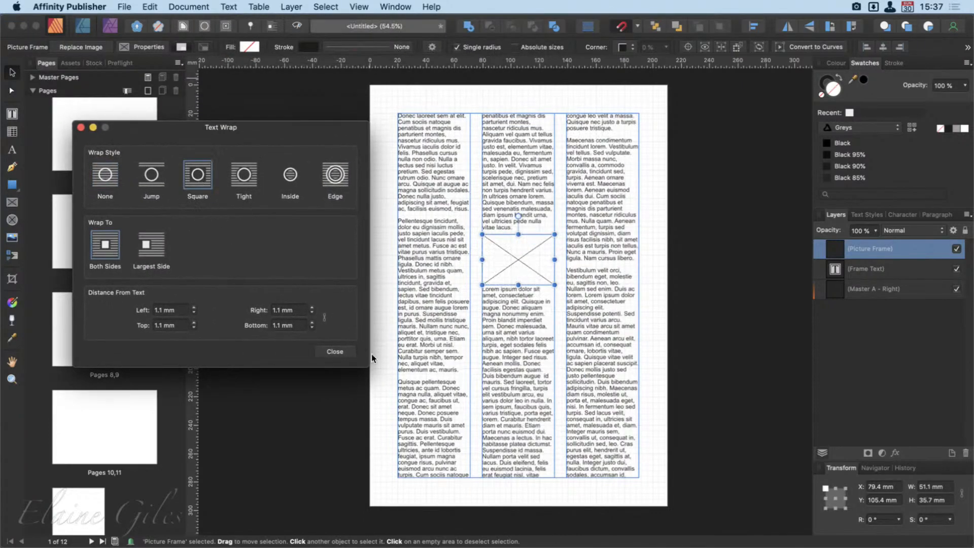
left_click(335, 352)
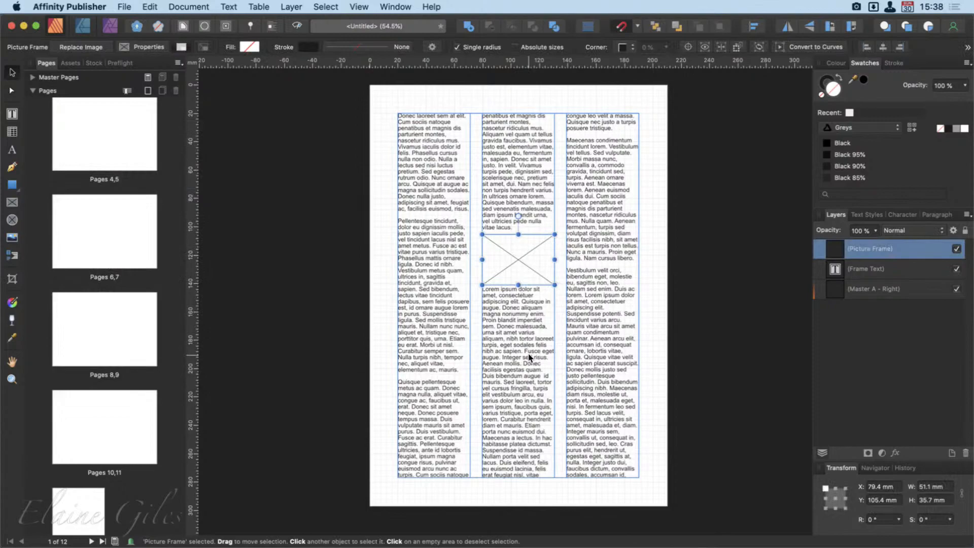
Step: Add a horizontal guide across the columns and align it beneath the first column's line "felis. Phasellus cursus"
left_click_drag(501, 63, 500, 170)
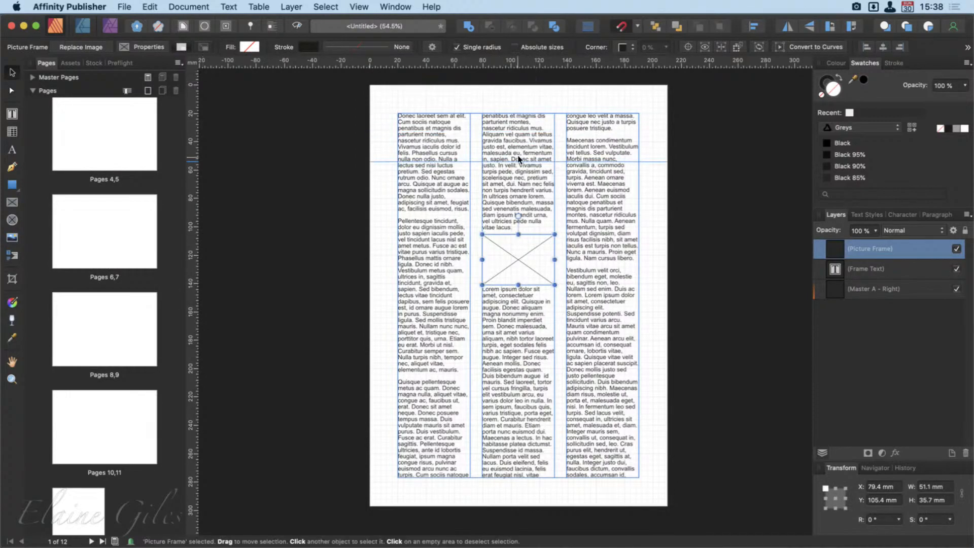
scroll(537, 141, "up", 4)
scroll(537, 142, "up", 4)
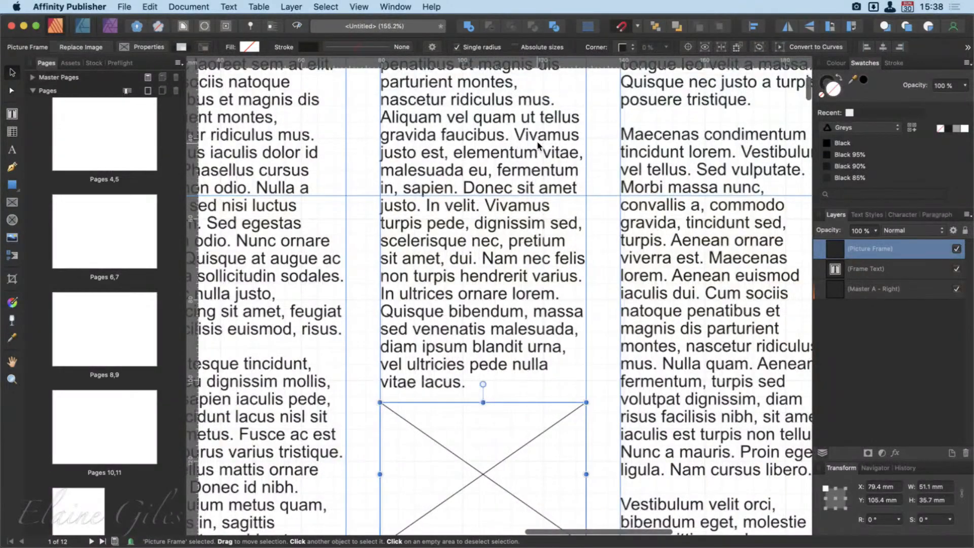
scroll(485, 210, "left", 4)
scroll(485, 209, "up", 3)
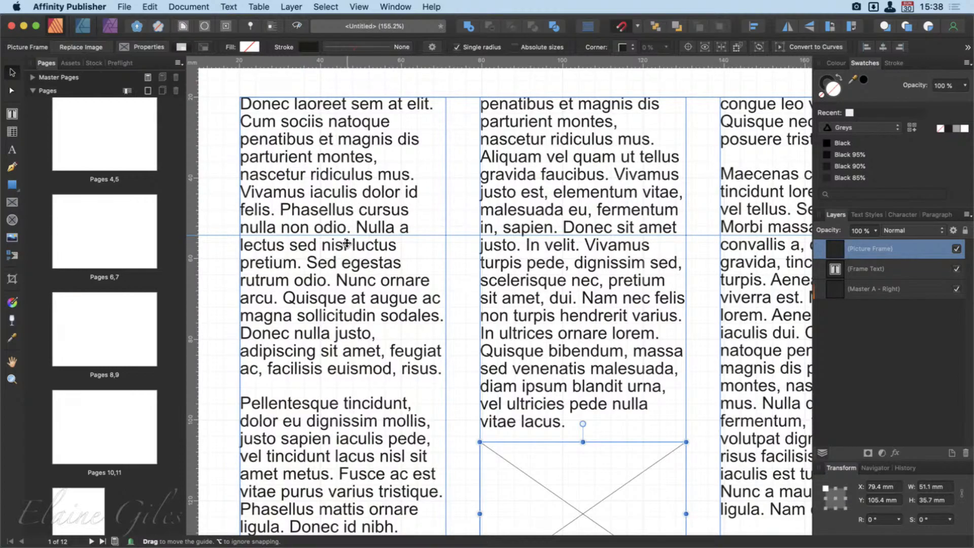
left_click_drag(347, 237, 348, 222)
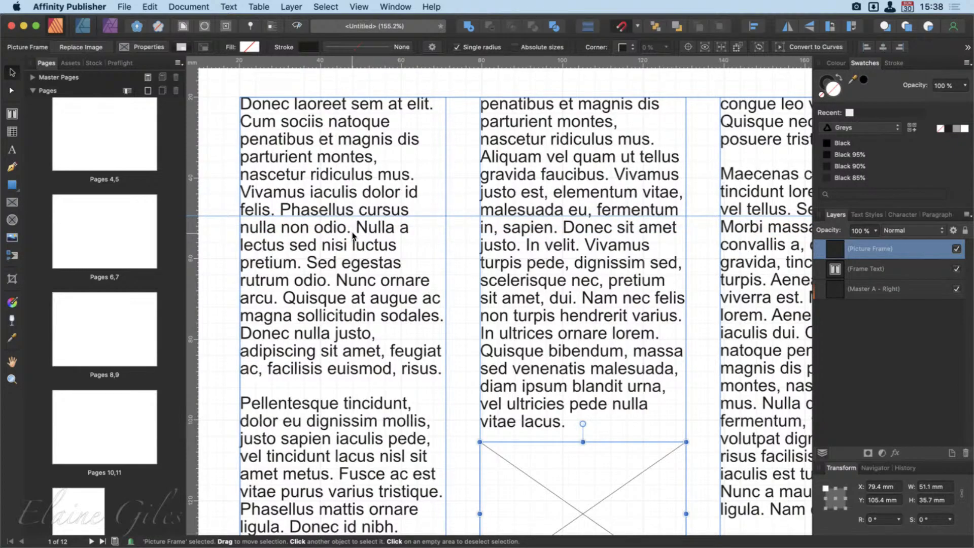
Step: Insert the line "Heading" above the first paragraph, separated from it by a blank line
left_click(280, 106)
key("t")
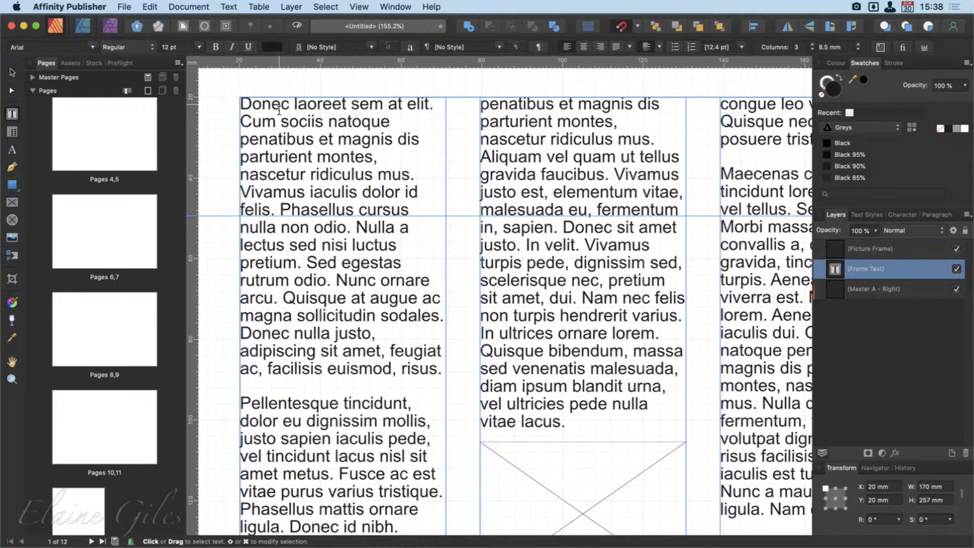
key("Return")
key("Return")
type("Heading")
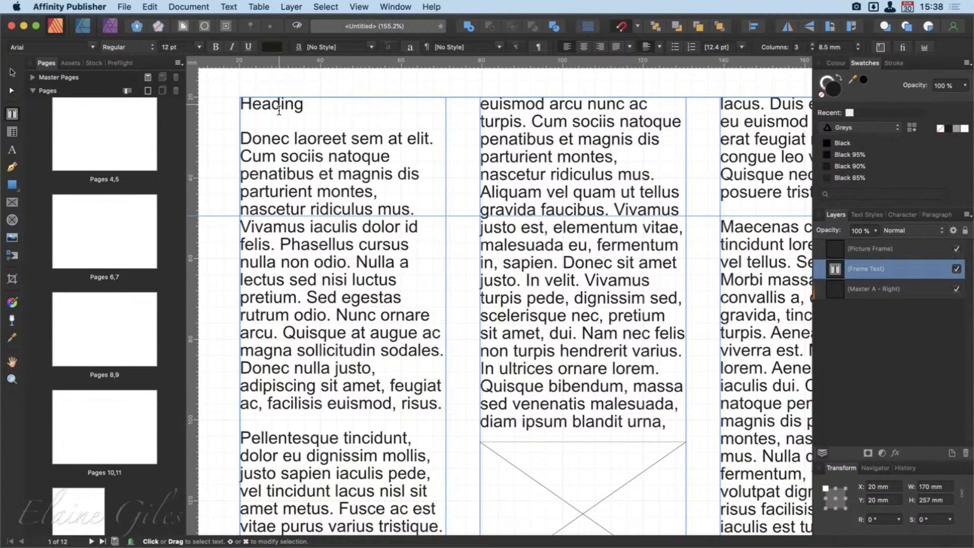
Step: Set the font size of the word "Heading" above the first paragraph to 20 pt
double_click(279, 110)
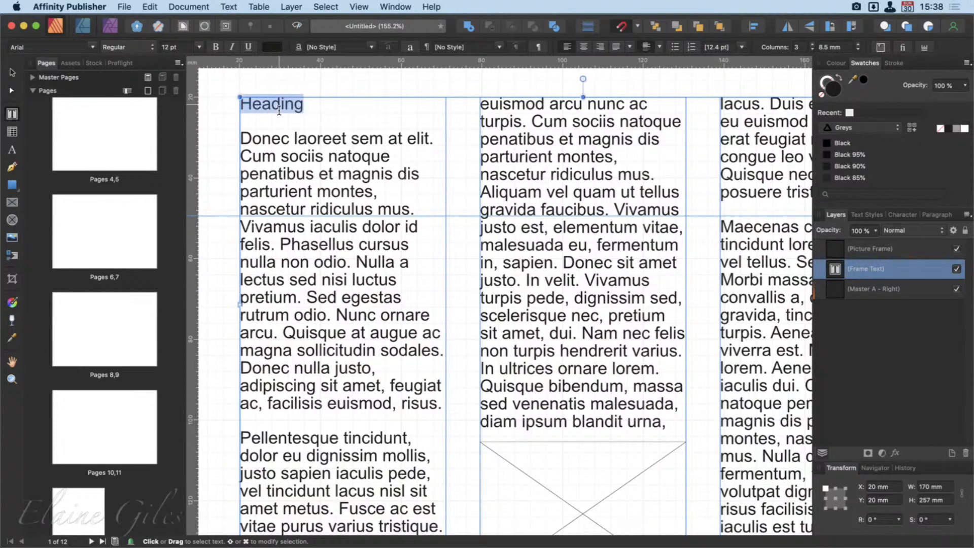
left_click(198, 49)
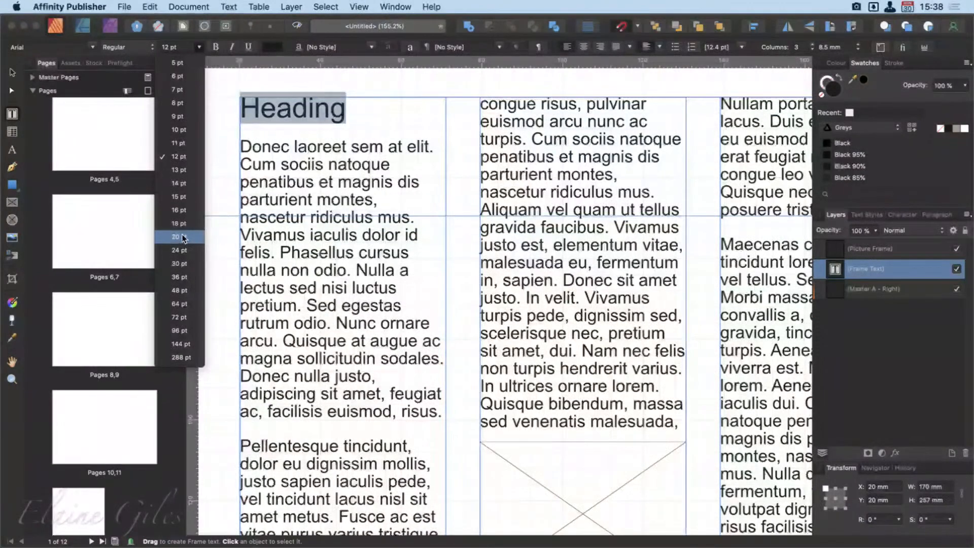
left_click(183, 238)
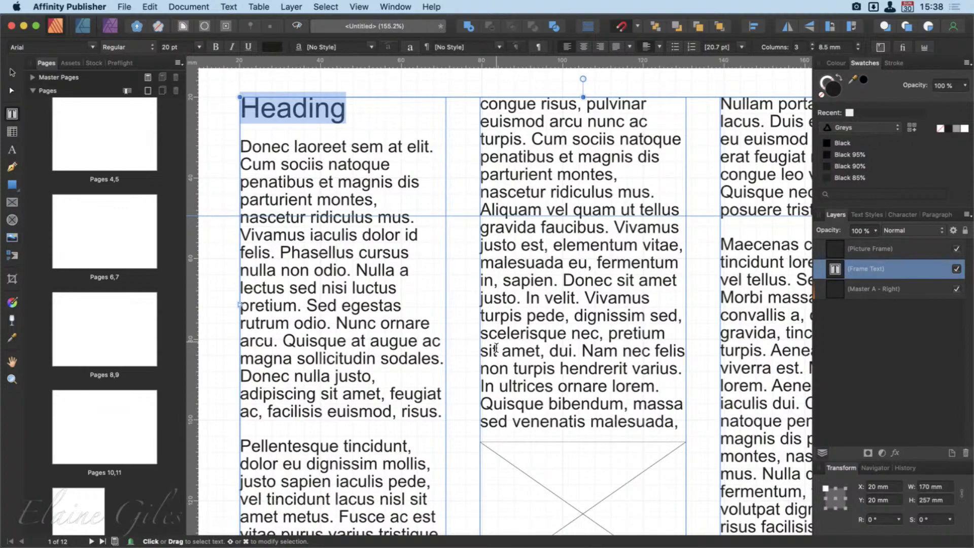
Step: Try a leading of 5 pt on the whole text frame
left_click(11, 73)
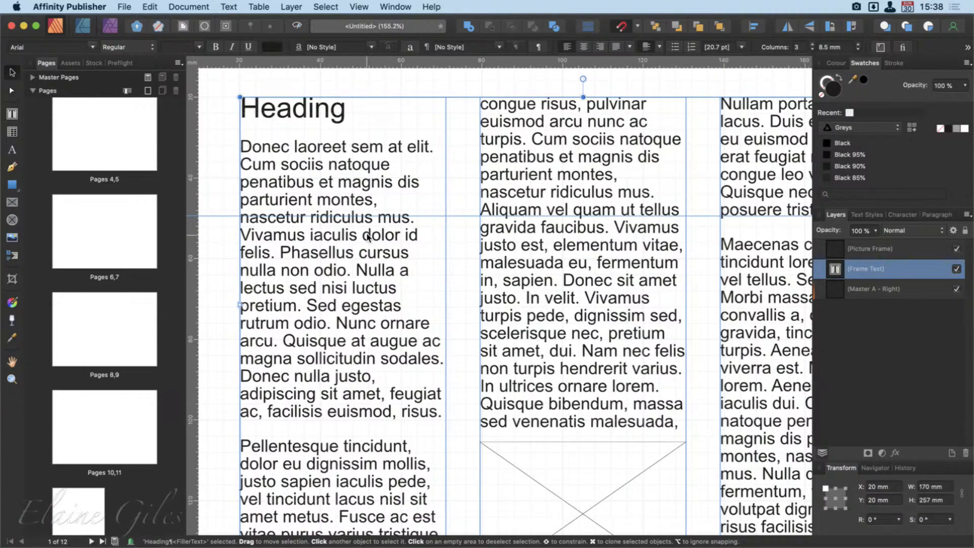
left_click(740, 47)
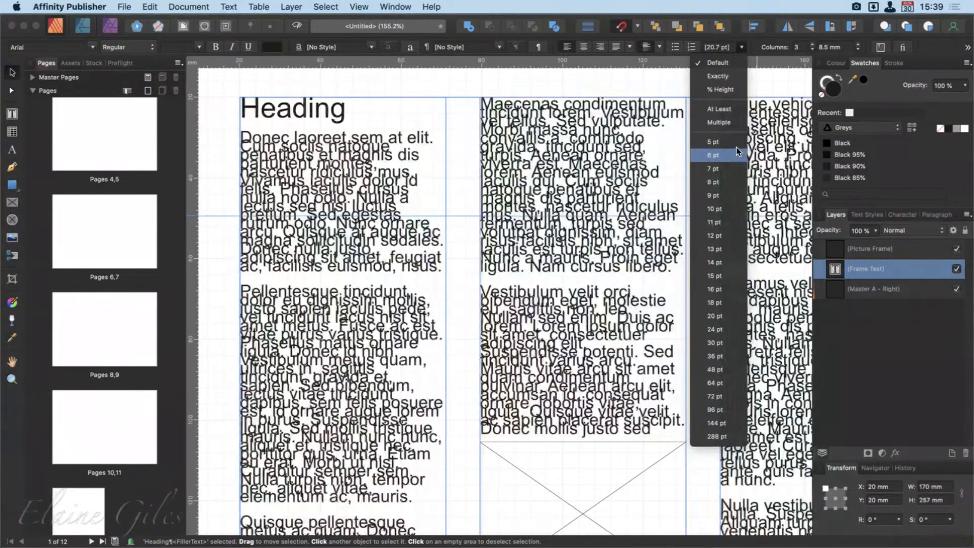
left_click(735, 142)
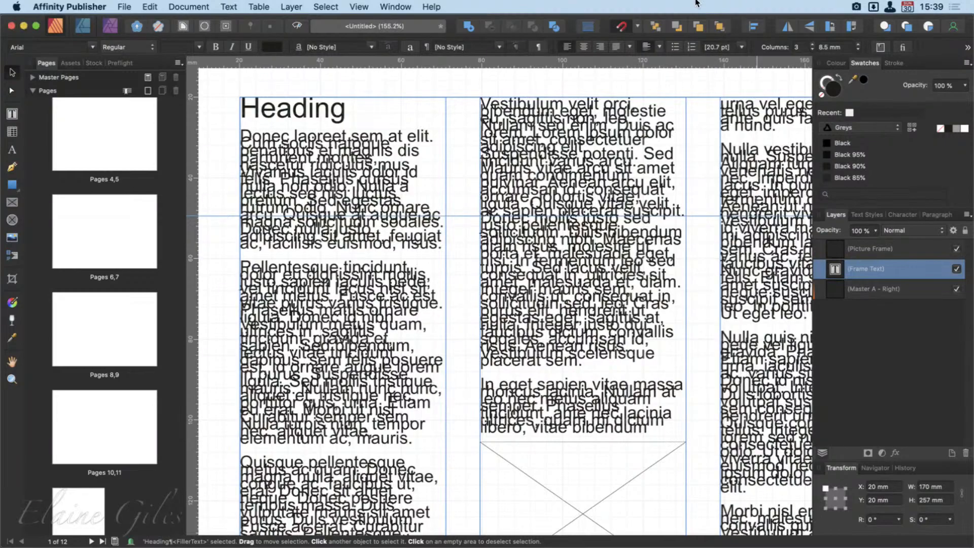
left_click(738, 47)
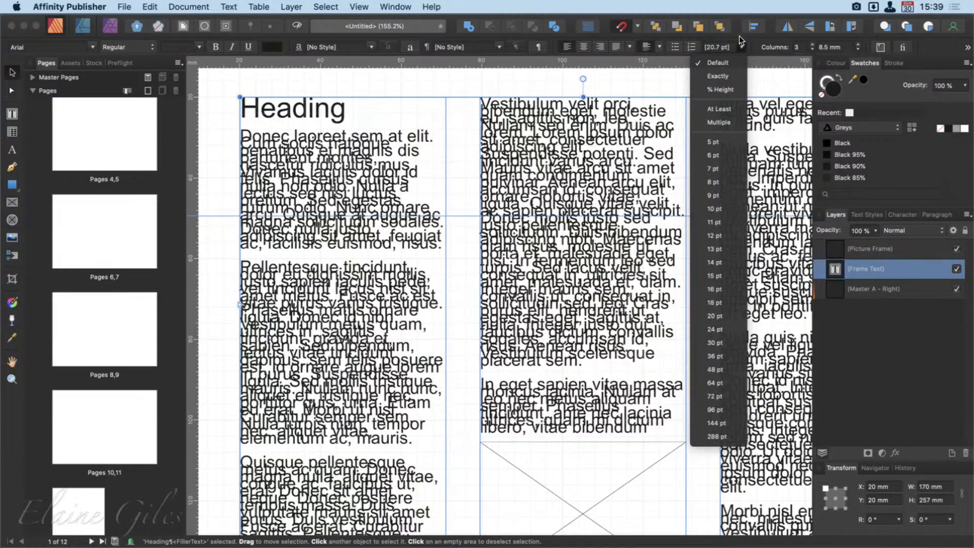
left_click(728, 3)
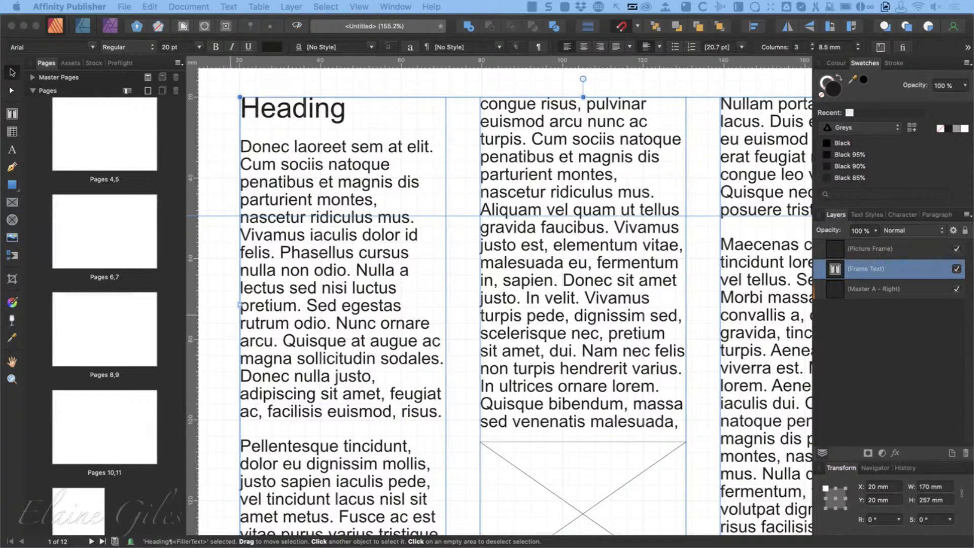
Step: Enable the document's baseline grid and position its settings dialog clear of the text columns
left_click(442, 90)
left_click(358, 5)
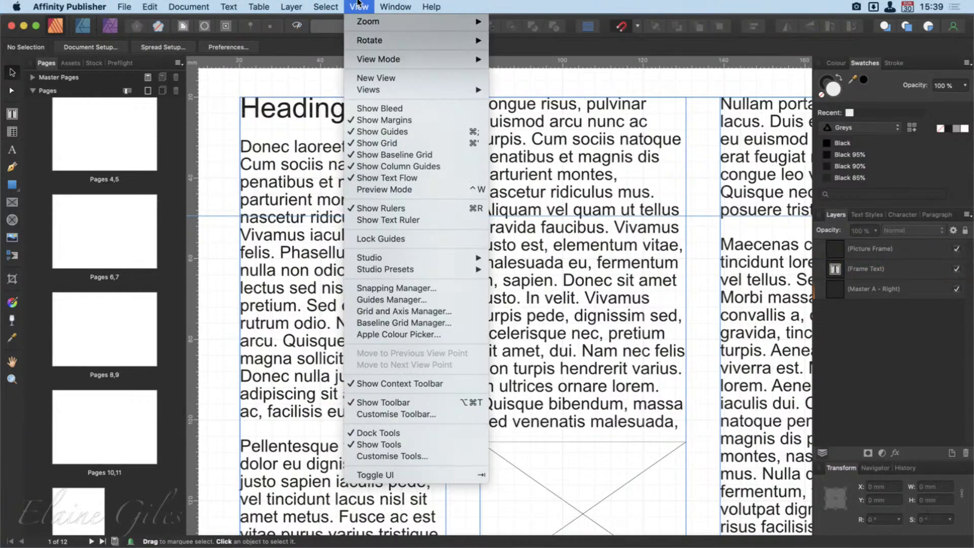
left_click(388, 323)
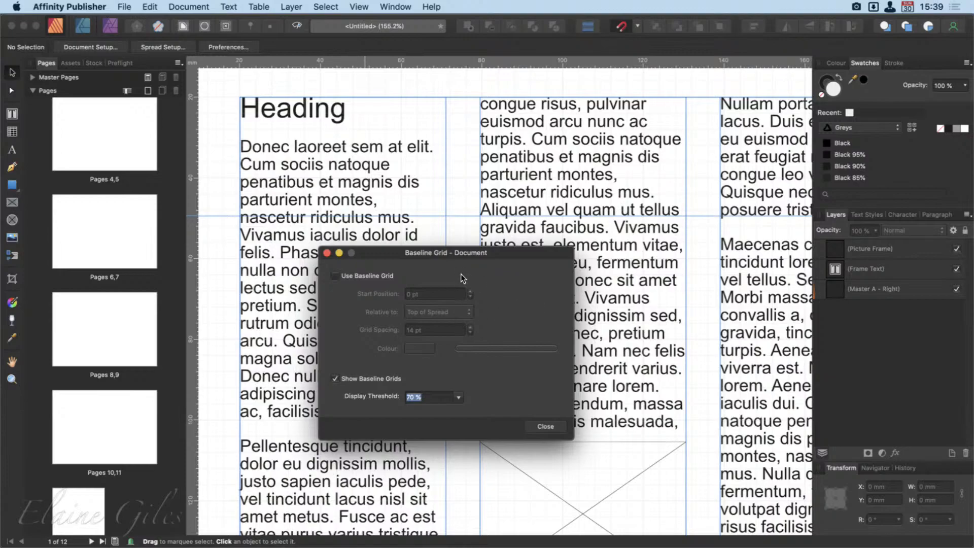
left_click(336, 275)
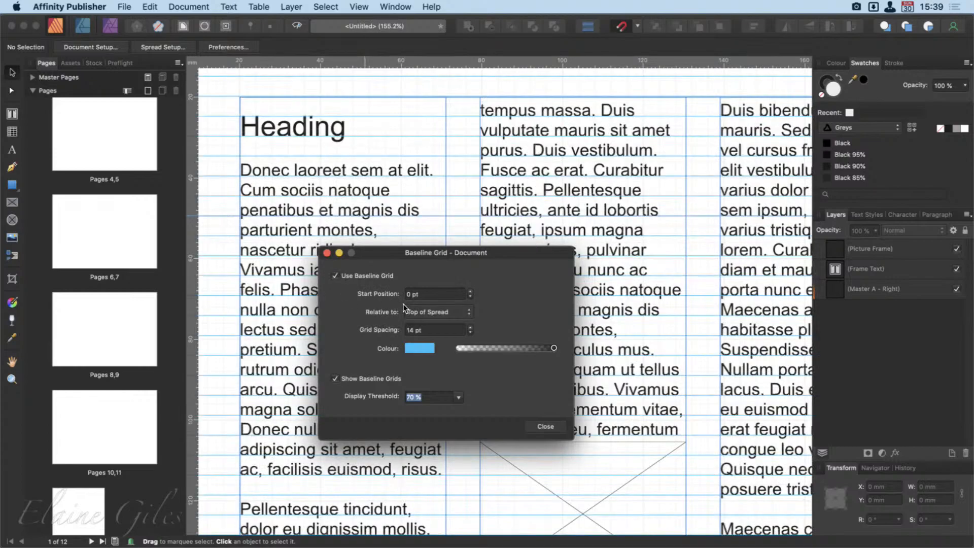
left_click_drag(523, 254, 221, 314)
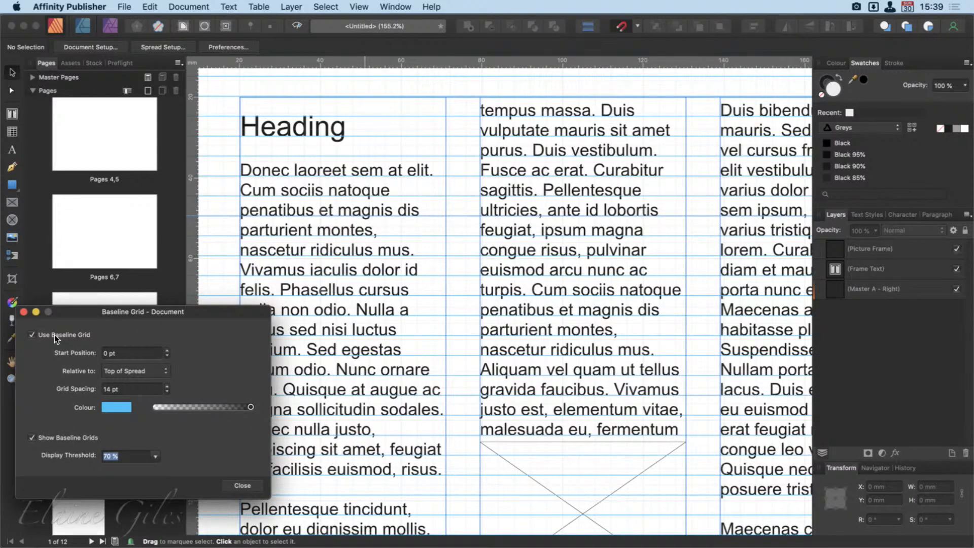
left_click_drag(86, 311, 79, 344)
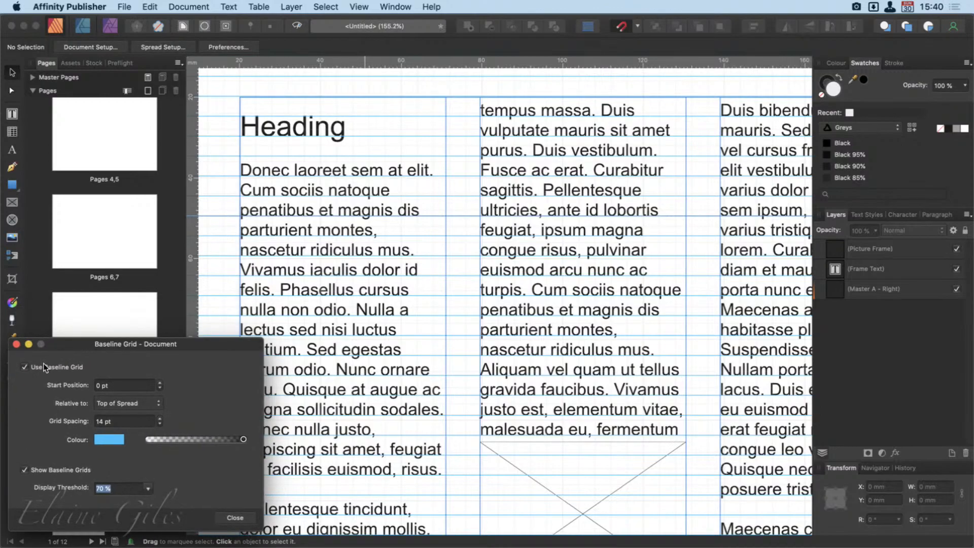
Step: Switch the baseline grid off and on again twice to compare the line alignment across the columns
left_click(42, 366)
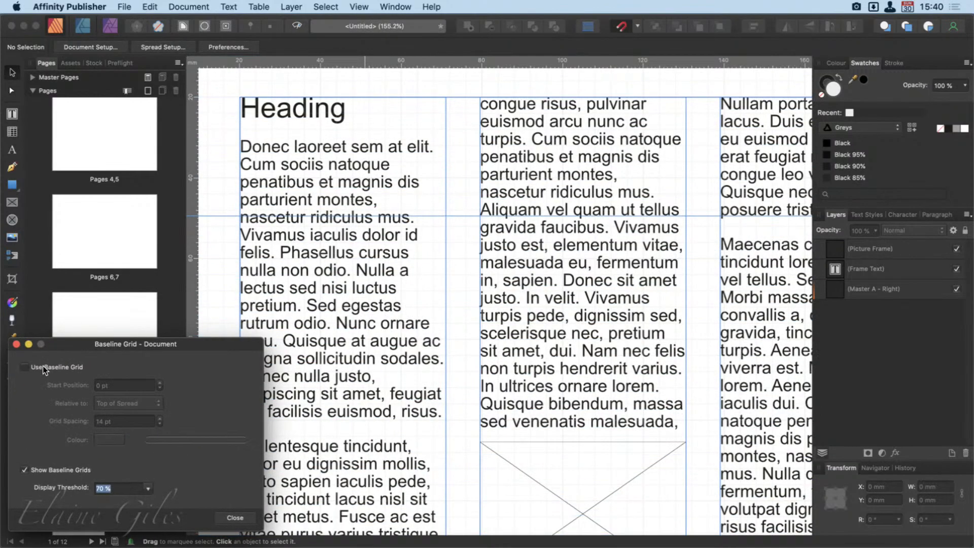
left_click(43, 366)
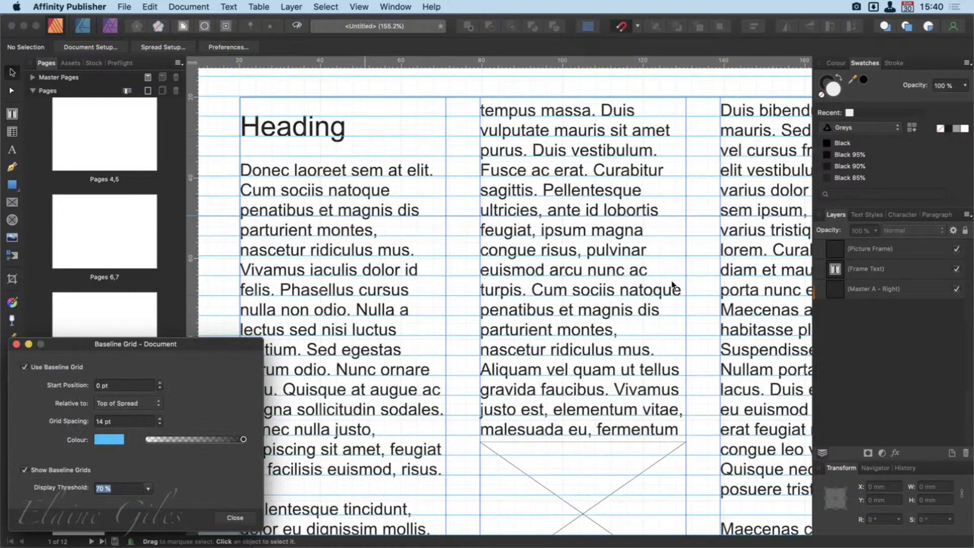
left_click(50, 368)
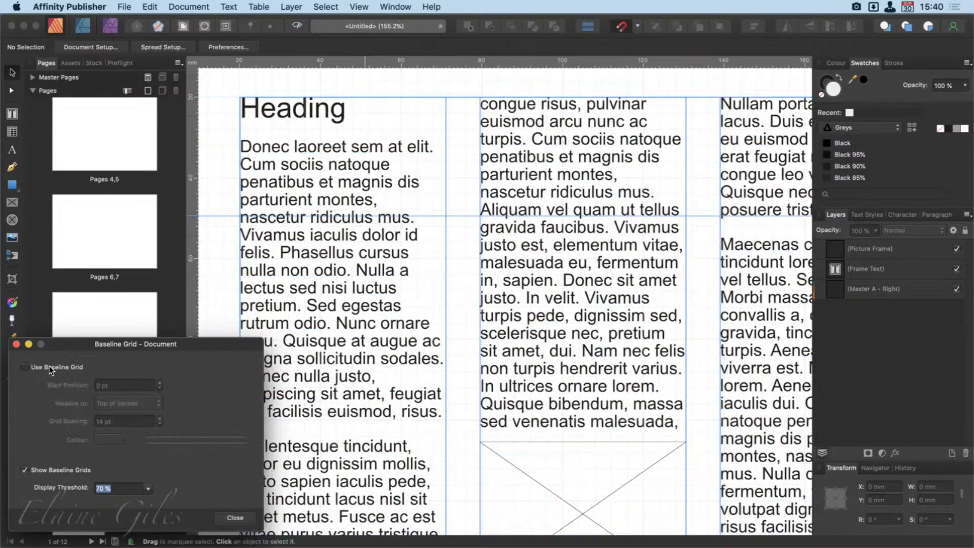
left_click(50, 368)
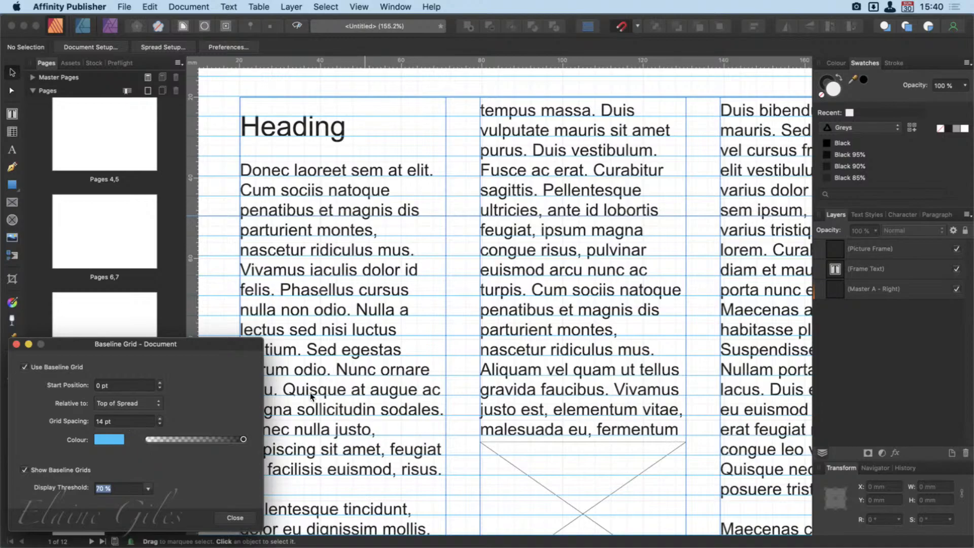
Step: Set the document's baseline grid spacing to 16 pt
left_click(161, 418)
left_click(161, 418)
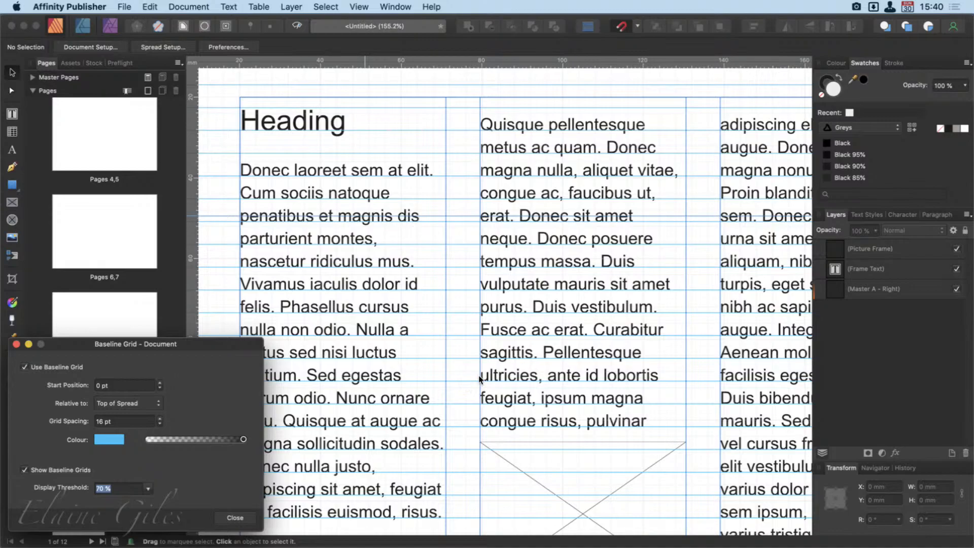
scroll(480, 377, "down", 5)
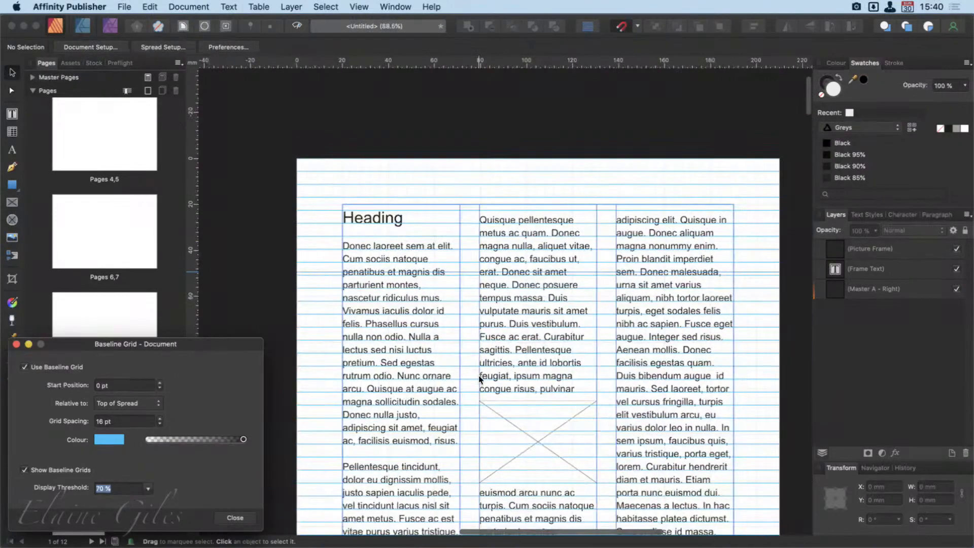
scroll(479, 378, "down", 2)
scroll(479, 377, "down", 4)
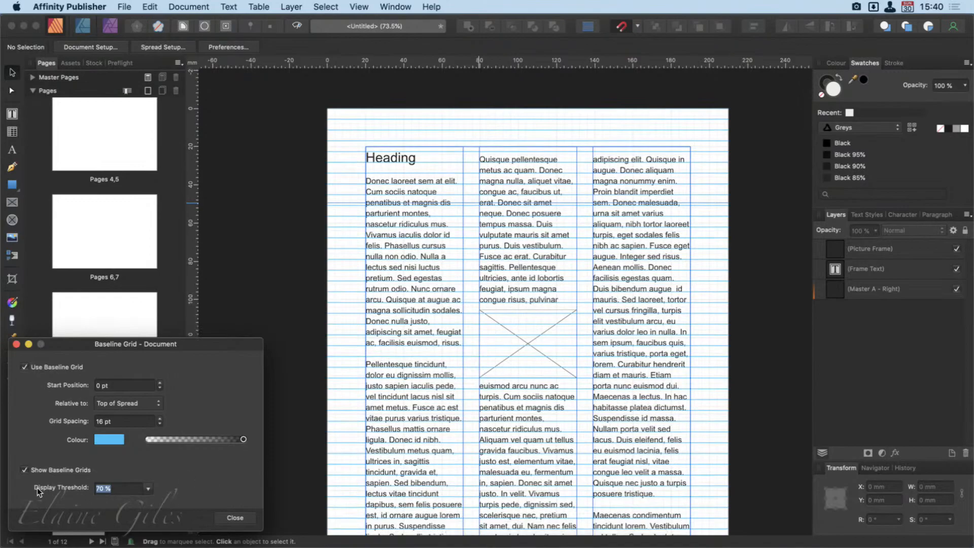
scroll(537, 421, "down", 2)
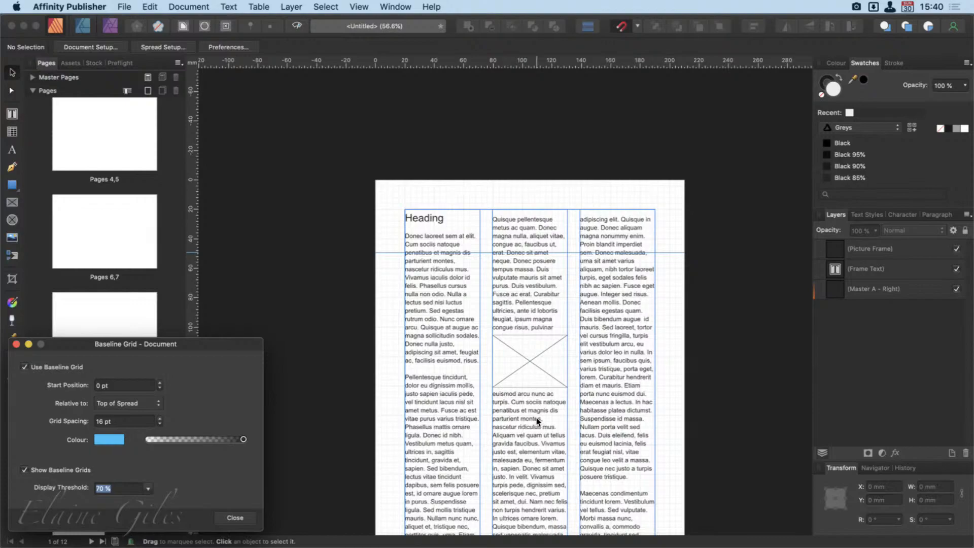
scroll(538, 421, "up", 2)
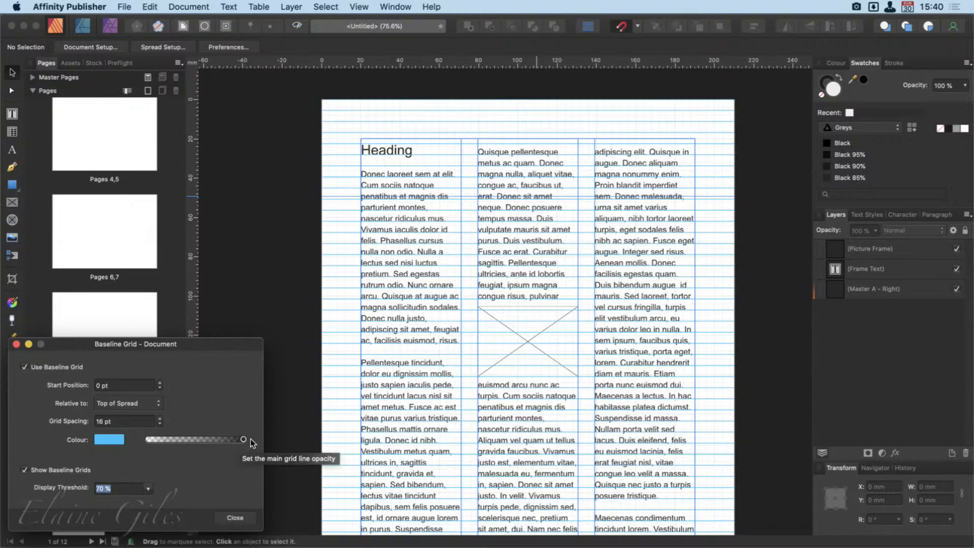
Step: Lower the opacity of the baseline grid lines to make them fainter, and close the grid settings
left_click_drag(245, 439, 204, 437)
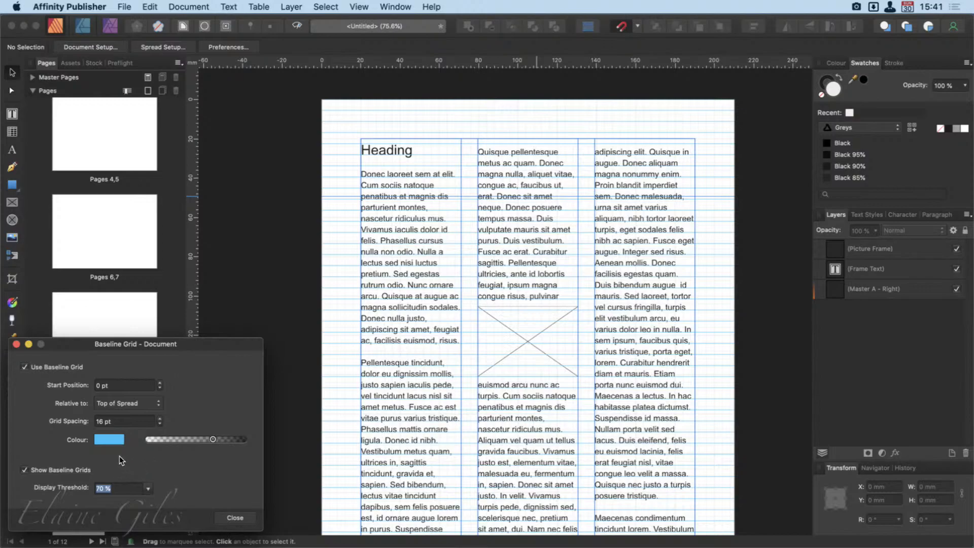
left_click(115, 440)
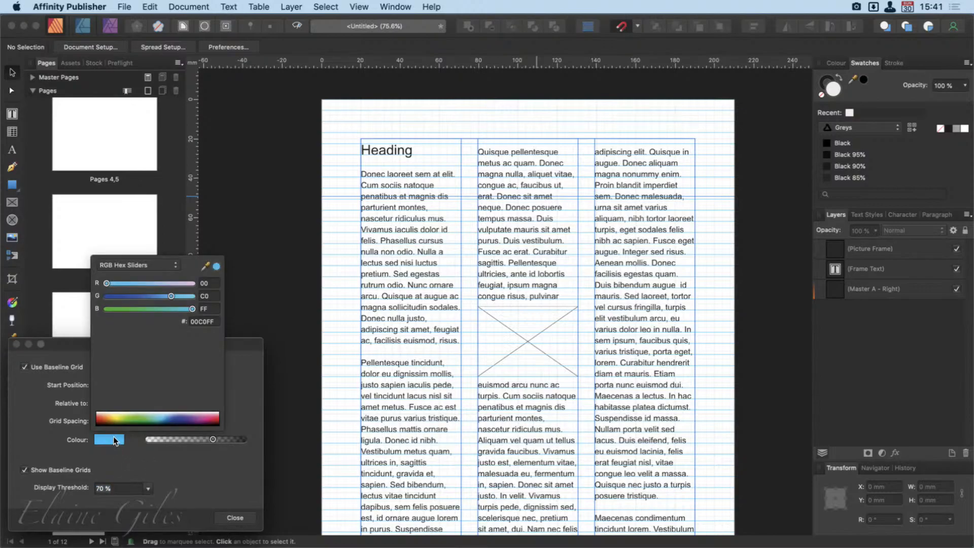
left_click(188, 470)
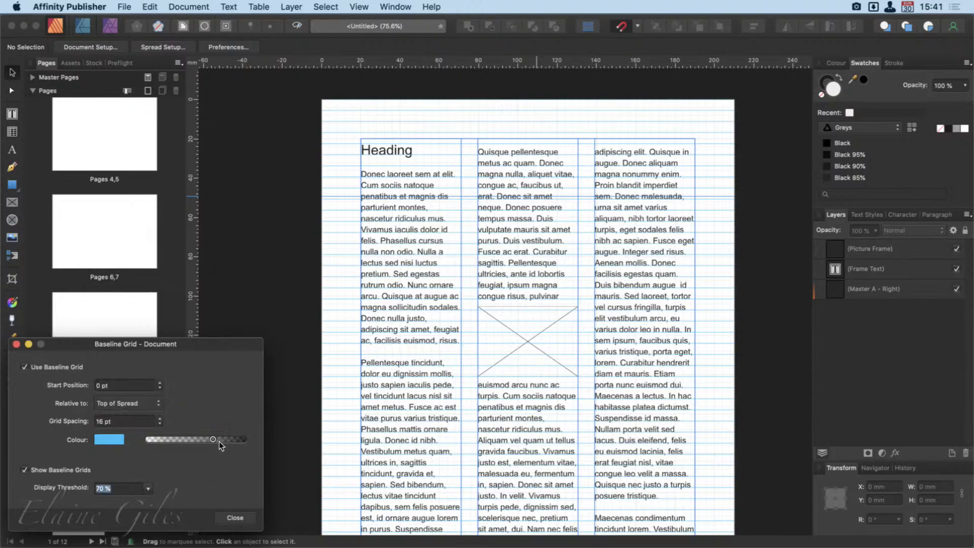
mouse_move(215, 440)
left_mouse_down()
mouse_move(187, 441)
mouse_move(206, 442)
left_mouse_up()
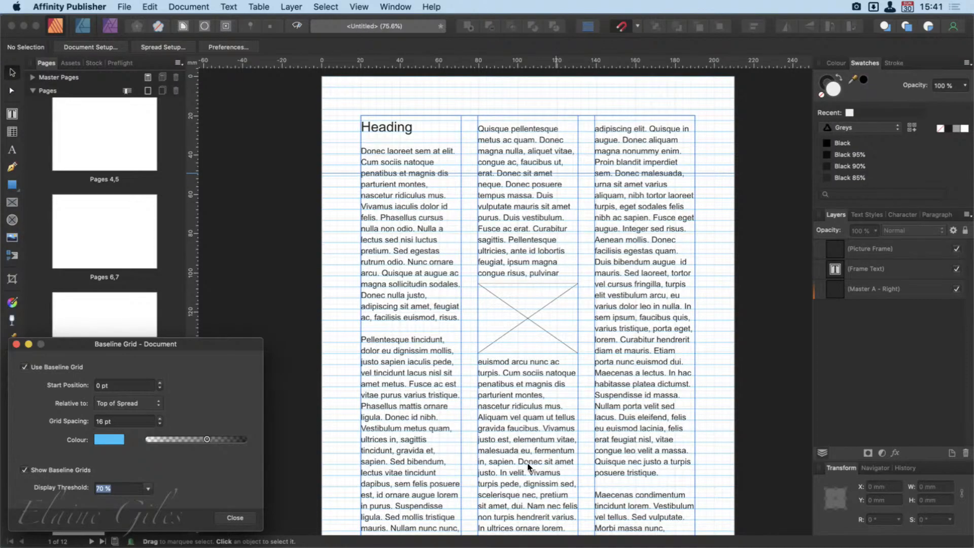
scroll(527, 466, "down", 3)
scroll(519, 451, "down", 2)
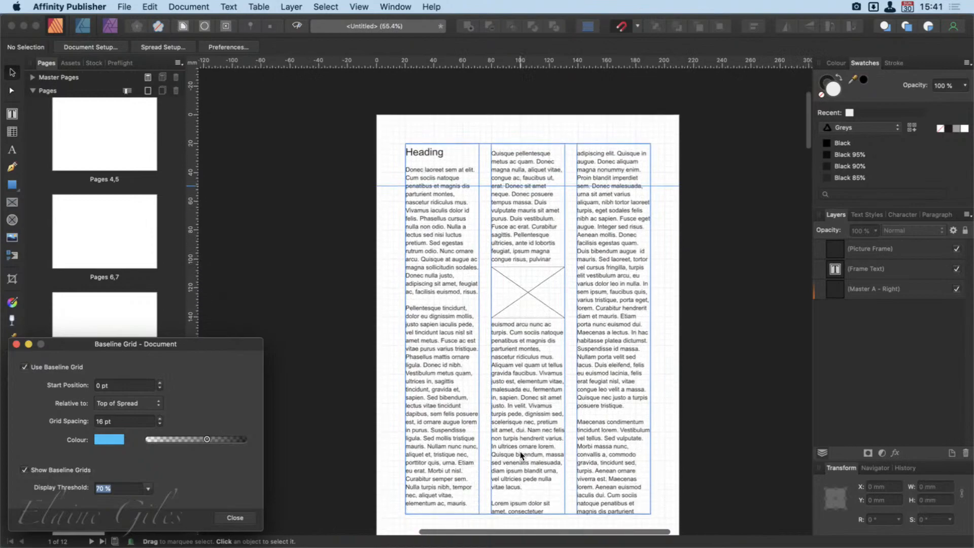
scroll(519, 451, "down", 2)
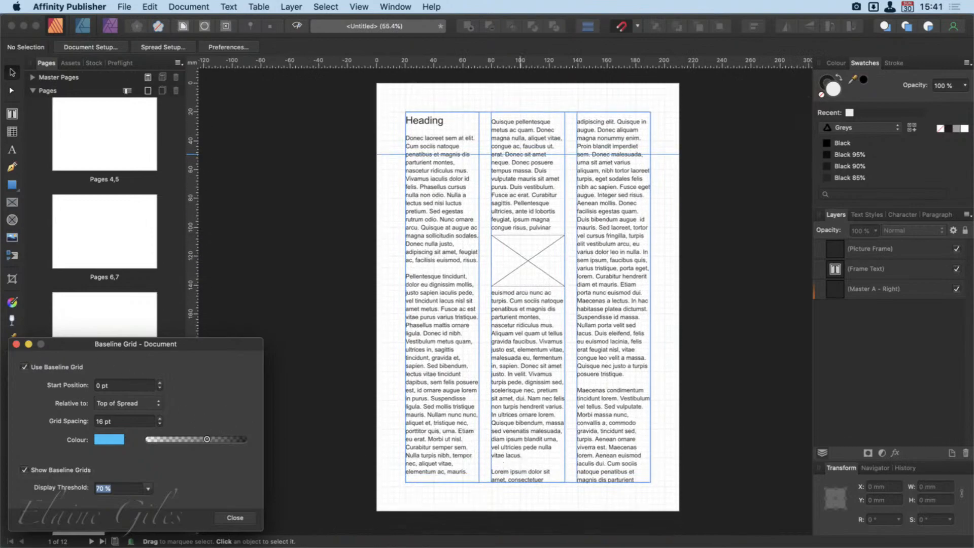
left_click(16, 344)
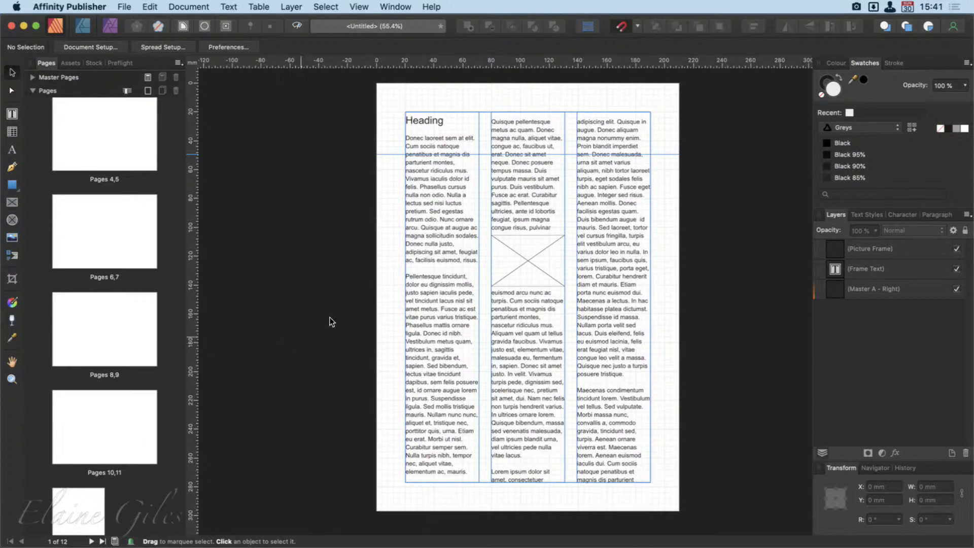
Step: Select the three-column text frame and switch the text styles from a hierarchical to a flat list
left_click(589, 216)
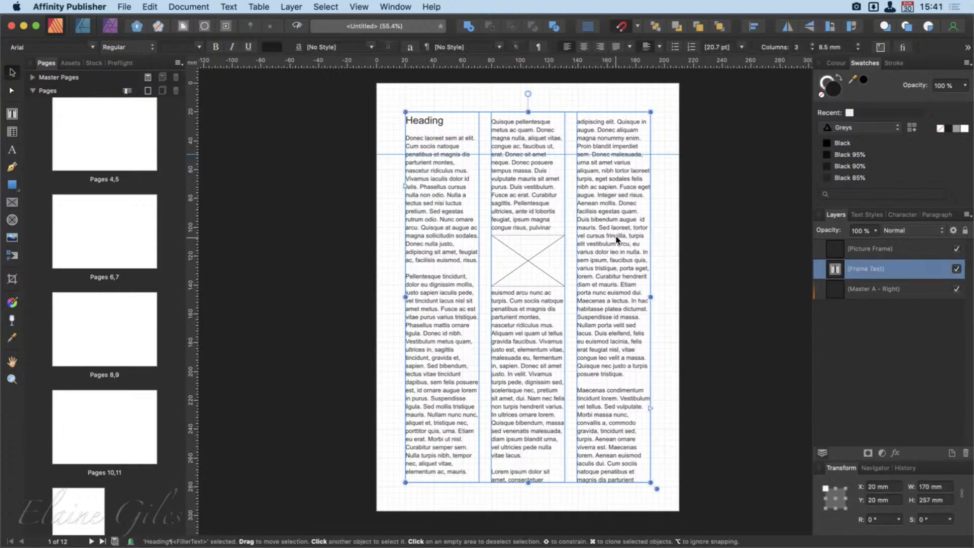
left_click(864, 214)
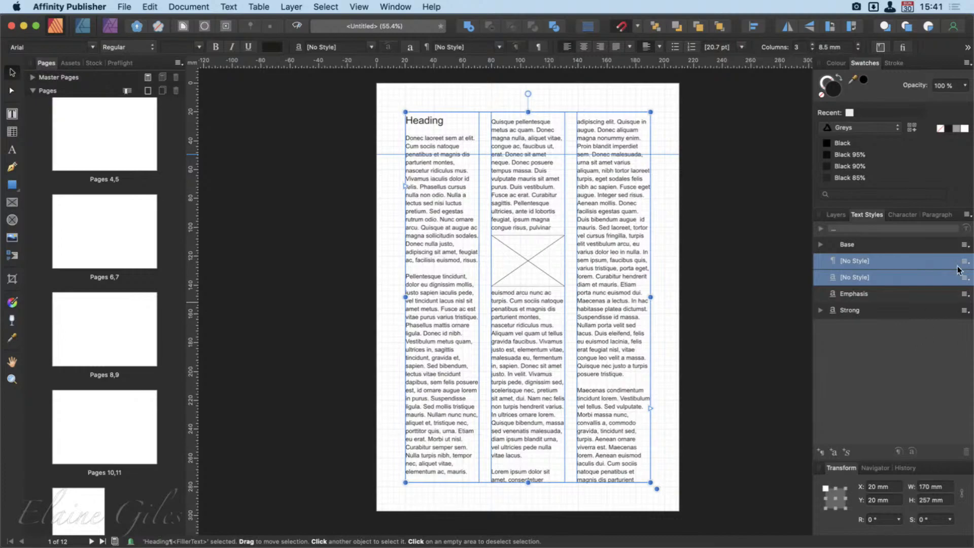
left_click(966, 215)
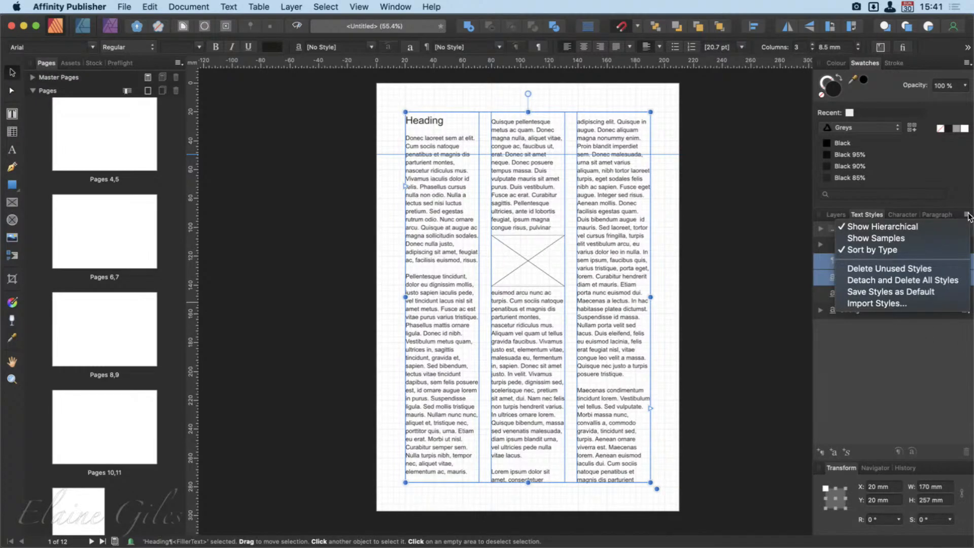
left_click(936, 230)
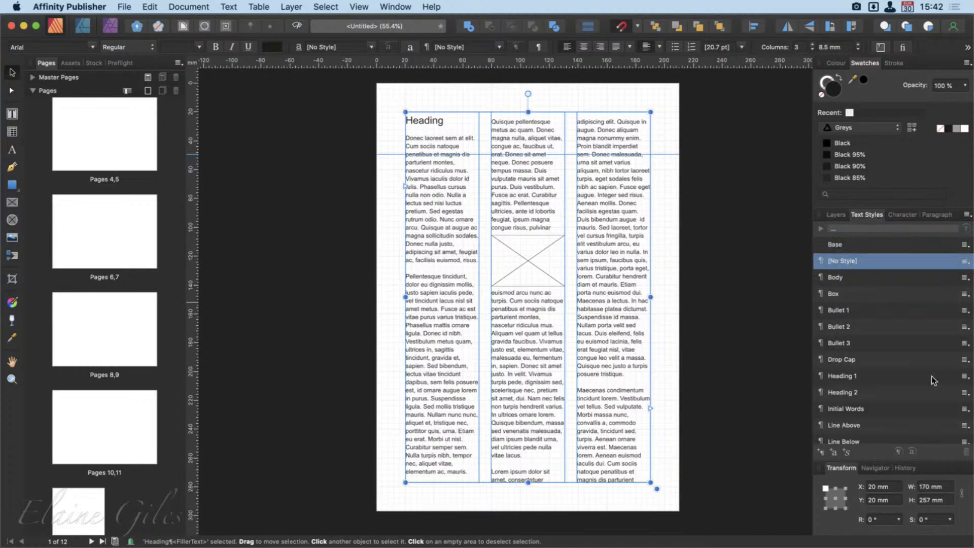
scroll(934, 398, "down", 4)
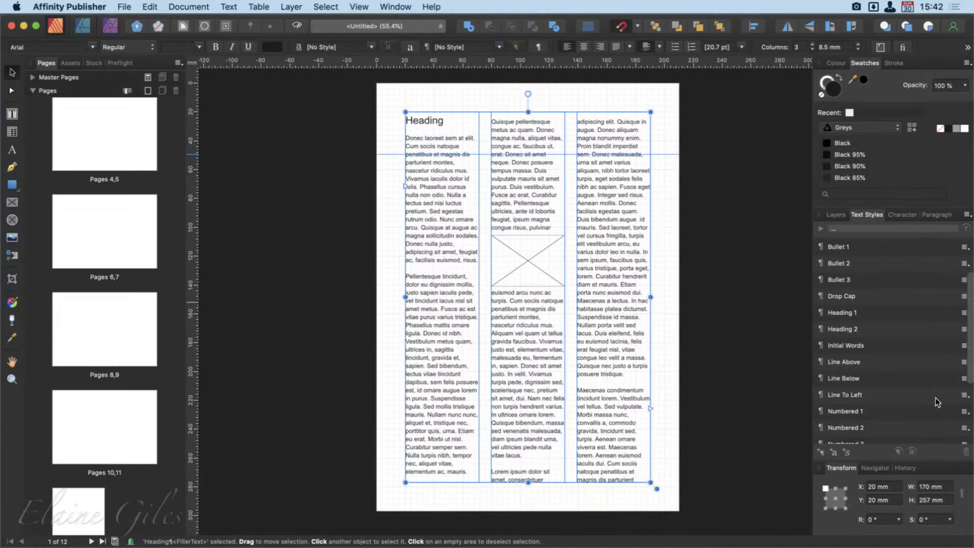
scroll(937, 402, "up", 4)
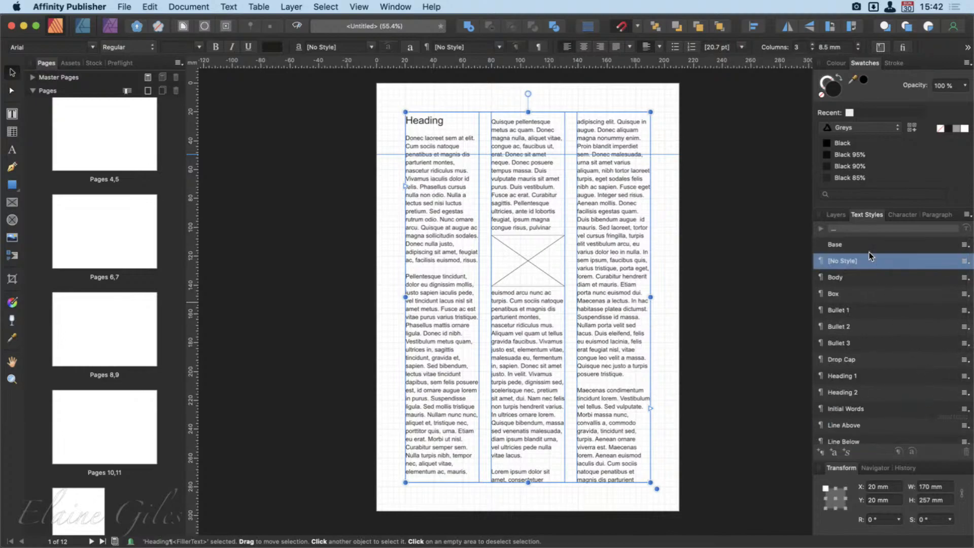
Step: Review the flat text style list, switch it back to the hierarchical view and expand the Base group
scroll(872, 345, "down", 10)
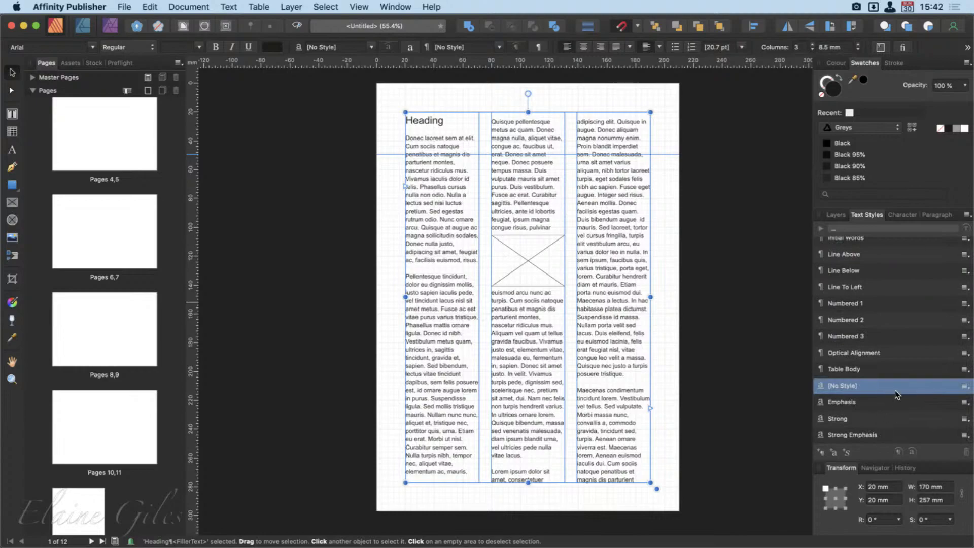
scroll(895, 390, "up", 10)
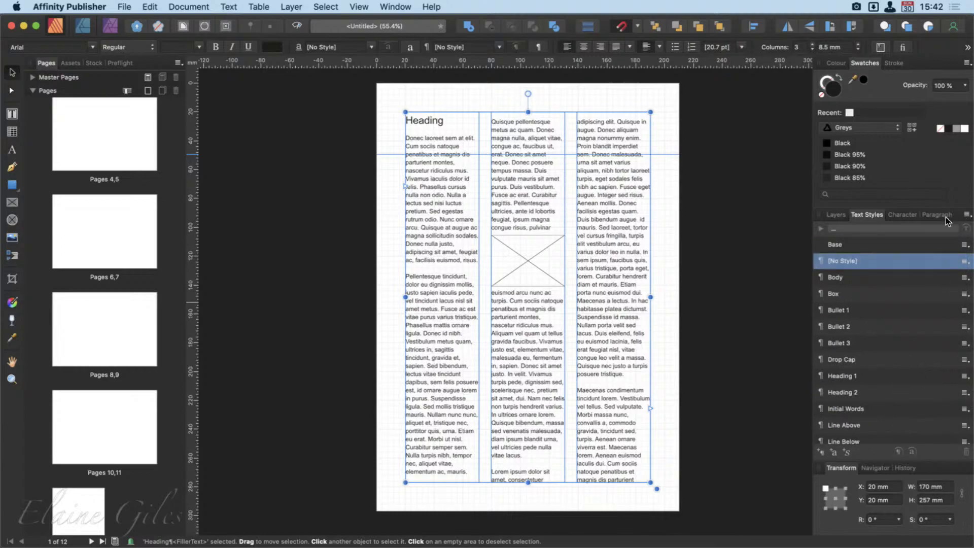
left_click(966, 215)
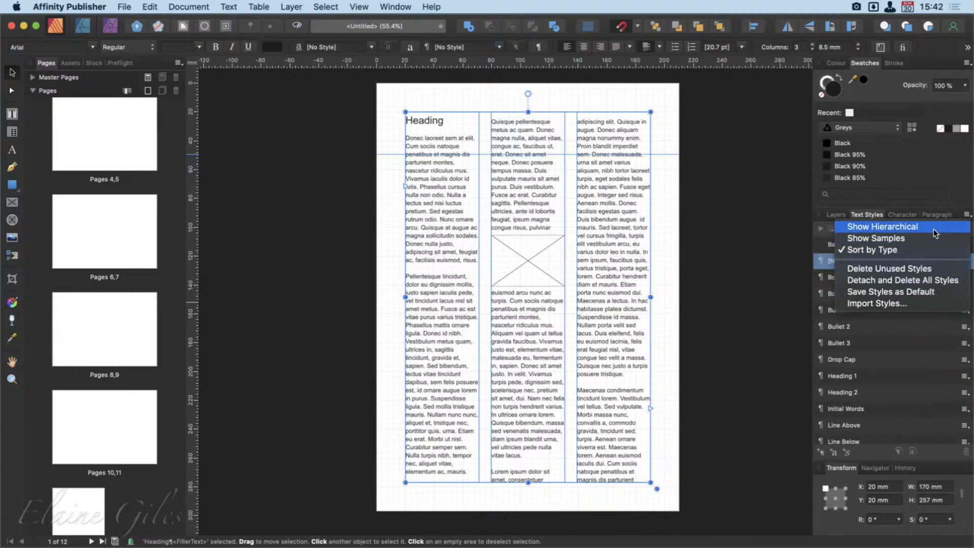
left_click(933, 229)
left_click(820, 244)
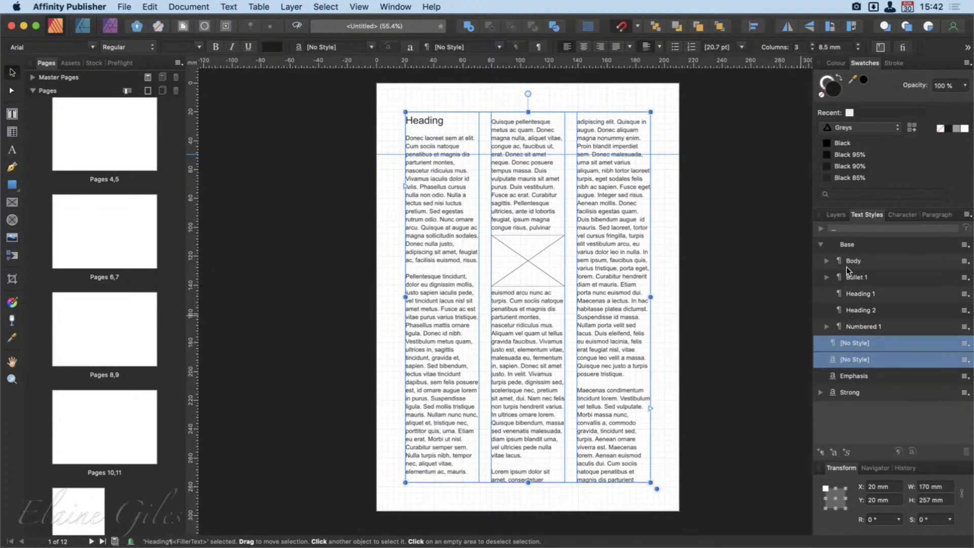
Step: Edit the Base text style, review its settings and set its font family to Avenir
right_click(867, 247)
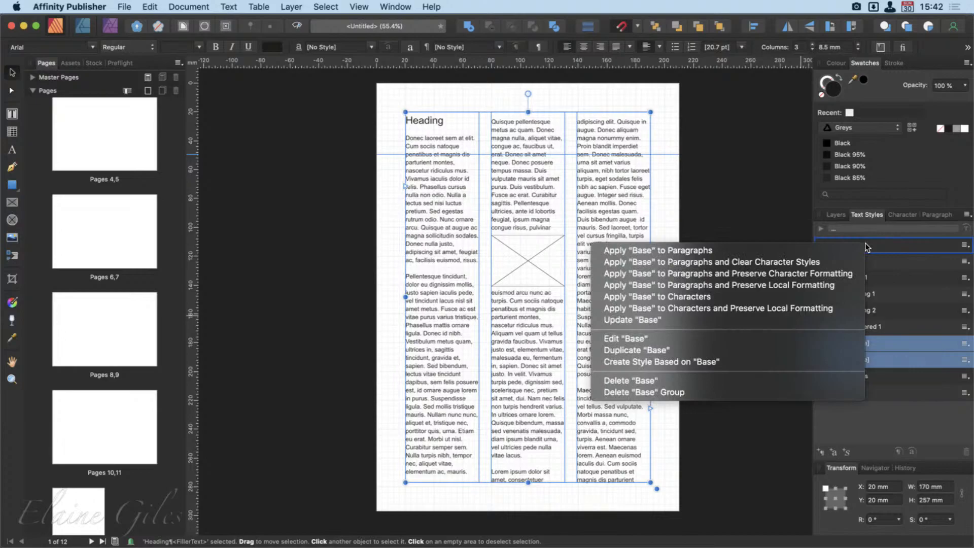
left_click(655, 337)
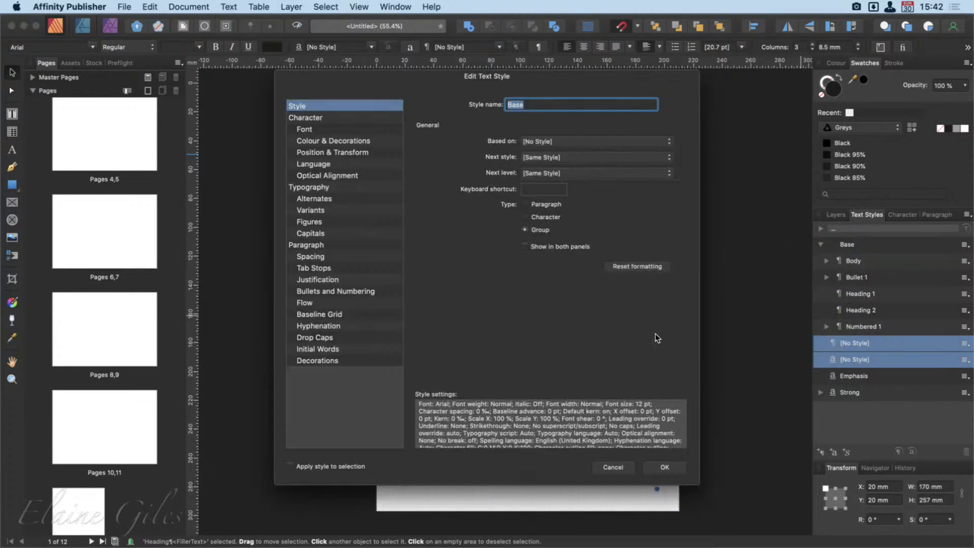
left_click(325, 118)
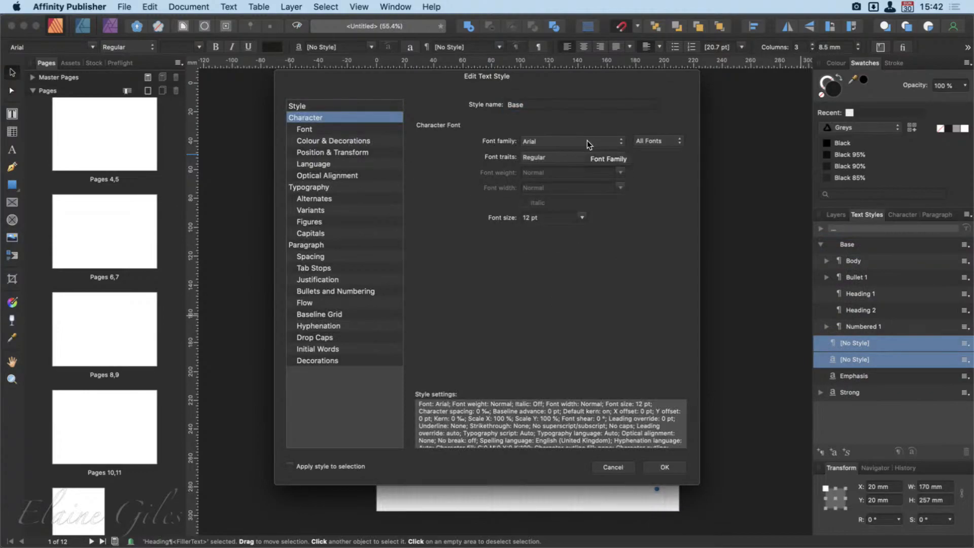
scroll(638, 433, "down", 1)
scroll(638, 432, "down", 5)
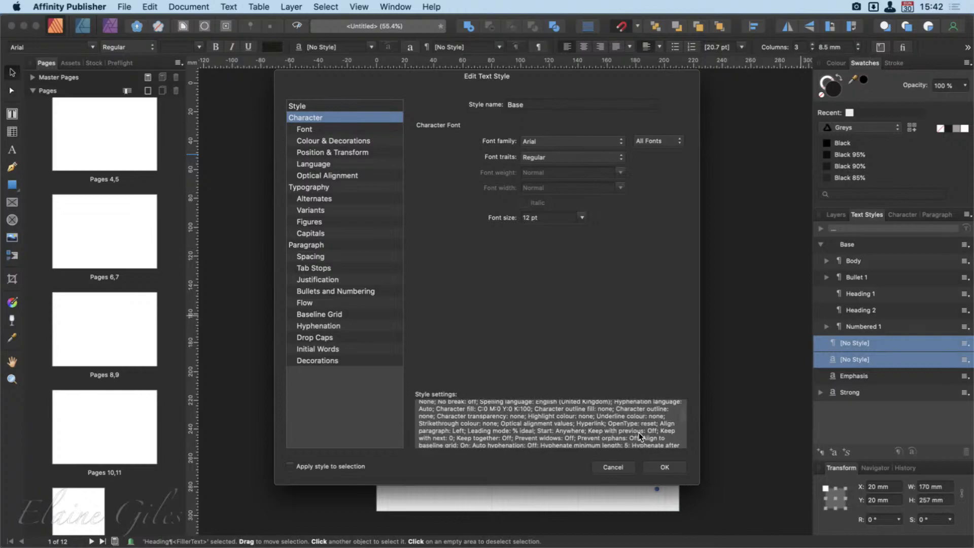
scroll(638, 432, "down", 4)
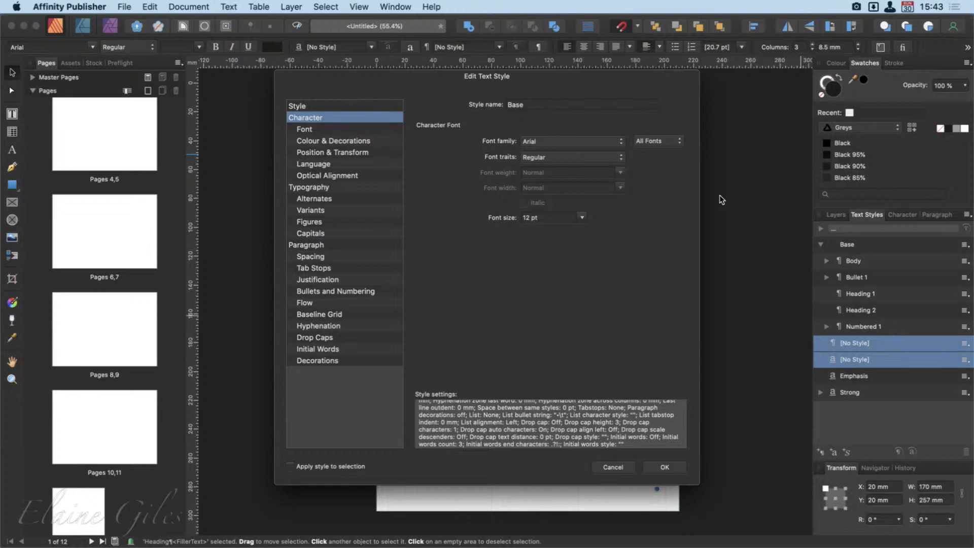
left_click(622, 141)
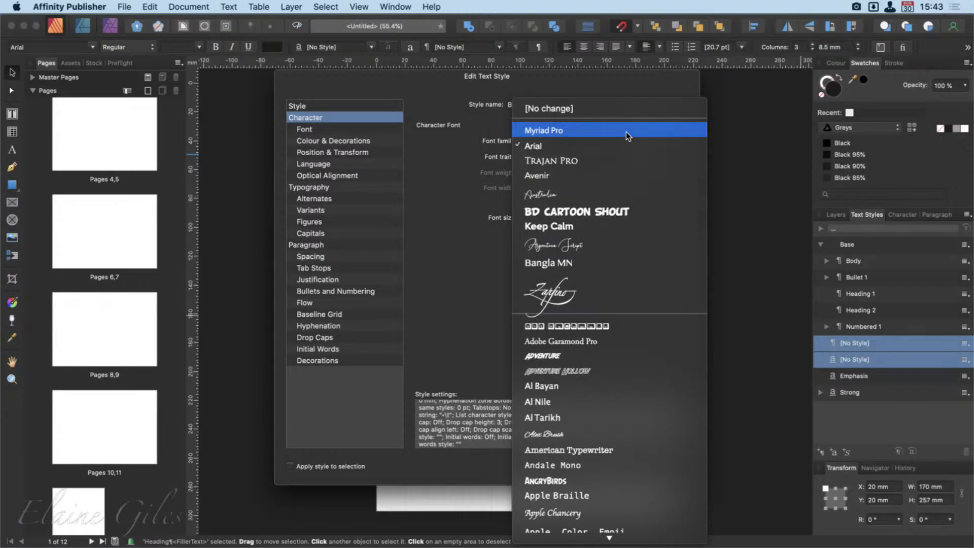
left_click(619, 174)
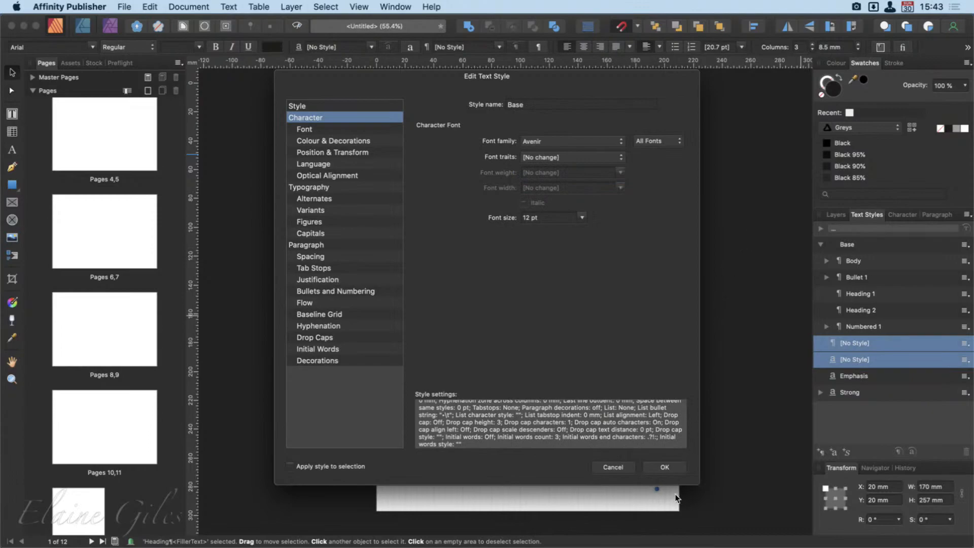
left_click(673, 471)
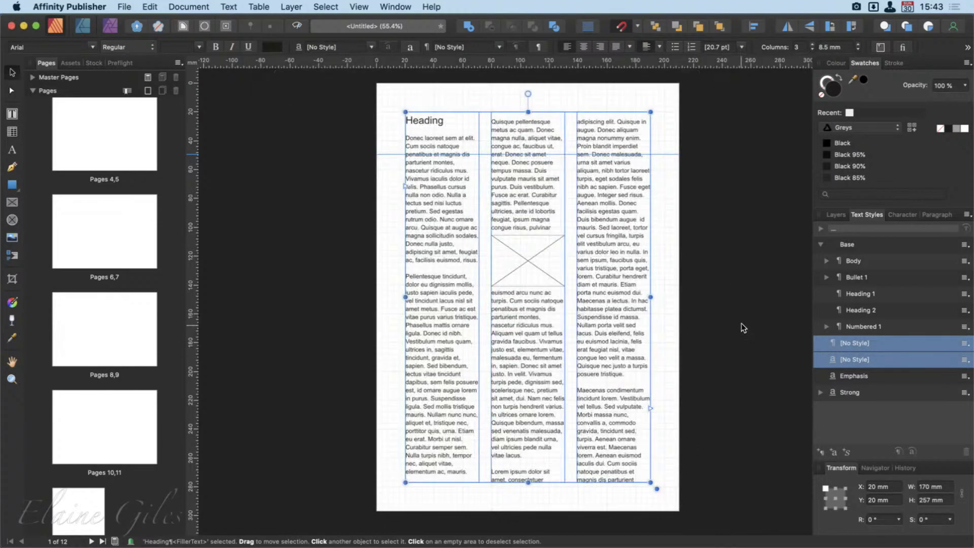
Step: Apply the Body style to all text in the three-column frame and Heading 1 to its heading line
double_click(460, 174)
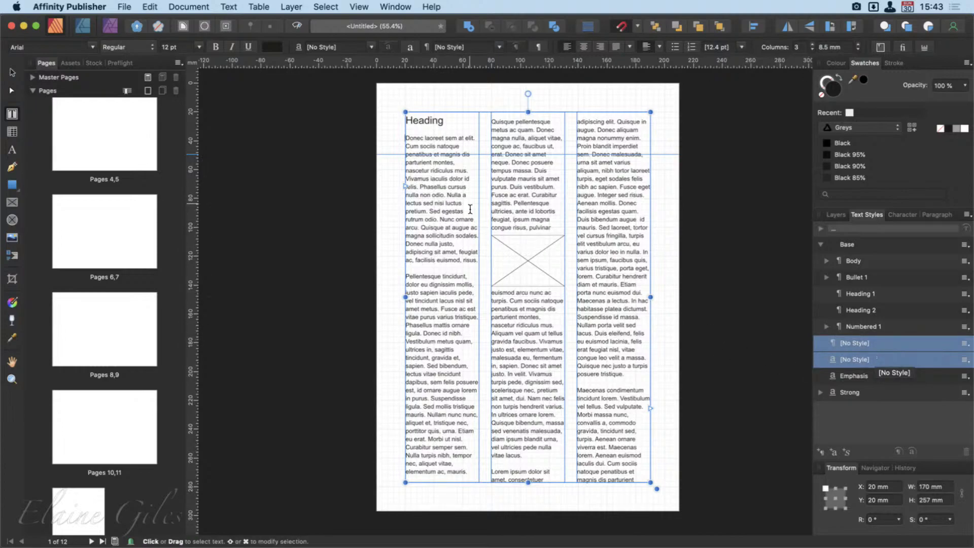
key("super+a")
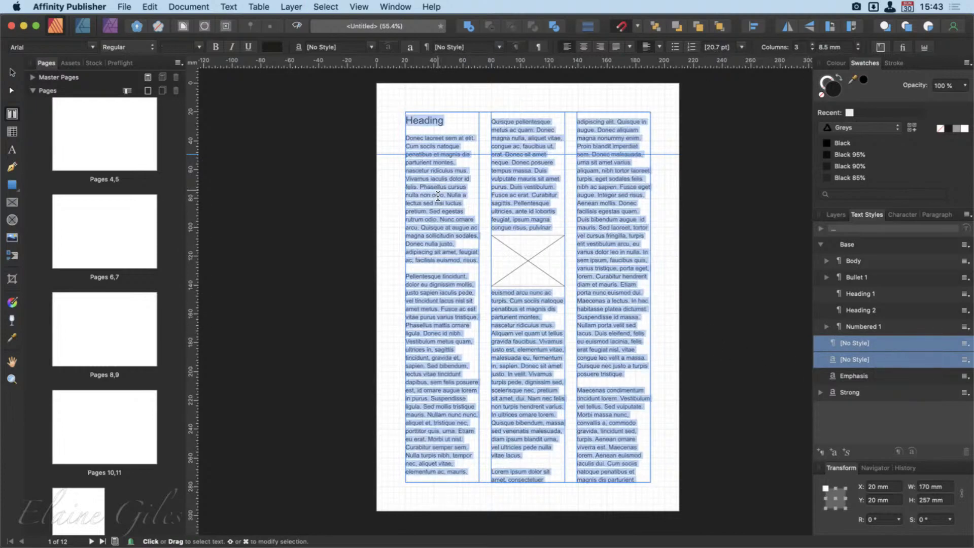
left_click(861, 261)
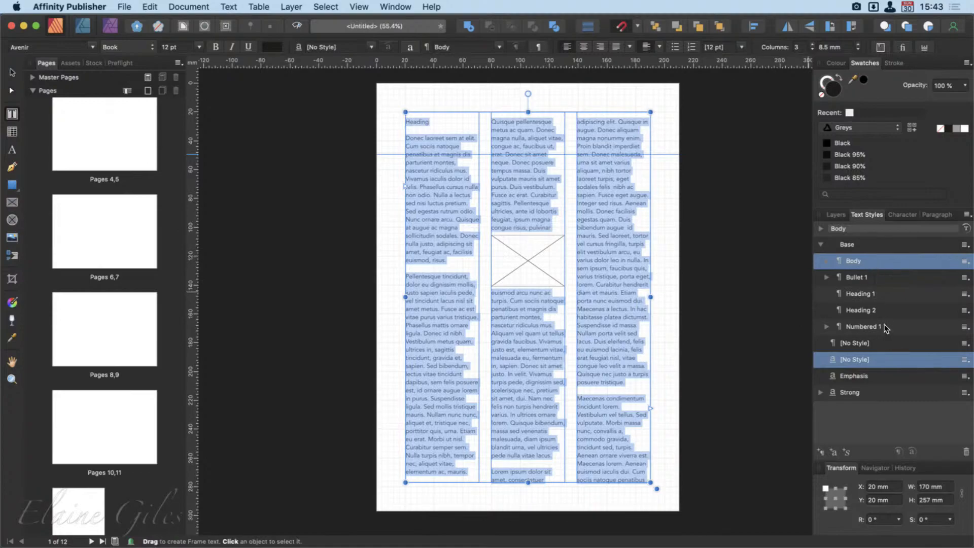
left_click(425, 129)
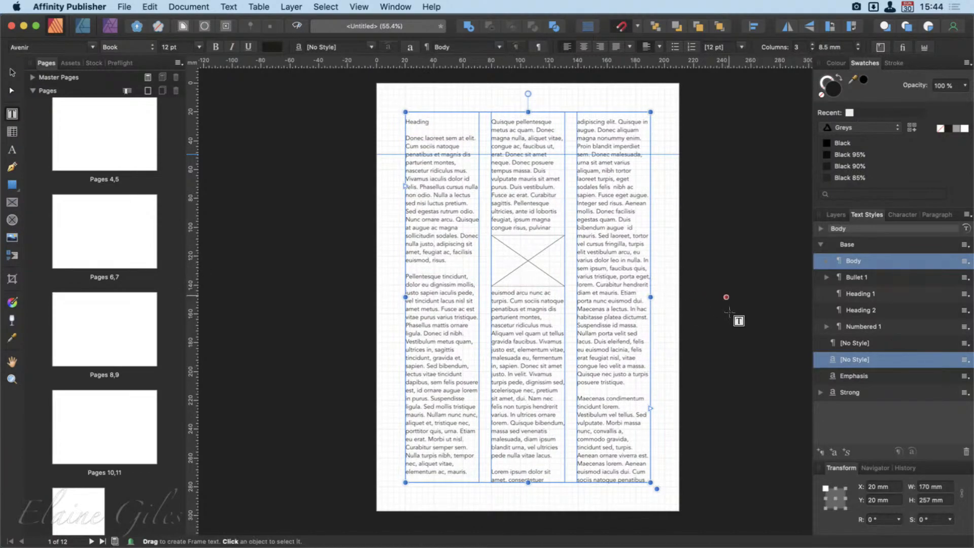
left_click(859, 293)
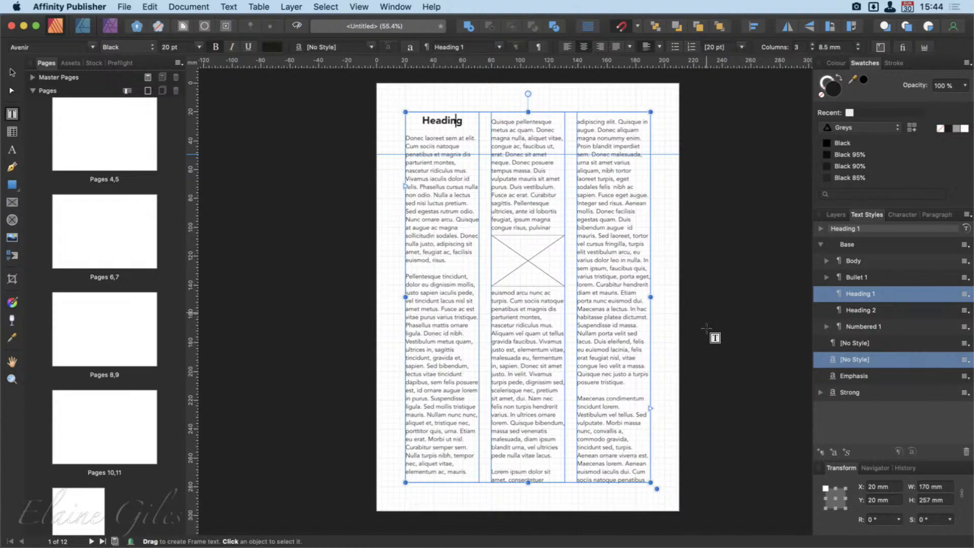
Step: Switch to MindNode, open the recent Affinity Publisher Style Map document and dismiss the update error
key("alt+space")
type("mind")
key("Right")
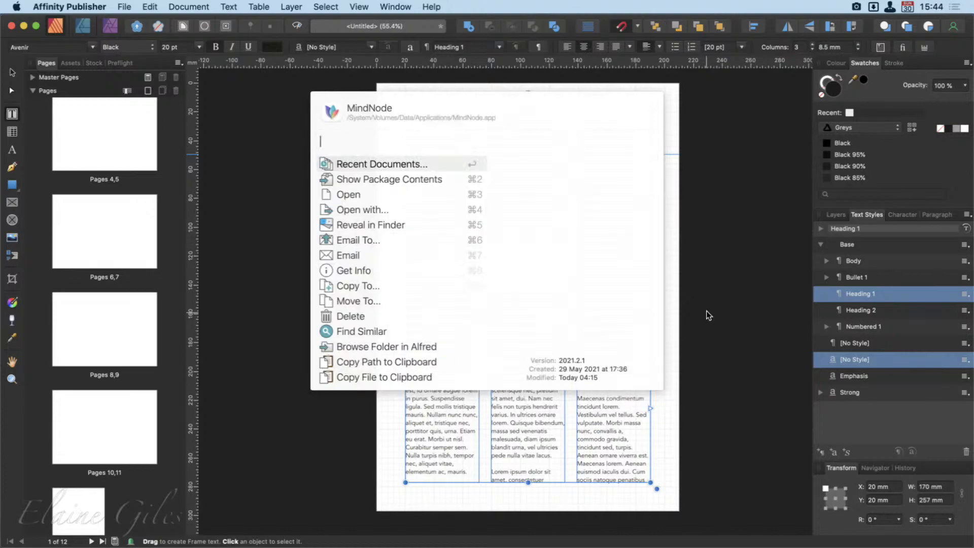
key("Return")
key("Return")
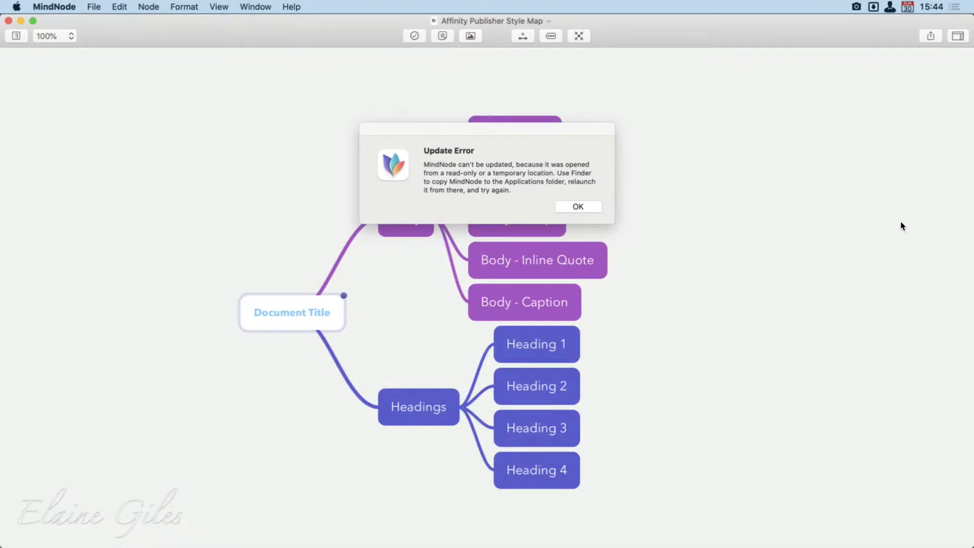
left_click(578, 207)
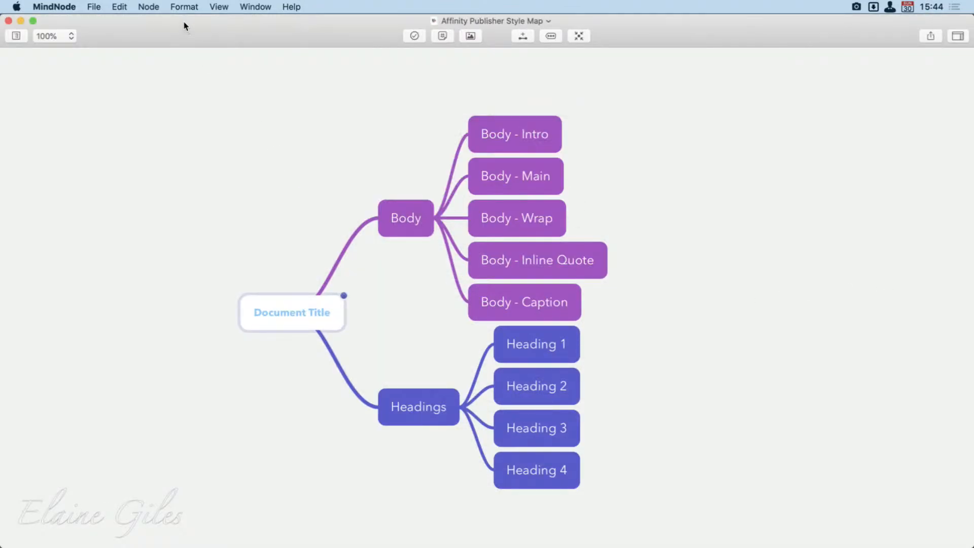
Step: Replace the central "Document Title" node's text in the style map with a title beginning "MacBites The"
double_click(288, 311)
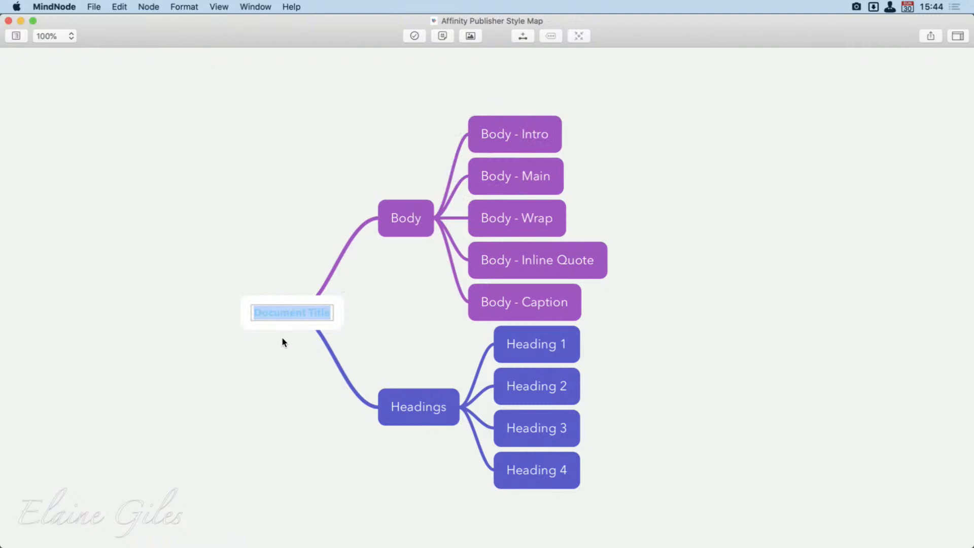
type("Ma")
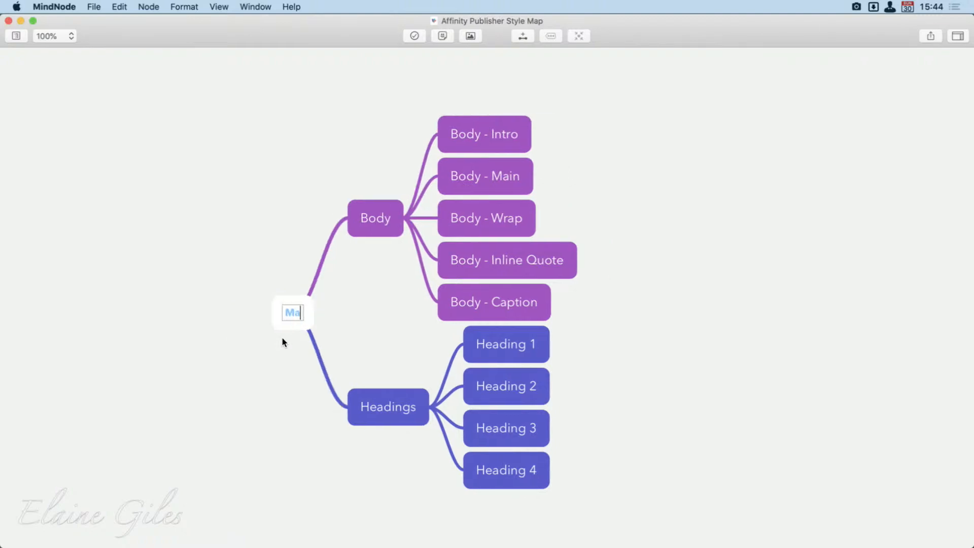
type("cBites The Bo")
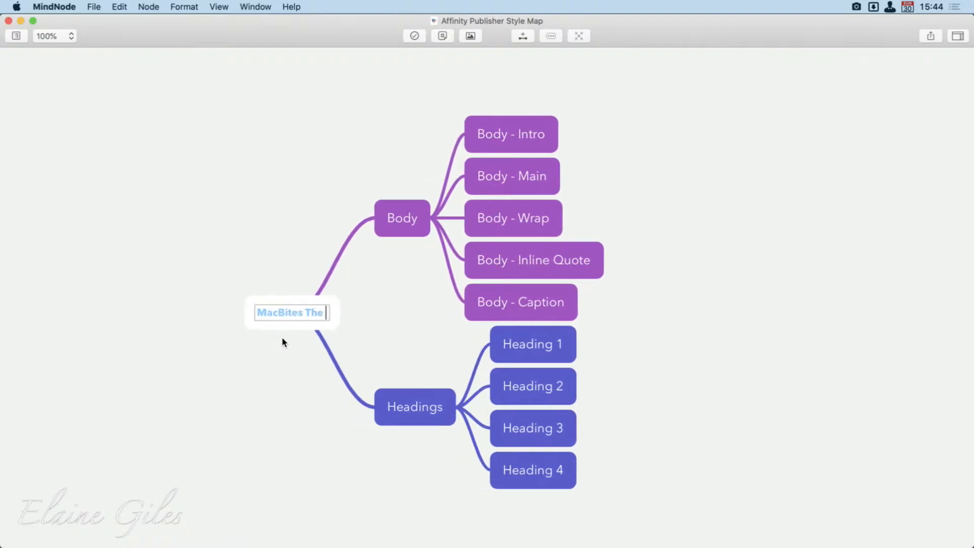
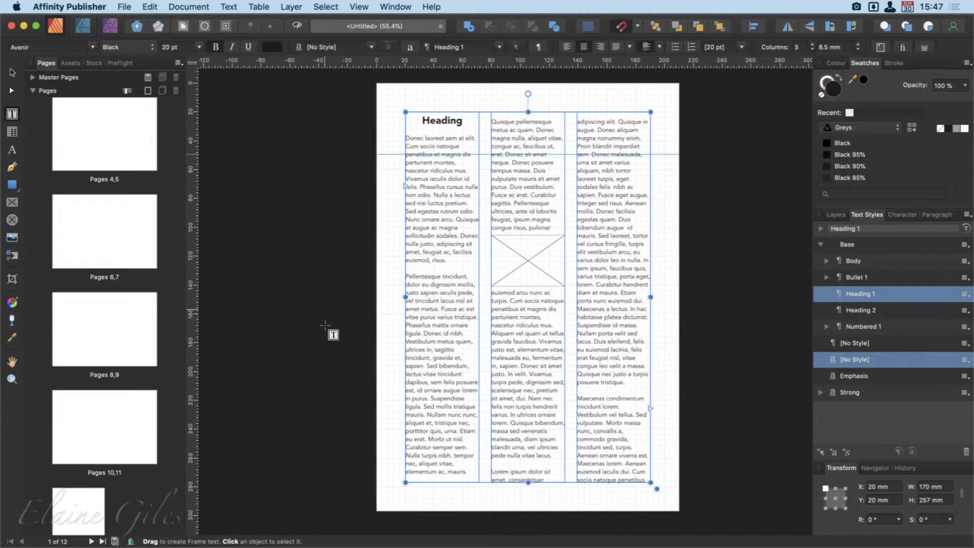
Step: Show page 1 in the page thumbnails and select its three-column text frame with the Move tool
scroll(102, 287, "up", 3)
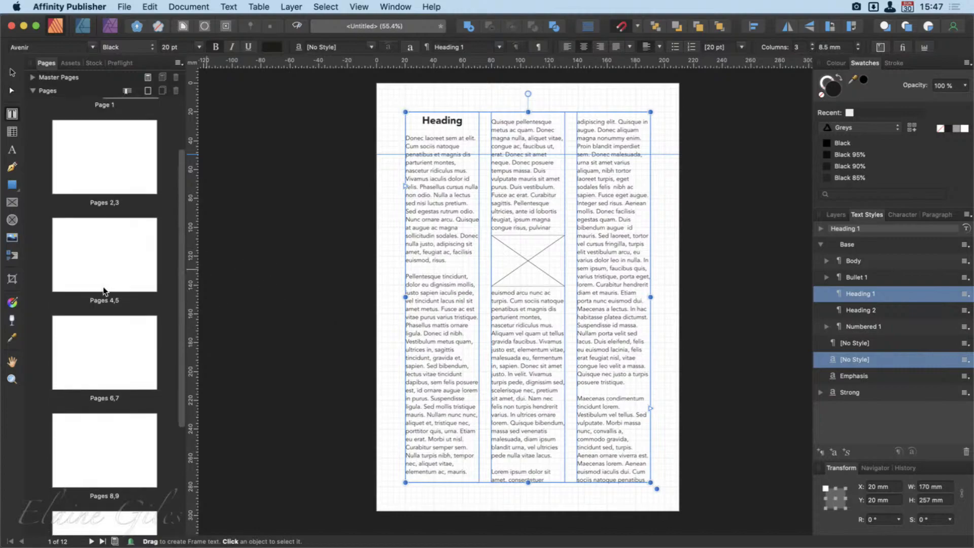
scroll(102, 287, "up", 3)
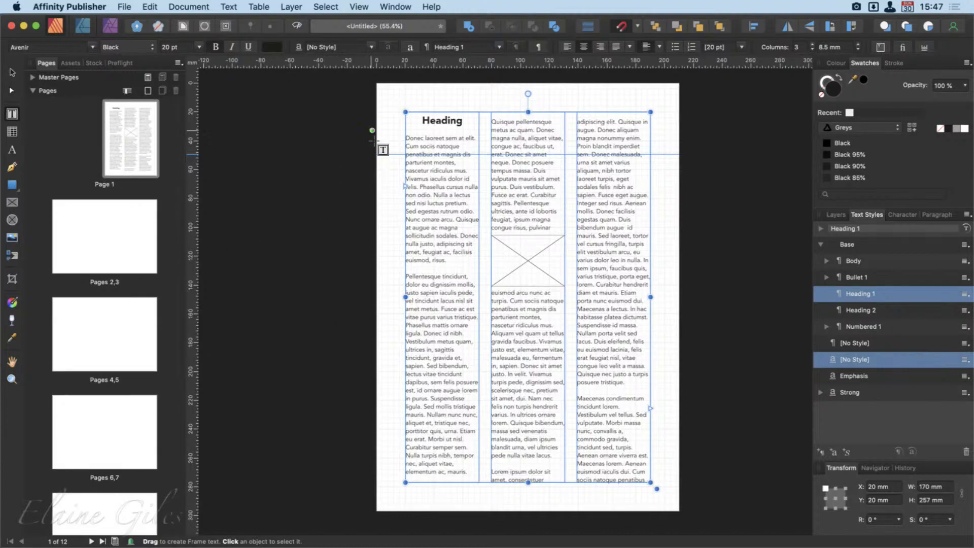
left_click(13, 72)
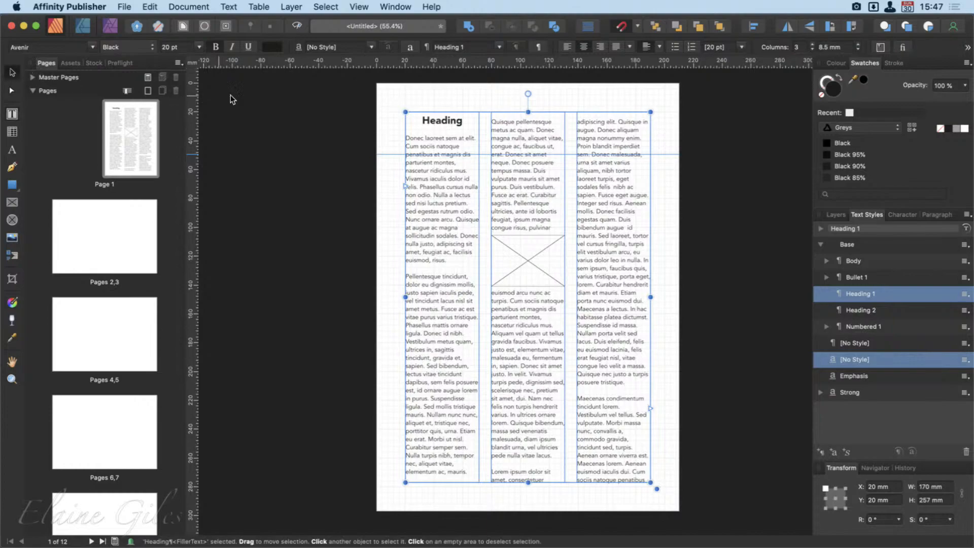
left_click(460, 111)
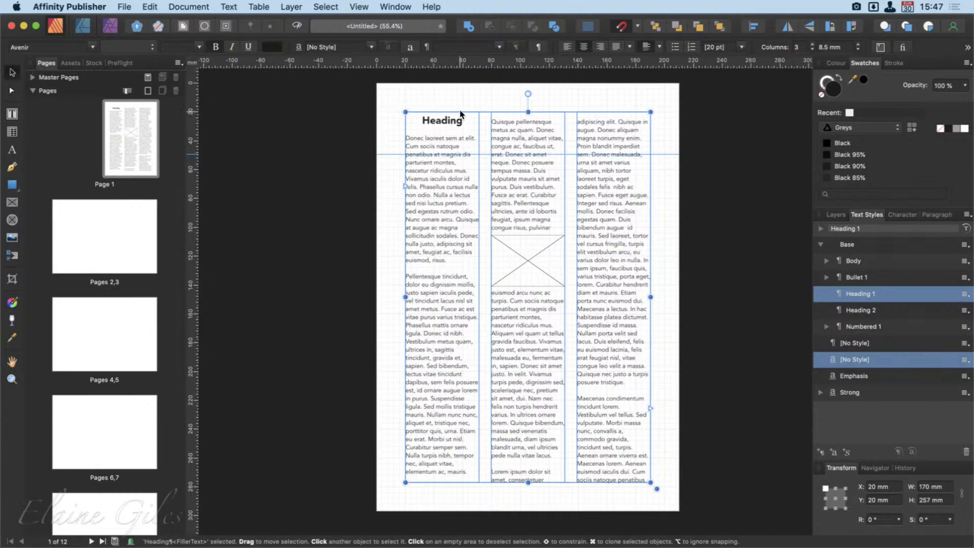
Step: Clear page 1 by deleting the three-column text frame, the picture frame and the horizontal ruler guide
key("Delete")
left_click(557, 260)
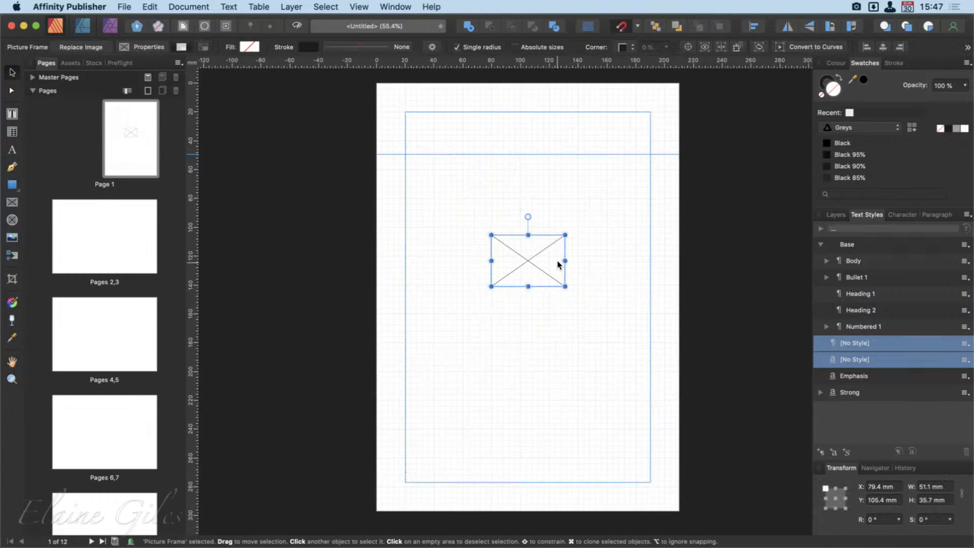
key("Delete")
left_click_drag(425, 165, 434, 10)
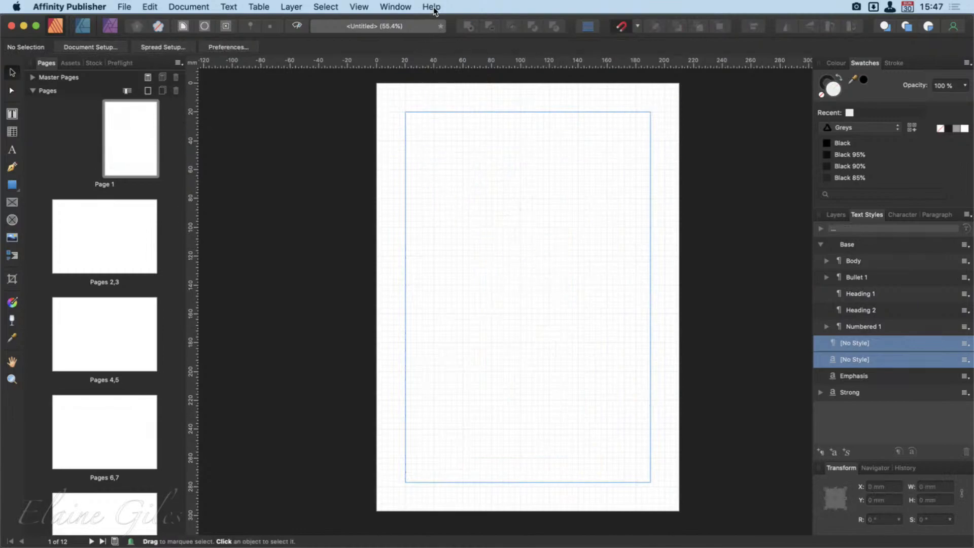
Step: Draw a text frame about 170 × 100 mm across the upper margin area of page 1 and set it to one column
left_click(141, 137)
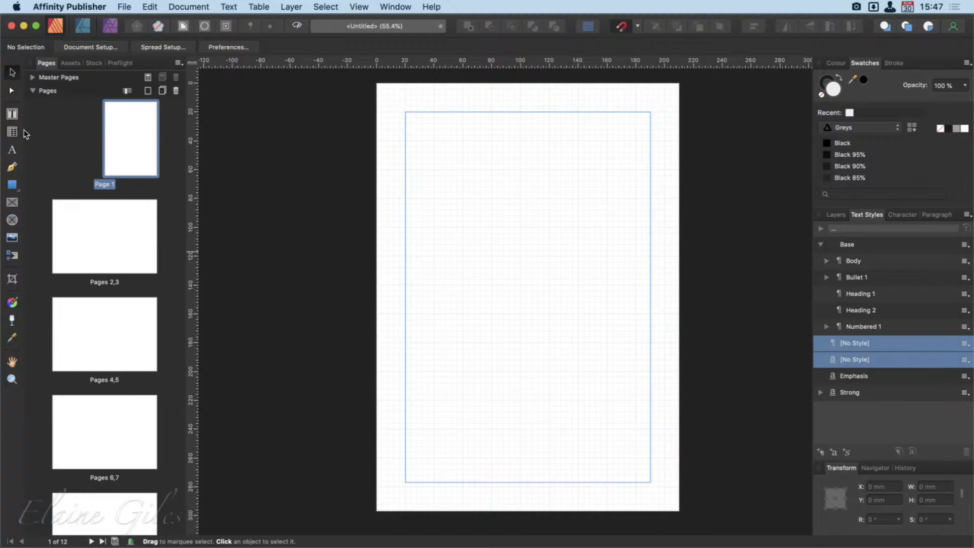
left_click(14, 117)
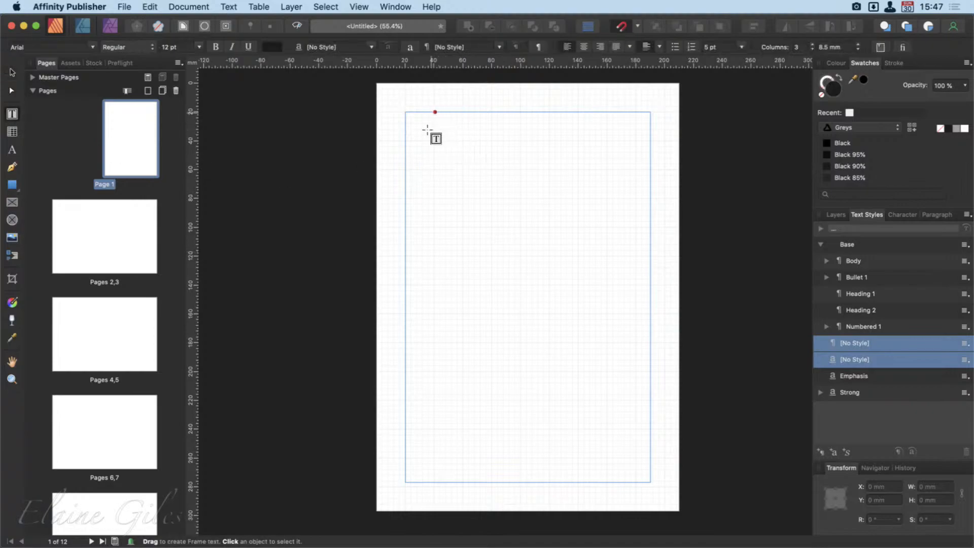
left_click_drag(401, 128, 650, 256)
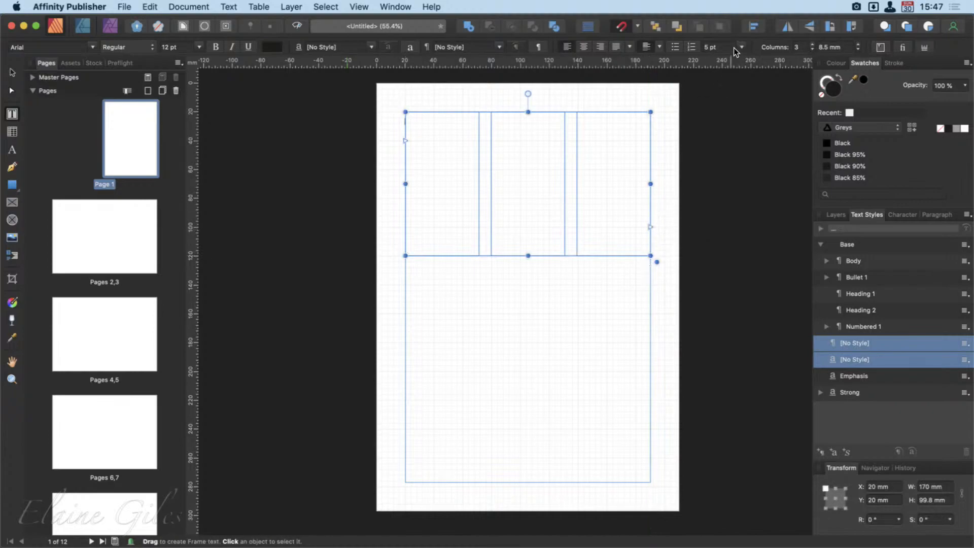
left_click(812, 49)
left_click(812, 50)
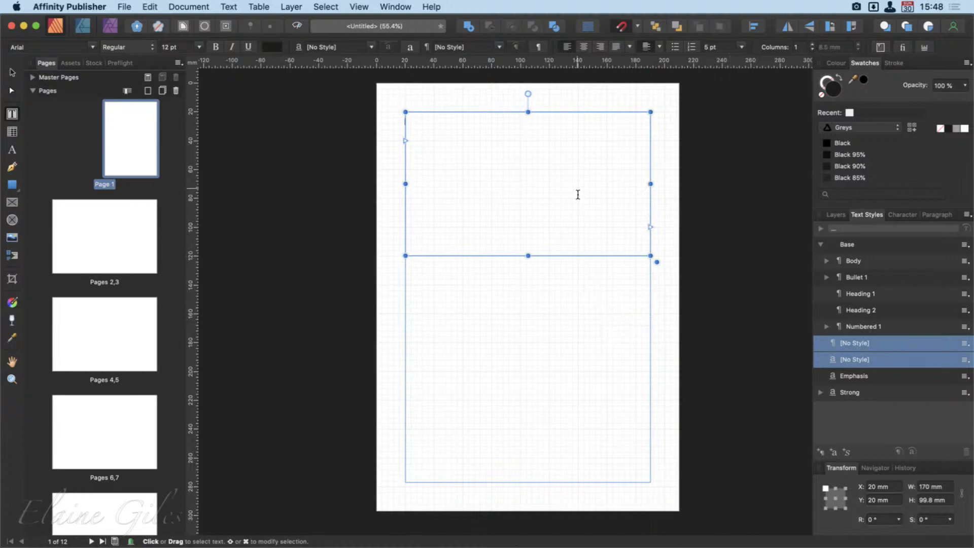
Step: Enter "Front Cover" in the new text frame and set the text size to 72 pt
type("F")
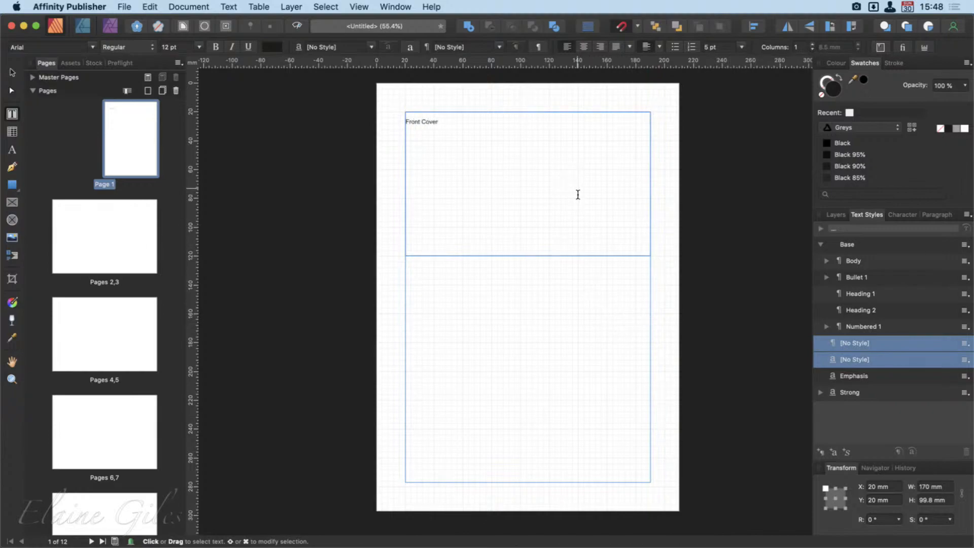
type("ront Cover")
key("super+a")
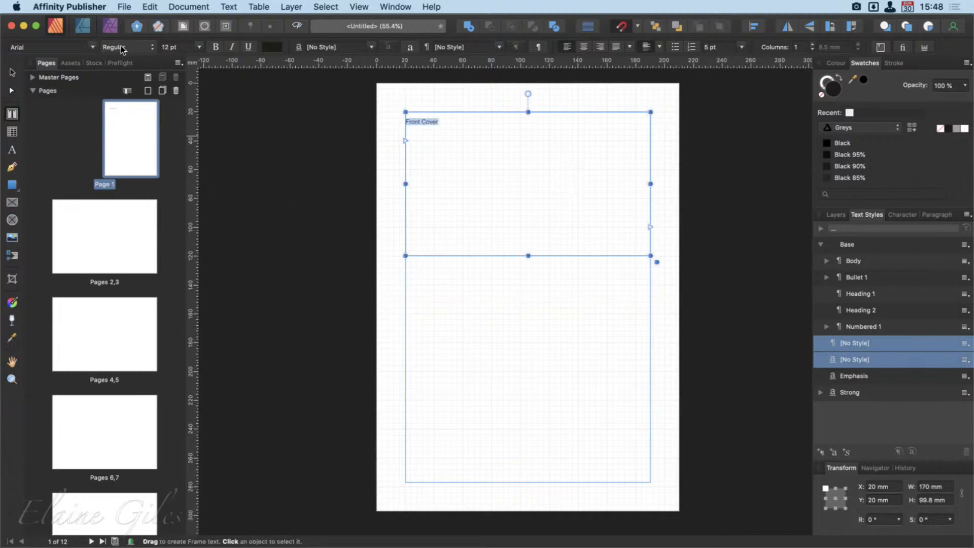
left_click(200, 48)
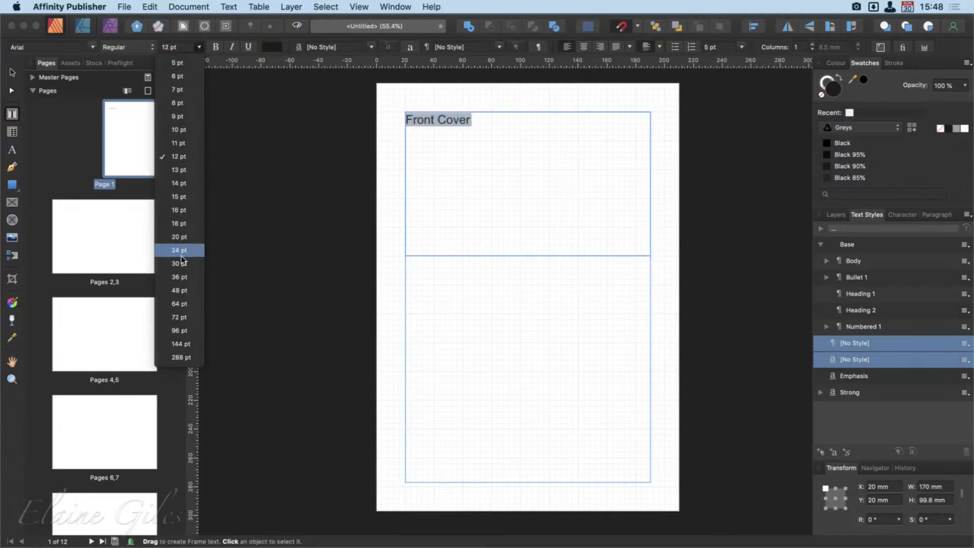
left_click(181, 316)
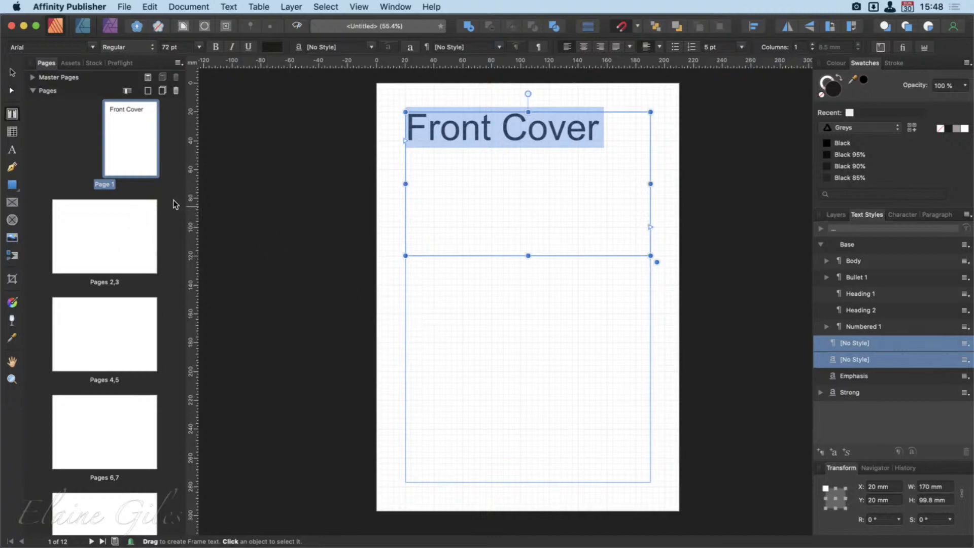
key("Escape")
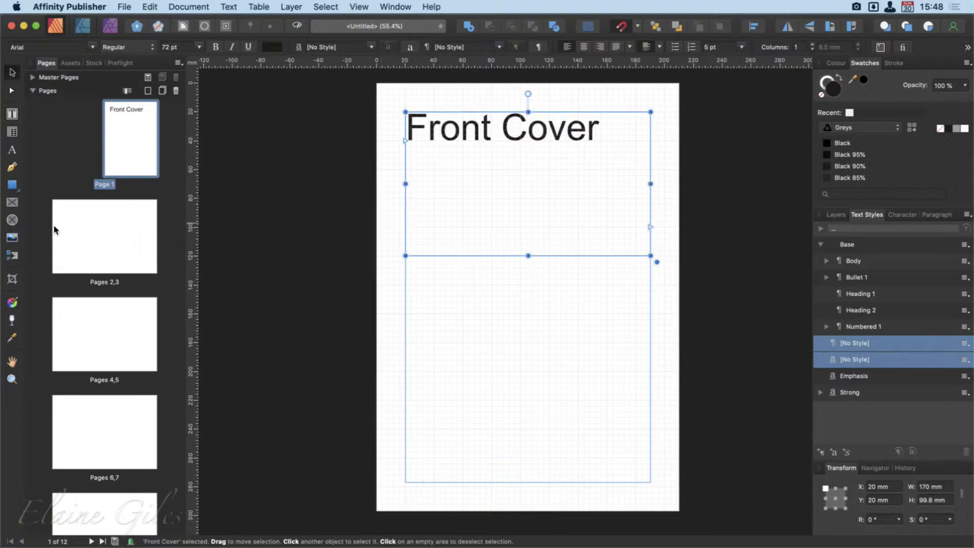
Step: Paste a copy of the Front Cover frame inside the margins of page 3 and replace its text with "Front Matter"
left_click(114, 238)
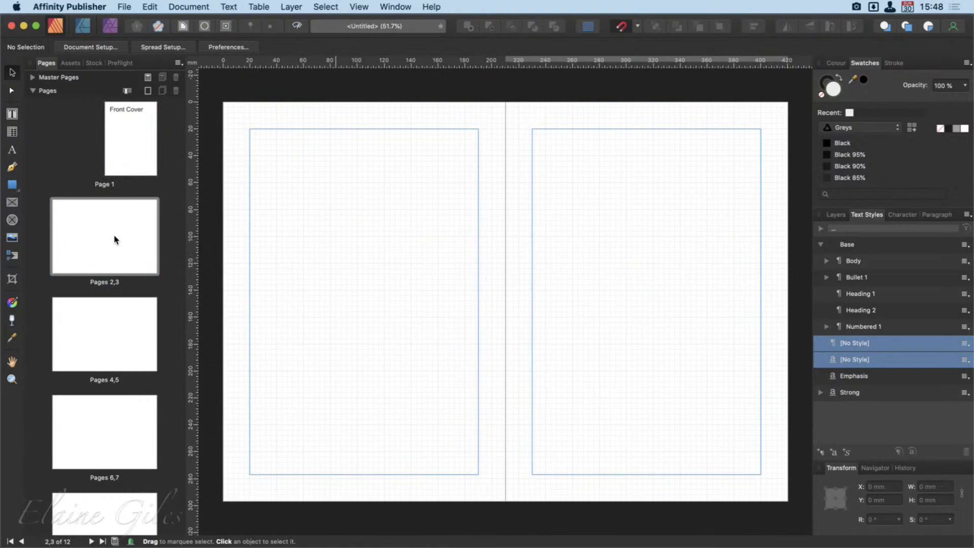
key("super+v")
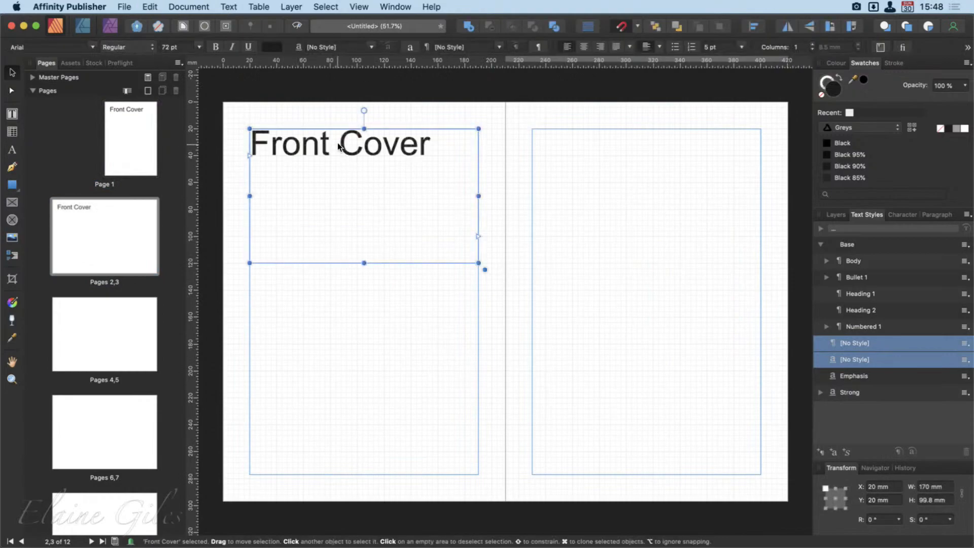
key("super+z")
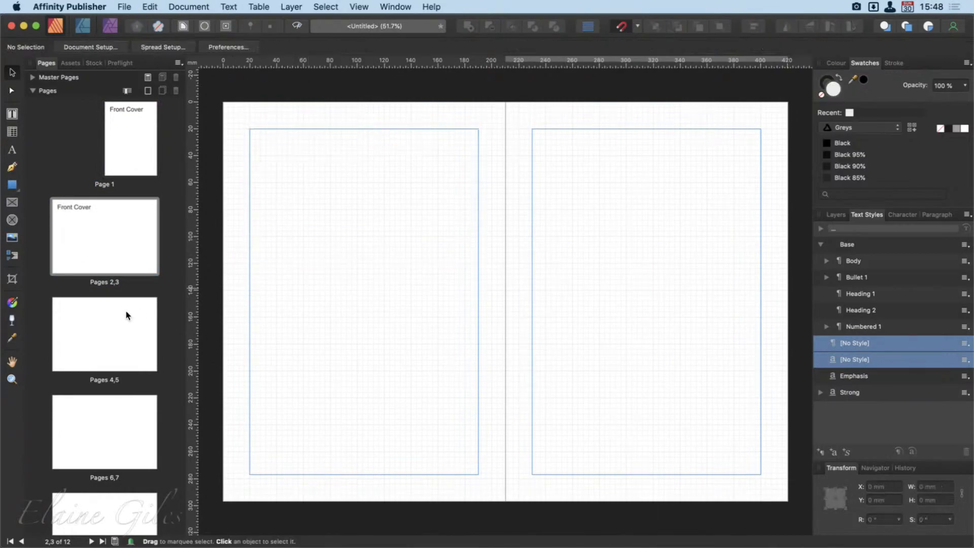
key("super+v")
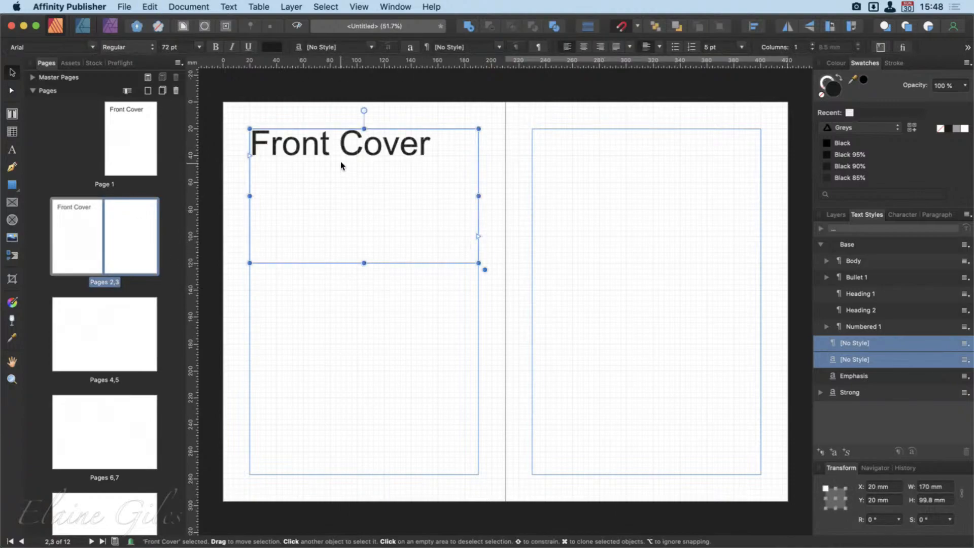
left_click_drag(341, 163, 621, 159)
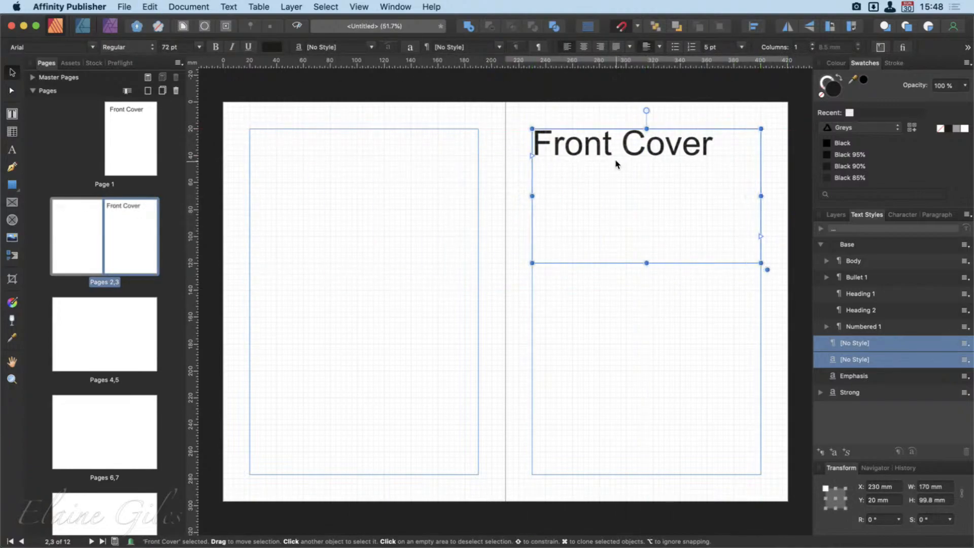
triple_click(614, 140)
type("F")
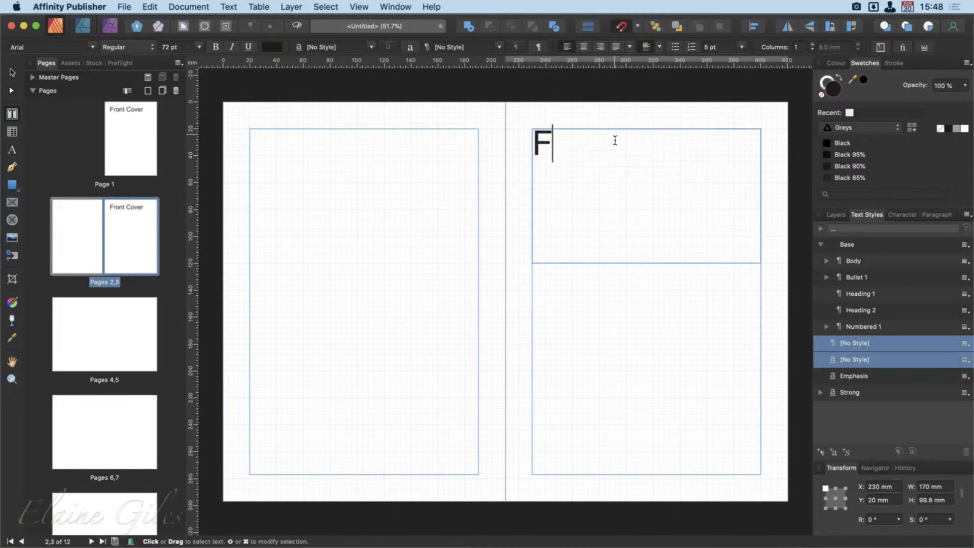
type("ront Matter")
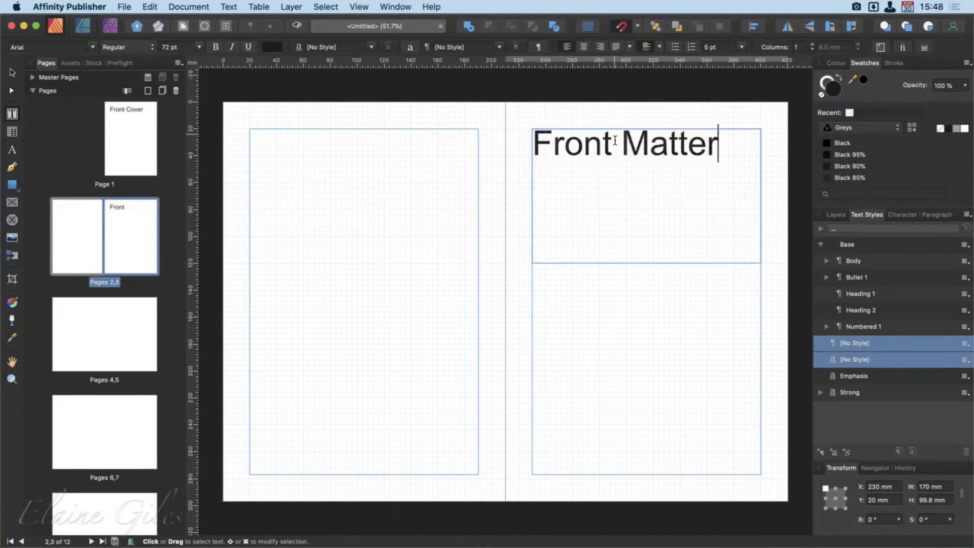
Step: Paste another copy of the Front Cover frame inside the margins of page 5 and replace its text with "Preface"
left_click(109, 350)
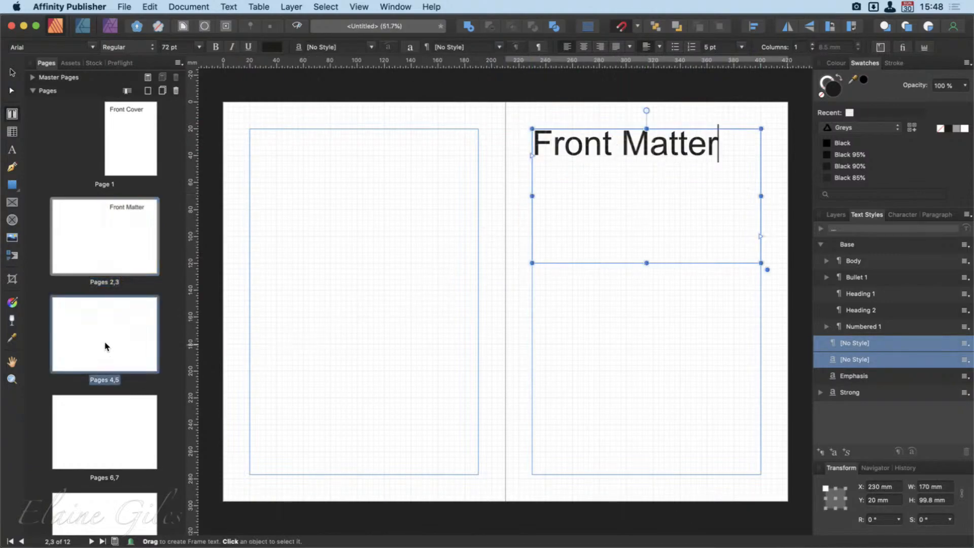
double_click(122, 345)
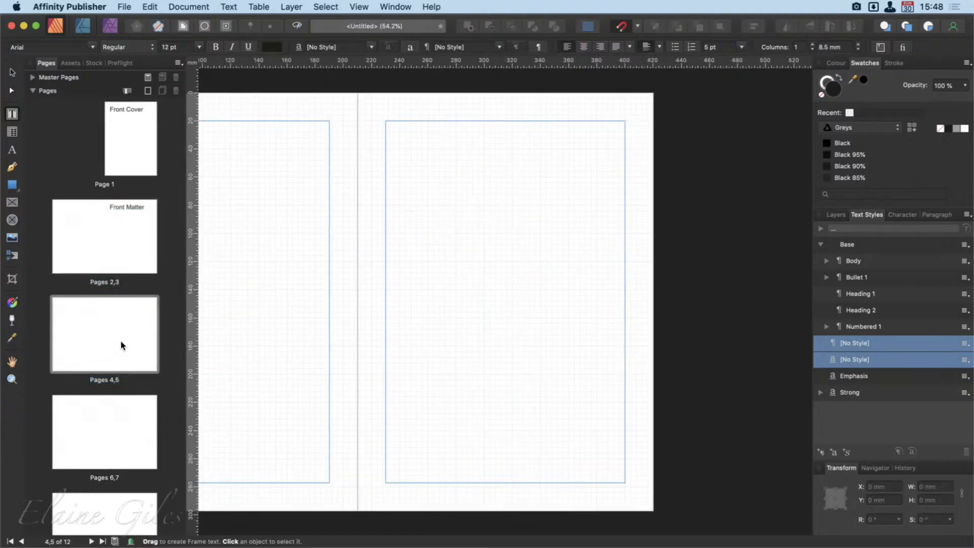
key("super+v")
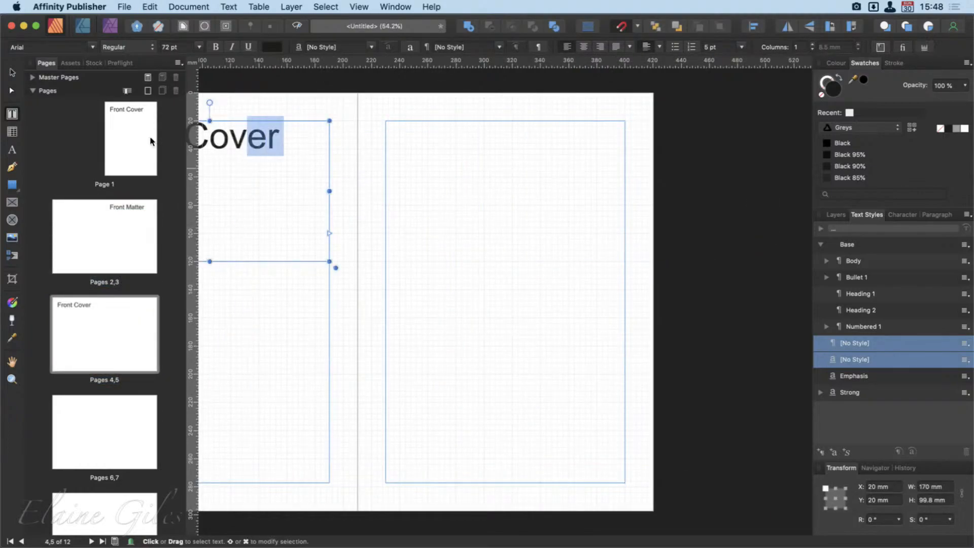
left_click(10, 70)
left_click_drag(270, 171, 565, 165)
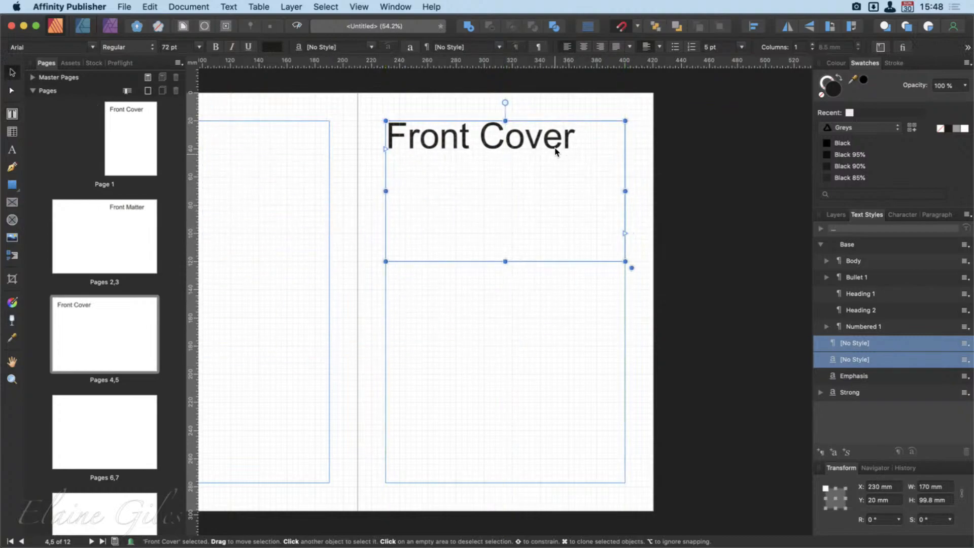
triple_click(509, 136)
type("Preface")
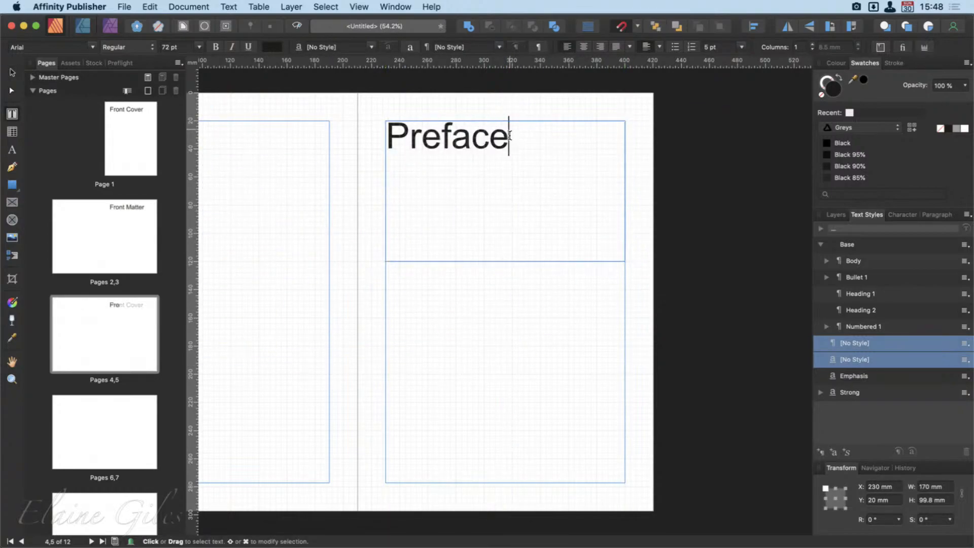
key("Escape")
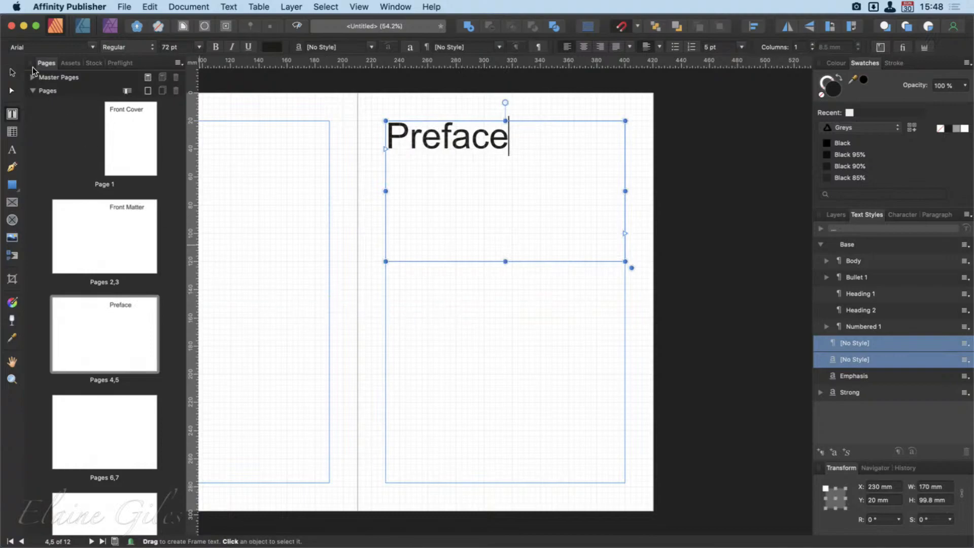
left_click(10, 71)
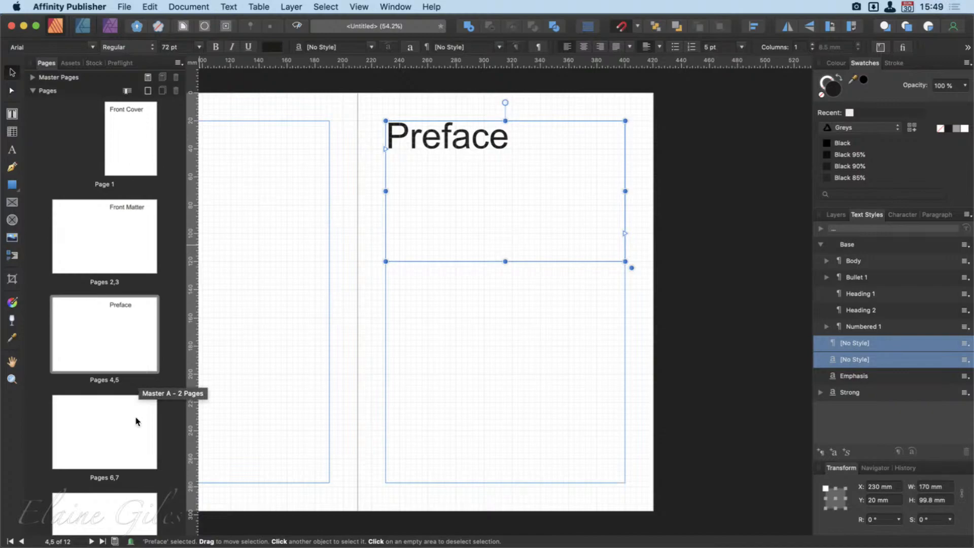
Step: Paste a copy of the Front Cover frame inside the margins of page 7 and replace its text with "Table Contents"
left_click(132, 430)
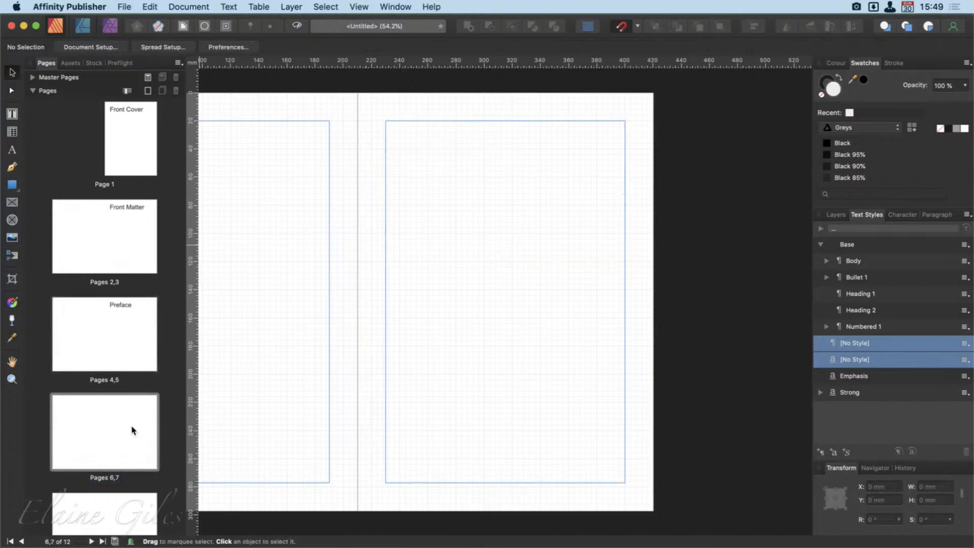
key("super+v")
left_click_drag(244, 129, 537, 130)
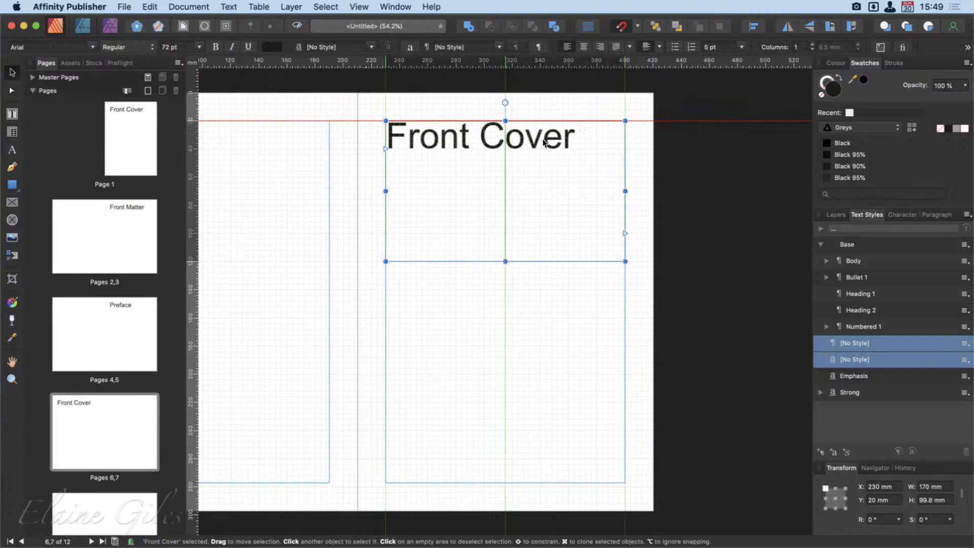
triple_click(449, 132)
type("Table")
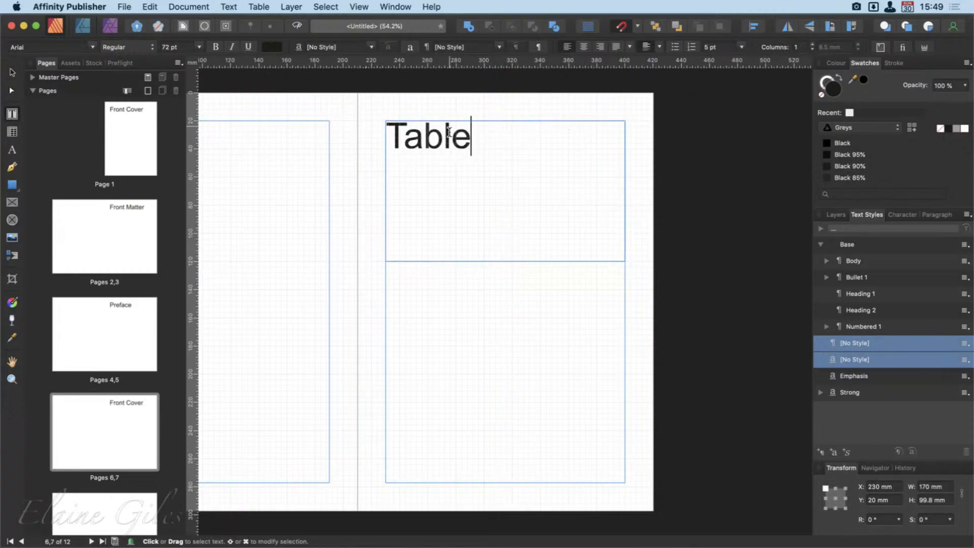
type(" Contents")
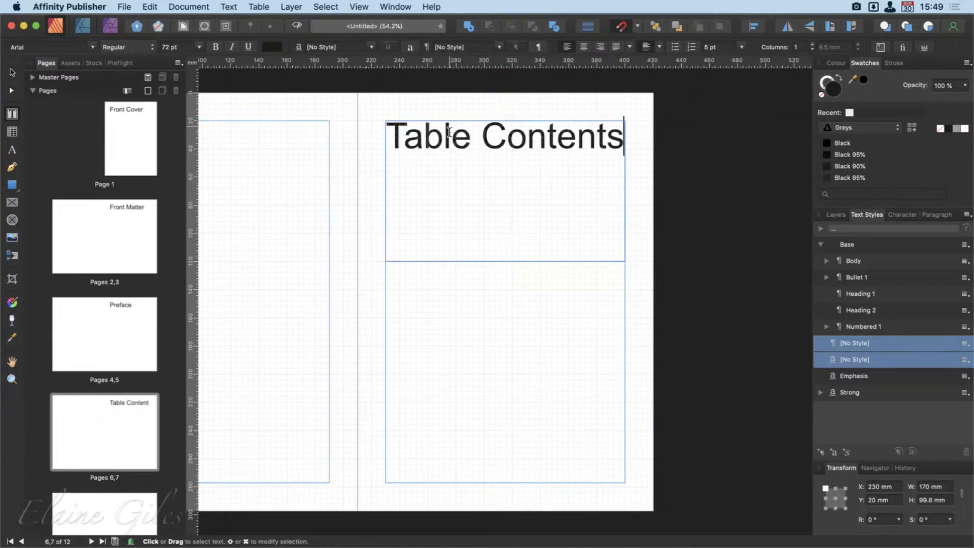
type("of")
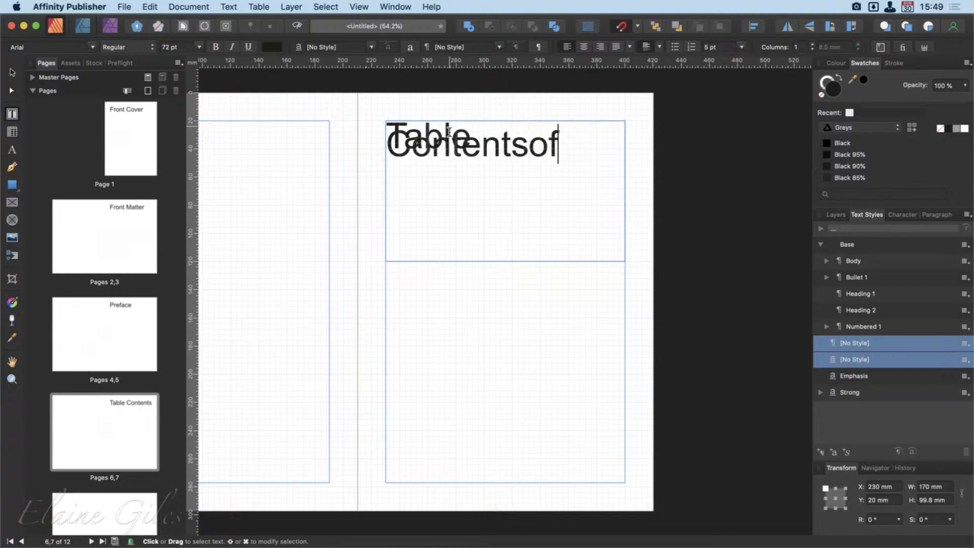
Step: Reduce all the heading text in the page 7 frame to 48 pt
key("super+a")
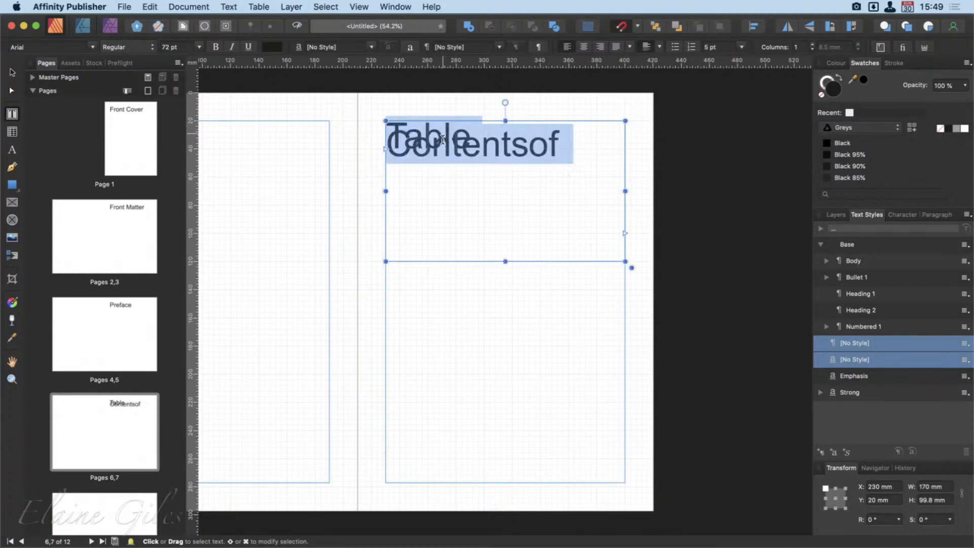
left_click(201, 47)
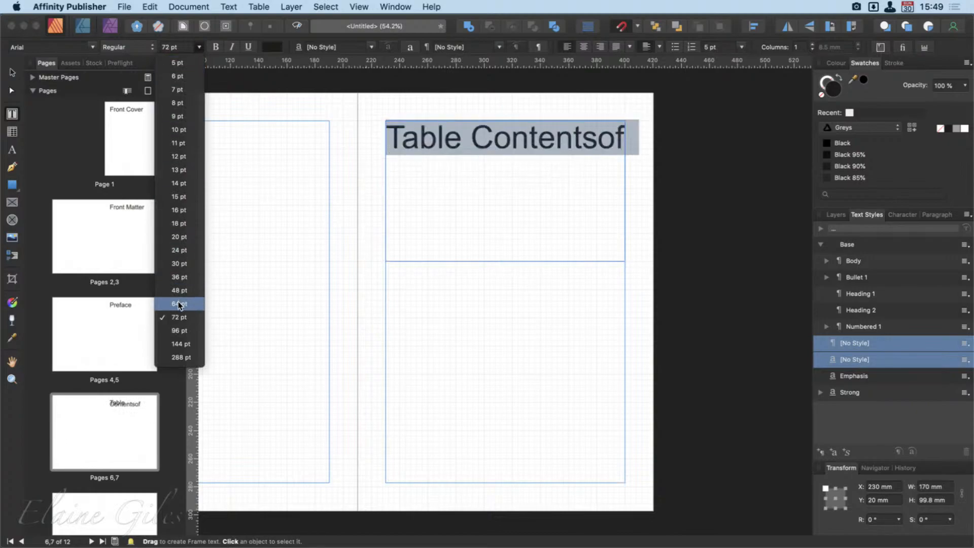
left_click(184, 285)
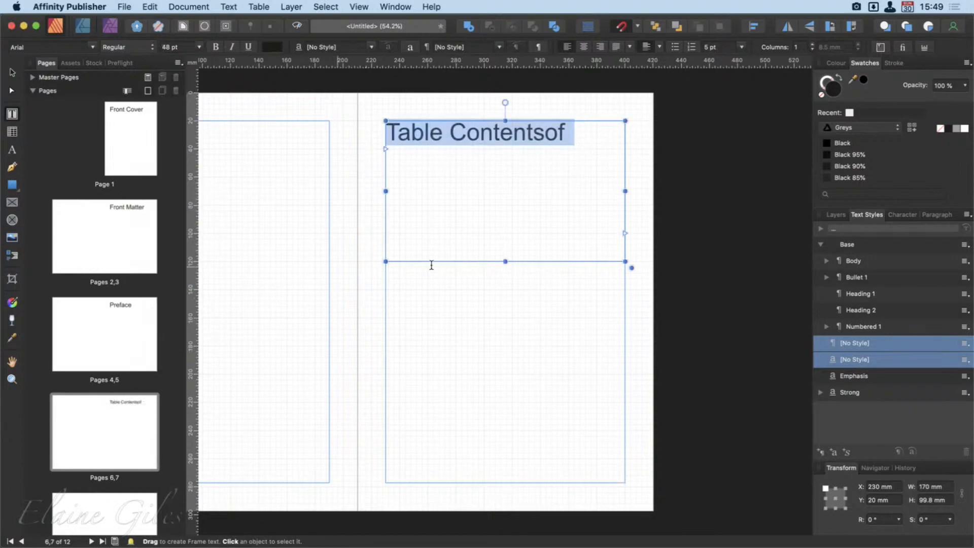
Step: Remove the stray "of" at the end of the page 7 heading and correct the wording to "Table of Contents"
left_click(573, 141)
key("BackSpace")
key("BackSpace")
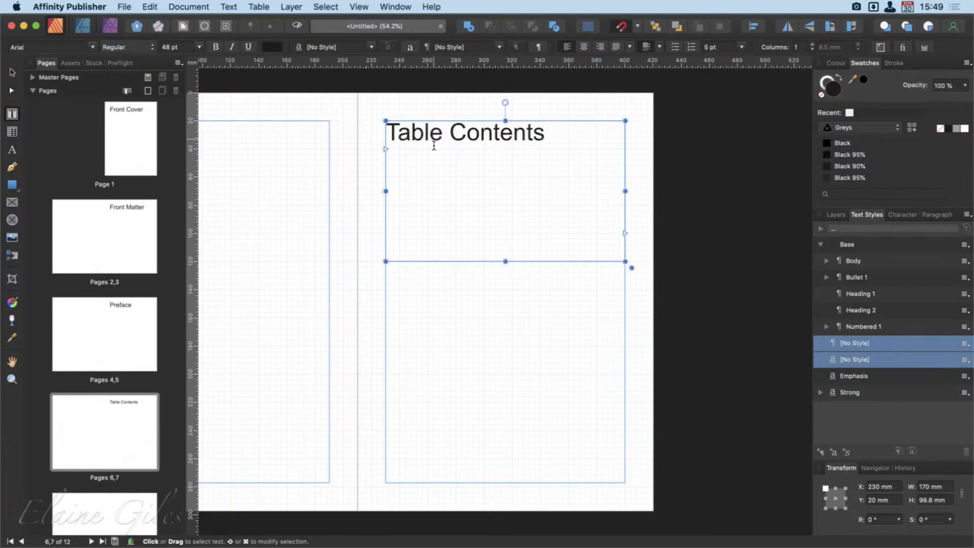
left_click(449, 138)
type("of")
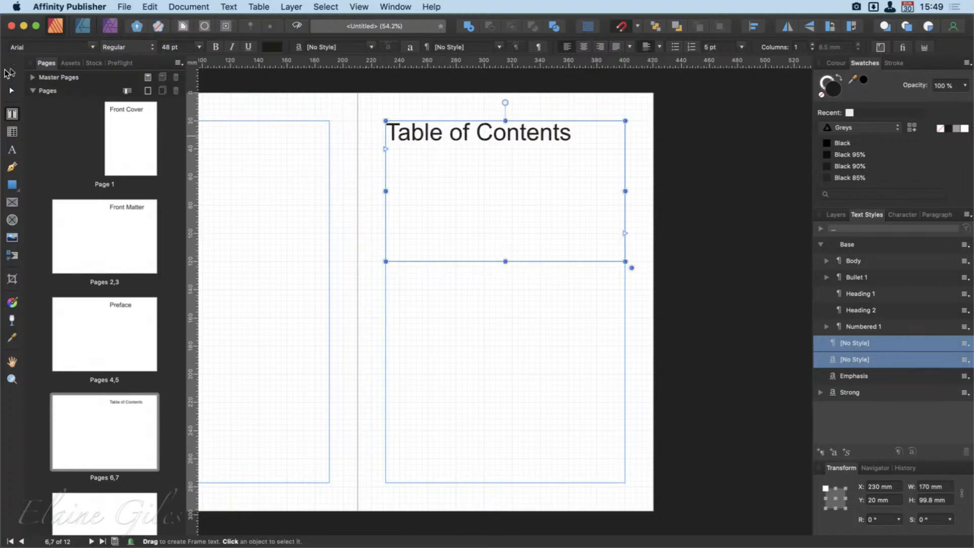
Step: Set the "Table of Contents" heading text on page 7 to 72 pt
left_click(13, 74)
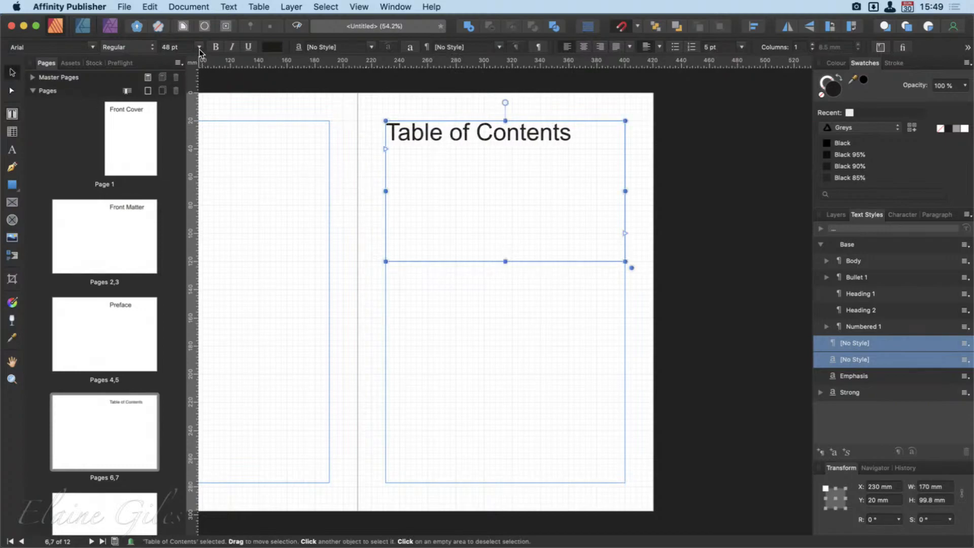
triple_click(474, 130)
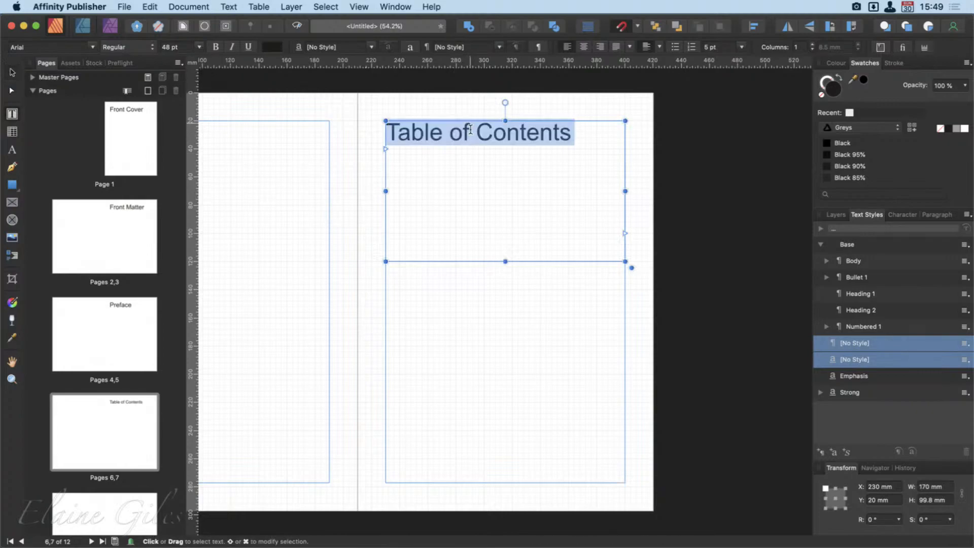
left_click(198, 46)
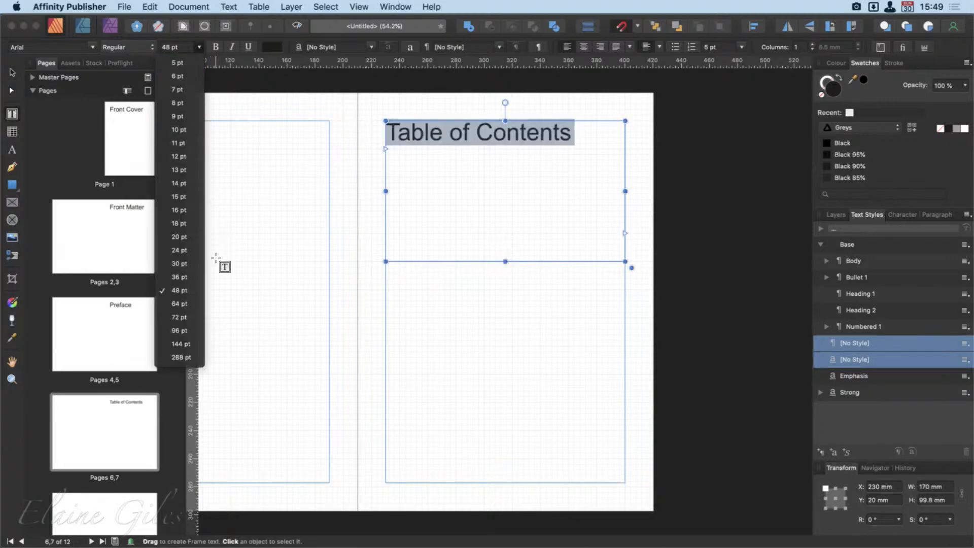
left_click(179, 317)
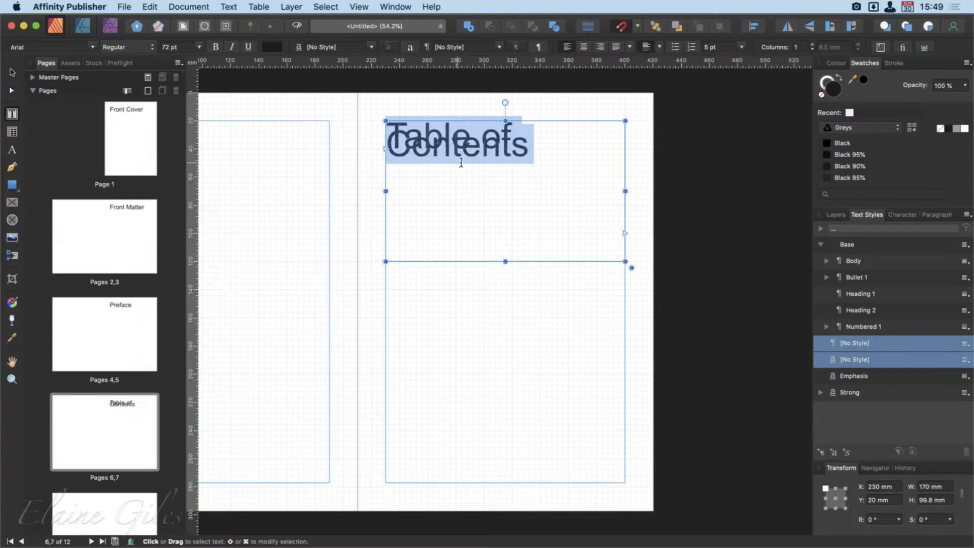
Step: Break the page 7 heading after "Table of" and remove the leading space so "Contents" starts its own line
left_click(483, 139)
left_click(516, 138)
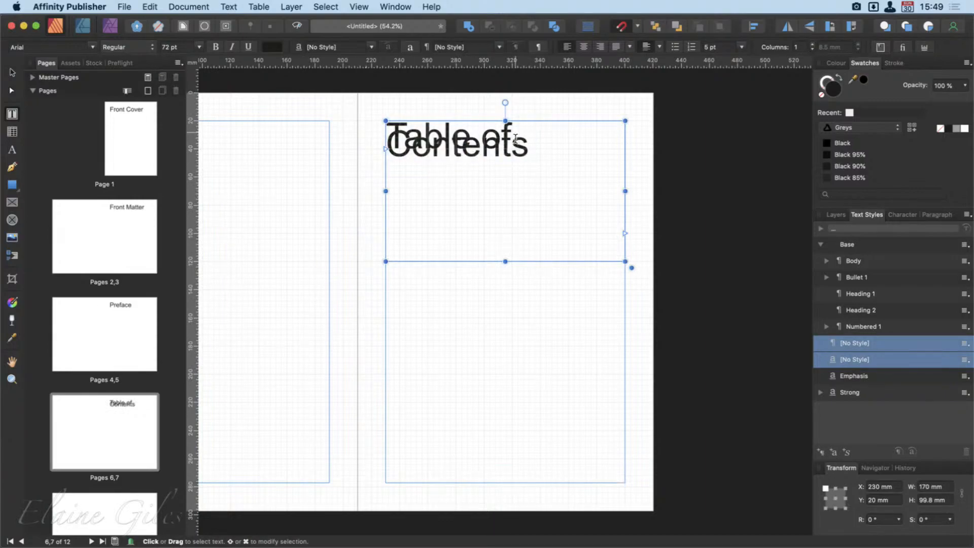
key("Return")
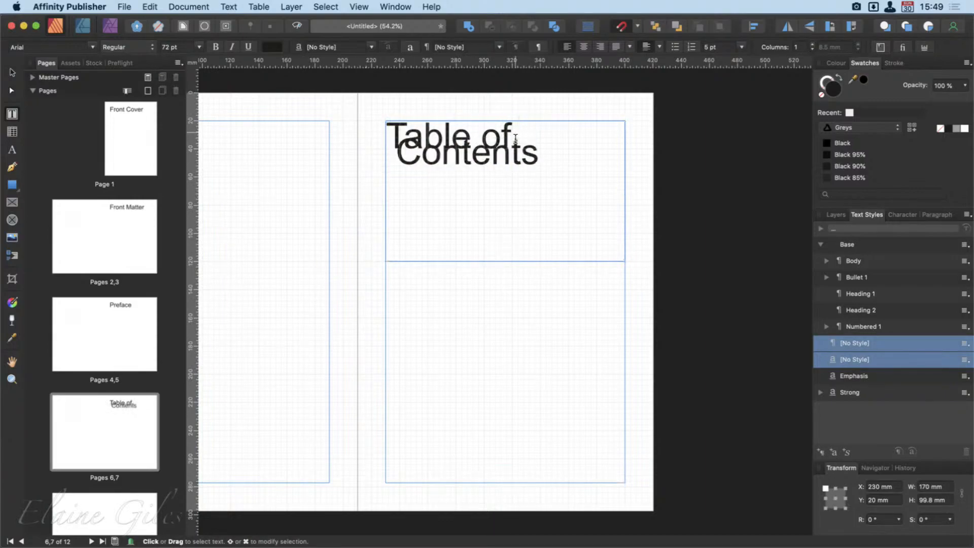
key("Delete")
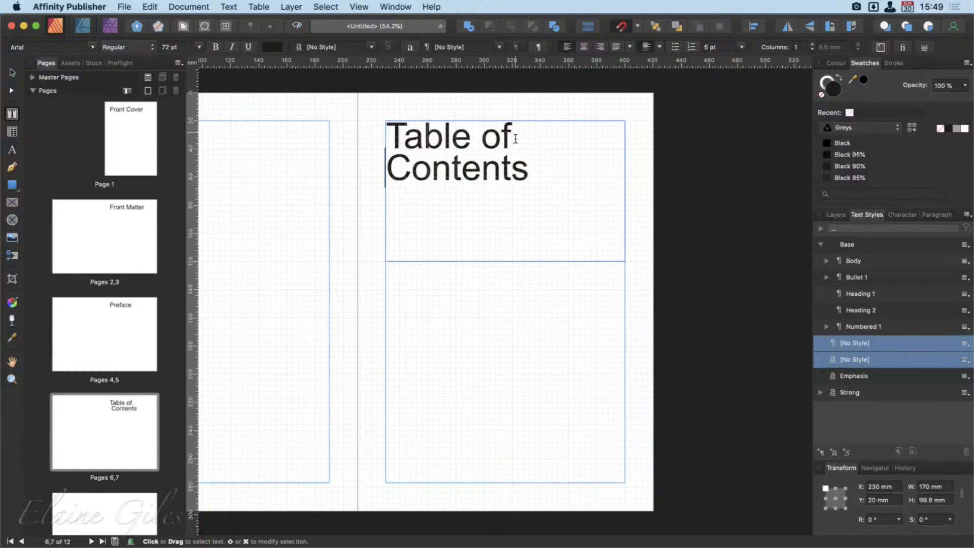
left_click(17, 73)
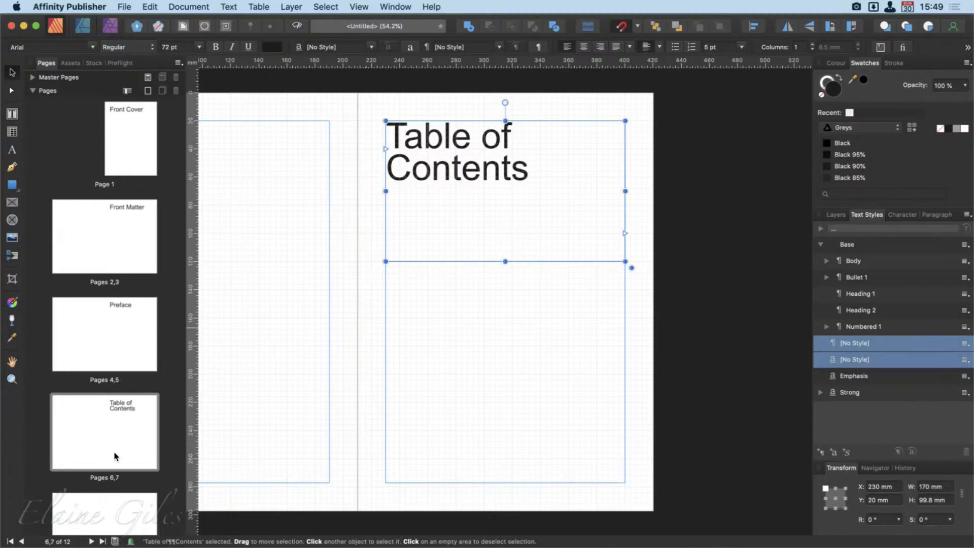
Step: Add 12 pages after page 11 of the document, based on Master A
scroll(127, 438, "down", 5)
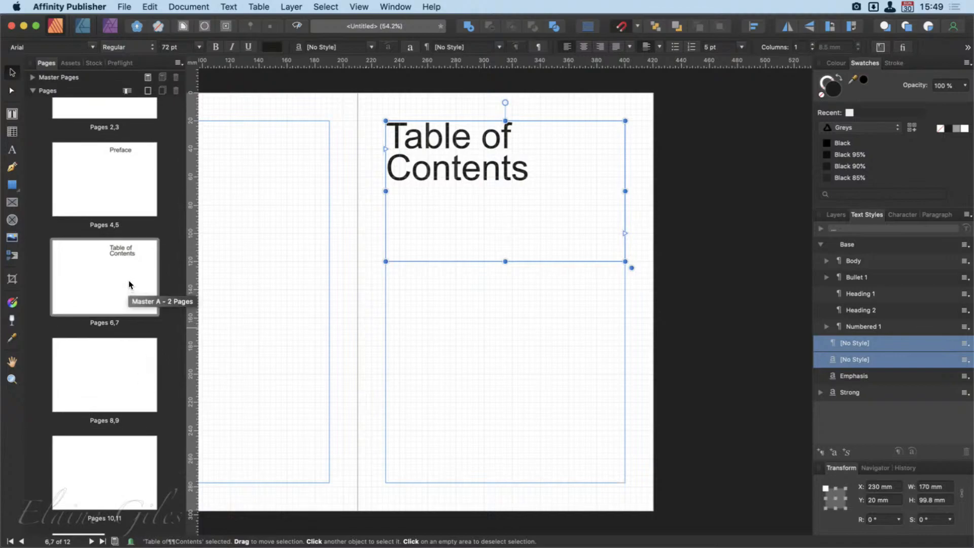
scroll(129, 284, "down", 2)
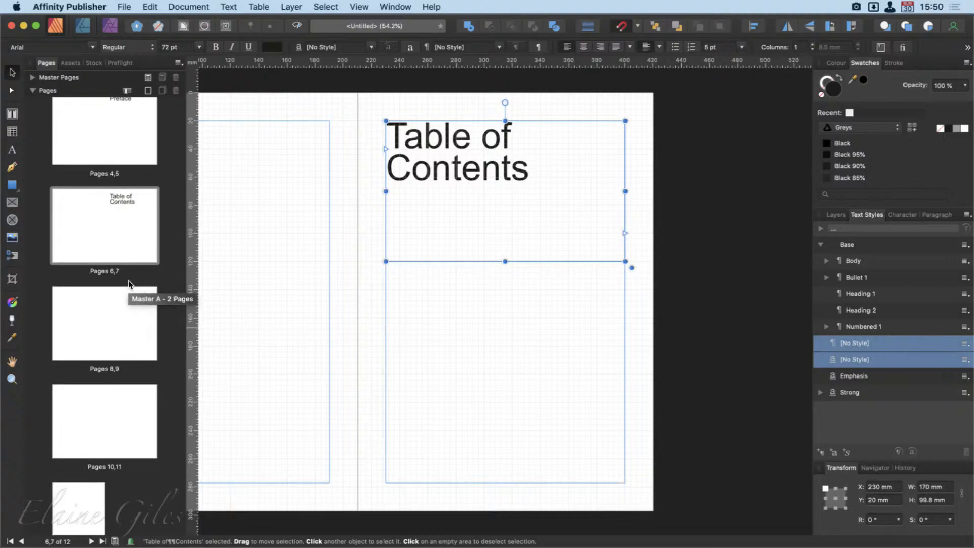
left_click(109, 318)
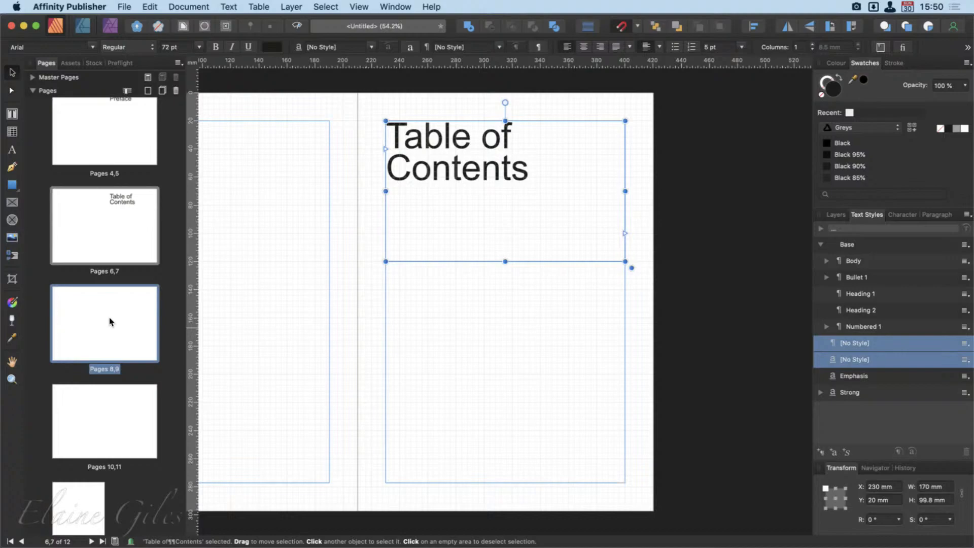
left_click(116, 424)
scroll(159, 411, "down", 2)
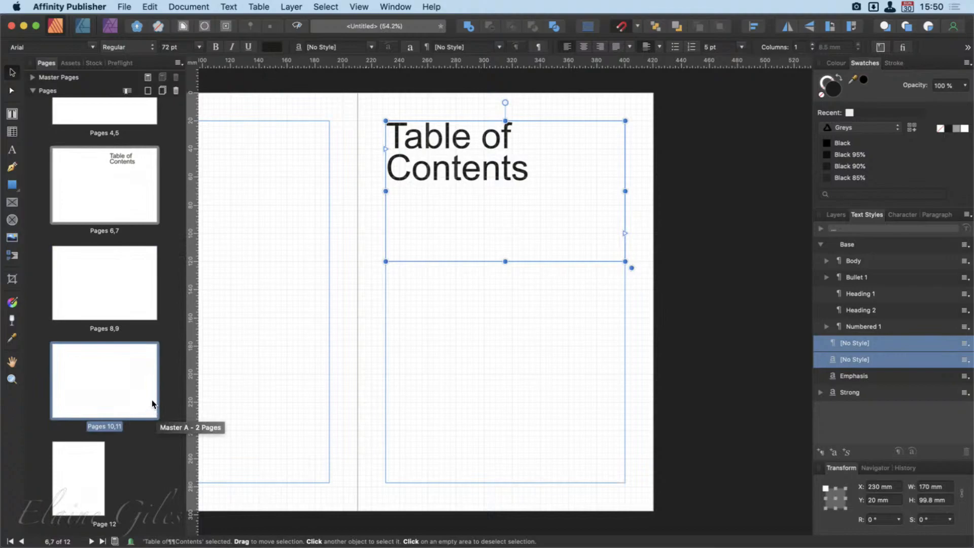
left_click(148, 92)
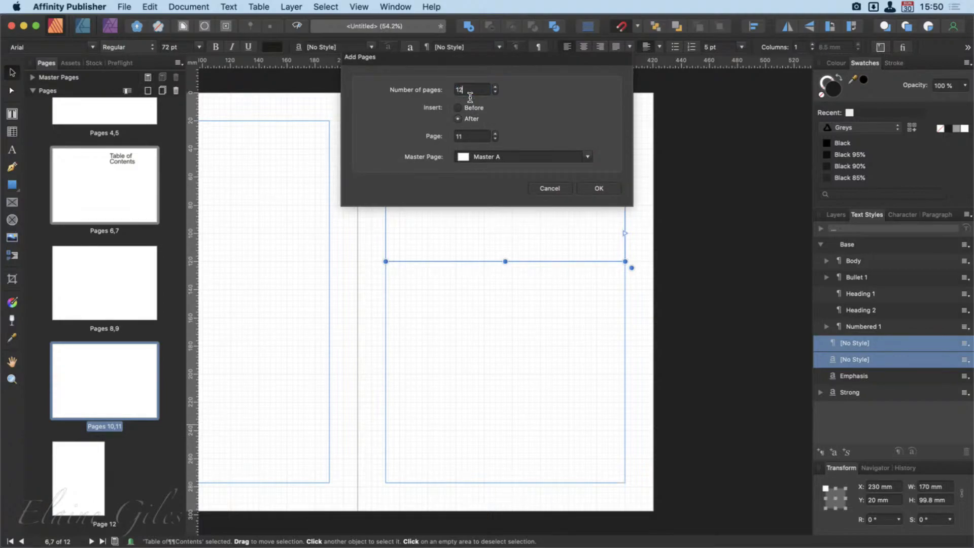
left_click(588, 188)
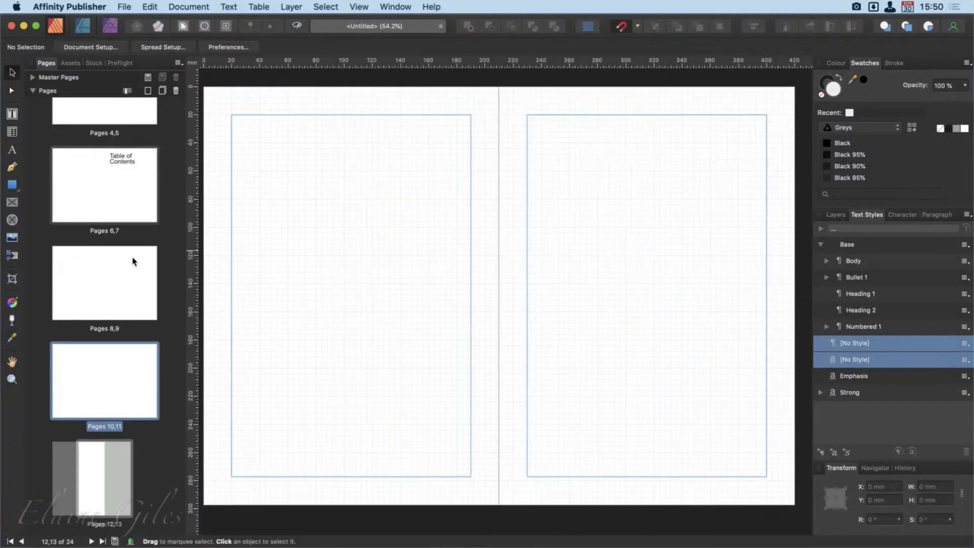
Step: Paste a copy of the Front Cover frame inside the margins of page 13 and replace its text with "Introduction"
scroll(133, 262, "up", 1)
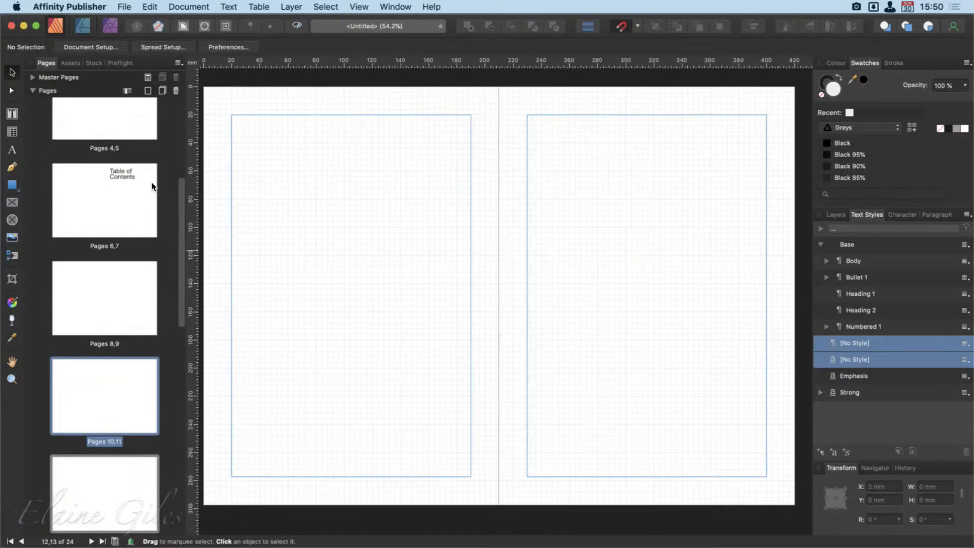
scroll(133, 297, "down", 3)
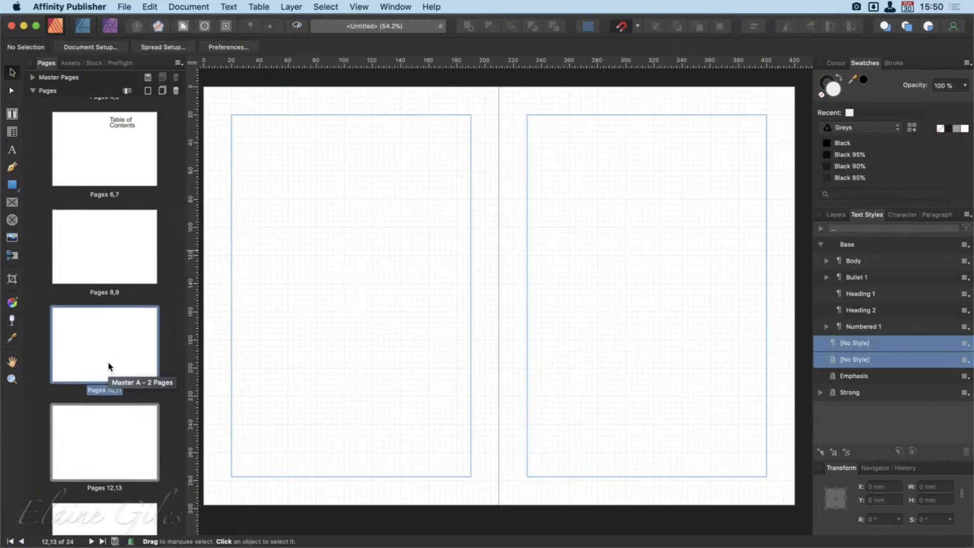
scroll(108, 357, "down", 1)
scroll(109, 357, "down", 1)
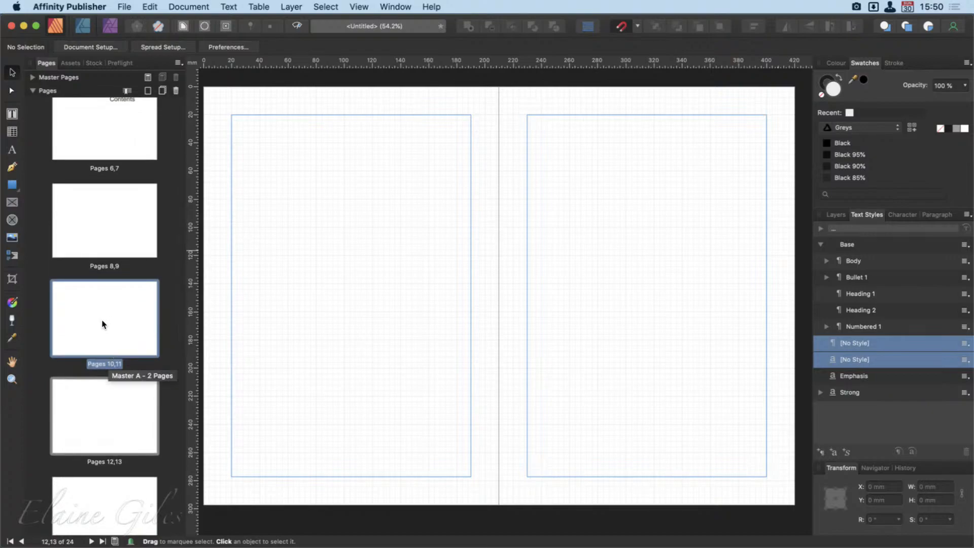
scroll(102, 324, "up", 2)
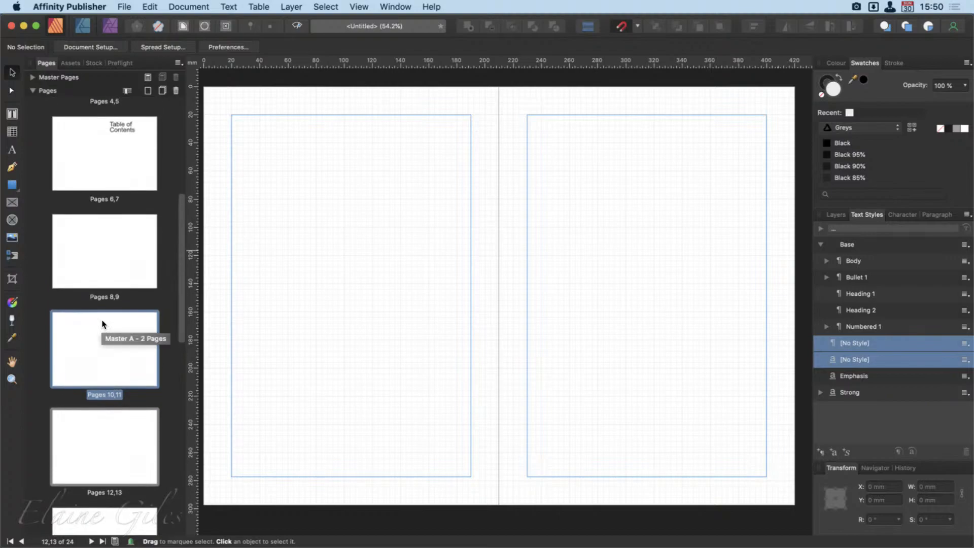
scroll(102, 324, "up", 10)
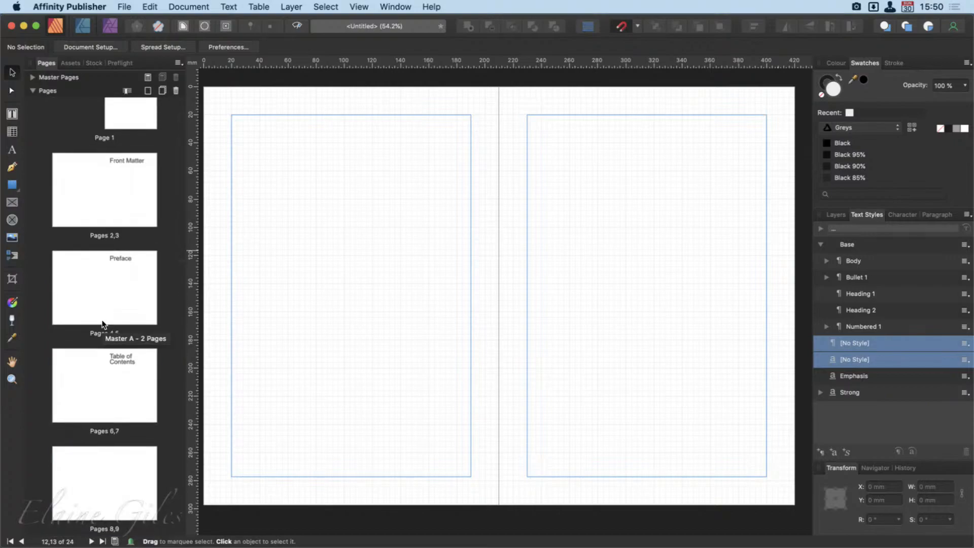
scroll(102, 323, "down", 5)
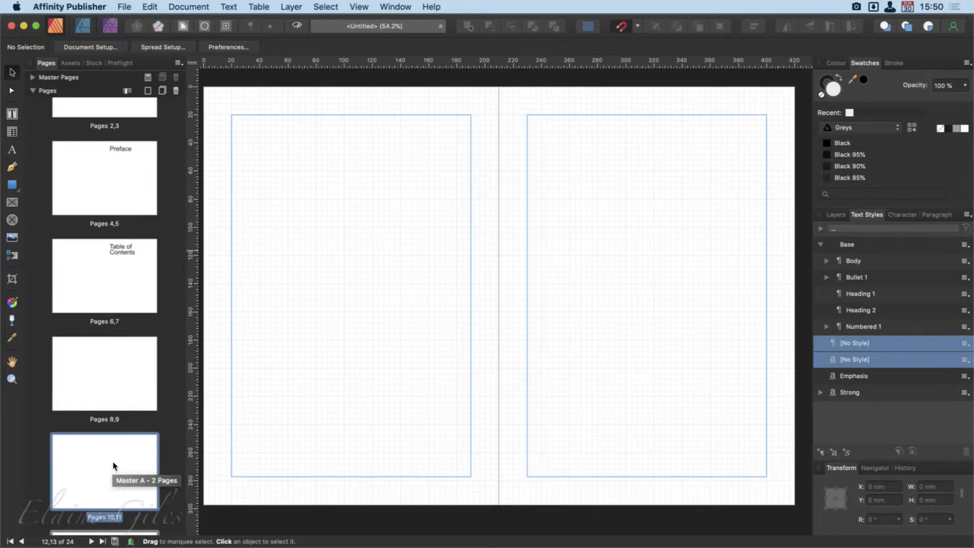
key("super+v")
left_click_drag(333, 146, 613, 129)
double_click(613, 129)
key("super+a")
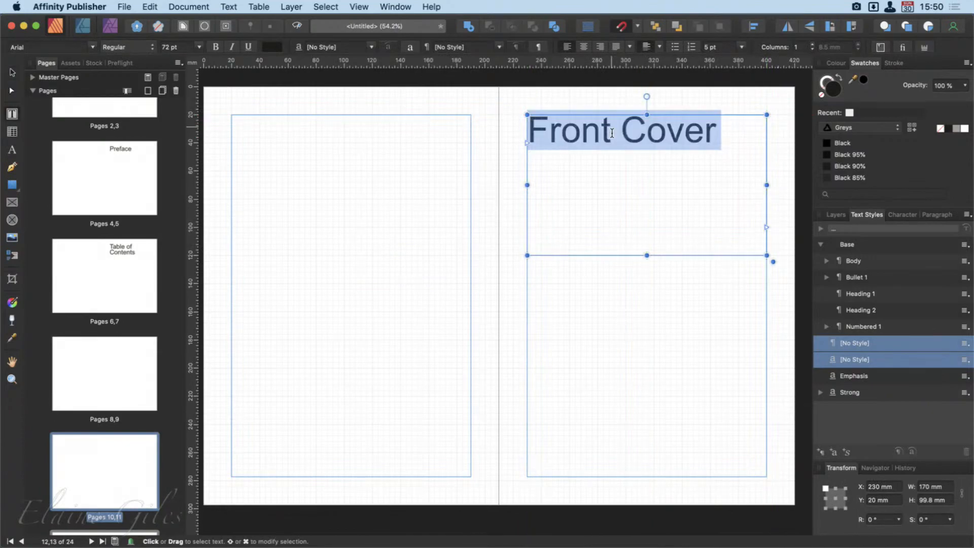
type("Intro")
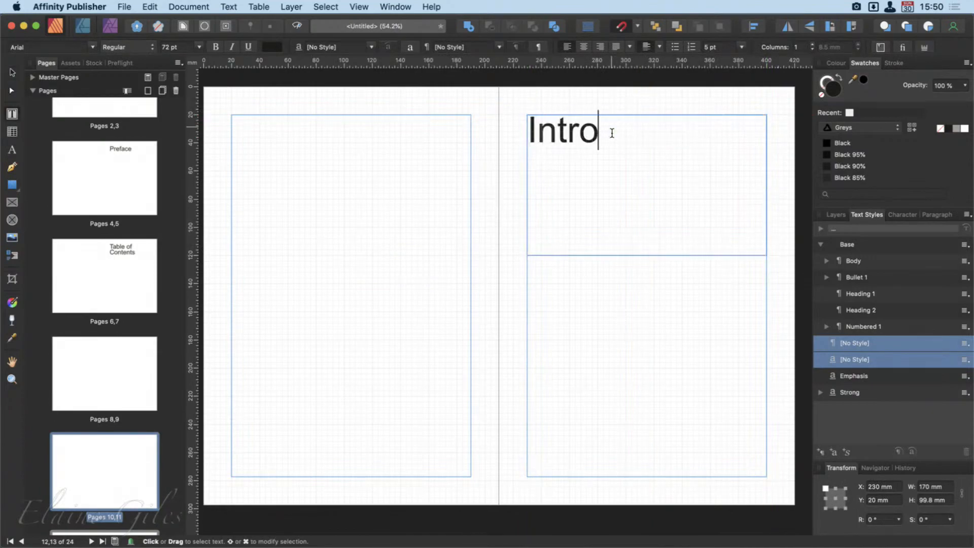
type("duction")
key("Escape")
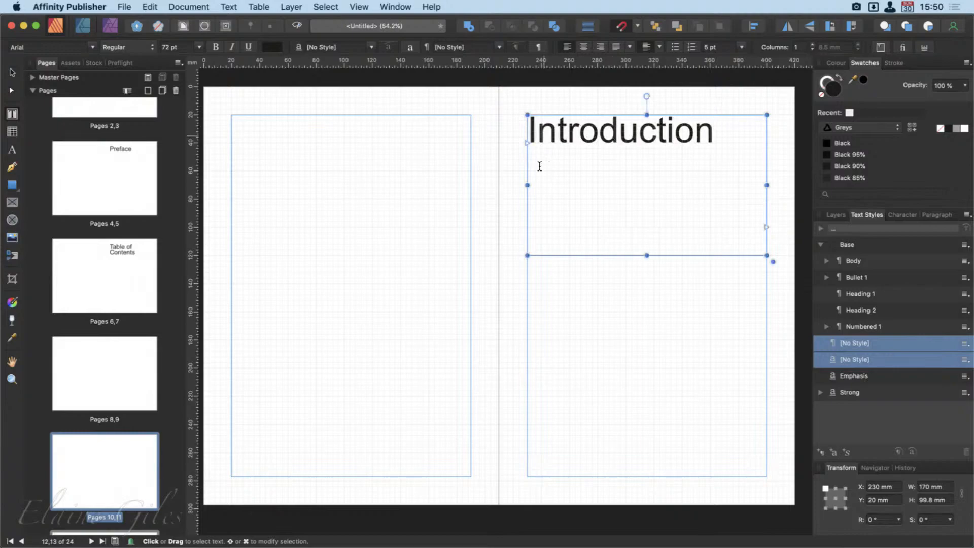
key("Escape")
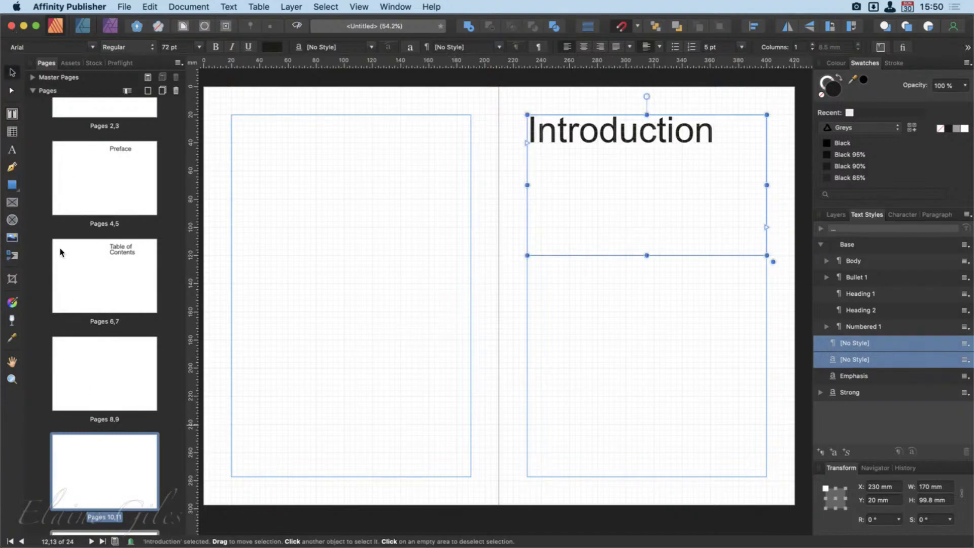
Step: Paste a copy of the Front Cover frame inside the margins of page 15 and replace its text with "Chapter One"
scroll(137, 372, "down", 10)
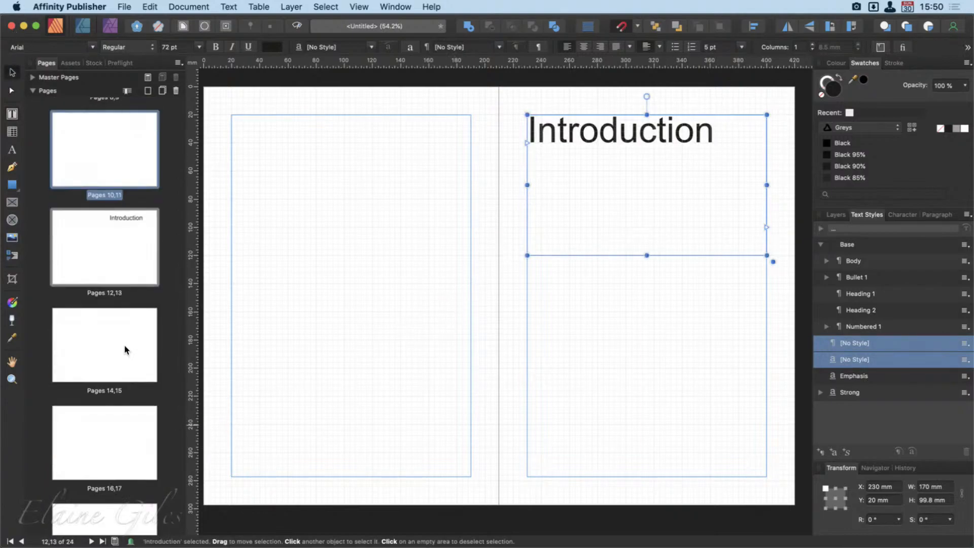
left_click(126, 346)
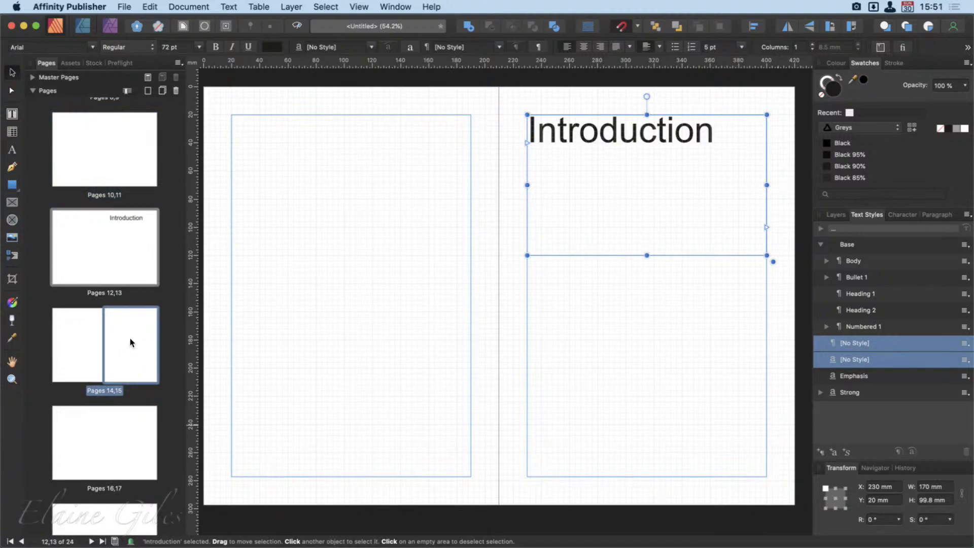
double_click(129, 341)
left_click_drag(248, 141, 545, 141)
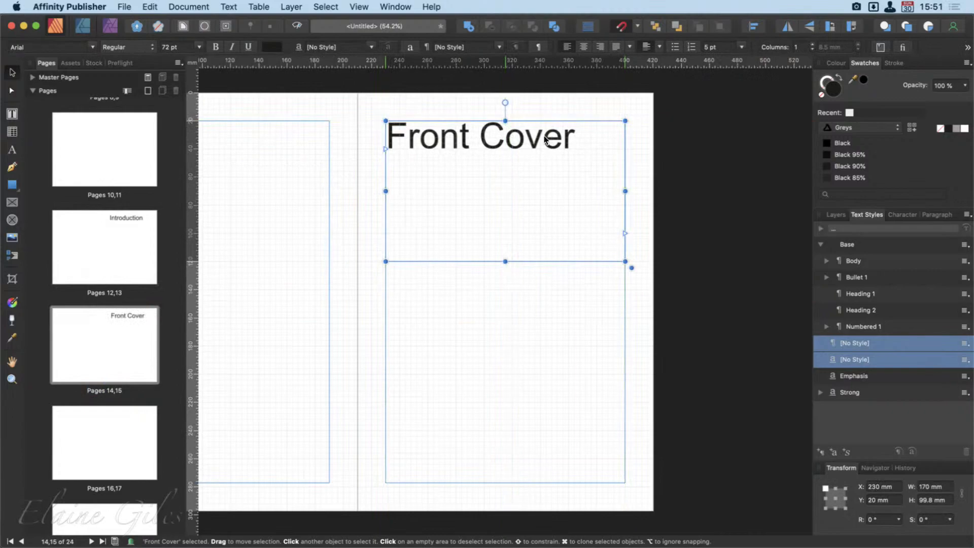
triple_click(544, 143)
type("Chapter")
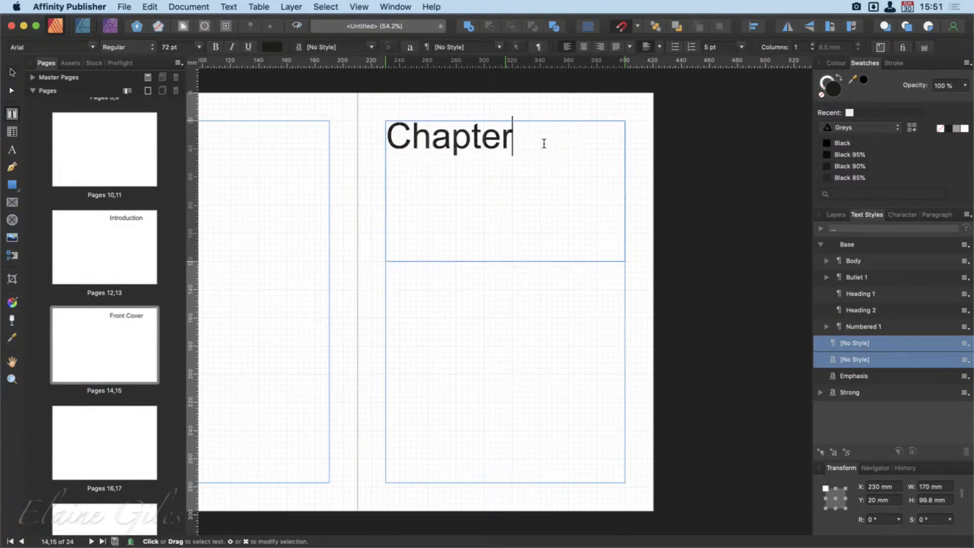
type(" One")
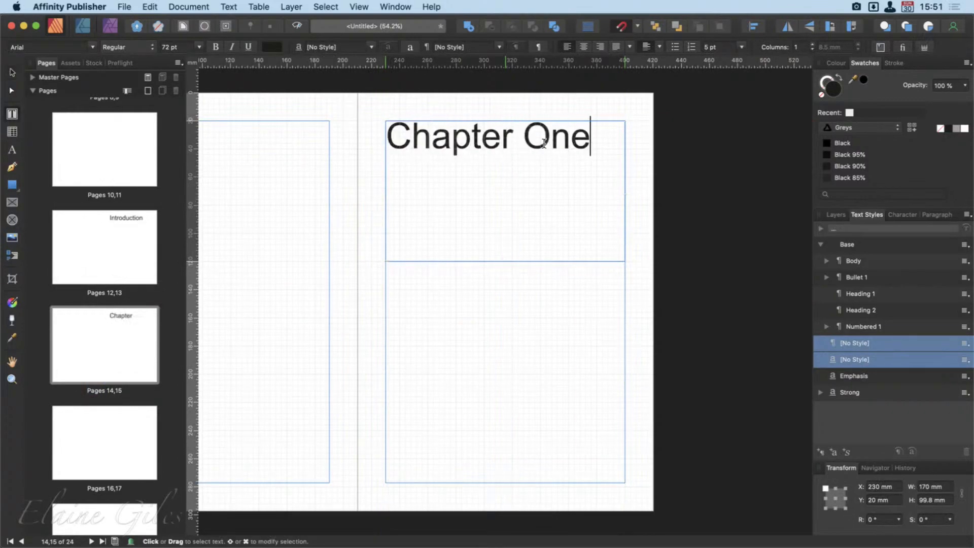
key("Escape")
left_click(13, 71)
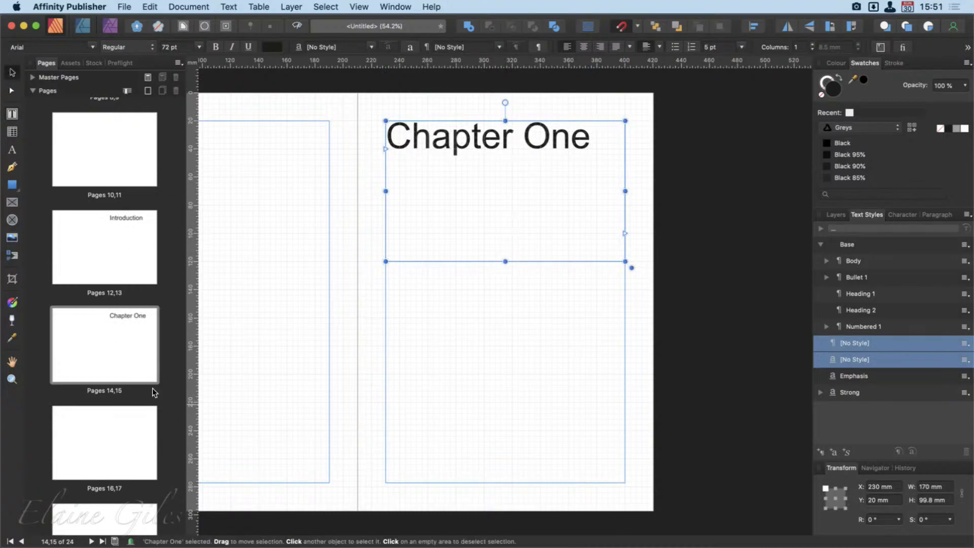
Step: Paste a copy of the Front Cover frame on page 24 and change its text to "Back Cover"
scroll(127, 429, "down", 3)
scroll(127, 430, "down", 2)
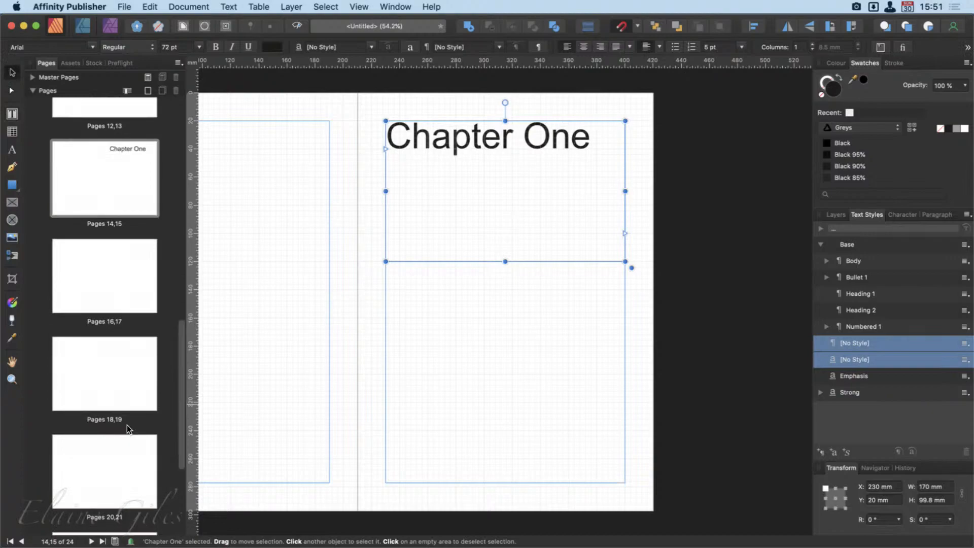
scroll(127, 425, "down", 1)
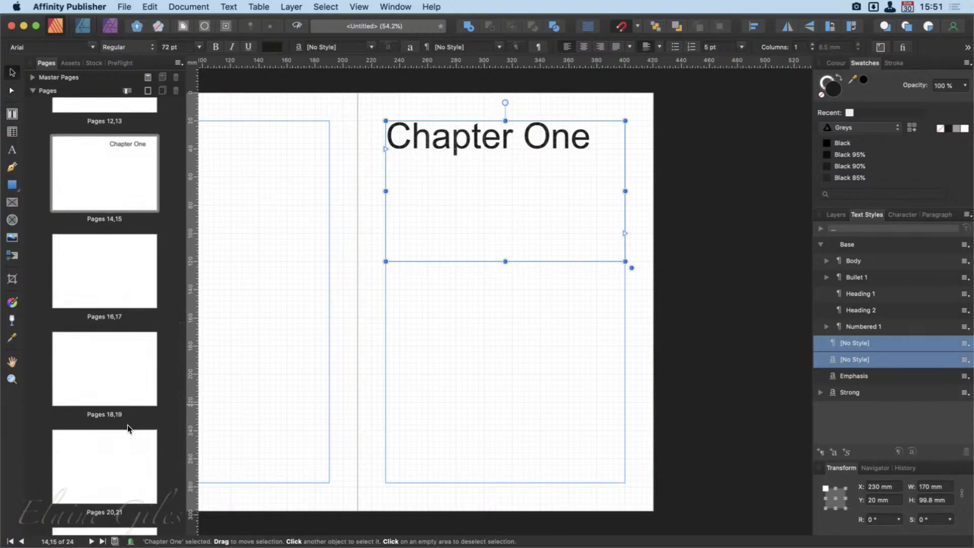
scroll(127, 426, "down", 2)
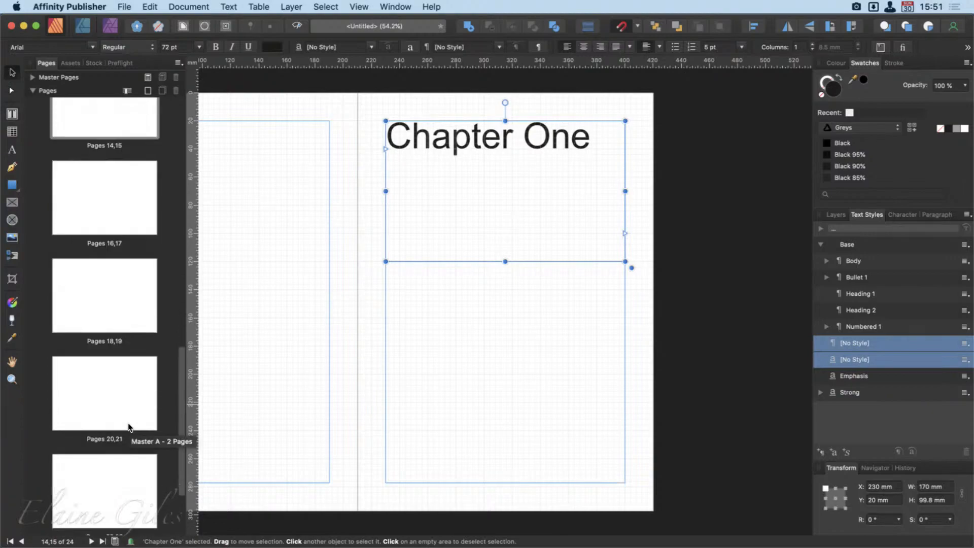
scroll(128, 427, "down", 2)
scroll(129, 426, "up", 4)
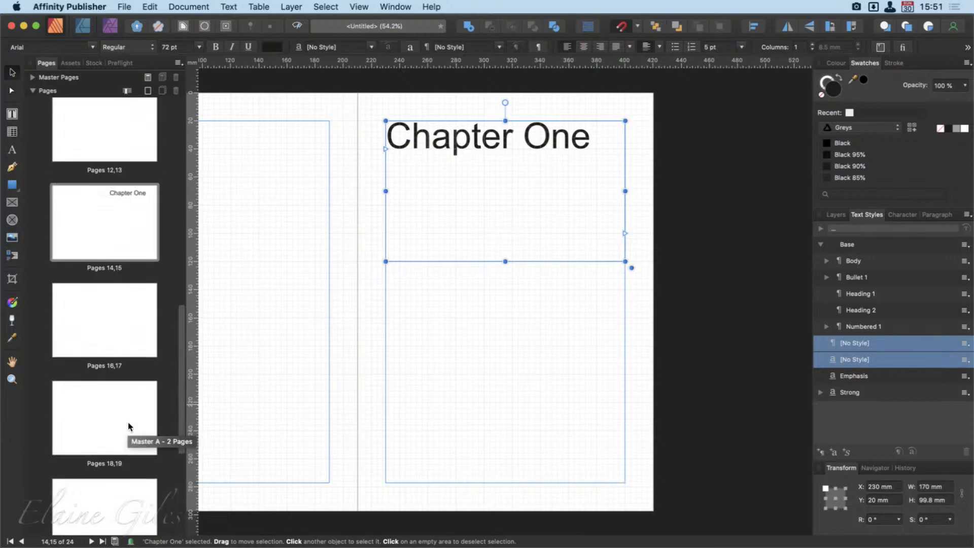
scroll(116, 383, "down", 2)
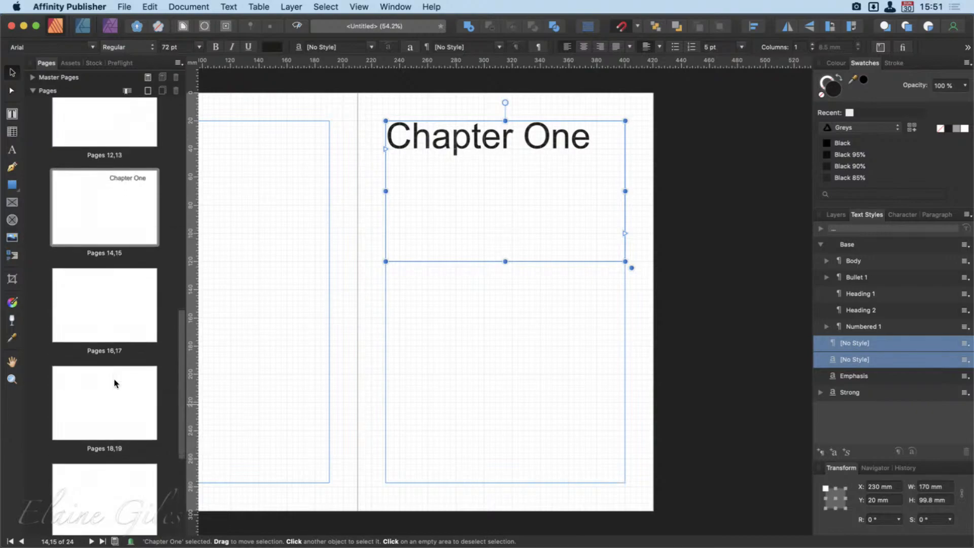
scroll(116, 383, "down", 3)
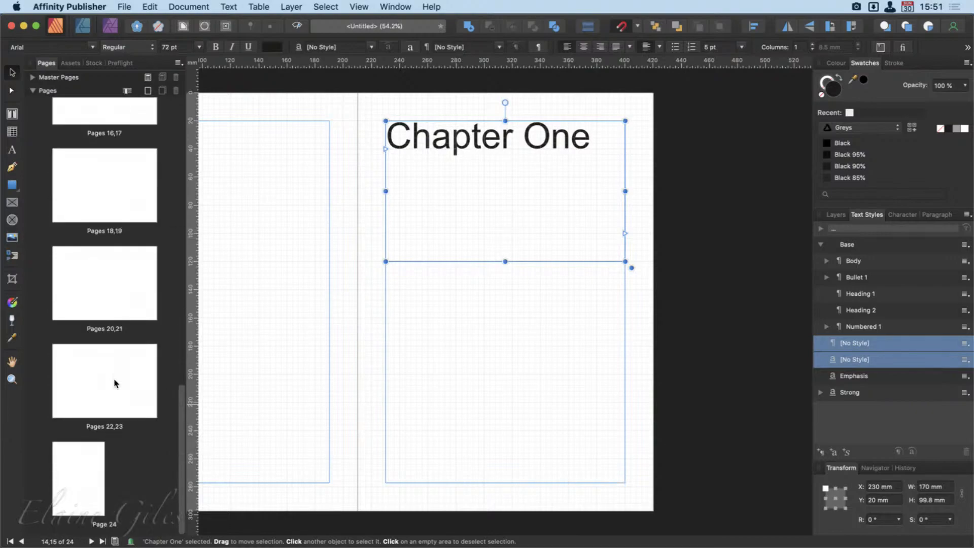
double_click(76, 478)
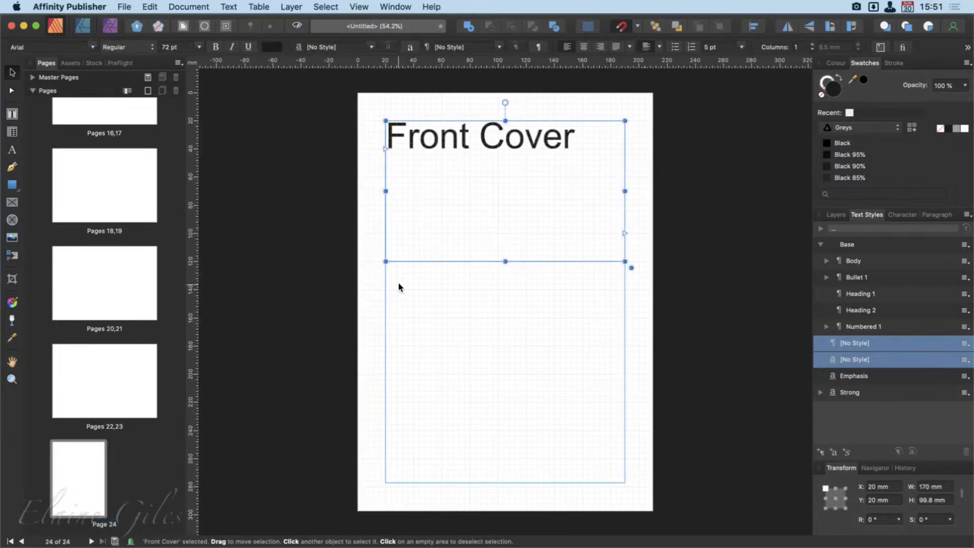
double_click(438, 139)
double_click(437, 141)
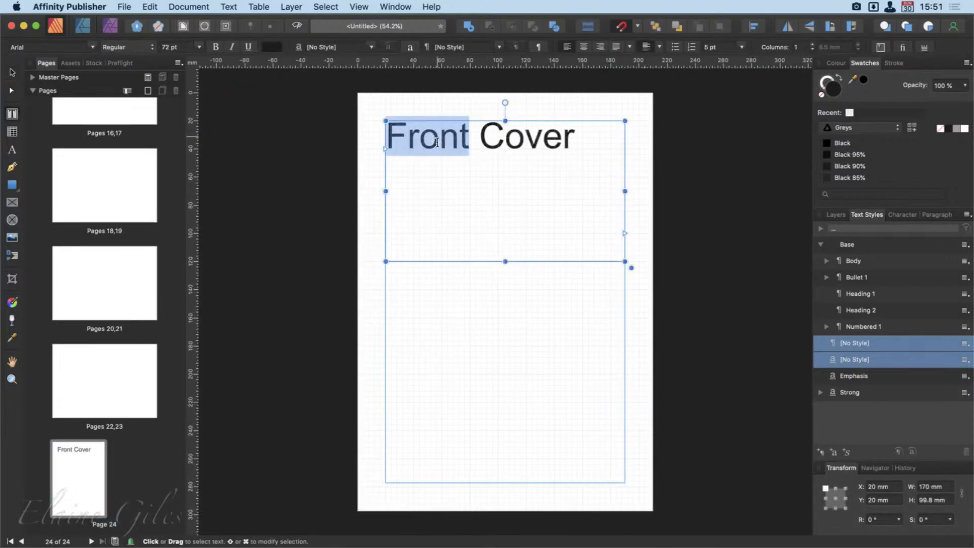
type("Back")
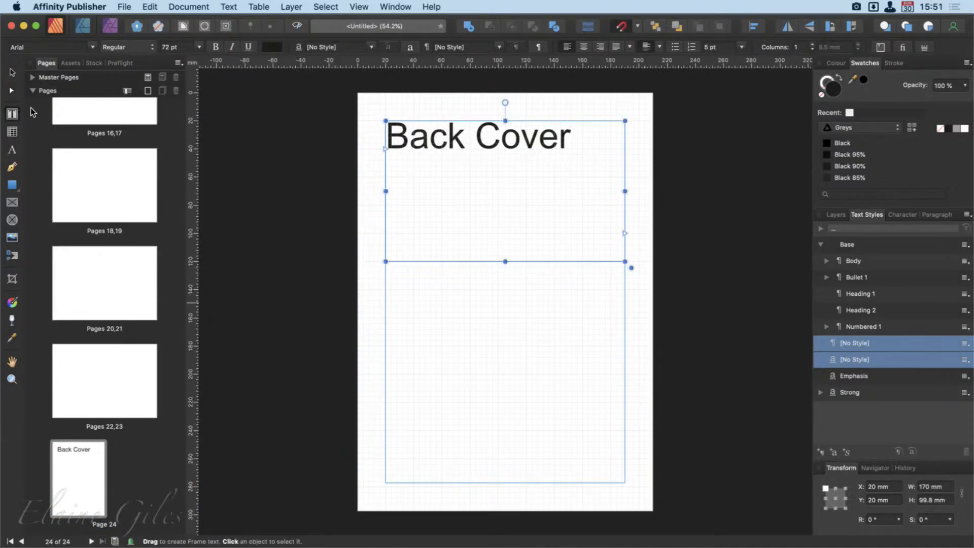
Step: Paste a copy of the Front Cover frame inside the margins of page 21 and replace its text with "Index"
left_click(104, 382)
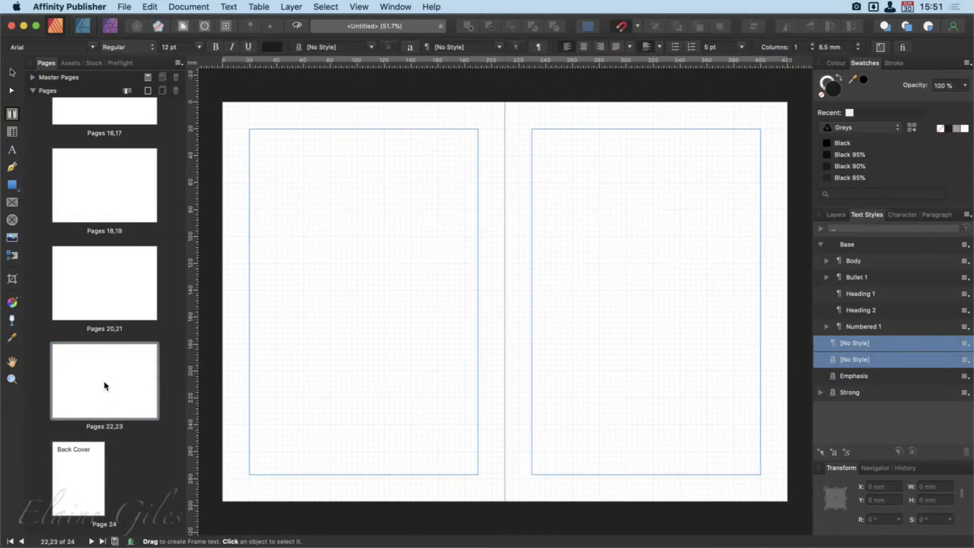
left_click(102, 288)
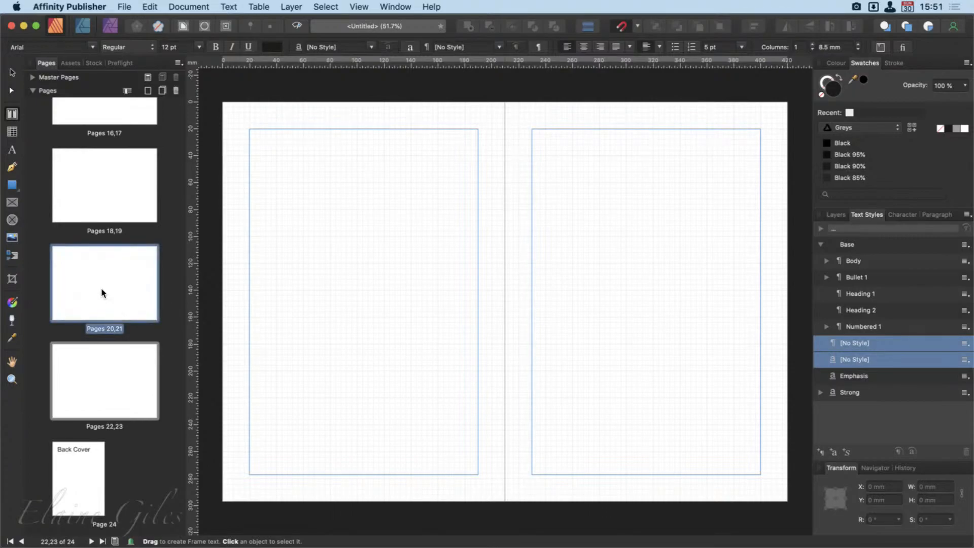
key("super+v")
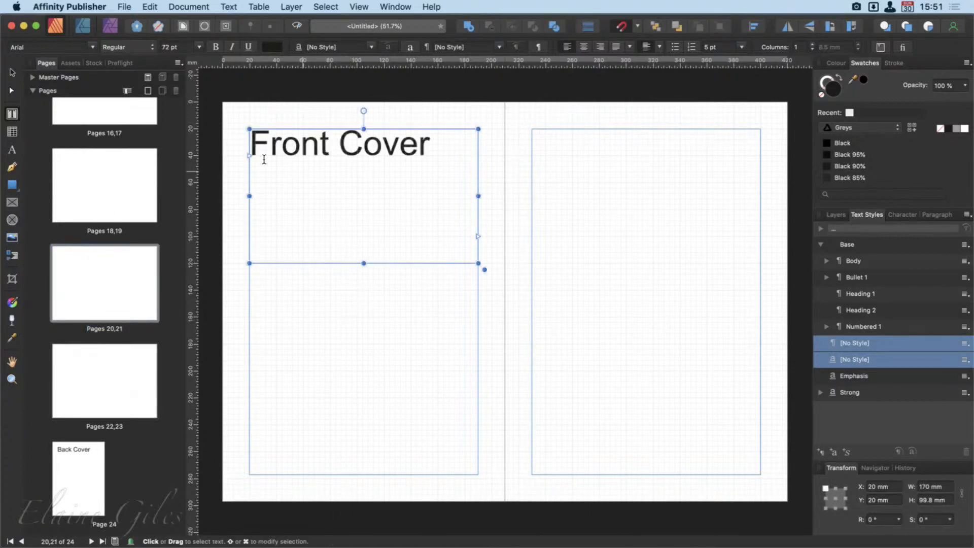
left_click(228, 374)
key("v")
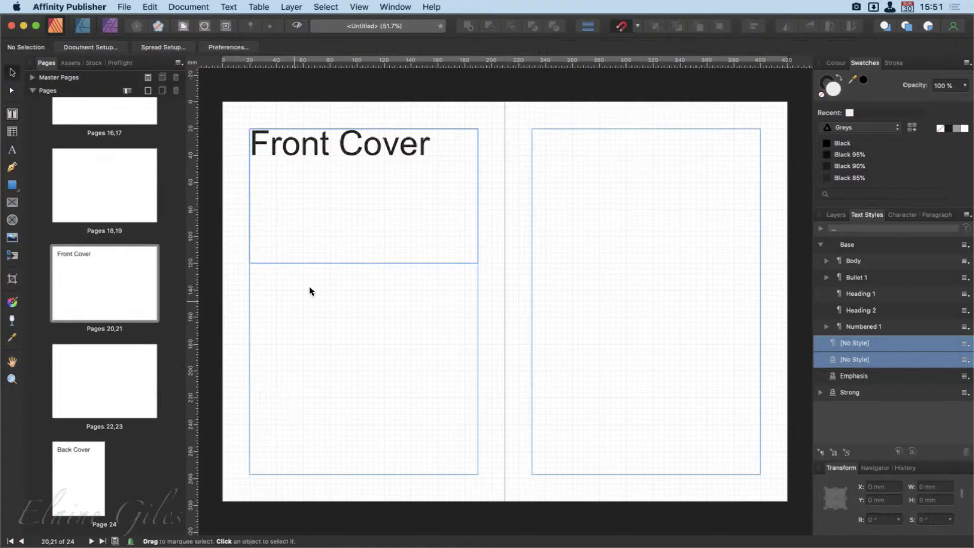
left_click_drag(320, 182, 603, 182)
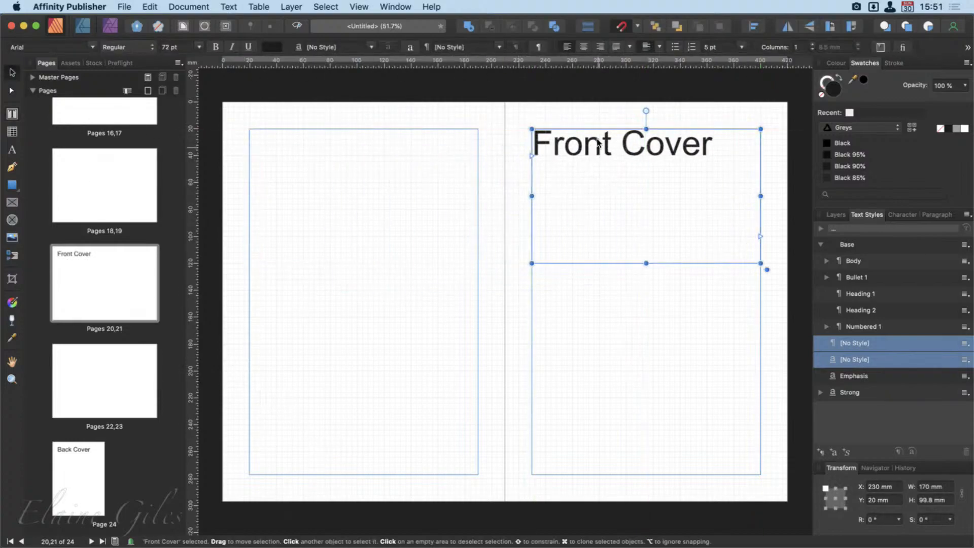
triple_click(590, 144)
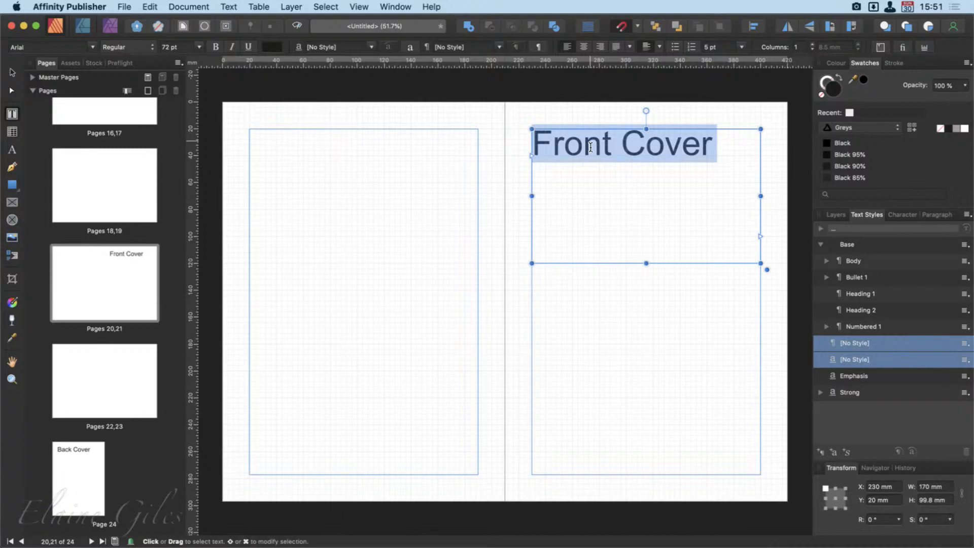
type("Index")
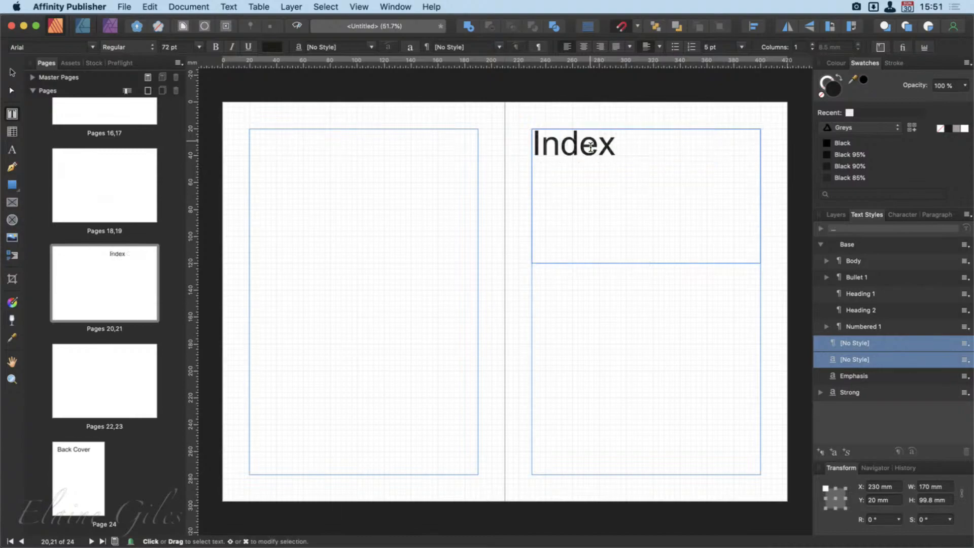
key("Escape")
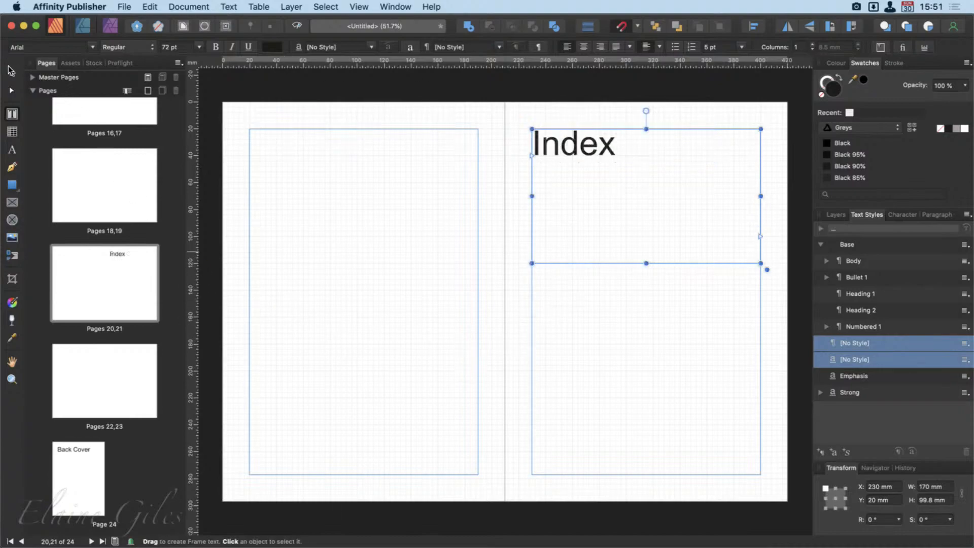
left_click(10, 70)
Step: Review the order of the labelled pages from the contents page through Introduction and Chapter One to Index
scroll(444, 435, "up", 5)
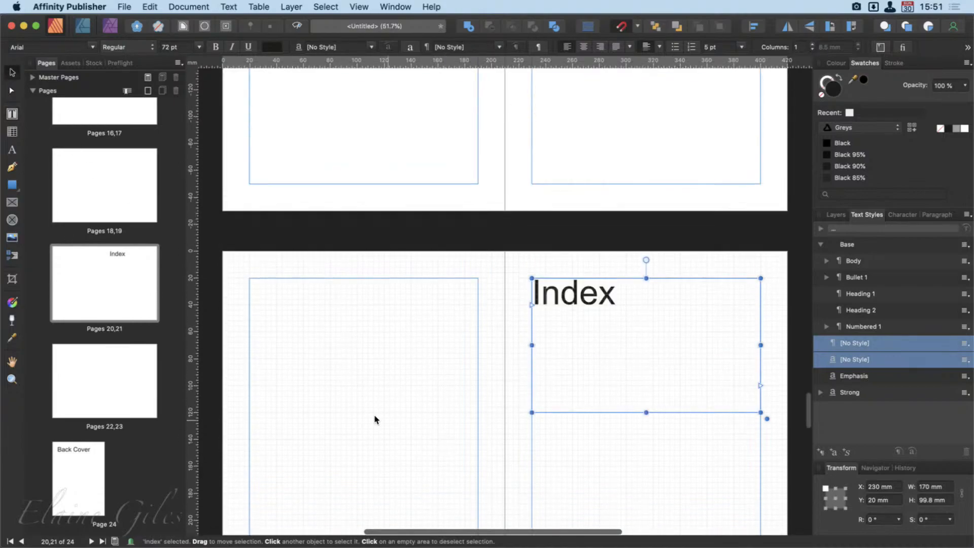
scroll(166, 349, "up", 5)
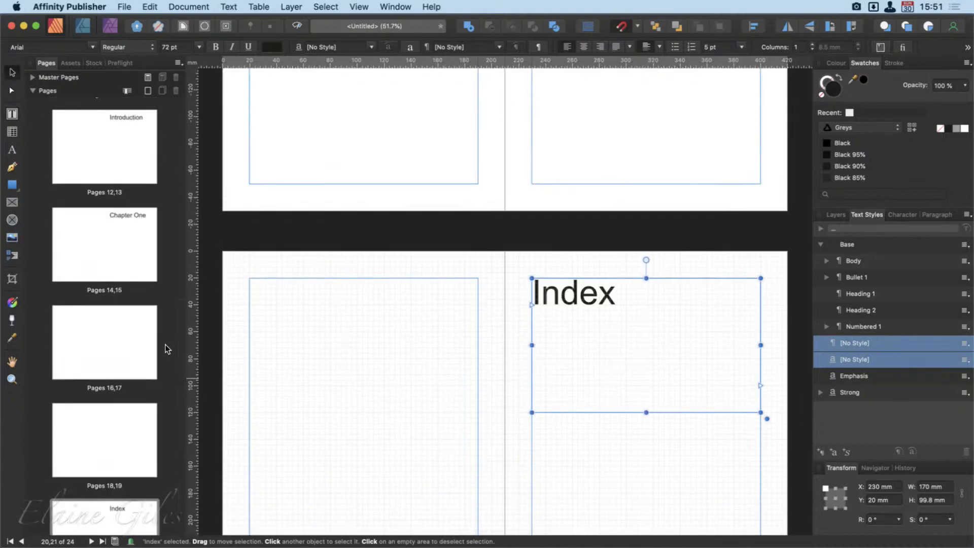
scroll(166, 349, "up", 2)
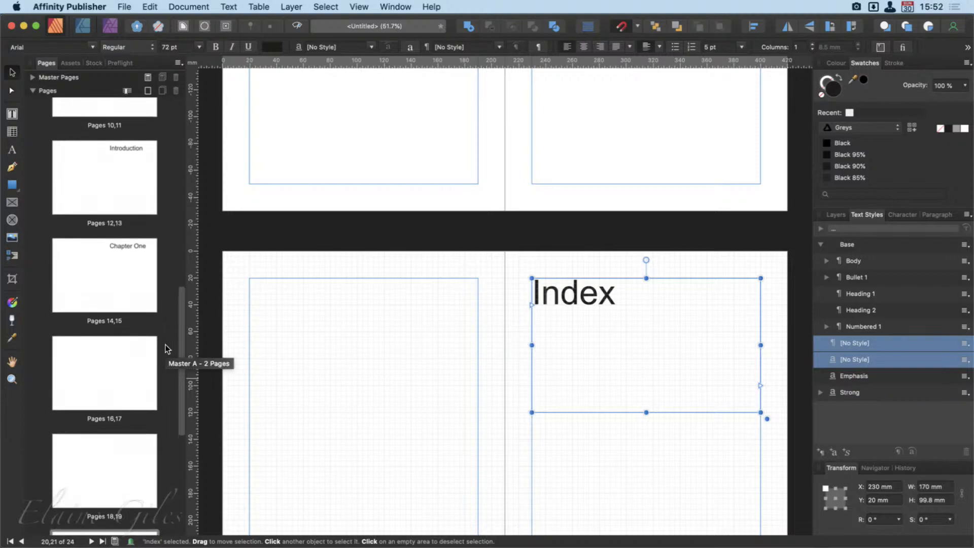
scroll(166, 349, "up", 2)
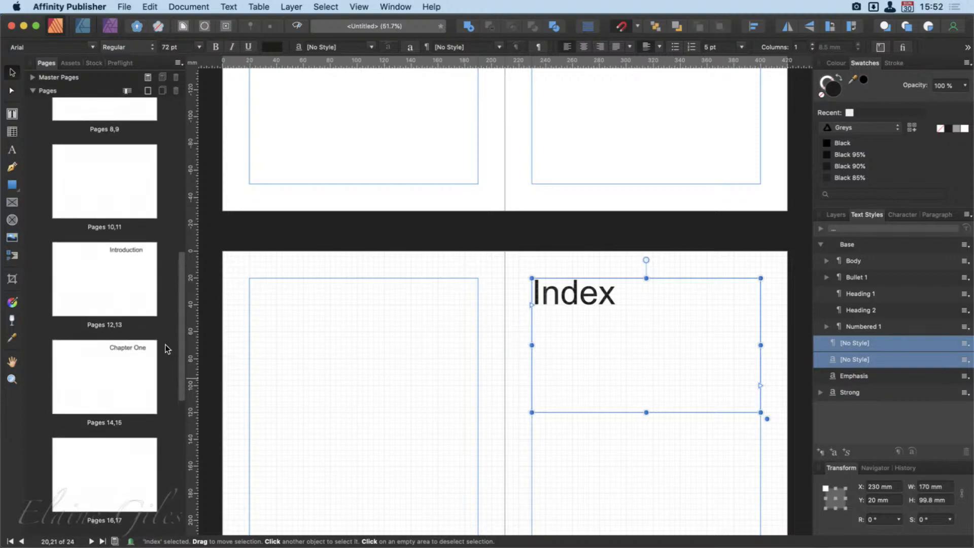
scroll(166, 349, "up", 3)
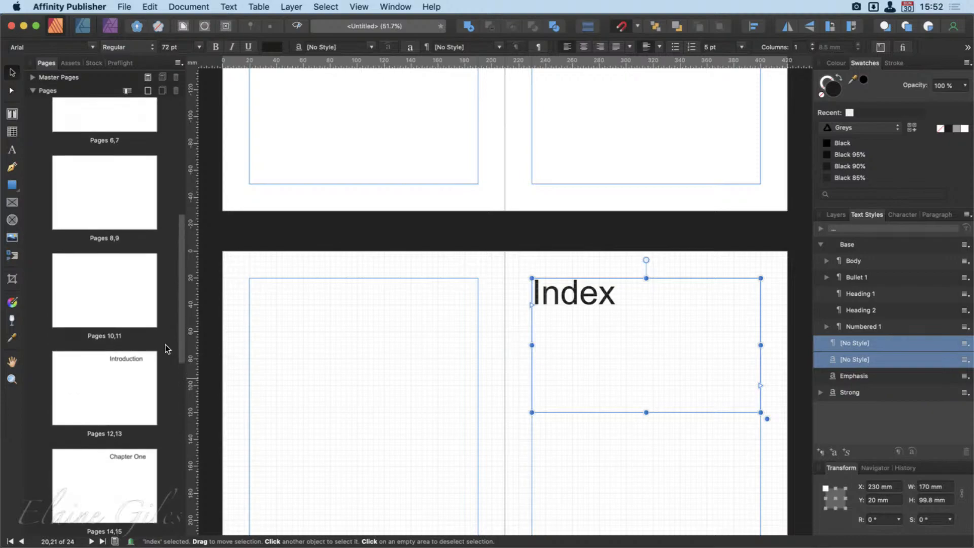
scroll(167, 349, "up", 1)
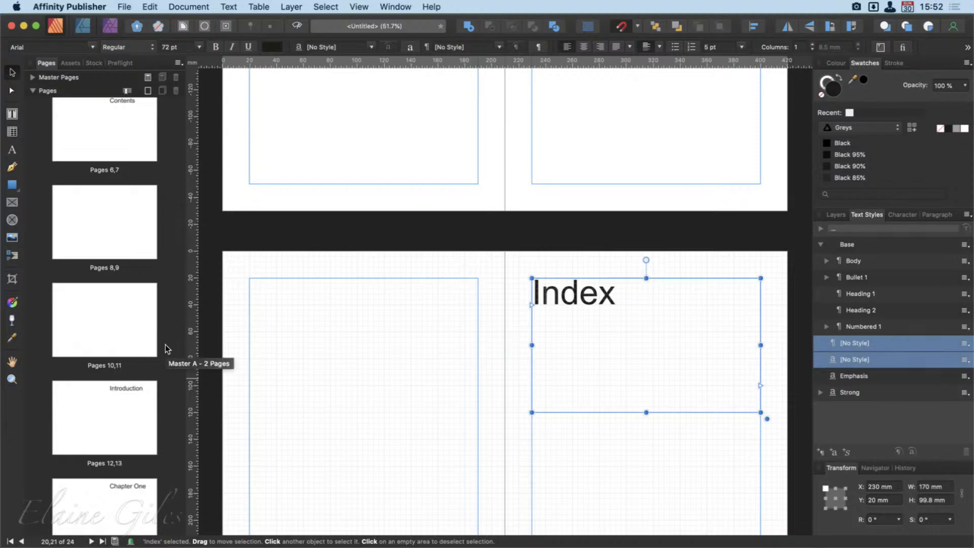
scroll(376, 339, "up", 4)
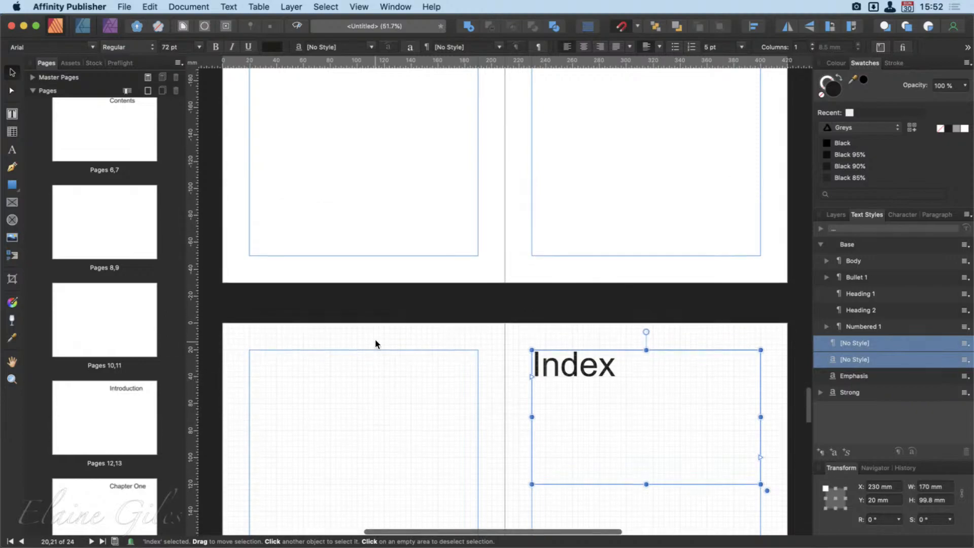
scroll(375, 338, "down", 10)
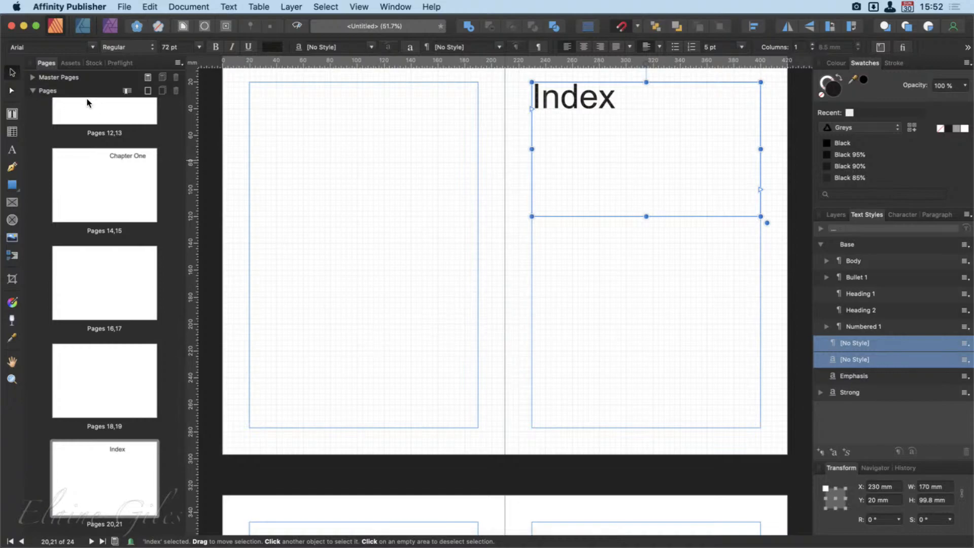
Step: Open Master A for editing and start an artistic text line with "-" below the bottom margin of its left page
left_click(33, 77)
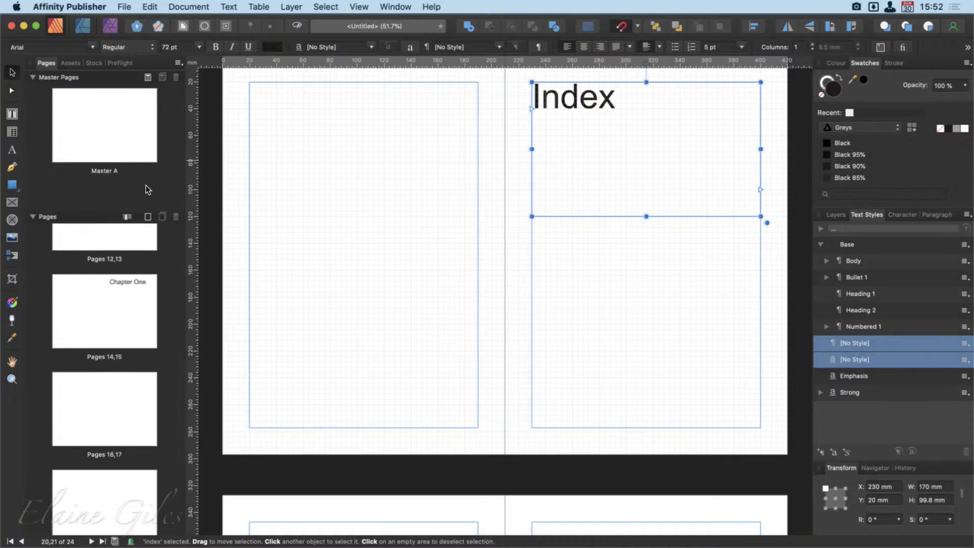
double_click(105, 132)
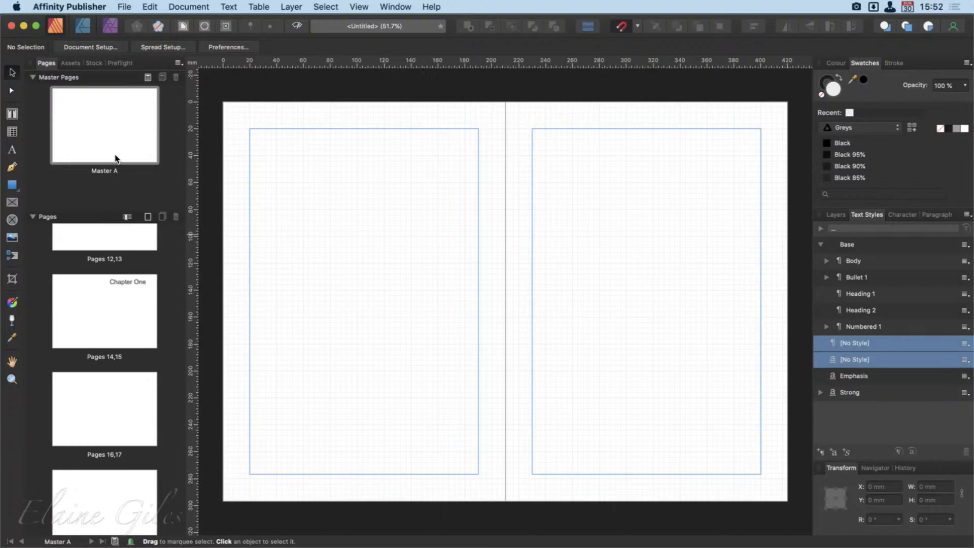
left_click(12, 149)
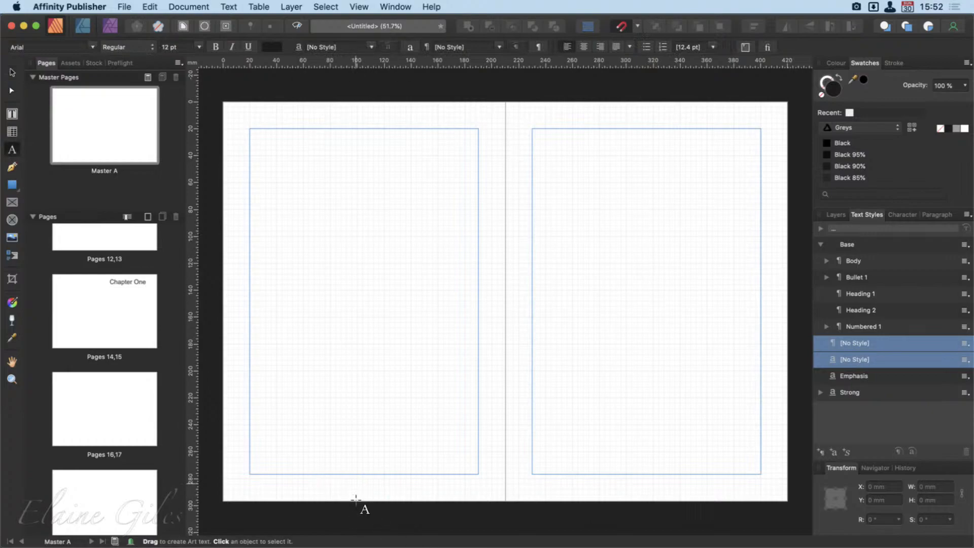
left_click(356, 487)
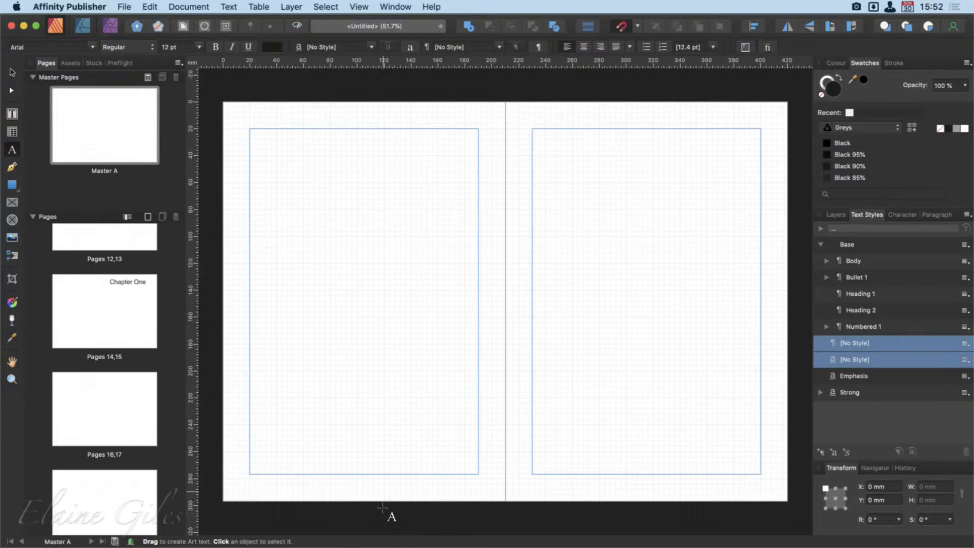
type("-")
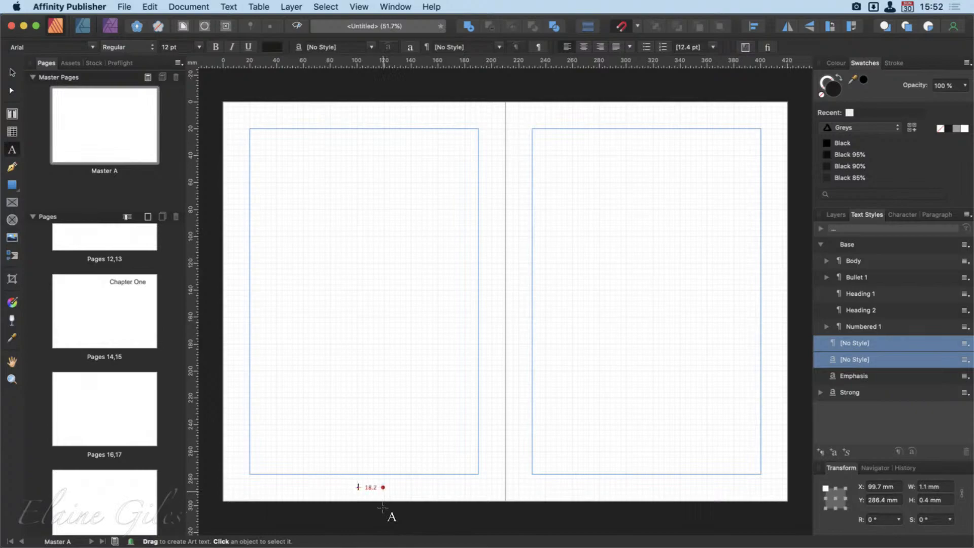
key("Escape")
Step: Insert a Page Number field after the dash in Master A's footer text
left_click(227, 6)
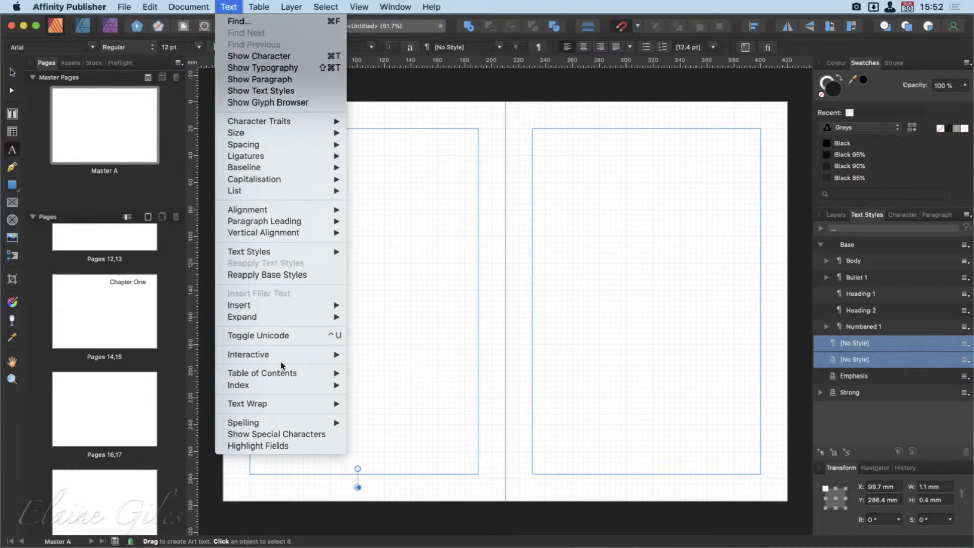
mouse_move(305, 351)
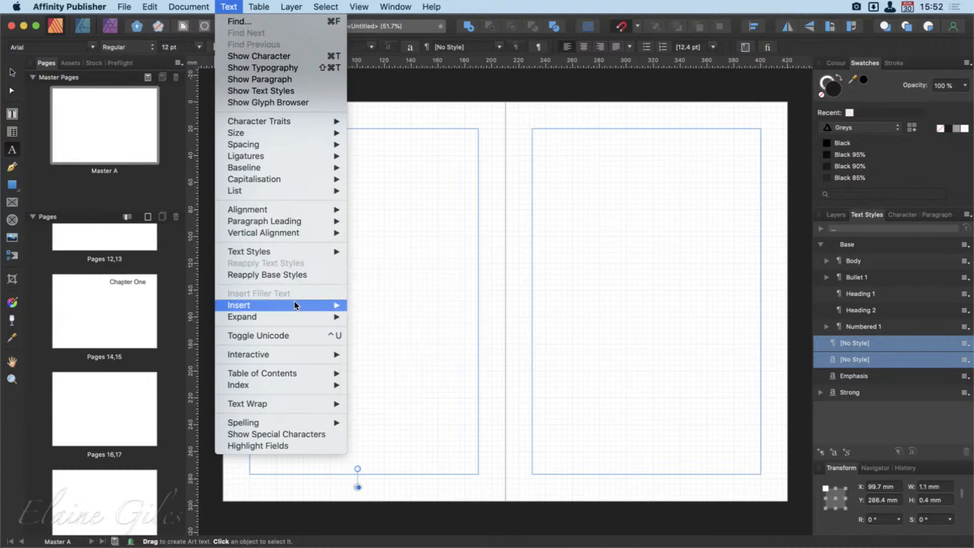
mouse_move(294, 304)
mouse_move(401, 304)
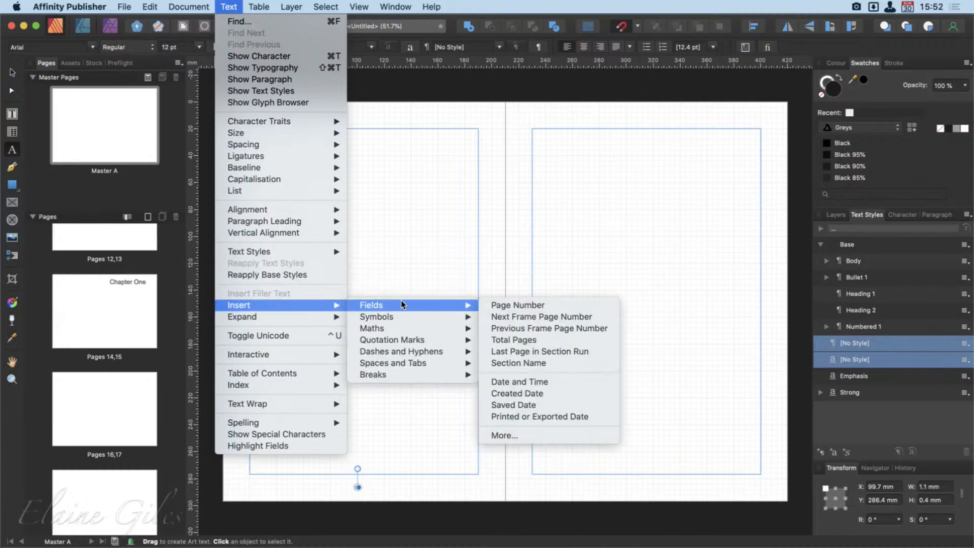
left_click(545, 309)
scroll(369, 524, "up", 4)
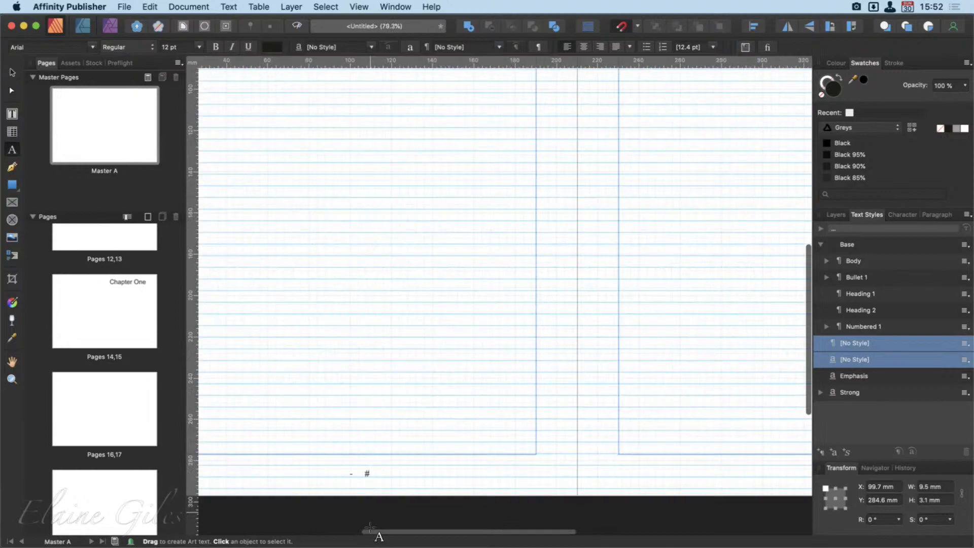
scroll(371, 517, "up", 4)
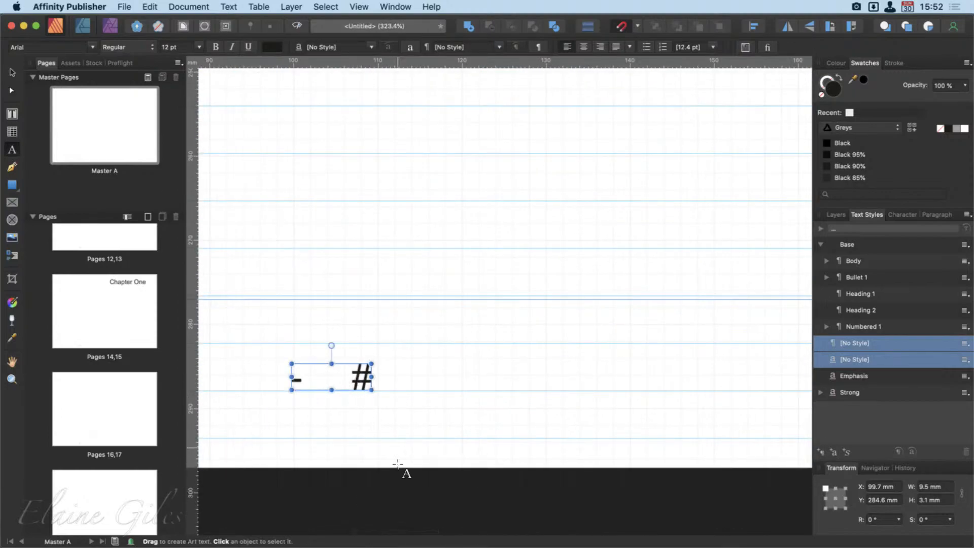
Step: Remove the extra spaces before the Page Number field and add a closing dash so Master A's footer reads "- # -"
key("BackSpace")
key("BackSpace")
key("BackSpace")
key("BackSpace")
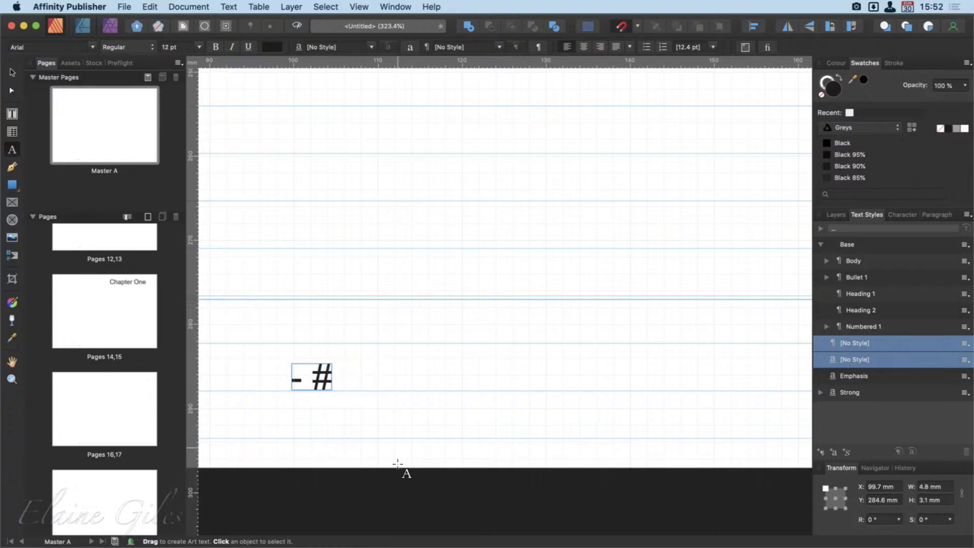
type("`")
key("BackSpace")
type("-")
key("Escape")
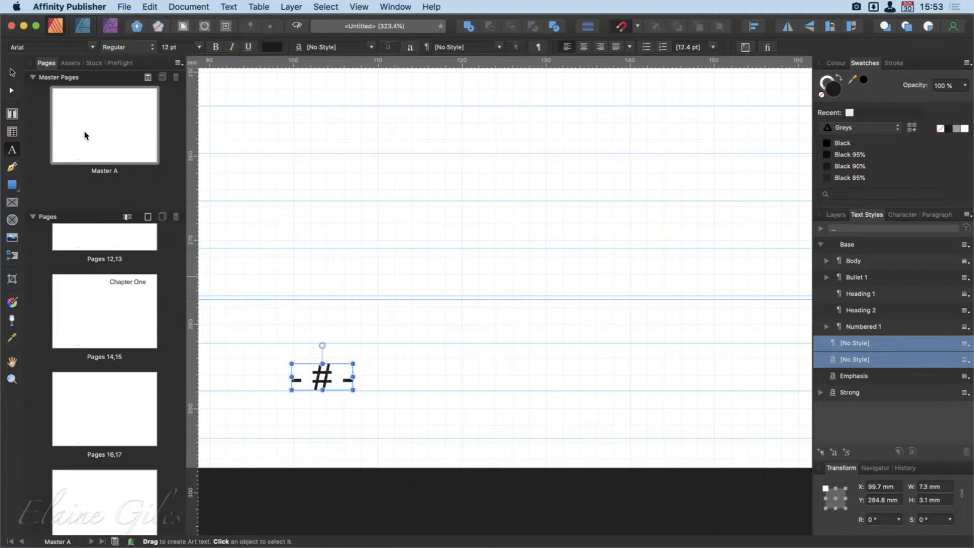
Step: Move the "- # -" text to the horizontal centre of Master A's left page, at about X 101 mm
left_click(13, 74)
scroll(341, 359, "down", 6)
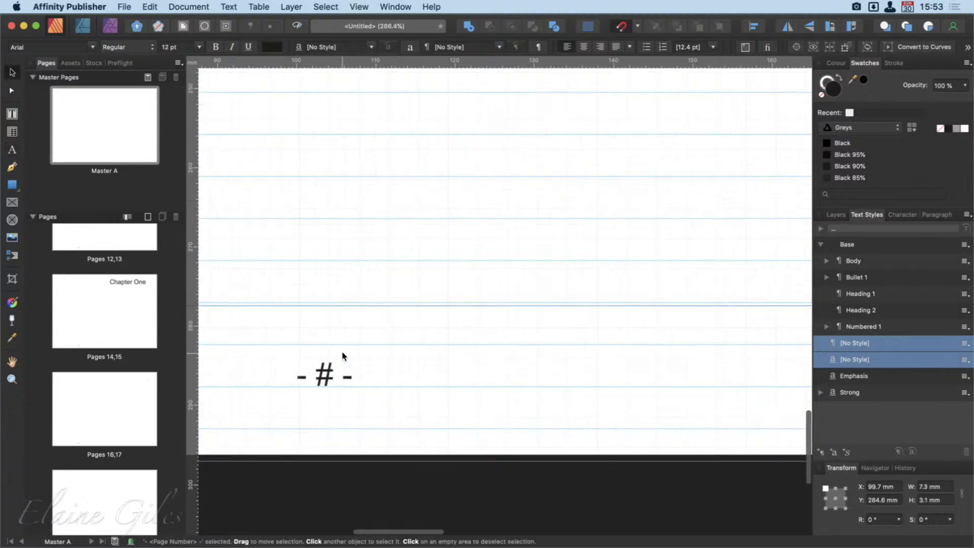
scroll(341, 358, "down", 4)
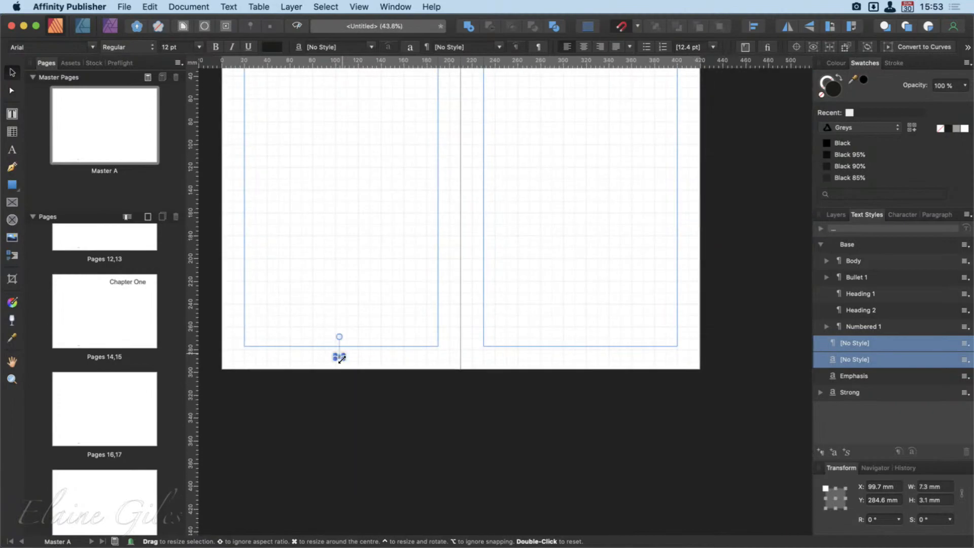
scroll(341, 358, "up", 1)
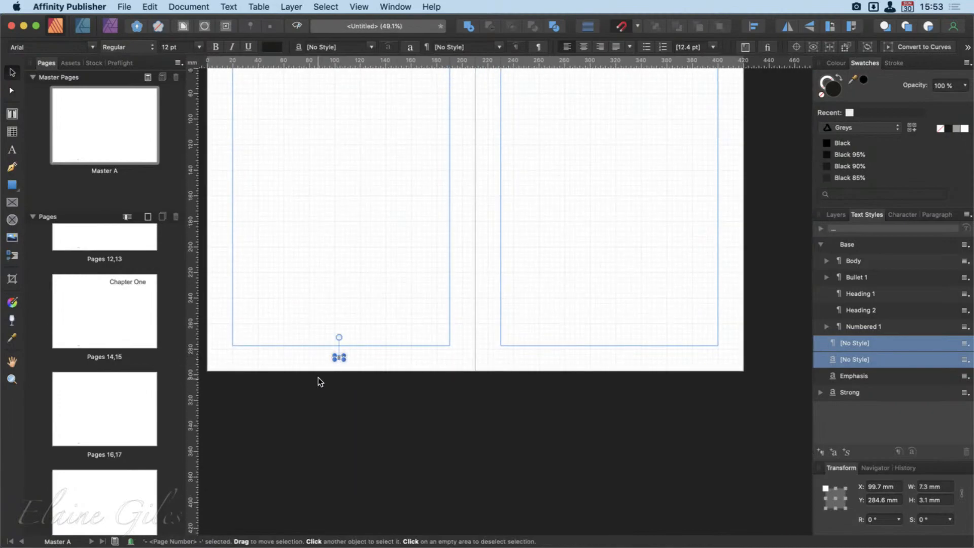
scroll(244, 370, "up", 2)
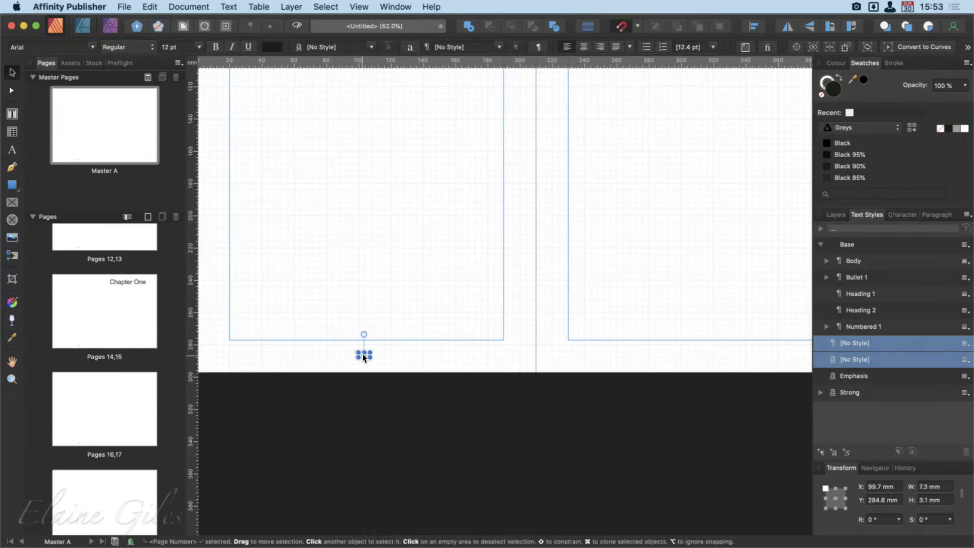
left_click_drag(361, 356, 366, 357)
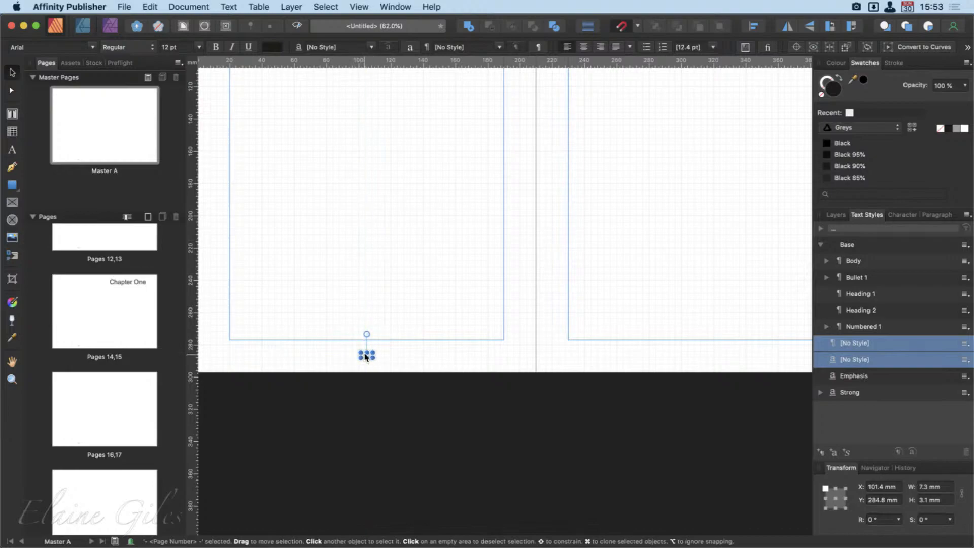
Step: Duplicate the "- # -" text onto Master A's right page, centred below the bottom margin at about X 311 mm, Y 285 mm
left_click(639, 369)
key("super+a")
mouse_move(366, 356)
left_mouse_down()
mouse_move(644, 381)
mouse_move(719, 374)
mouse_move(743, 360)
mouse_move(733, 358)
left_mouse_up()
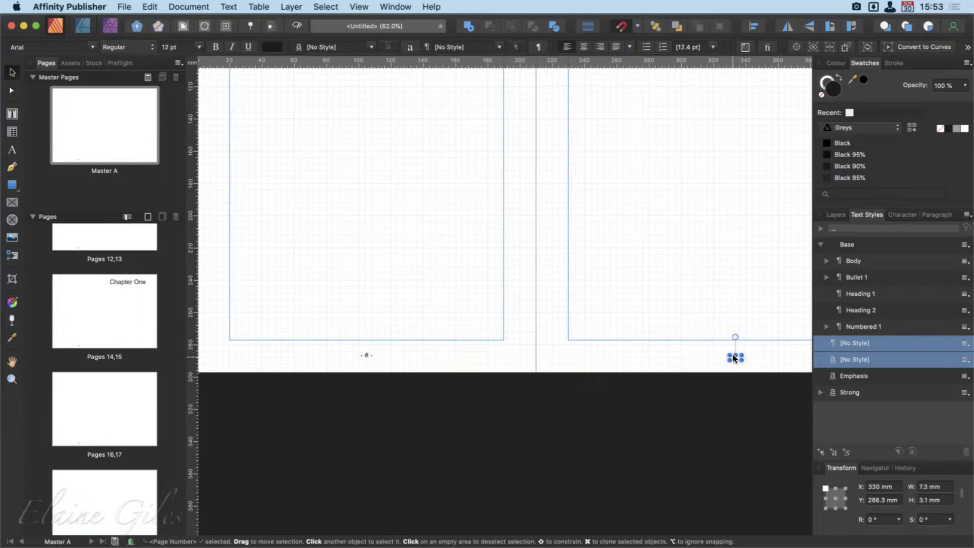
scroll(733, 358, "right", 4)
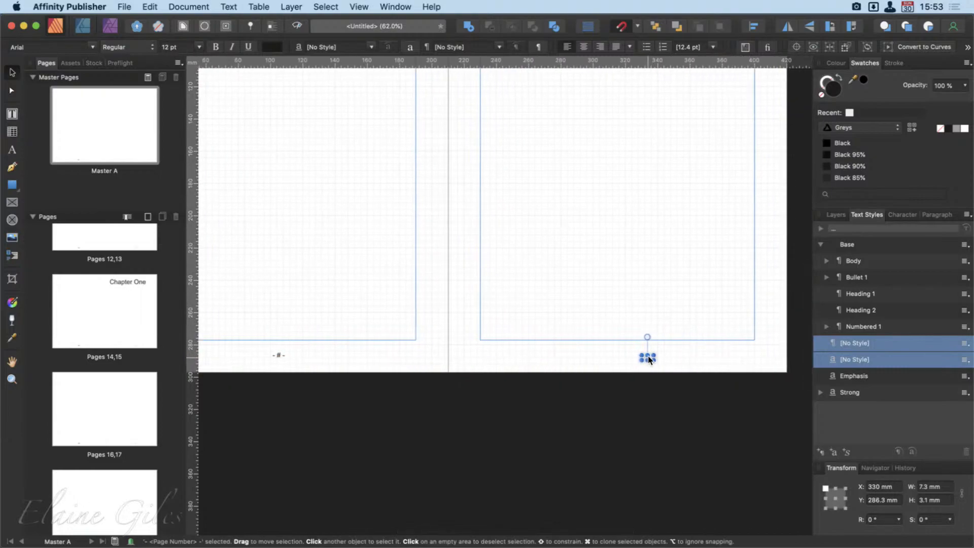
left_click_drag(645, 359, 619, 356)
scroll(485, 439, "down", 5)
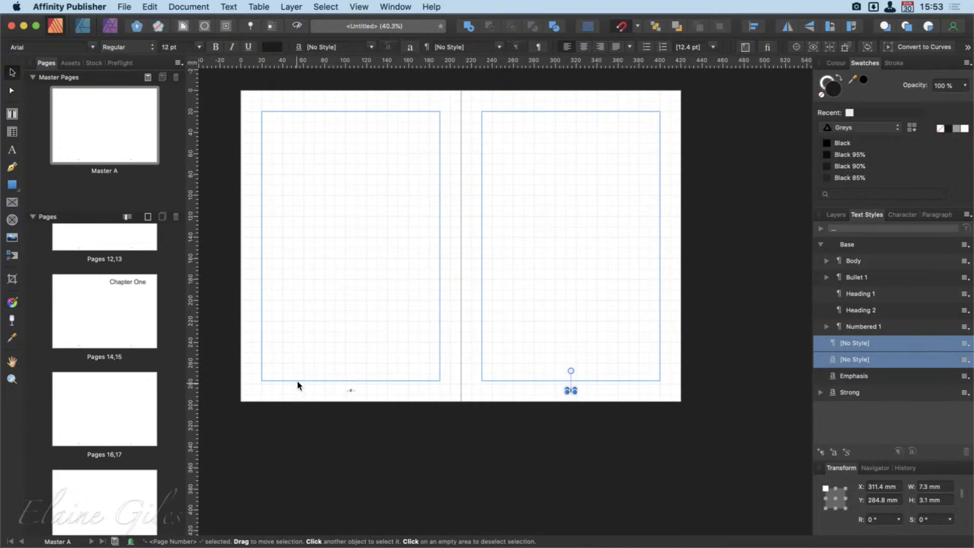
Step: Check the footer page numbers on the Front Cover, Front Matter, Preface and Introduction pages
scroll(313, 384, "left", 2)
scroll(313, 384, "up", 3)
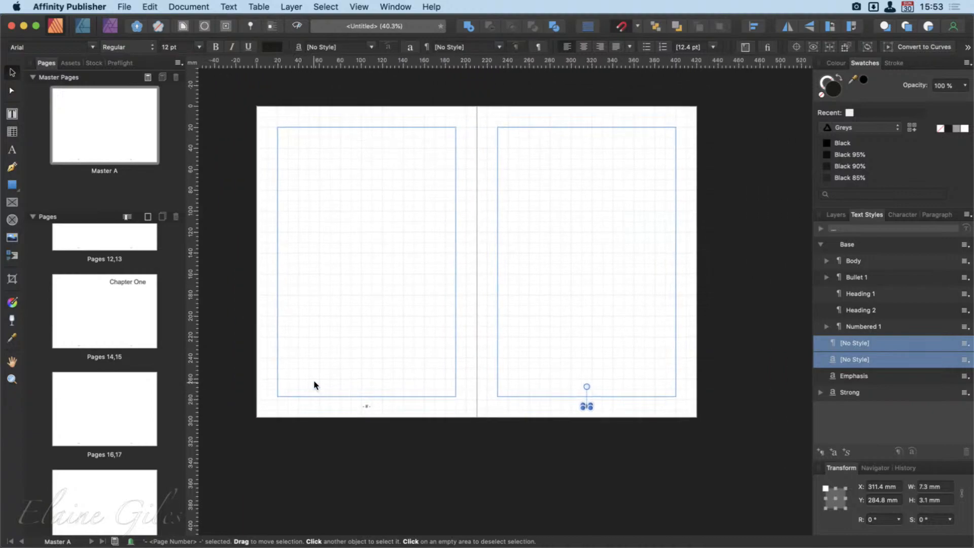
scroll(87, 330, "up", 10)
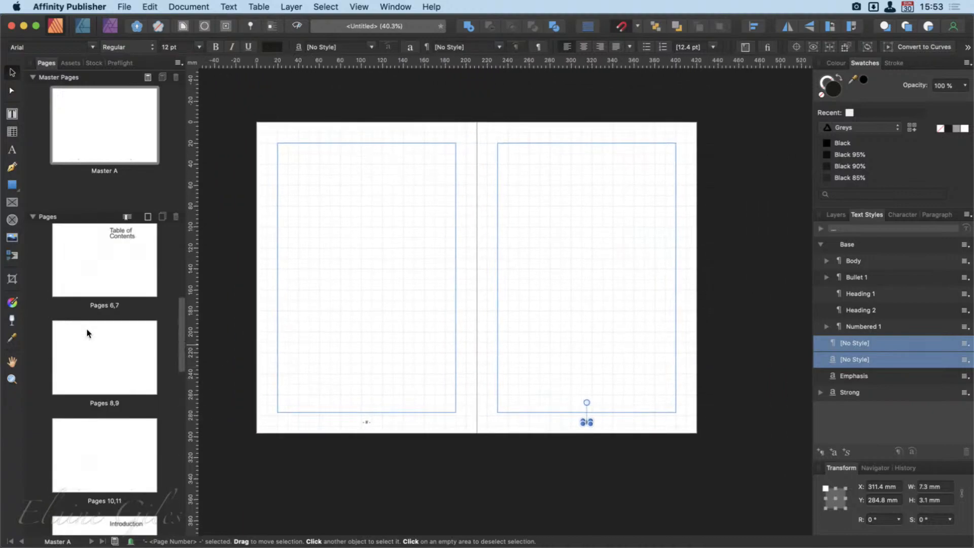
scroll(88, 327, "up", 3)
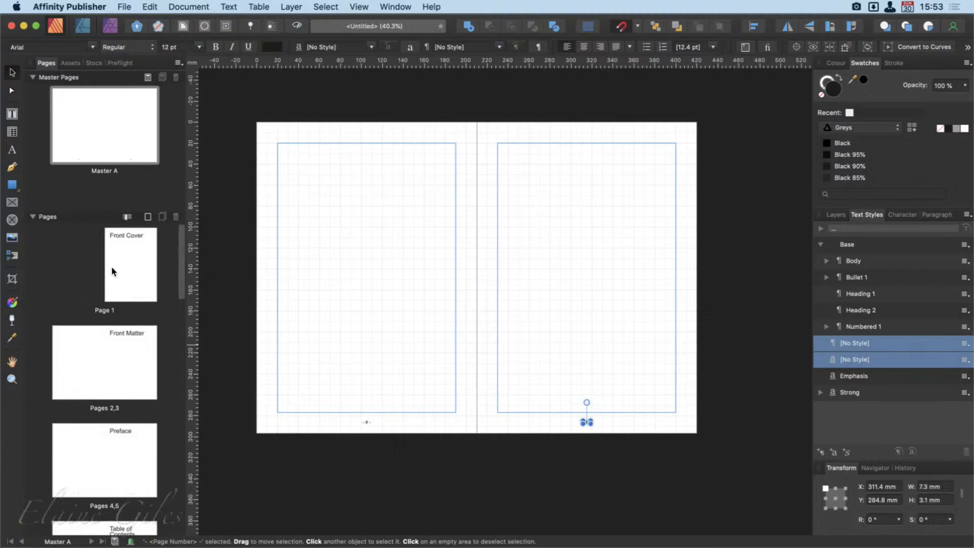
double_click(111, 265)
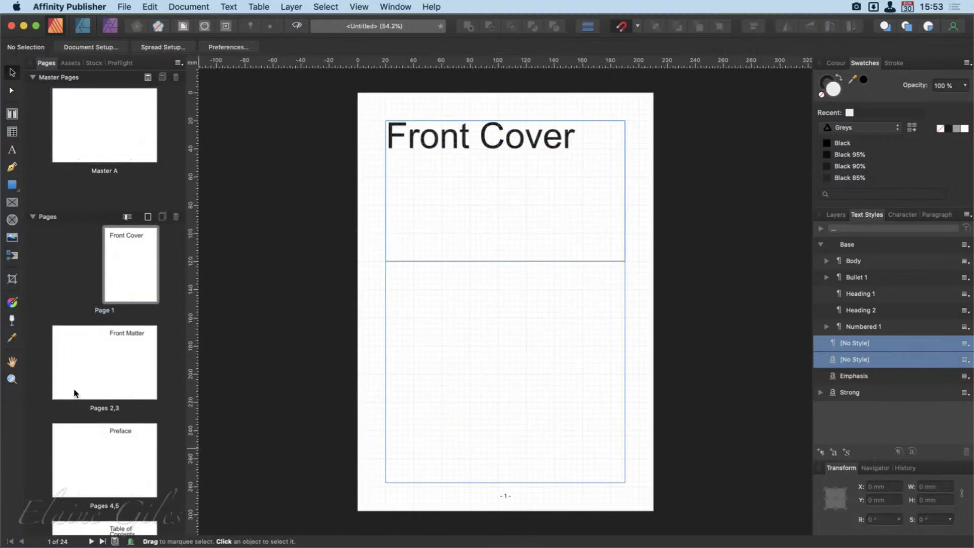
double_click(106, 376)
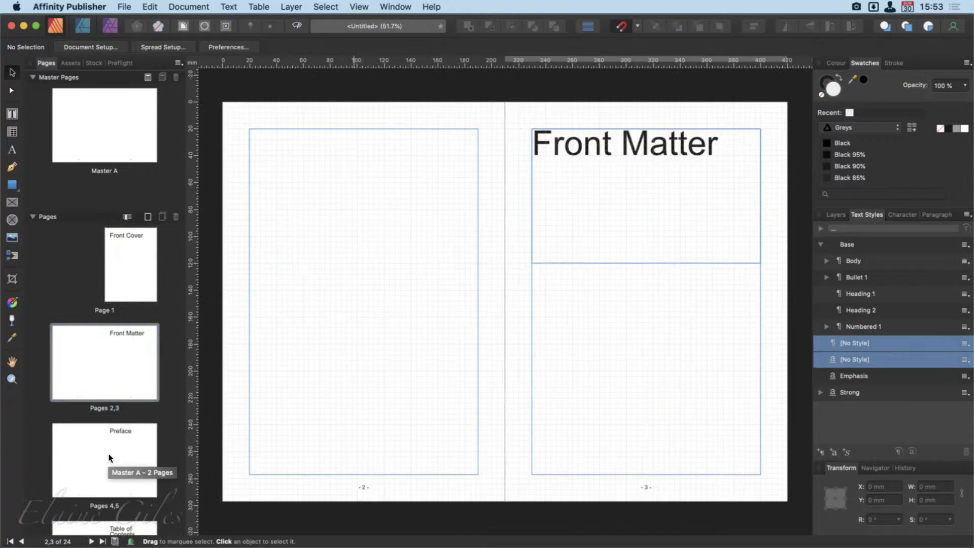
double_click(108, 456)
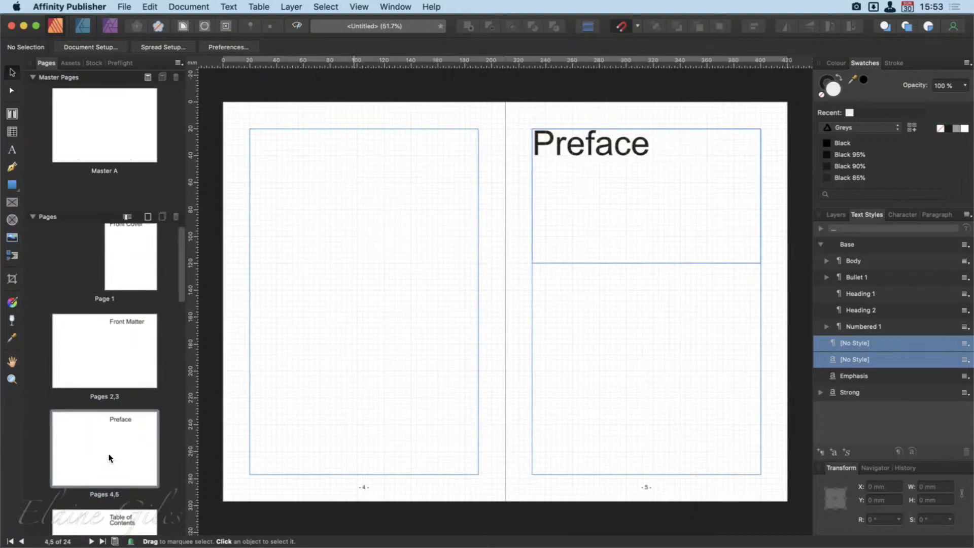
scroll(109, 457, "down", 3)
scroll(109, 458, "up", 5)
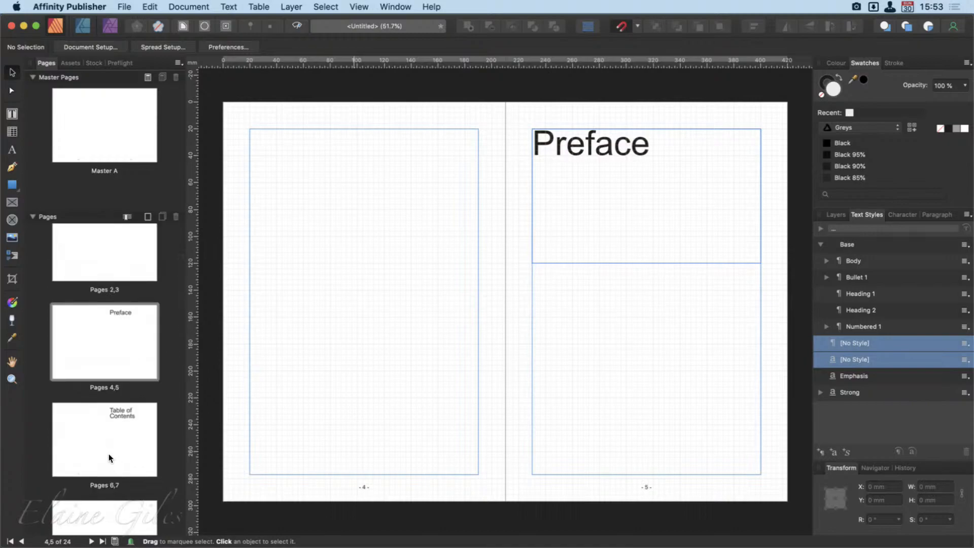
scroll(109, 453, "down", 10)
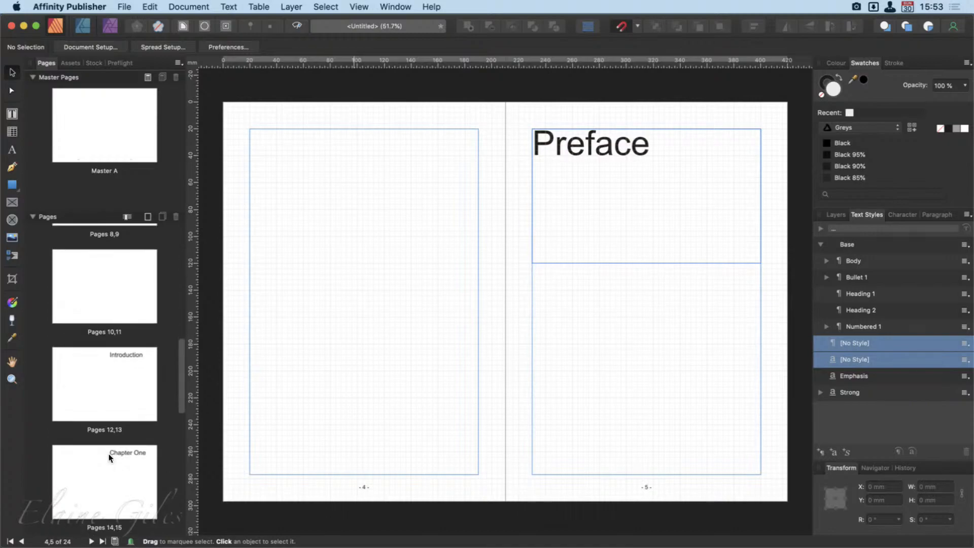
left_click(101, 480)
left_click(107, 402)
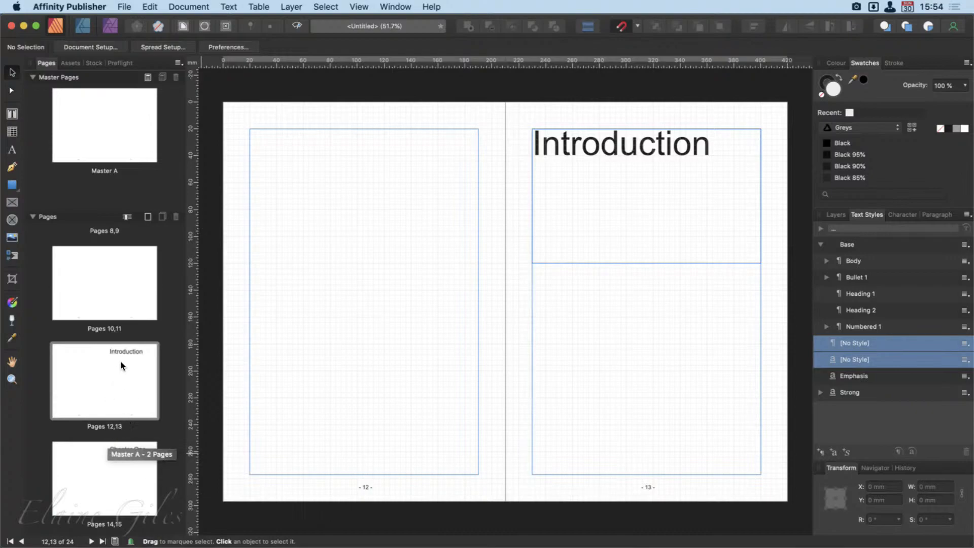
Step: Open the Section Manager and add a new section starting at the Front Matter spread, page 2
left_click(185, 6)
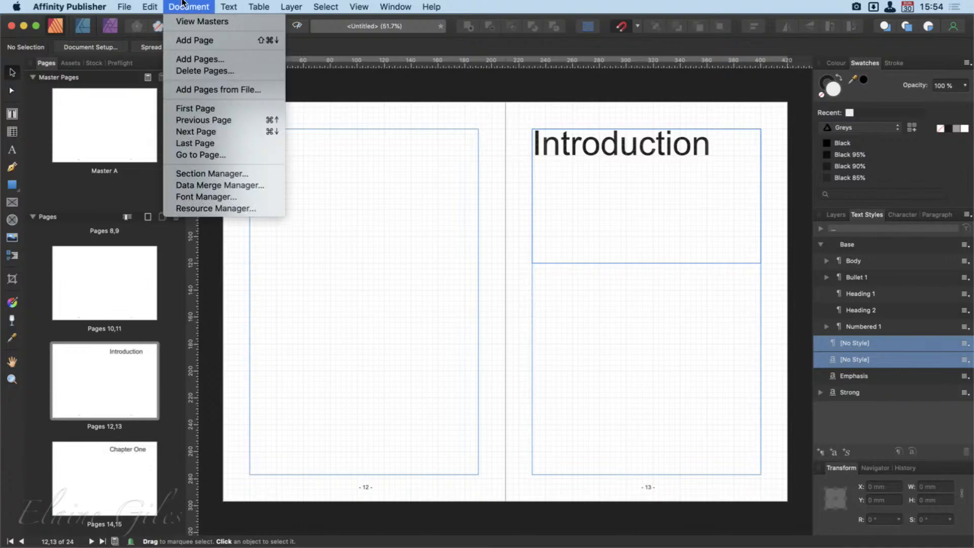
left_click(231, 175)
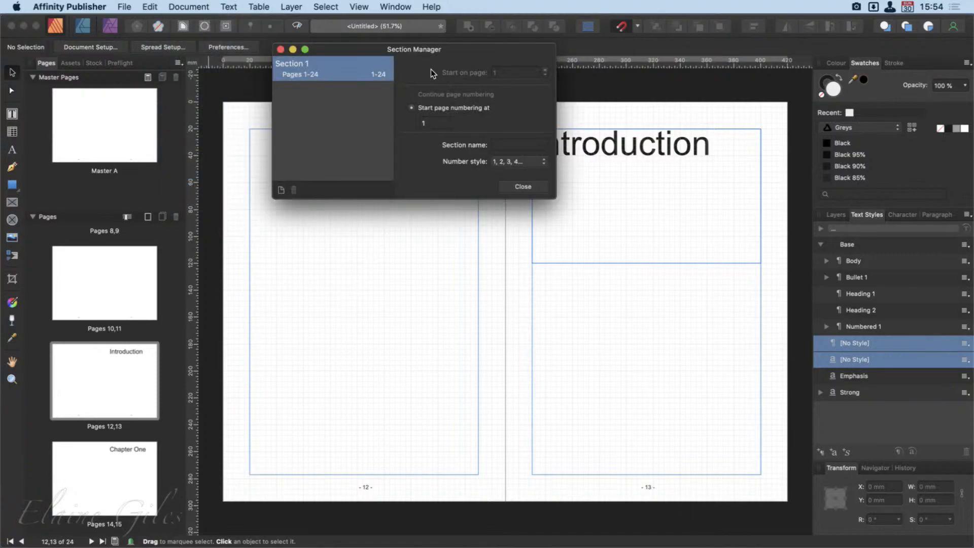
left_click_drag(427, 56, 375, 131)
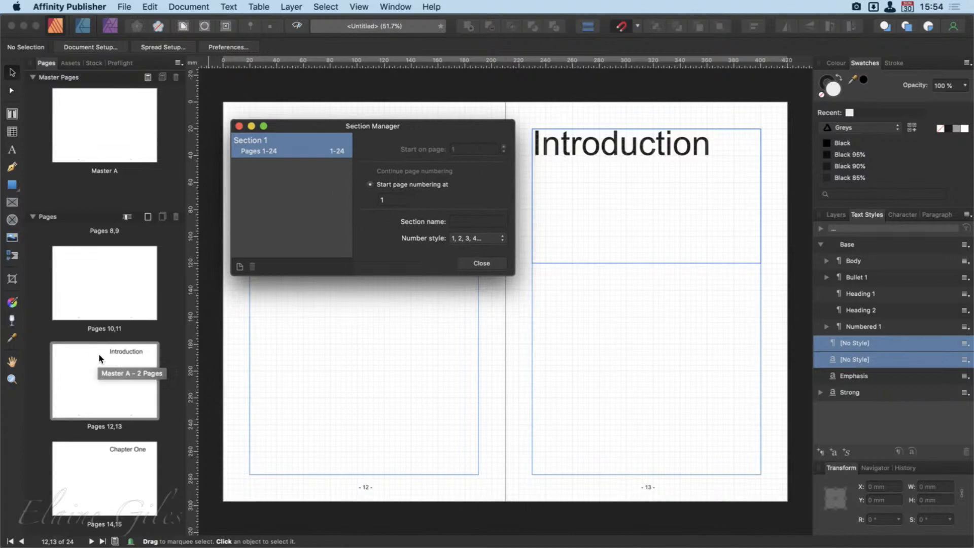
scroll(100, 357, "up", 12)
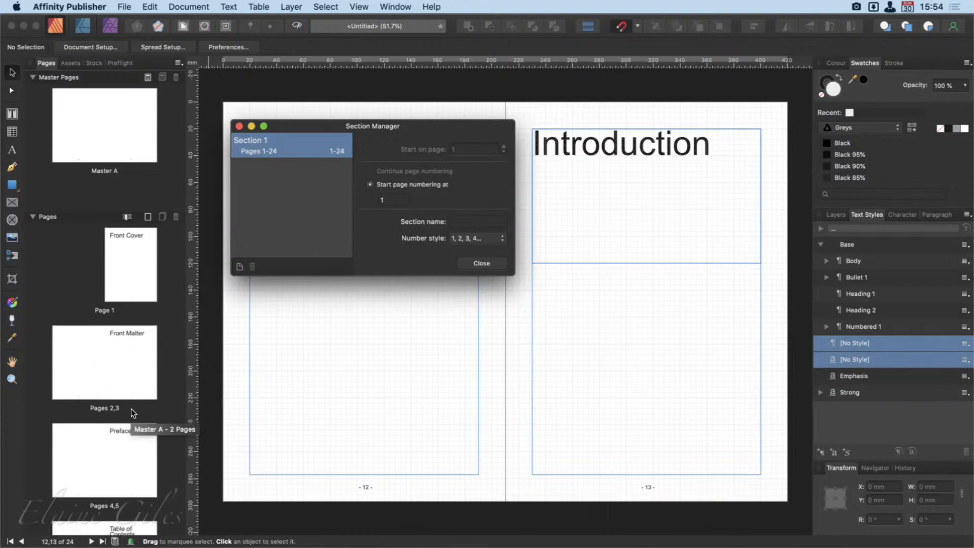
left_click(97, 378)
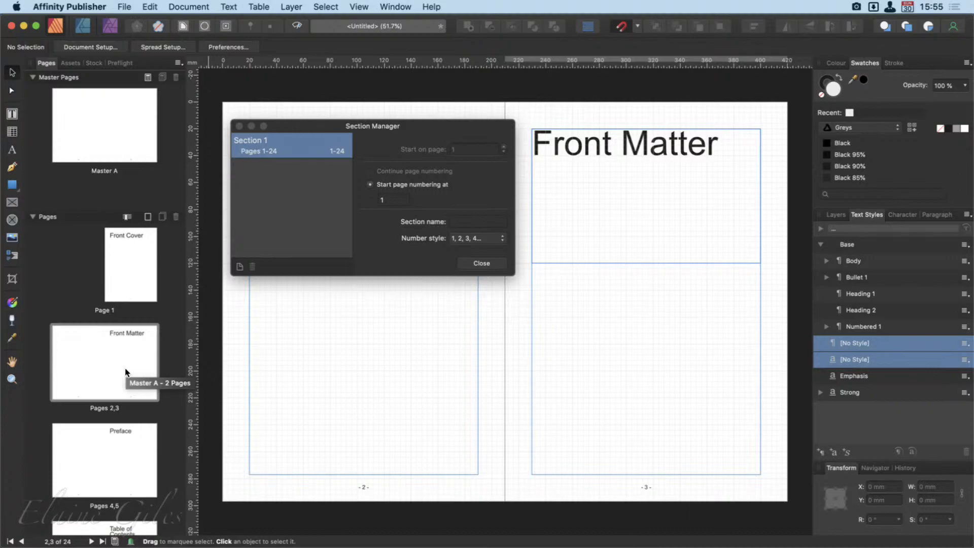
left_click(239, 267)
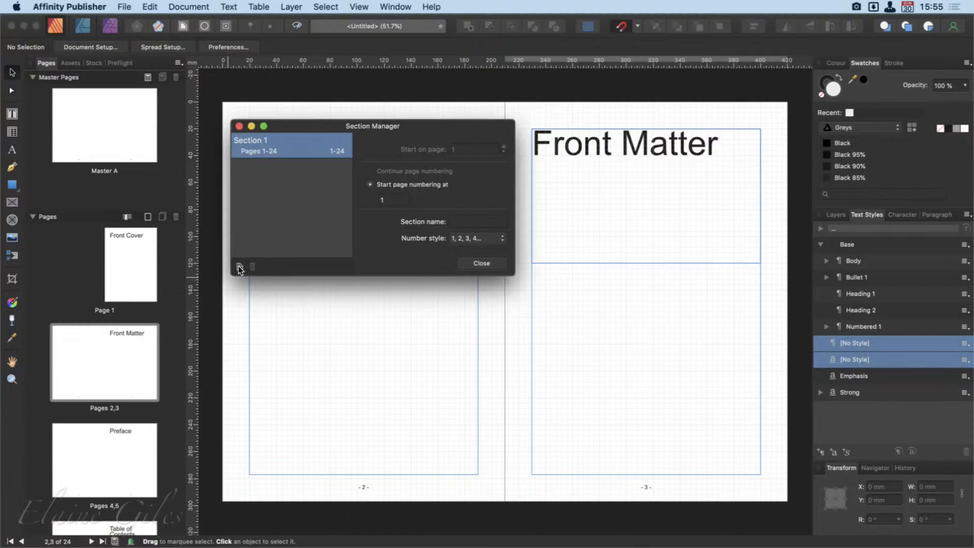
left_click(239, 266)
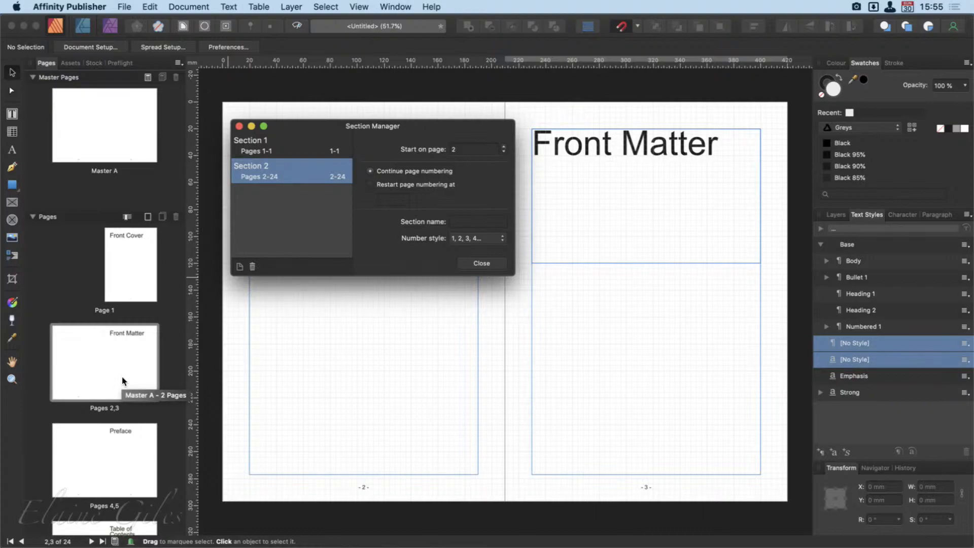
Step: Name Section 1, which holds page 1, "Front Cover"
left_click(288, 148)
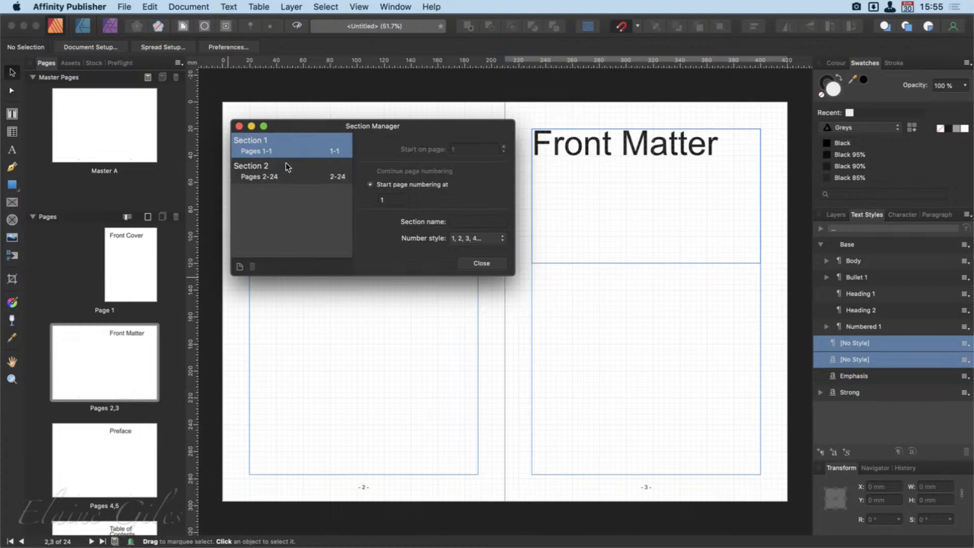
left_click(285, 169)
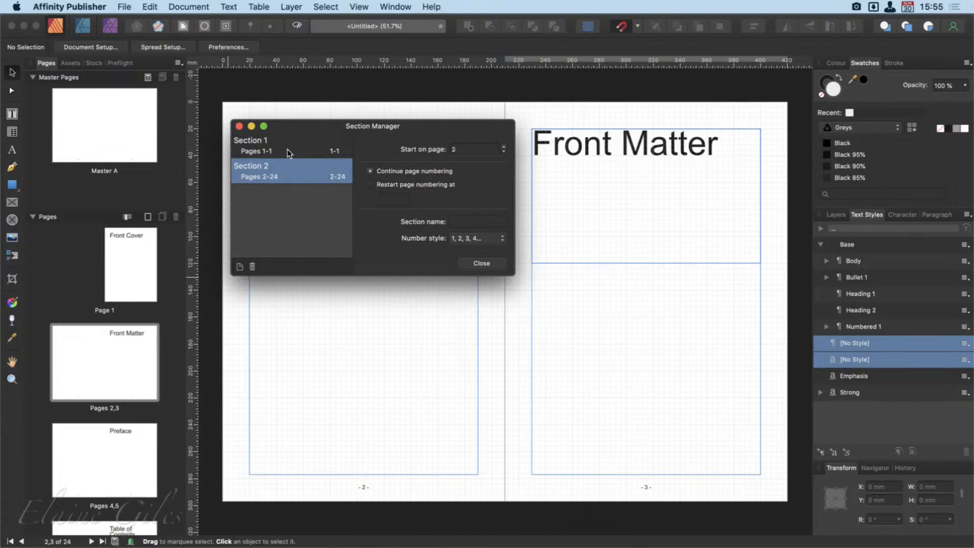
left_click(287, 152)
left_click(473, 223)
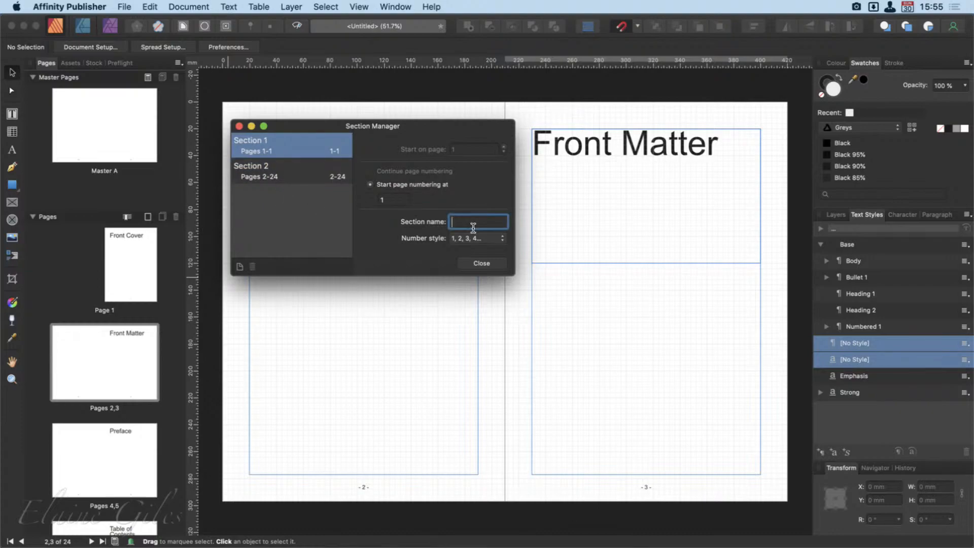
type("Front COver")
key("BackSpace")
key("BackSpace")
key("BackSpace")
key("BackSpace")
type("over")
Step: Name Section 2, which starts on page 2, "Front Matter"
left_click(288, 176)
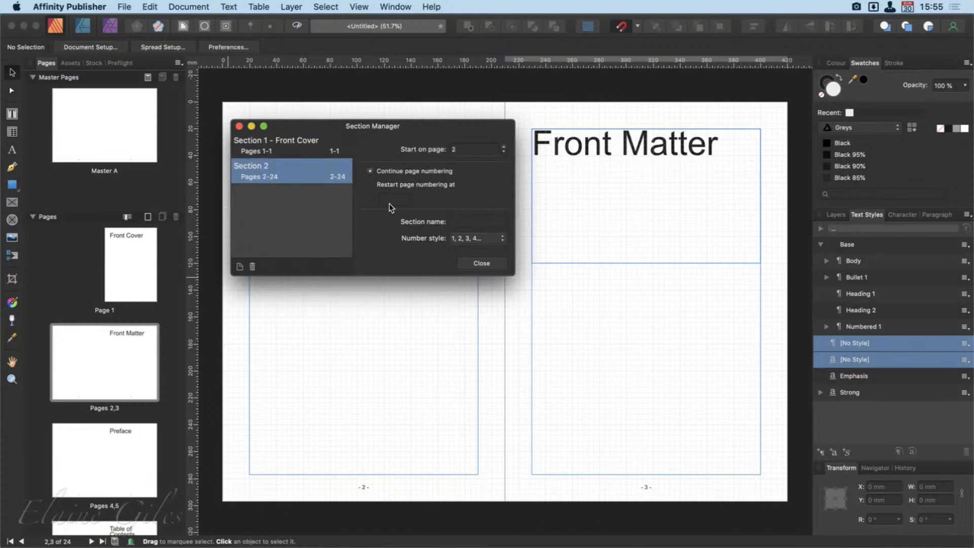
left_click(464, 221)
type("Front Ma")
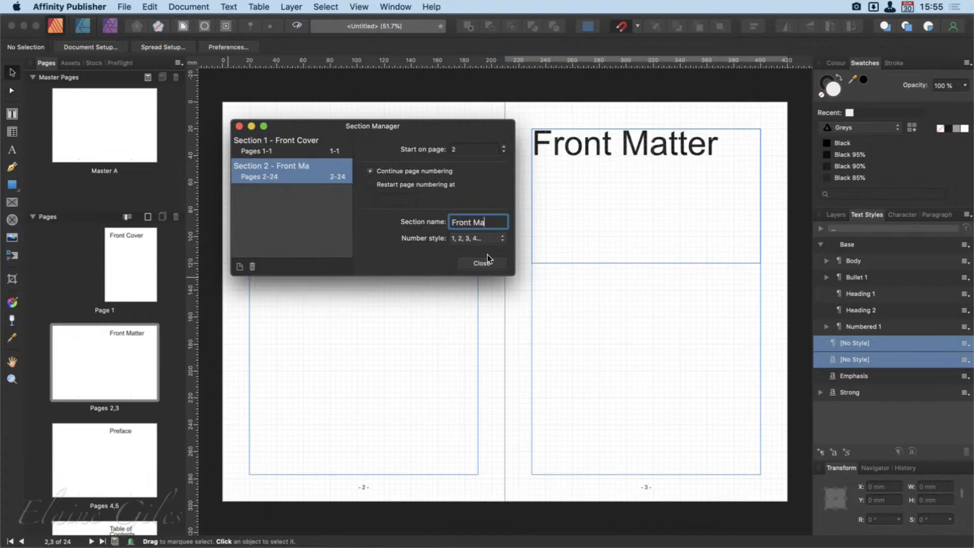
type("tter")
key("Return")
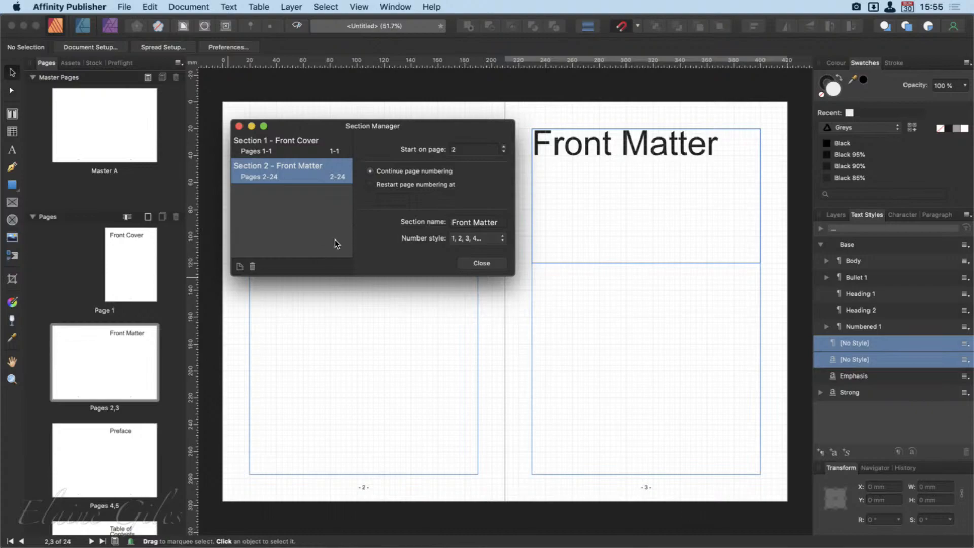
Step: Add a section starting at the Preface spread on page 4 and name it "Preface"
left_click(99, 475)
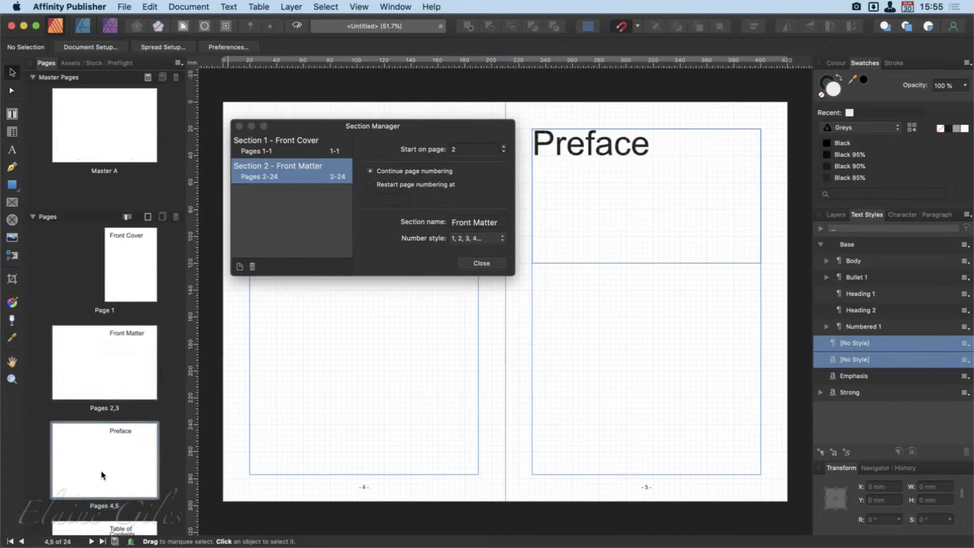
left_click(240, 266)
left_click(239, 266)
left_click(465, 222)
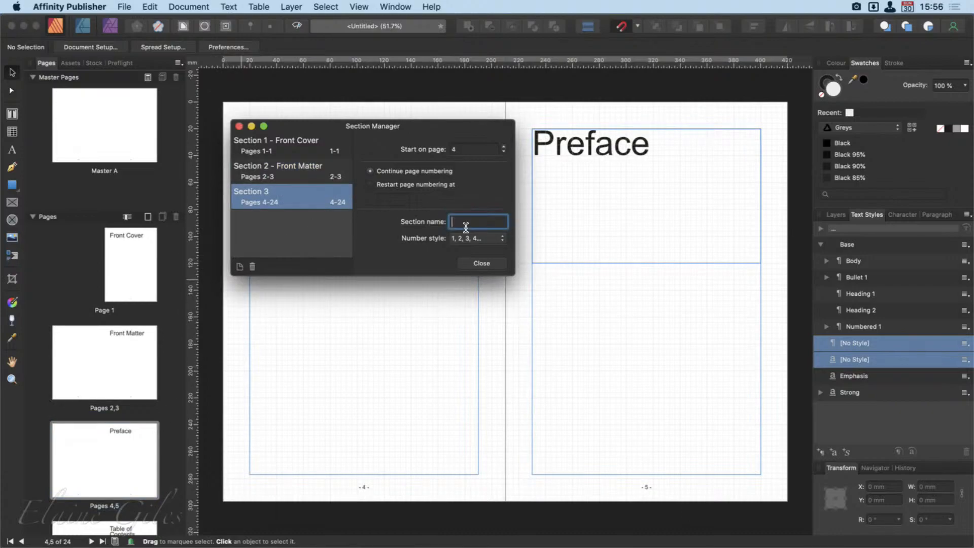
type("Preface")
scroll(127, 408, "down", 5)
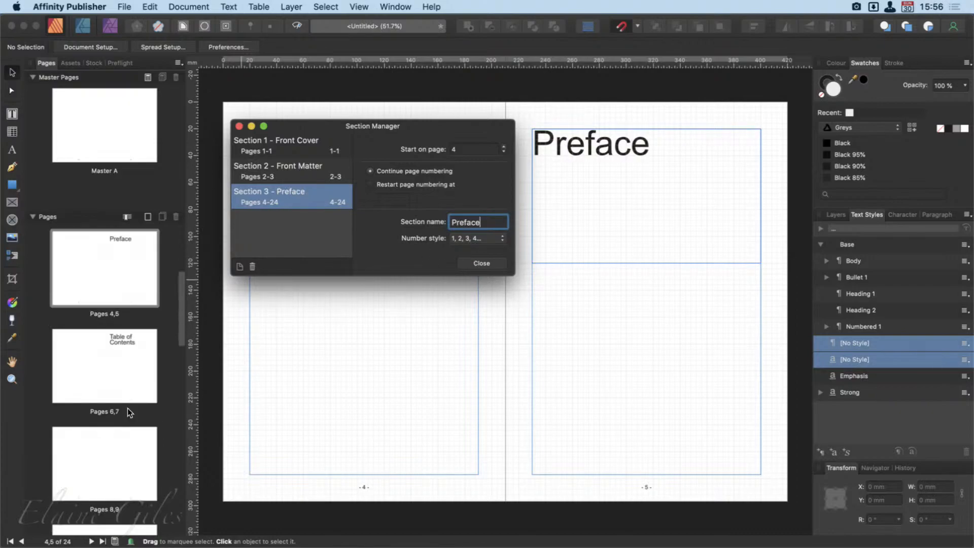
Step: Restart the page numbering of the Front Matter section at 1
scroll(127, 408, "up", 1)
left_click(104, 394)
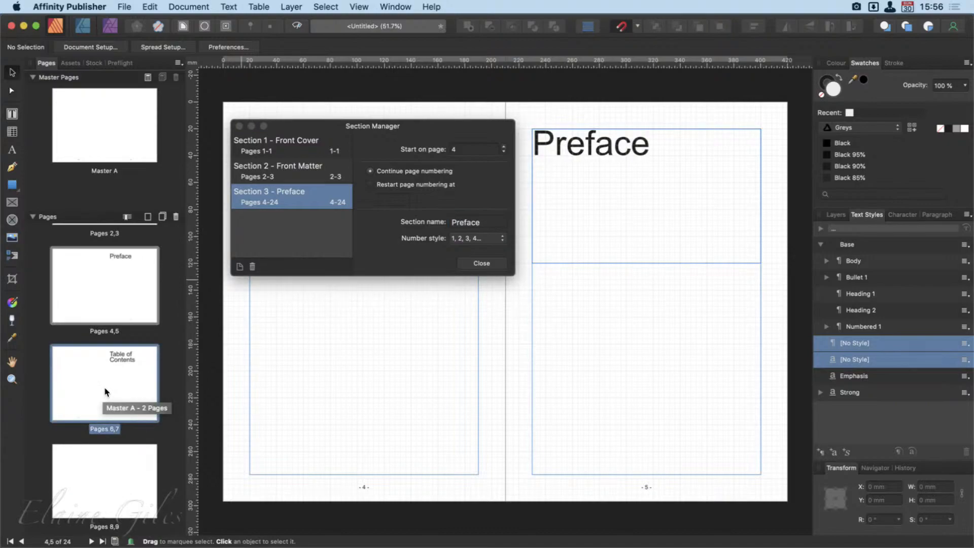
scroll(105, 392, "up", 4)
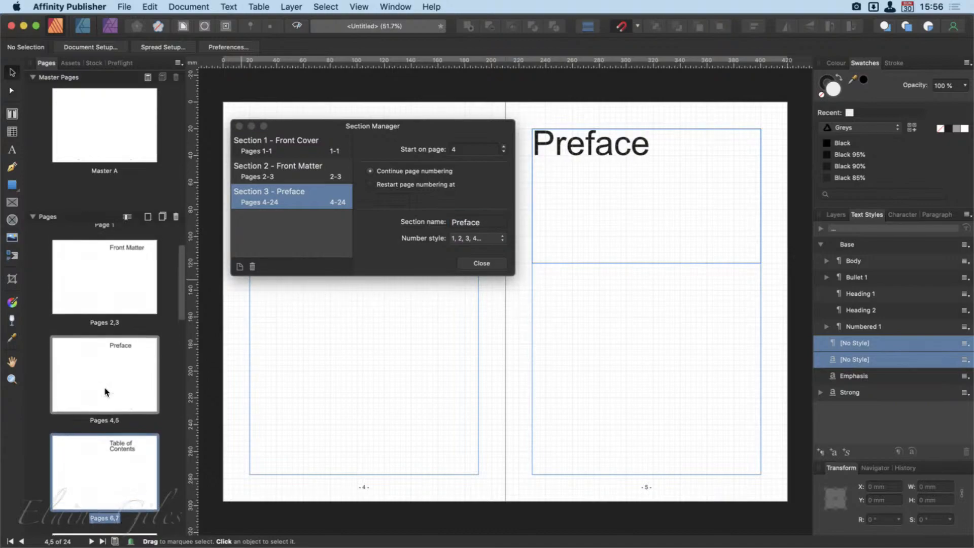
left_click(117, 308)
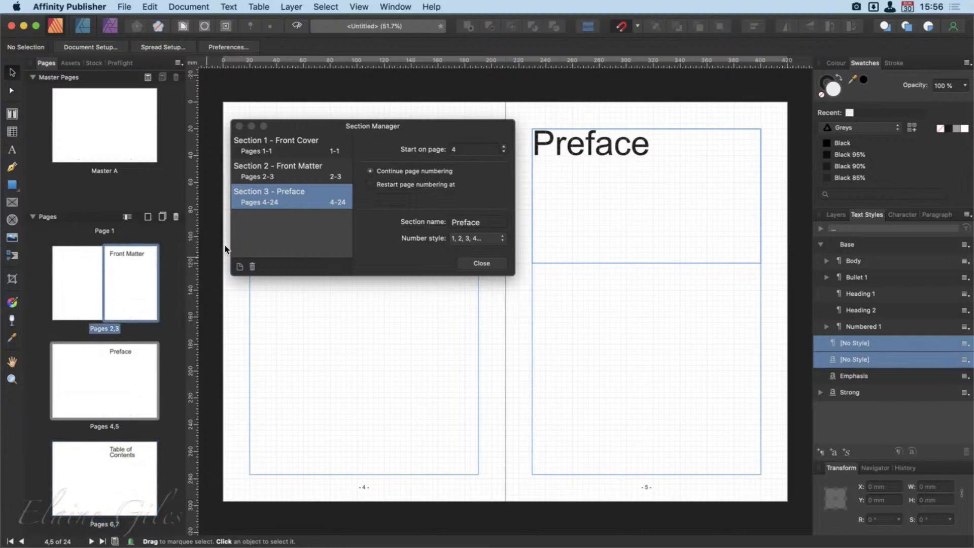
left_click(304, 169)
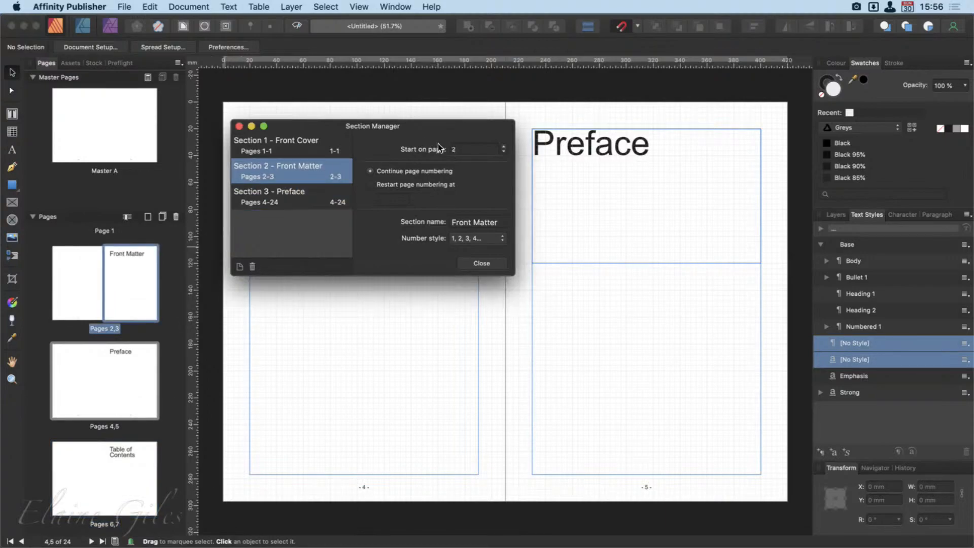
left_click(282, 203)
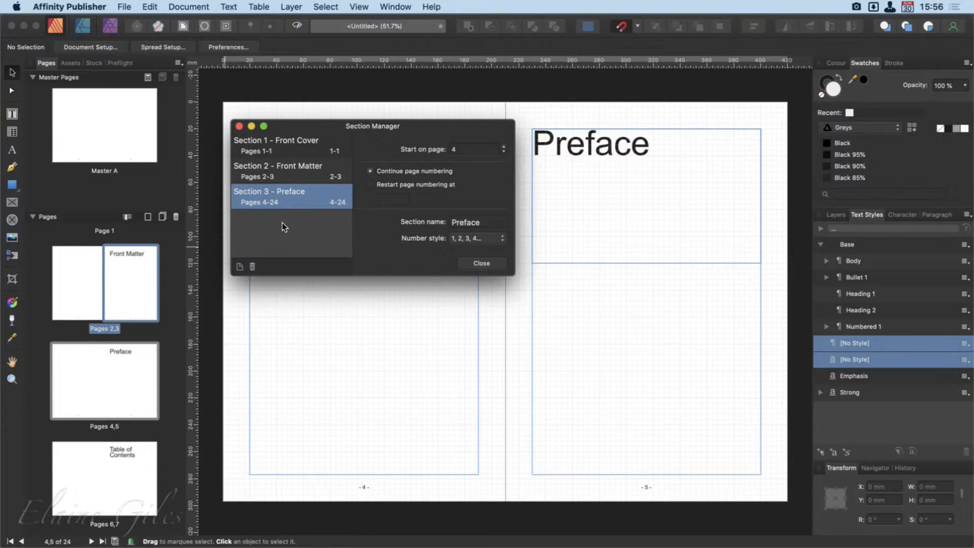
left_click(318, 178)
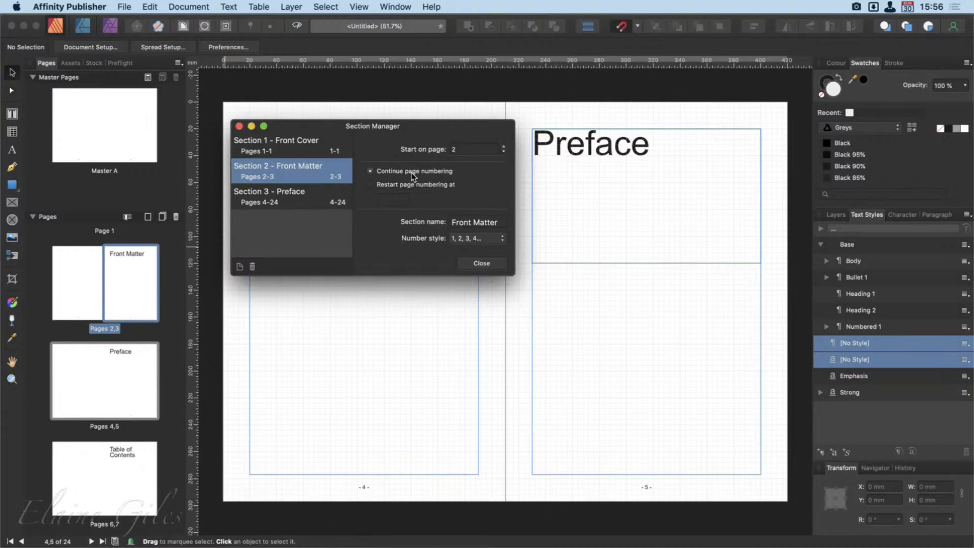
left_click(371, 185)
Step: Restart the page numbering of the Preface section at 1, keeping page 4 as its start page
left_click(306, 201)
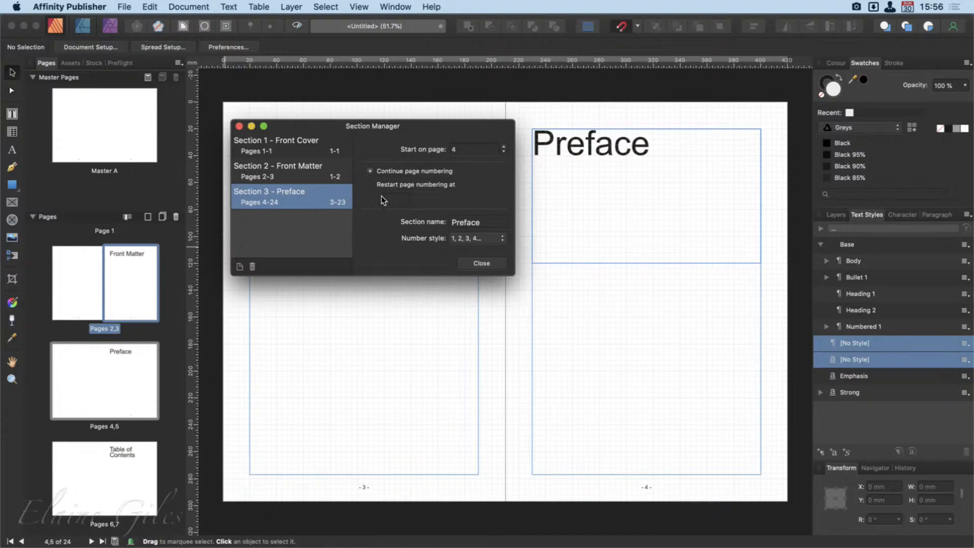
left_click(371, 184)
left_click(503, 146)
left_click(504, 152)
left_click(256, 229)
Step: Add a section starting at the Table of Contents spread on page 6 and name it "Table of Contents"
left_click(132, 476)
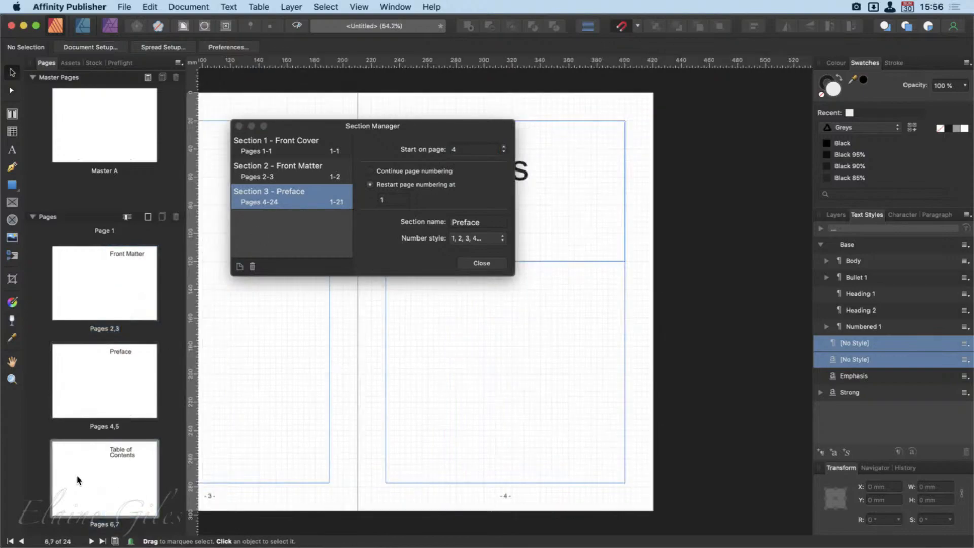
left_click(108, 475)
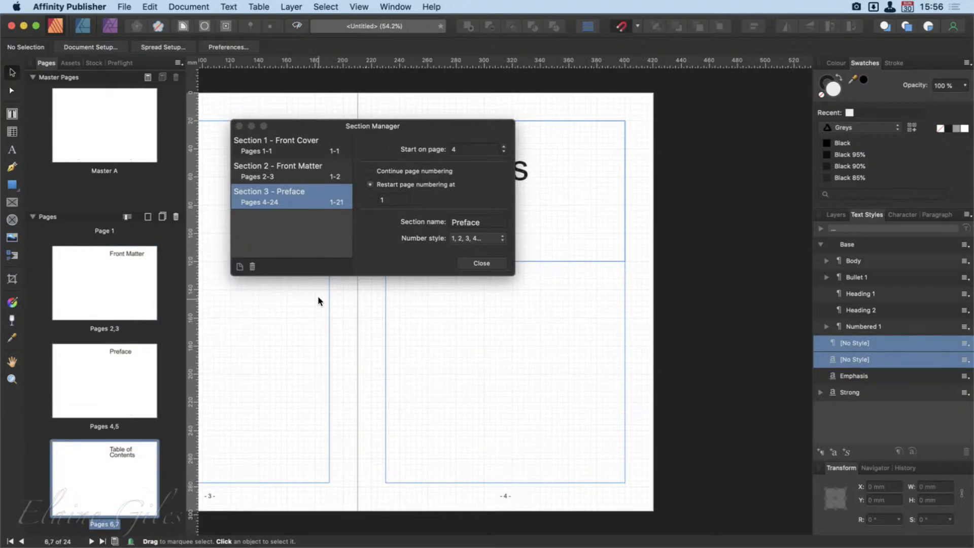
left_click(240, 274)
left_click(239, 266)
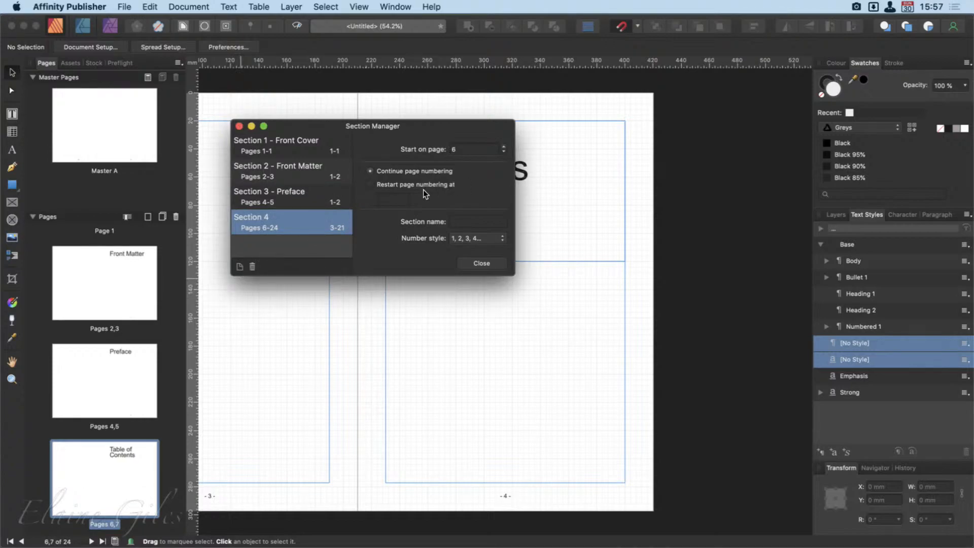
left_click(458, 226)
type("Table of Contents")
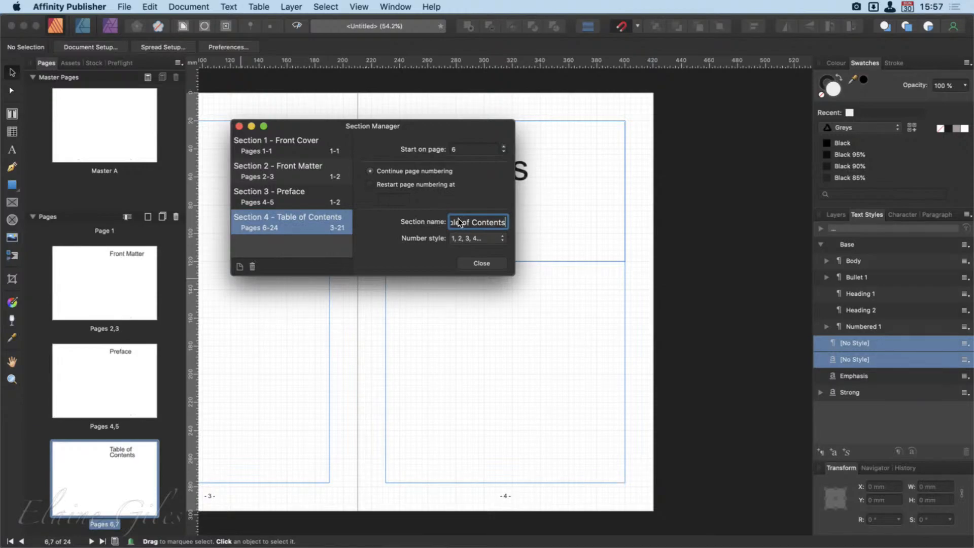
key("Return")
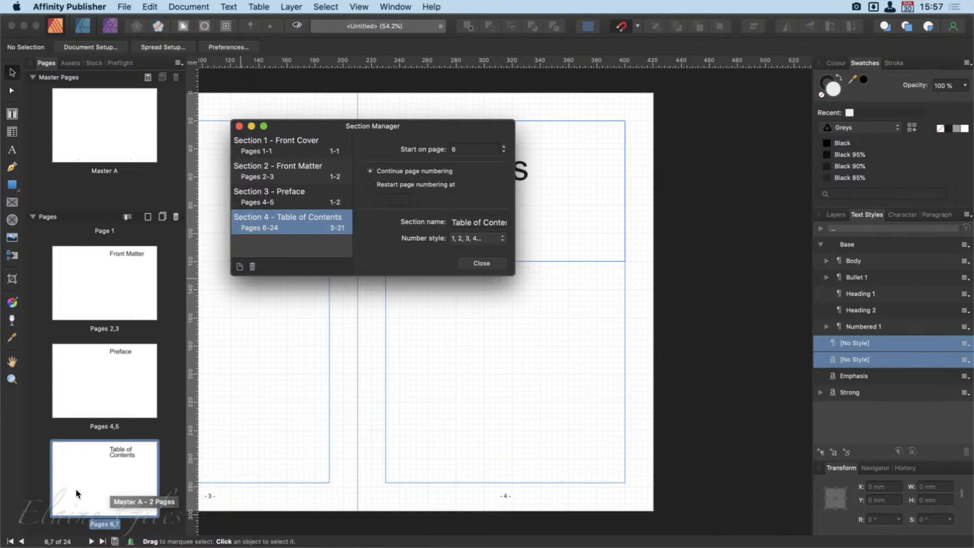
Step: Set the Table of Contents section's number style to i, ii, iii, iv and move the Section Manager clear of the page
scroll(76, 491, "down", 3)
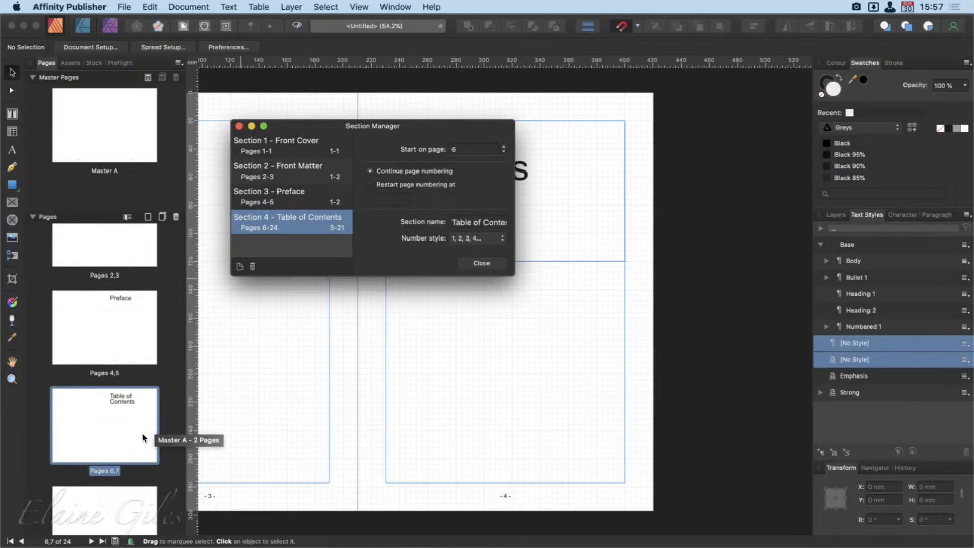
left_click(479, 236)
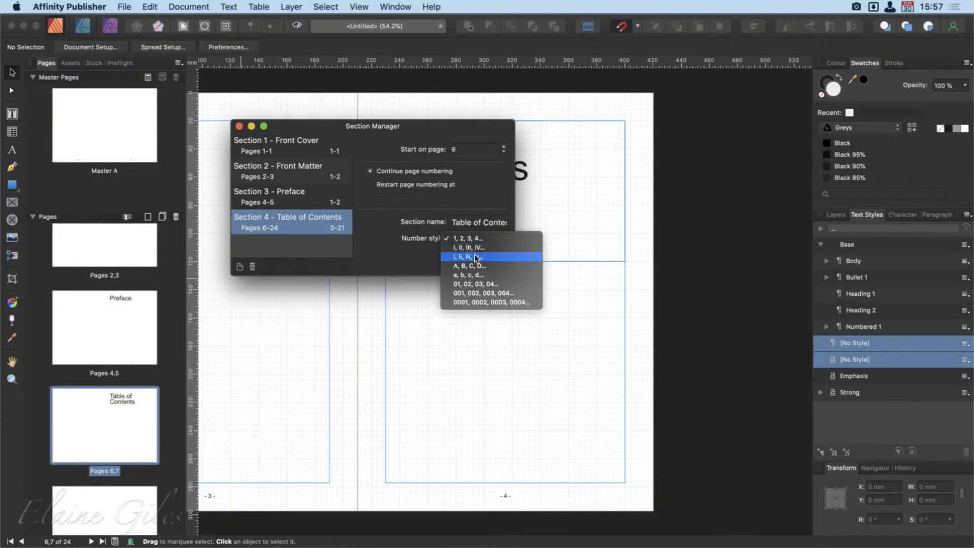
left_click(473, 257)
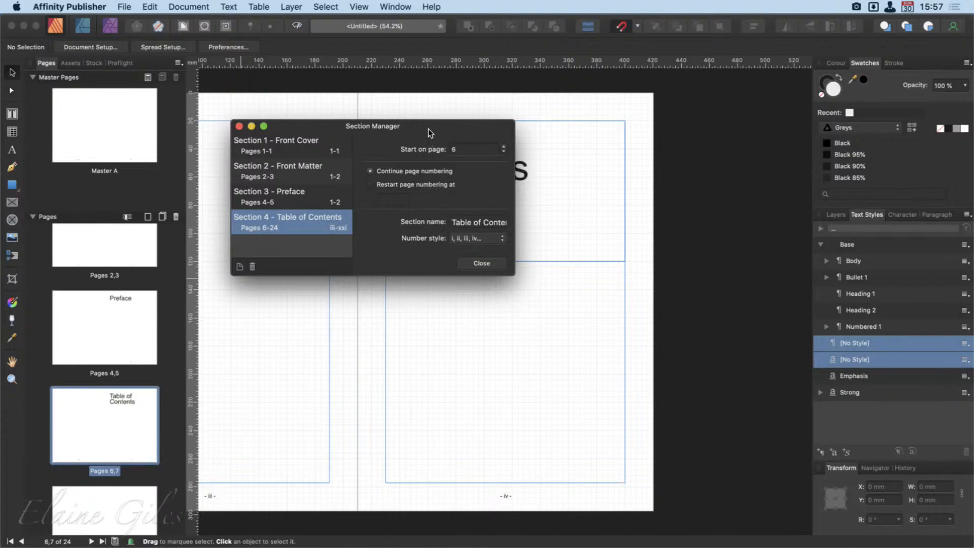
left_click_drag(429, 130, 856, 171)
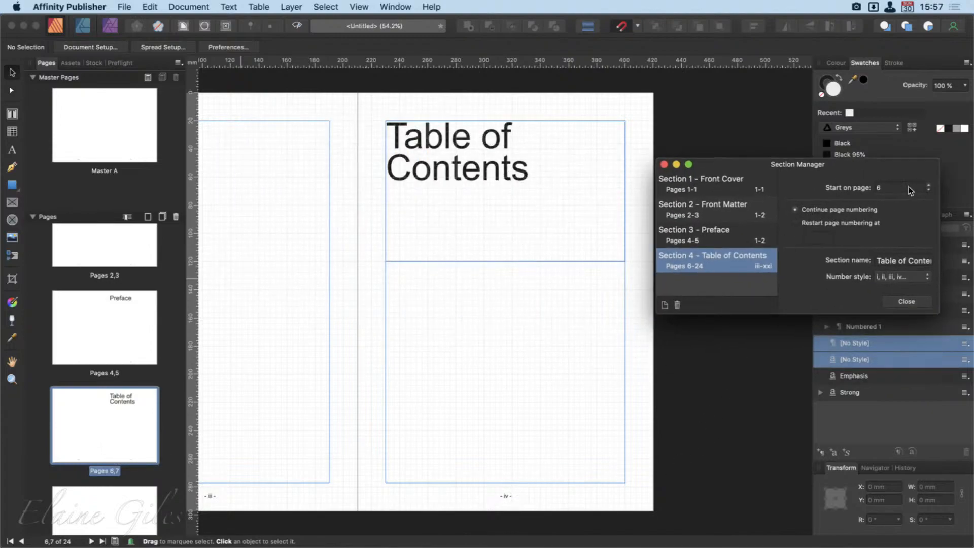
Step: Restart the Table of Contents section's numbering at 1 and set it to start on page 7
left_click(796, 223)
scroll(502, 464, "left", 5)
scroll(502, 465, "left", 1)
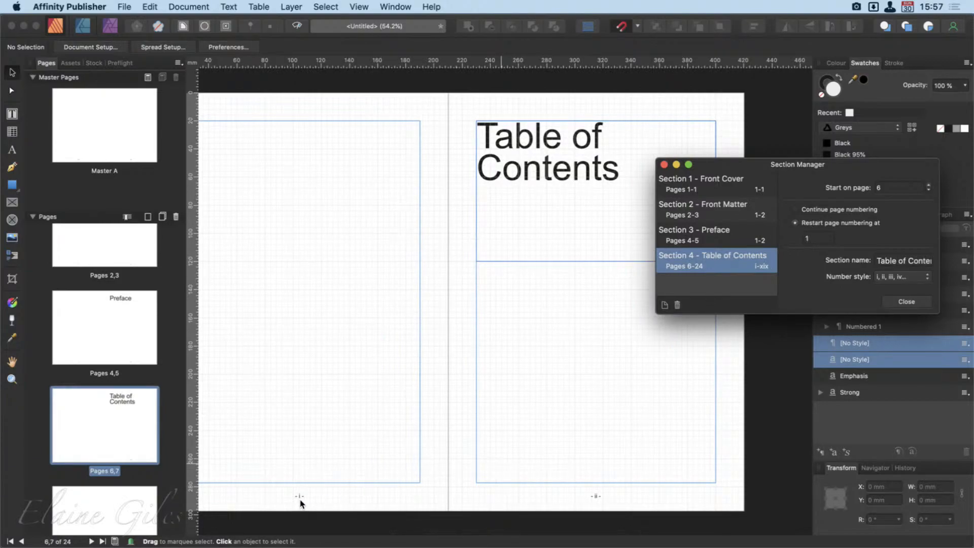
left_click(929, 186)
Step: Add a fifth section after Table of Contents, starting on page 8, and name it "Introduction"
left_click(110, 496)
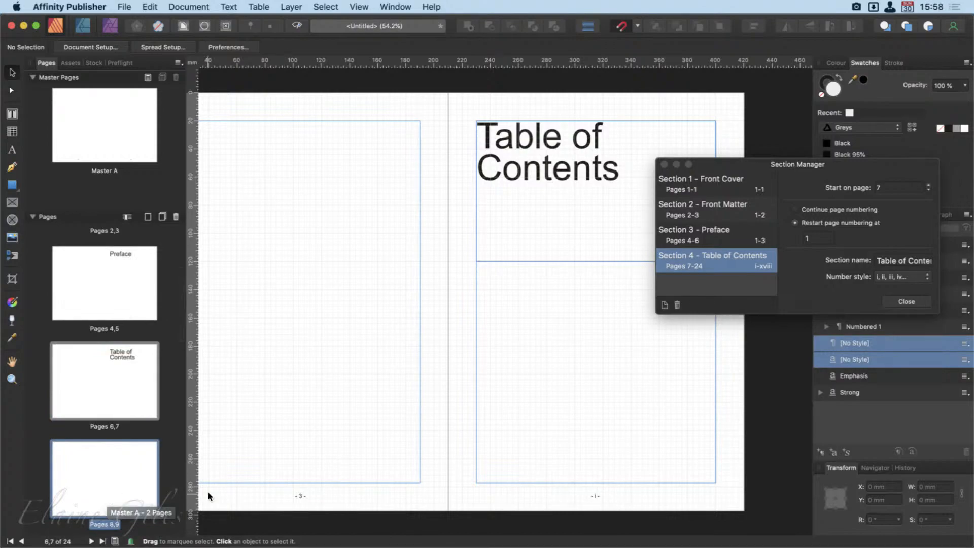
double_click(109, 470)
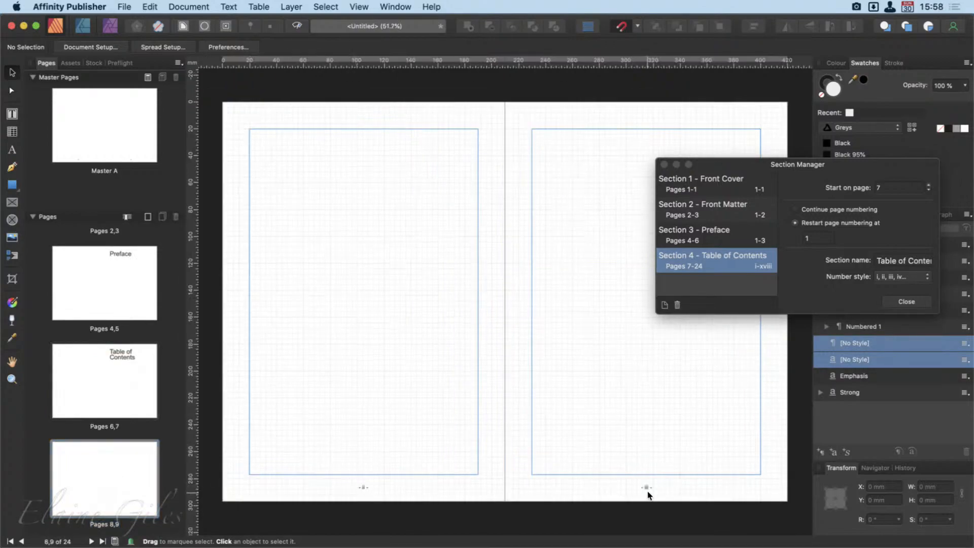
scroll(111, 481, "down", 3)
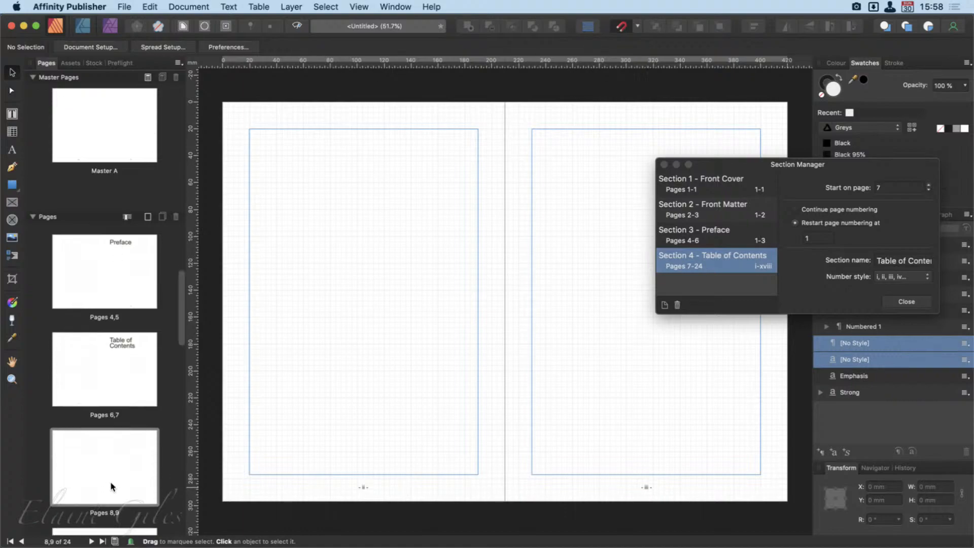
scroll(111, 484, "down", 6)
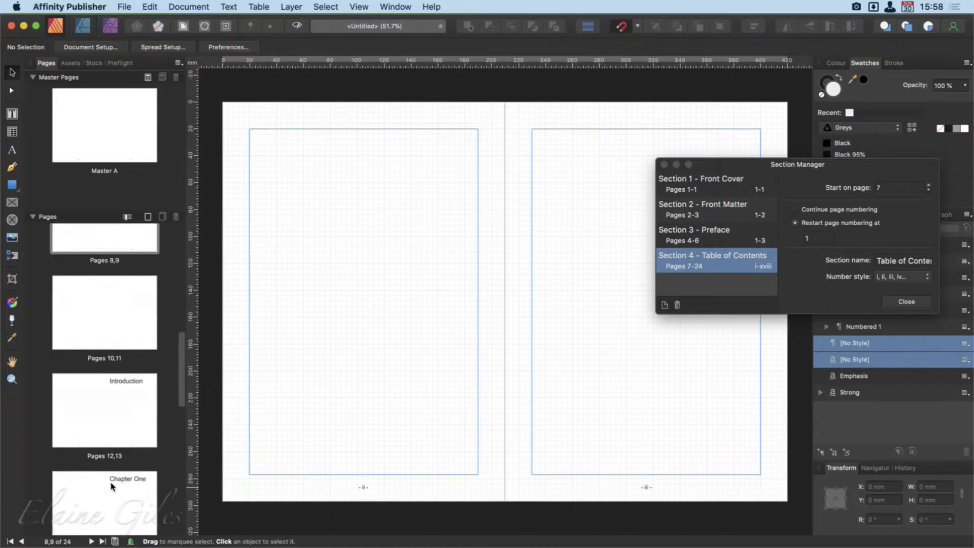
left_click(103, 402)
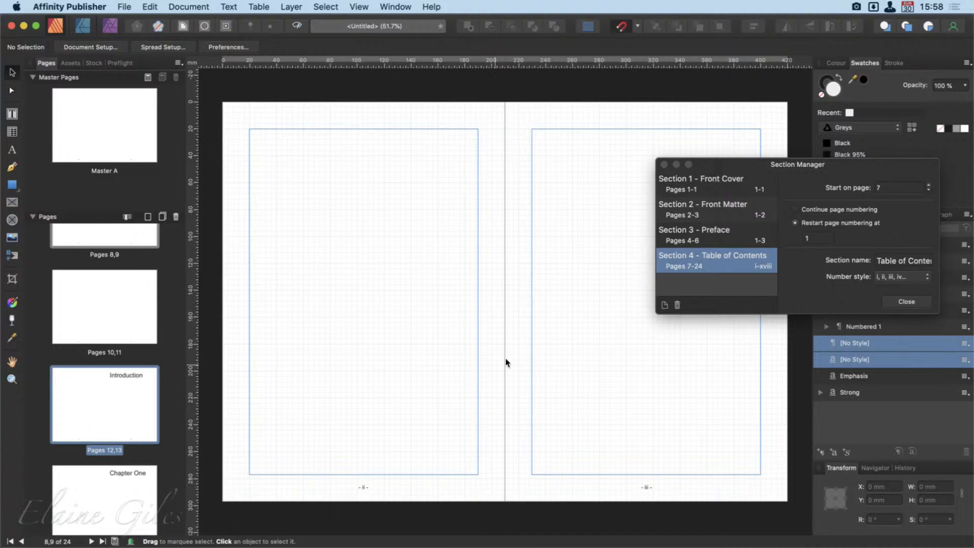
left_click(664, 303)
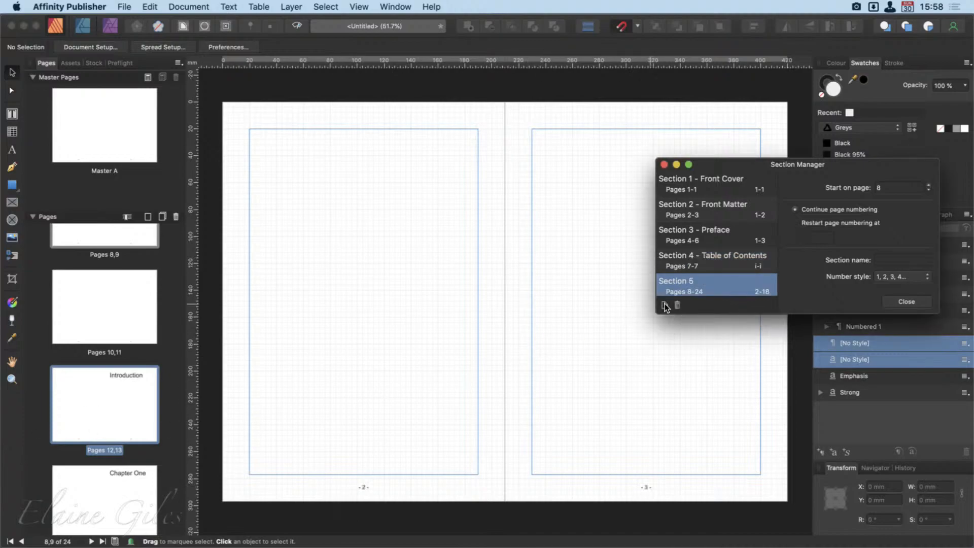
left_click(899, 264)
type("Introducti")
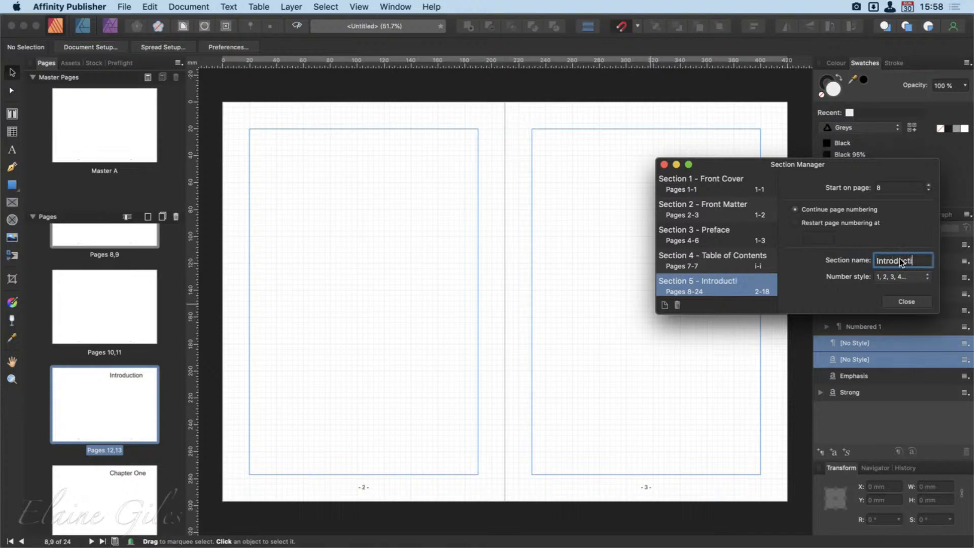
type("on")
key("Return")
Step: Restart the Introduction section's numbering at 1 and set it to start on page 13
left_click(802, 222)
double_click(98, 409)
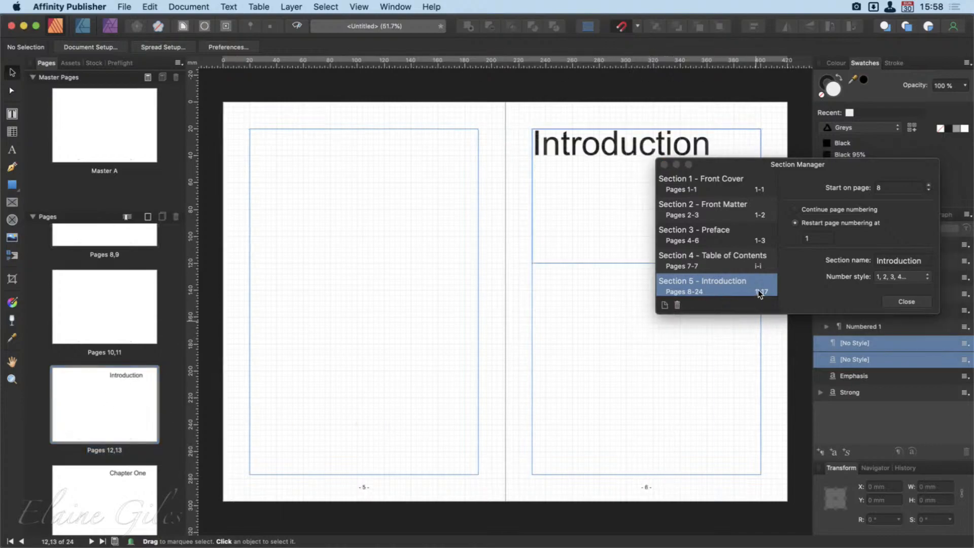
left_click(740, 287)
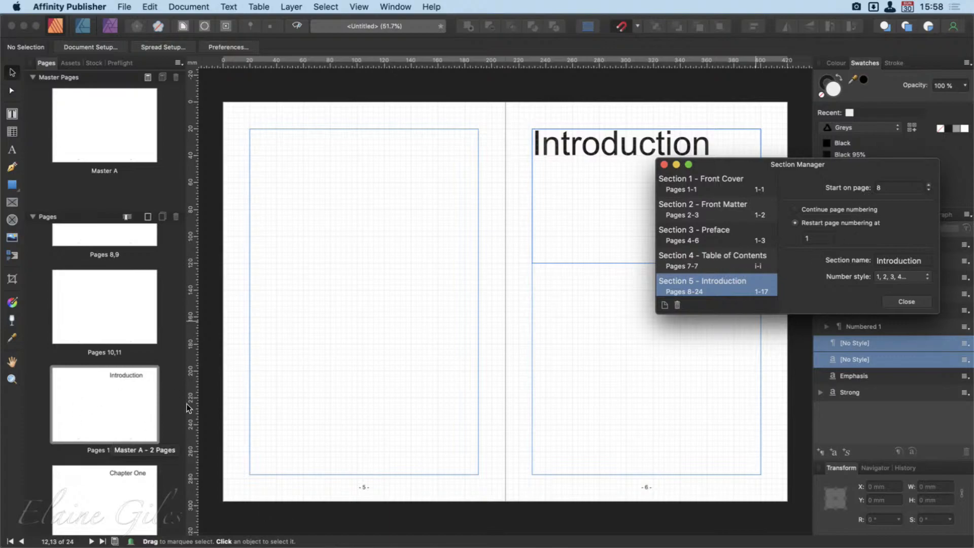
left_click(927, 184)
left_click(927, 185)
left_click(928, 185)
left_click(928, 185)
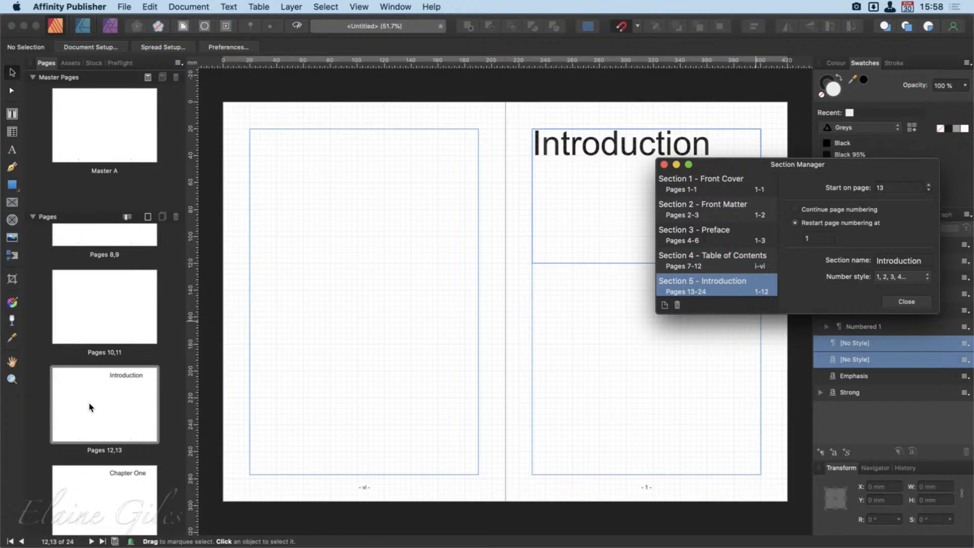
Step: Add a section starting at the Chapter One spread on page 14, enlarge the Section Manager, and name the section "Chapter One"
scroll(88, 403, "down", 3)
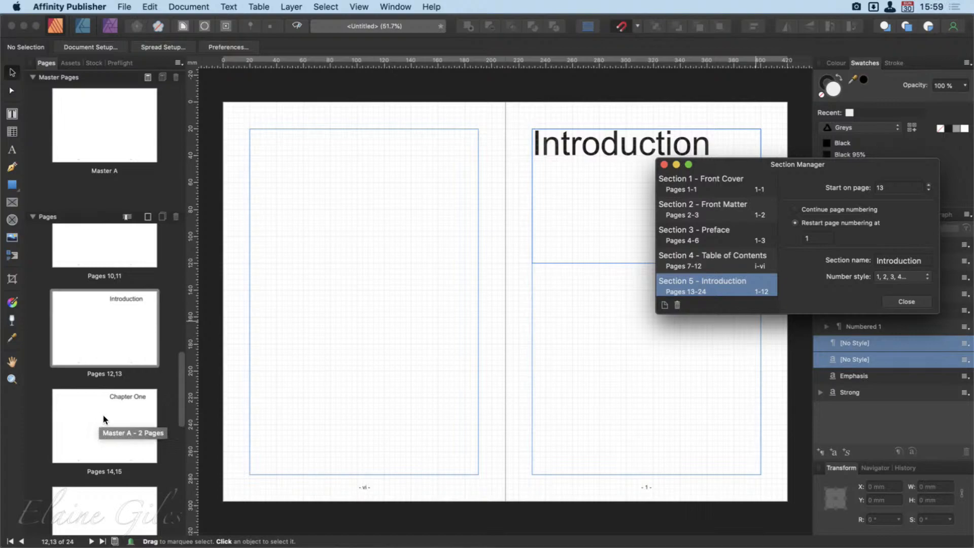
left_click(103, 416)
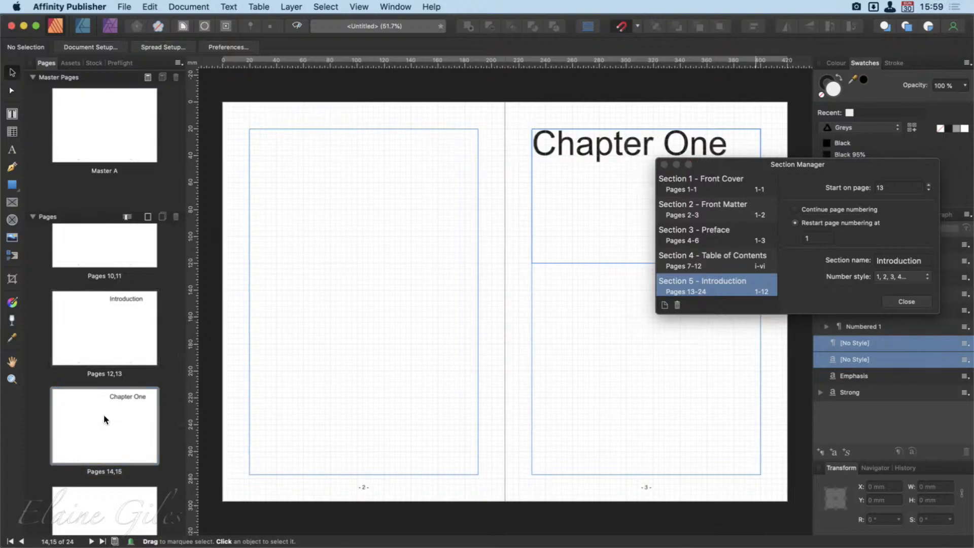
left_click(664, 305)
scroll(691, 284, "down", 2)
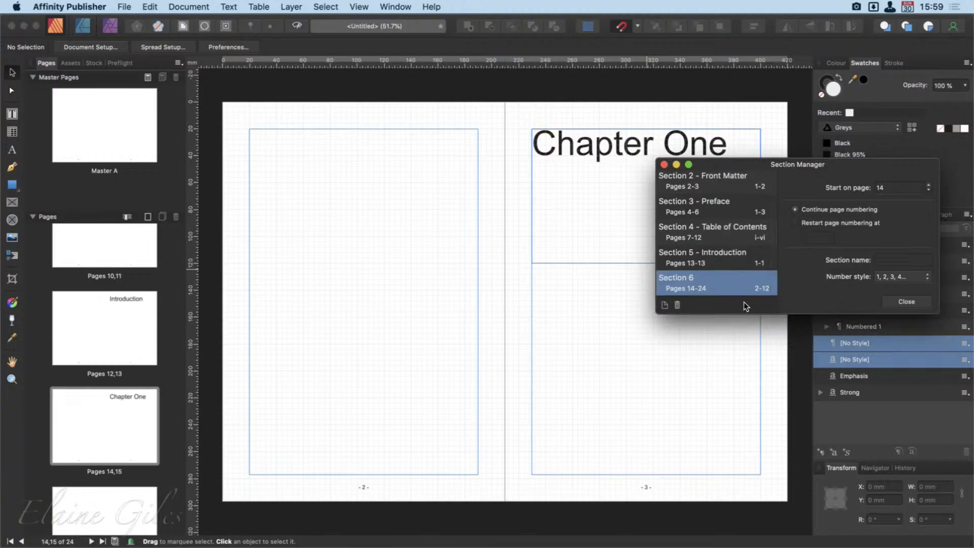
left_click_drag(741, 323, 720, 519)
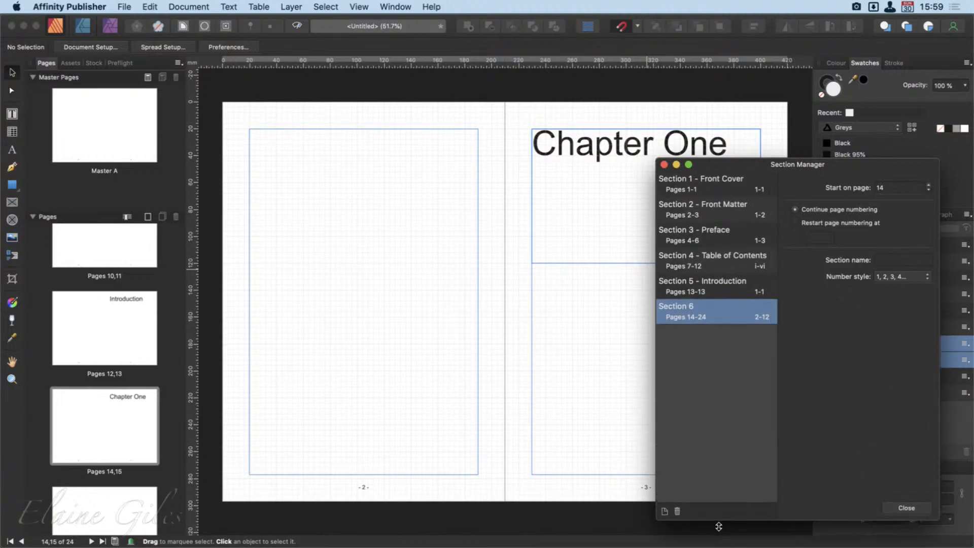
left_click(890, 263)
type("Chapter One")
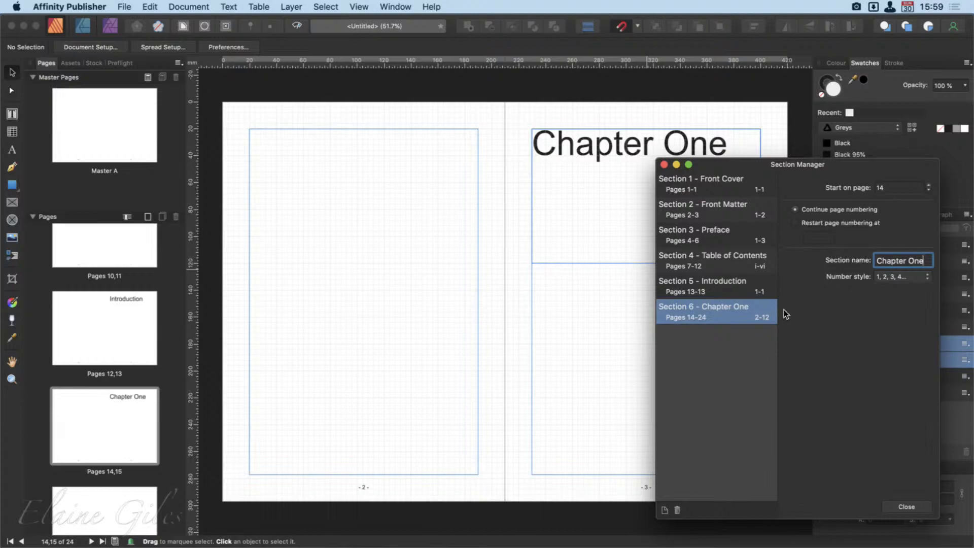
Step: Set the Chapter One section to start on page 15
left_click(755, 316)
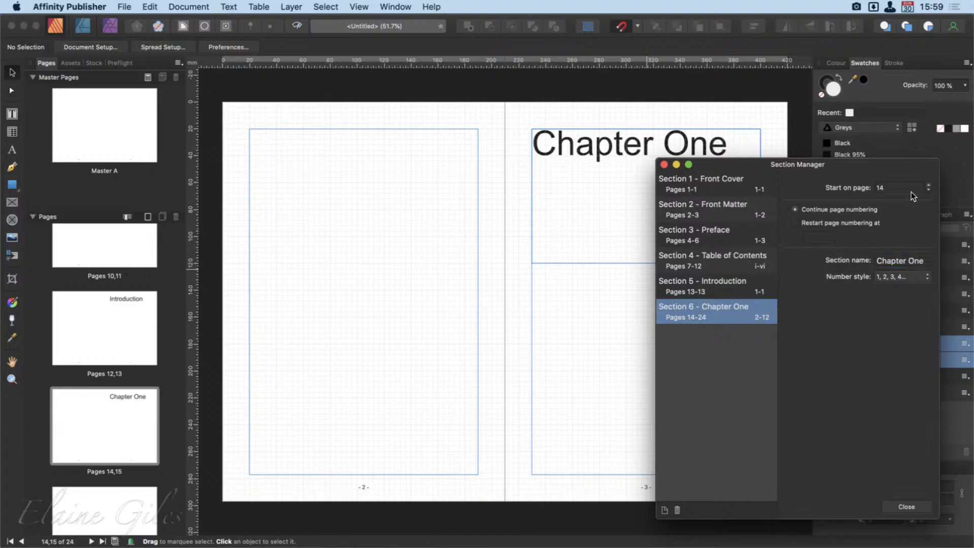
left_click(928, 185)
Step: Add a section at the Index spread on pages 20,21, name it "Index", and set it to start on page 21
scroll(107, 454, "down", 5)
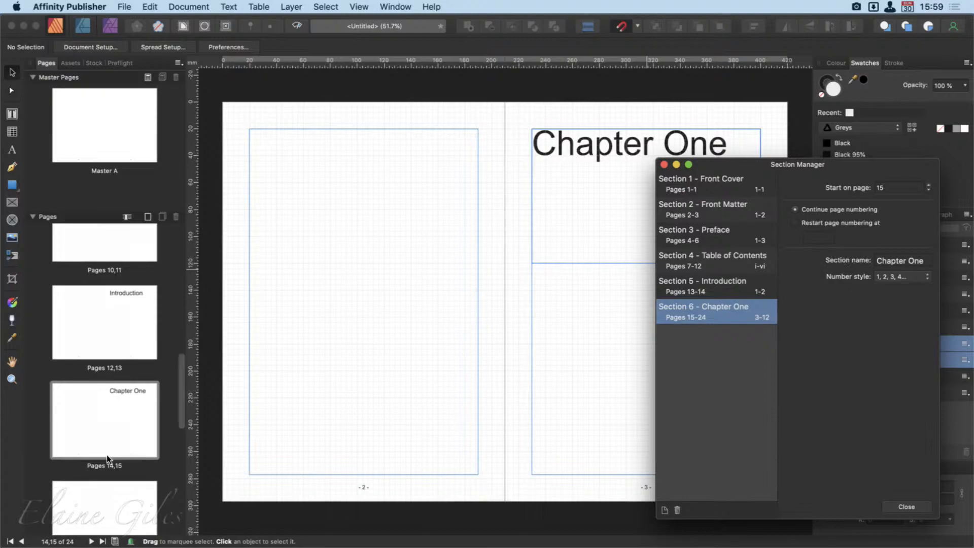
scroll(107, 454, "down", 3)
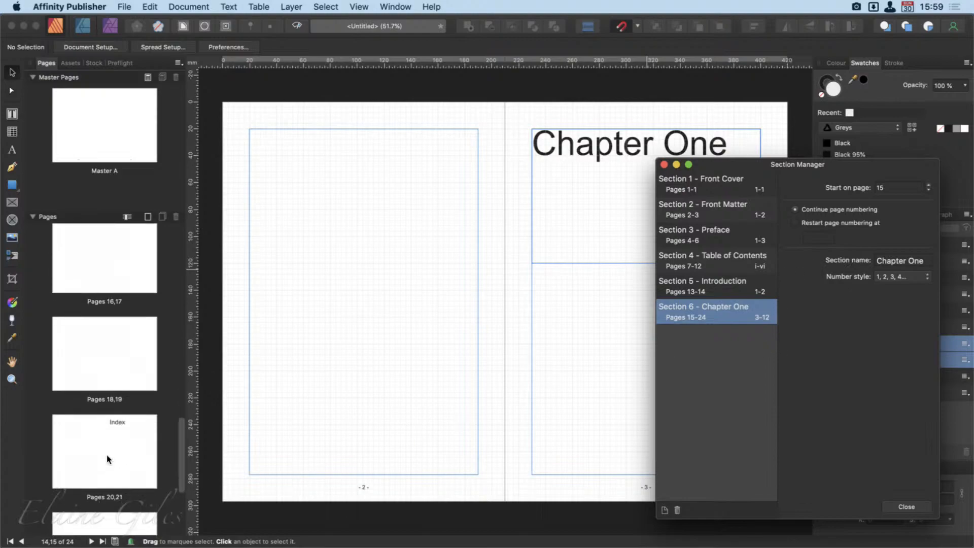
left_click(107, 454)
double_click(107, 454)
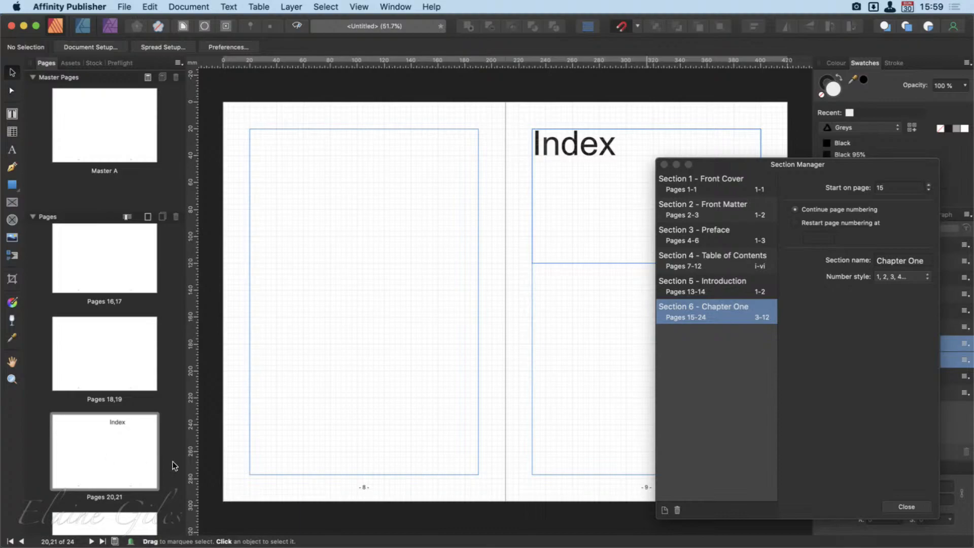
left_click(666, 509)
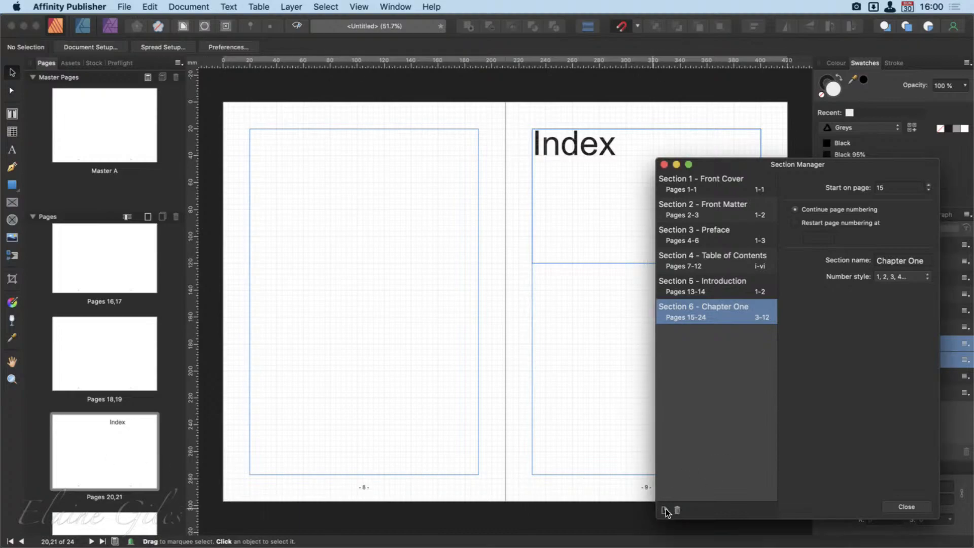
left_click(665, 509)
left_click(898, 262)
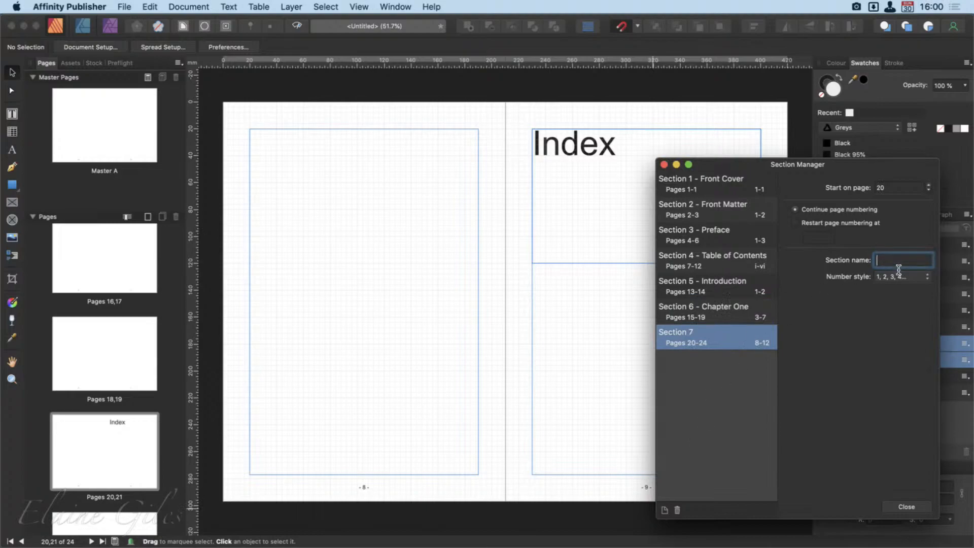
type("Index")
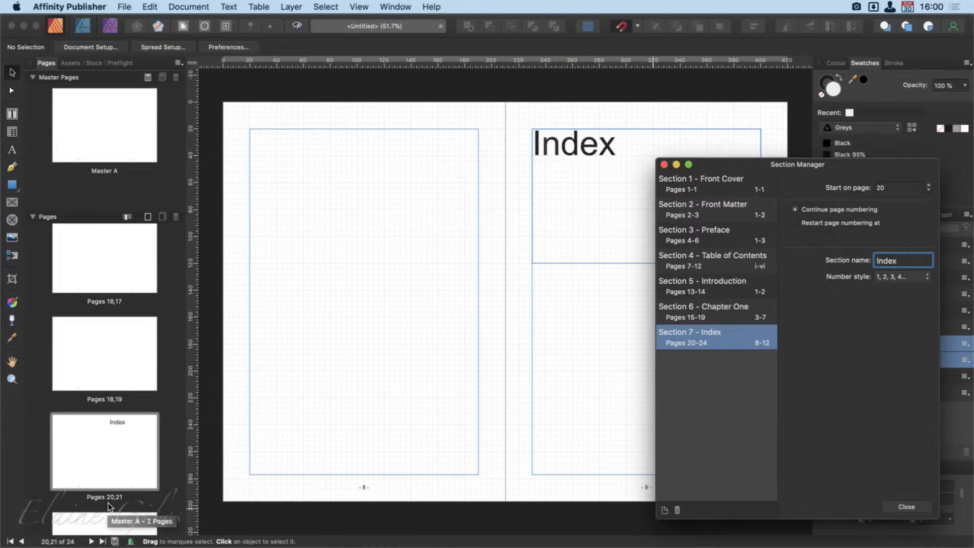
left_click(929, 185)
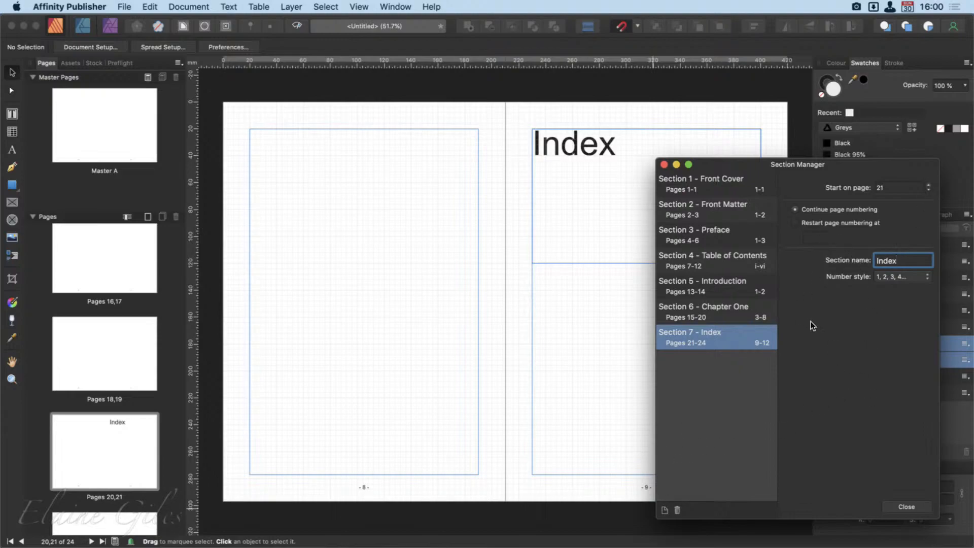
left_click(718, 425)
scroll(120, 450, "down", 3)
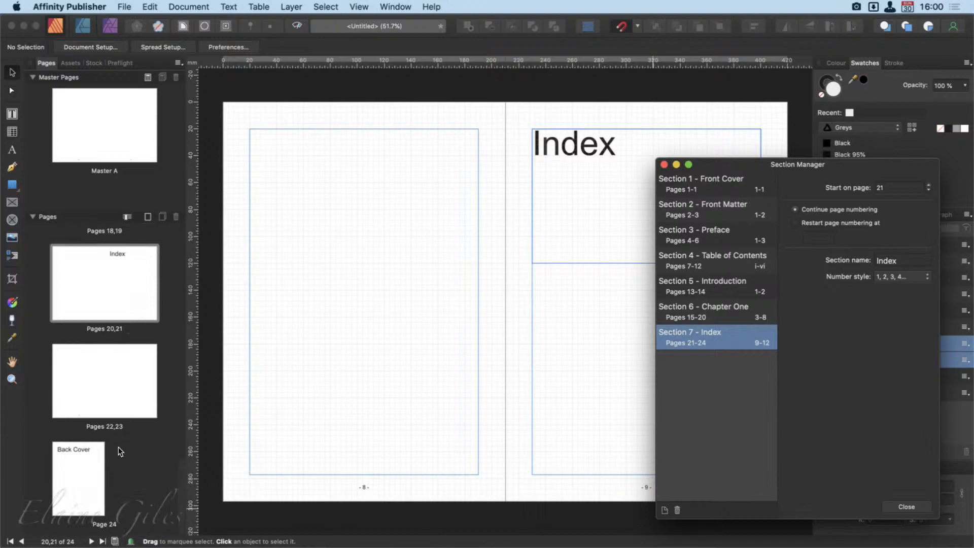
left_click(71, 457)
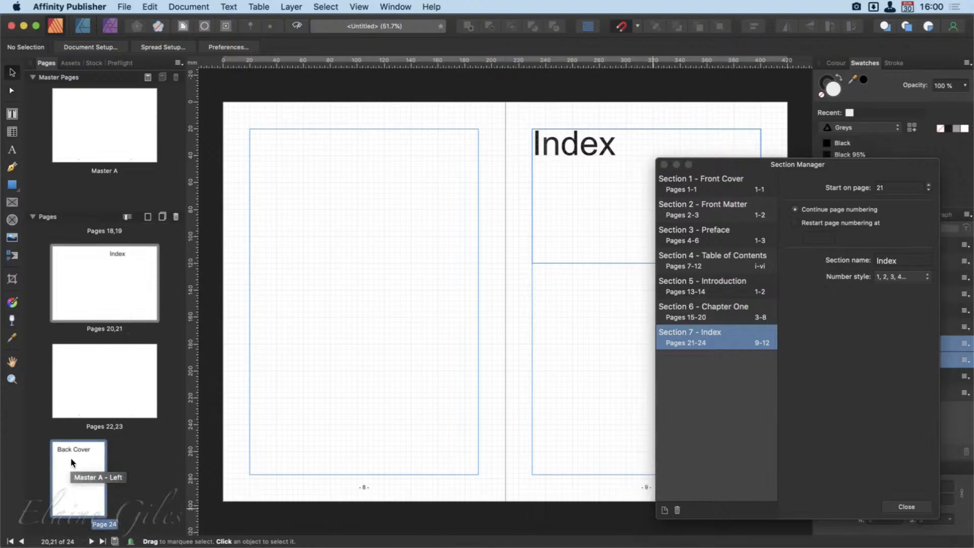
left_click(664, 509)
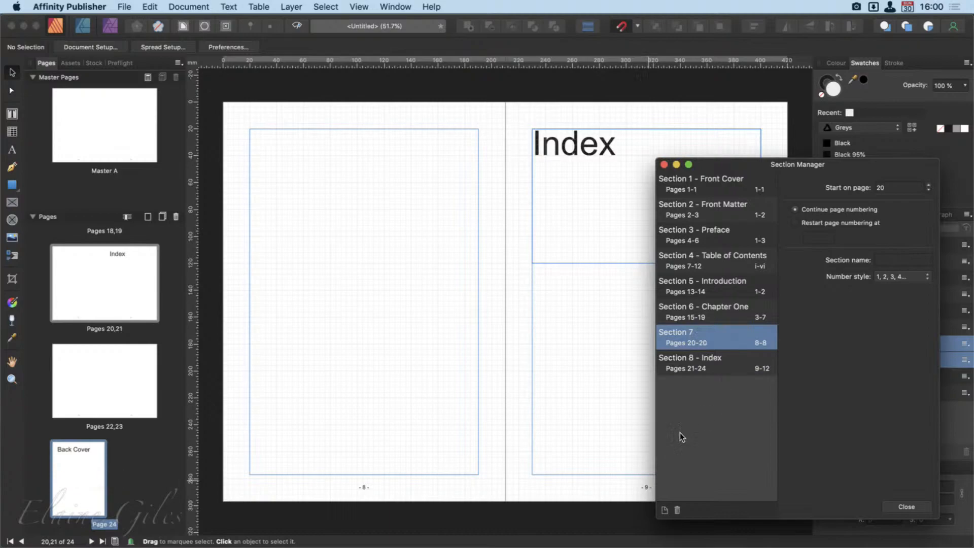
key("super+z")
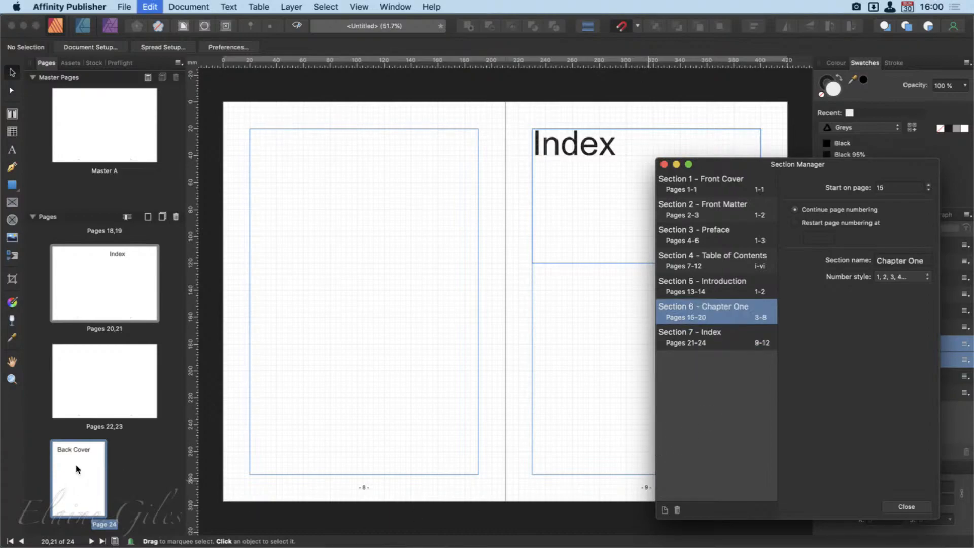
Step: Add a section starting at the Back Cover on page 24 and name it "Back Cover"
double_click(76, 481)
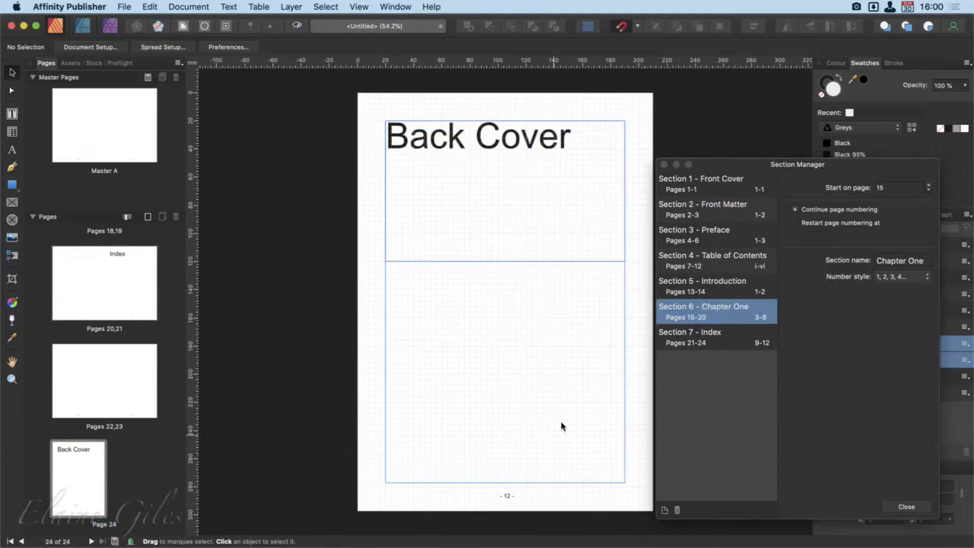
left_click(730, 345)
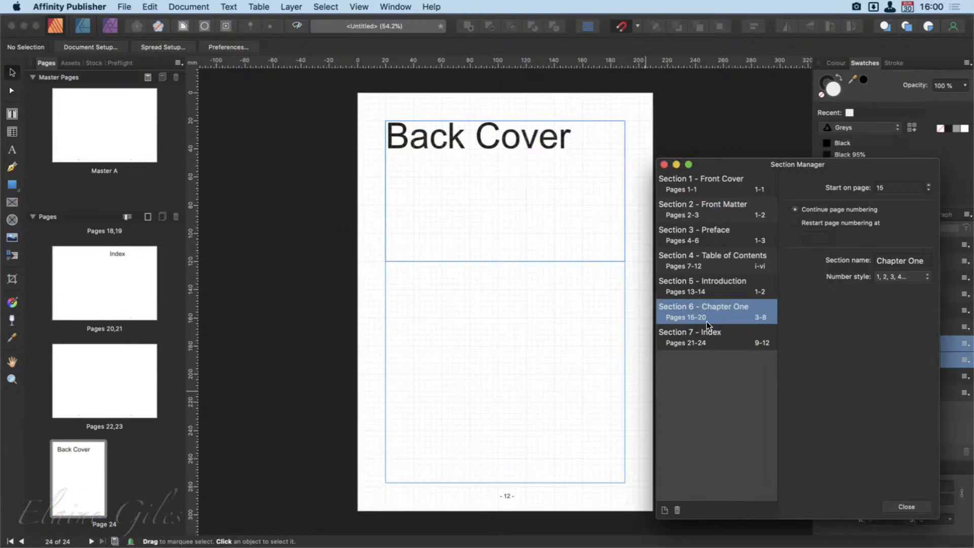
left_click(707, 336)
left_click(664, 509)
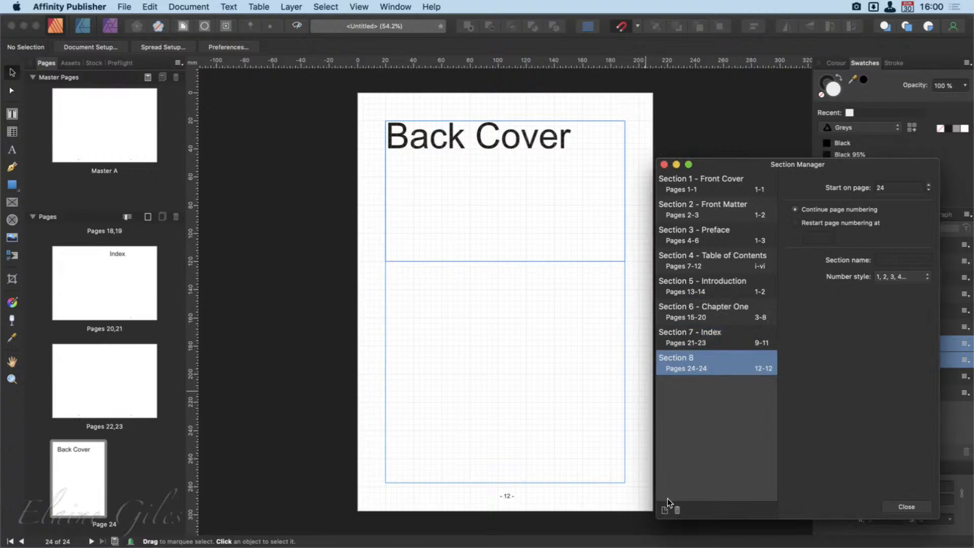
left_click(888, 261)
type("Back Cover")
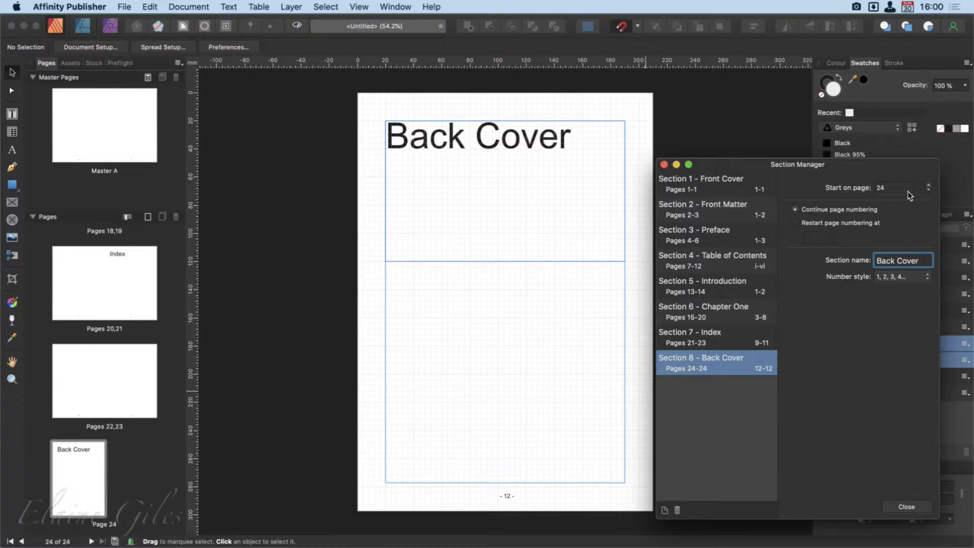
left_click(760, 458)
Step: Check the page numbers on the Front Cover and Front Matter pages, and set the Front Matter section to start on page 3
scroll(129, 315, "up", 3)
scroll(129, 329, "up", 8)
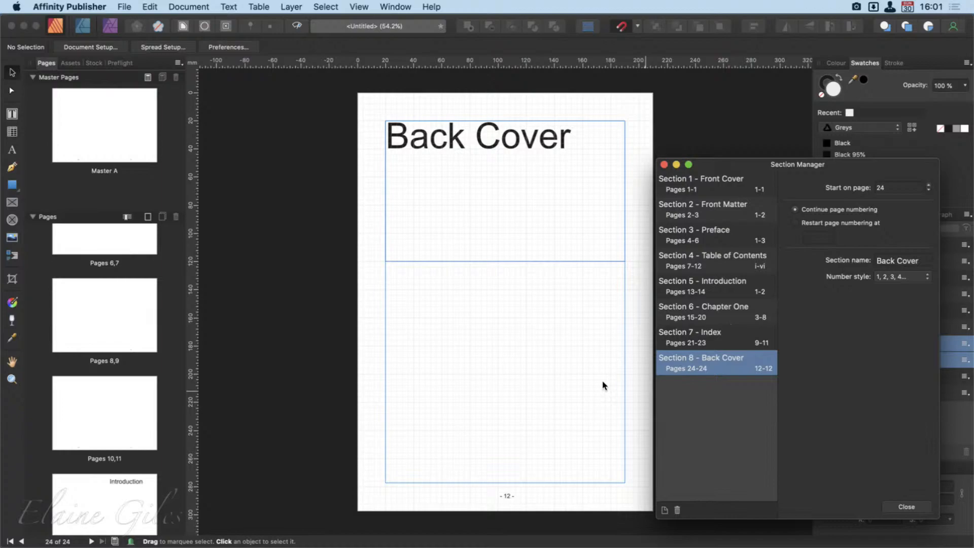
scroll(168, 316, "up", 5)
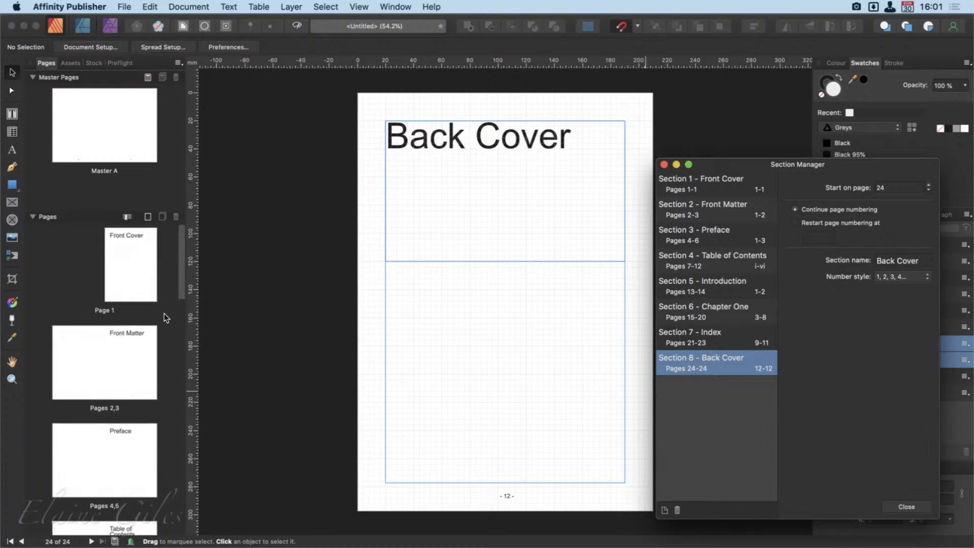
left_click(142, 283)
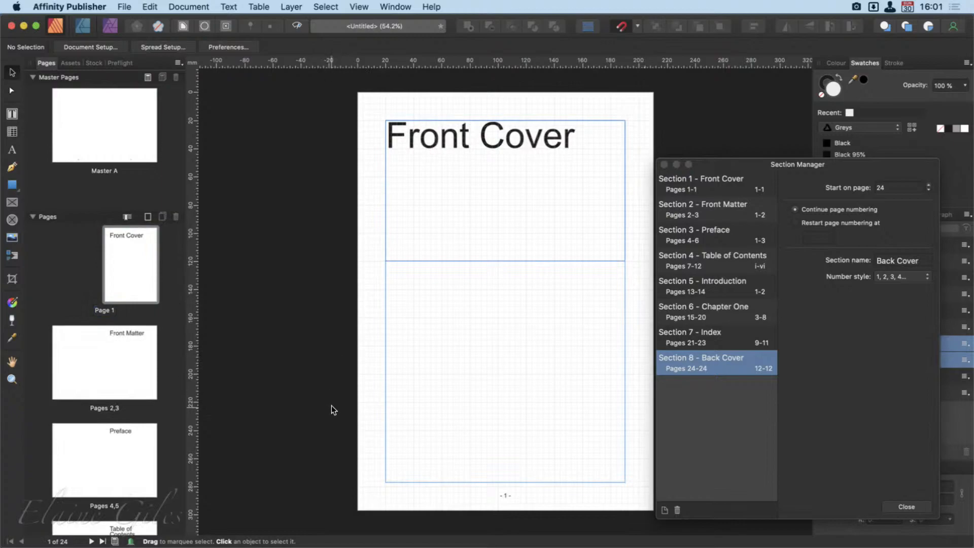
left_click(107, 362)
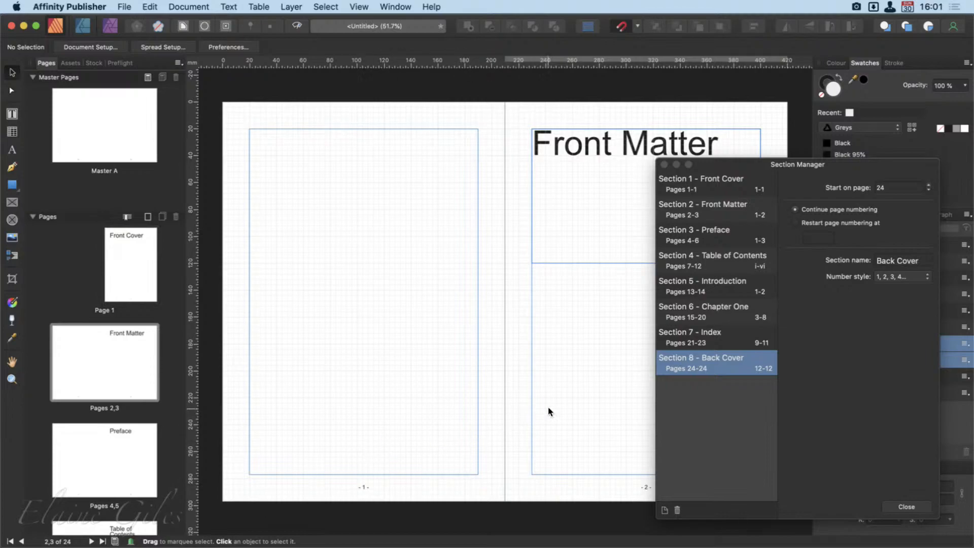
left_click(735, 210)
left_click(929, 185)
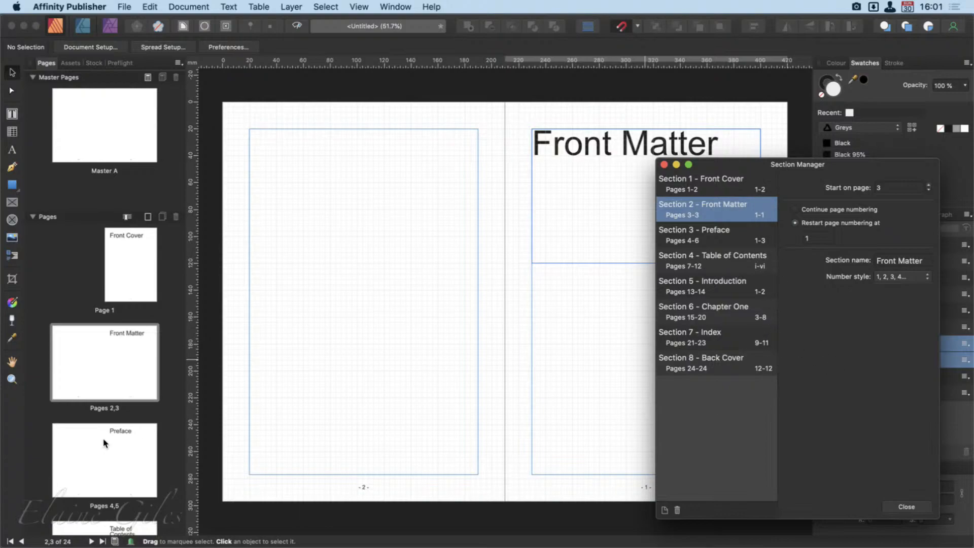
Step: Display the Preface spread and set the Preface section to start on page 5
left_click(107, 450)
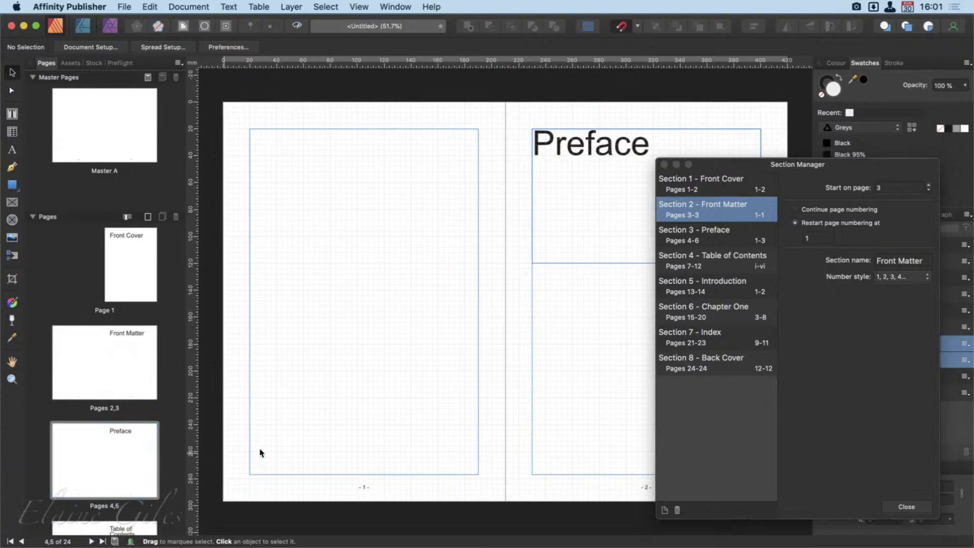
left_click(741, 240)
left_click(754, 238)
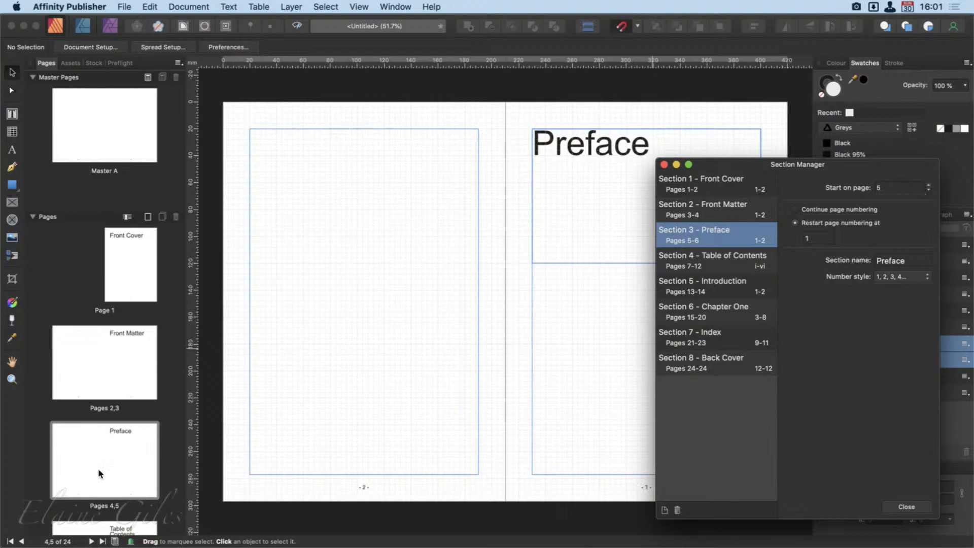
Step: Check the Table of Contents section's start page and number style against the spread on pages 6,7
scroll(99, 467, "down", 5)
left_click(116, 349)
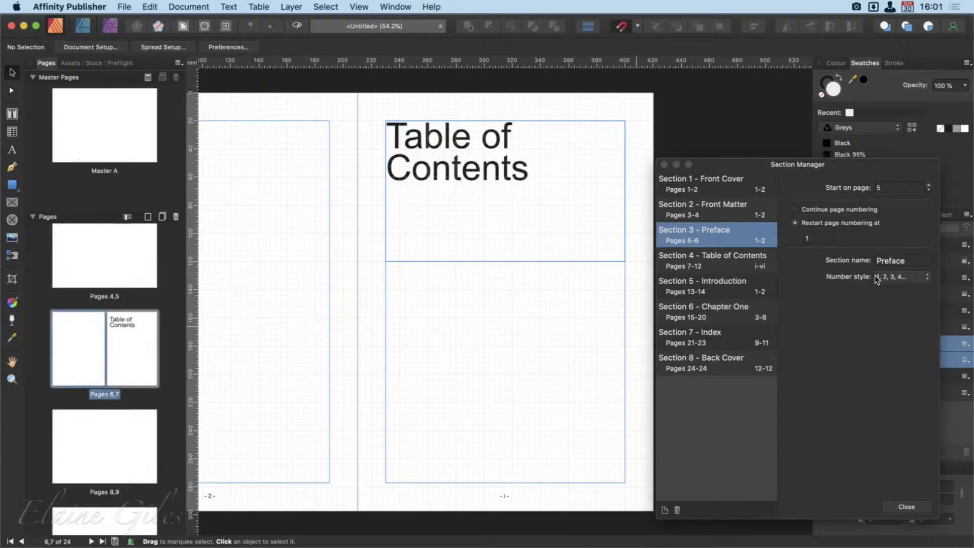
left_click(759, 263)
left_click(758, 262)
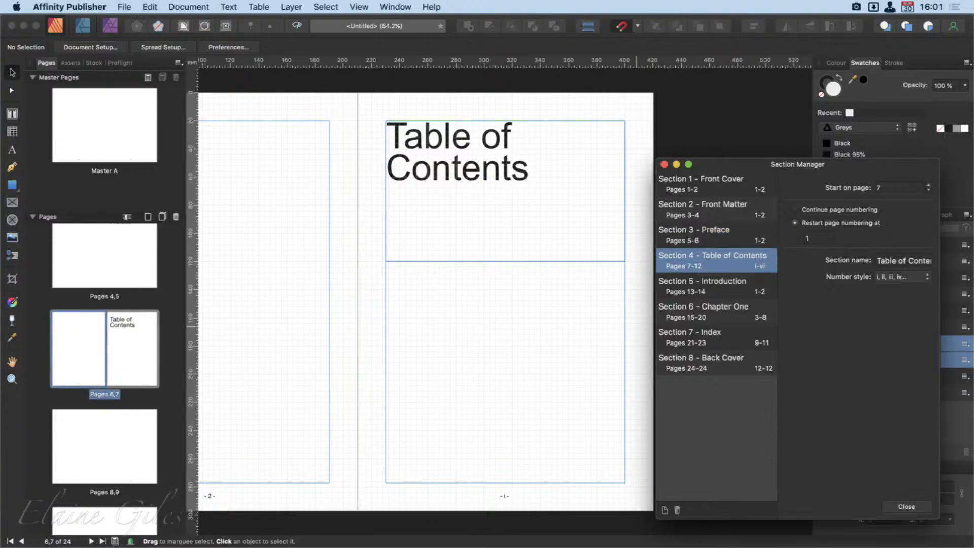
scroll(120, 374, "up", 1)
scroll(120, 374, "up", 5)
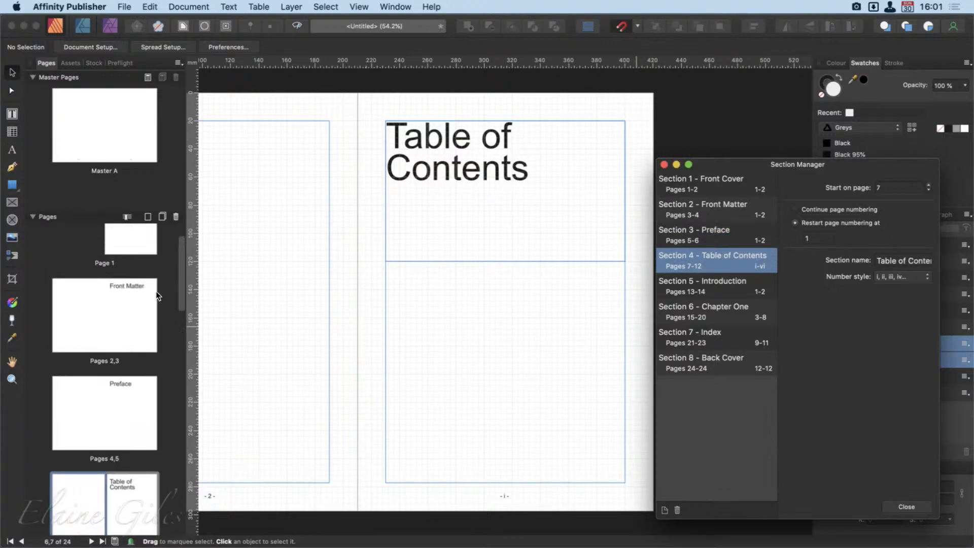
Step: Save the document as "MacBites The Book" in the Build With Me - Data folder
key("super+s")
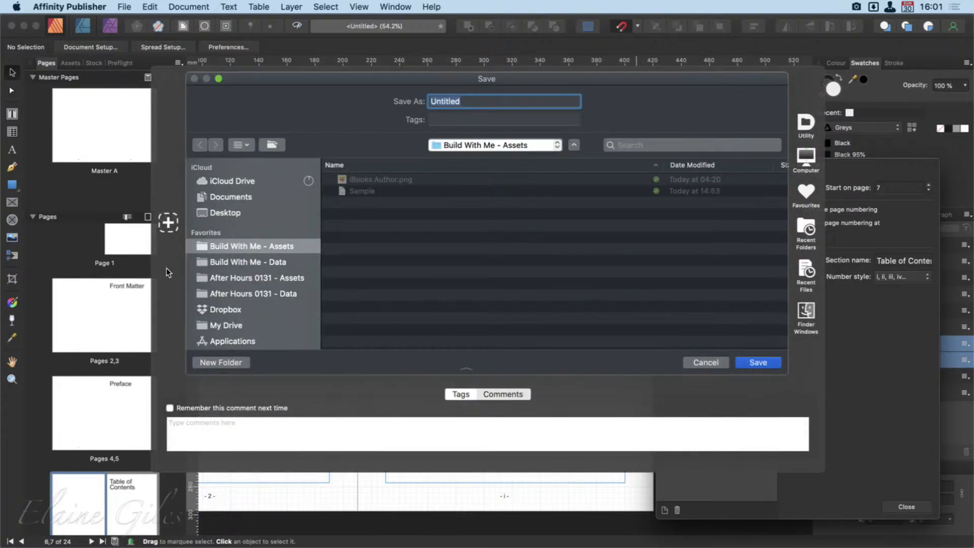
left_click(456, 143)
mouse_move(454, 157)
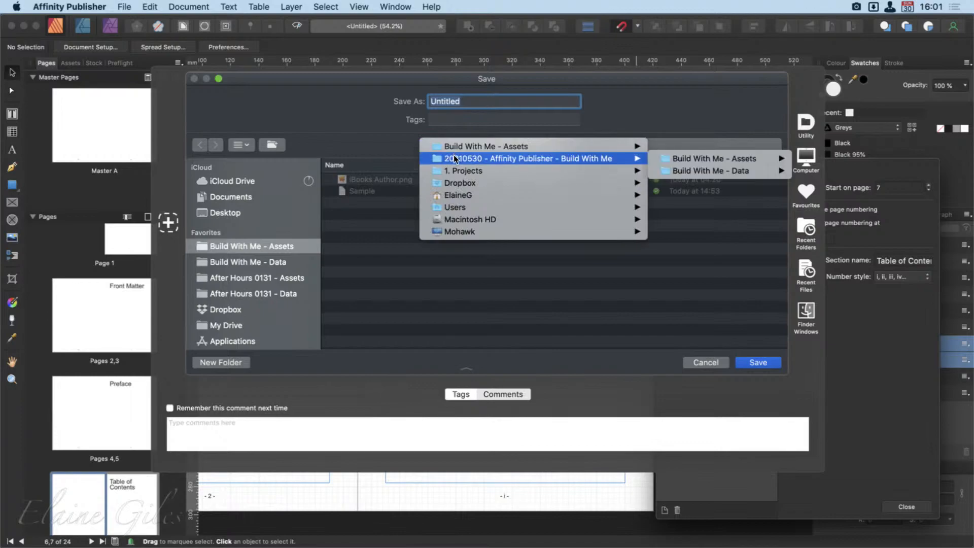
left_click(732, 171)
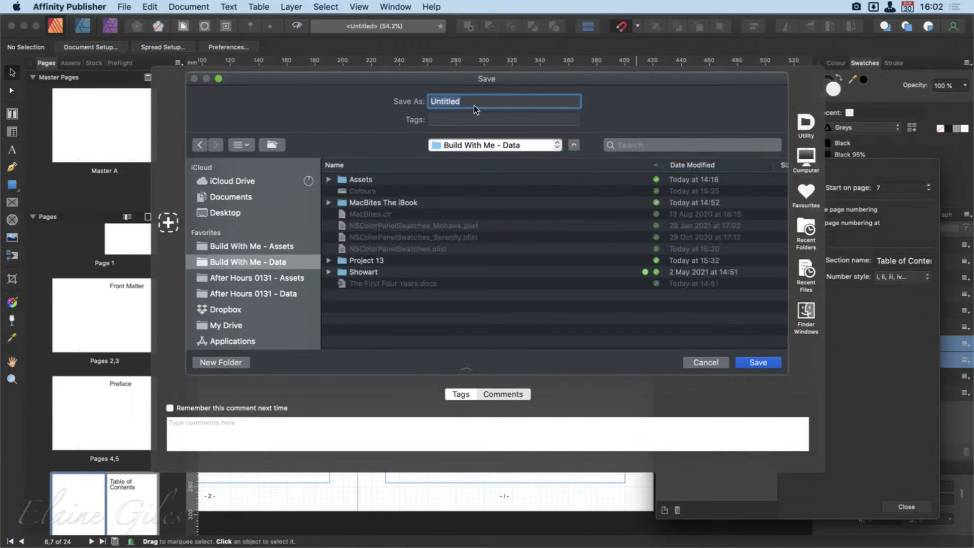
type("MacBites The Book")
key("Return")
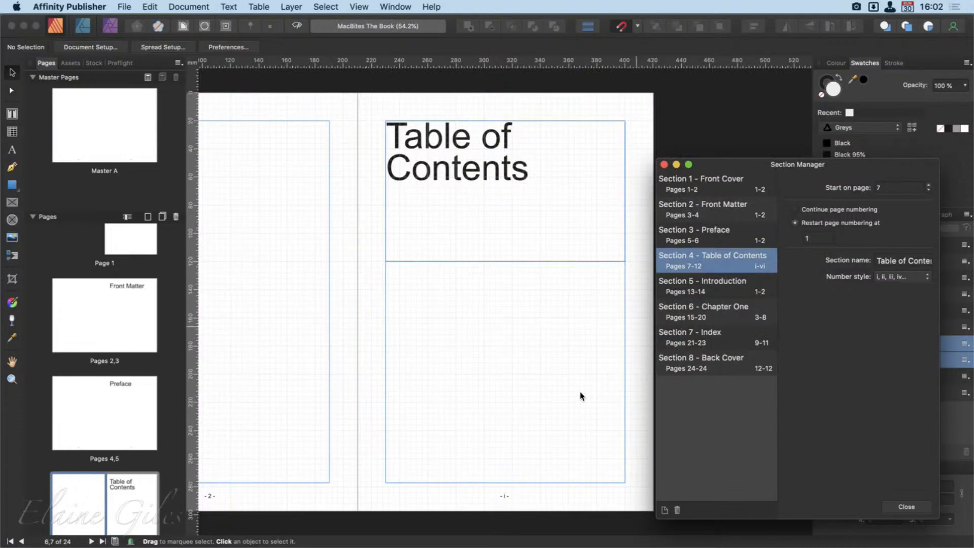
Step: Create a facing-pages A4 portrait master named "No Page Numbers", reviewing its margins before adding it
scroll(537, 380, "left", 5)
scroll(536, 376, "left", 2)
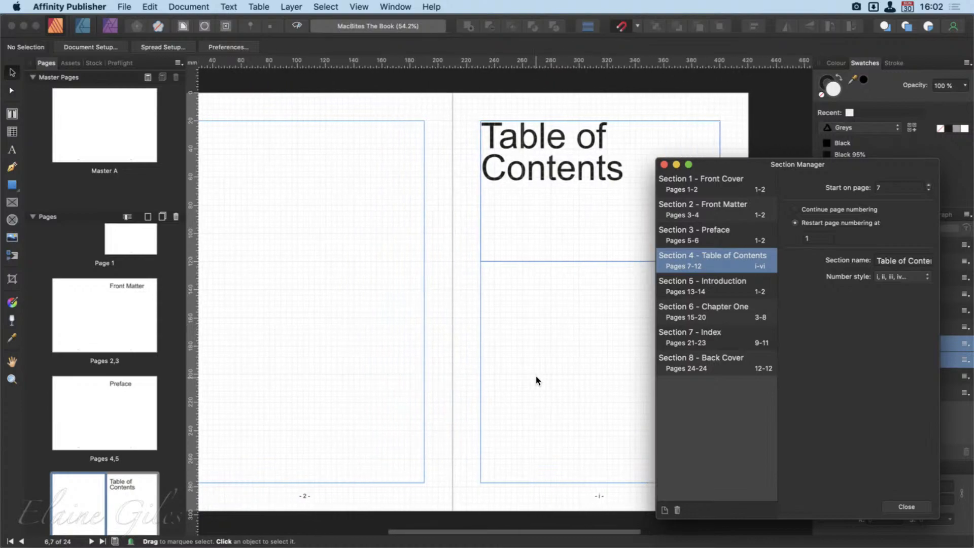
left_click(107, 143)
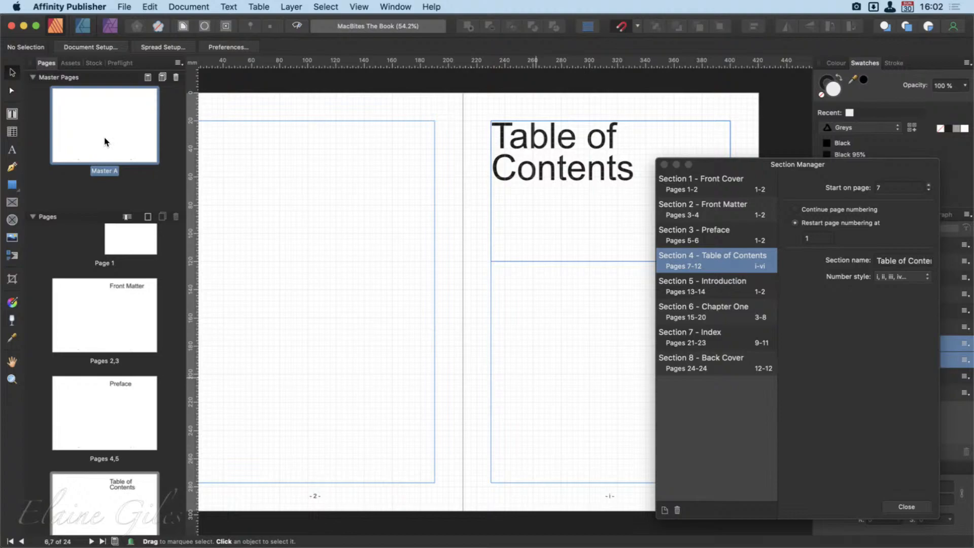
left_click(148, 77)
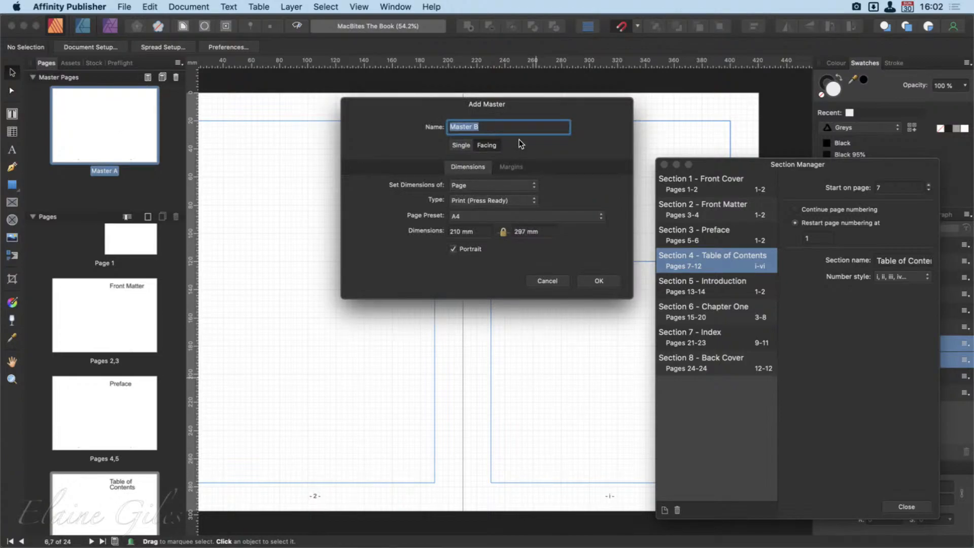
type("No Page Numbers")
left_click(511, 167)
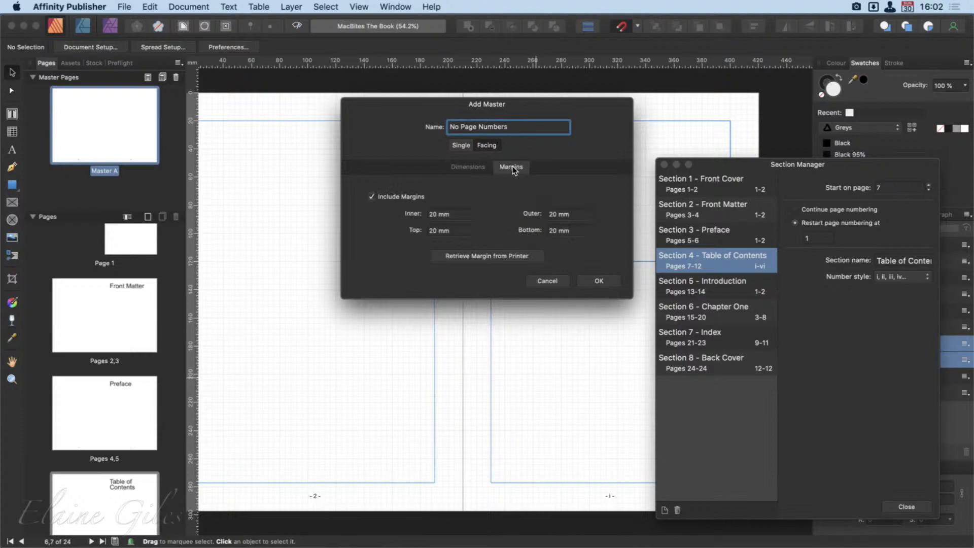
left_click(471, 163)
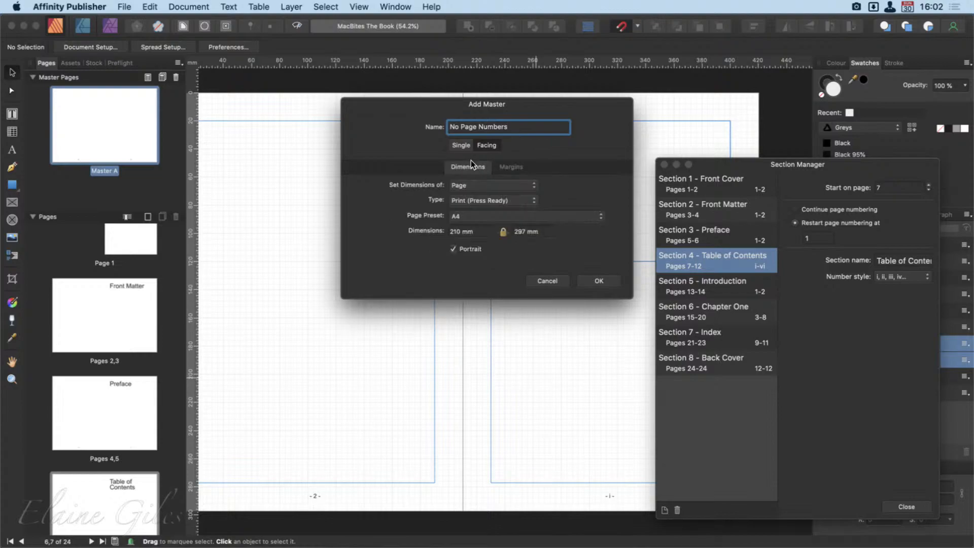
left_click(601, 281)
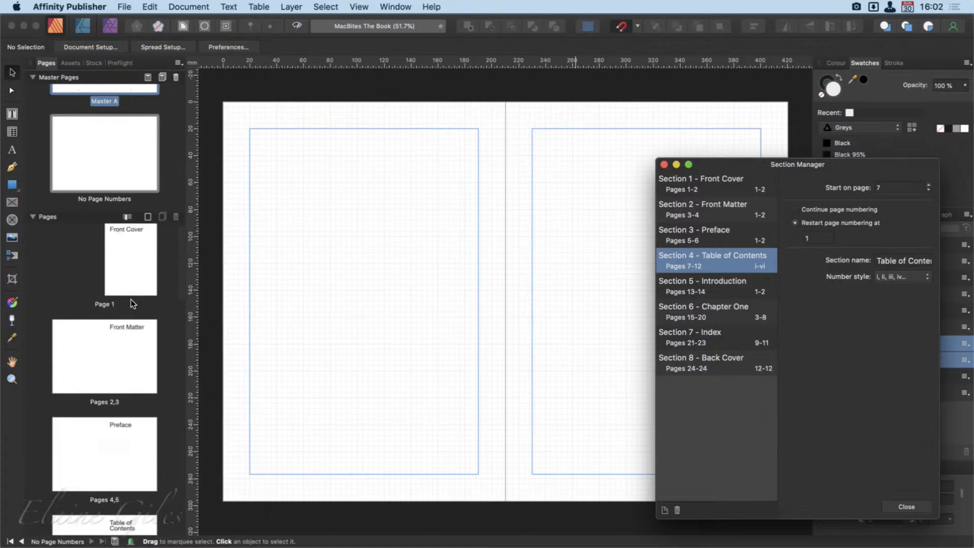
Step: Apply the No Page Numbers master to the Front Cover page and to the Front Matter and Preface spreads
left_click(130, 273)
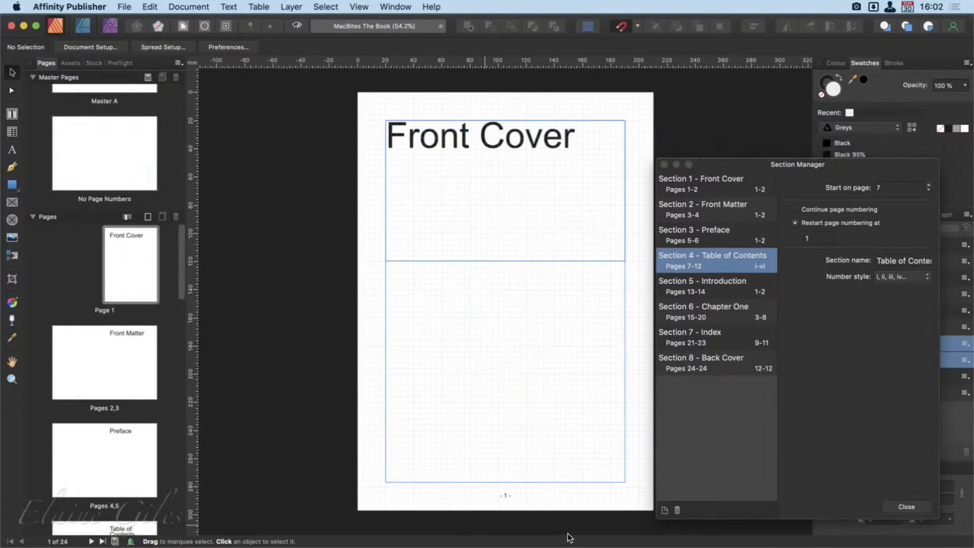
left_click(102, 164)
left_click_drag(102, 163, 133, 251)
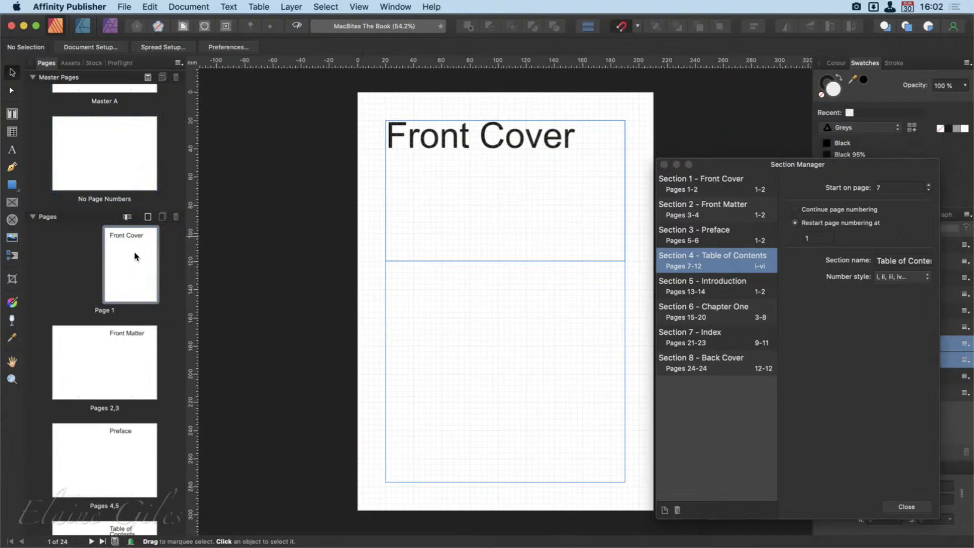
left_click_drag(109, 149, 87, 354)
scroll(91, 406, "down", 1)
scroll(91, 408, "down", 3)
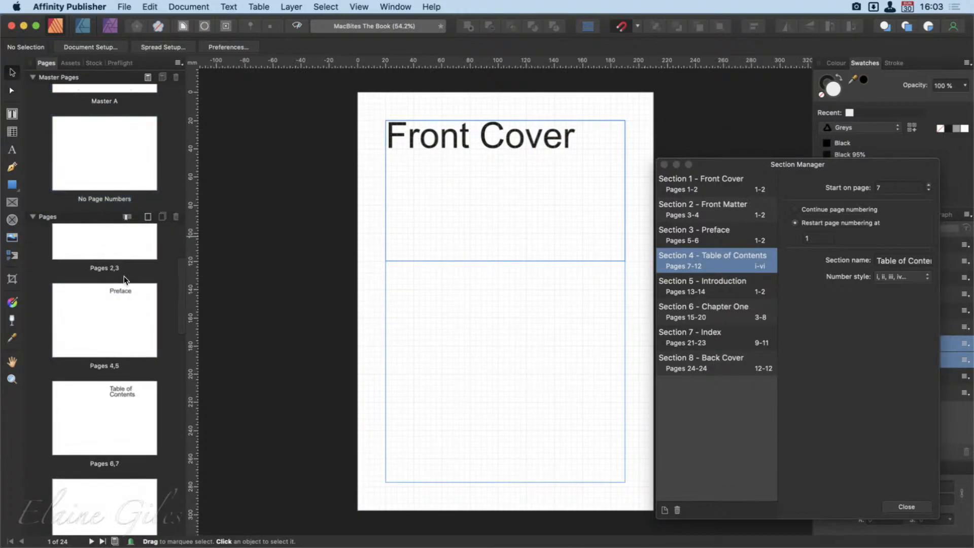
left_click_drag(110, 156, 83, 321)
Step: Apply the No Page Numbers master to page 6 only, in the Table of Contents spread, and display that spread
scroll(97, 374, "down", 3)
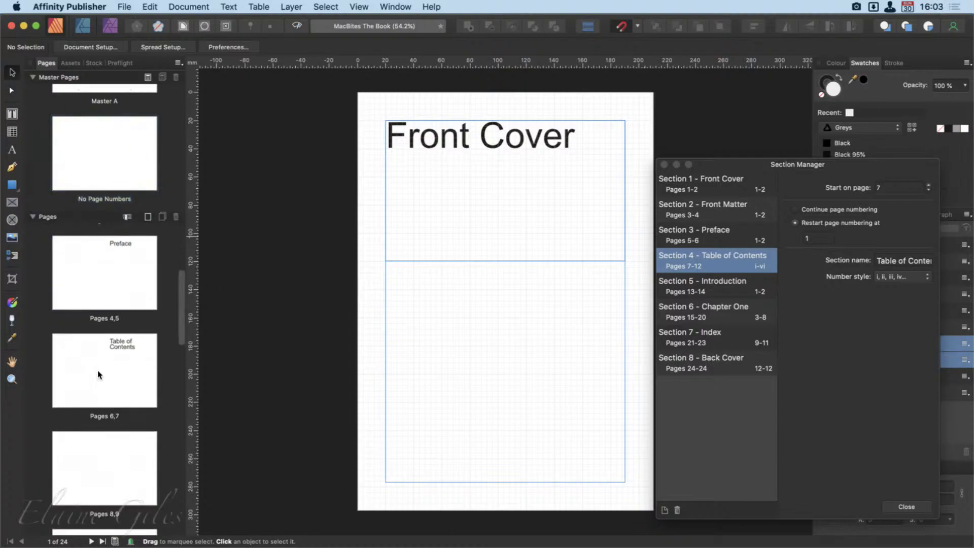
left_click_drag(110, 157, 85, 309)
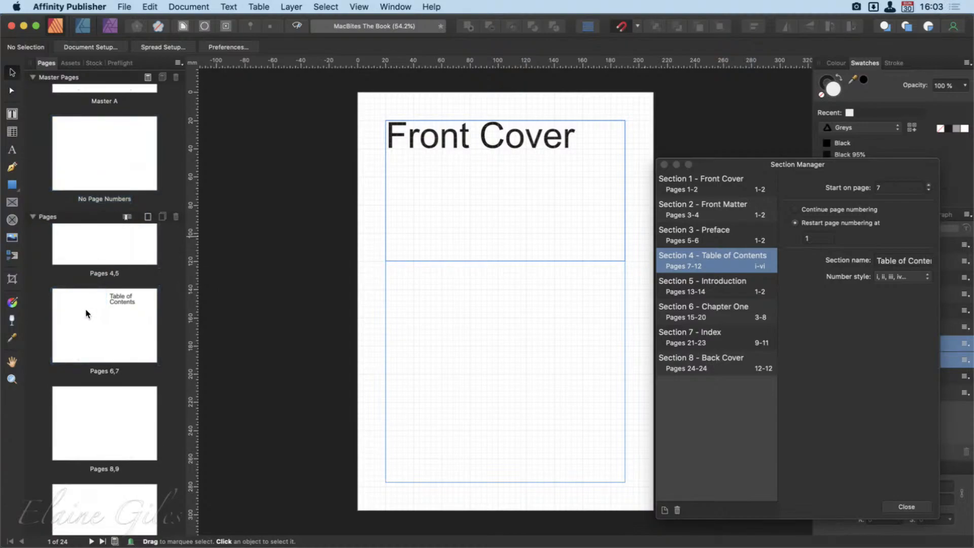
scroll(85, 308, "down", 2)
scroll(90, 307, "up", 2)
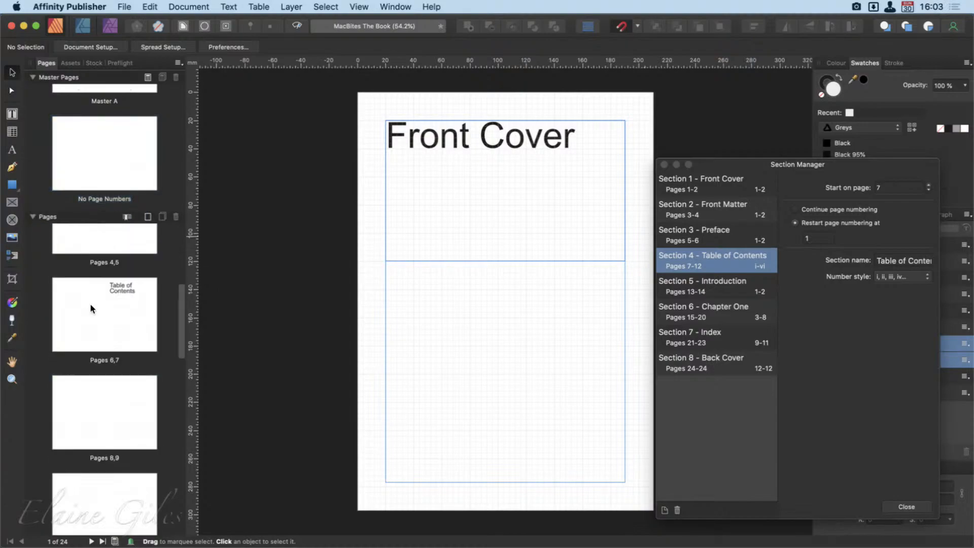
left_click(106, 303)
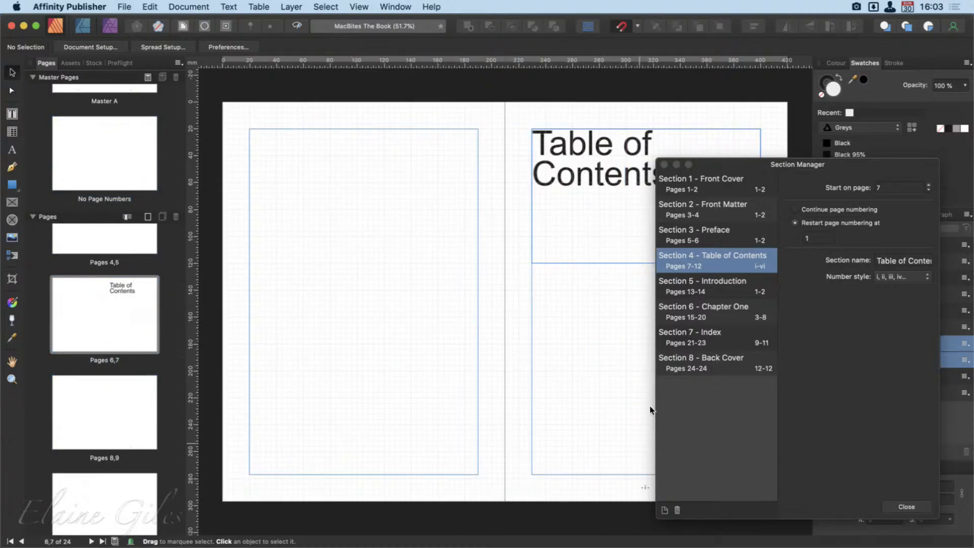
Step: Move the Section Manager off the document and check the page numbers on the spreads from Table of Contents to Introduction
left_click_drag(739, 167, 0, 290)
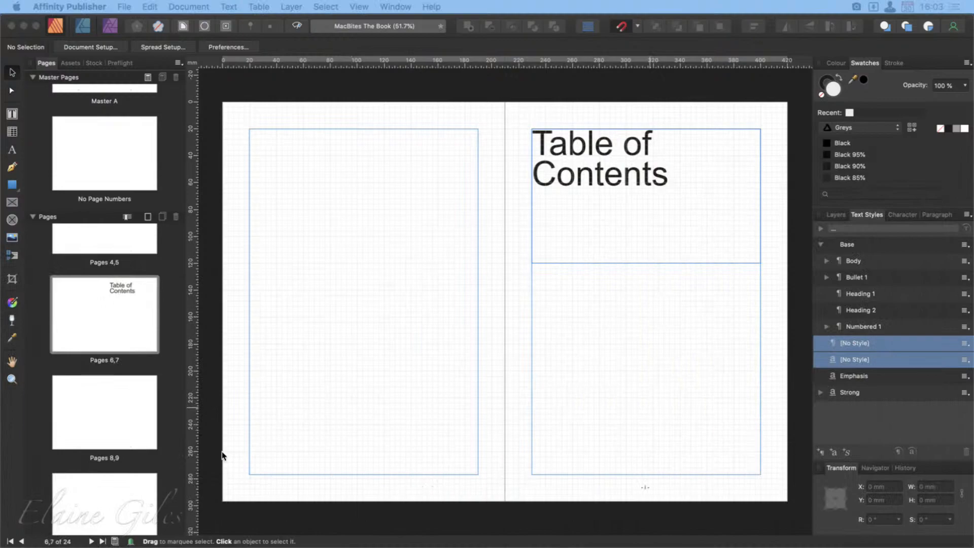
scroll(111, 400, "down", 5)
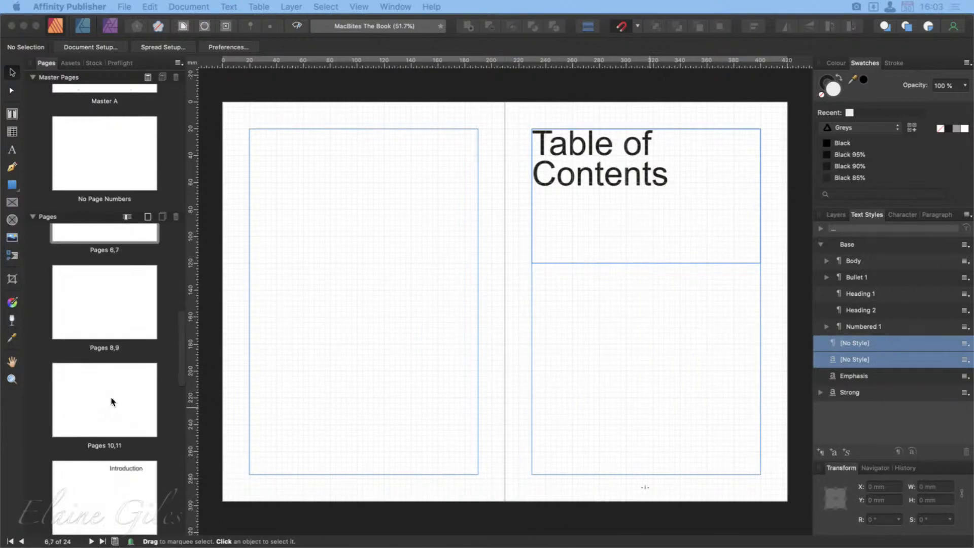
scroll(112, 401, "down", 5)
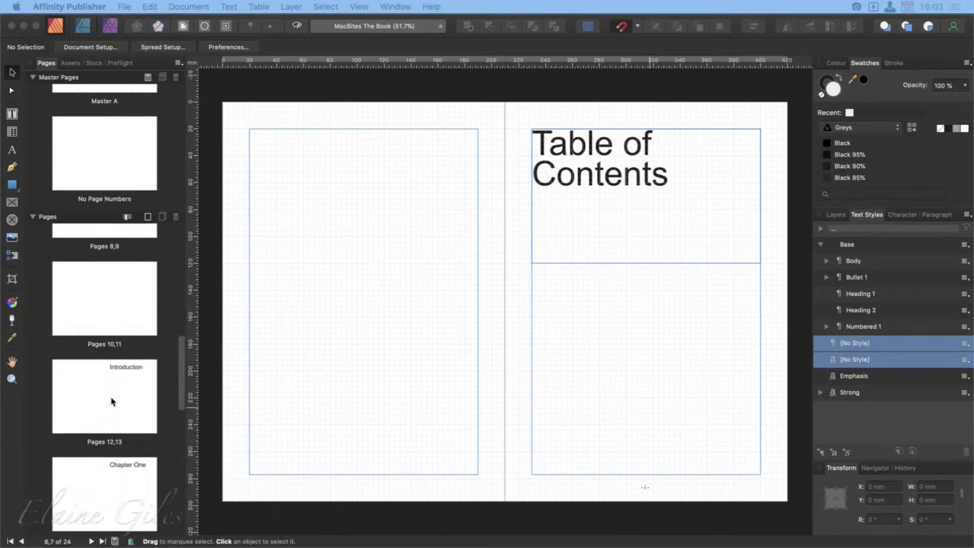
scroll(112, 401, "up", 8)
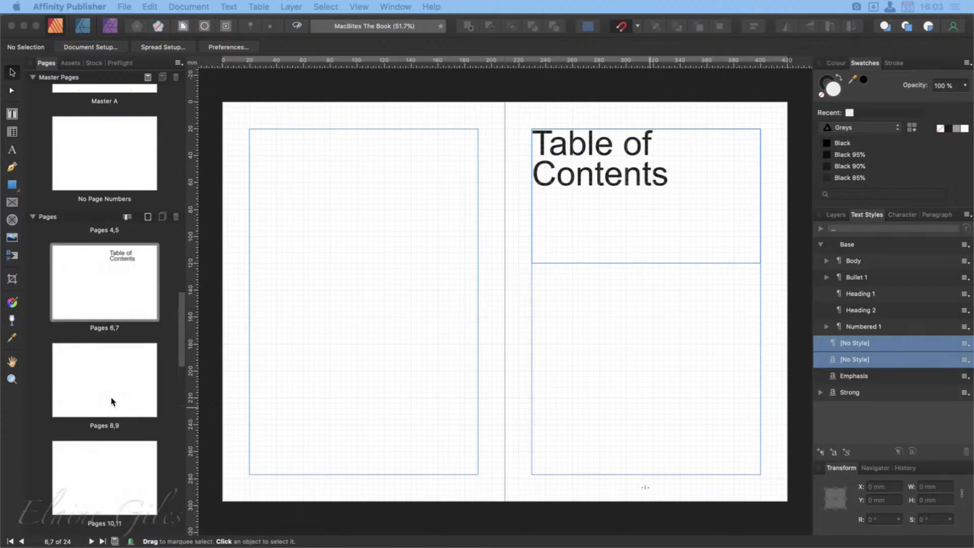
scroll(112, 401, "up", 1)
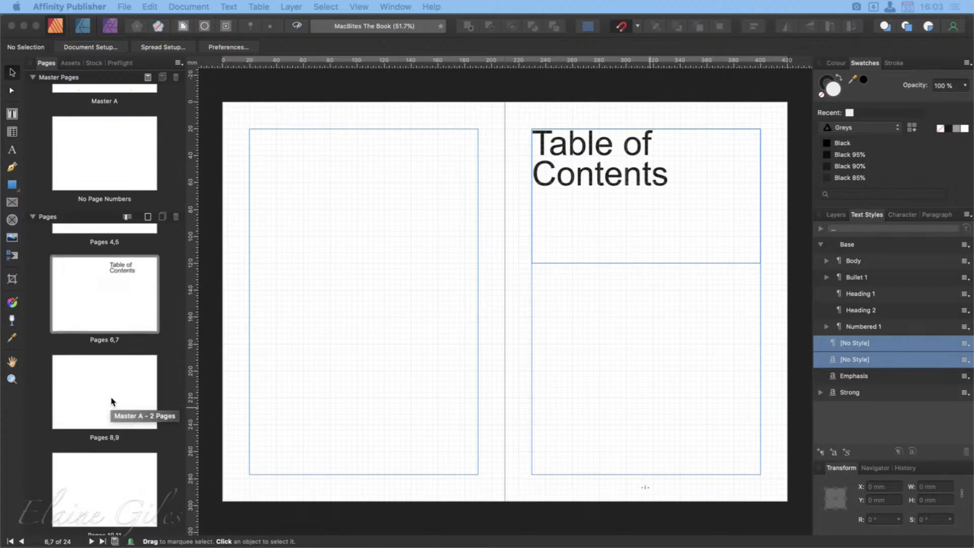
left_click(99, 298)
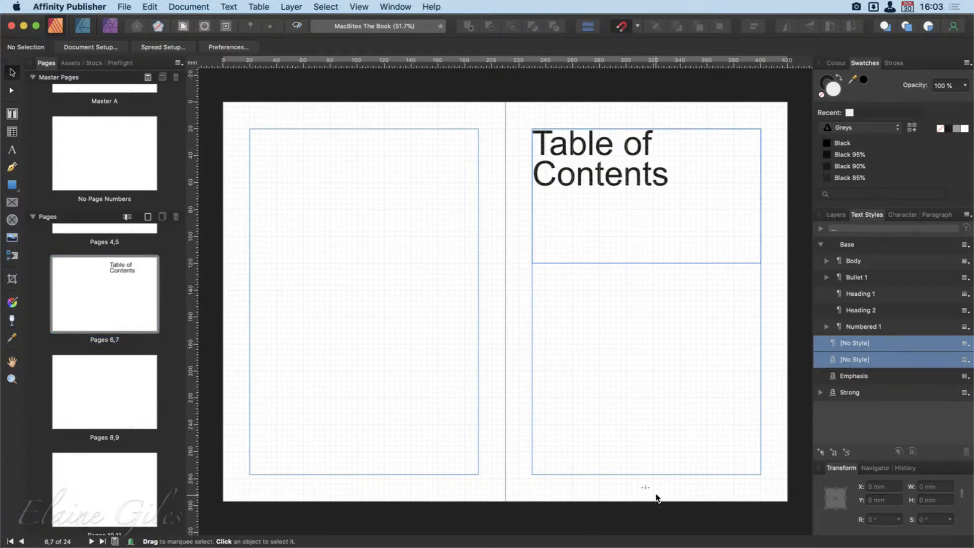
scroll(126, 466, "down", 6)
scroll(125, 467, "down", 3)
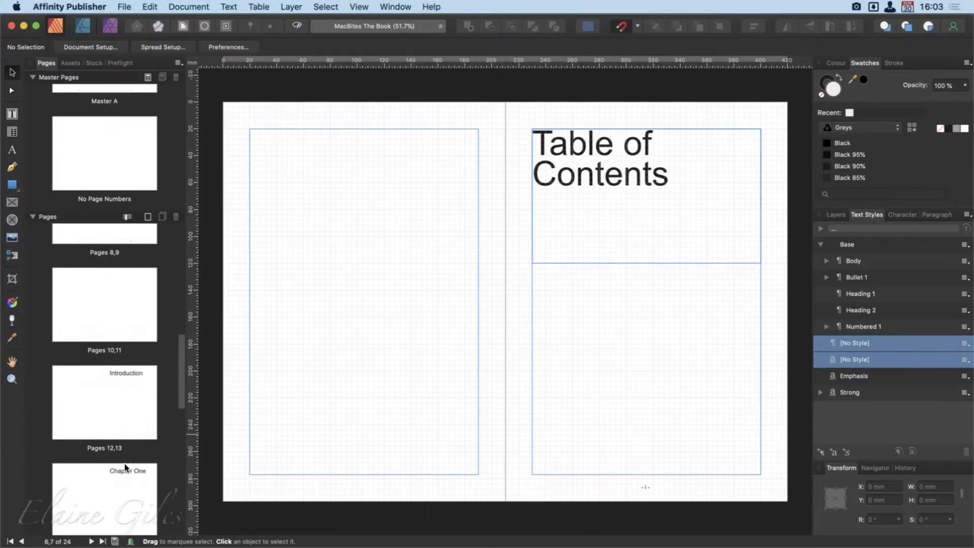
left_click(103, 394)
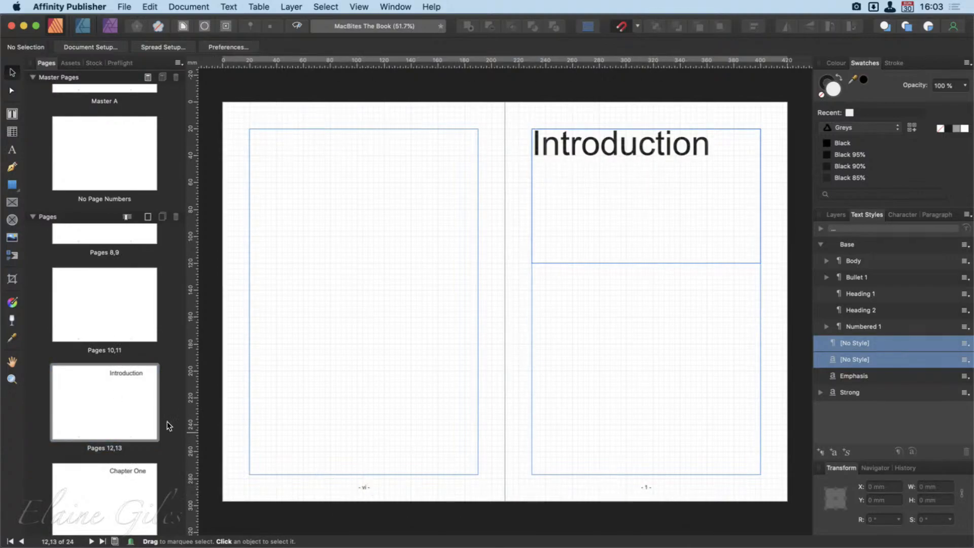
left_click(106, 303)
scroll(108, 301, "up", 1)
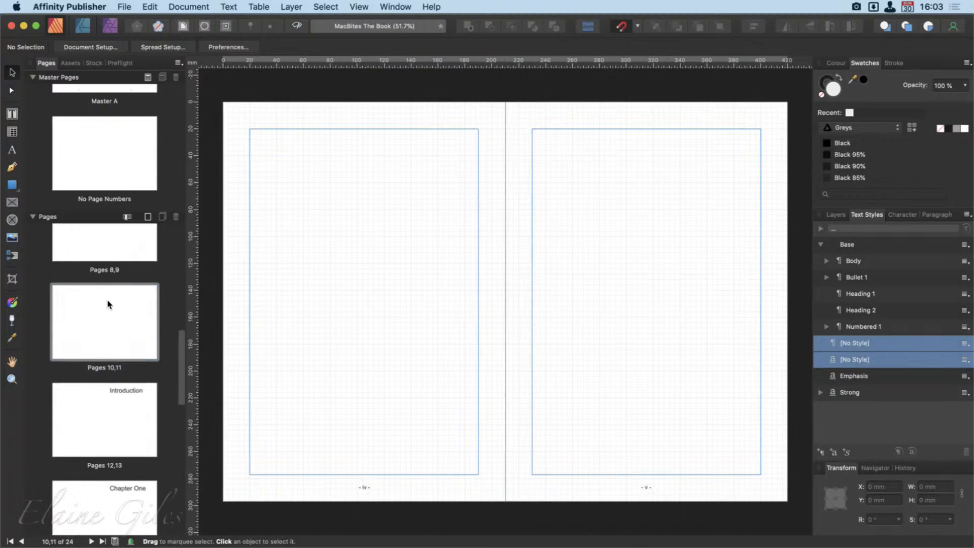
left_click(114, 252)
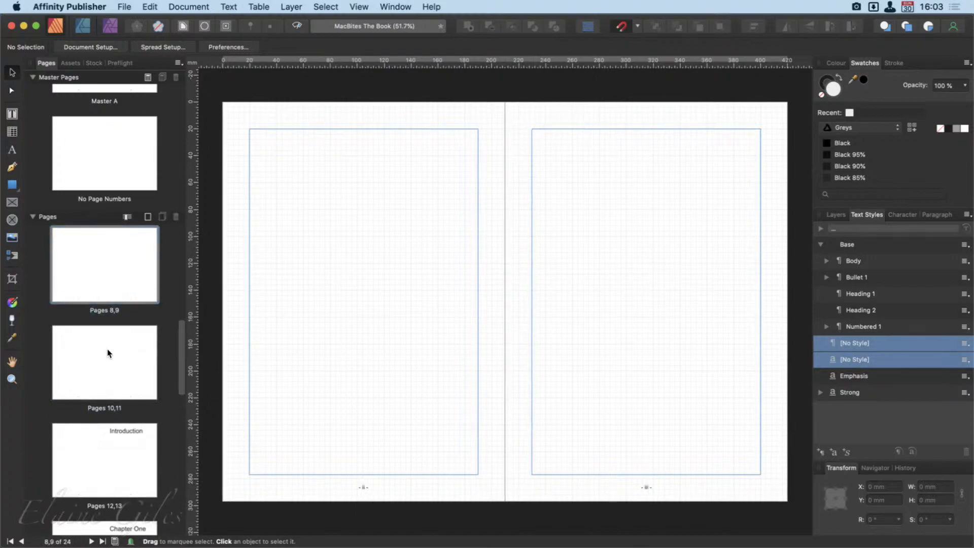
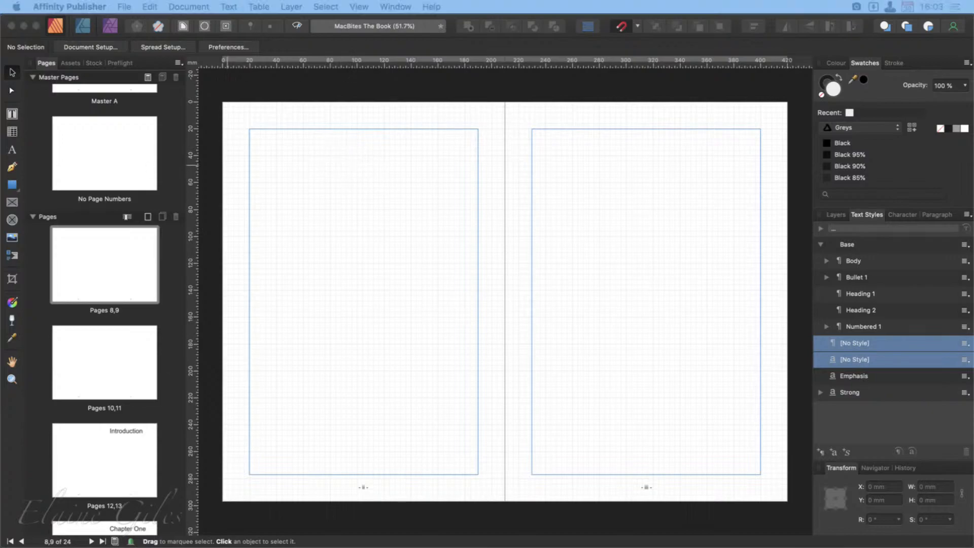
Step: Switch to Finder and move the Showart folder and The First Four Years.docx from Build With Me - Data into Project 13
left_click_drag(355, 193, 541, 32)
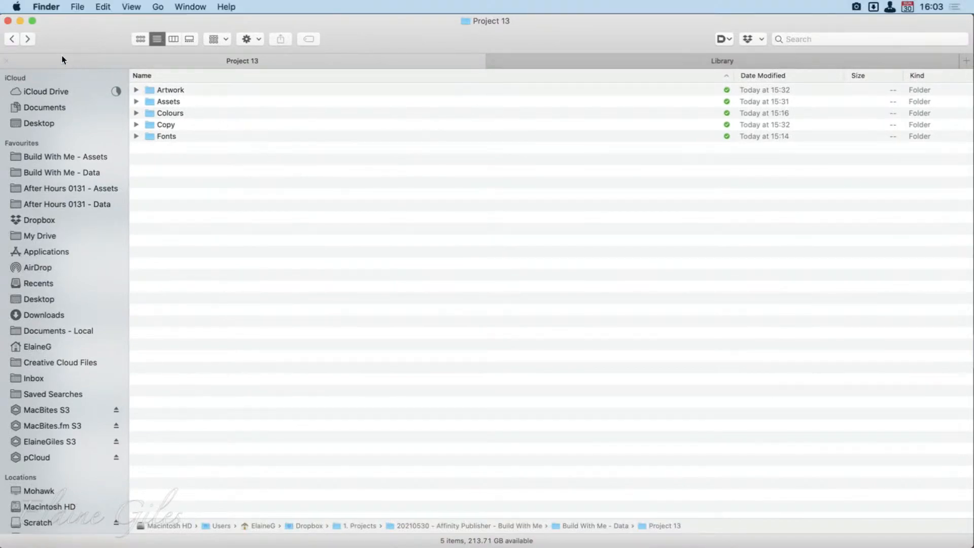
left_click(12, 39)
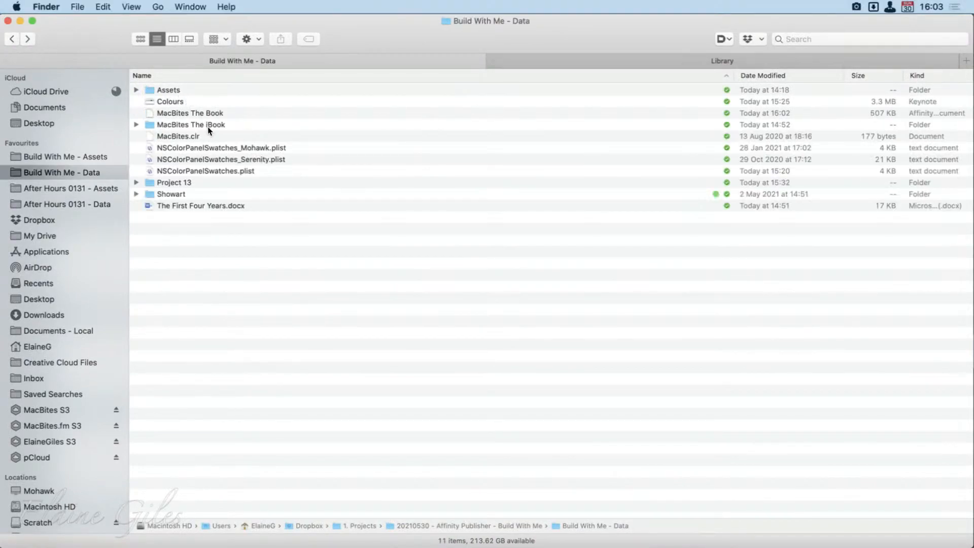
left_click(136, 195)
left_click(136, 194)
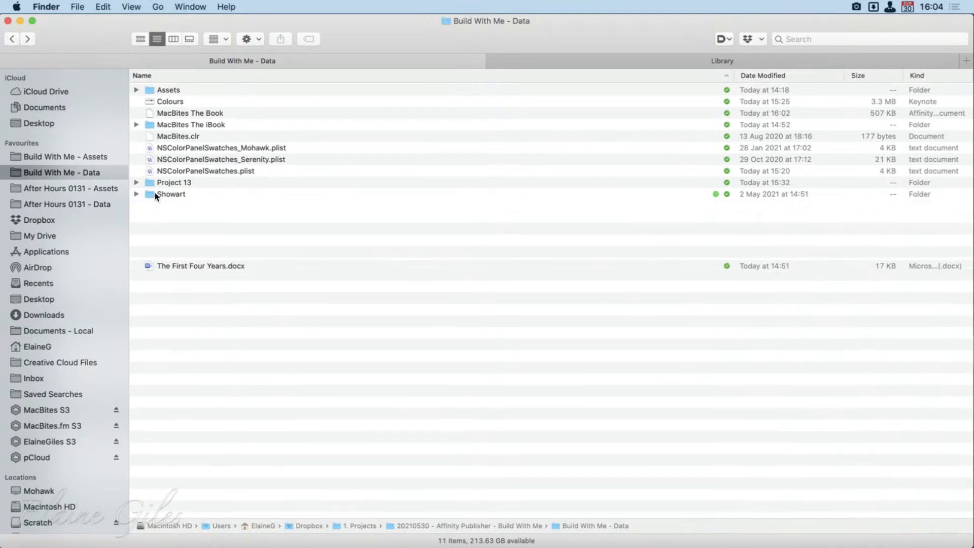
left_click_drag(174, 192, 187, 183)
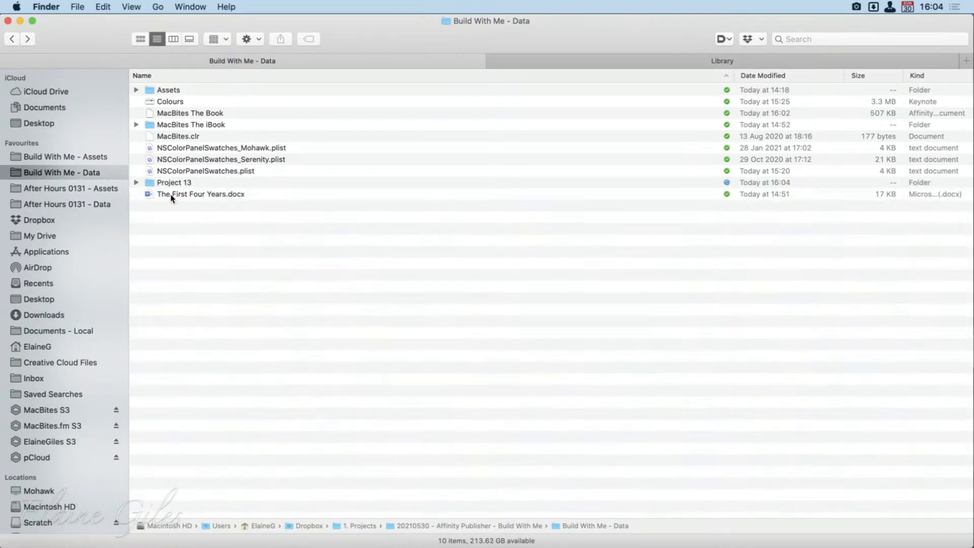
left_click_drag(172, 197, 175, 184)
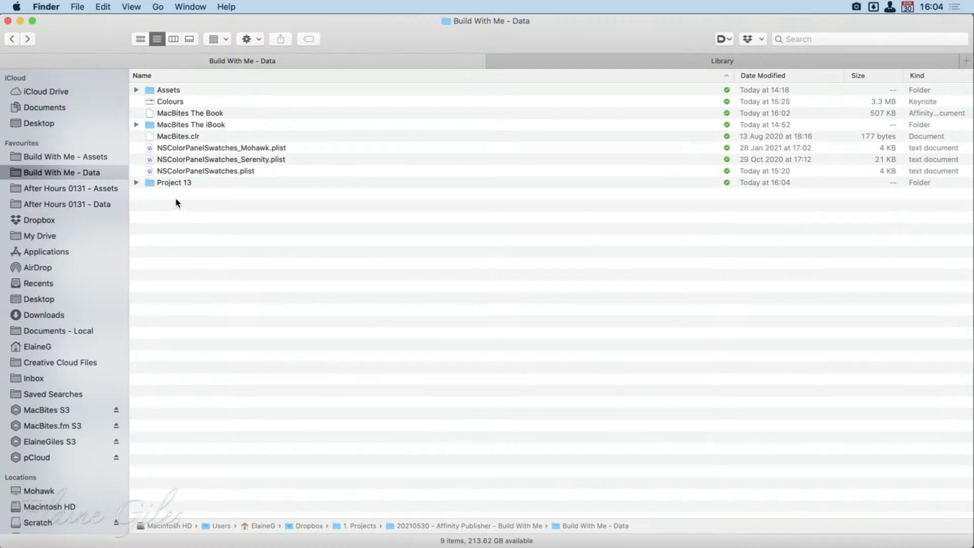
Step: Inside Project 13, file The First Four Years.docx in the Copy folder and the Showart folder in the Artwork folder
double_click(178, 184)
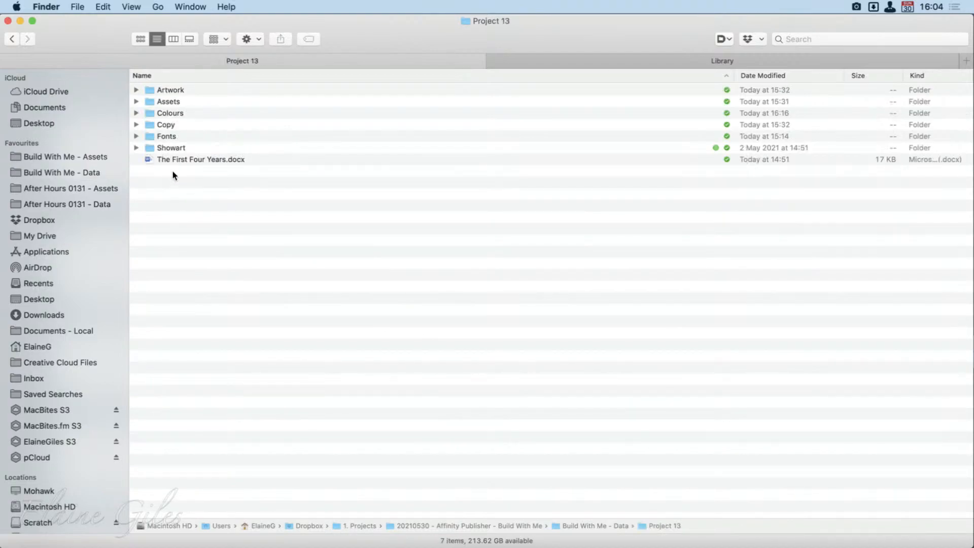
left_click_drag(171, 159, 170, 126)
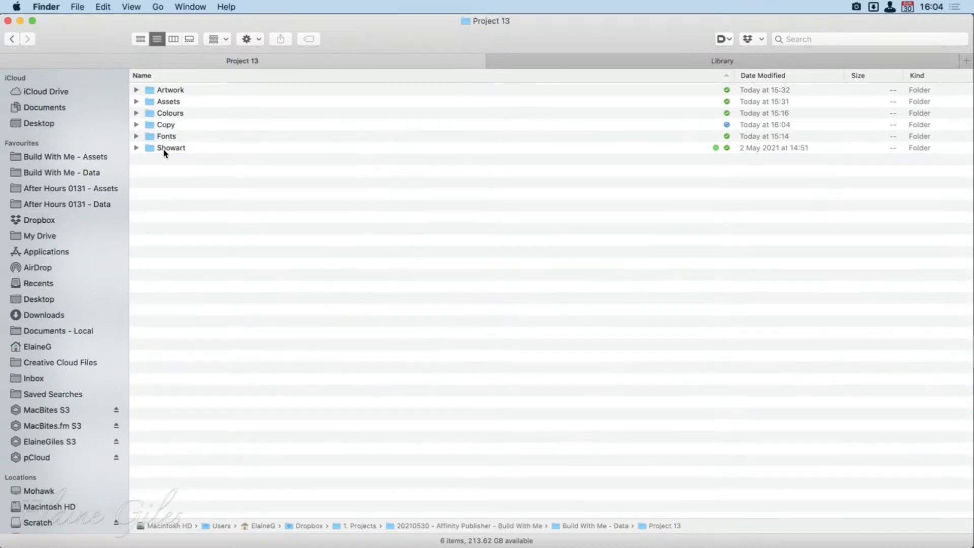
left_click(166, 148)
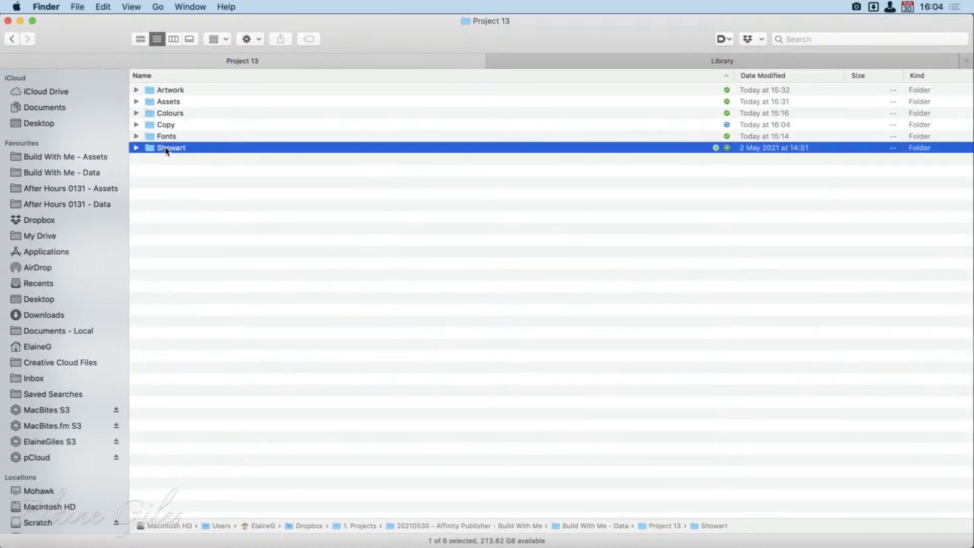
left_click(136, 90)
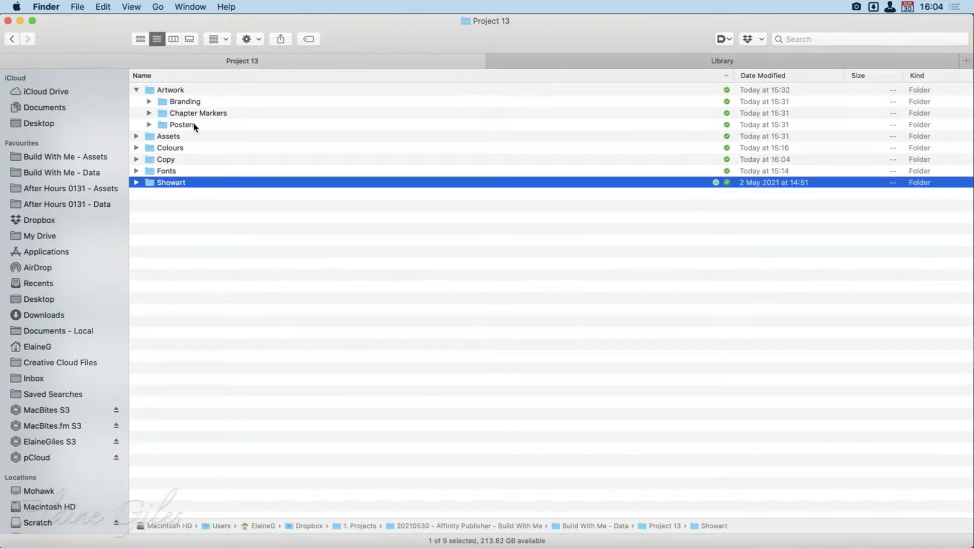
left_click(136, 182)
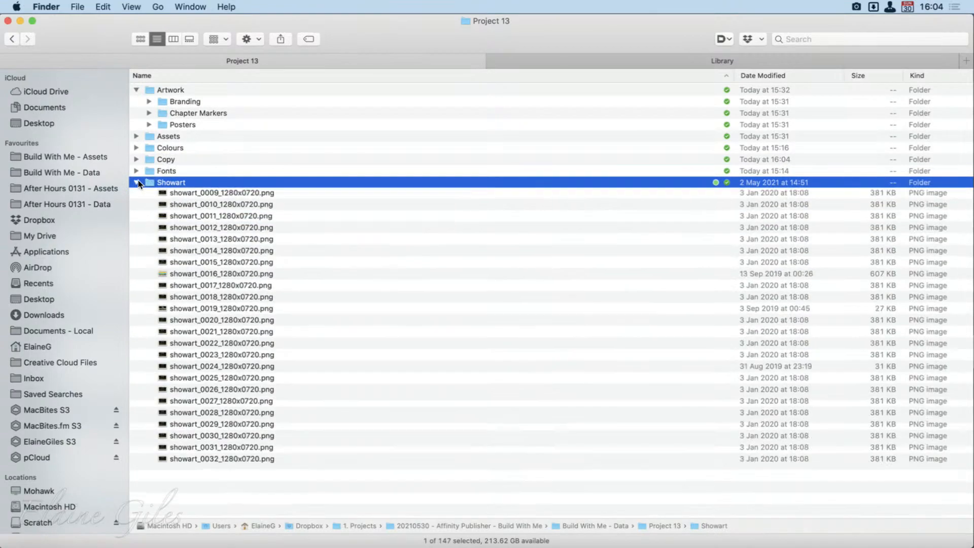
left_click(137, 183)
left_click_drag(165, 182, 181, 91)
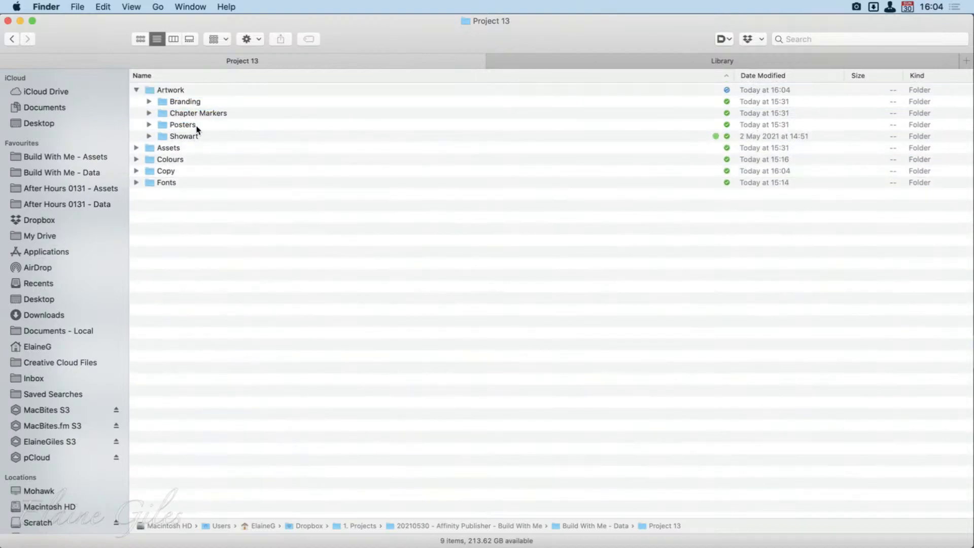
Step: Delete the Posters folder from Artwork and collapse the Artwork folder
left_click(196, 124)
key("super+BackSpace")
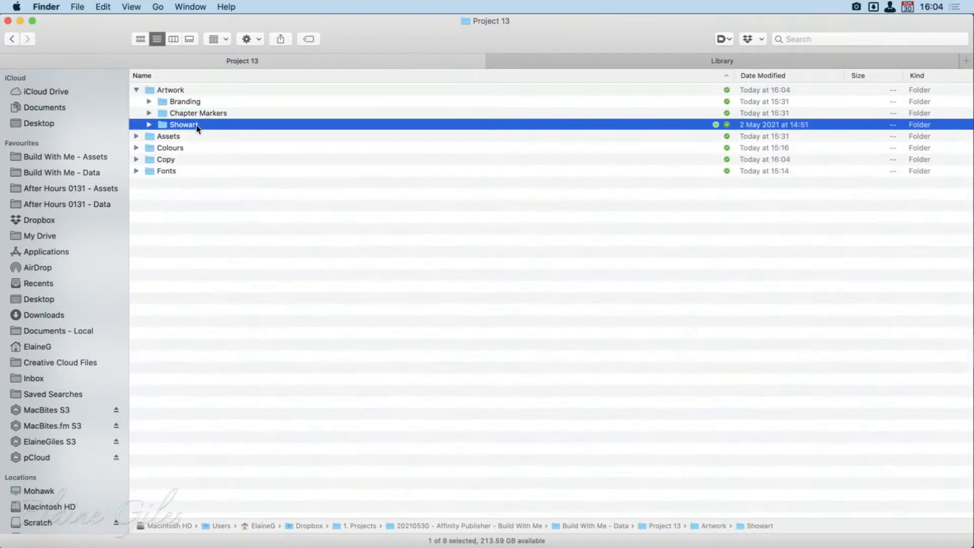
left_click(136, 90)
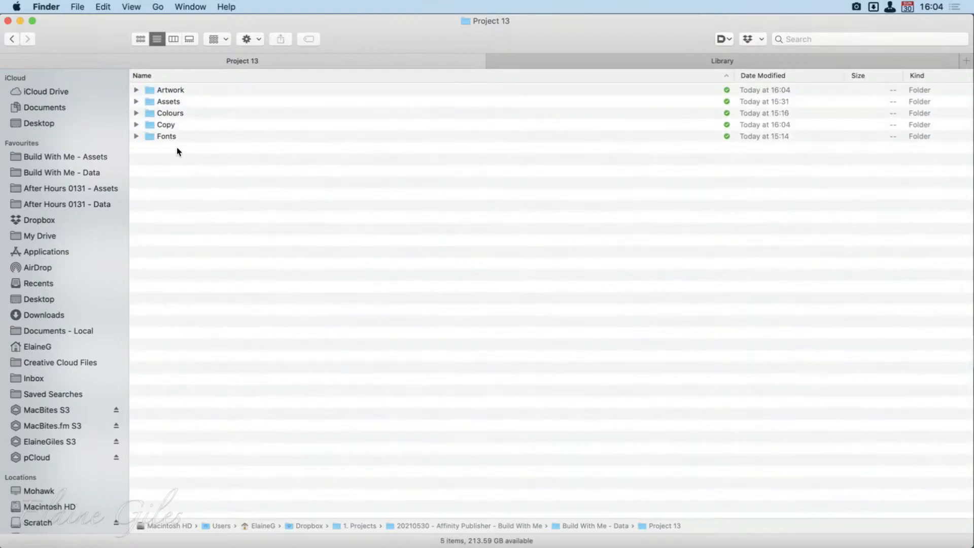
Step: Open the Showart folder inside Artwork and look through its PNG images
left_click(137, 90)
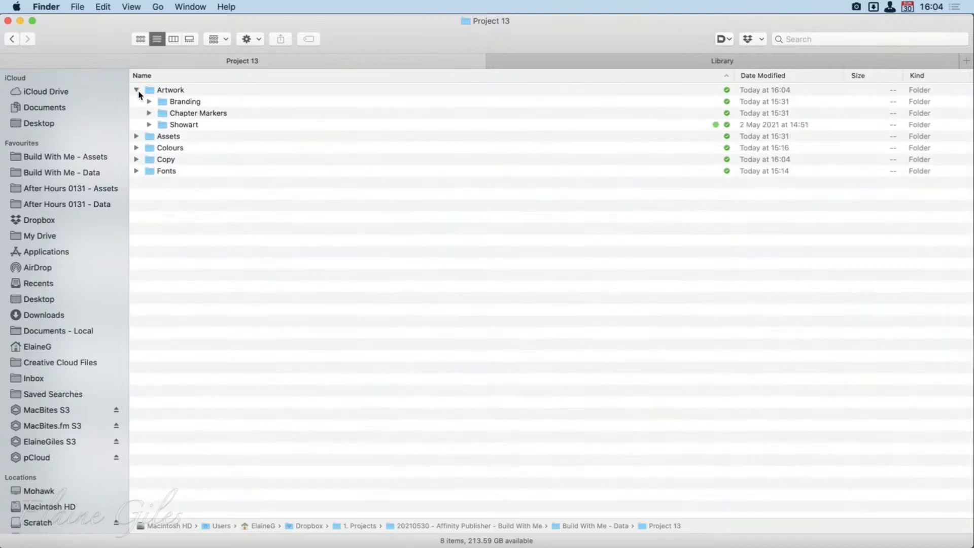
double_click(175, 124)
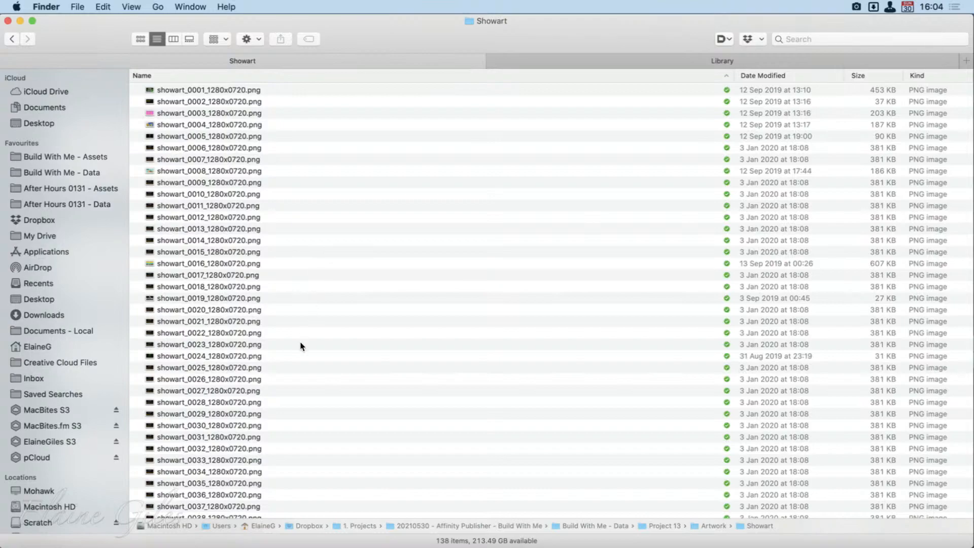
scroll(301, 346, "down", 20)
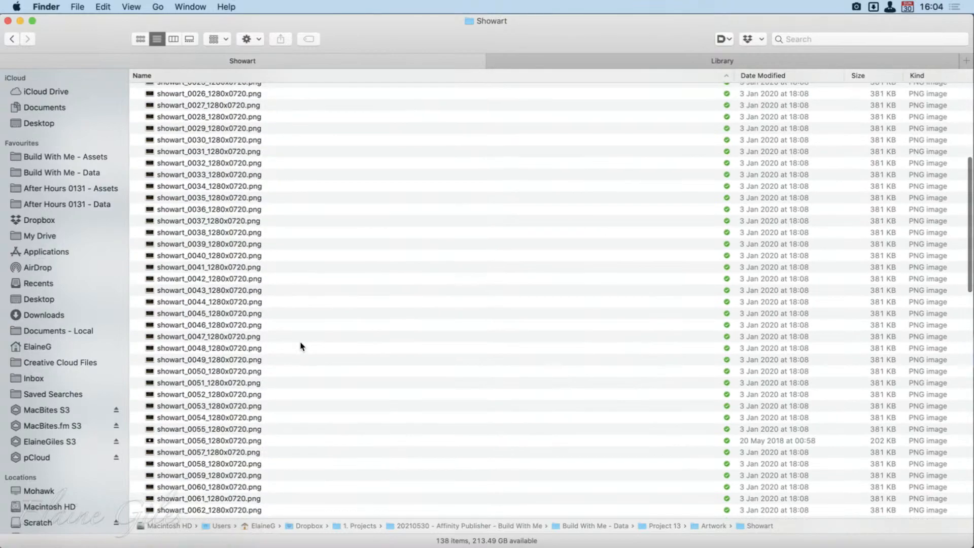
scroll(300, 346, "up", 2)
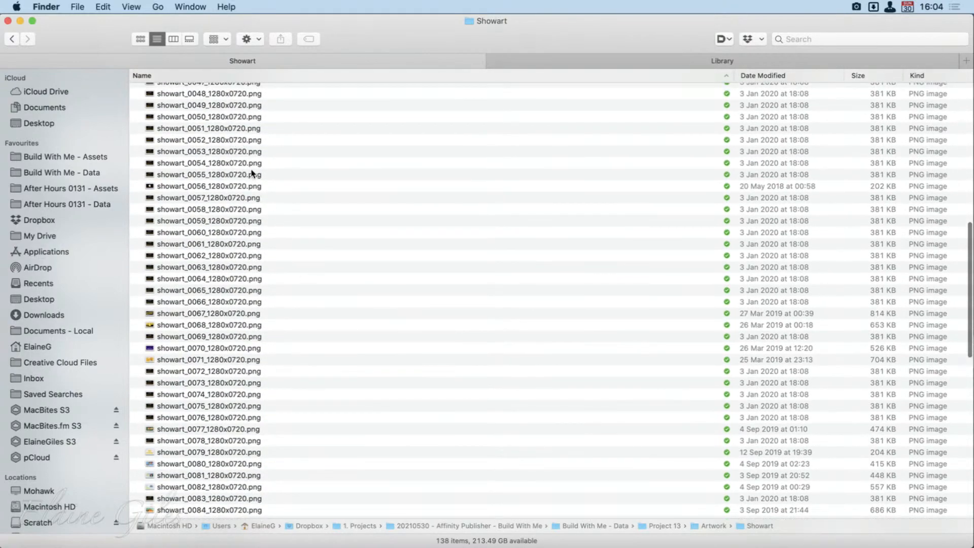
Step: Preview the Showart images from showart_0056_1280x0720.png through showart_0059_1280x0720.png
left_click(287, 186)
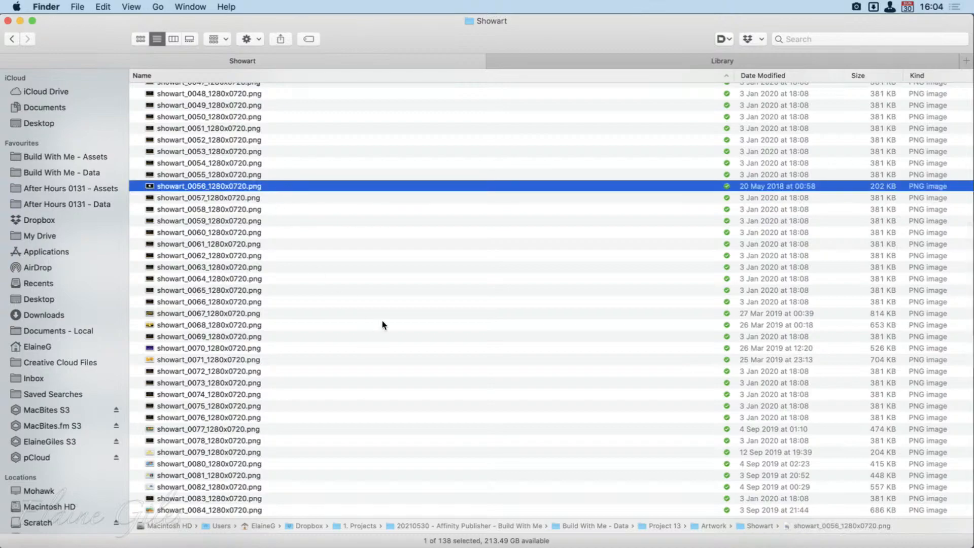
key("space")
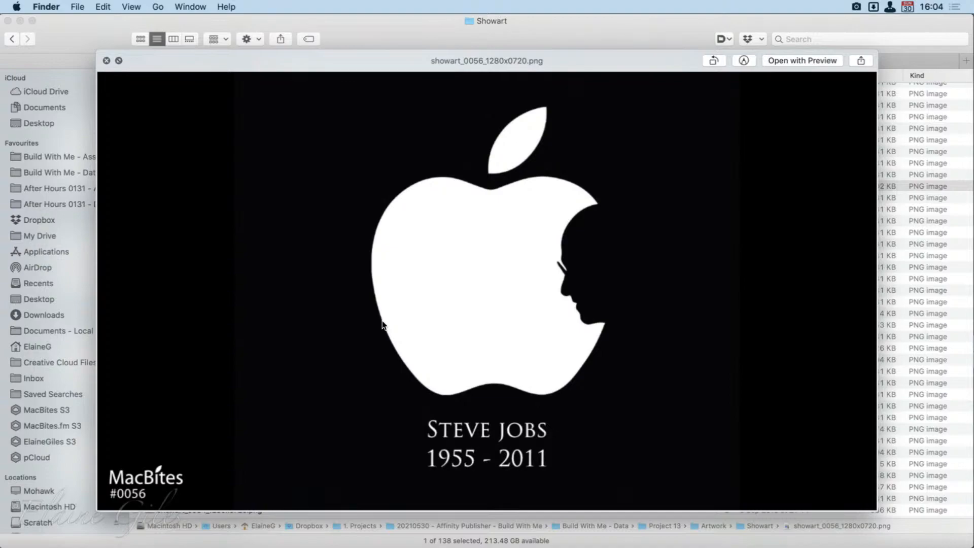
key("Down")
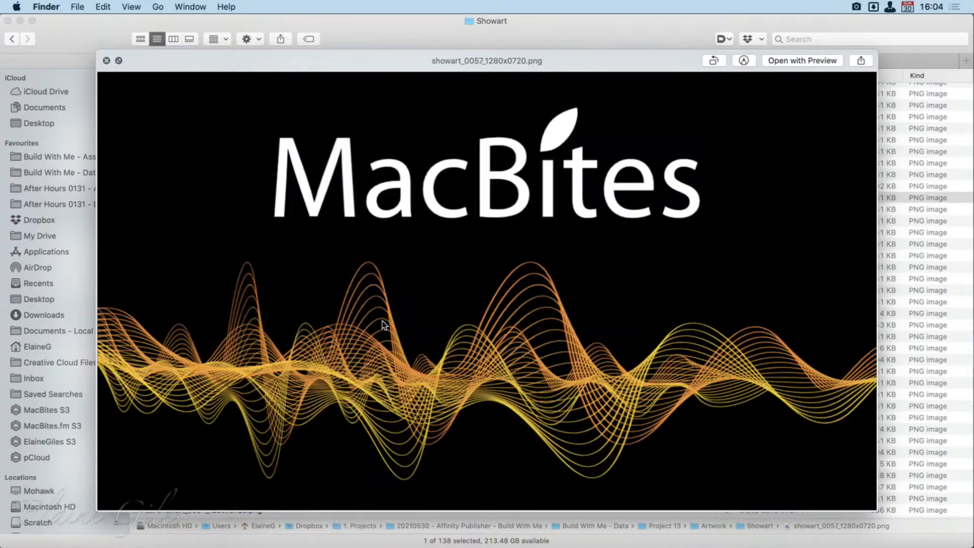
key("Down")
key("Down")
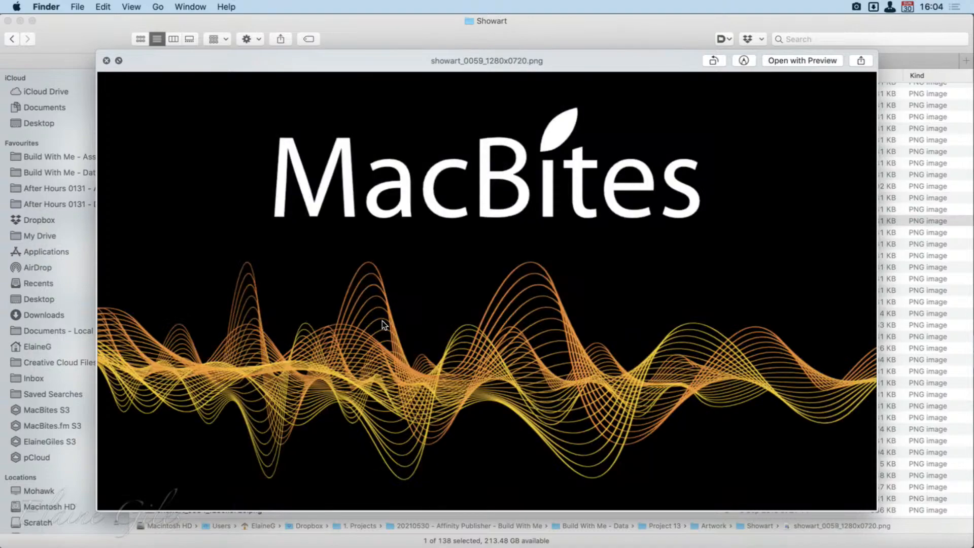
key("space")
Step: Preview the more recent episode artwork from showart_0117_1280x0720.png through showart_0122_1280x0720.png
scroll(352, 412, "down", 8)
scroll(352, 413, "down", 5)
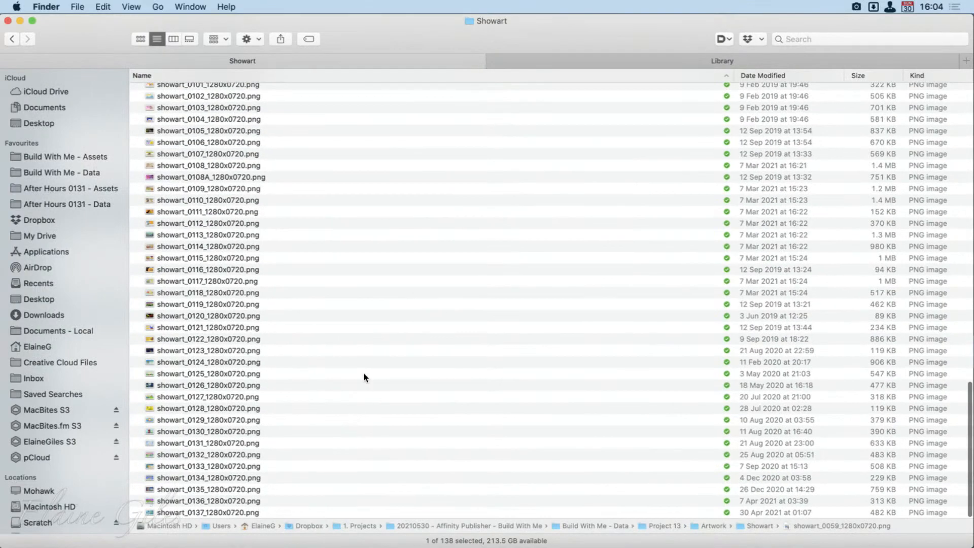
left_click(364, 278)
key("space")
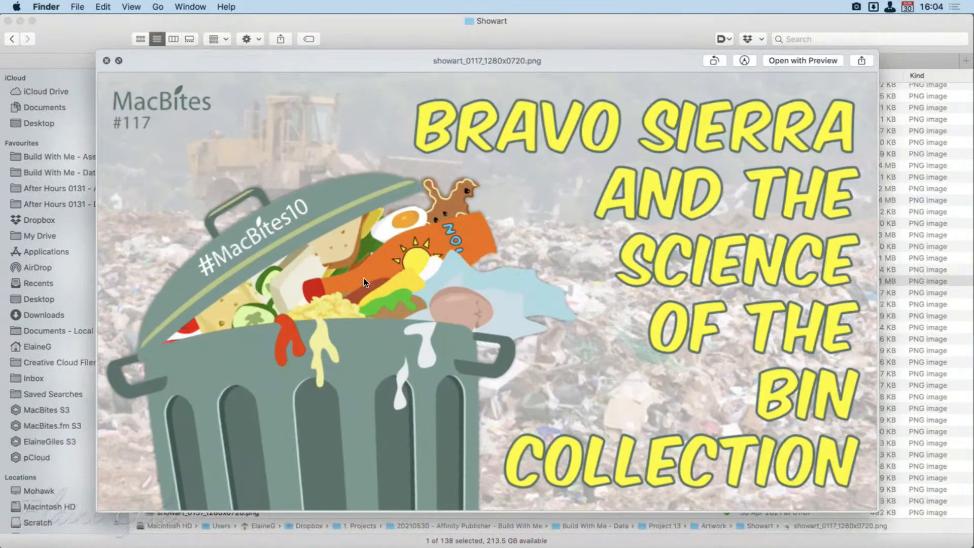
key("Down")
key("Down")
key("Down")
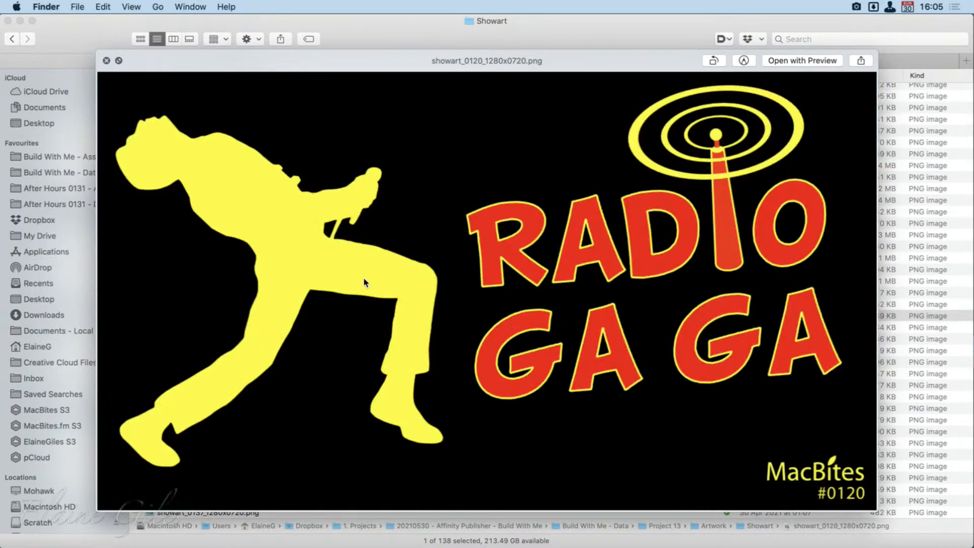
key("Down")
key("Down")
key("Down")
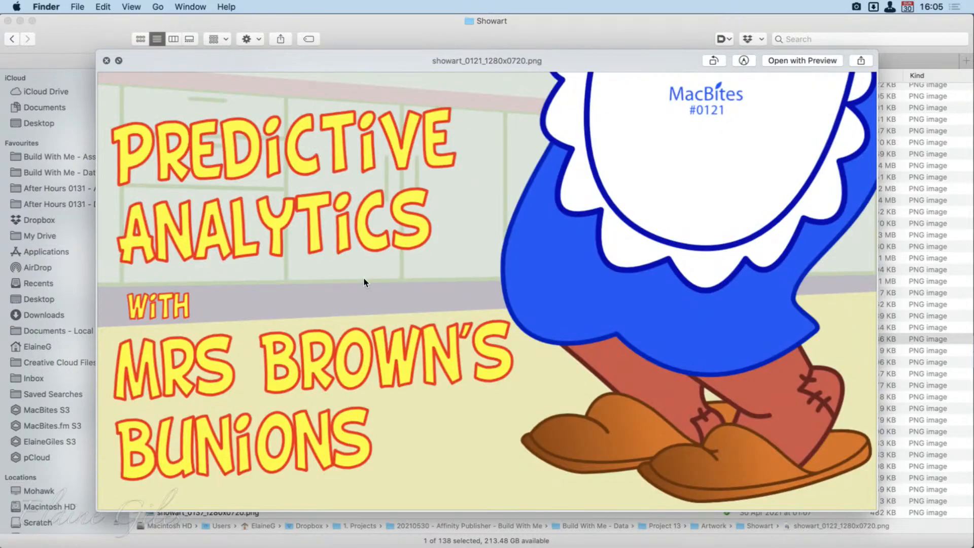
key("Up")
key("space")
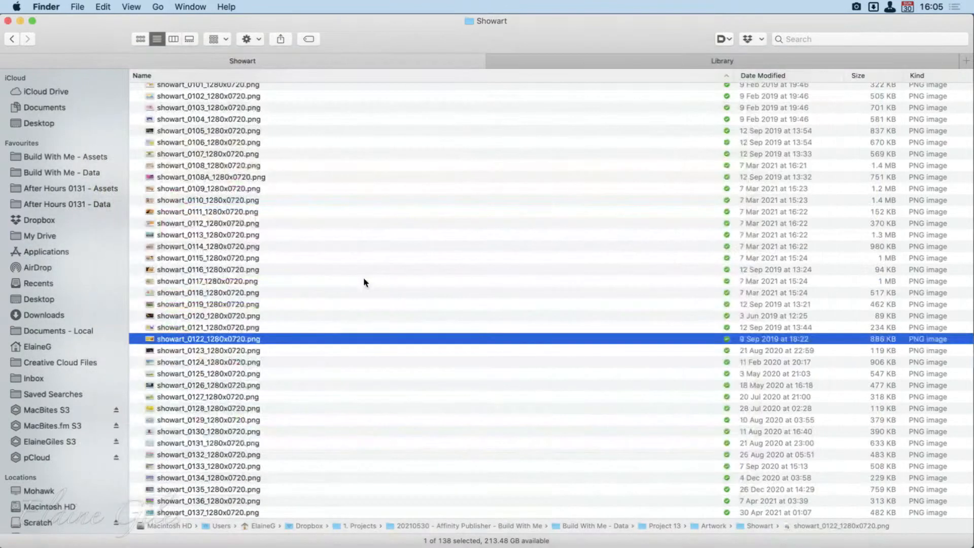
Step: Return to the Project 13 folder, switch to Affinity Publisher and open the Chapter One spread on pages 14,15
left_click(11, 39)
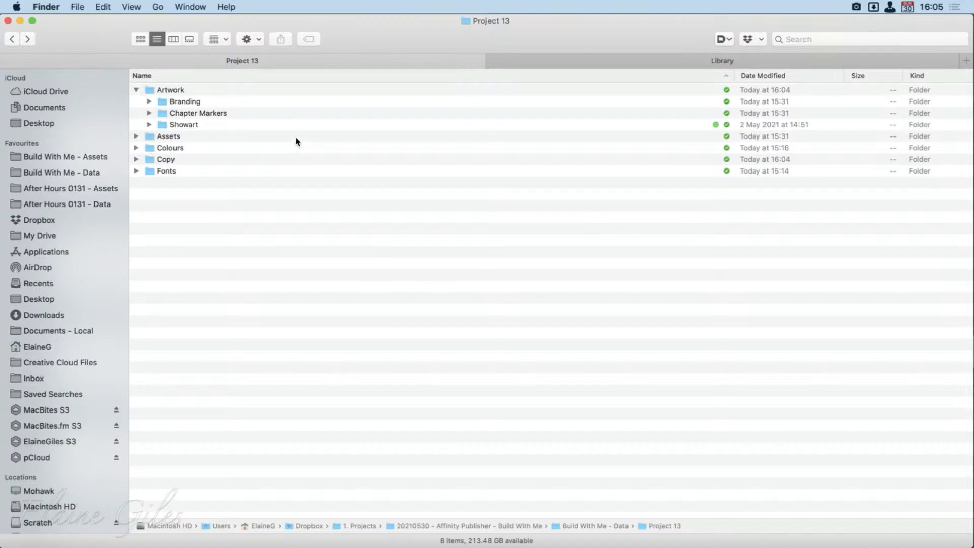
double_click(362, 34)
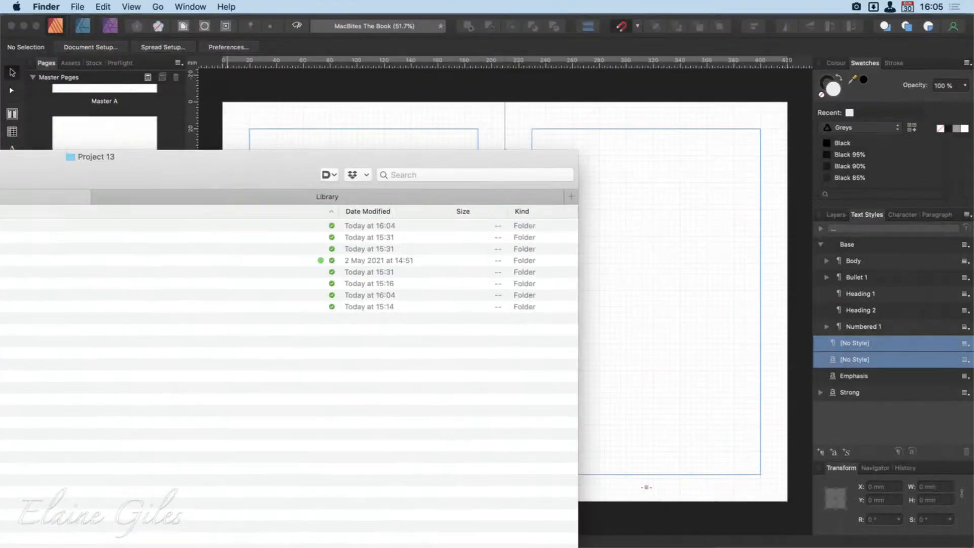
scroll(148, 454, "down", 5)
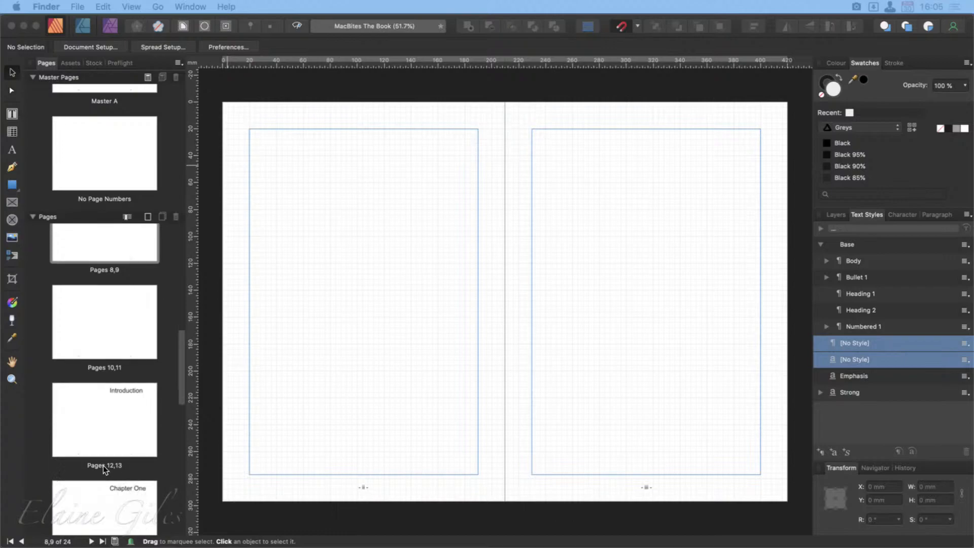
left_click(117, 295)
left_click(118, 296)
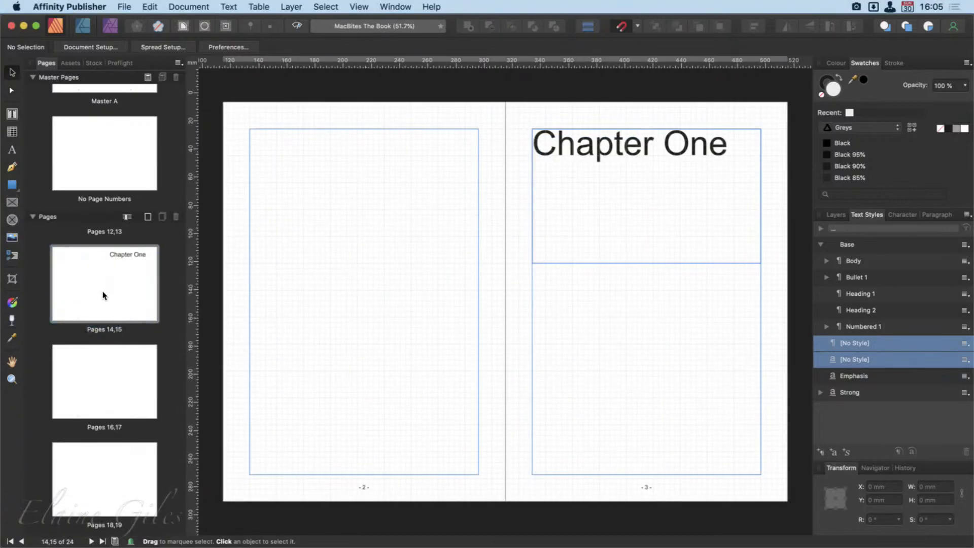
Step: Shrink the Chapter One heading frame to about 27 mm high and draw a picture frame about 170 × 99 mm below it
left_click(623, 266)
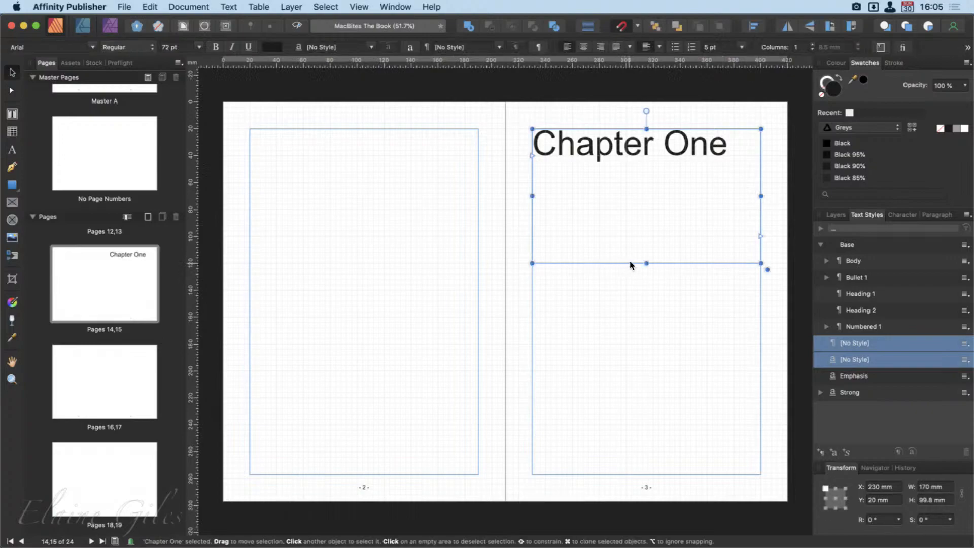
left_click_drag(644, 265, 657, 170)
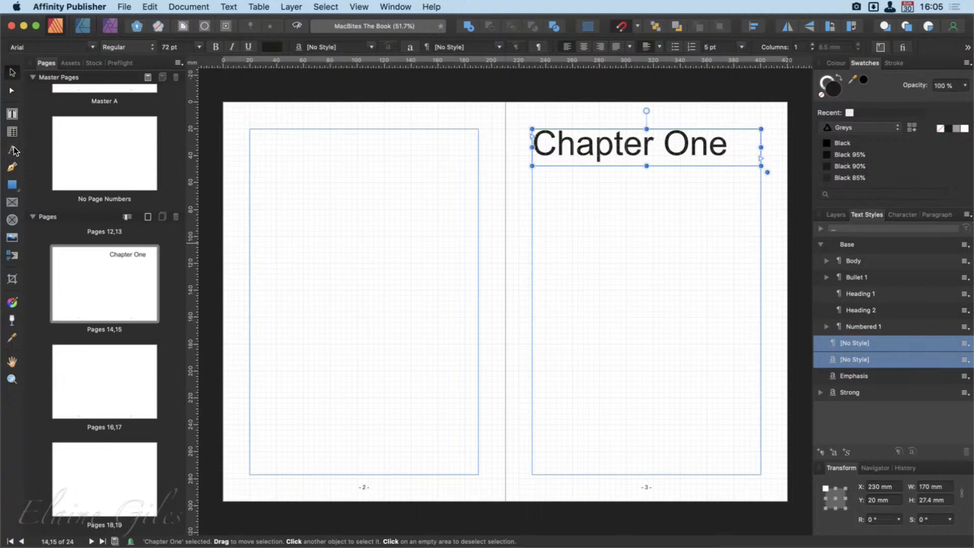
left_click(11, 201)
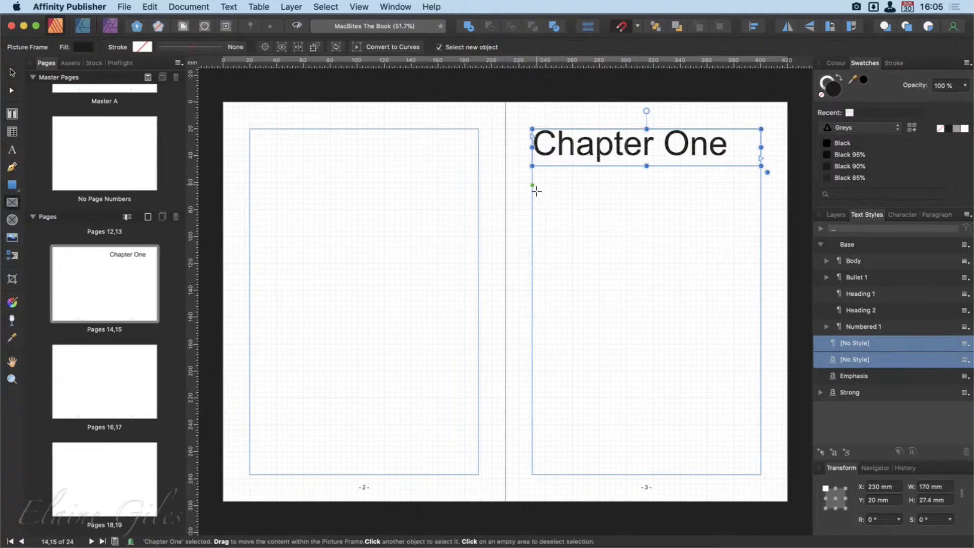
left_click_drag(532, 185, 761, 317)
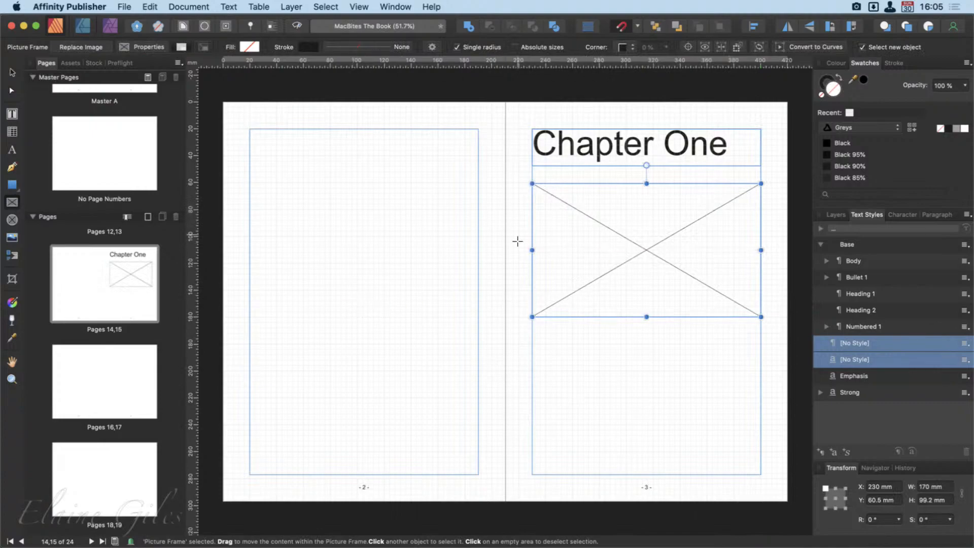
Step: Move the picture frame to the facing page and draw a text frame about 170 × 222 mm below the Chapter One heading
key("v")
left_click_drag(656, 246, 358, 230)
key("t")
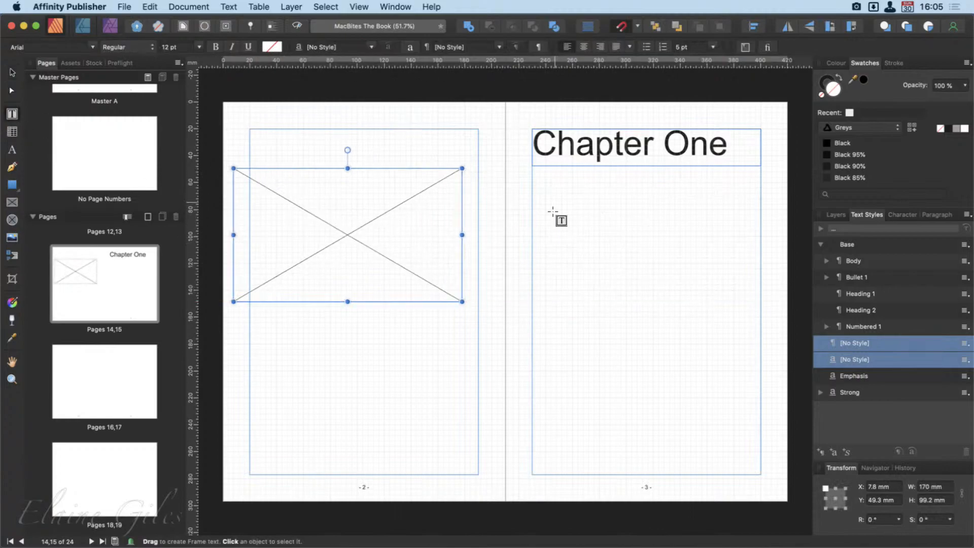
left_click_drag(532, 176, 759, 477)
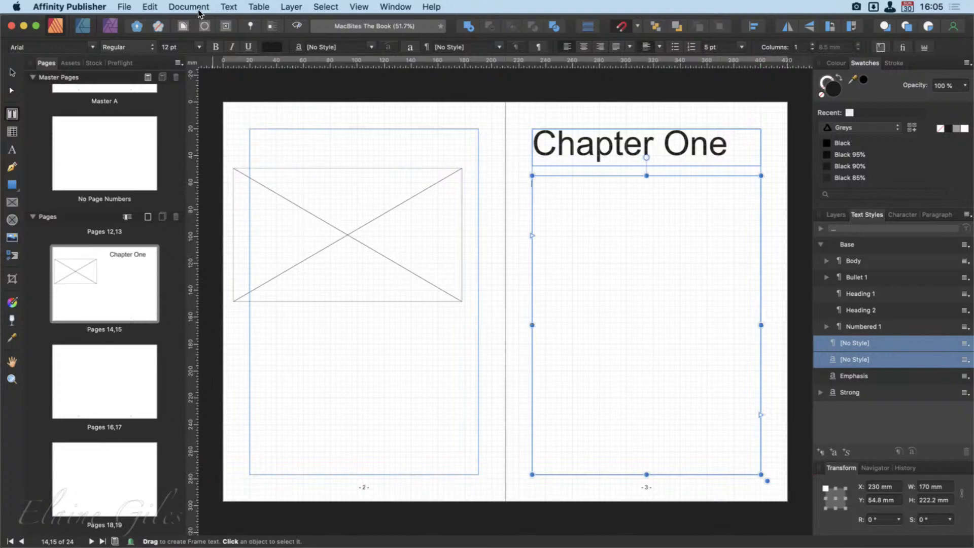
Step: Fill the new text frame with filler text and set it to 2 columns
left_click(227, 6)
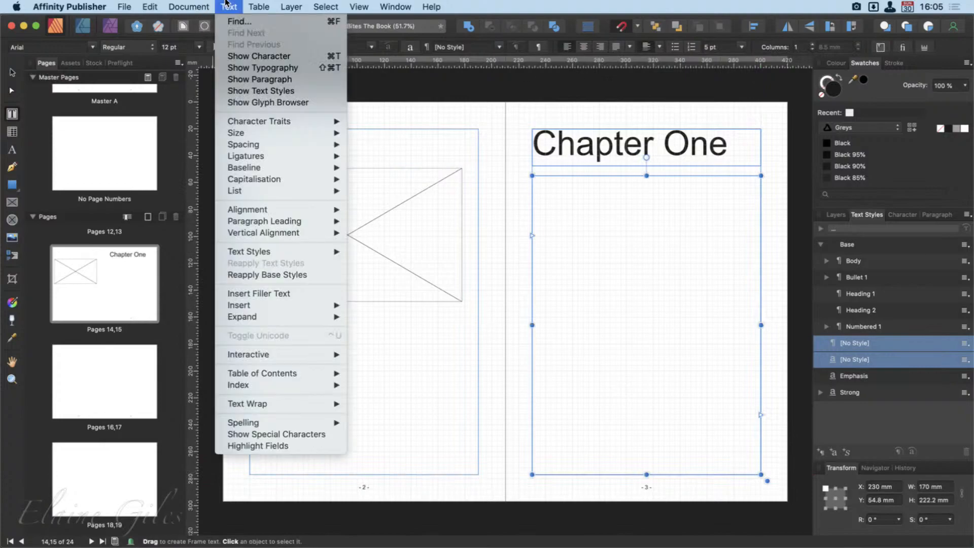
left_click(284, 295)
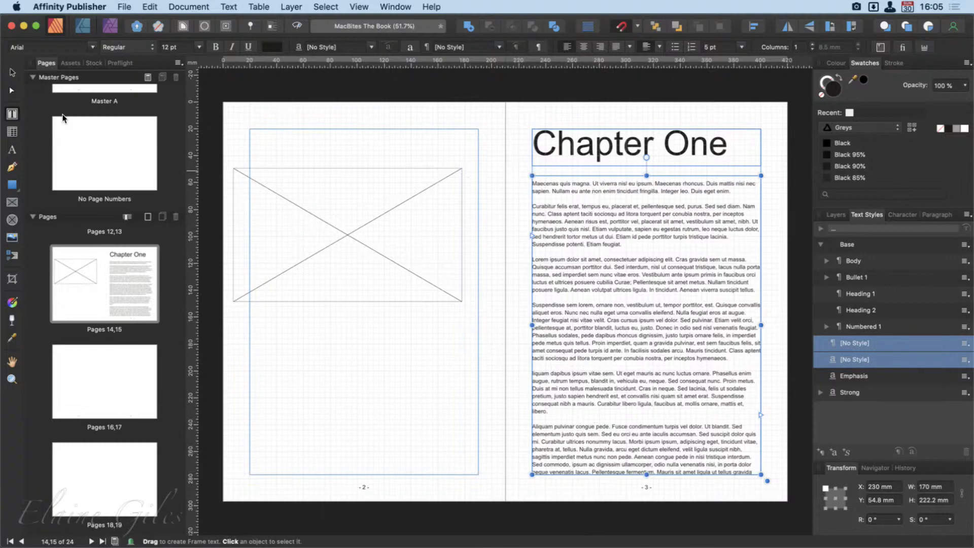
left_click(12, 72)
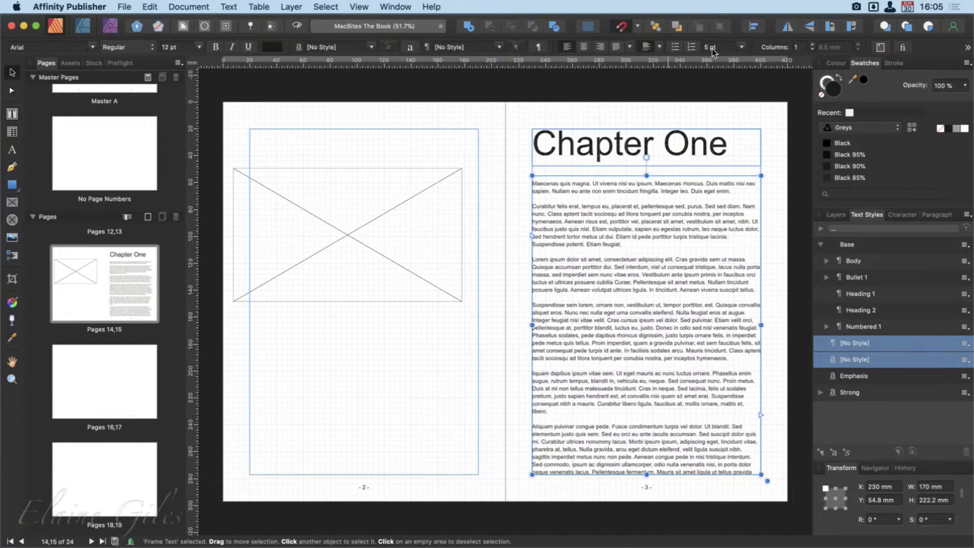
left_click(814, 44)
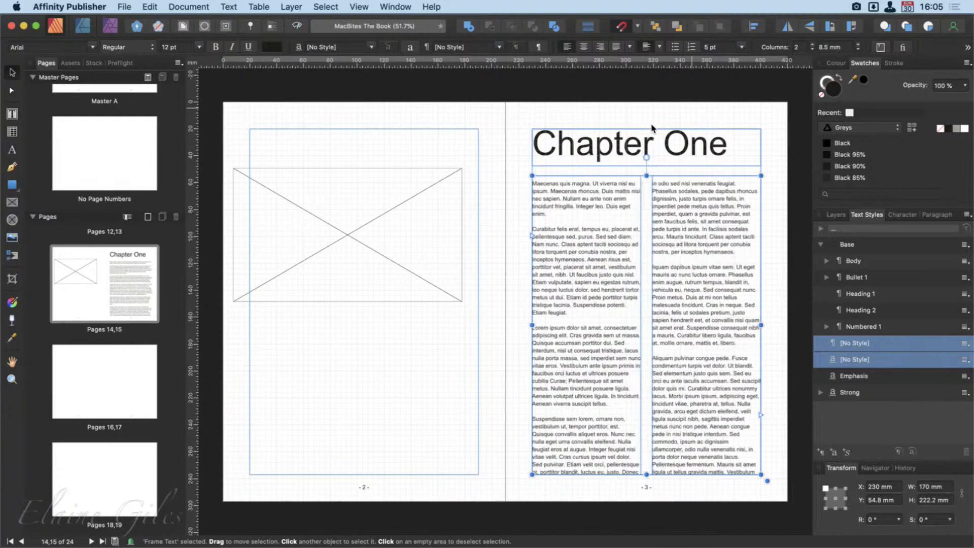
Step: Reduce the picture frame to about 97 × 54 mm and move it towards the middle of its page
left_click(411, 236)
left_click_drag(460, 175, 364, 228)
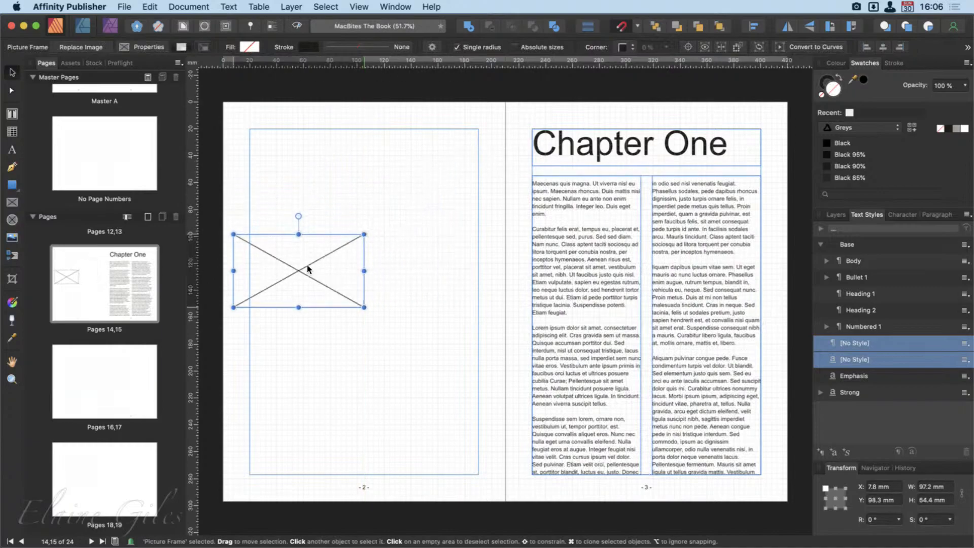
left_click_drag(294, 261, 380, 274)
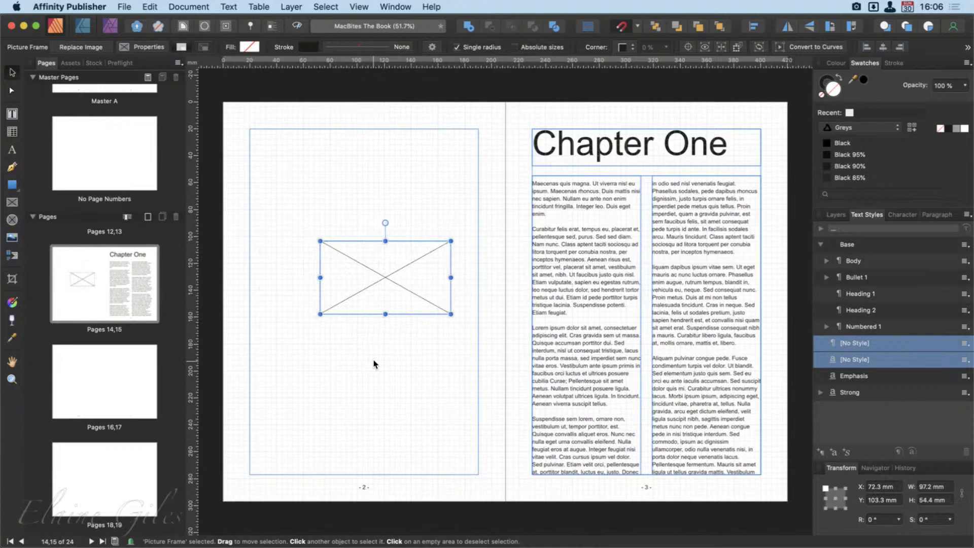
Step: Set the picture frame to 160 mm wide and 90 mm high, and lock its proportions
left_click(938, 488)
type("160")
key("Tab")
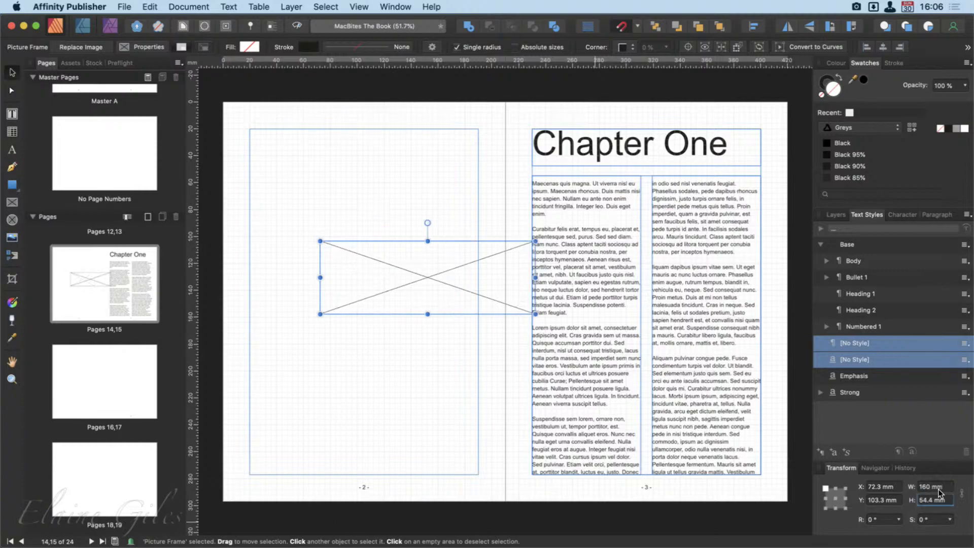
type("90")
key("Tab")
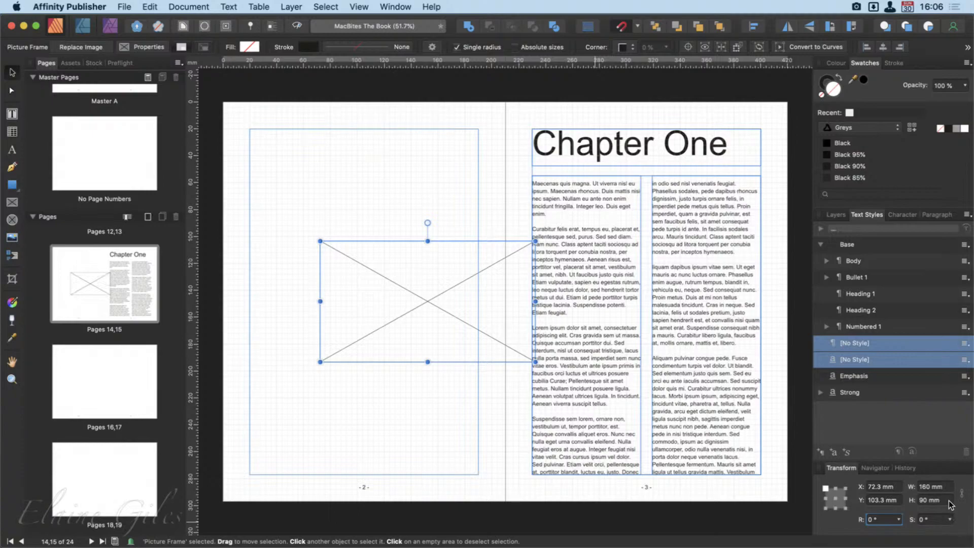
left_click(960, 492)
Step: Move the picture frame onto the Chapter One page, scale it to about 105 × 59 mm and centre it across the two text columns
left_click_drag(320, 362, 332, 438)
left_click_drag(396, 318, 635, 349)
left_click_drag(774, 272, 675, 337)
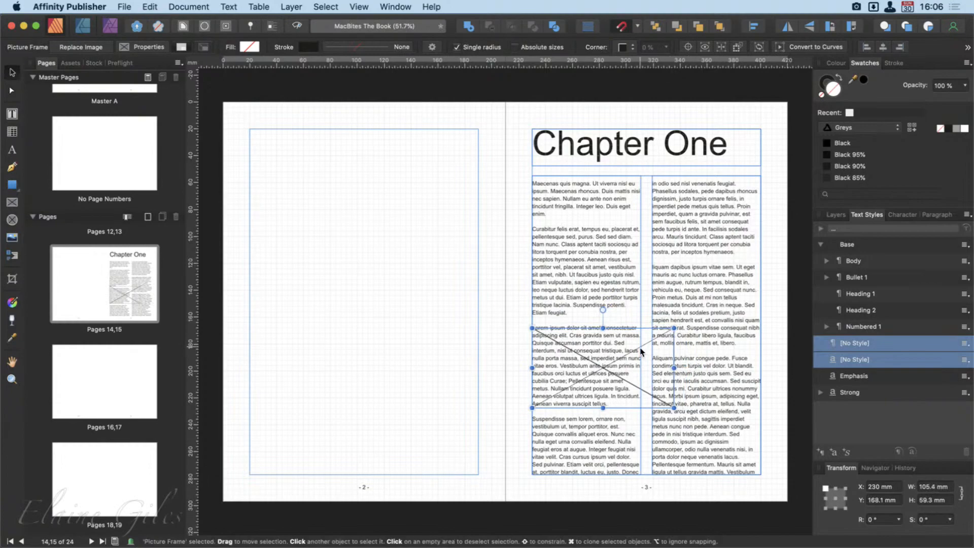
left_click_drag(594, 379, 638, 315)
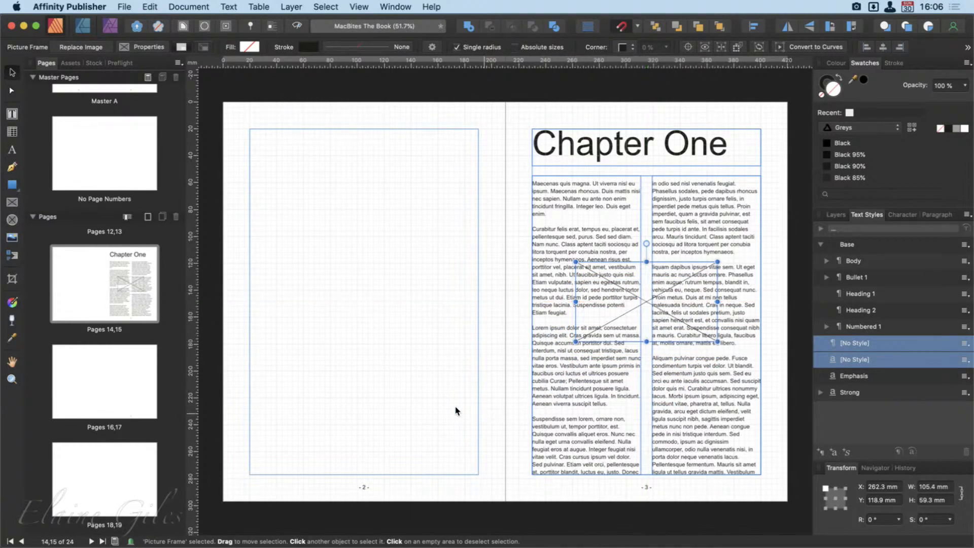
Step: Place the Flight of the Navigator show art image into the picture frame over the text
left_click(646, 303)
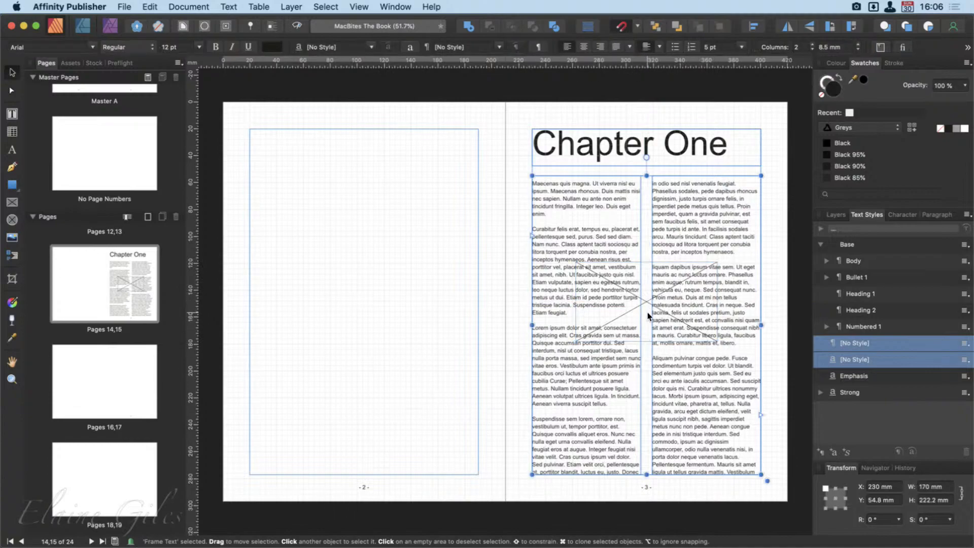
left_click(641, 336)
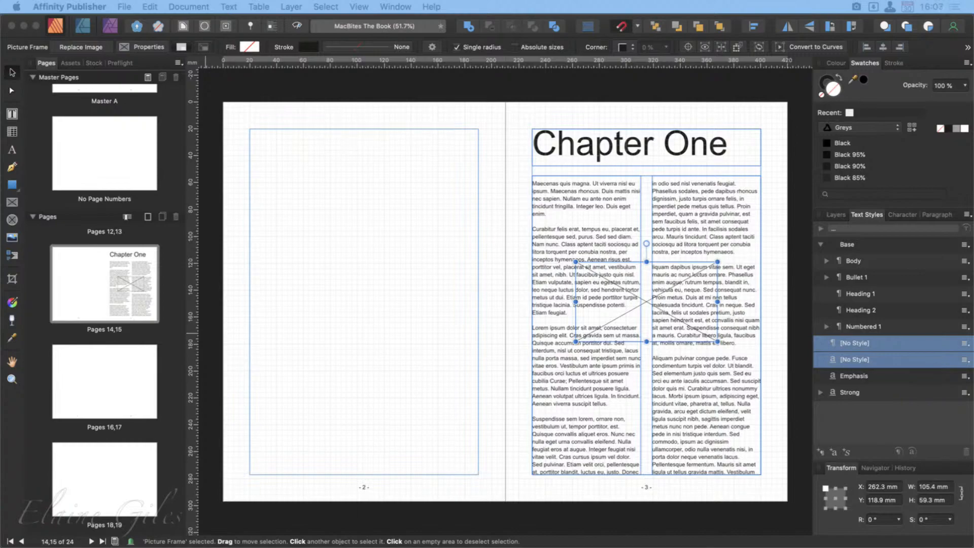
left_click_drag(434, 394, 646, 302)
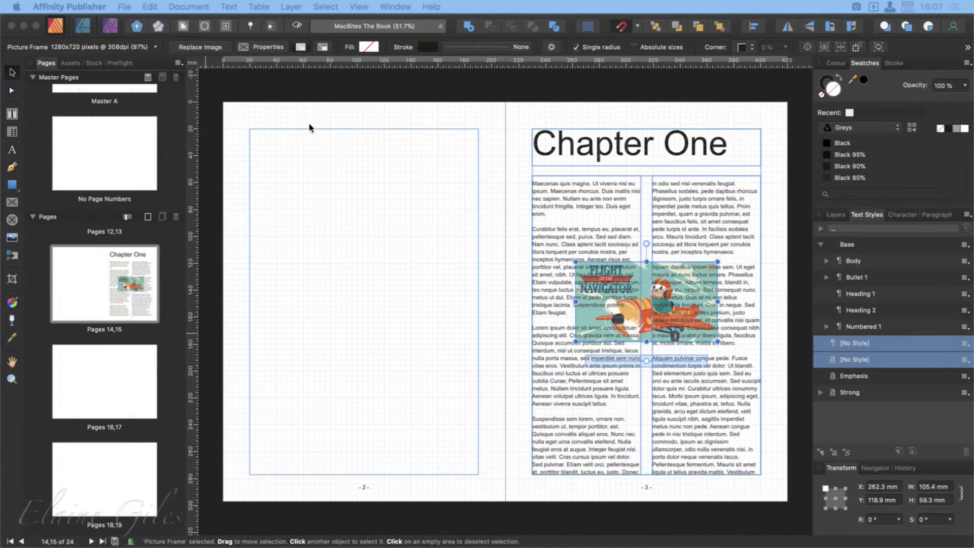
Step: Open the text wrap settings for the picture frame and set the wrap style to Jump
left_click(183, 26)
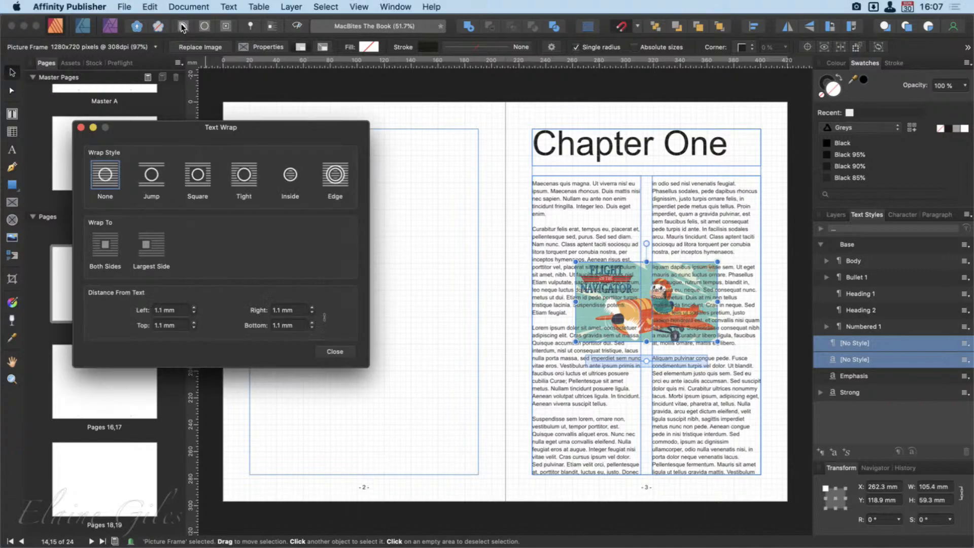
left_click_drag(336, 211, 344, 205)
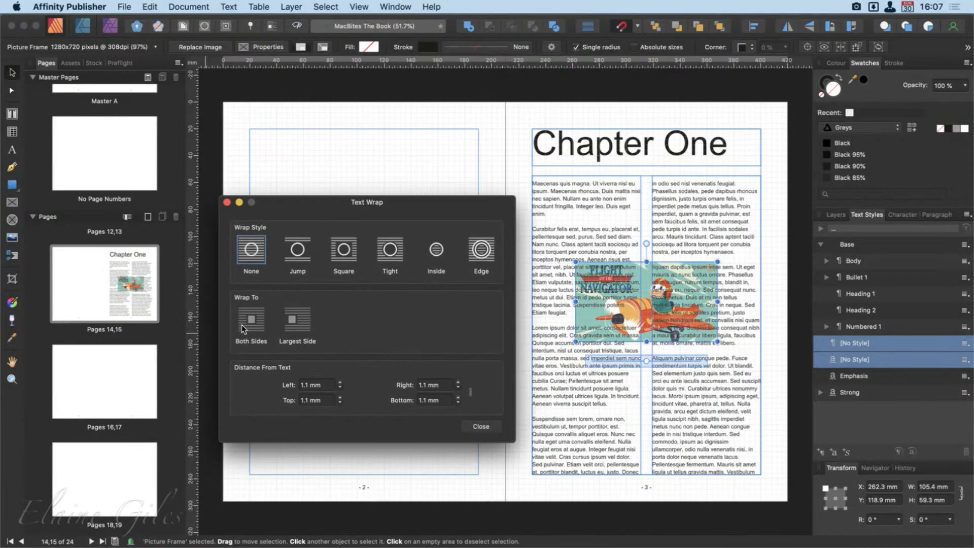
left_click(301, 259)
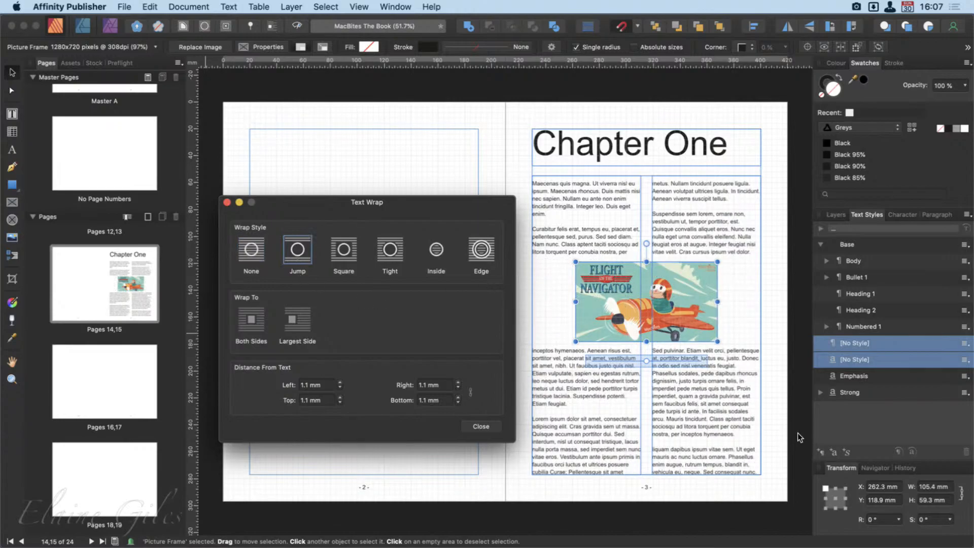
Step: Reselect the Flight of the Navigator picture frame from the layer list and set its wrap style to Square
left_click(788, 444)
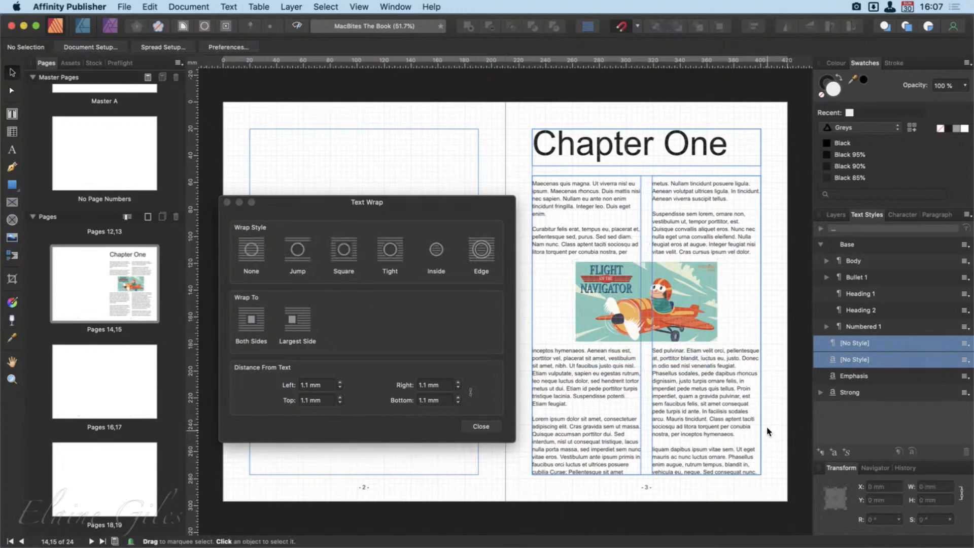
left_click(680, 300)
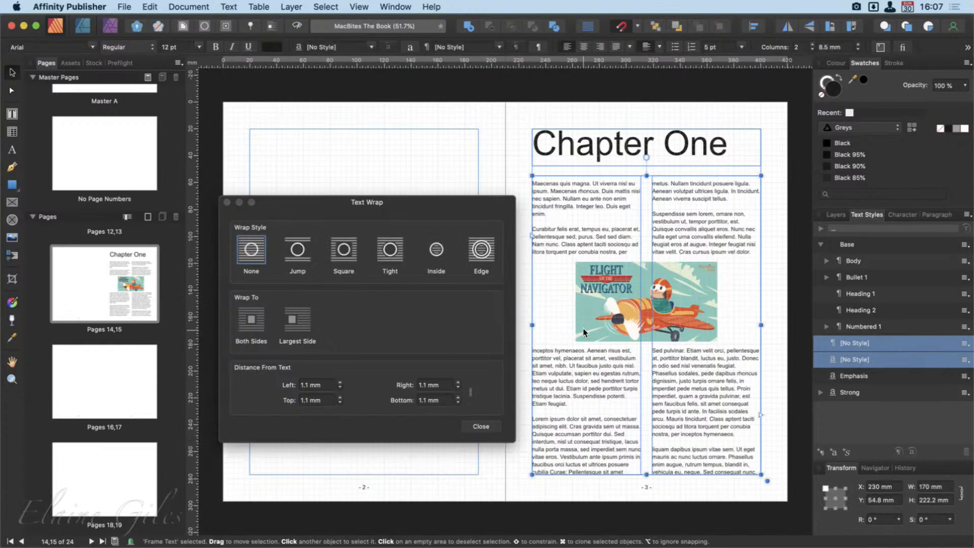
left_click(835, 215)
left_click(851, 268)
left_click_drag(851, 268, 850, 245)
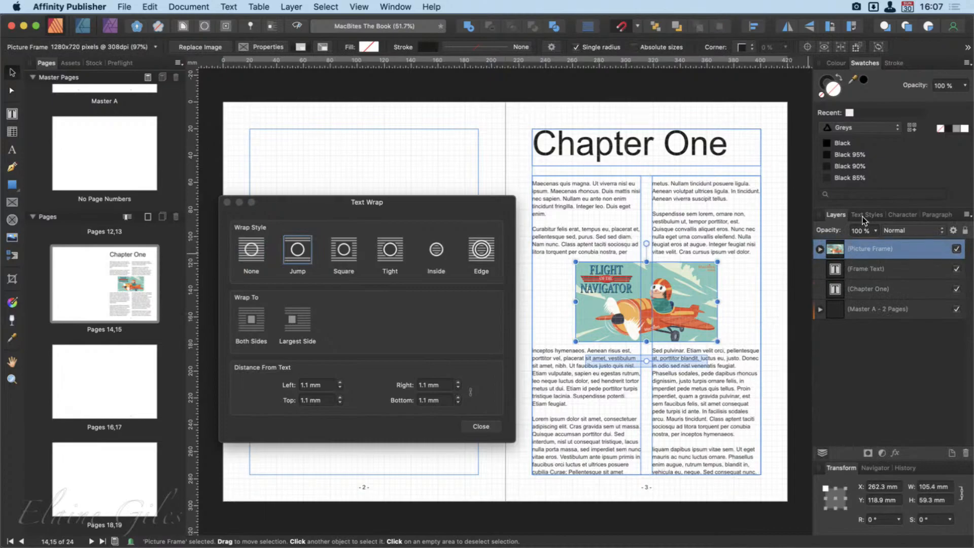
left_click(335, 259)
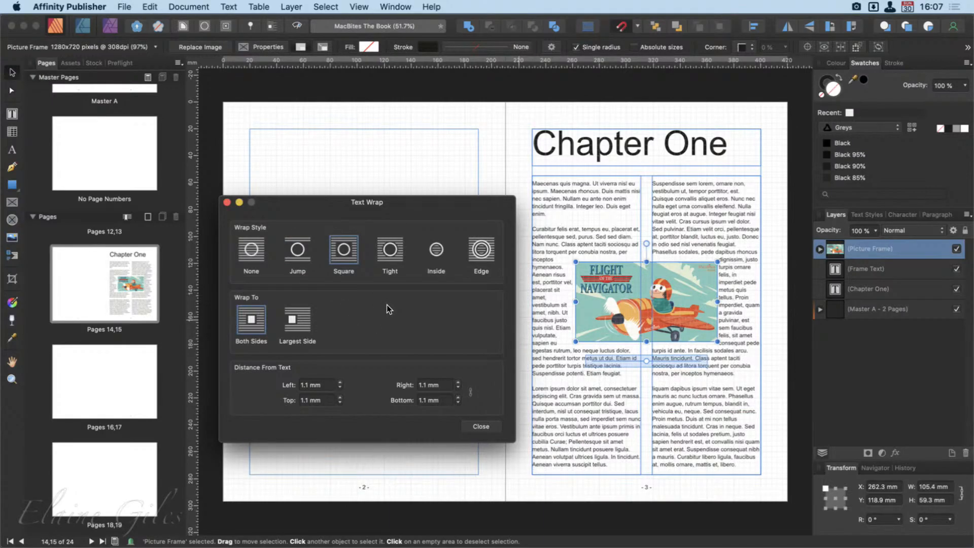
Step: Try the Tight, Inside and Edge wrap styles on the picture frame and return it to Square
left_click(387, 259)
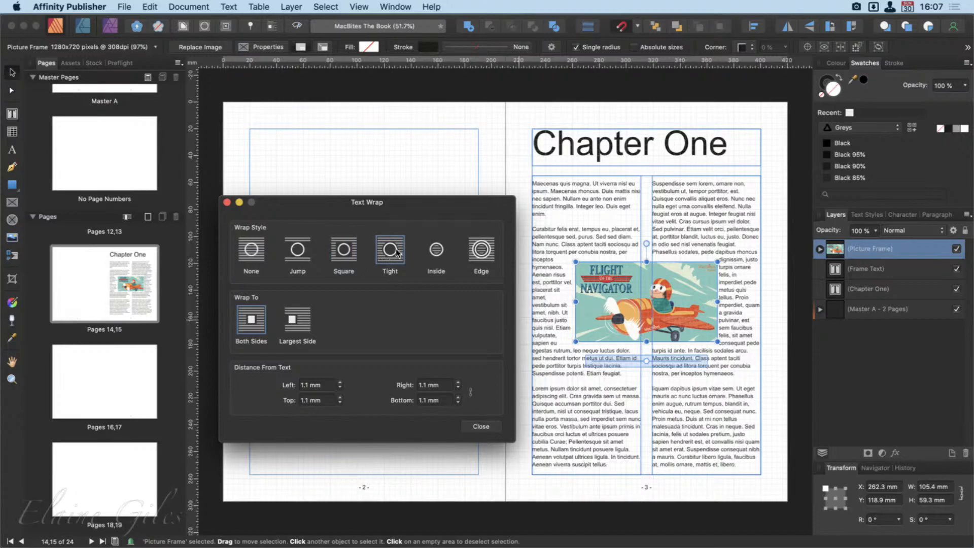
left_click(439, 250)
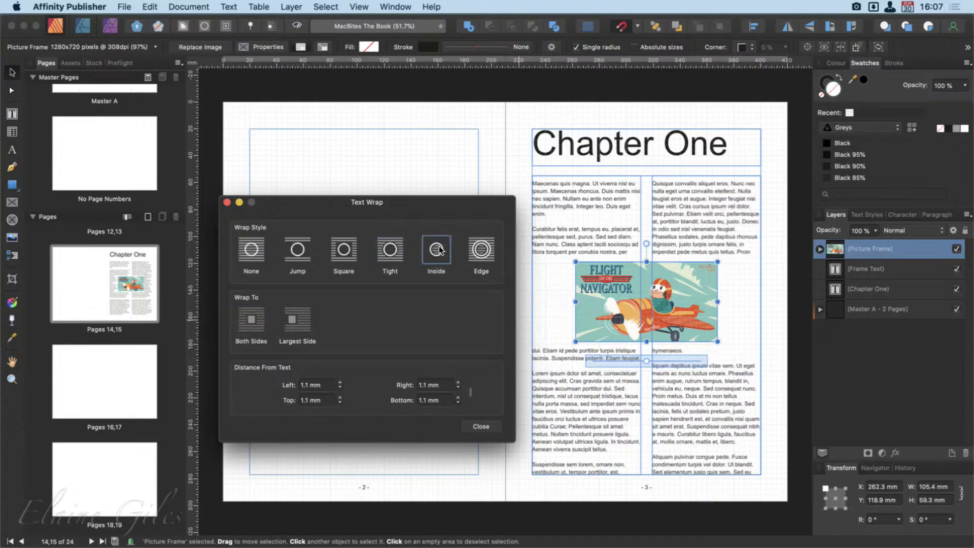
left_click(471, 251)
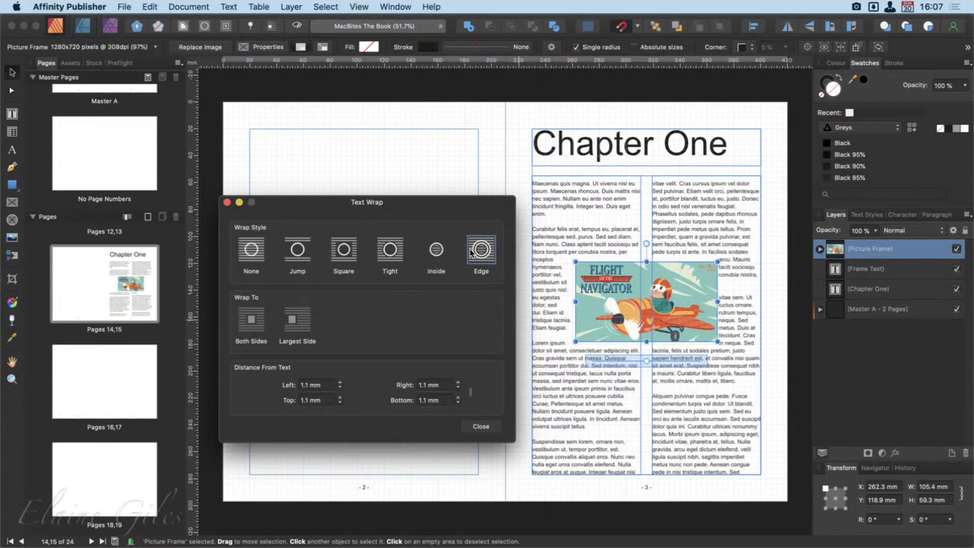
left_click(330, 252)
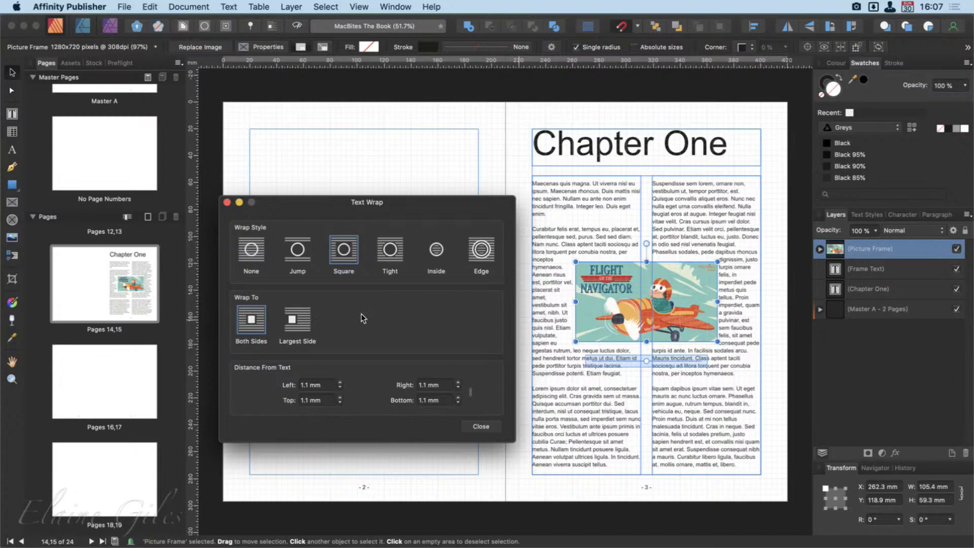
Step: Move the picture frame to about X 286.8 mm, try wrapping to the Largest Side and restore Both Sides
left_click_drag(624, 292, 657, 303)
left_click(299, 320)
left_click(259, 318)
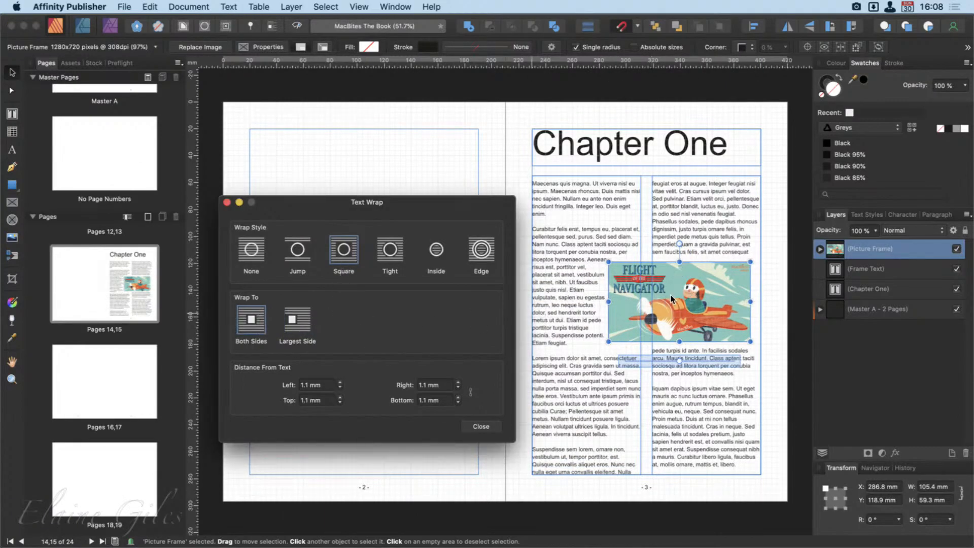
Step: Undo the accidental shift of the image inside its frame and move the whole picture frame back to X 262.3 mm
left_click_drag(675, 312, 641, 303)
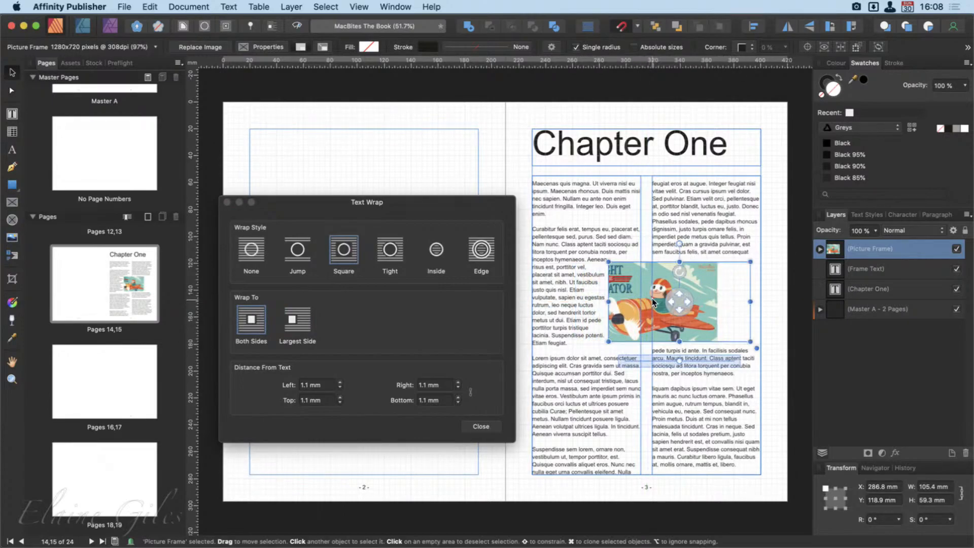
key("super+z")
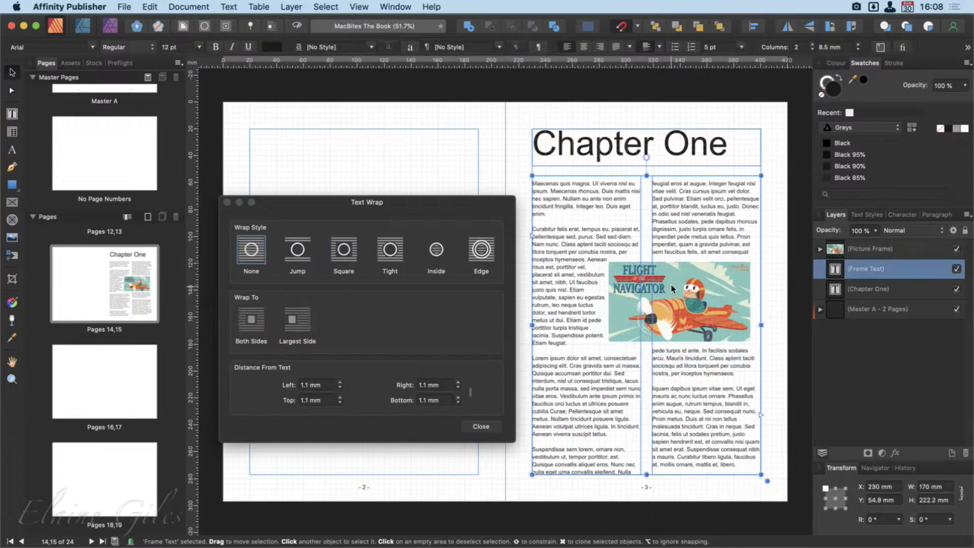
left_click_drag(648, 274, 615, 272)
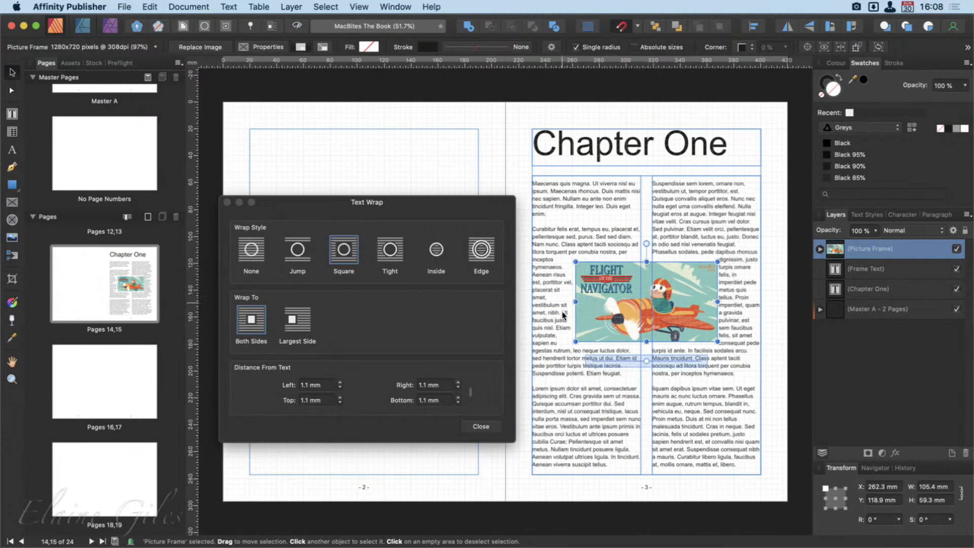
Step: Set the picture frame's right distance from text to 4 mm and close the text wrap settings
left_click(781, 353)
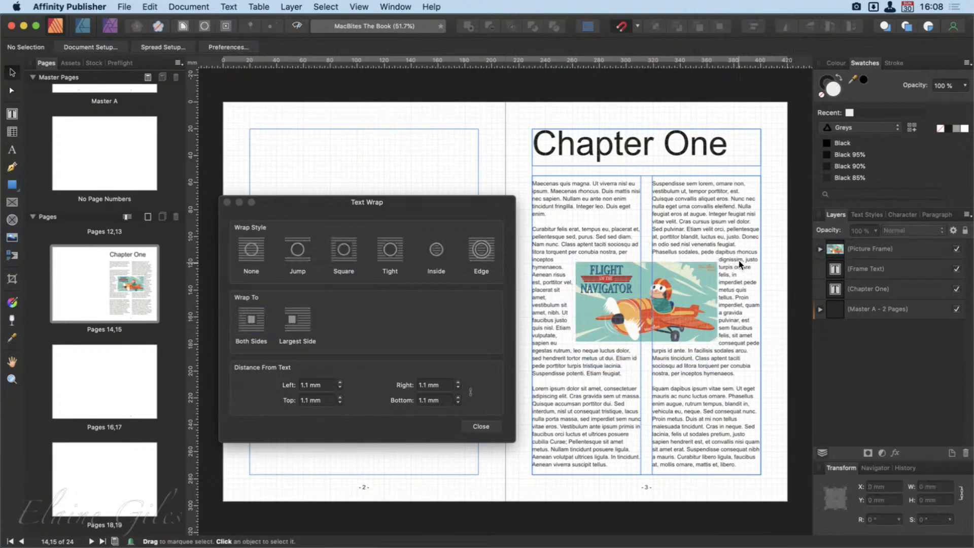
left_click(647, 324)
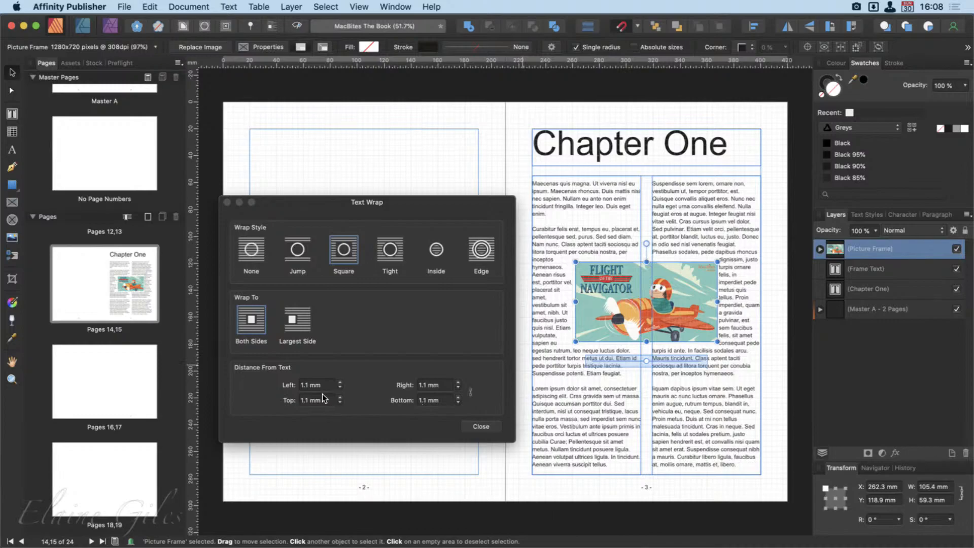
left_click(459, 383)
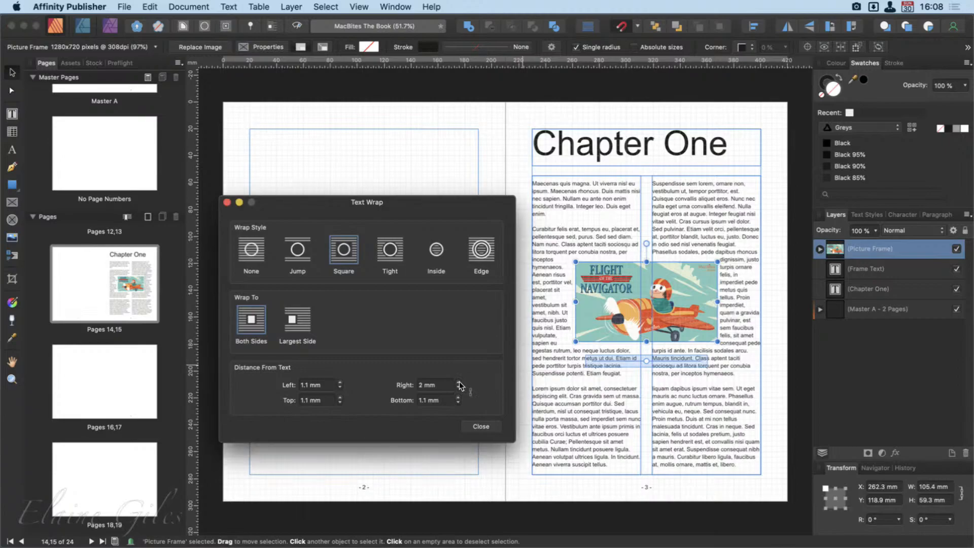
left_click(458, 383)
left_click(459, 383)
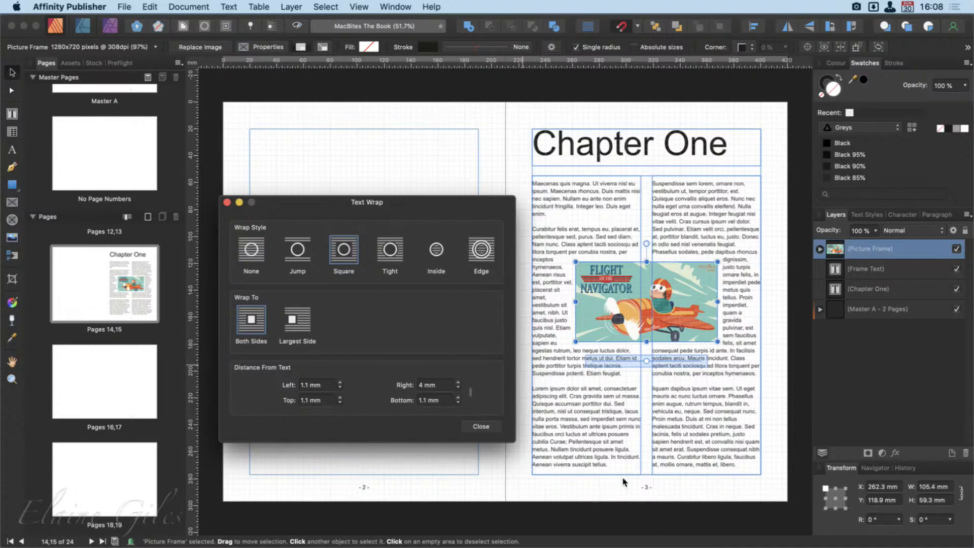
left_click(655, 494)
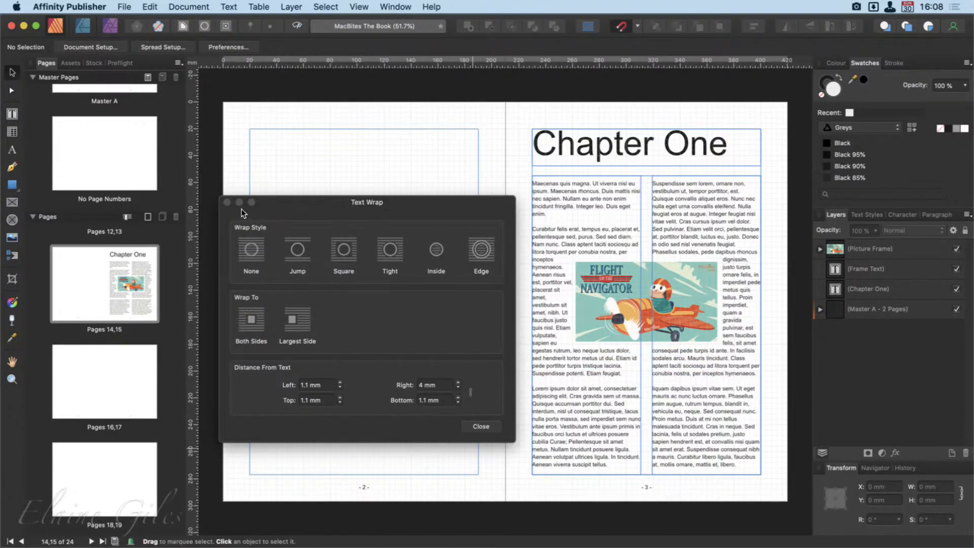
left_click(227, 202)
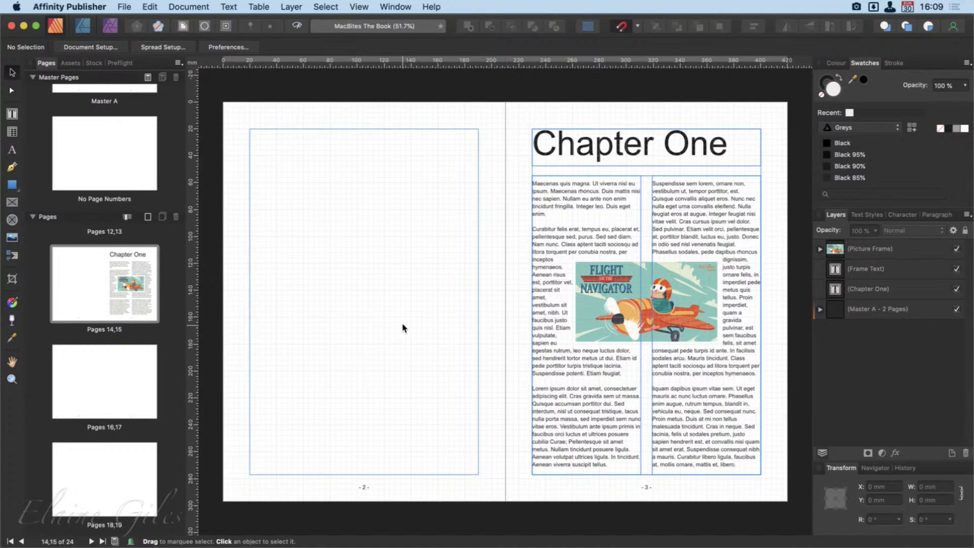
scroll(114, 424, "down", 3)
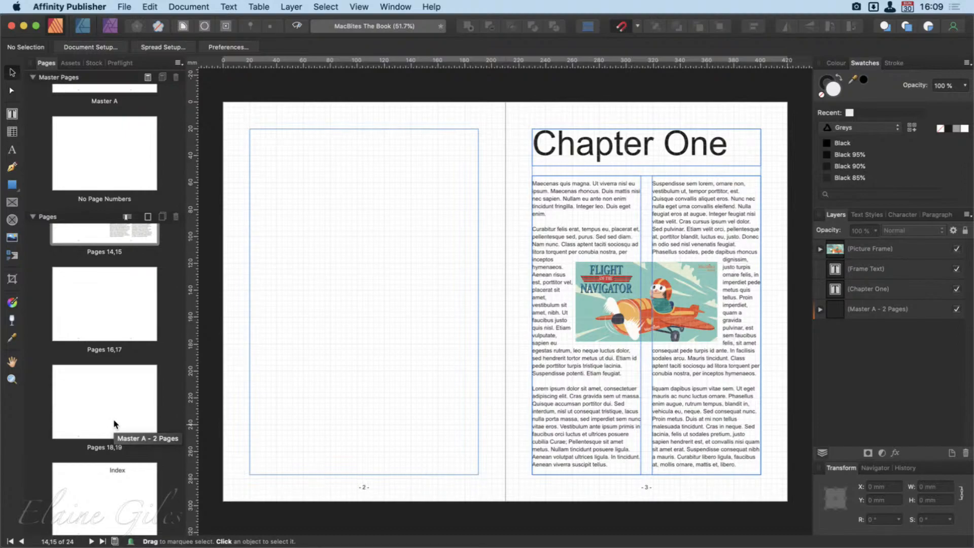
scroll(135, 429, "up", 3)
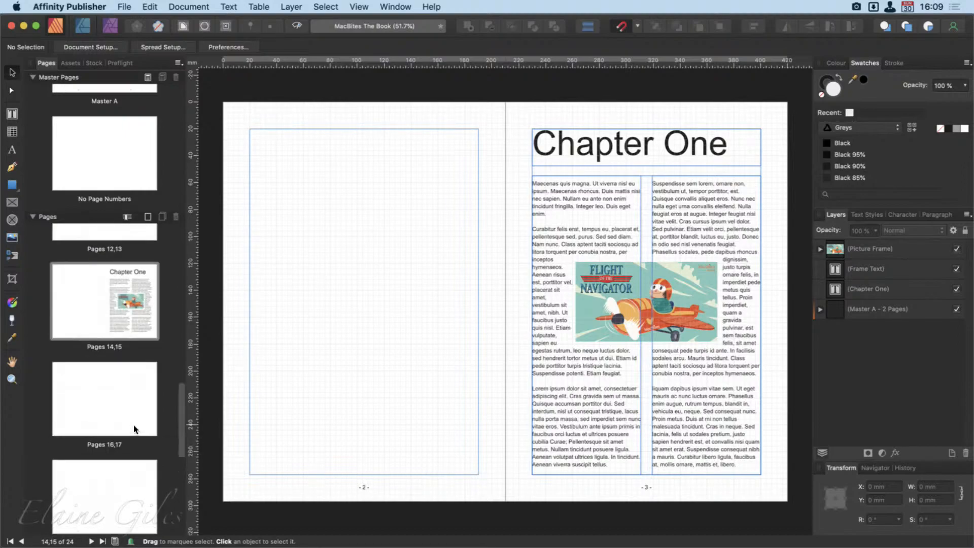
scroll(135, 429, "up", 3)
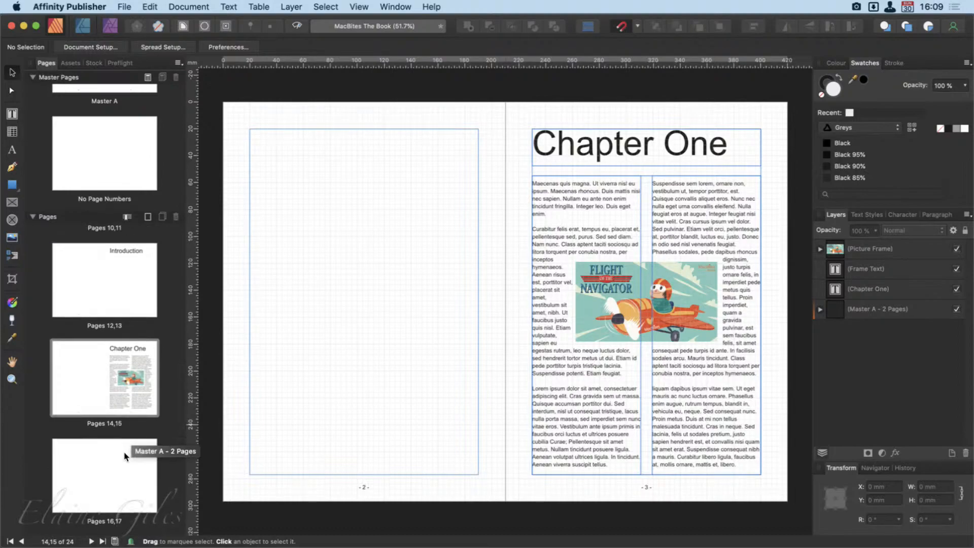
scroll(124, 456, "down", 10)
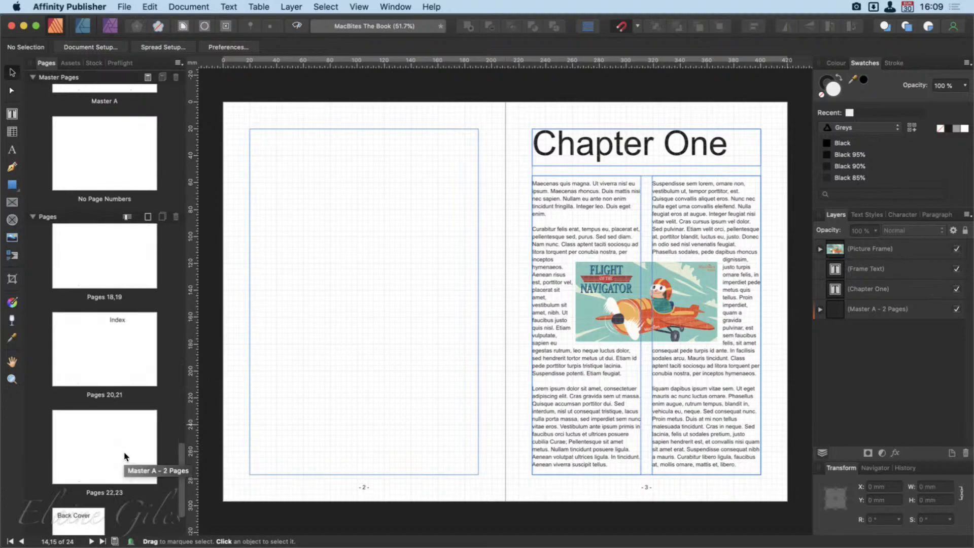
scroll(125, 455, "up", 5)
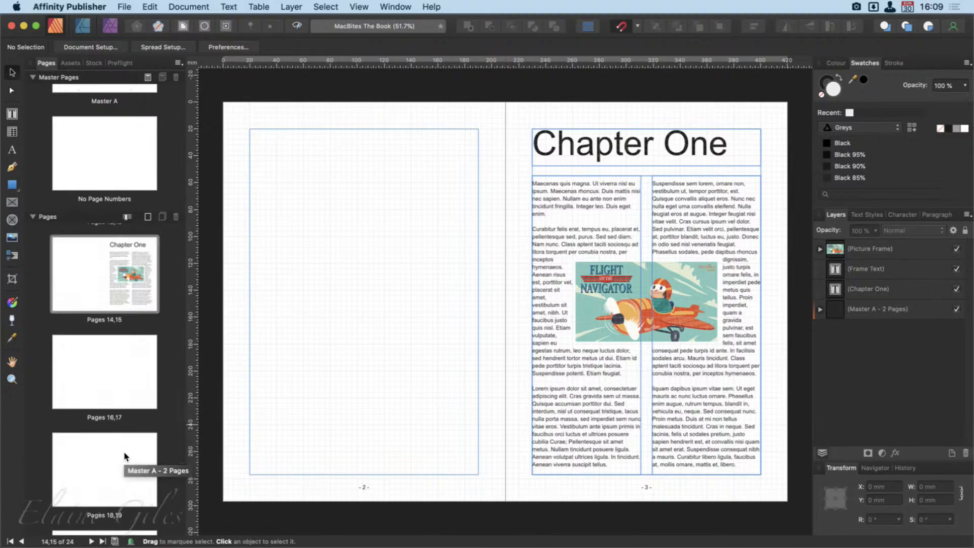
left_click(565, 233)
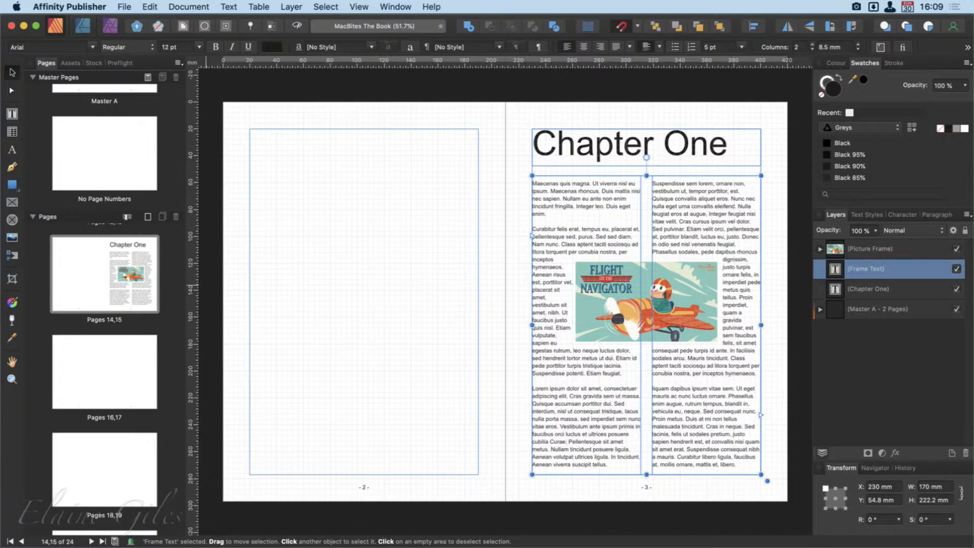
Step: Switch to Finder and look in Project 13's Copy folder, inside the MacBites The iBook - Episode 0064 folder
left_click_drag(0, 221, 379, 99)
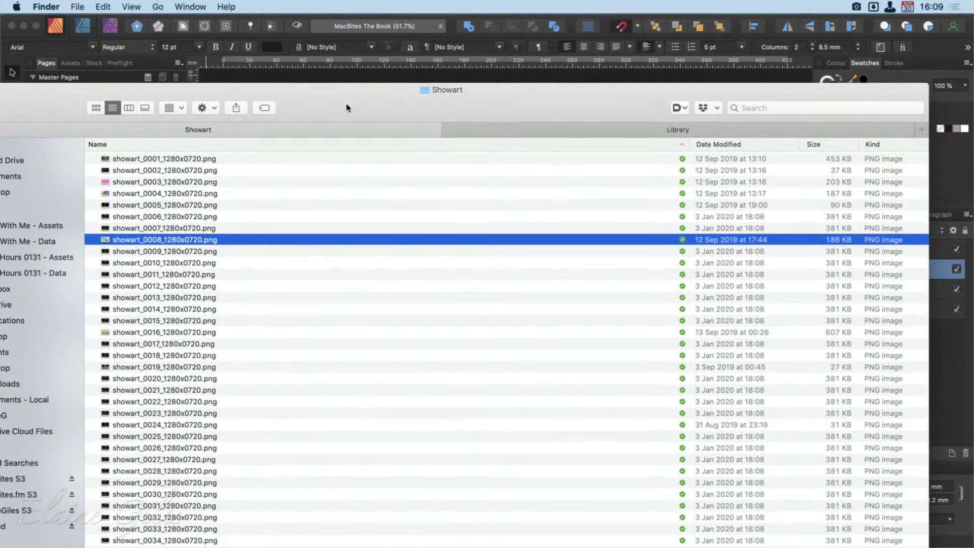
double_click(346, 107)
left_click(12, 38)
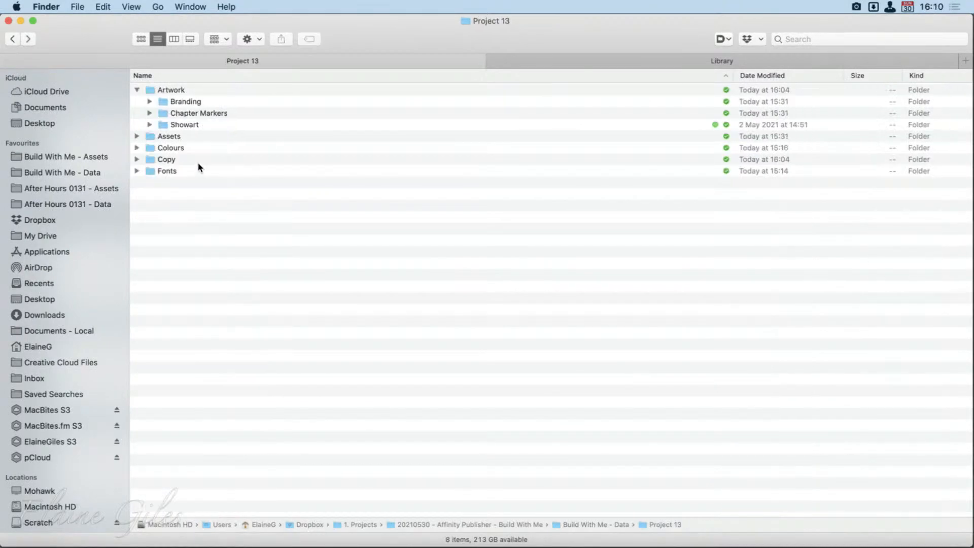
double_click(181, 156)
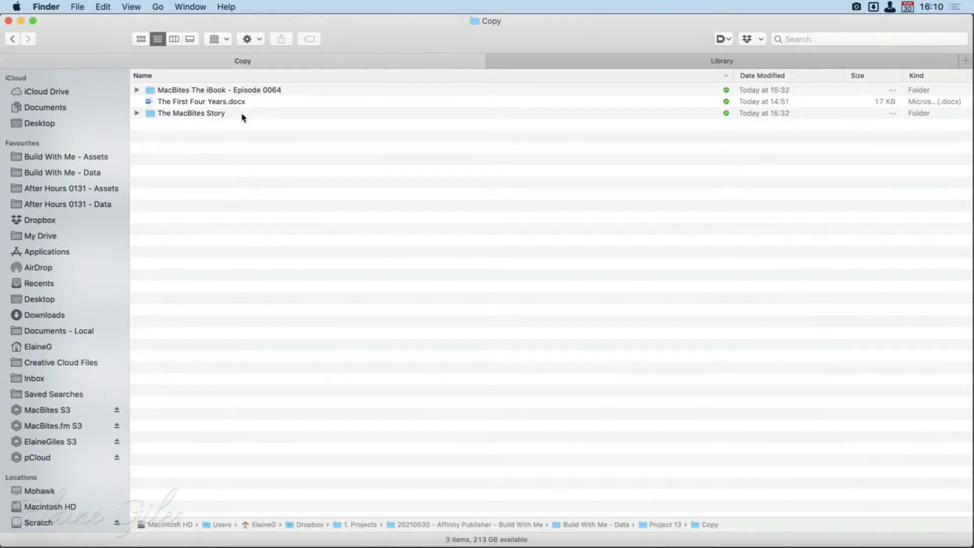
double_click(228, 92)
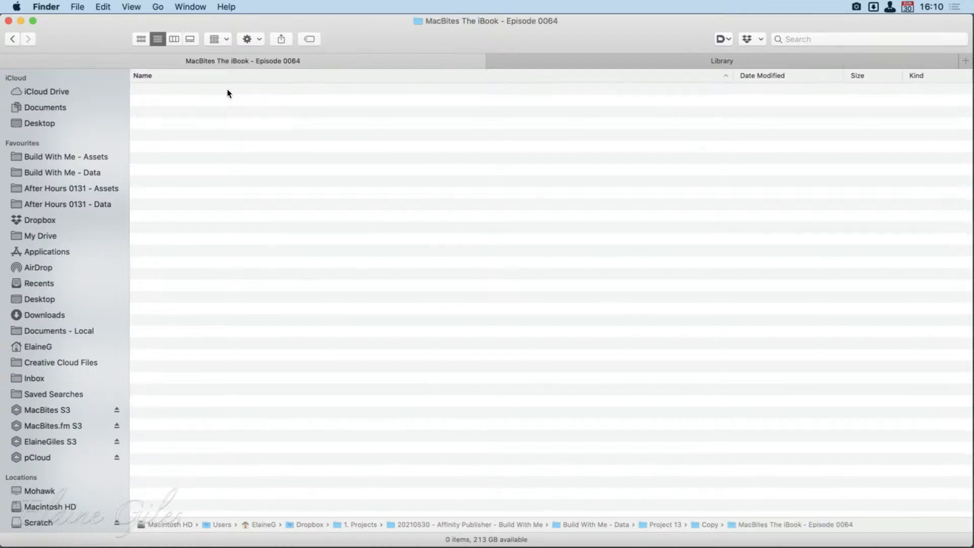
Step: Go back up to the Build With Me - Data folder and locate the MacBites The iBook folder and the MacBites The Book document
left_click(10, 40)
left_click(11, 40)
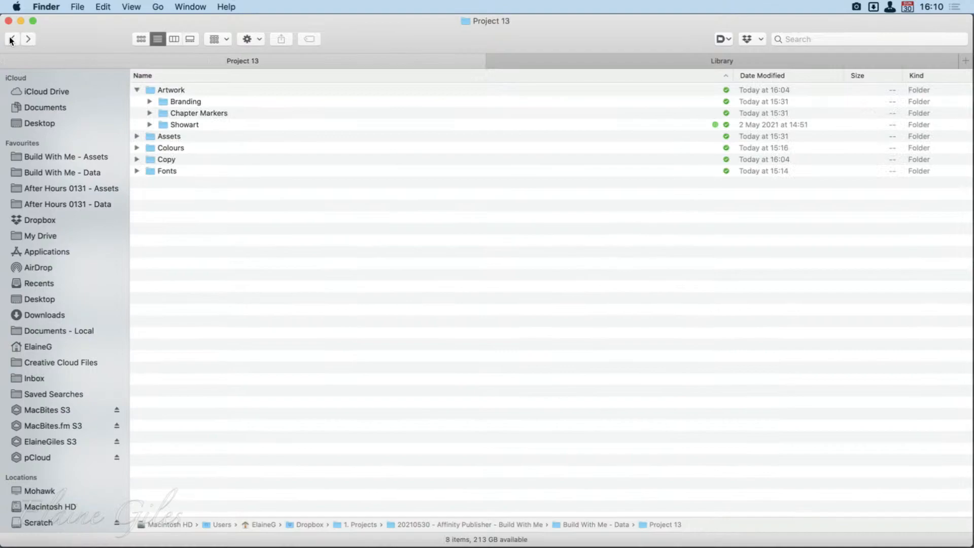
left_click(10, 40)
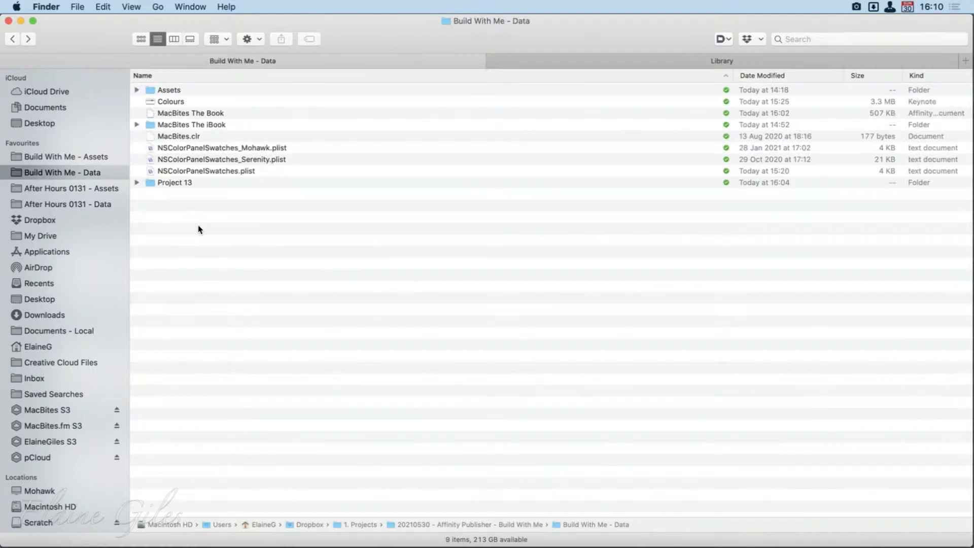
left_click(193, 127)
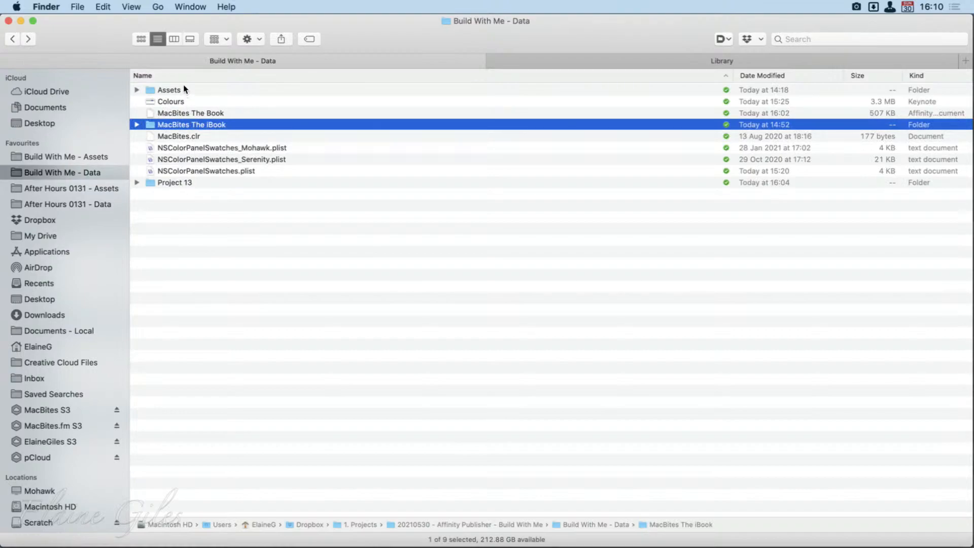
left_click(186, 113)
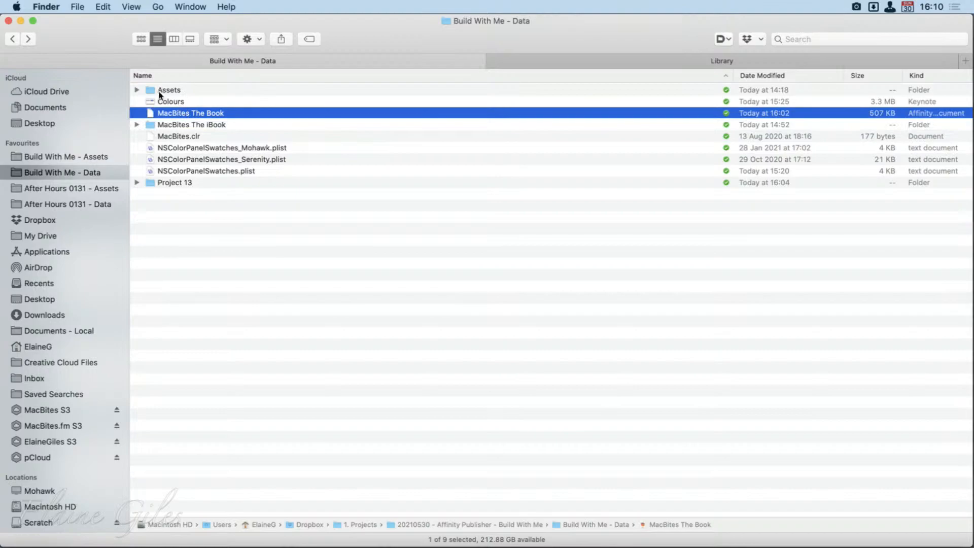
Step: Open MacBites 64.iba from the MacBites The iBook folder in iBooks Author and move the Document Warnings window out of view
left_click(138, 182)
left_click(137, 125)
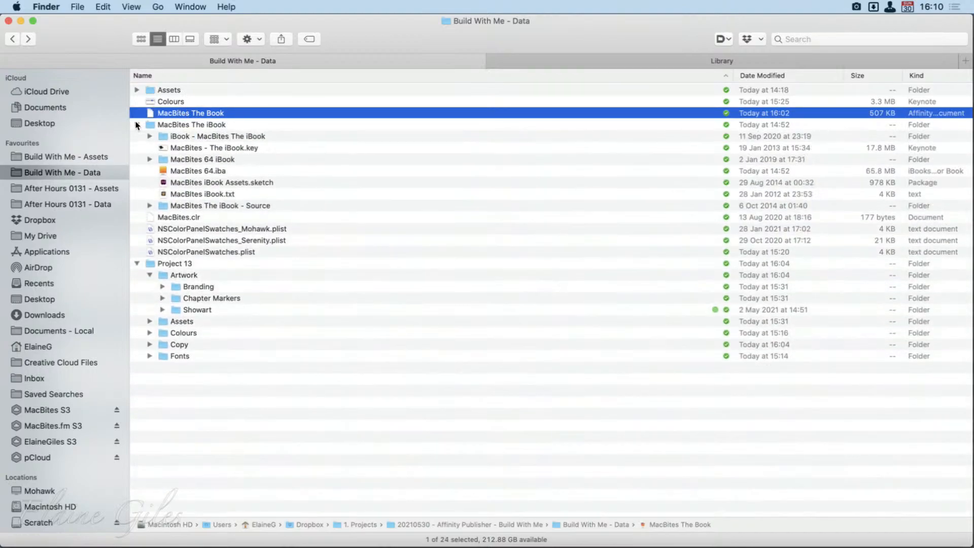
left_click(243, 171)
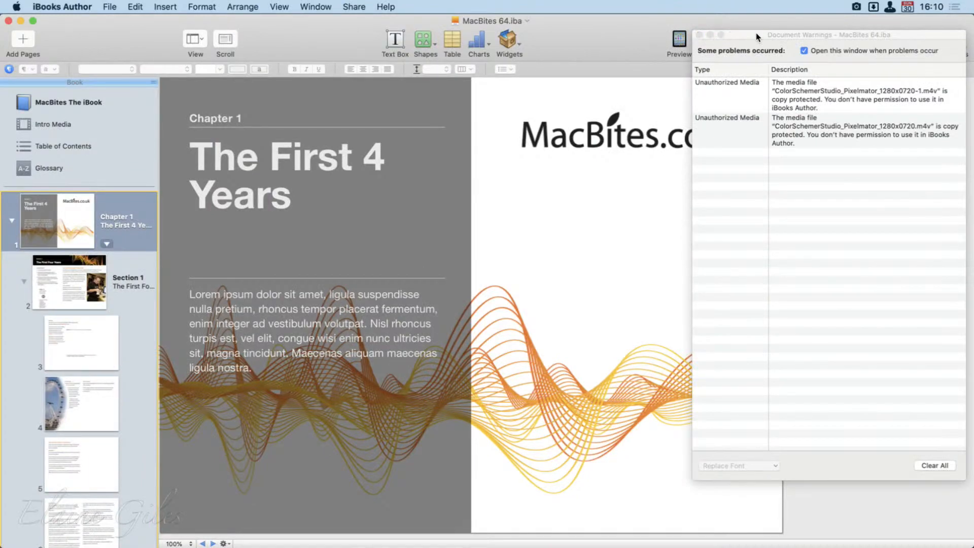
left_click_drag(759, 34, 967, 157)
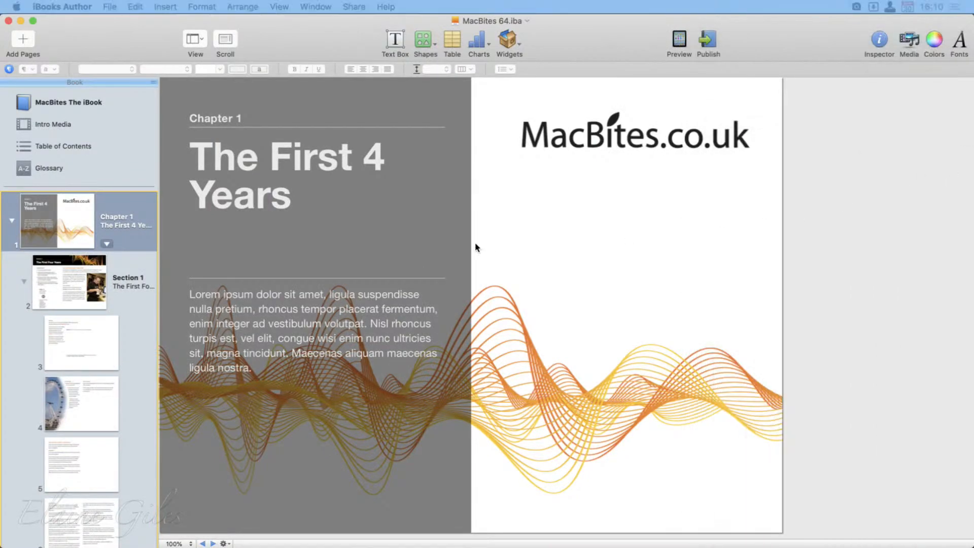
Step: Look through the iBook's cover, Intro Media, Table of Contents, Glossary and Chapter 1 opening page
left_click(40, 103)
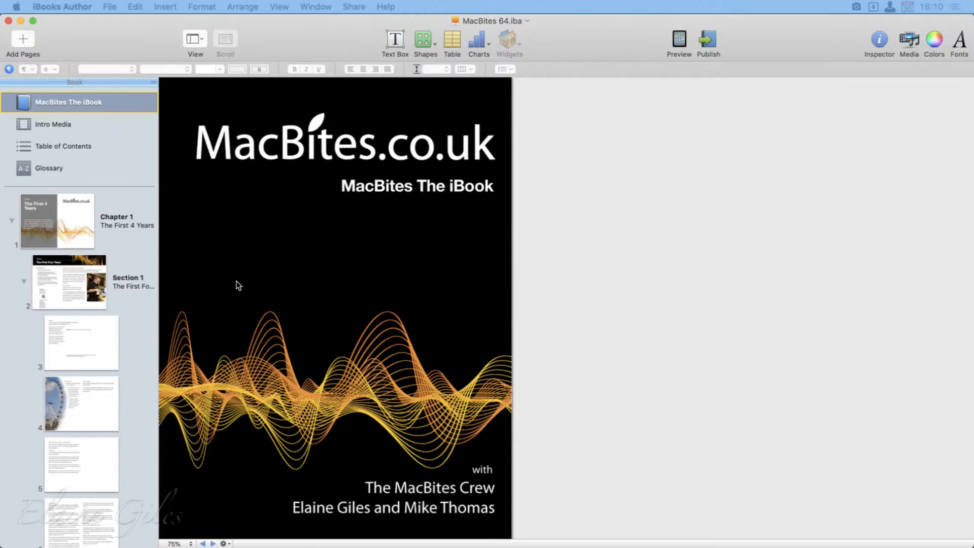
left_click(90, 124)
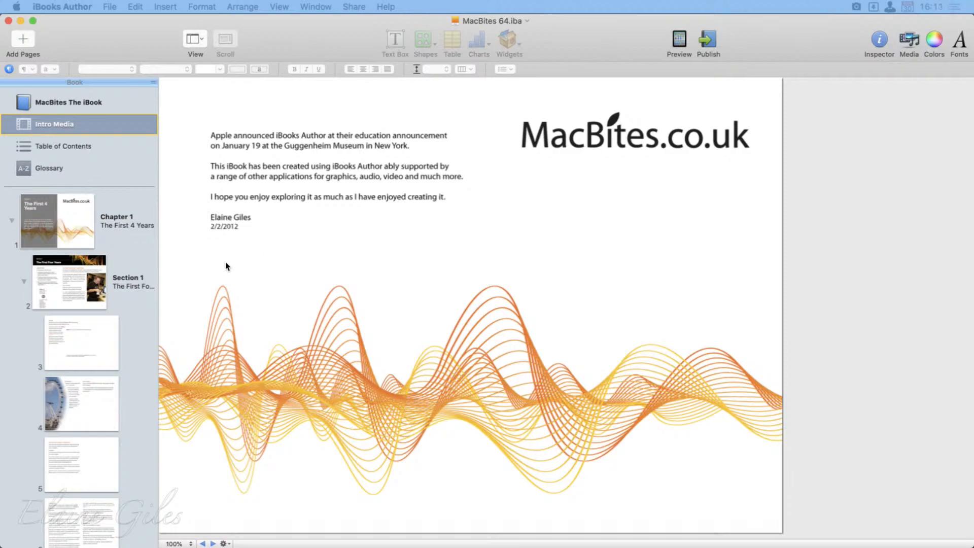
mouse_move(117, 290)
left_click(89, 147)
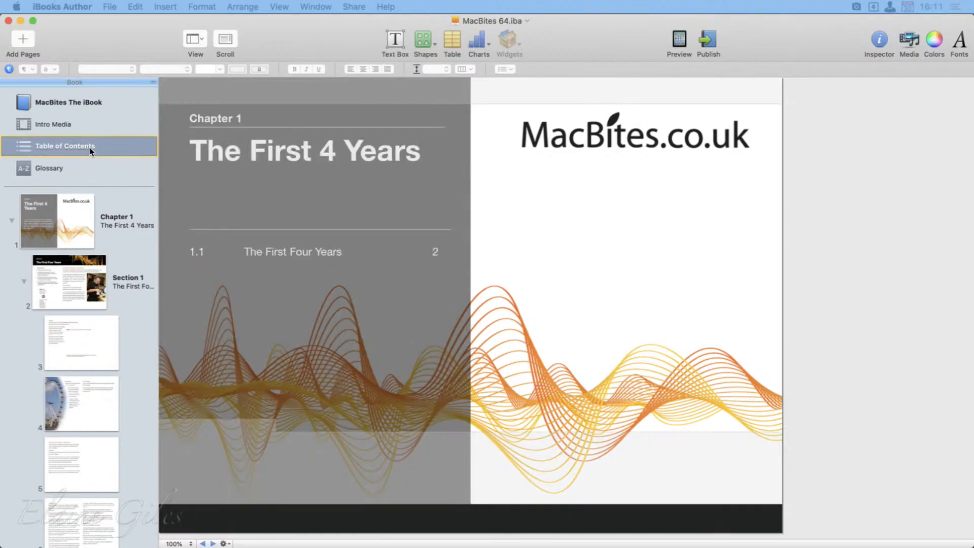
left_click(74, 169)
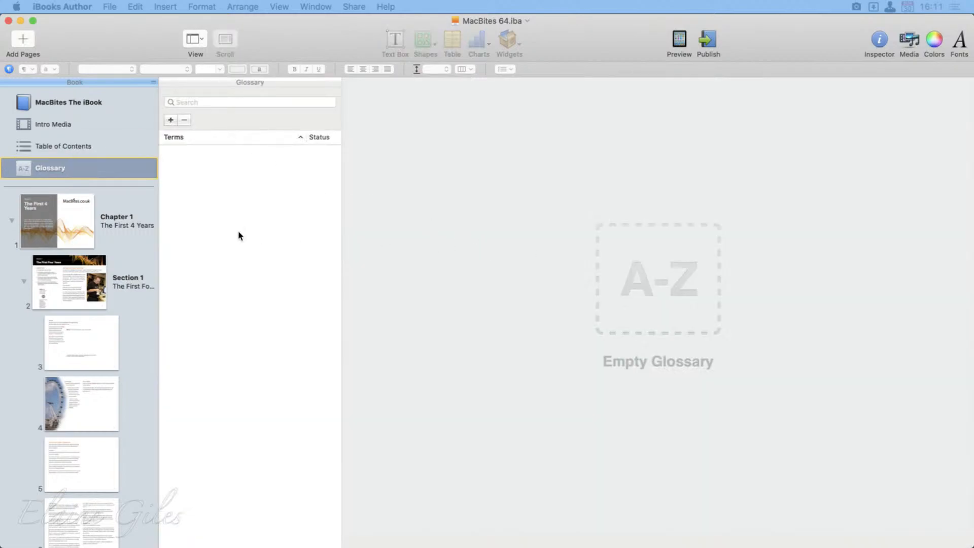
left_click(60, 219)
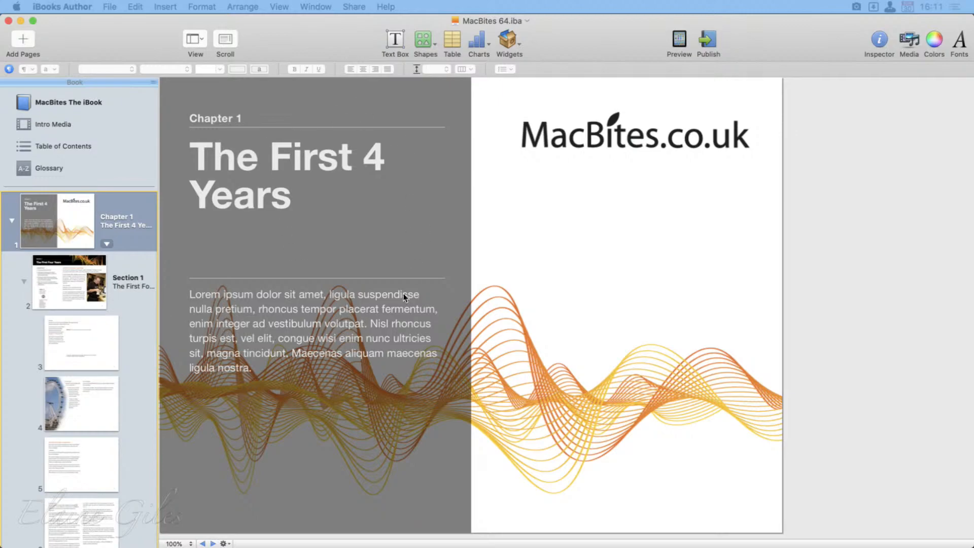
Step: Examine the text, images and media placeholders on Section 1's pages, and check the page thumbnails
left_click(83, 277)
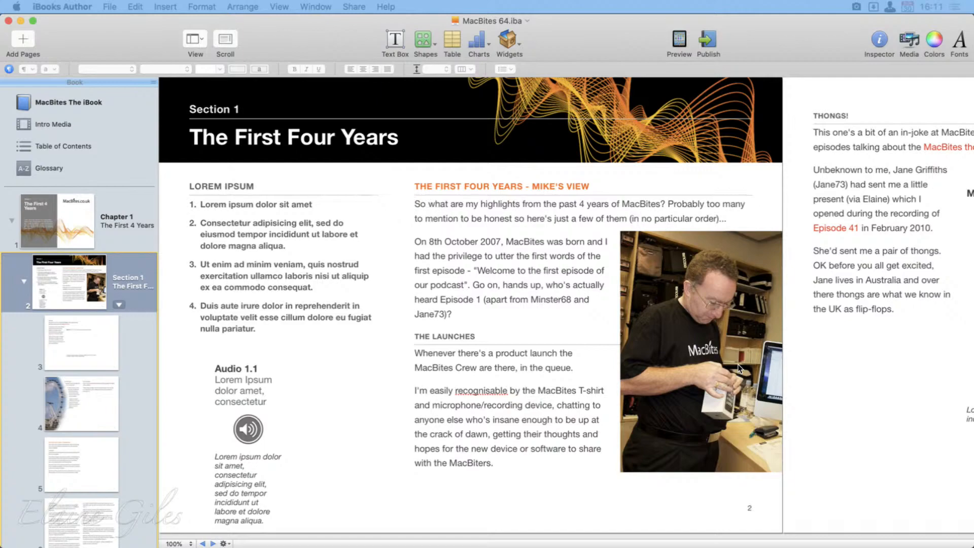
scroll(738, 368, "right", 5)
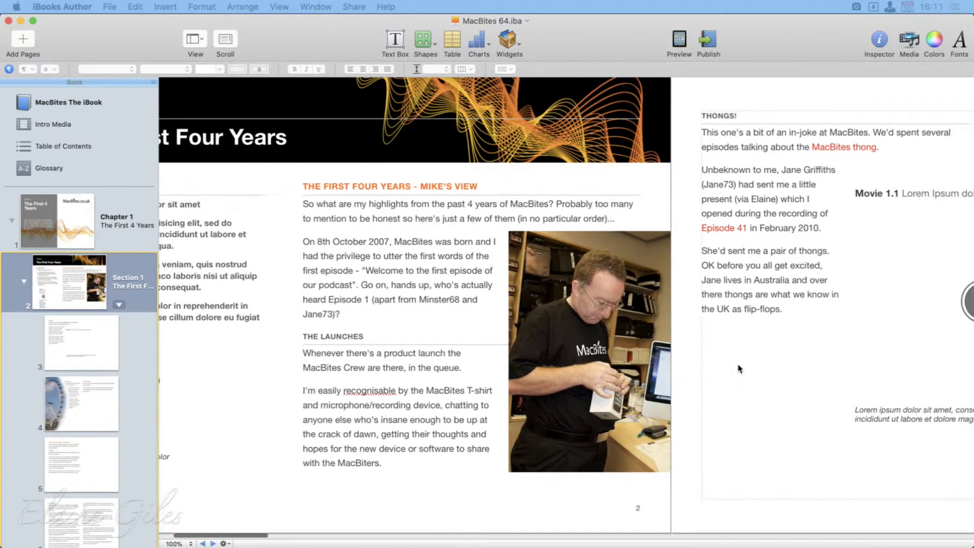
triple_click(442, 304)
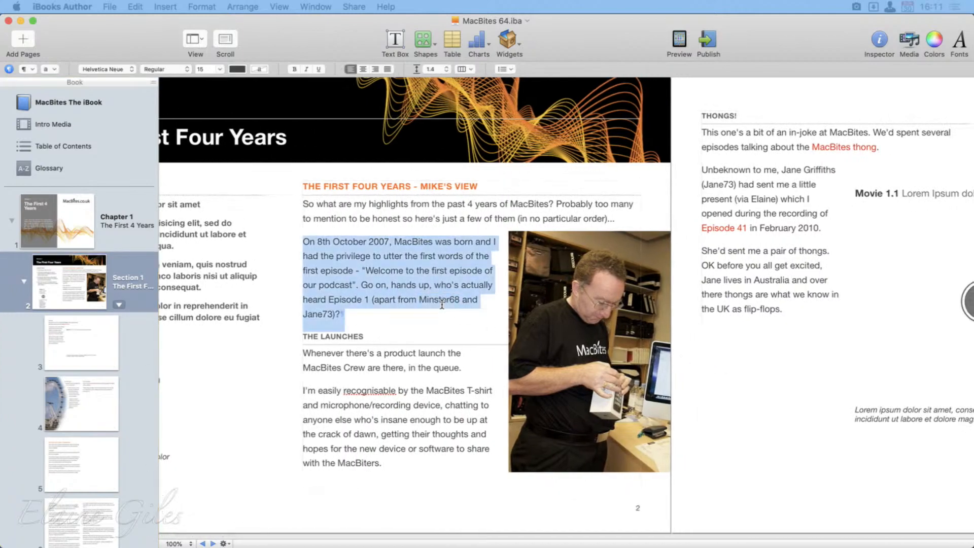
scroll(442, 304, "right", 10)
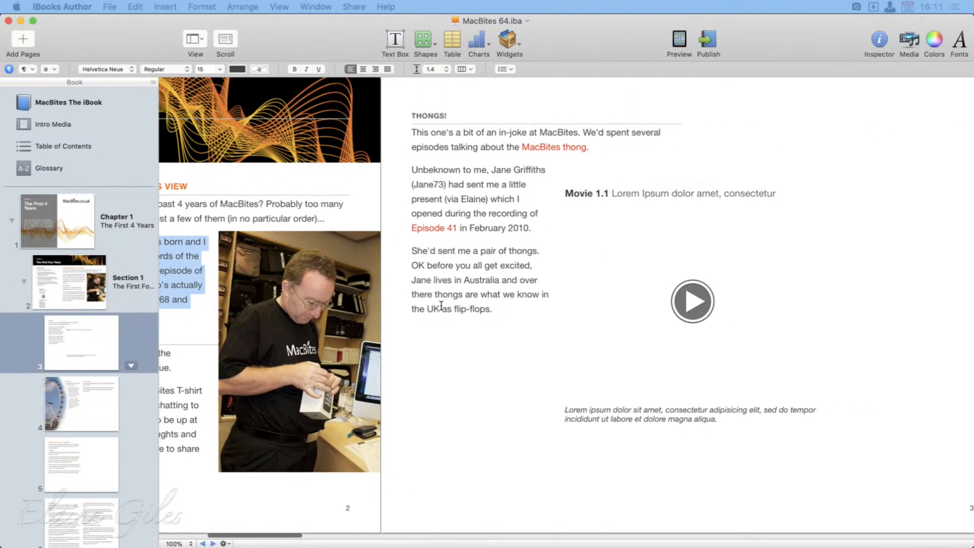
left_click(442, 442)
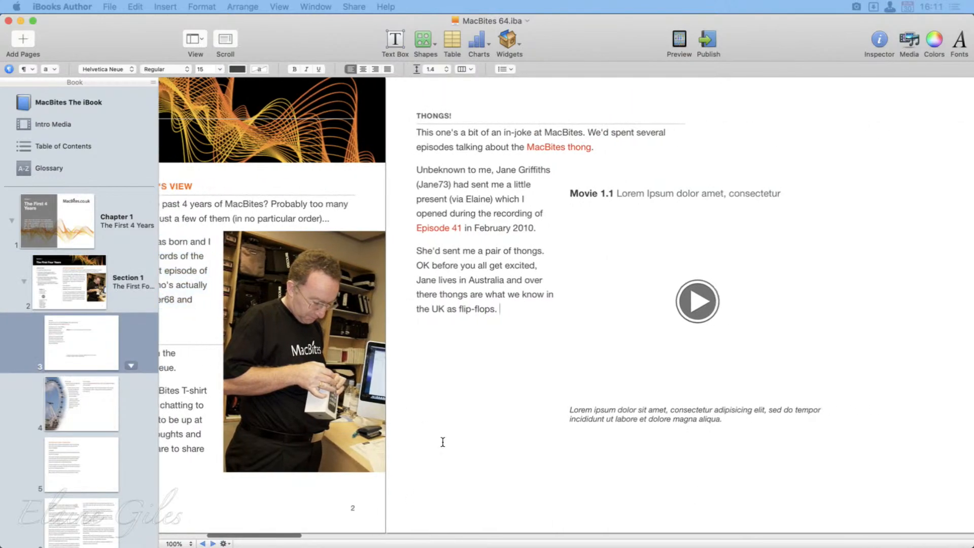
scroll(716, 334, "right", 9)
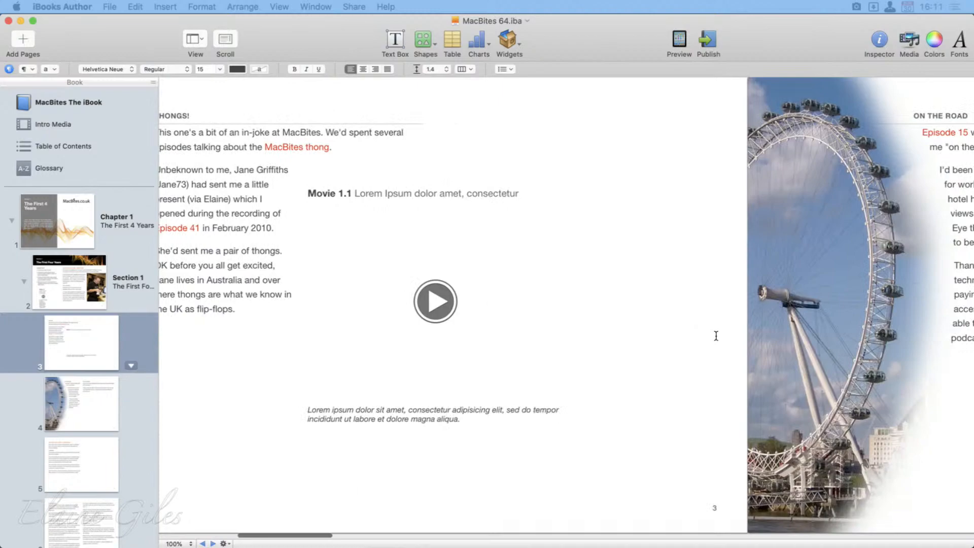
scroll(716, 336, "right", 20)
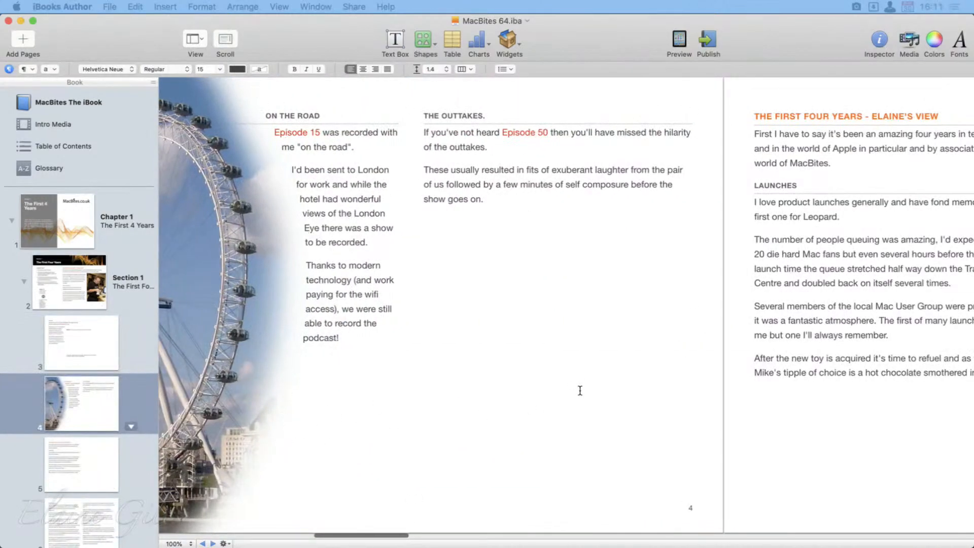
scroll(580, 390, "right", 20)
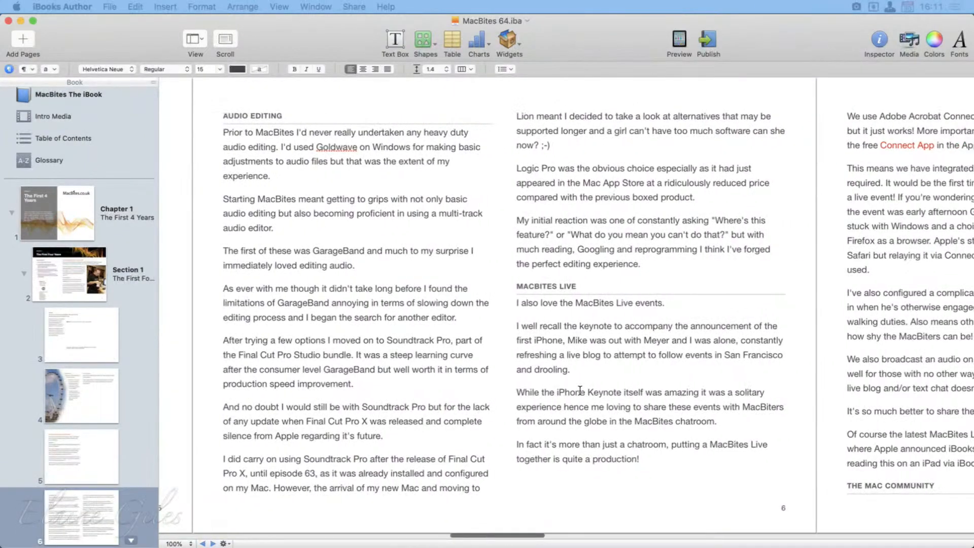
scroll(580, 390, "right", 7)
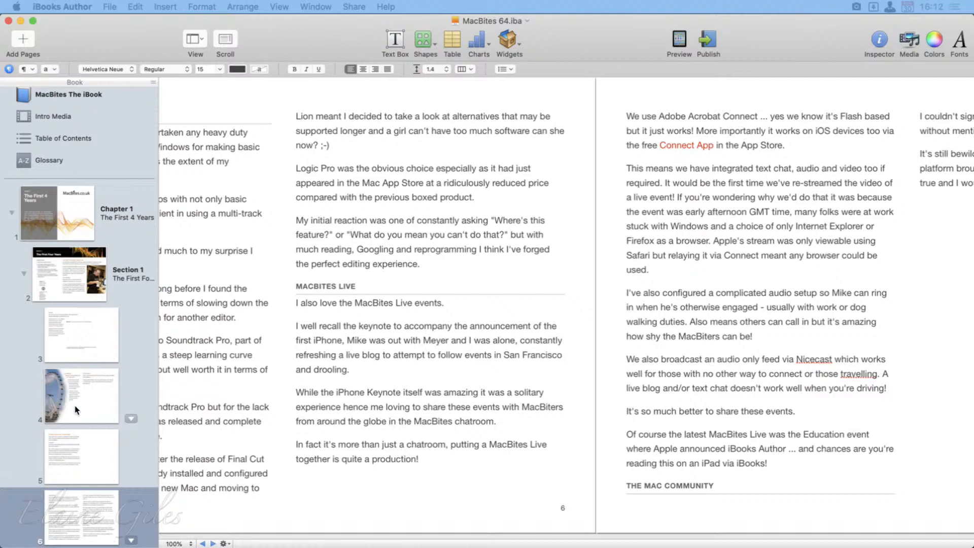
scroll(76, 410, "down", 2)
scroll(75, 410, "down", 4)
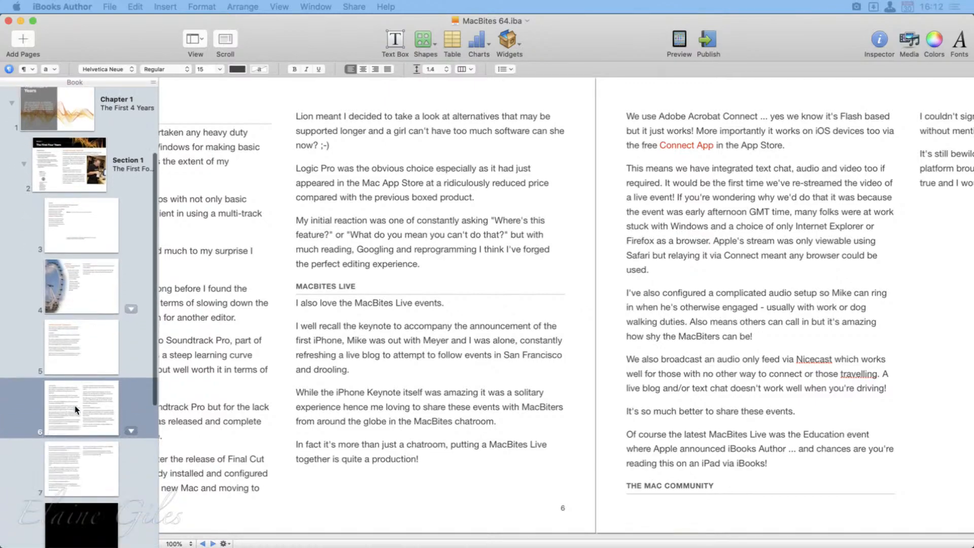
scroll(75, 409, "up", 4)
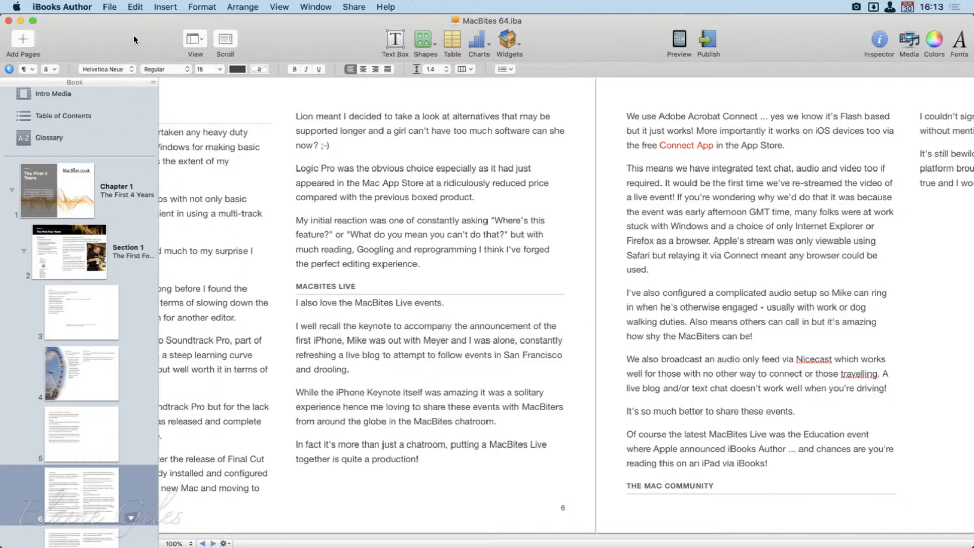
Step: Quit iBooks Author and create a folder named Demo inside Build With Me - Data in Finder
key("super+q")
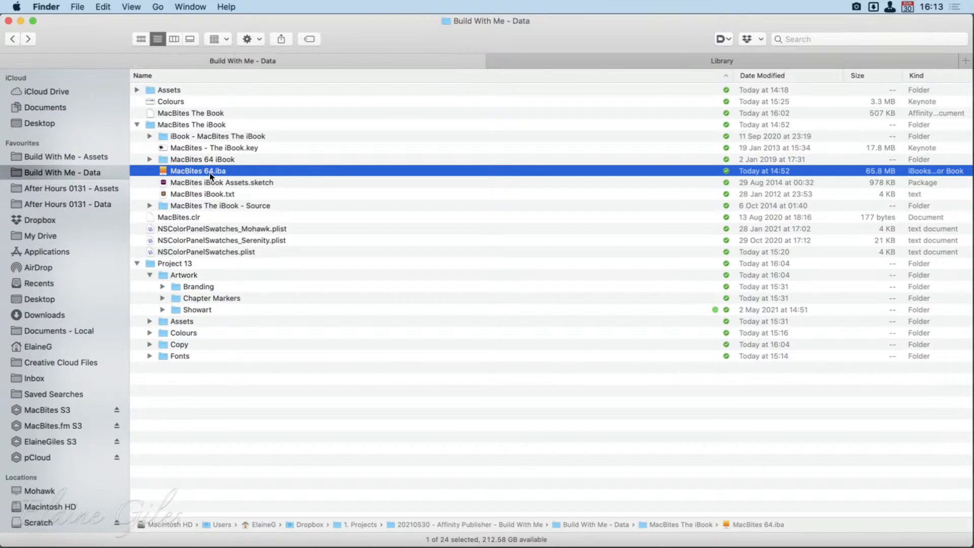
right_click(247, 422)
left_click(307, 335)
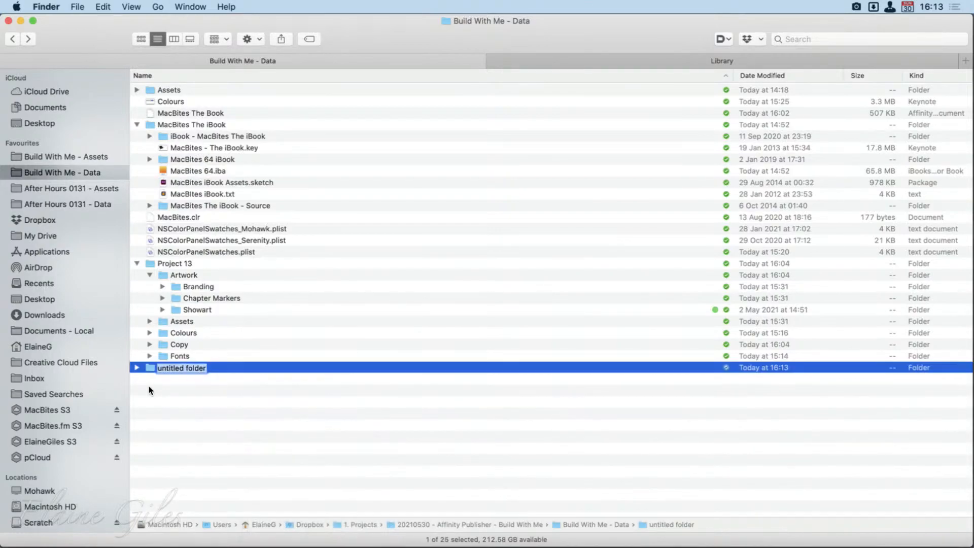
type("Demo")
key("Return")
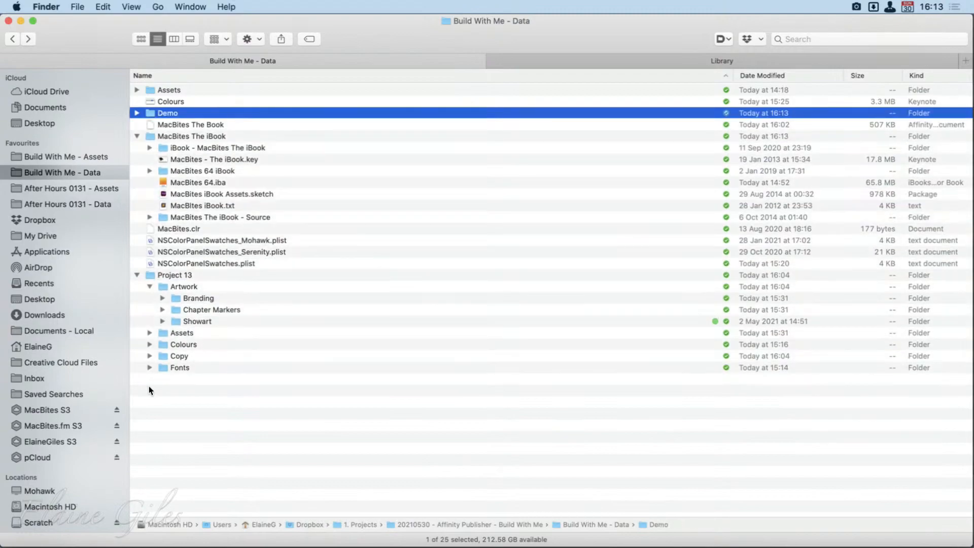
Step: Place MacBites 64.iba from the MacBites The iBook folder into the Demo folder and open that folder
left_click(178, 183)
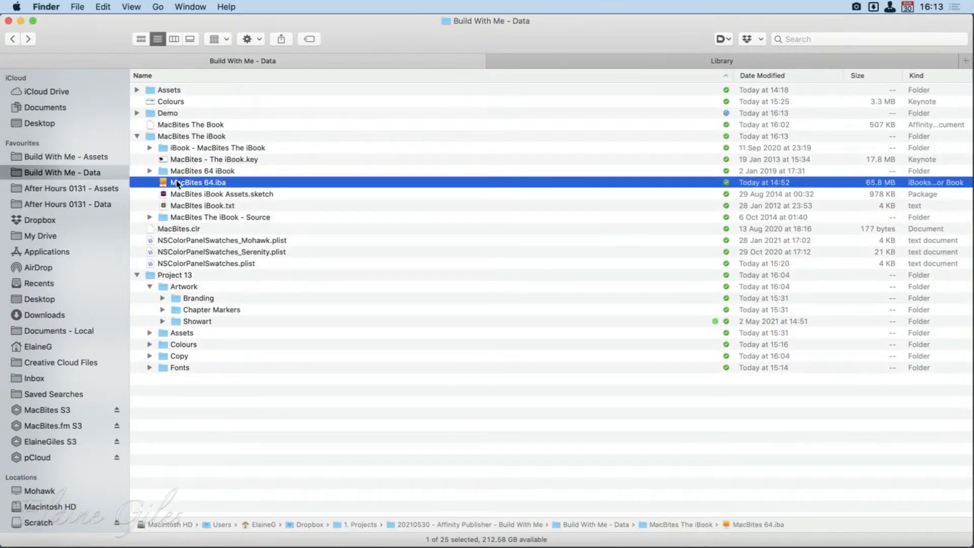
left_click_drag(176, 182, 167, 116)
double_click(166, 112)
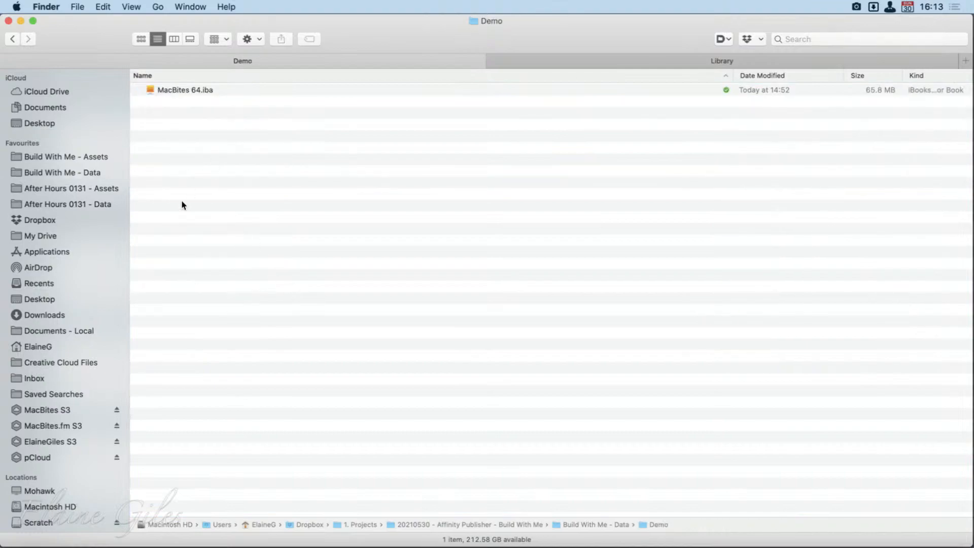
Step: Change the extension of MacBites 64.iba in the Demo folder to zip
left_click(192, 88)
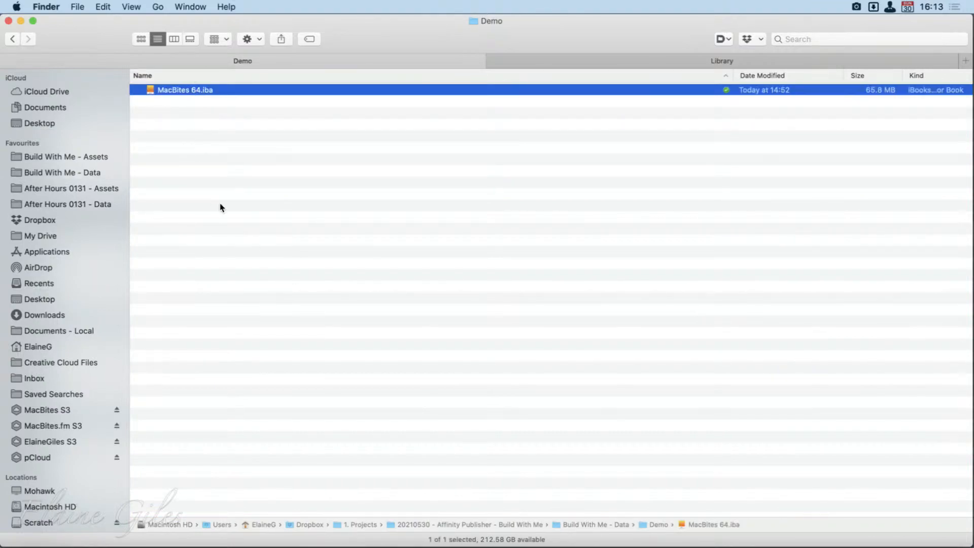
right_click(184, 85)
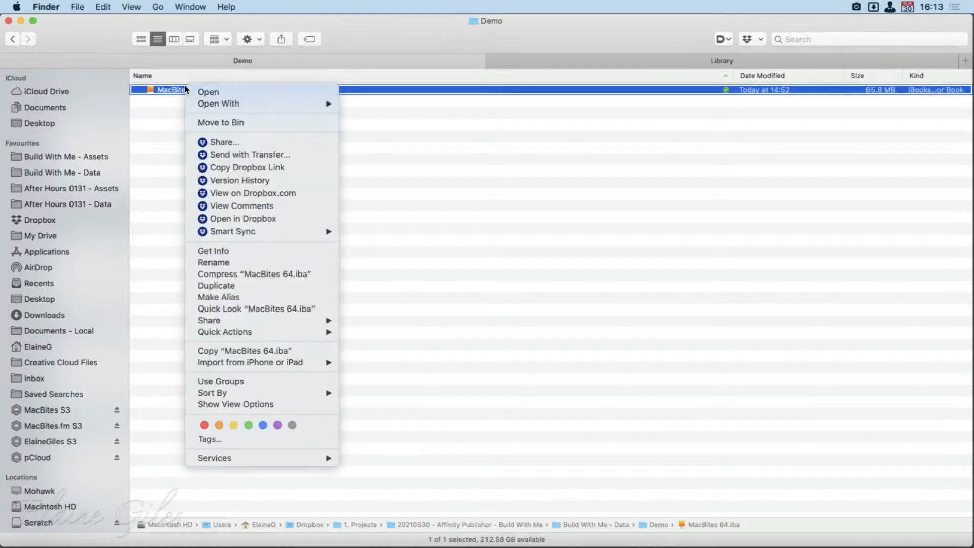
left_click(166, 136)
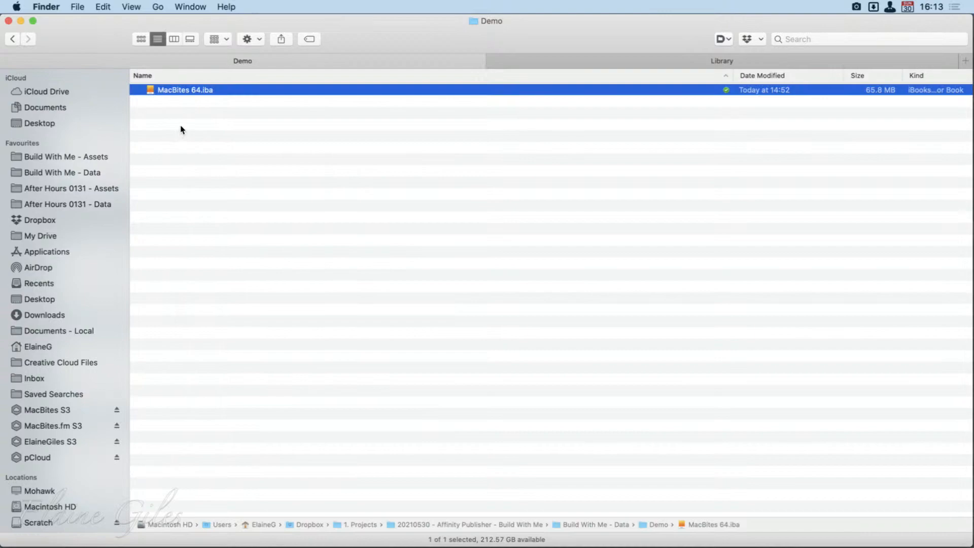
key("Return")
key("Right")
key("Right")
key("Right")
key("Right")
key("Right")
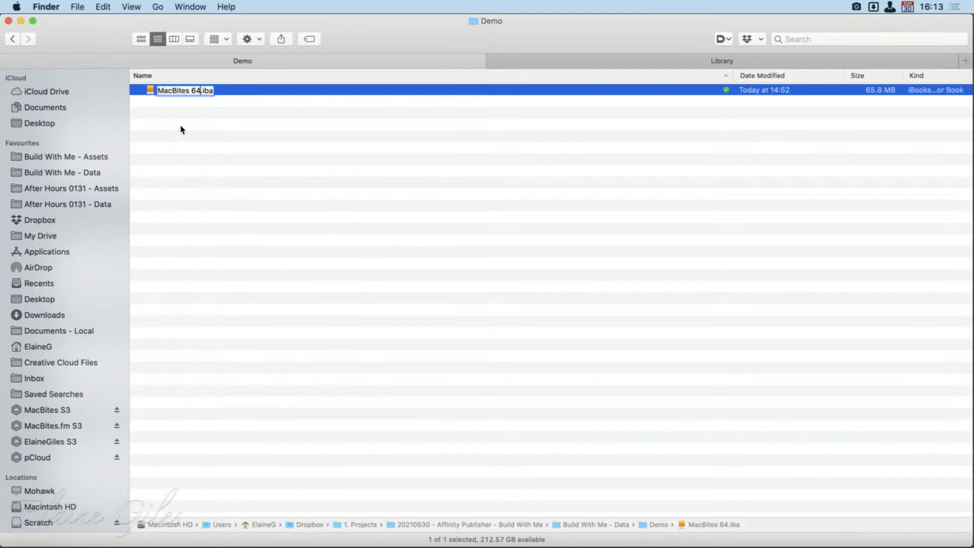
key("BackSpace")
key("BackSpace")
key("BackSpace")
type("zip")
key("Return")
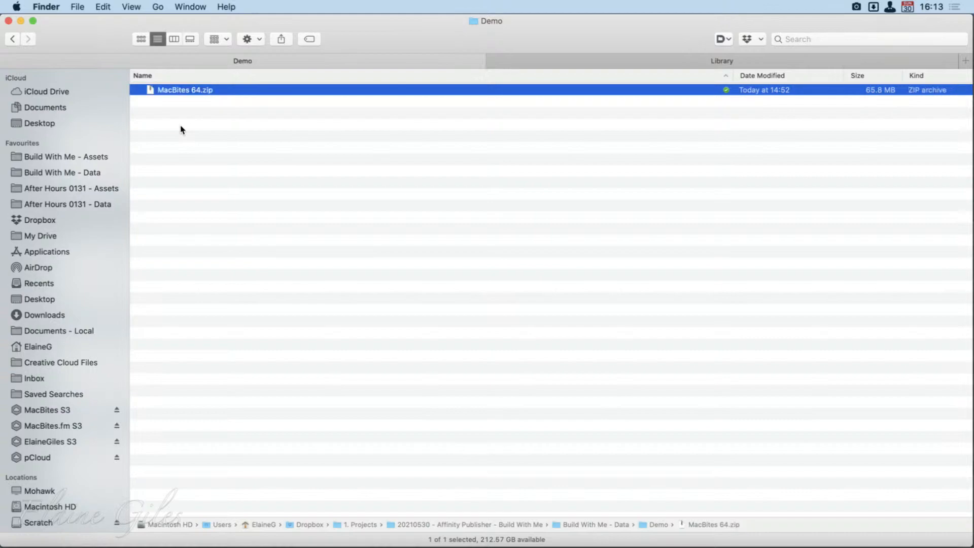
Step: Preview the contents of MacBites 64.zip with Quick Look and close the preview
key("space")
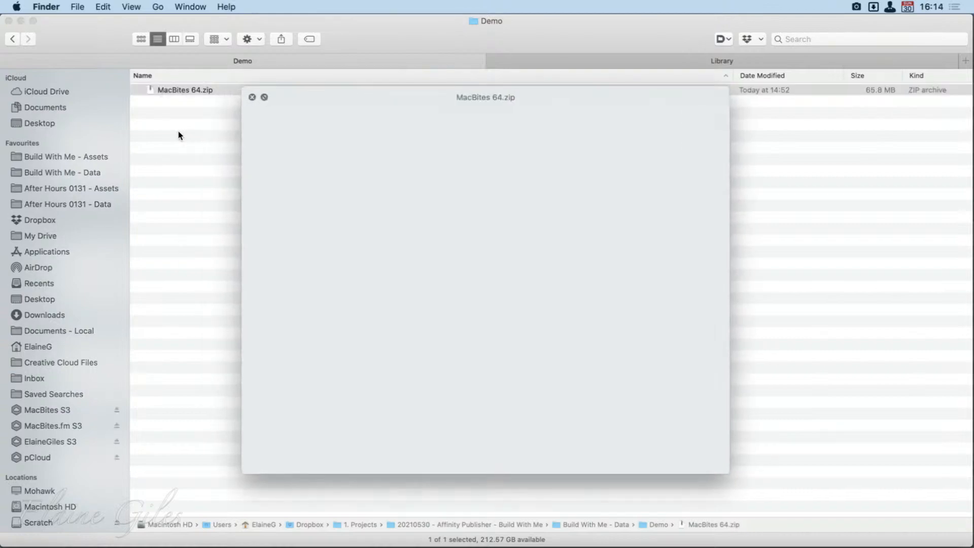
scroll(417, 384, "down", 15)
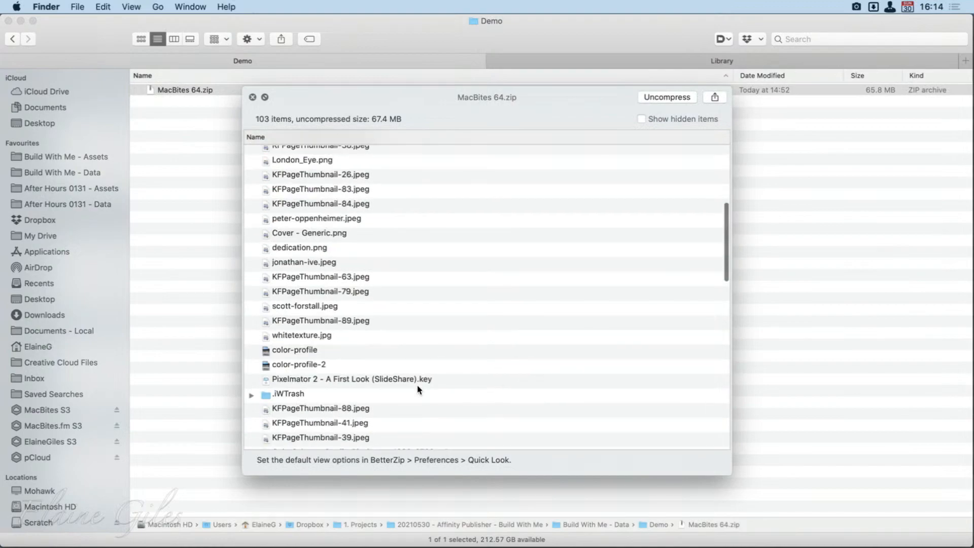
scroll(417, 385, "down", 10)
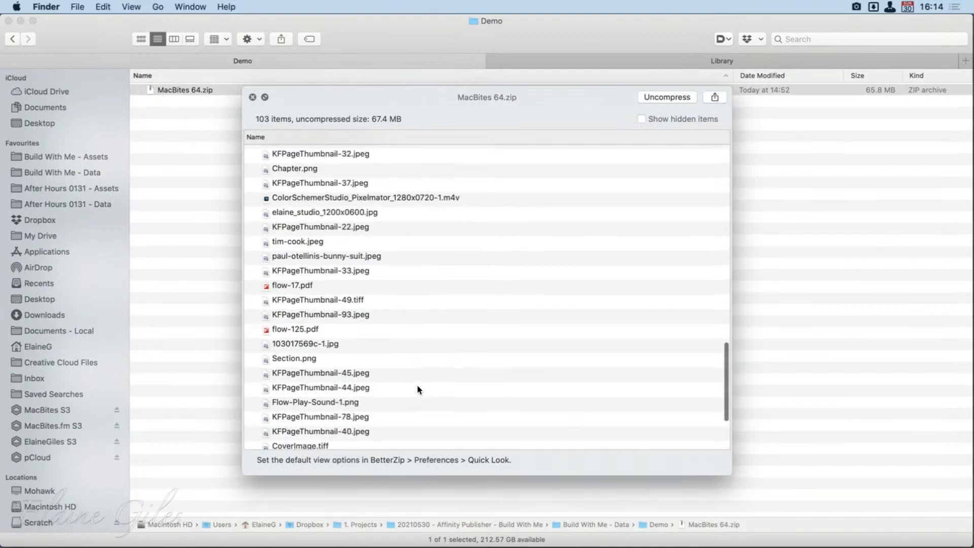
scroll(417, 385, "up", 10)
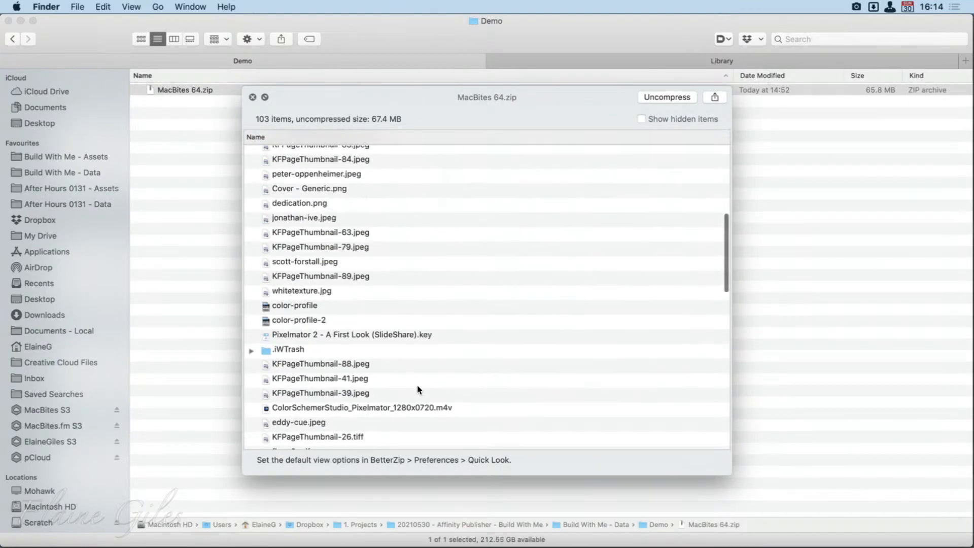
key("space")
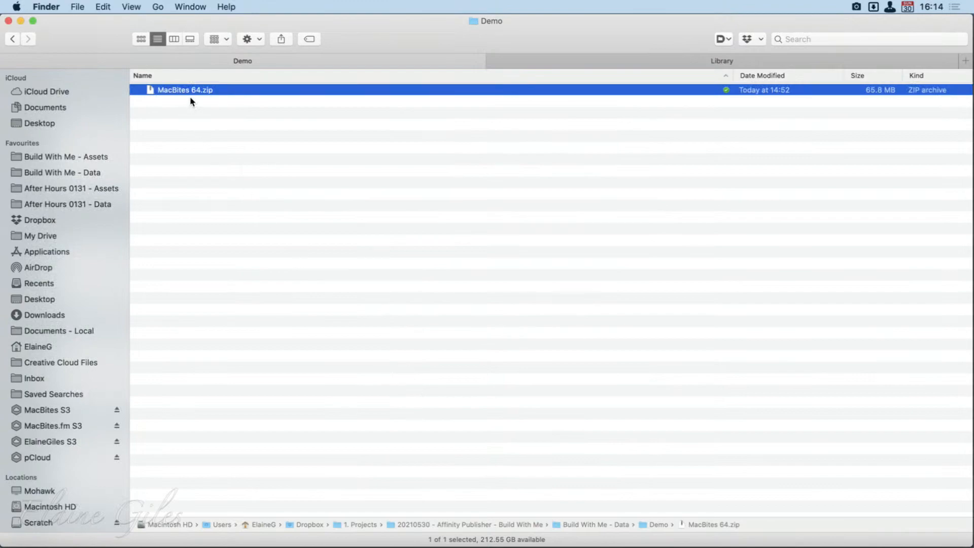
Step: Extract MacBites 64.zip and open the resulting MacBites 64 folder
double_click(187, 89)
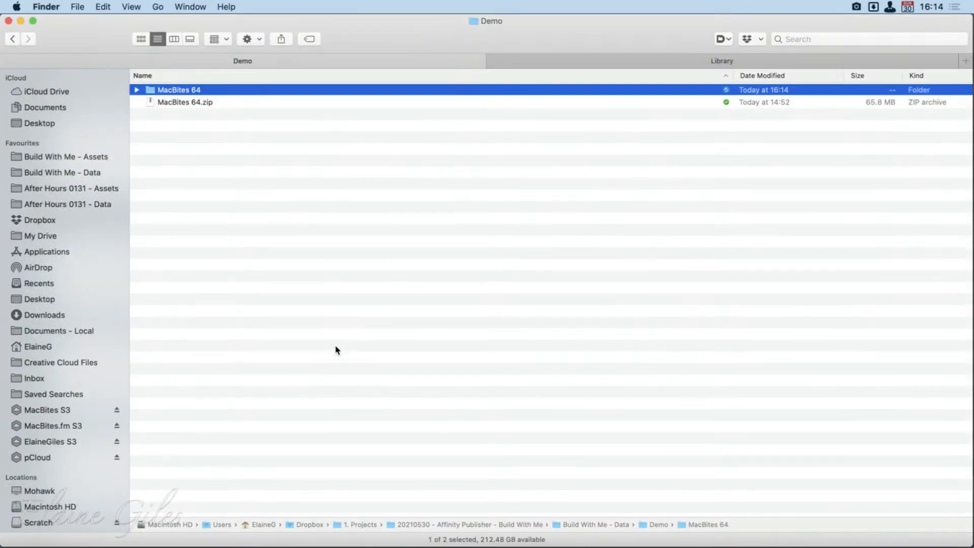
double_click(190, 90)
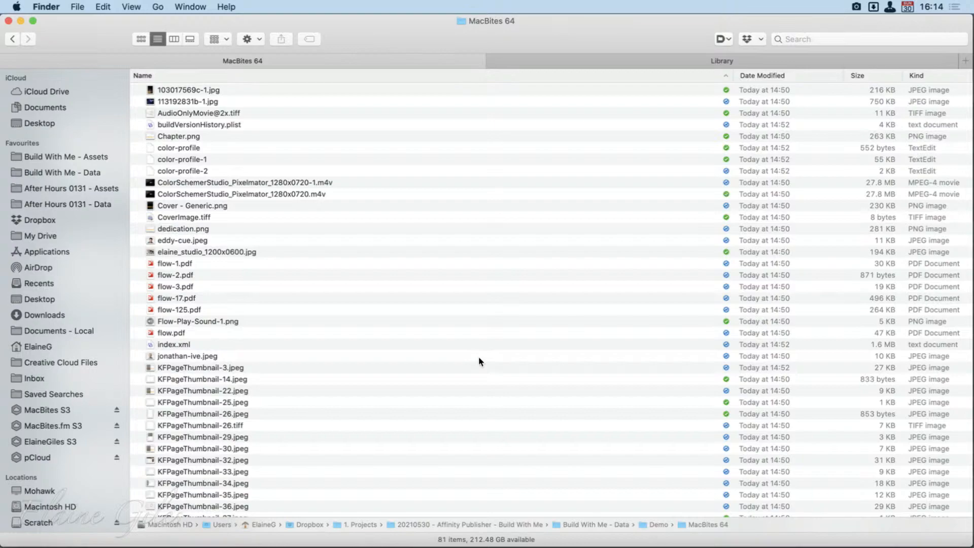
Step: Preview the extracted artwork in the MacBites 64 folder with Quick Look, from 103017569c-1.jpg through the cover images to the studio photo
left_click(231, 91)
key("space")
key("Down")
key("Down")
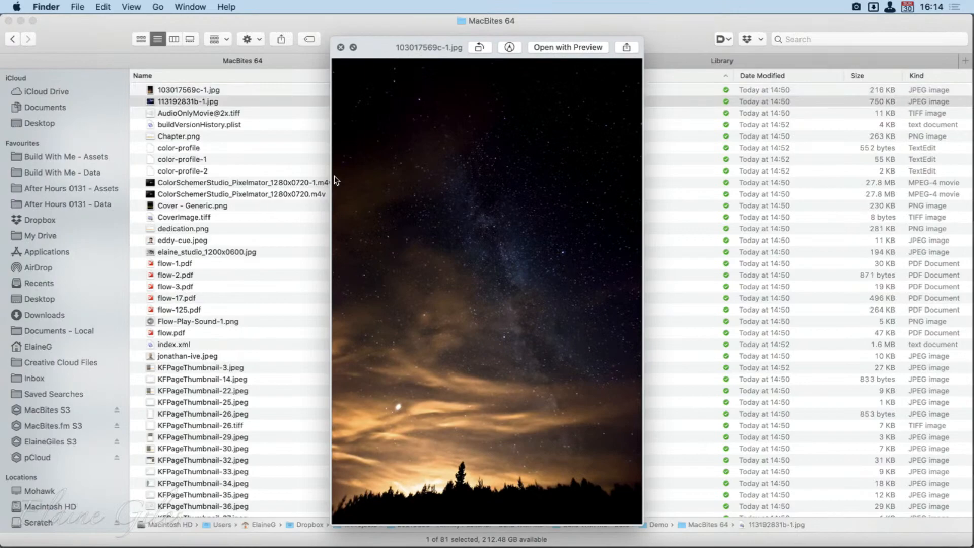
key("Down")
key("Down")
key("Down")
key("Down")
key("Down")
key("Down")
key("Down")
key("Down")
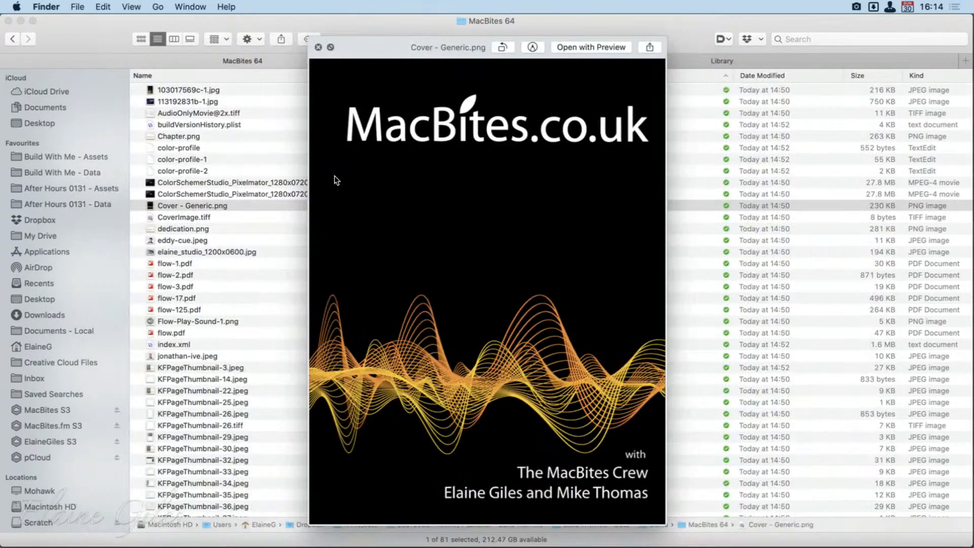
key("Down")
key("Down")
key("Down")
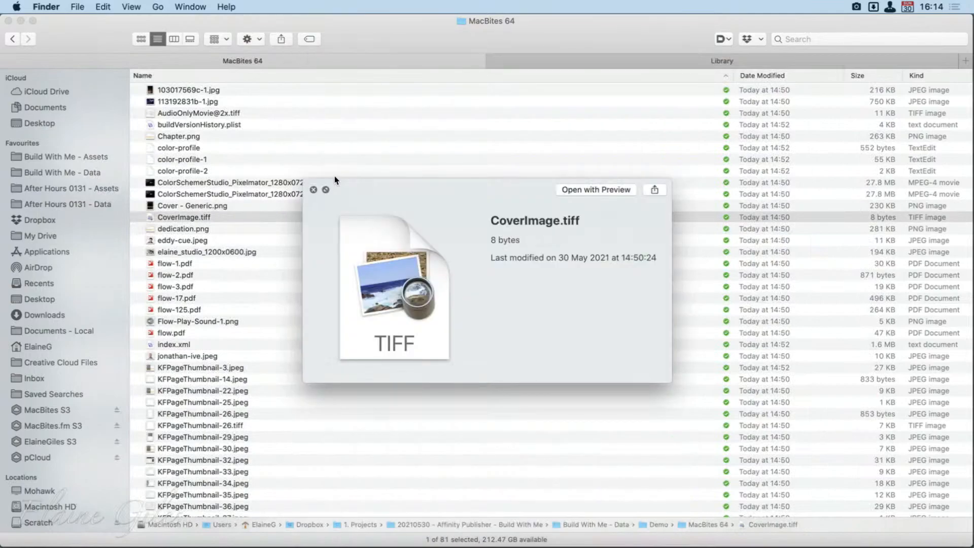
key("Down")
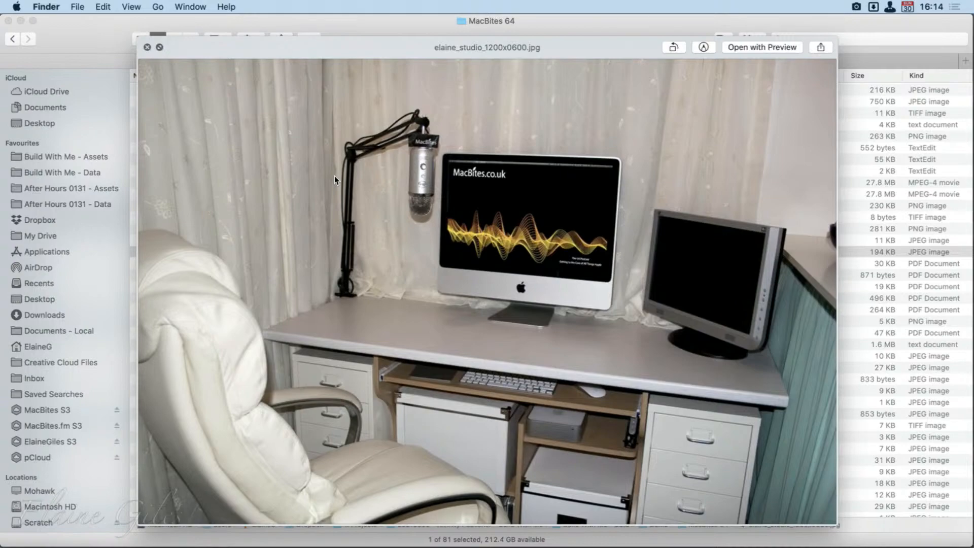
Step: Preview the extracted flow PDFs from flow-1.pdf through flow-125.pdf, comparing them with the neighbouring artwork
key("Down")
key("Up")
key("Down")
key("Down")
key("Down")
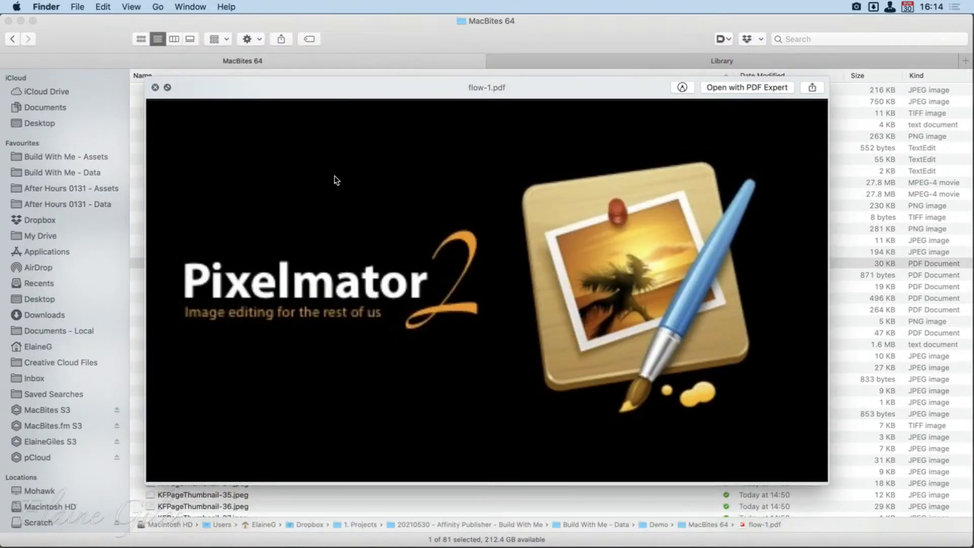
key("Down")
key("Down")
key("Down")
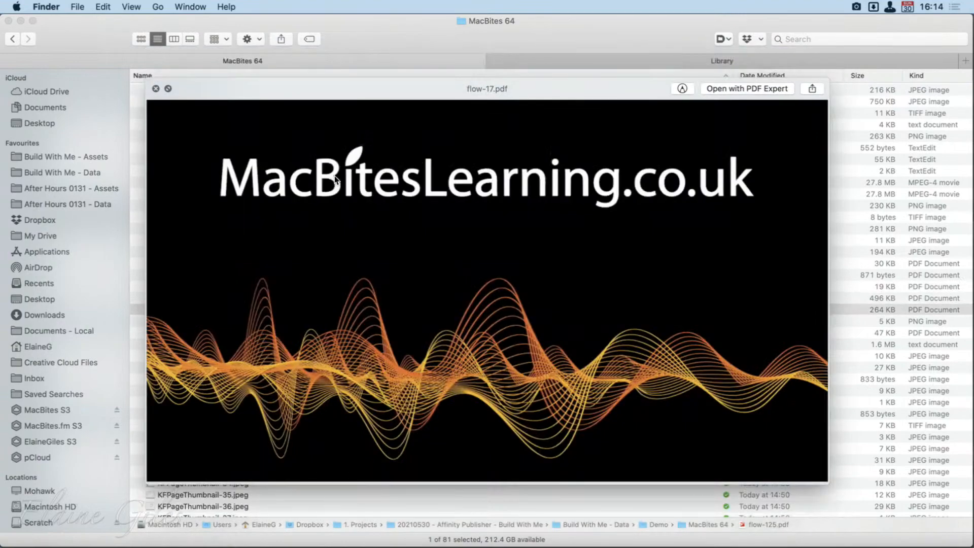
key("Up")
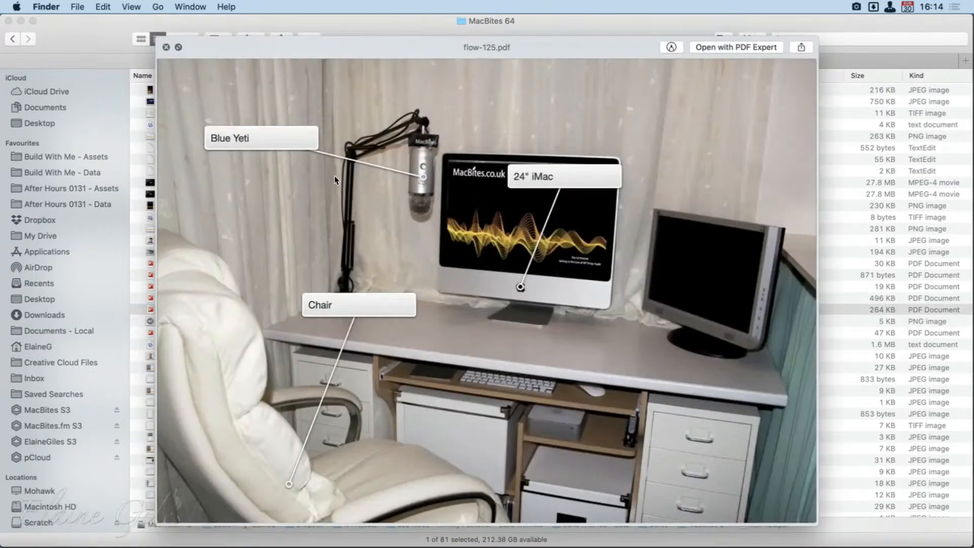
Step: Continue previewing the extracted files from Flow-Play-Sound-1.png and flow.pdf through the portrait to the KFPageThumbnail images
key("Down")
key("Down")
key("Down")
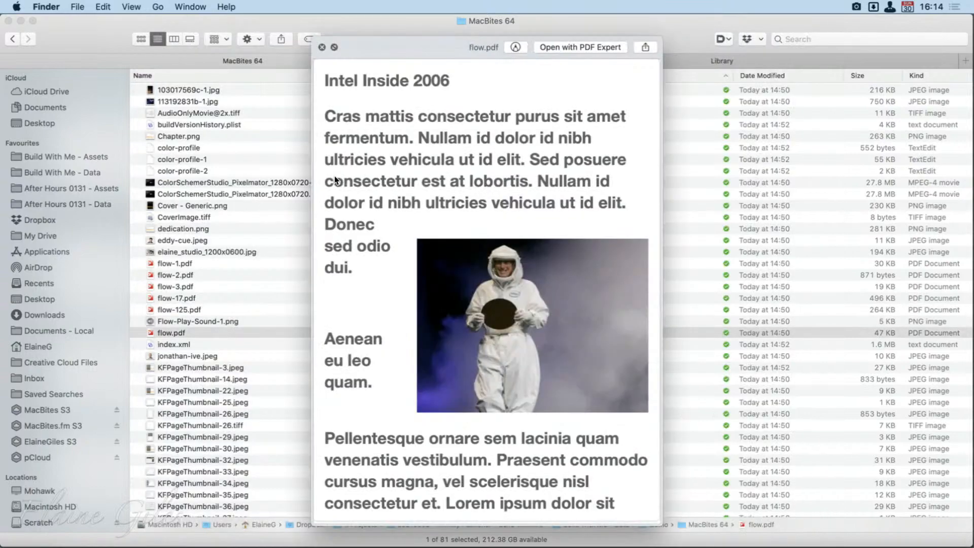
key("Down")
key("Down")
key("Down")
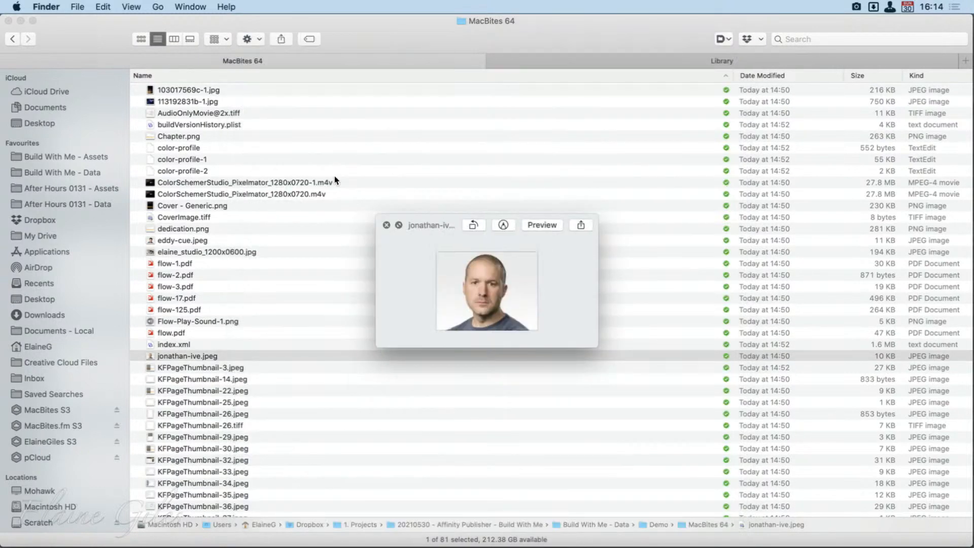
key("Down")
key("Down")
key("Down")
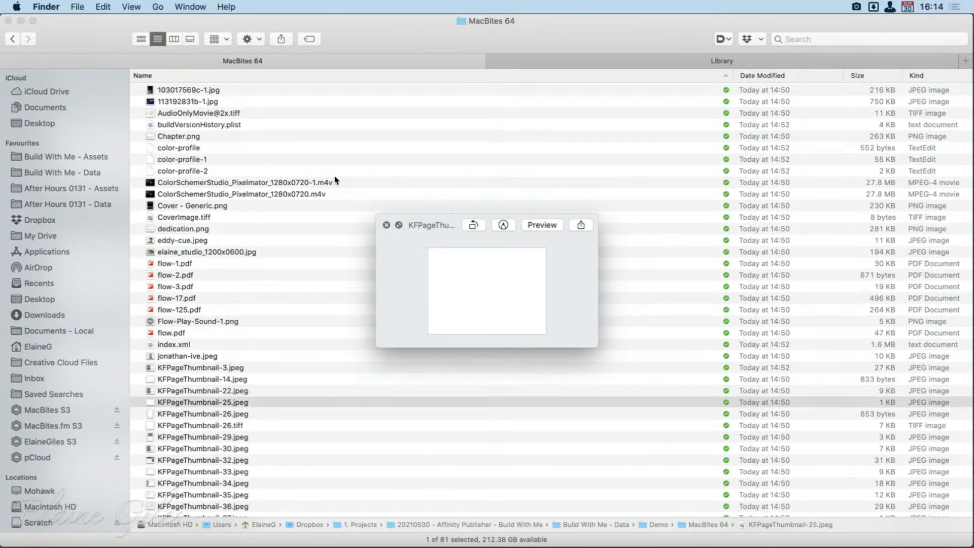
Step: Preview London_Eye.png, the MacBites T-shirt photo and the executive portraits further down the extracted files
scroll(376, 359, "down", 10)
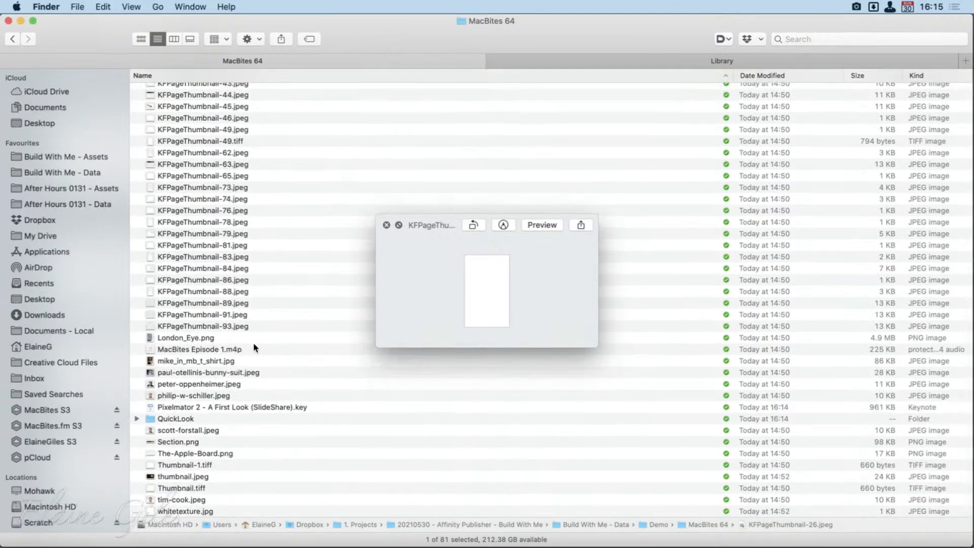
left_click(250, 328)
left_click(245, 339)
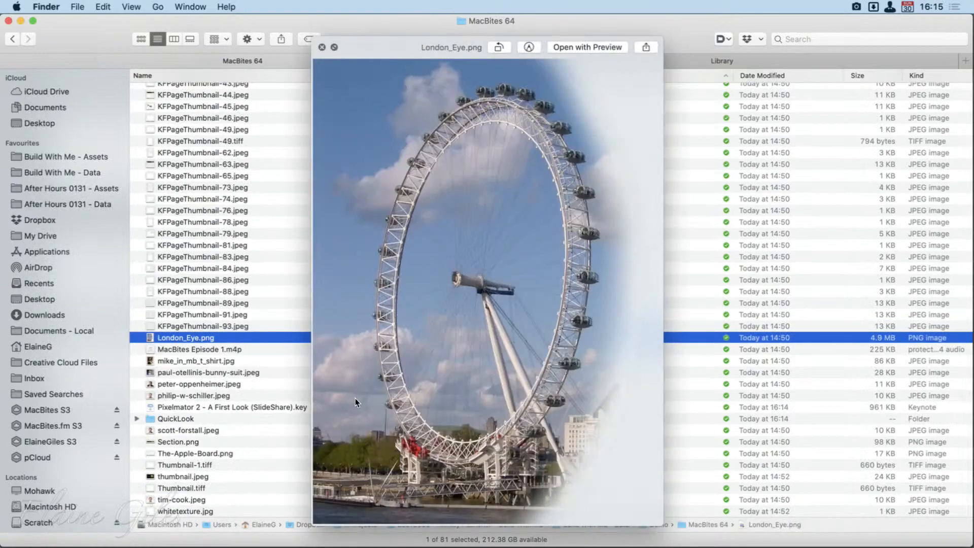
left_click(253, 360)
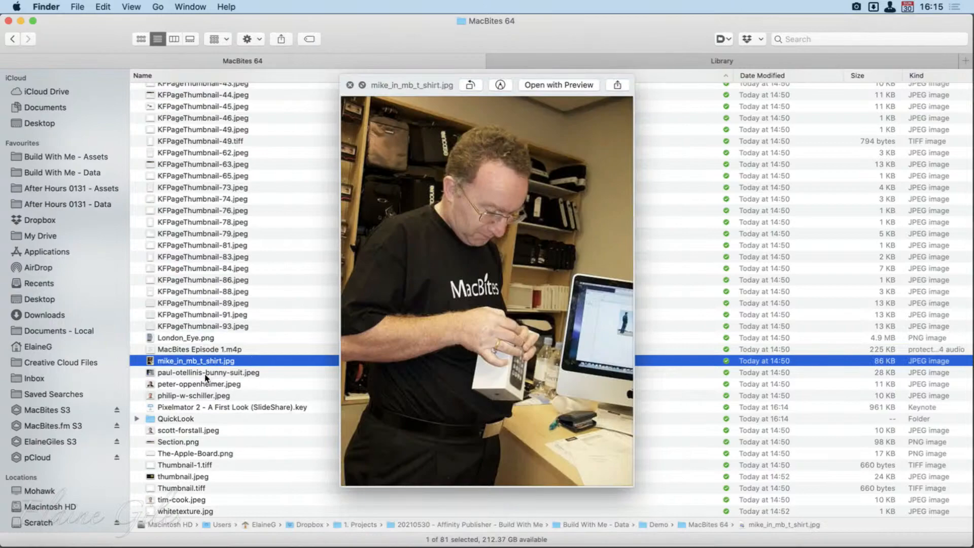
key("Down")
key("Down")
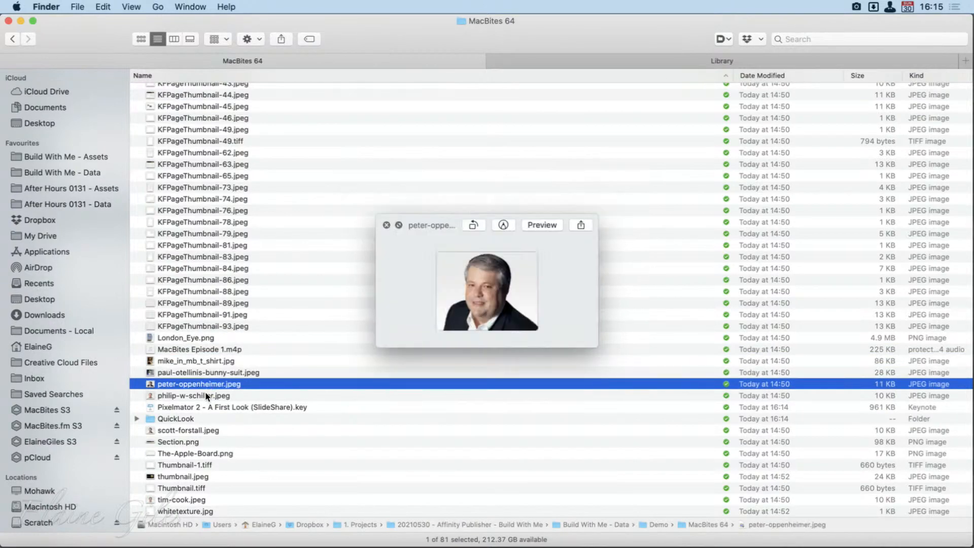
left_click(206, 395)
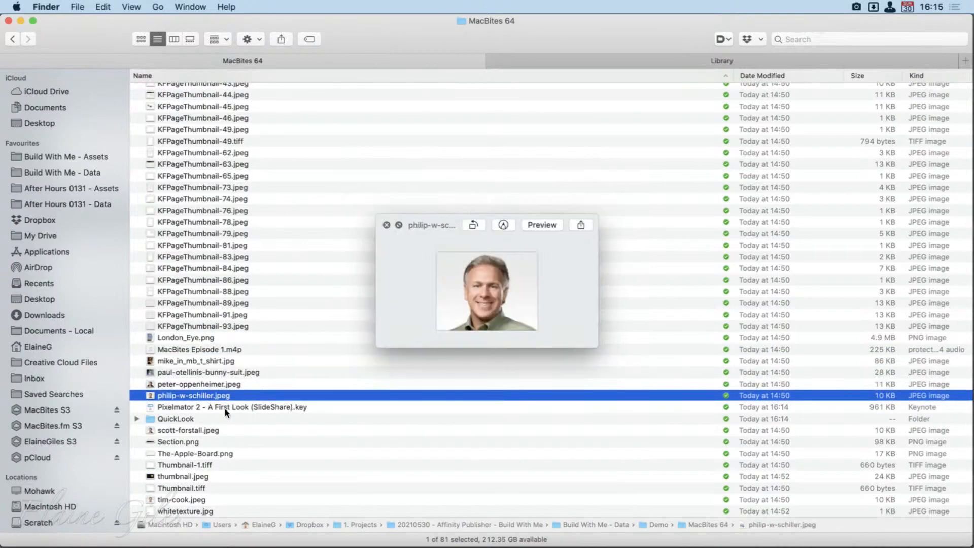
Step: Preview Pixelmator 2 - A First Look (SlideShare).key, try to open it in Keynote, and dismiss the alert
left_click(225, 408)
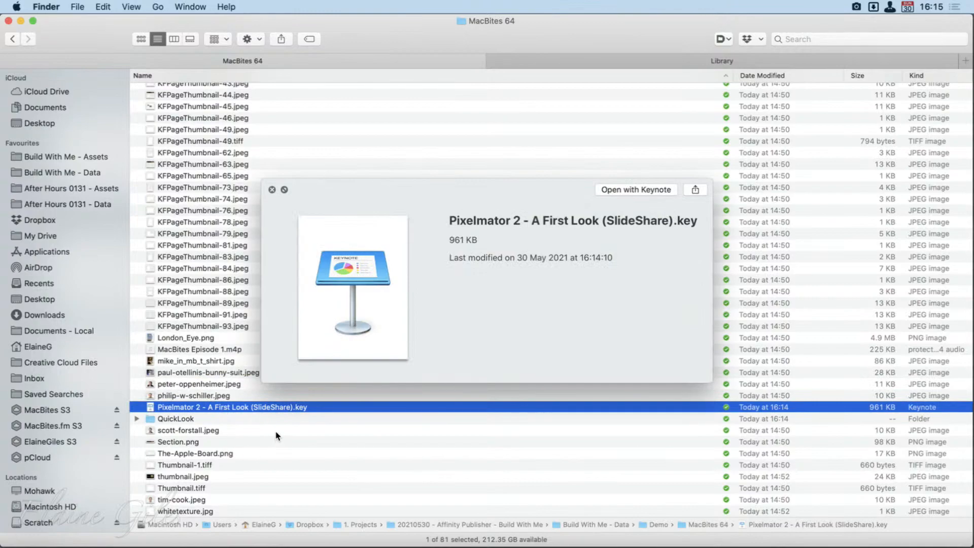
key("space")
double_click(237, 406)
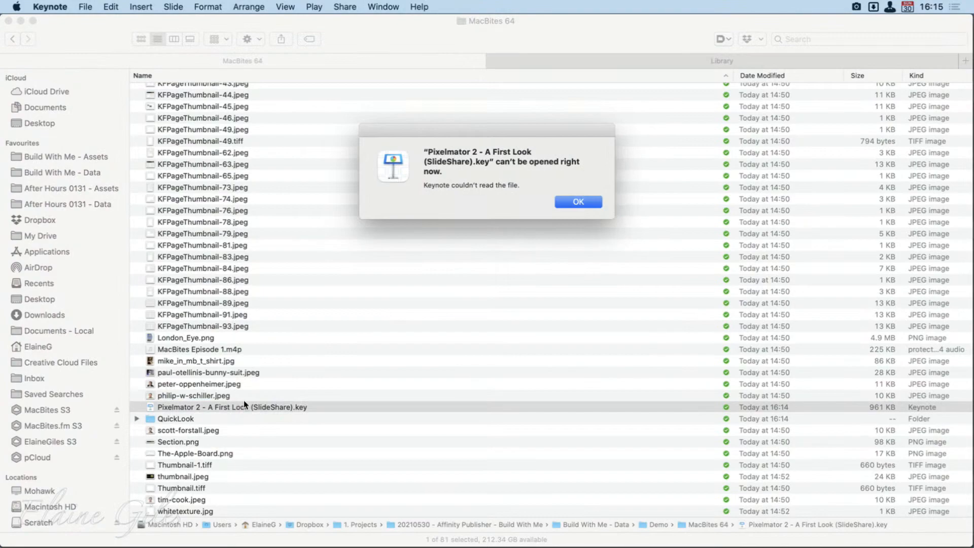
left_click(588, 203)
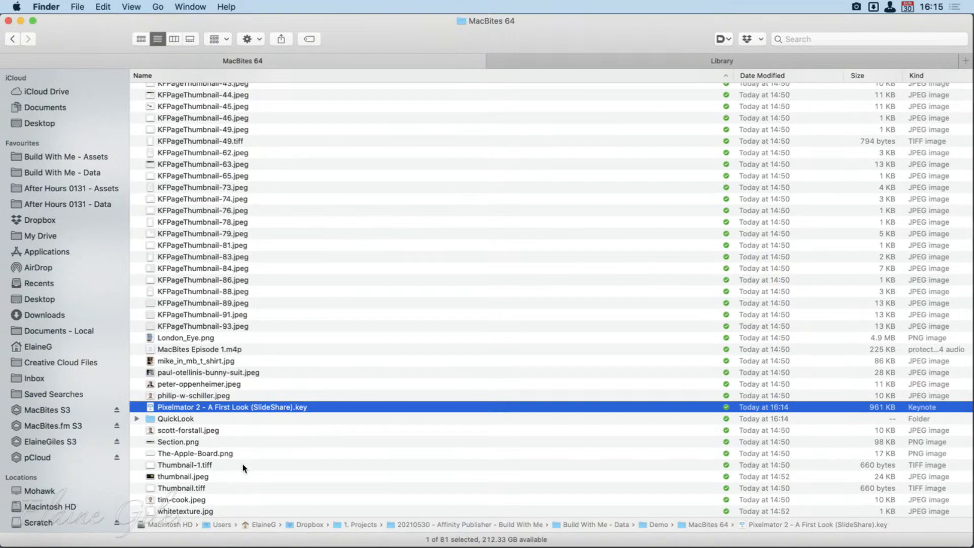
Step: Return to the Build With Me - Data folder and collapse the MacBites The iBook folder
scroll(271, 406, "up", 10)
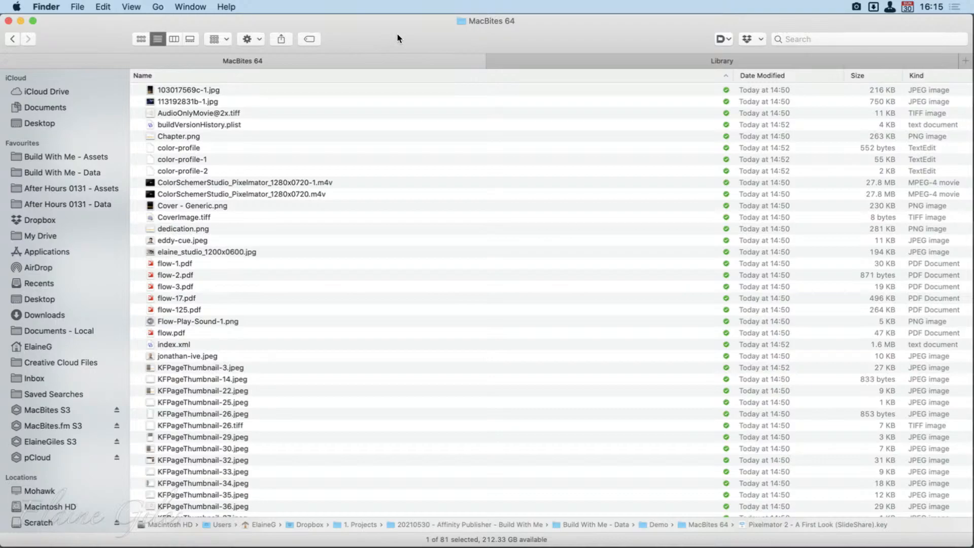
left_click_drag(398, 39, 0, 229)
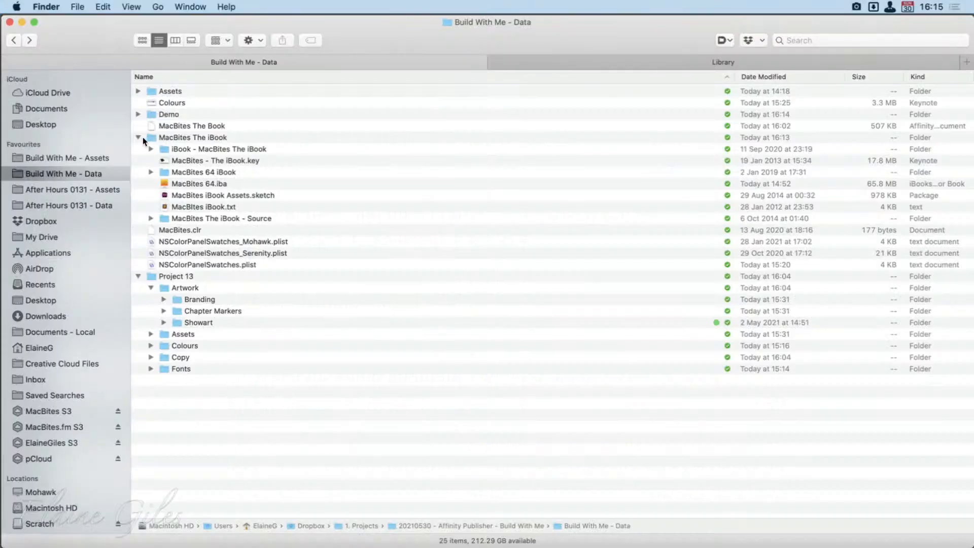
left_click(148, 138)
left_click(138, 137)
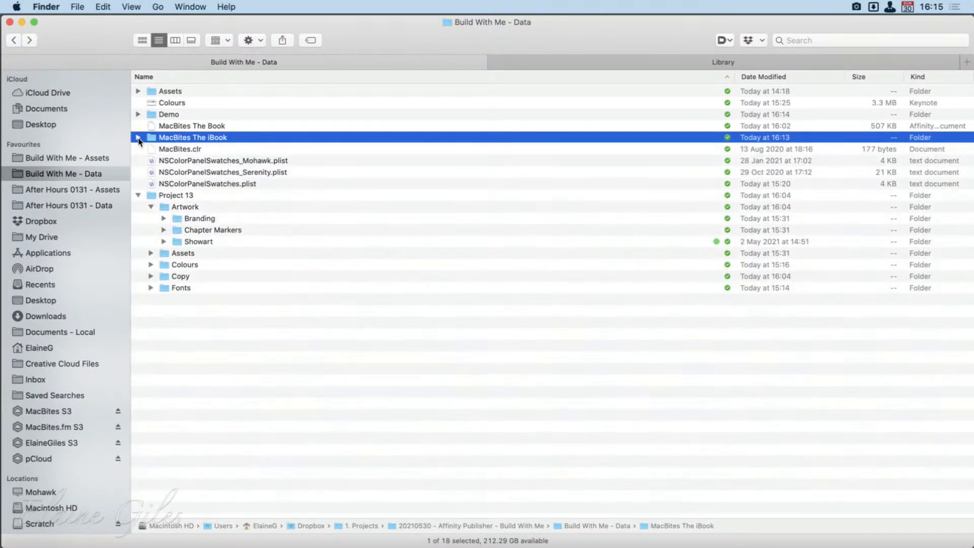
Step: Open Project 13's Copy folder and preview the contents of The First Four Years.docx
double_click(181, 275)
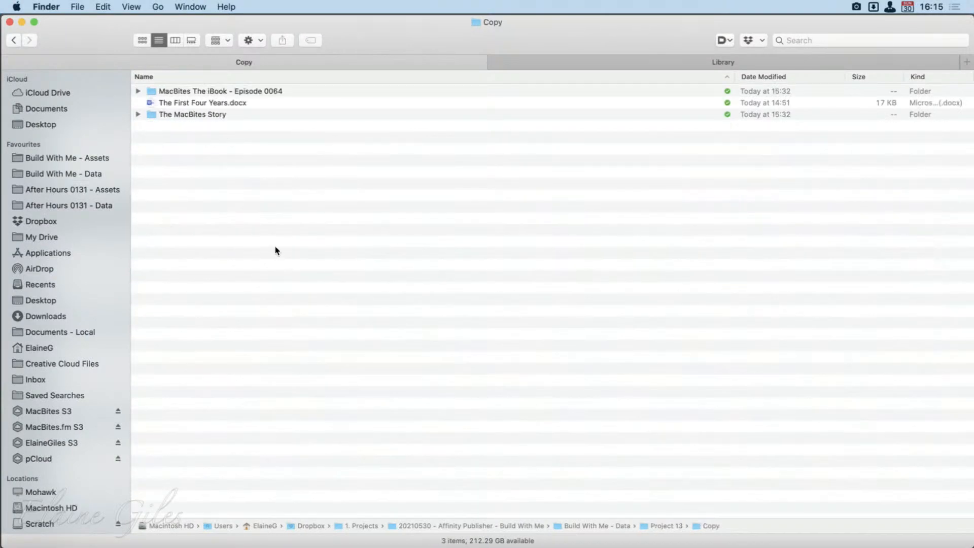
left_click(252, 105)
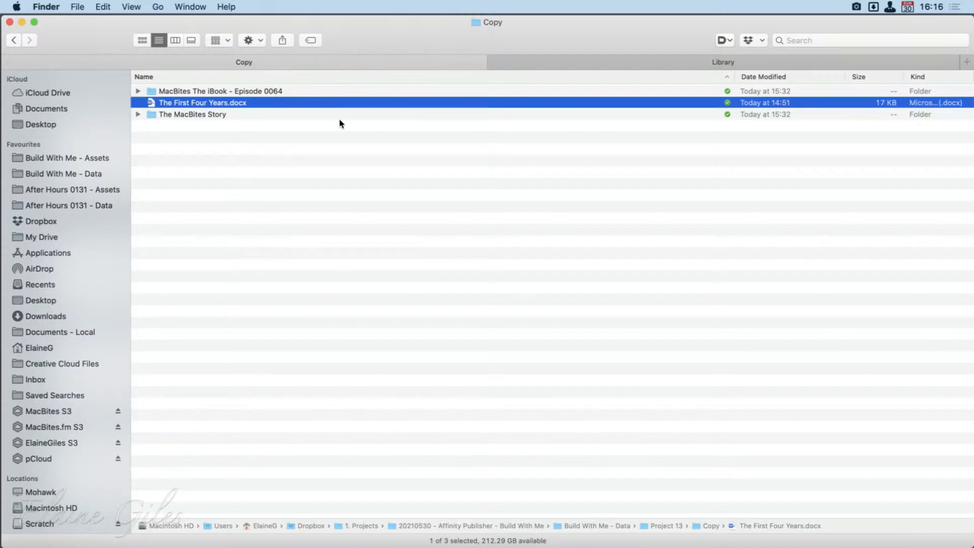
key("space")
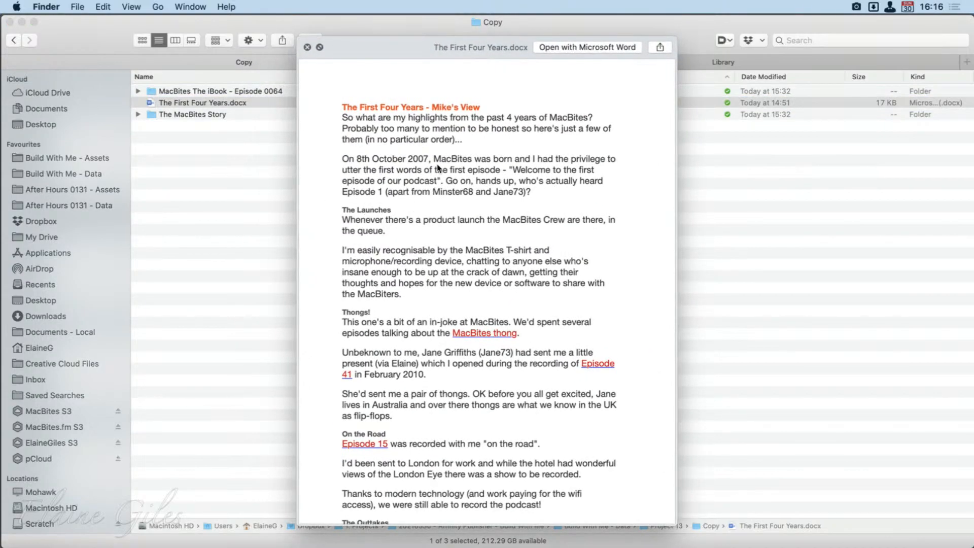
scroll(513, 438, "down", 3)
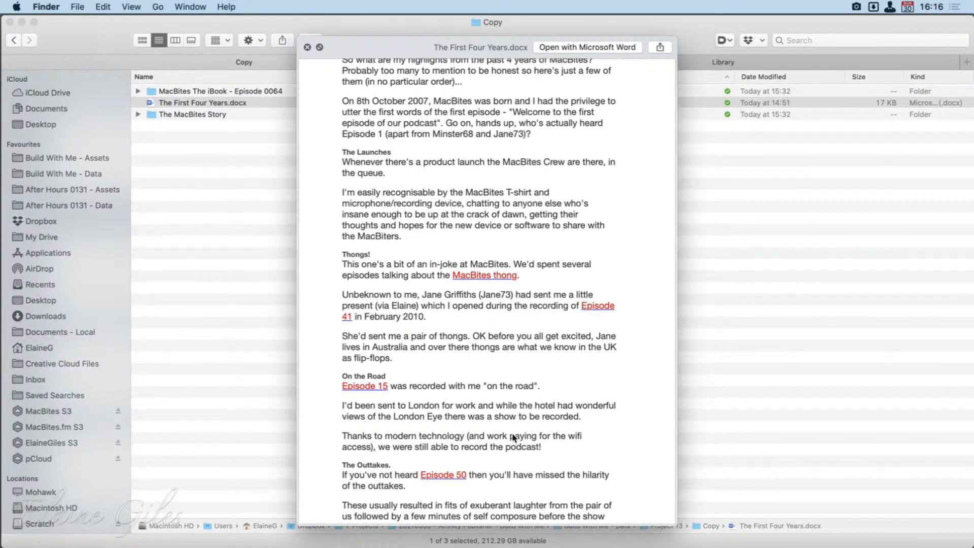
scroll(513, 437, "down", 1)
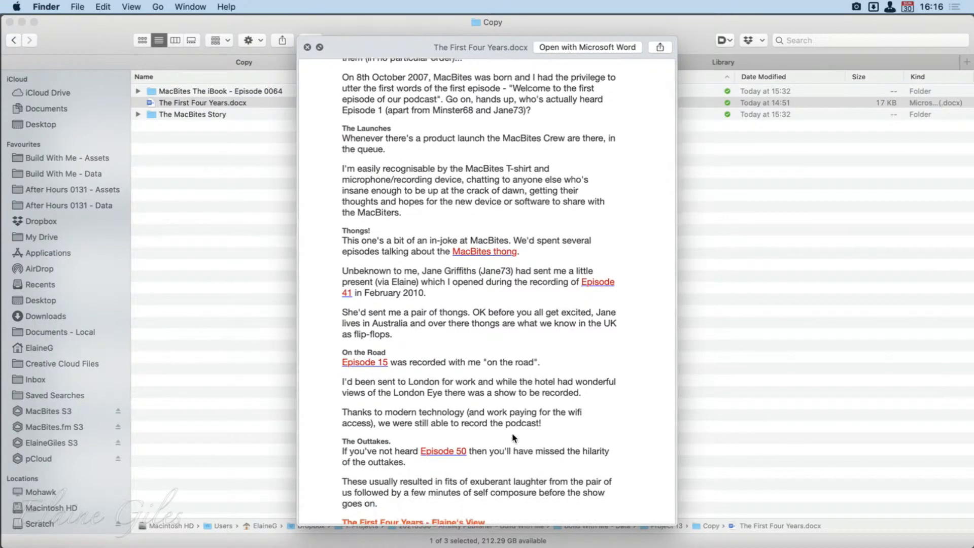
scroll(513, 436, "up", 3)
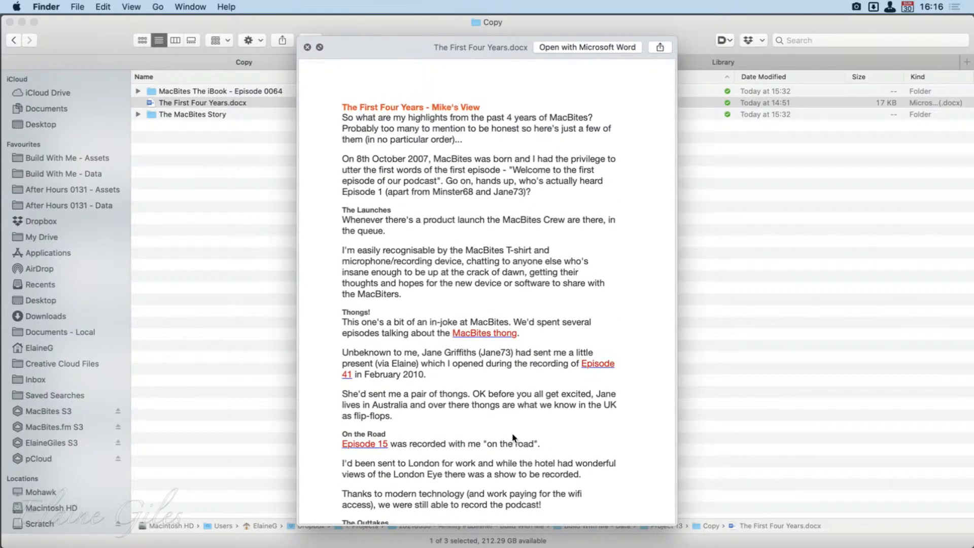
key("space")
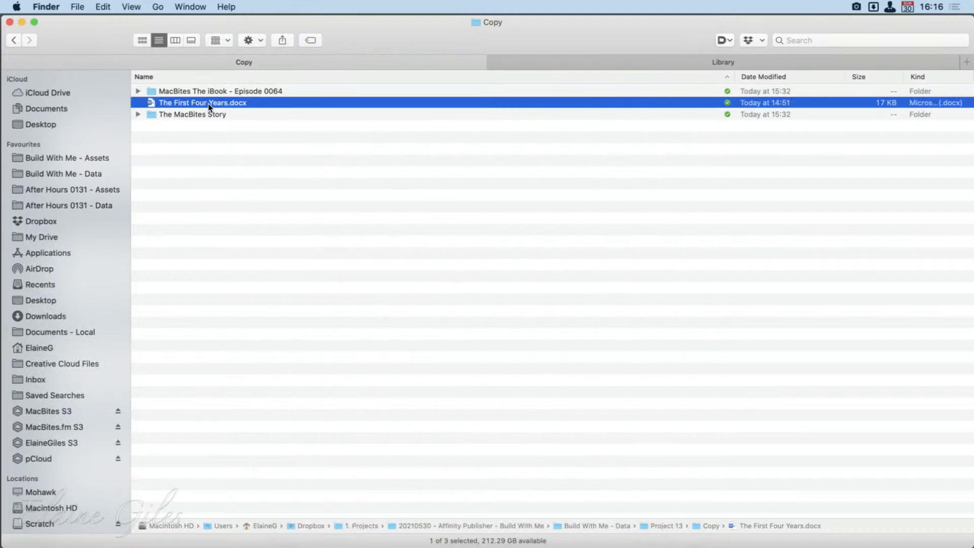
Step: Open The First Four Years.docx in Microsoft Word and examine the recommended styles in the Styles pane
double_click(208, 104)
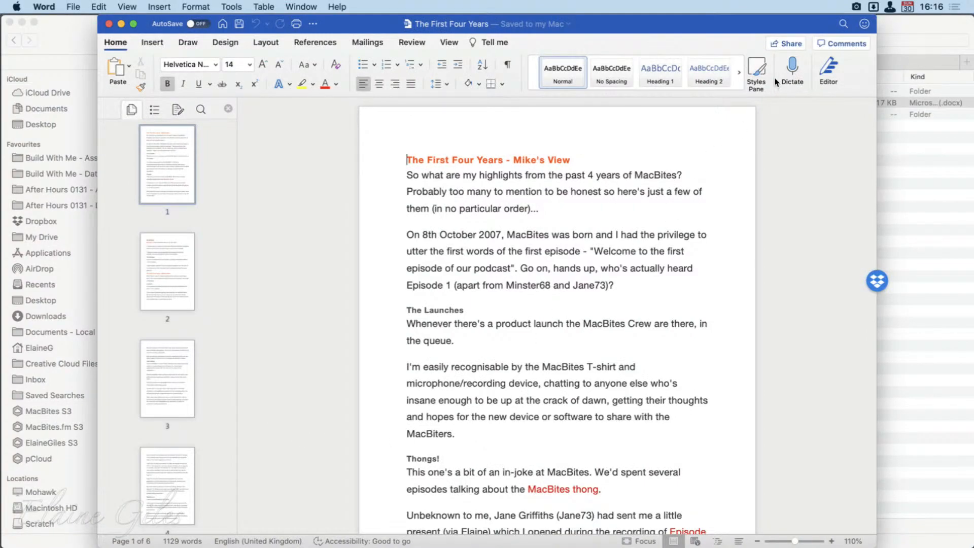
left_click(756, 73)
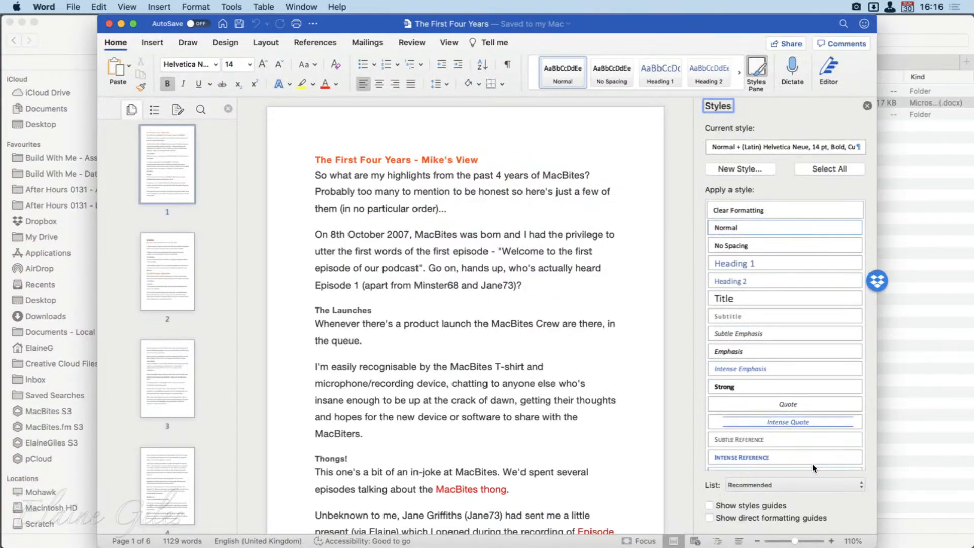
scroll(814, 458, "down", 2)
scroll(823, 456, "up", 2)
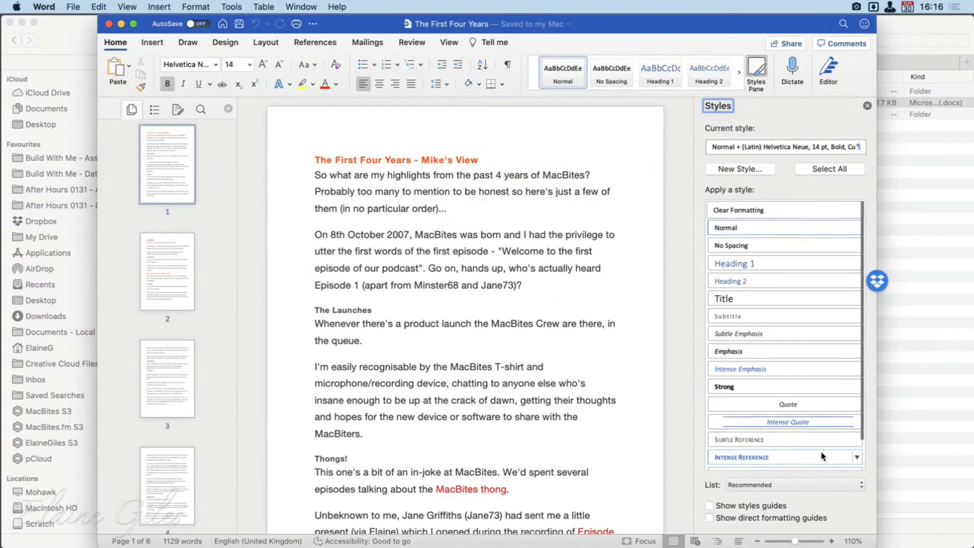
scroll(822, 456, "down", 2)
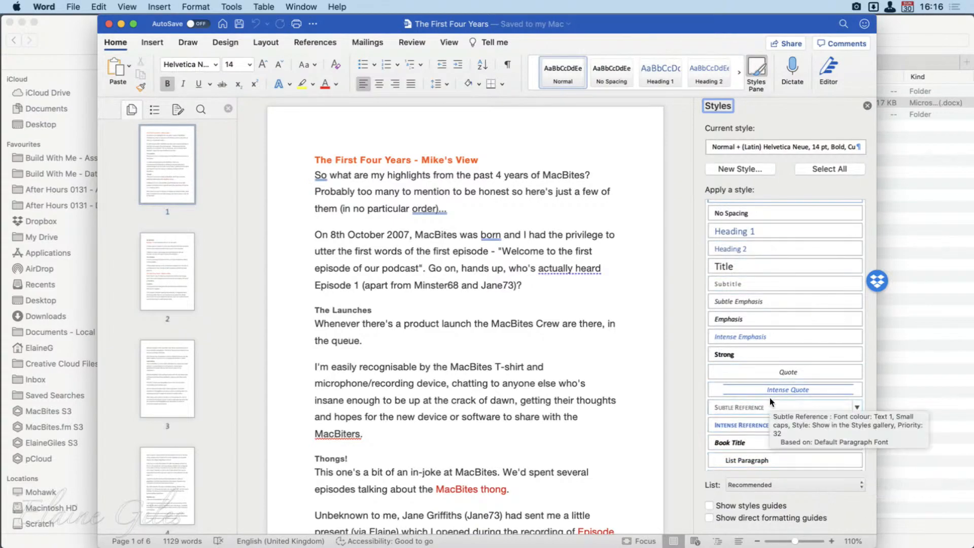
Step: Check the current style of the document's first heading and of the subheading The Launches, enlarging the window
left_click(328, 160)
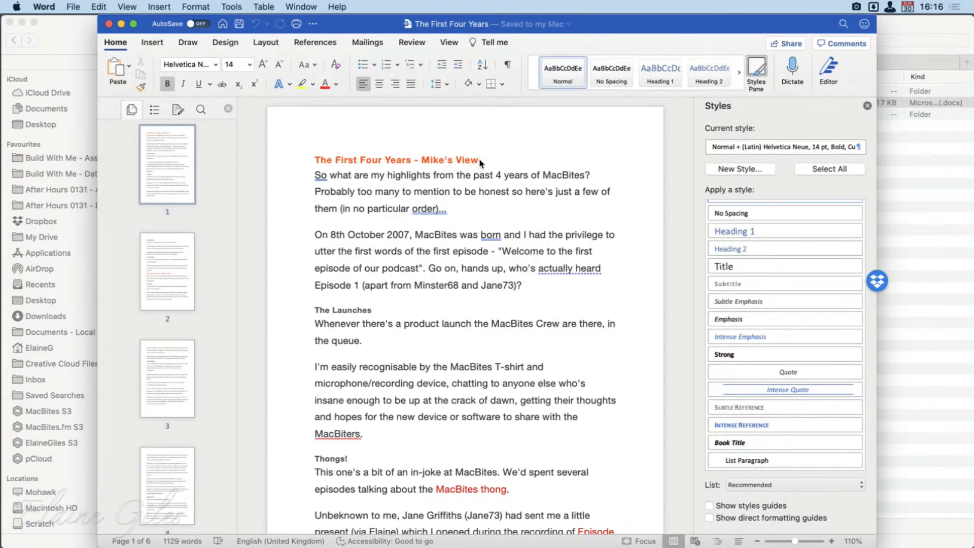
left_click_drag(480, 161, 314, 161)
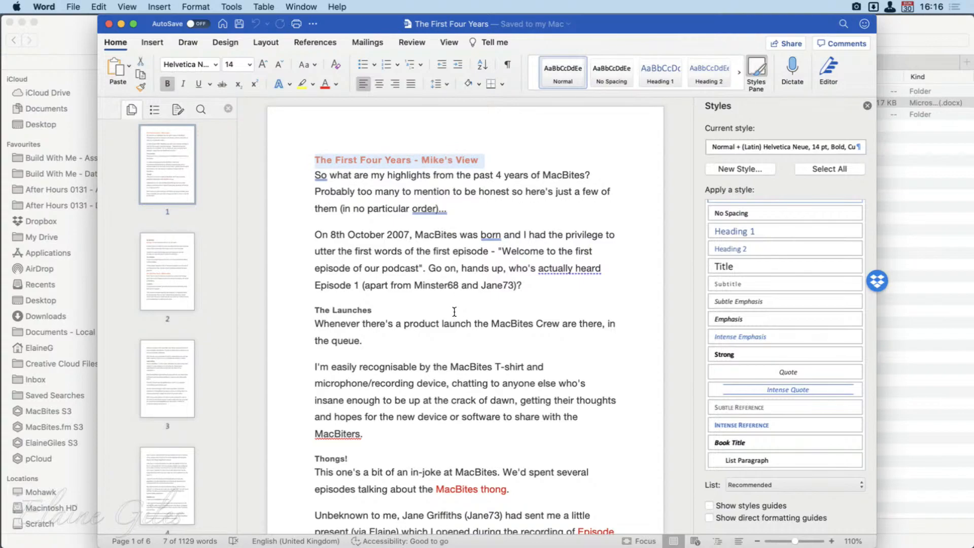
key("ctrl+alt+Return")
left_click(454, 311)
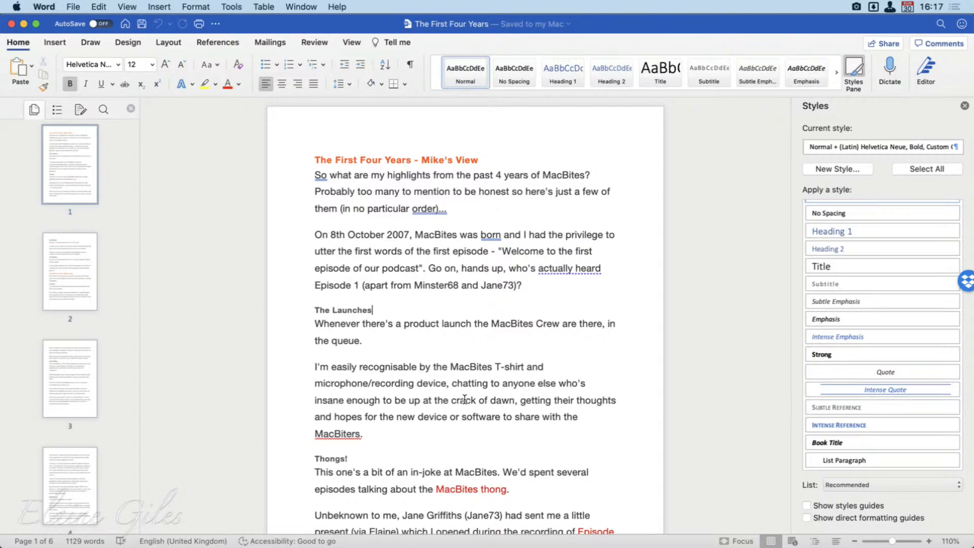
Step: Switch to Affinity Publisher and delete all placeholder text from the two-column frame below Chapter One
left_click(201, 274)
key("super+Tab")
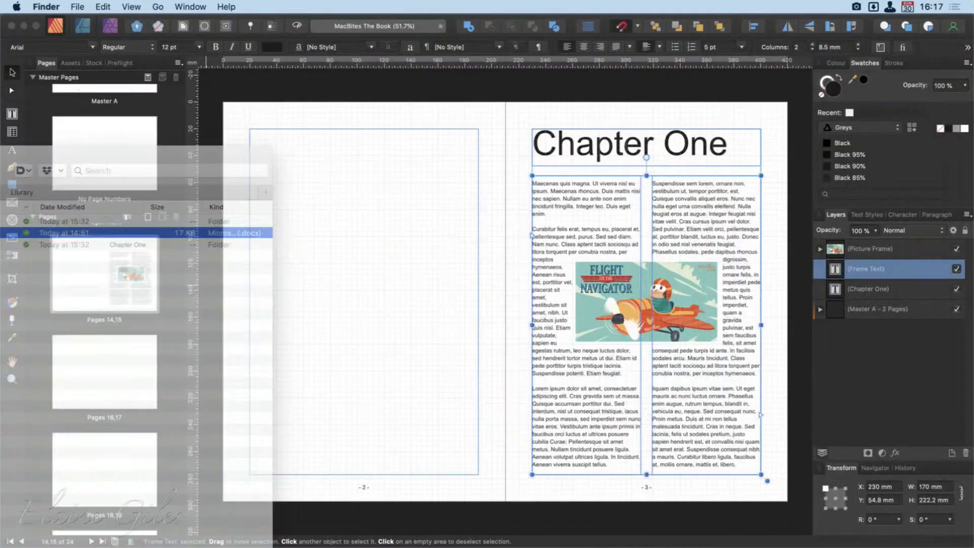
left_click(604, 424)
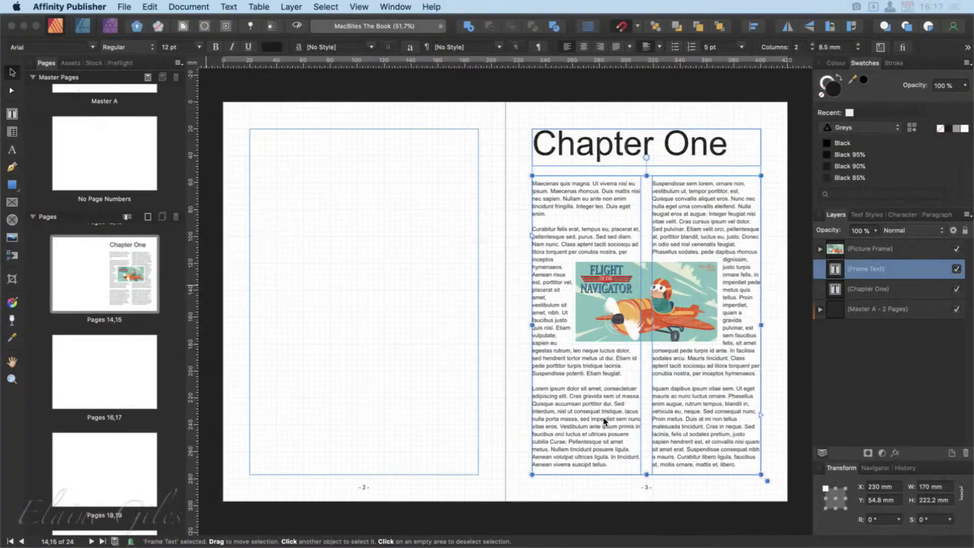
double_click(600, 417)
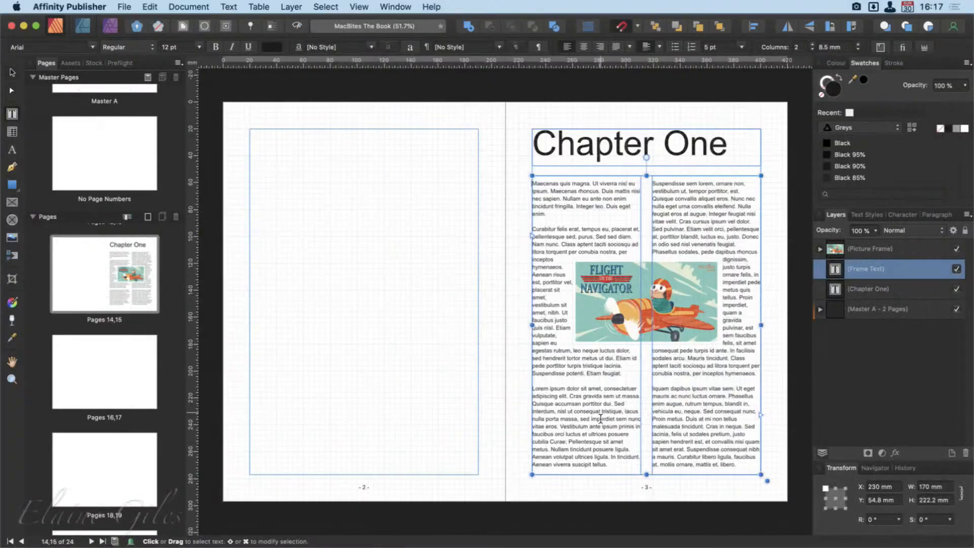
key("super+a")
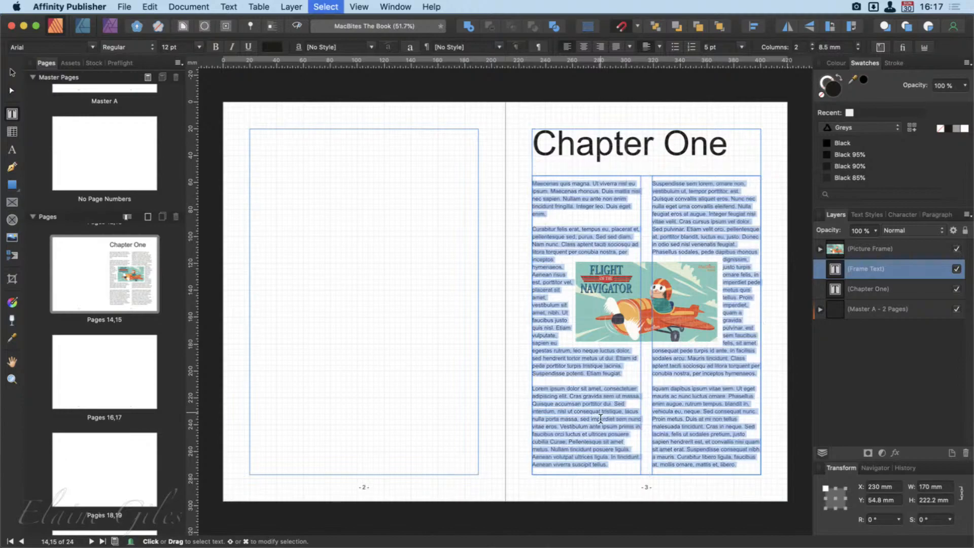
key("BackSpace")
key("Escape")
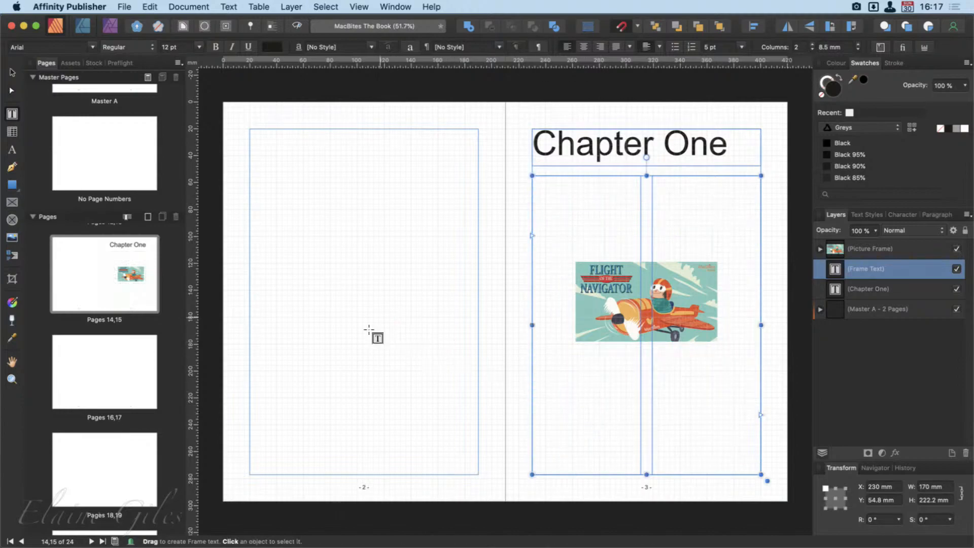
Step: Place The First Four Years.docx into the emptied two-column text frame
left_click(124, 6)
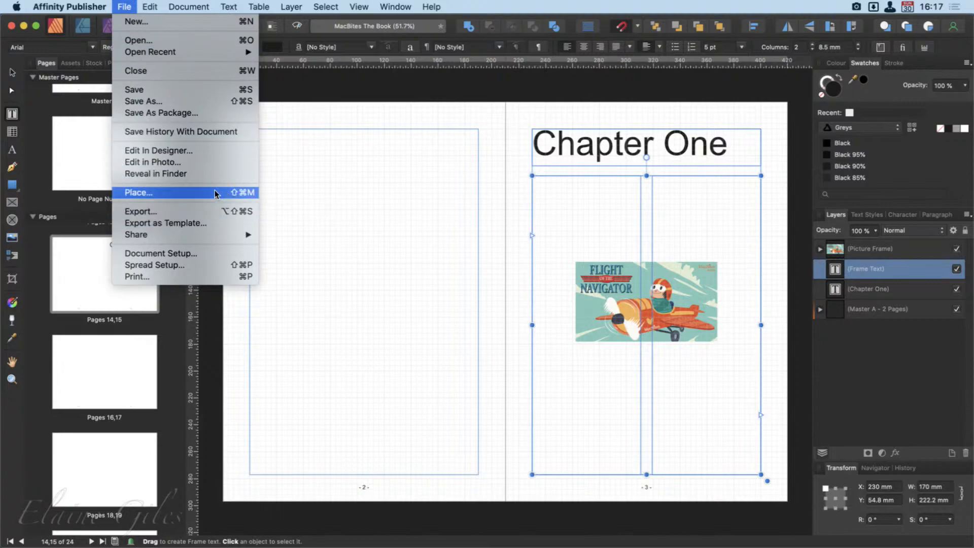
left_click(249, 192)
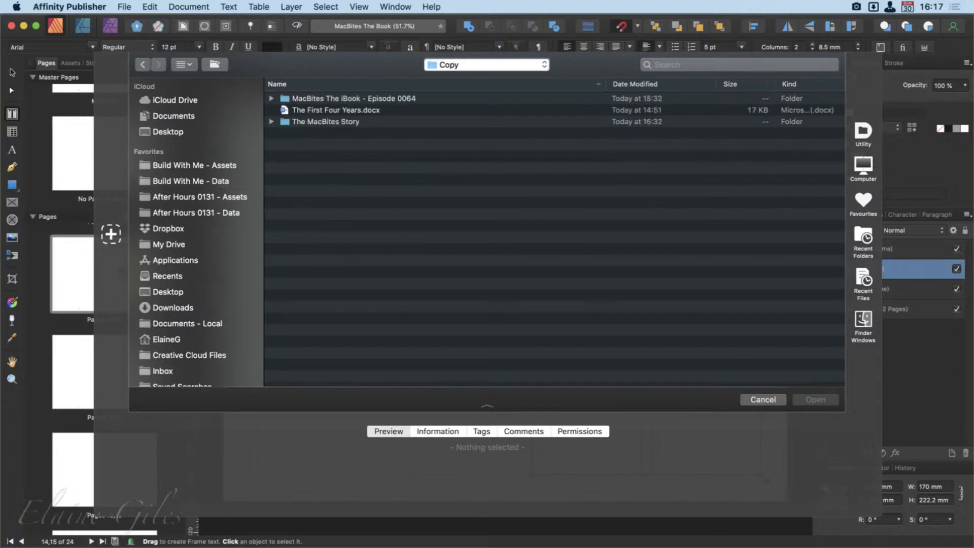
left_click(360, 112)
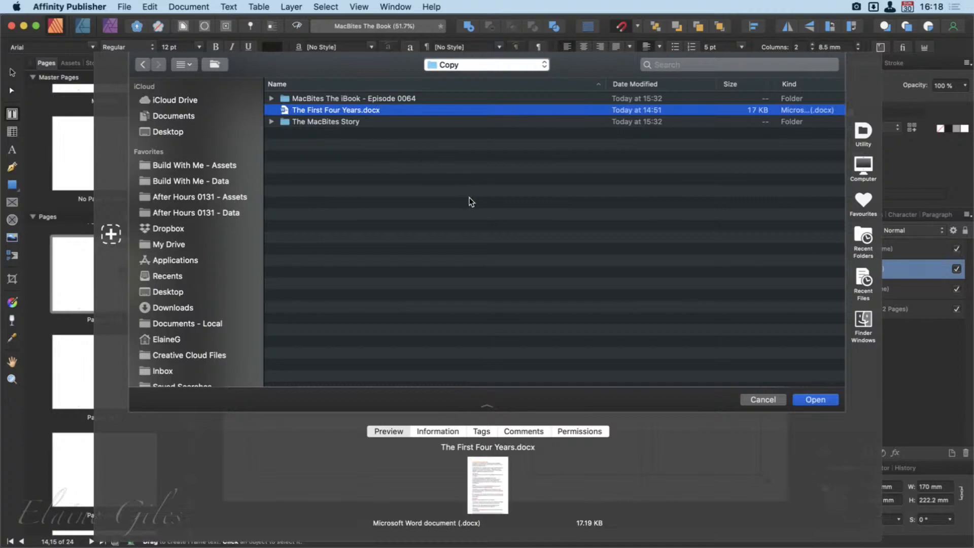
left_click(815, 401)
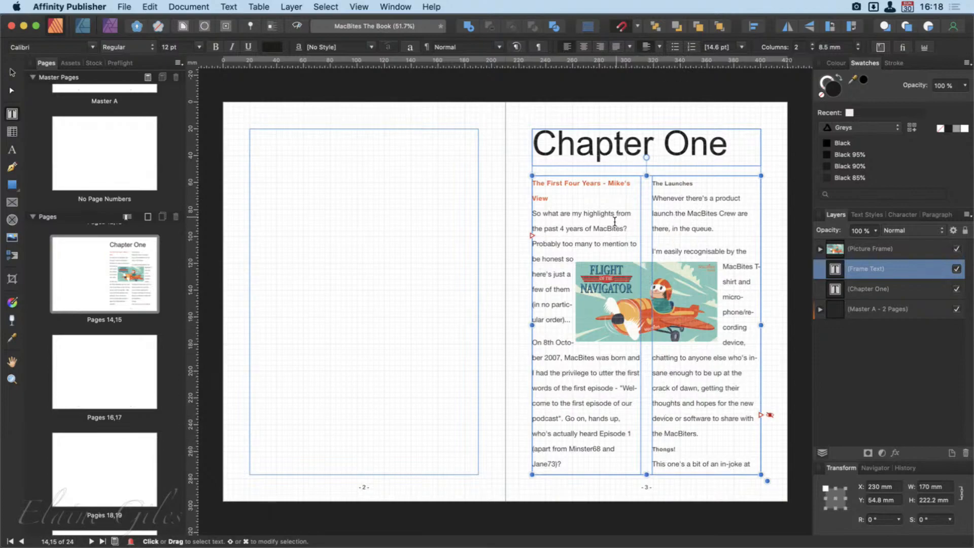
Step: Create a paragraph style from the placed text's first heading, naming it "Heading 1 - Inline" and basing it on Base
left_click_drag(548, 199, 532, 183)
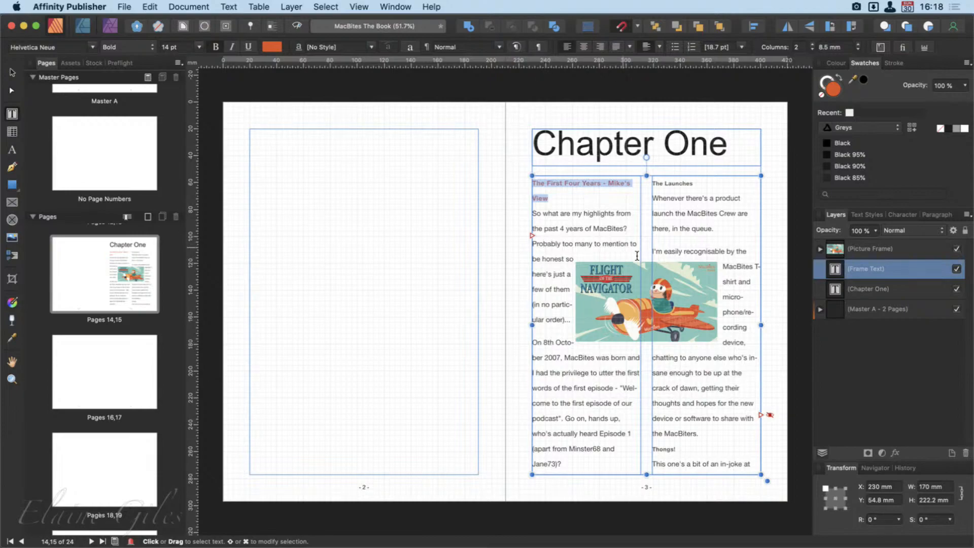
left_click(868, 214)
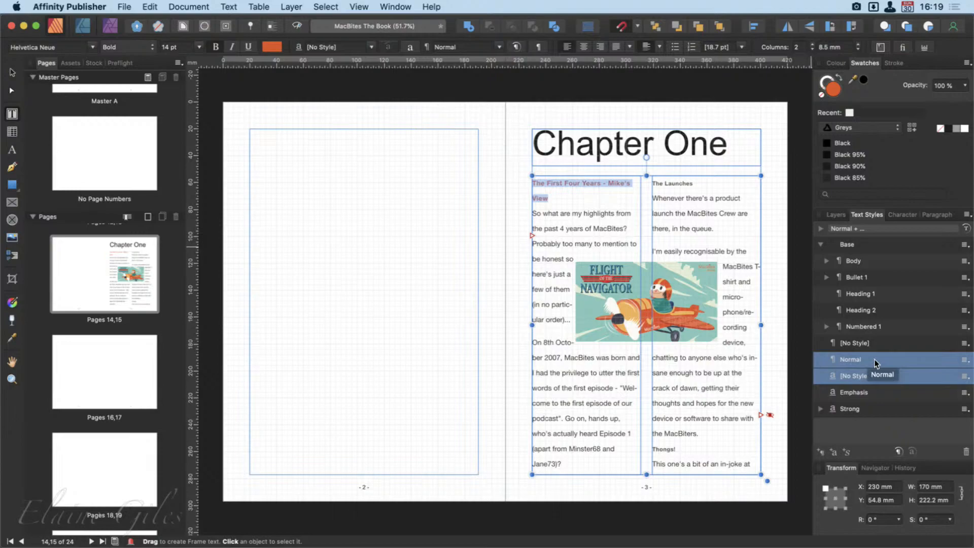
left_click(827, 260)
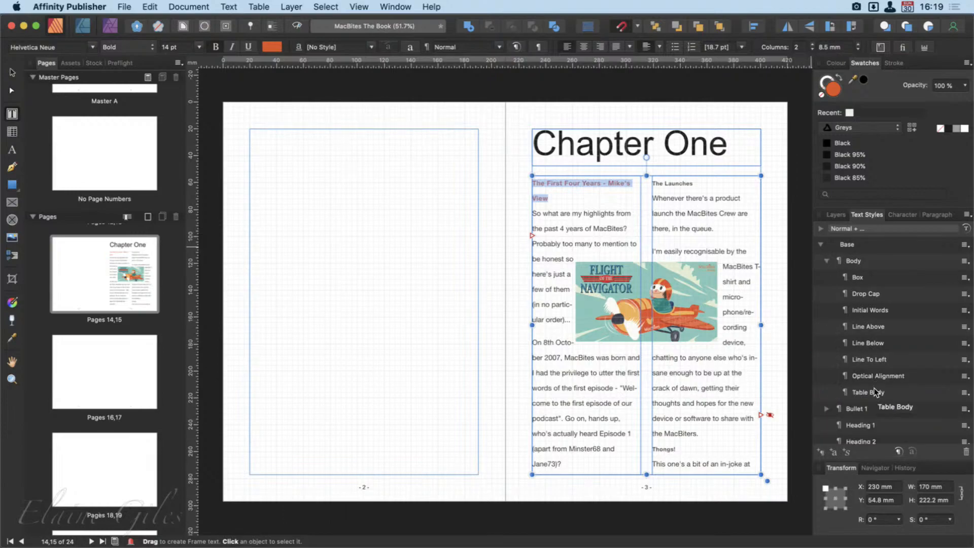
left_click(821, 450)
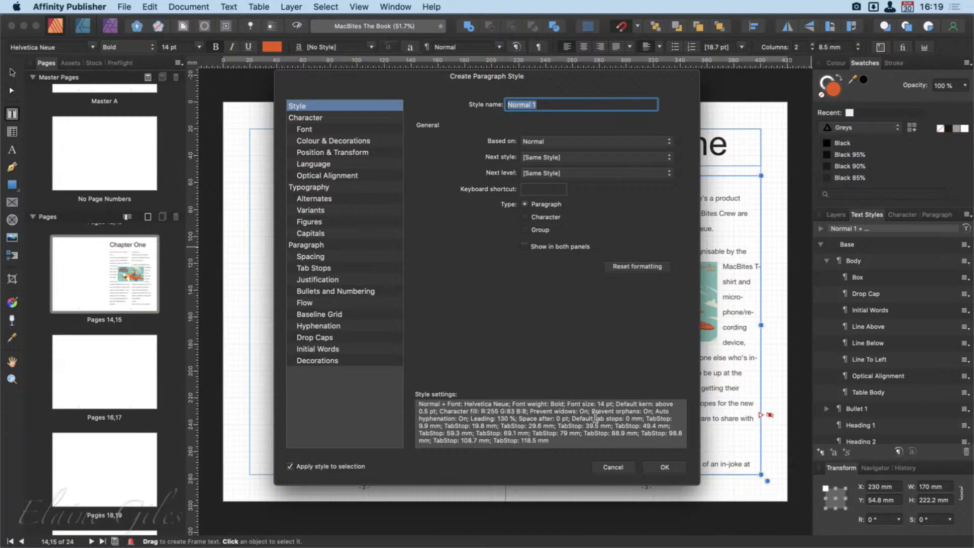
type("Heading 1 - Inline")
left_click(535, 142)
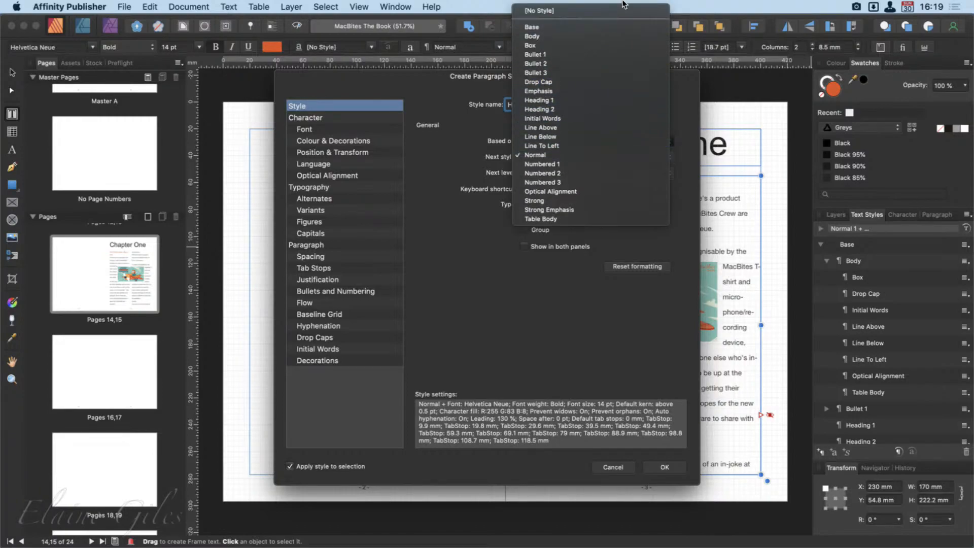
left_click(602, 25)
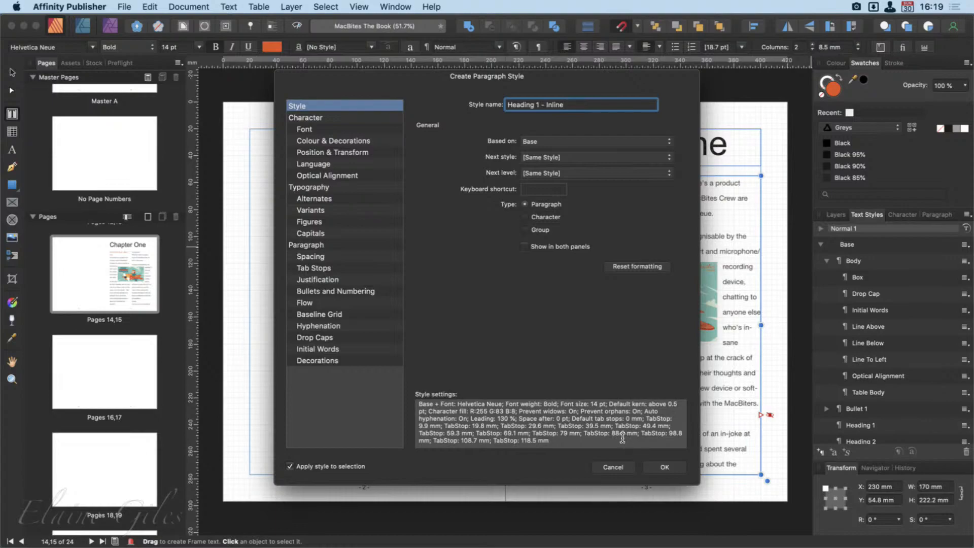
Step: Review the new style's colour settings and set its font family to [No change]
left_click(344, 141)
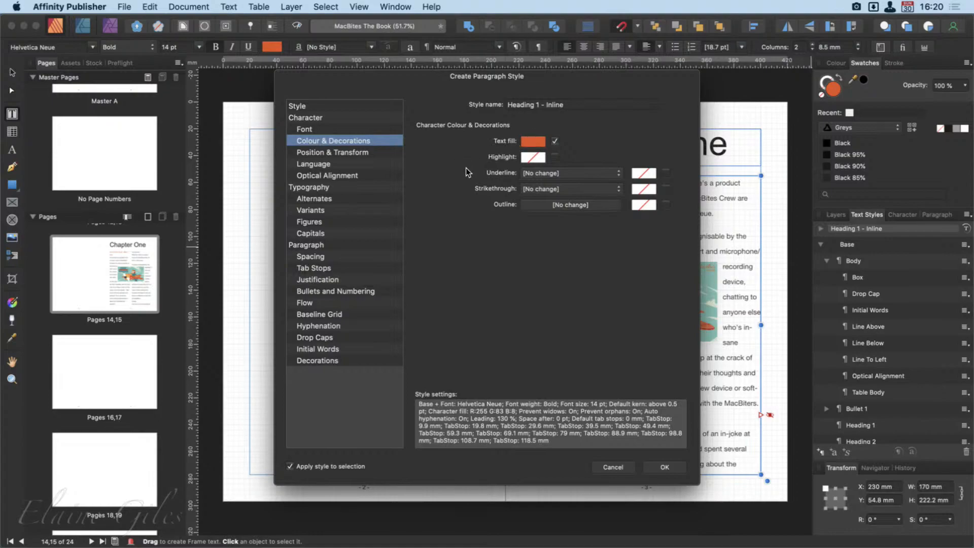
left_click(353, 131)
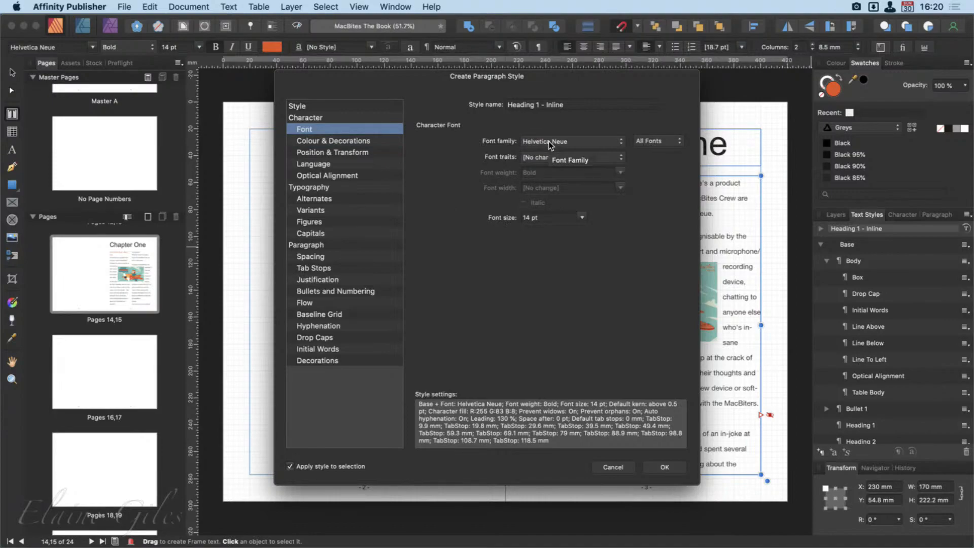
left_click(616, 144)
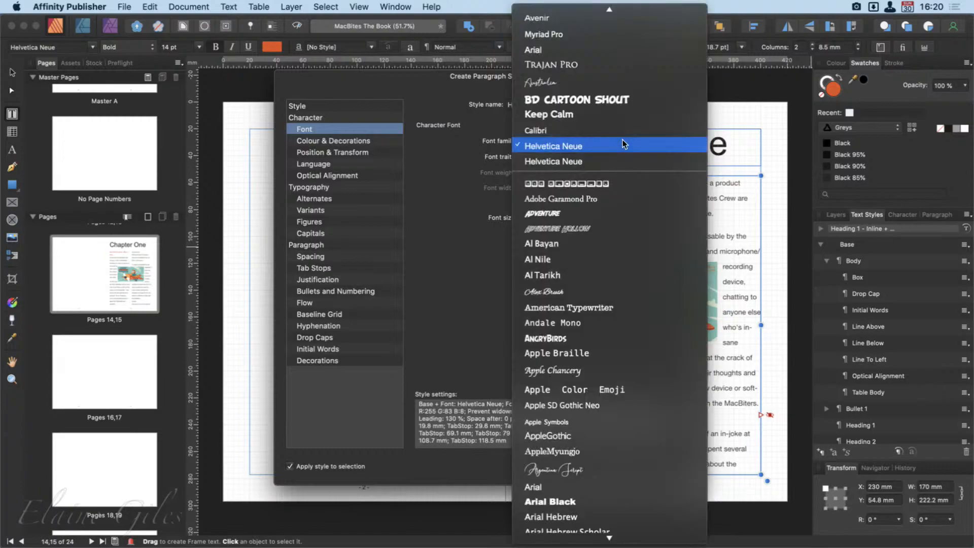
left_click(547, 12)
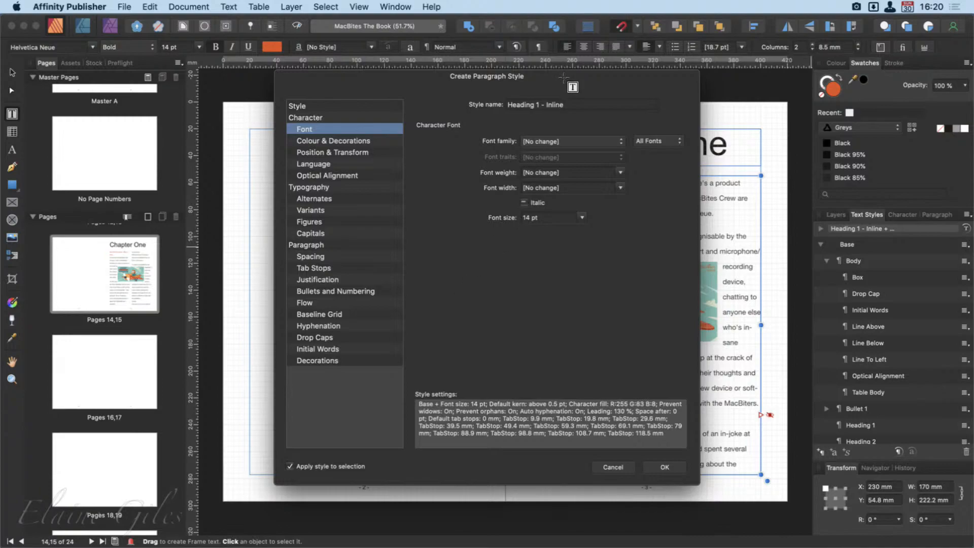
Step: Set the "Heading 1 - Inline" style's font weight to Bold and create the style with the 14 pt size
left_click_drag(561, 75, 345, 101)
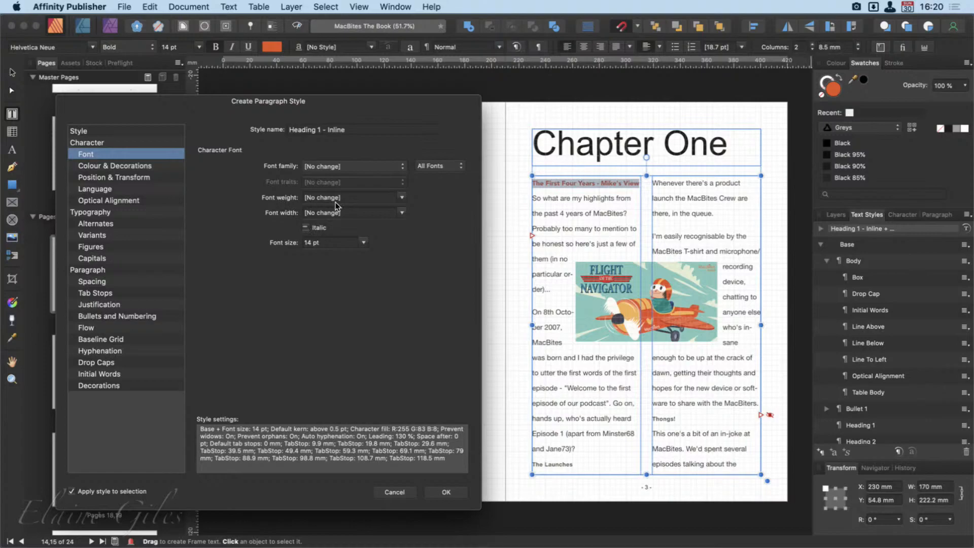
left_click(402, 198)
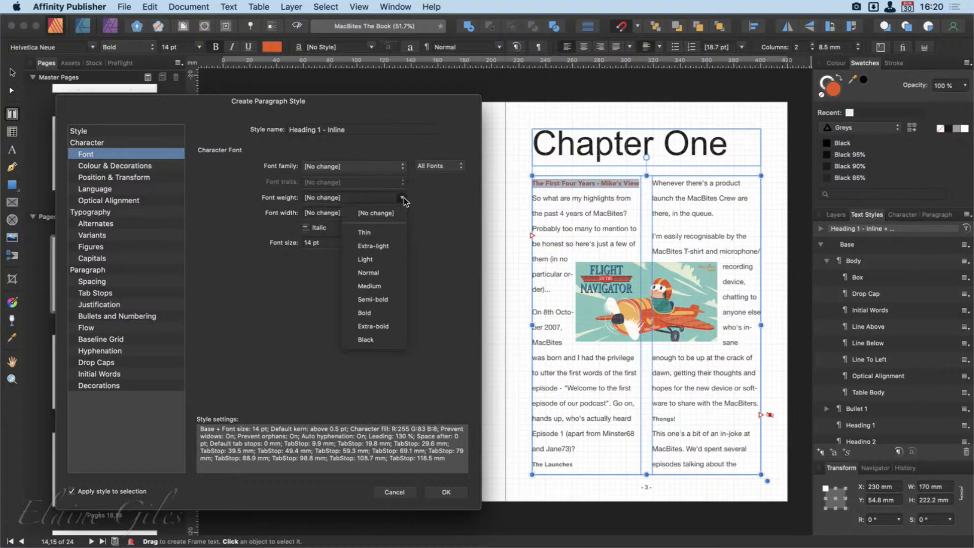
left_click(389, 317)
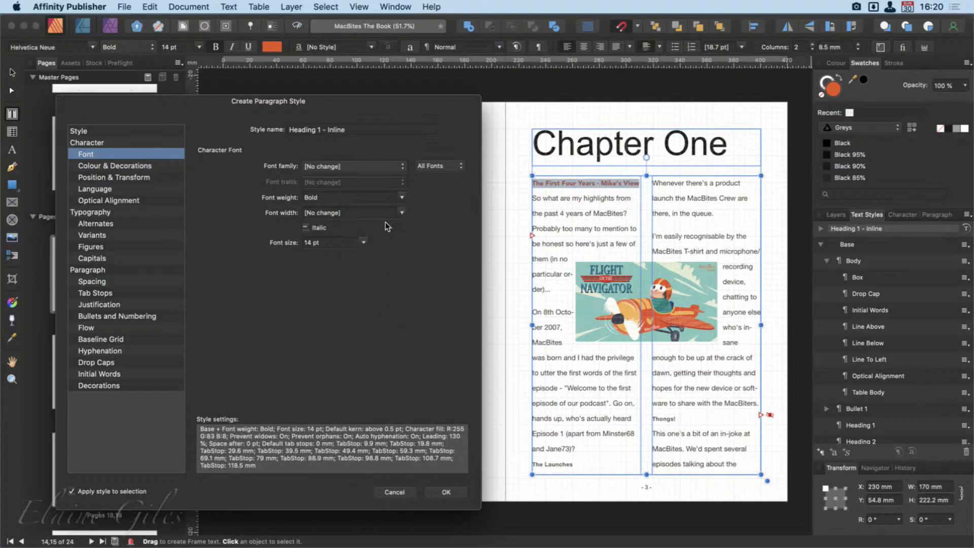
left_click(398, 199)
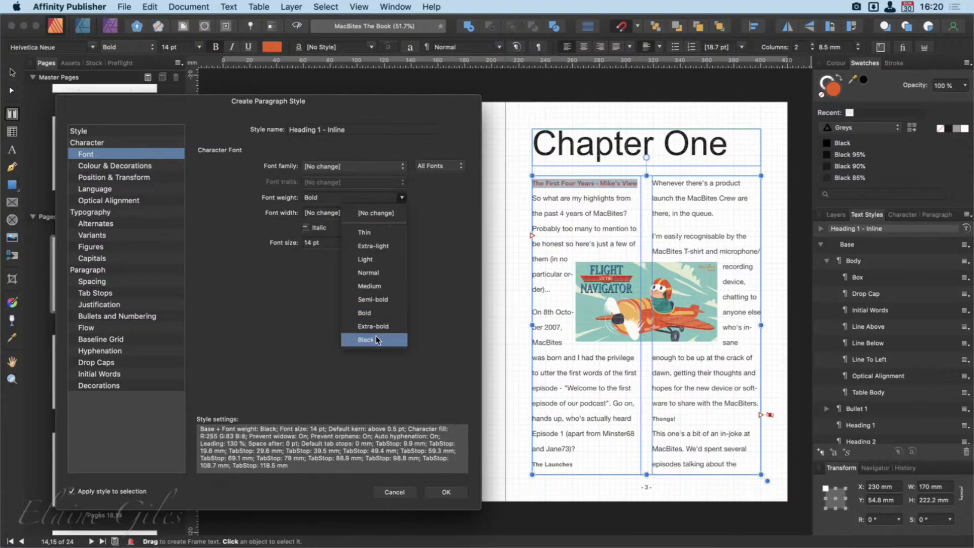
left_click(437, 278)
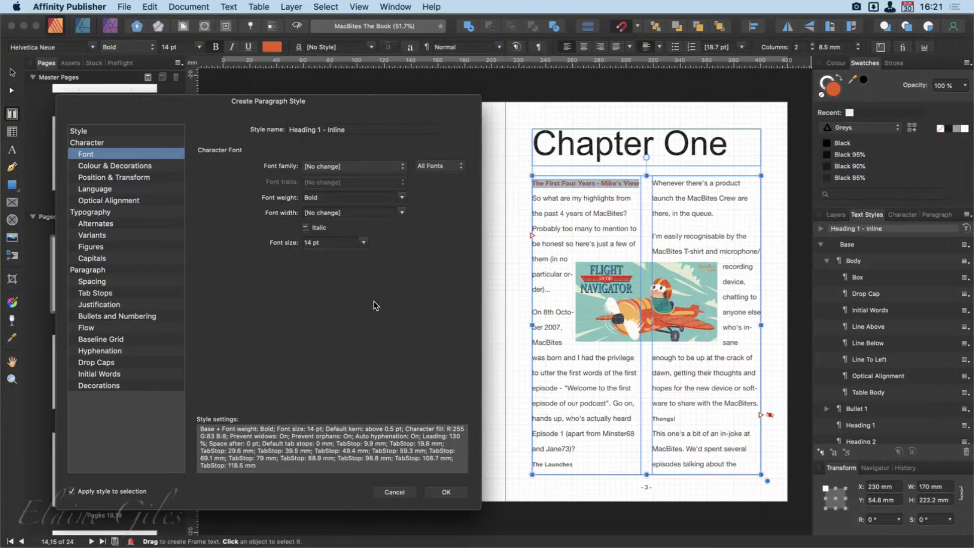
left_click(431, 491)
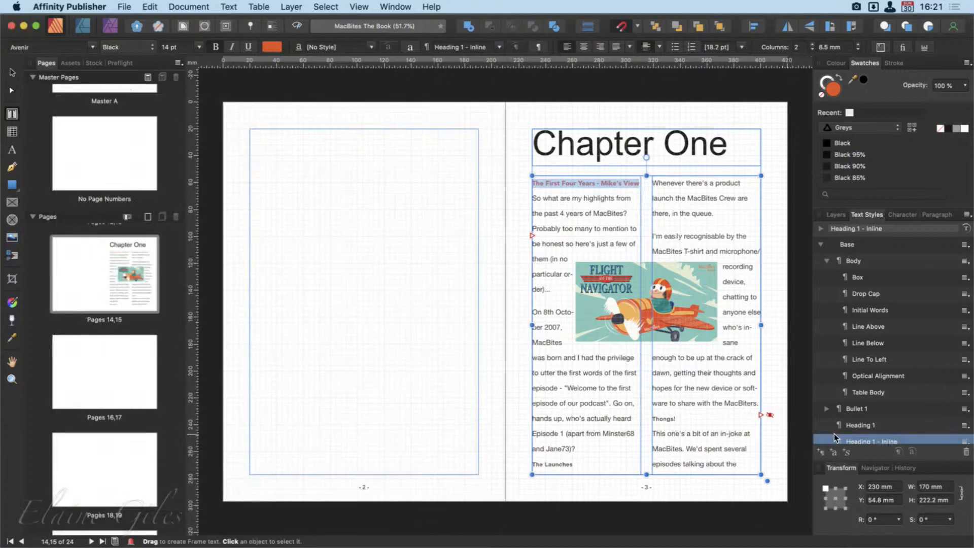
Step: Place the cursor in the first column's body text and delete the Normal paragraph style
scroll(876, 425, "down", 5)
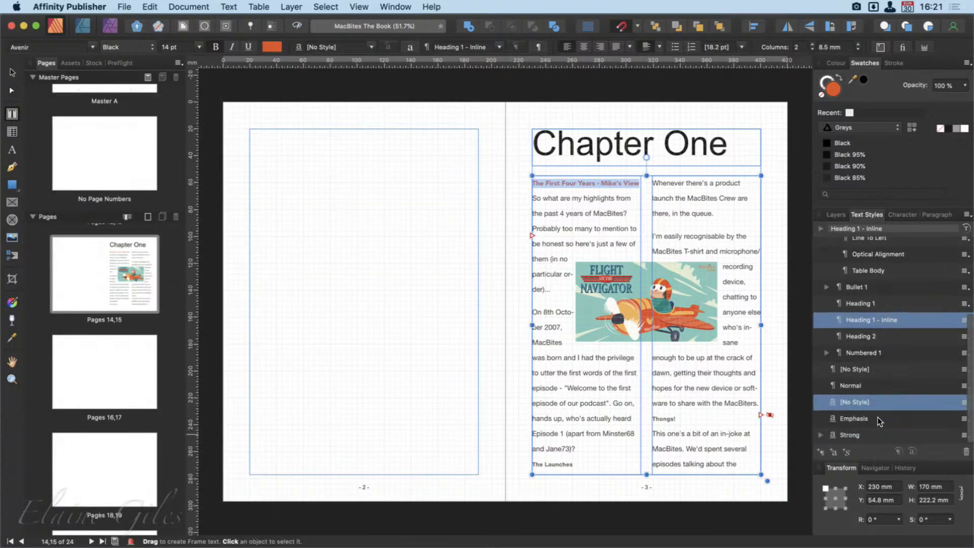
right_click(869, 385)
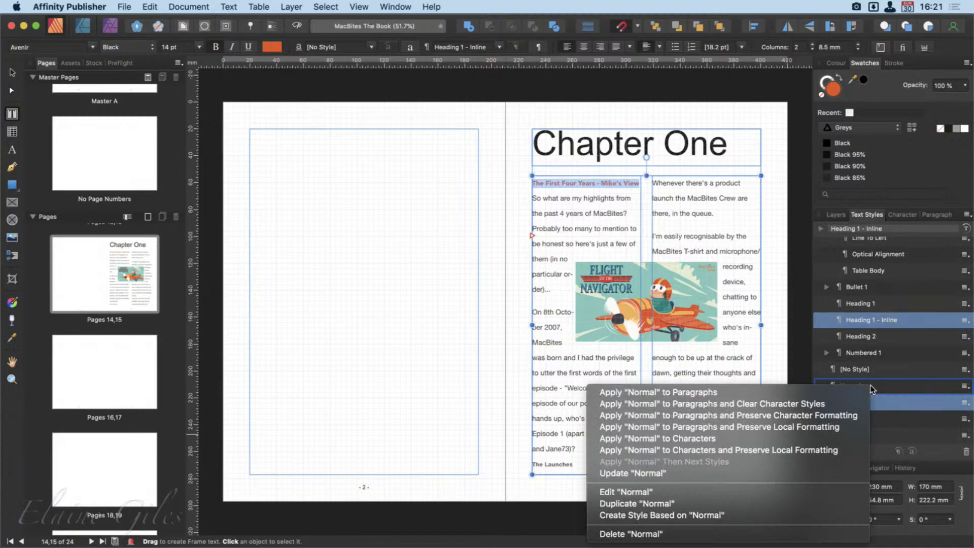
left_click(607, 355)
left_click(559, 210)
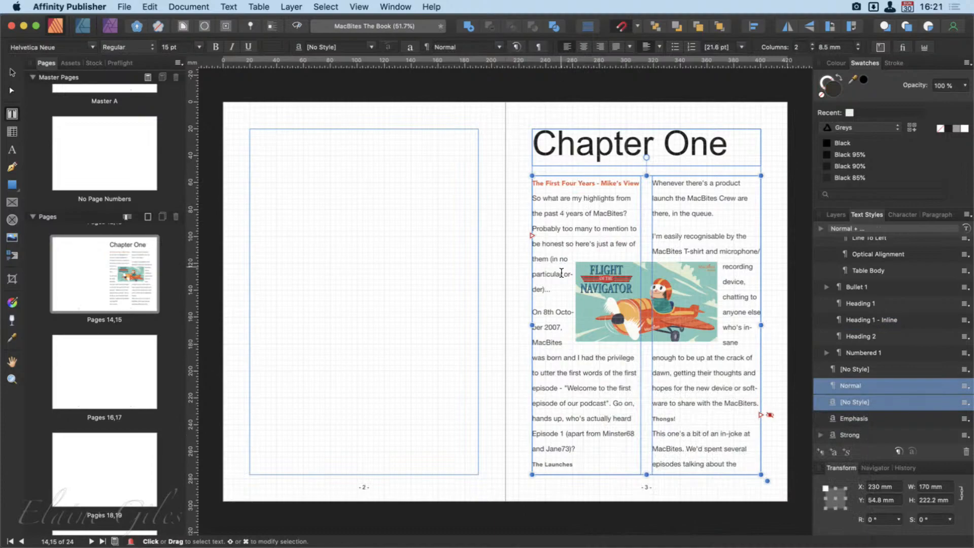
left_click(566, 388)
right_click(872, 386)
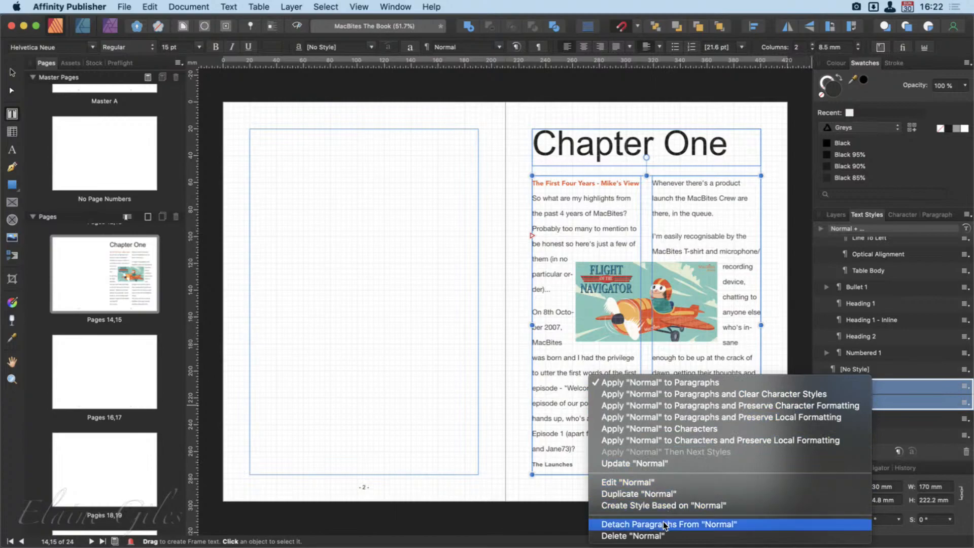
left_click(657, 537)
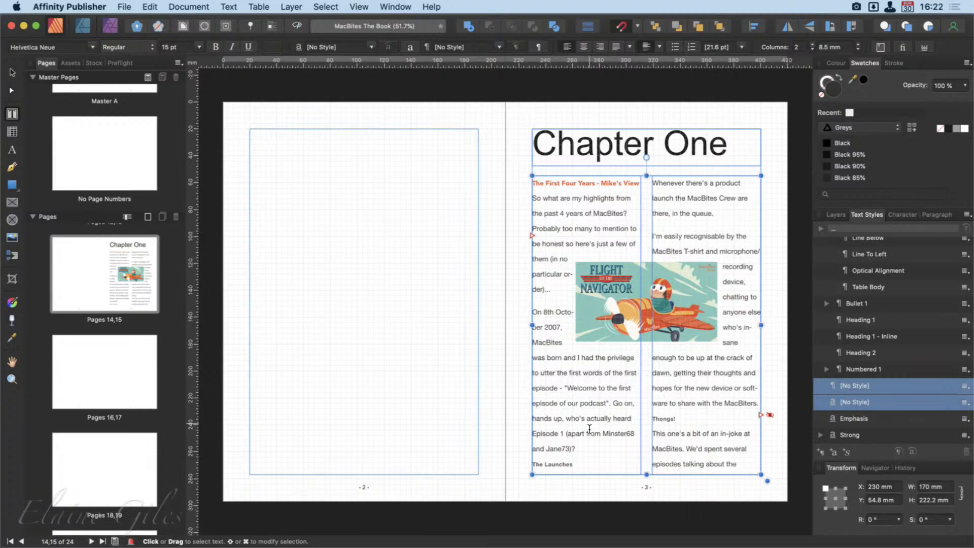
Step: Recolour the second column's paragraph starting "I'm easily recognisable" to #BC3434 directly, without using a style
left_click_drag(577, 449, 532, 203)
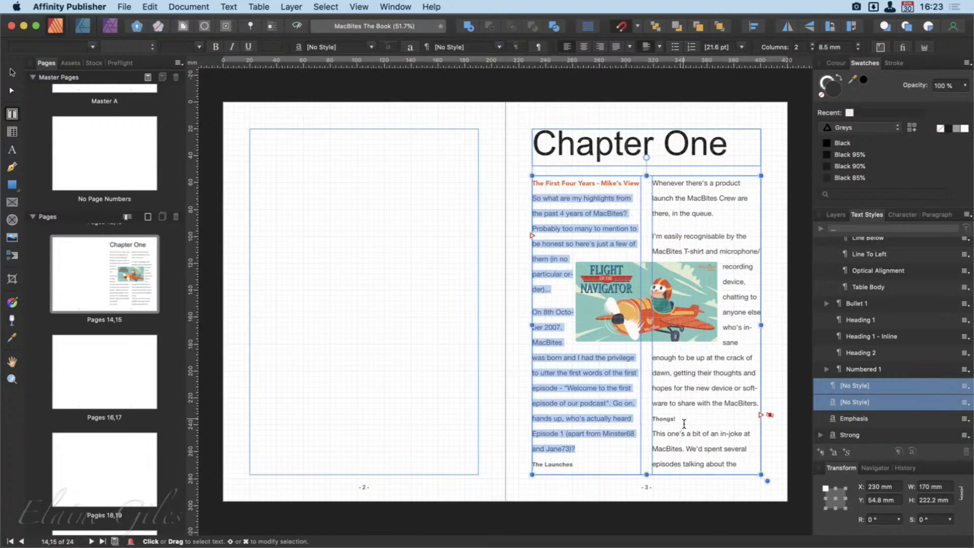
left_click_drag(759, 404, 694, 377)
triple_click(694, 378)
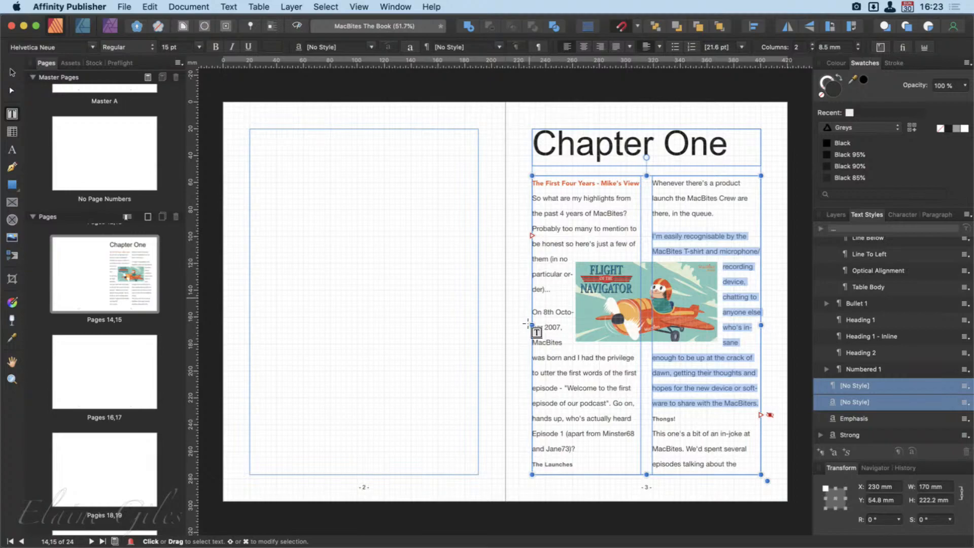
left_click(270, 46)
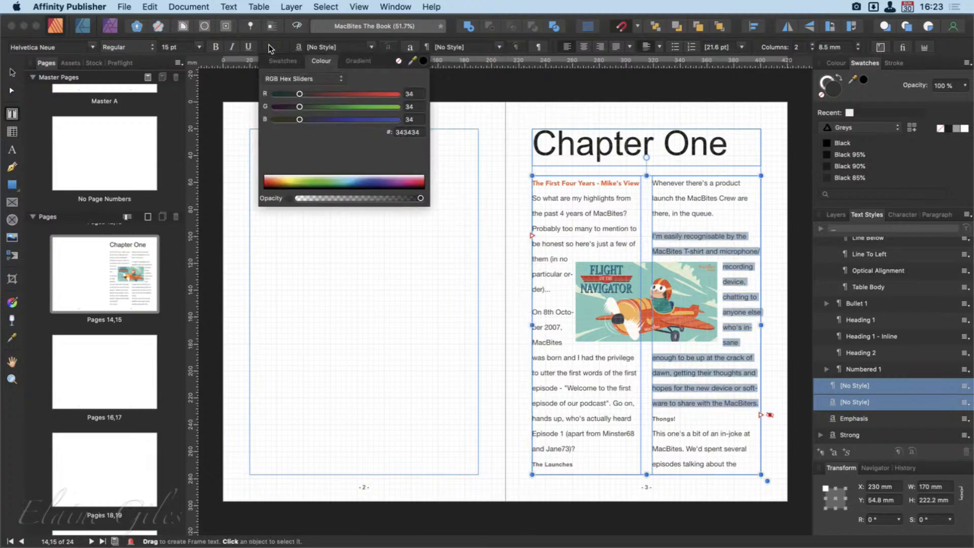
left_click_drag(331, 96, 365, 95)
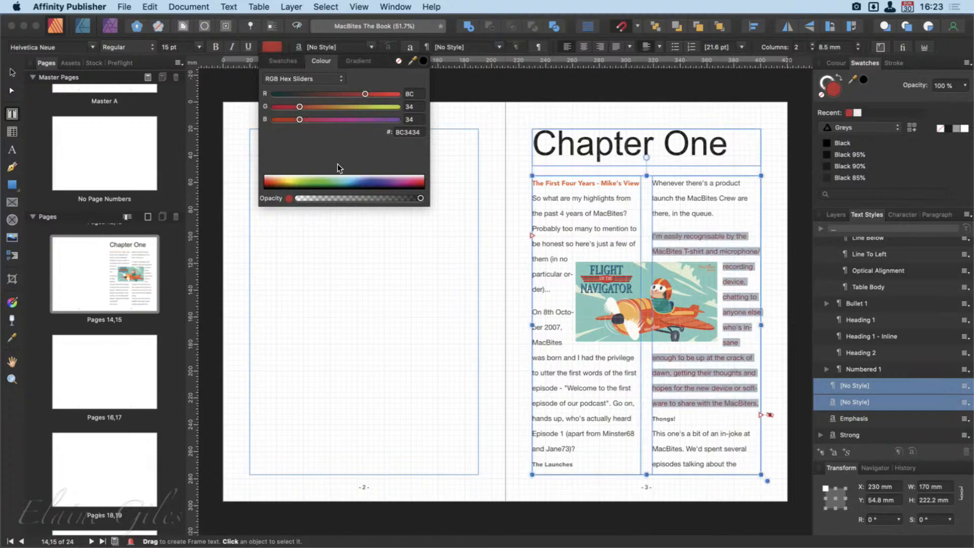
left_click(472, 105)
Step: Undo the paragraph recolouring and the deletion of the Normal style
key("super+z")
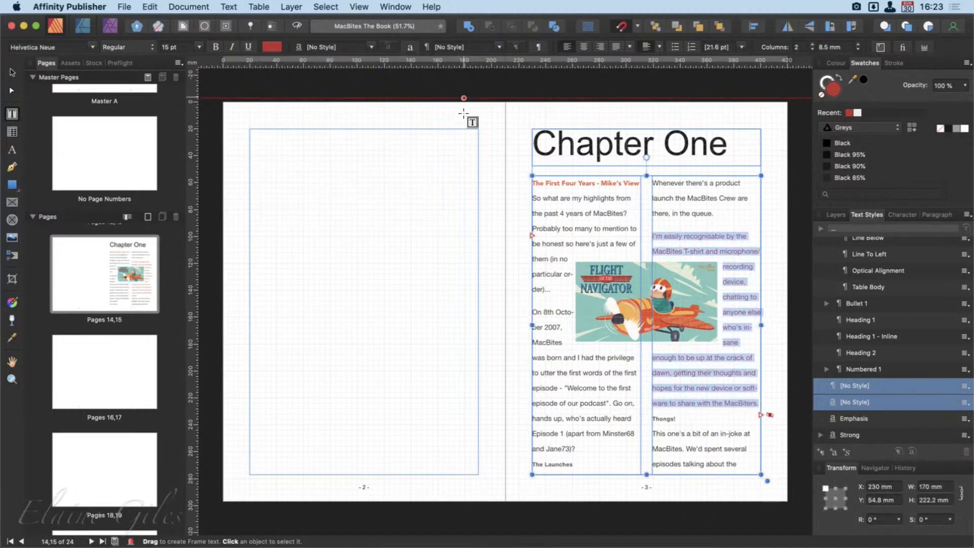
key("super+z")
key("super+z")
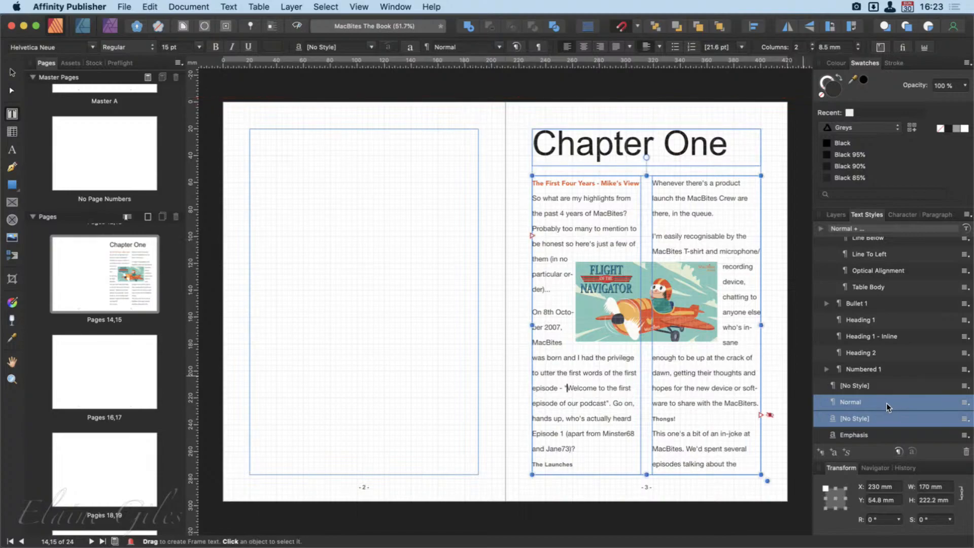
Step: Edit the Normal paragraph style so its text fill is the dark green #104A00
right_click(872, 405)
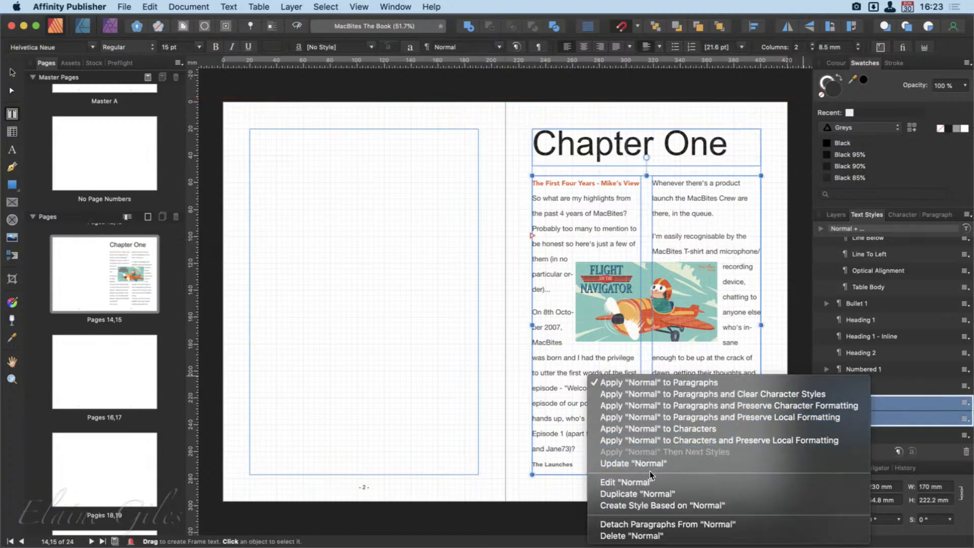
left_click(647, 483)
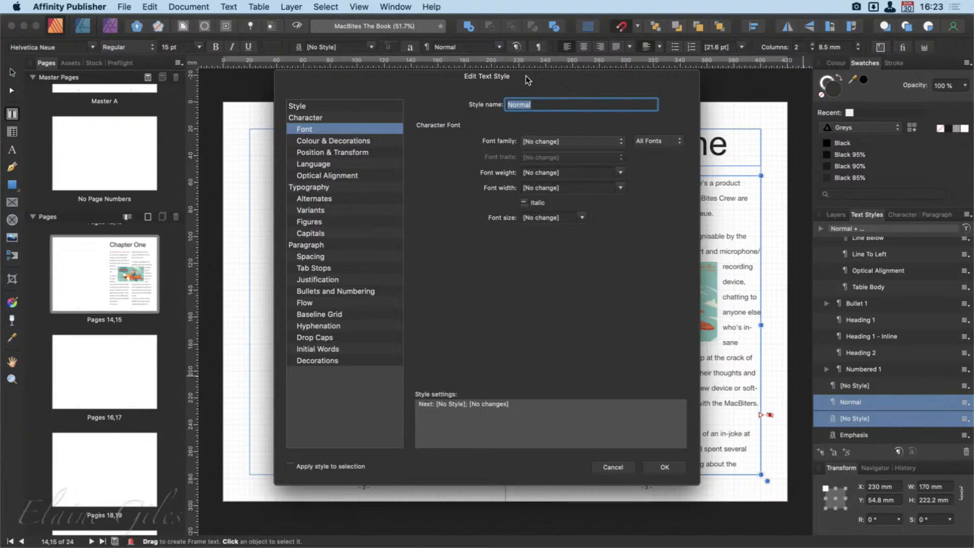
left_click_drag(550, 89, 330, 71)
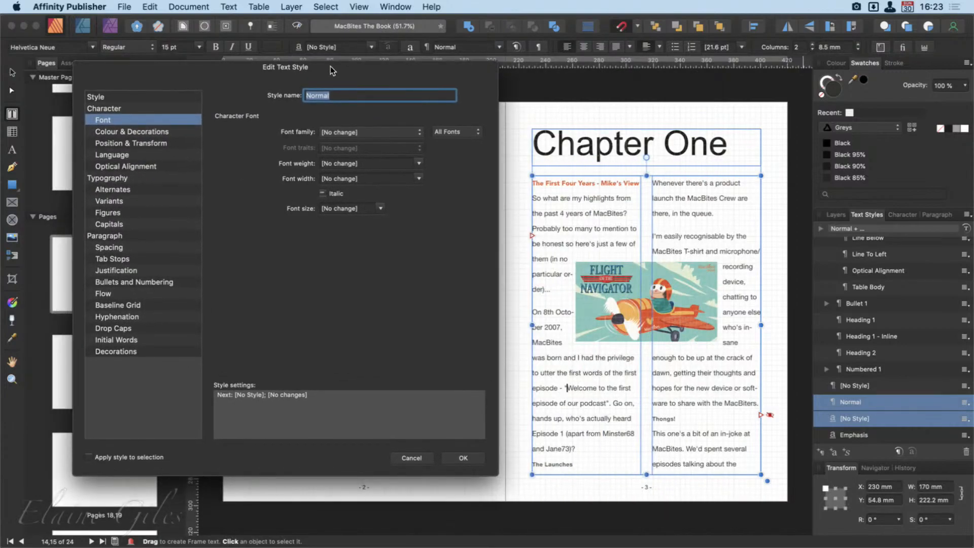
left_click(143, 132)
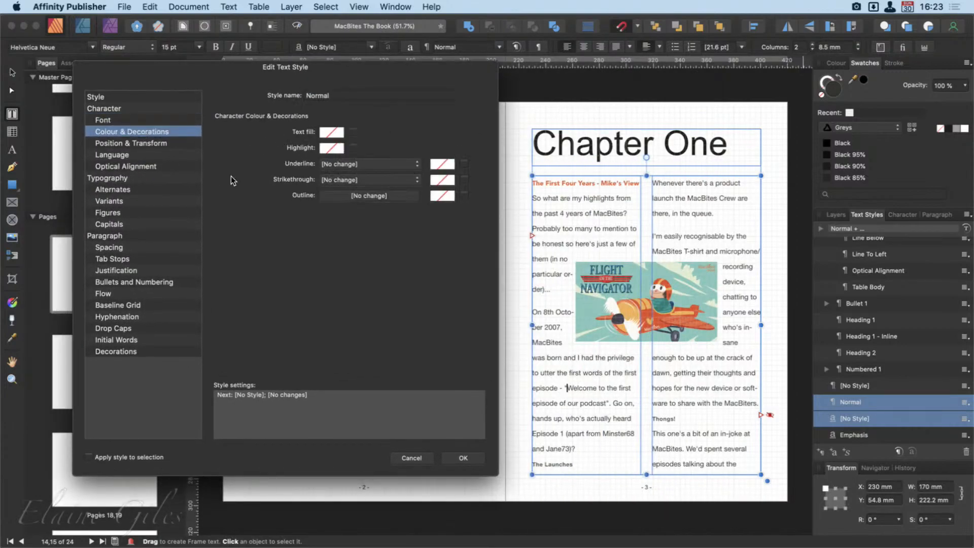
left_click(352, 132)
left_click(331, 133)
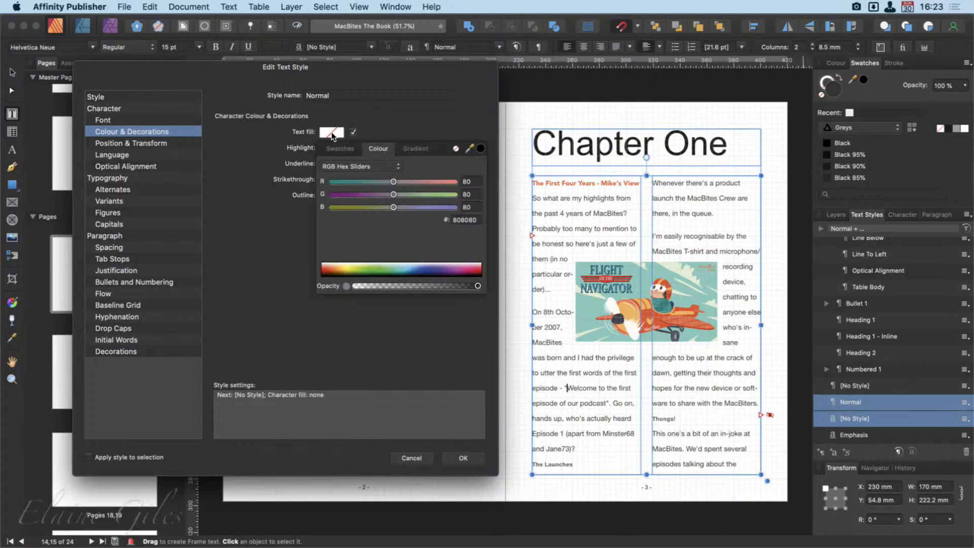
left_click_drag(393, 182, 339, 181)
left_click_drag(392, 195, 309, 212)
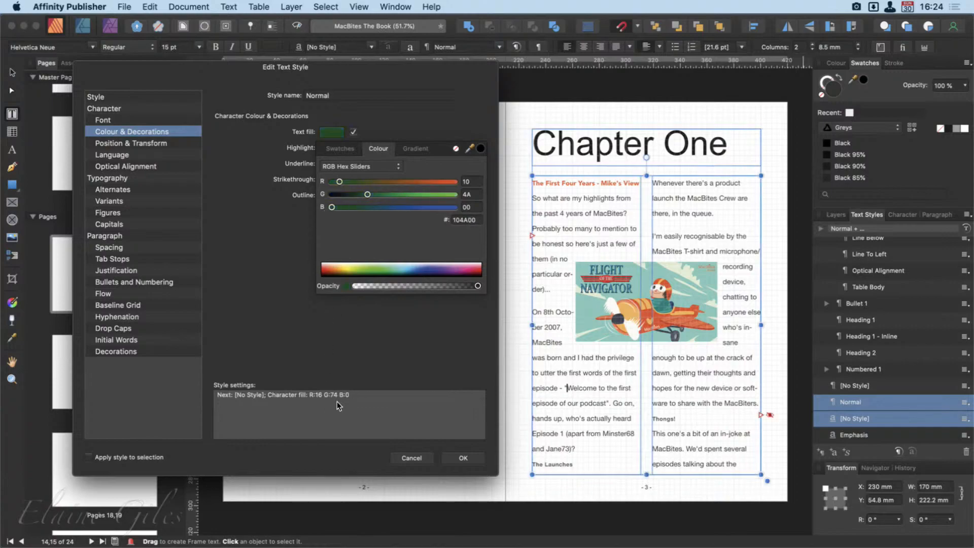
left_click(463, 459)
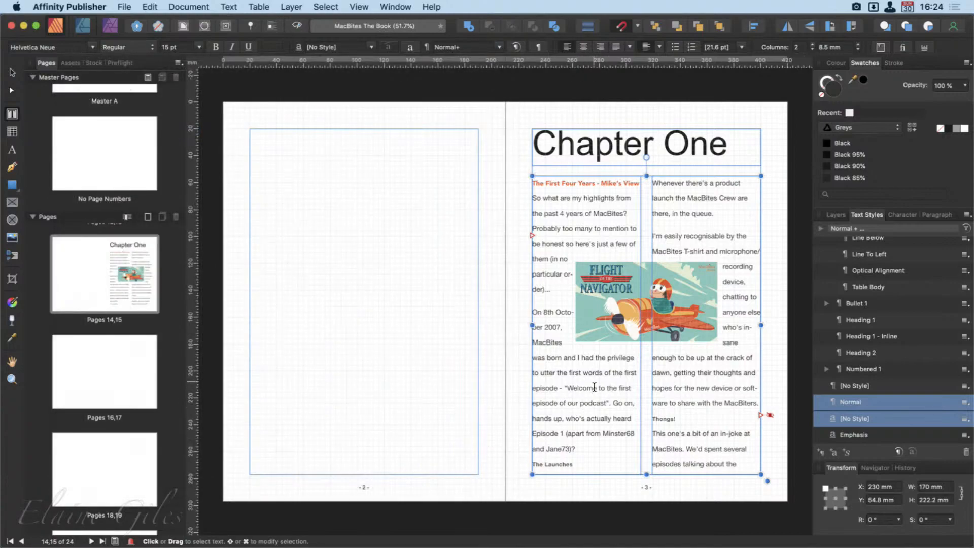
Step: Reapply the Normal style to the first column's body paragraphs and to the second column's paragraphs above "Thongs!", clearing their local colour
double_click(594, 387)
left_click_drag(575, 448, 533, 198)
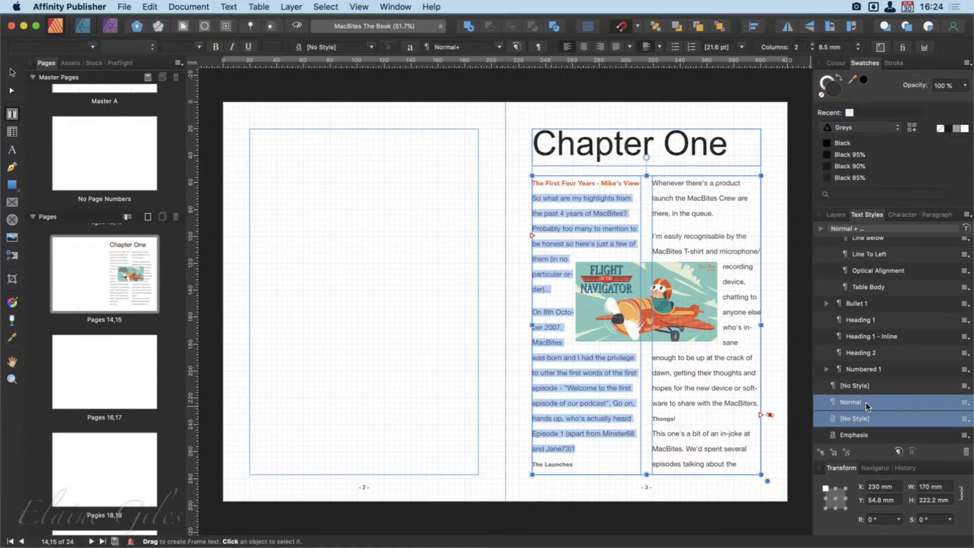
left_click(643, 447)
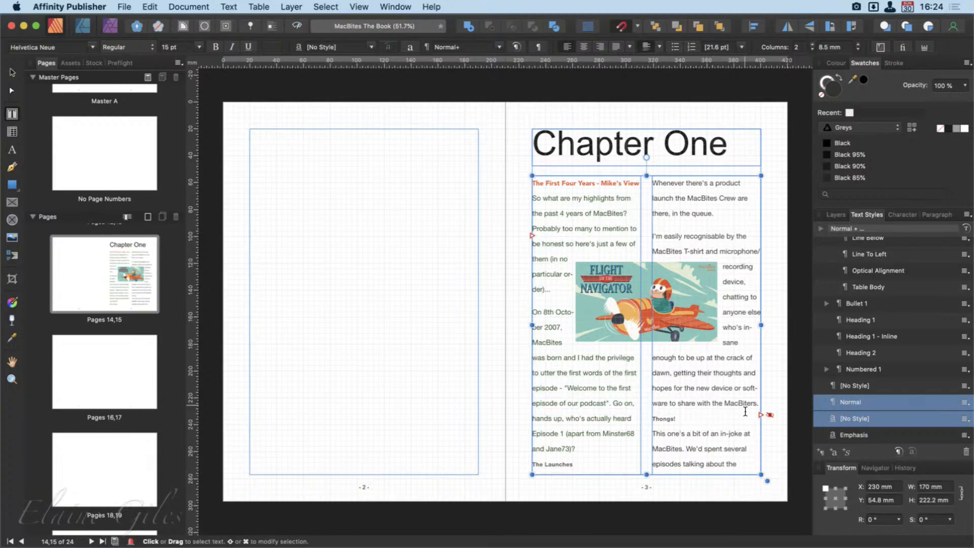
left_click_drag(759, 404, 652, 184)
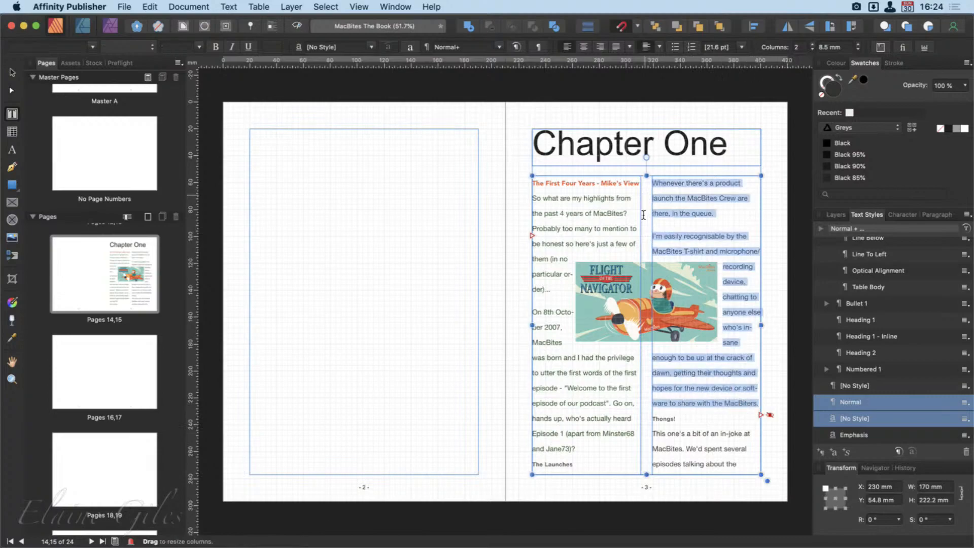
left_click(879, 415)
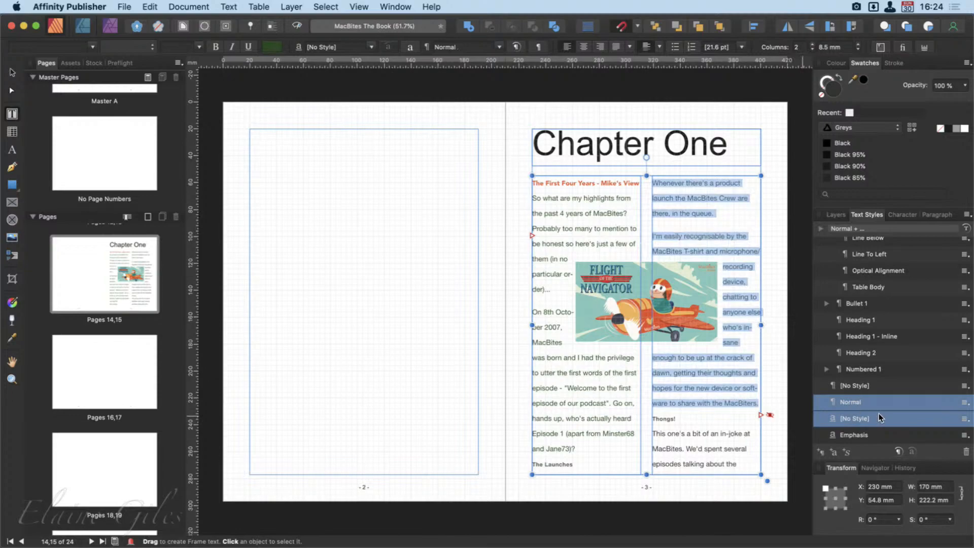
Step: Change the Normal paragraph style's text fill to the blue #006BB2
right_click(850, 403)
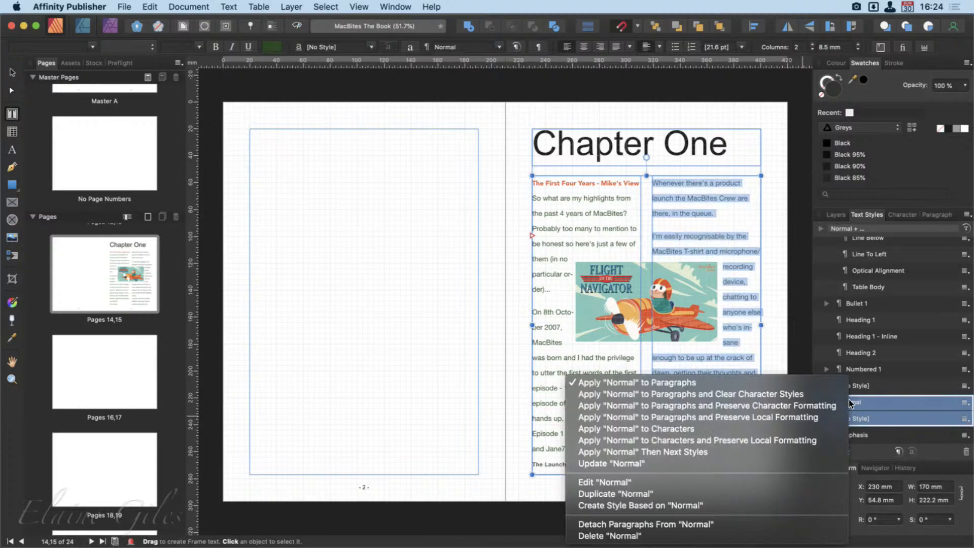
left_click(660, 482)
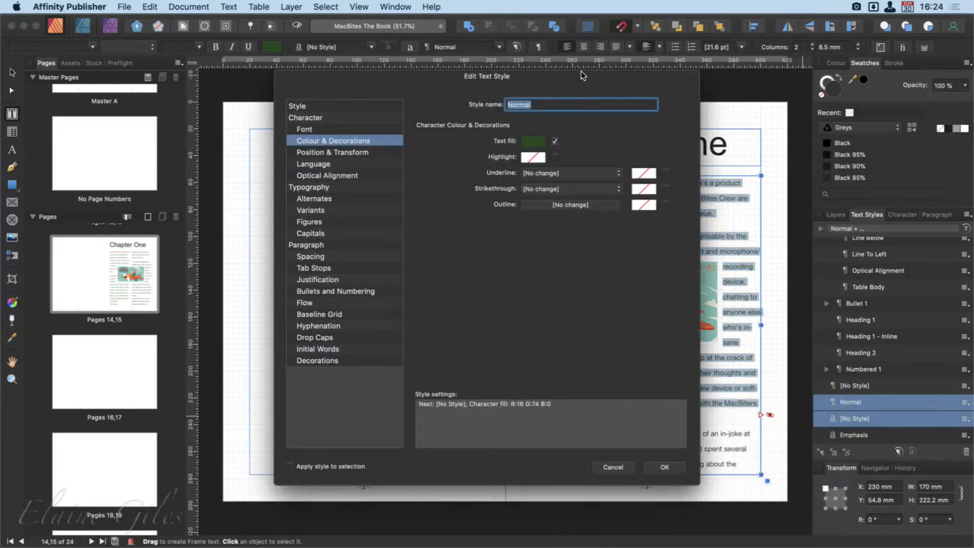
left_click_drag(580, 75, 356, 94)
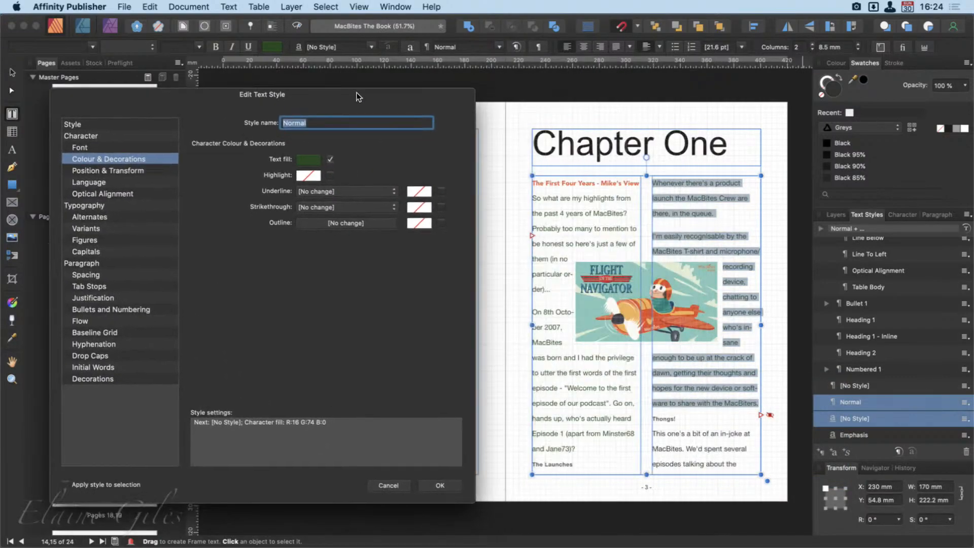
left_click(303, 158)
left_click_drag(349, 300, 389, 298)
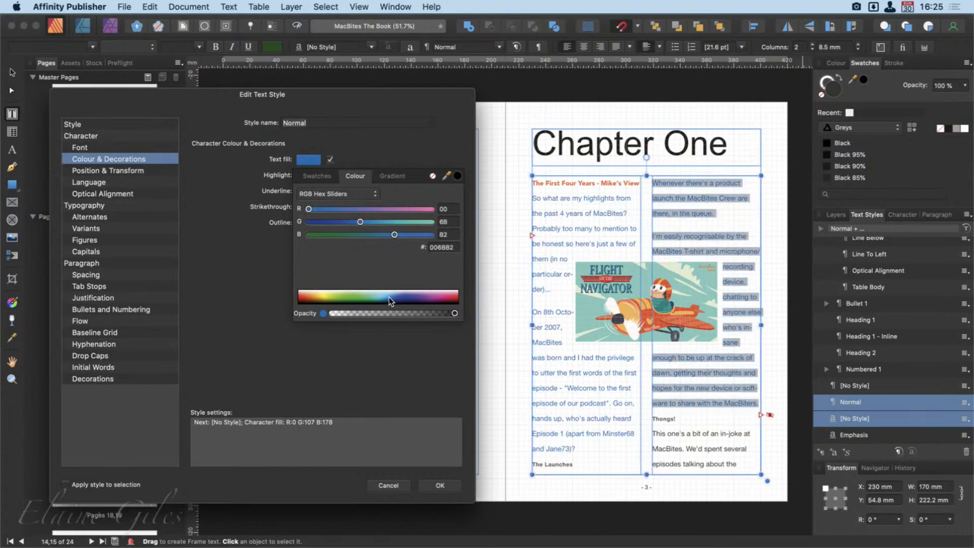
left_click(275, 369)
left_click(440, 485)
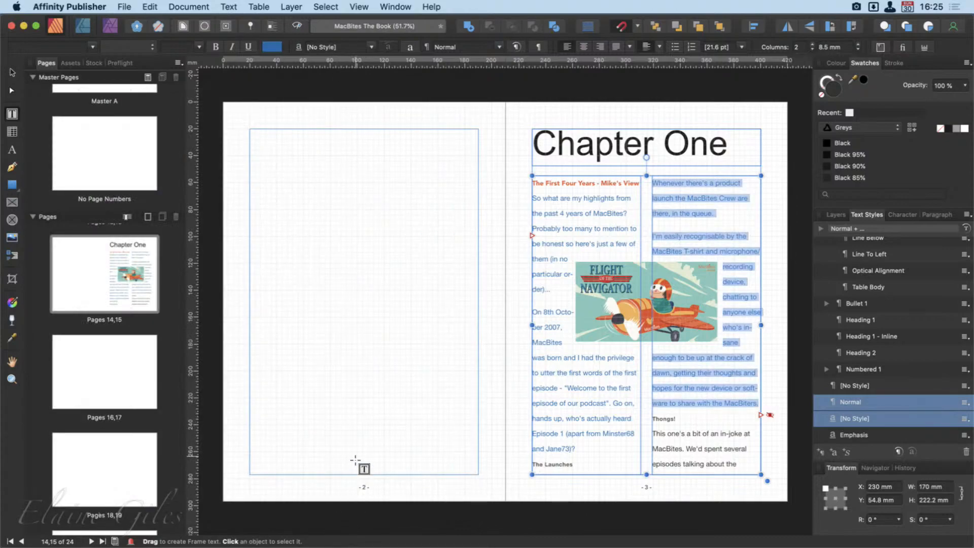
Step: Switch to the Move tool and look through the master pages and the book's page spreads from the Preface to the Index
left_click(8, 72)
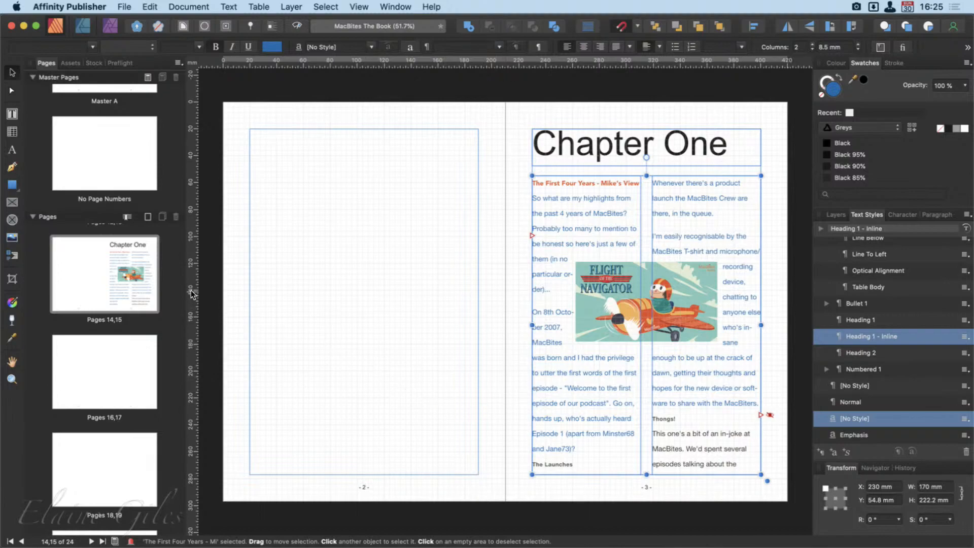
scroll(141, 275, "up", 3)
scroll(140, 273, "up", 3)
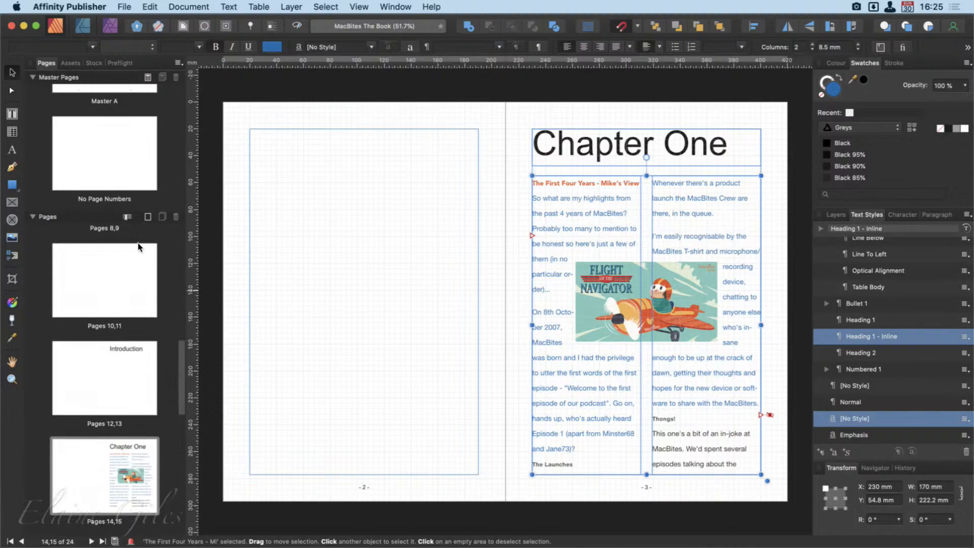
scroll(73, 191, "up", 3)
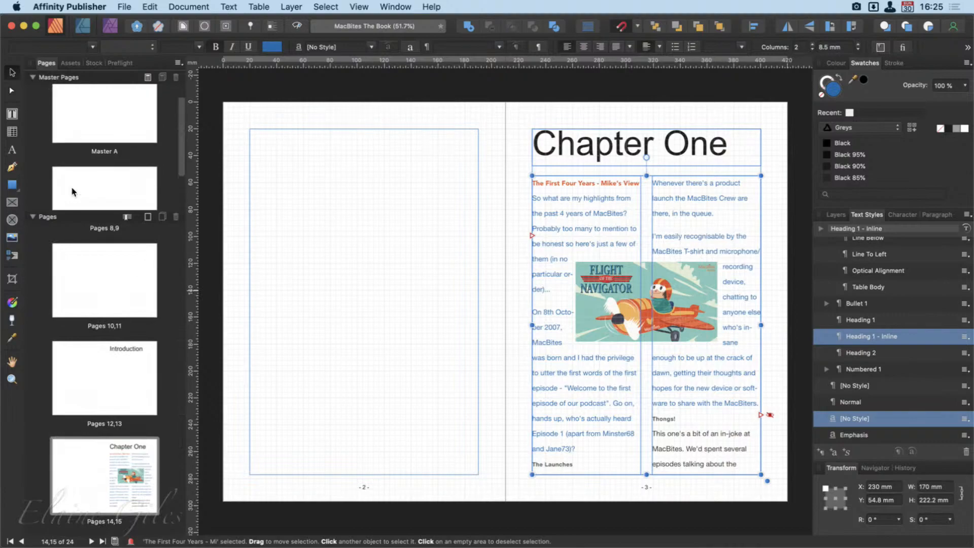
scroll(73, 192, "up", 1)
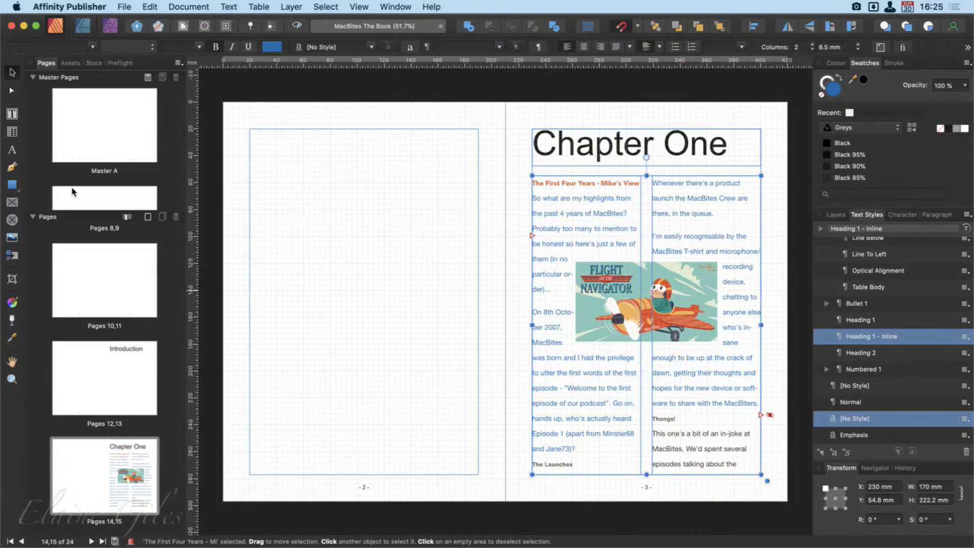
scroll(72, 192, "down", 1)
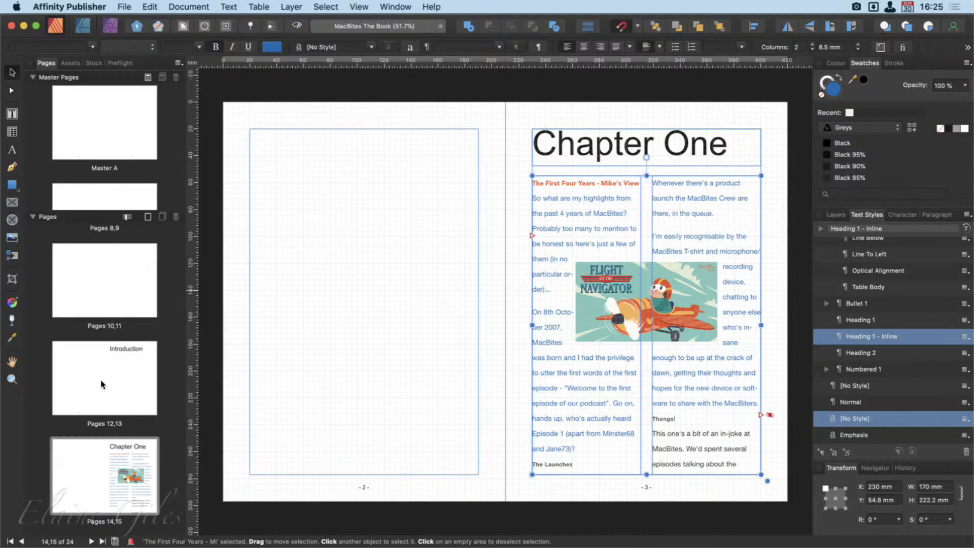
scroll(101, 384, "up", 3)
scroll(101, 384, "down", 5)
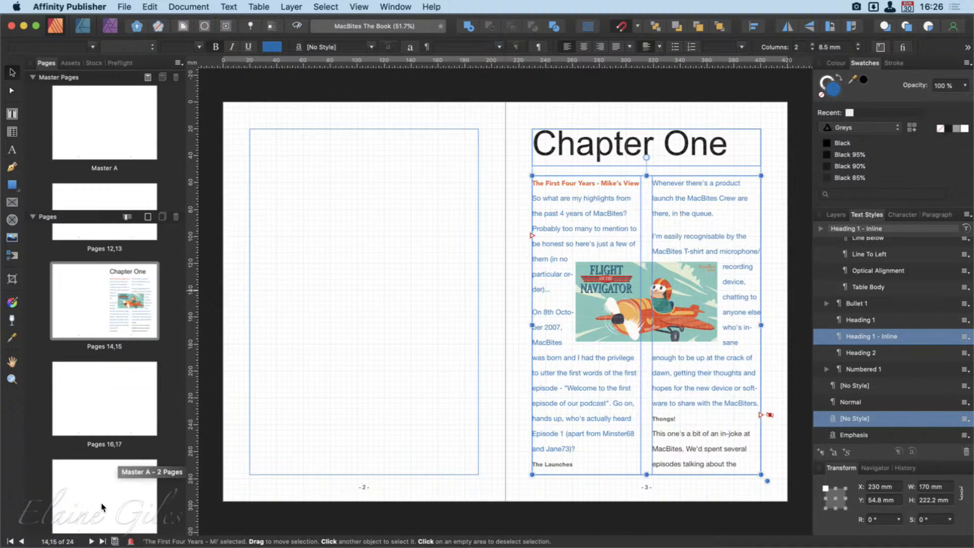
scroll(96, 502, "down", 3)
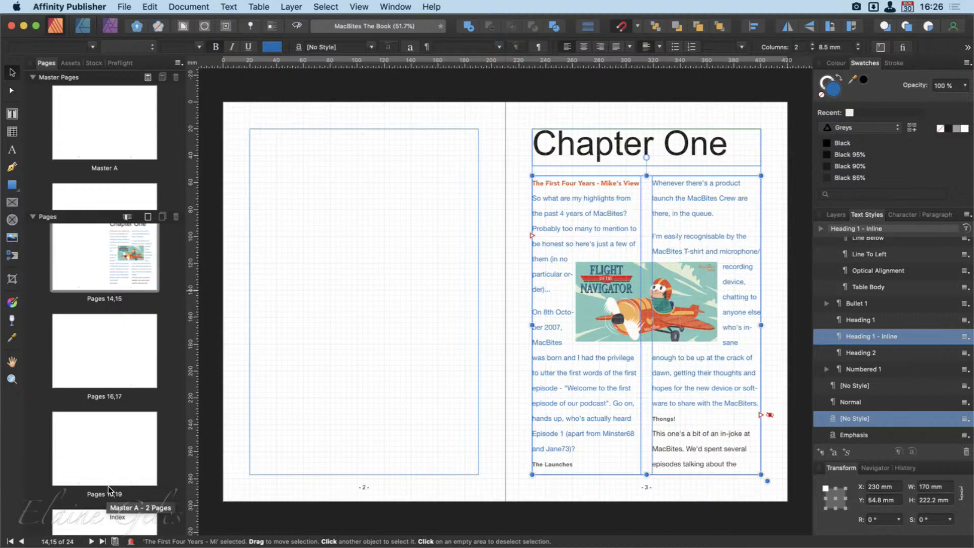
scroll(108, 489, "down", 3)
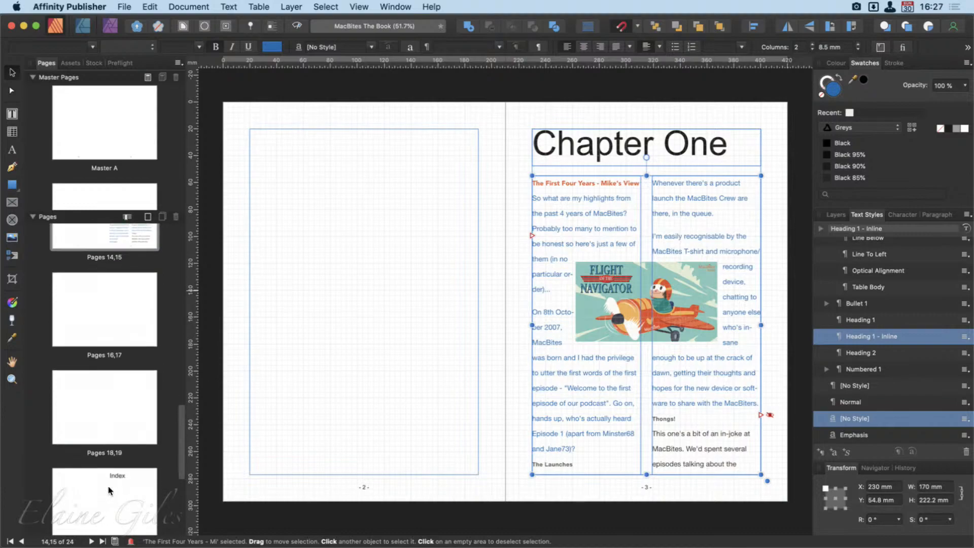
scroll(108, 489, "down", 3)
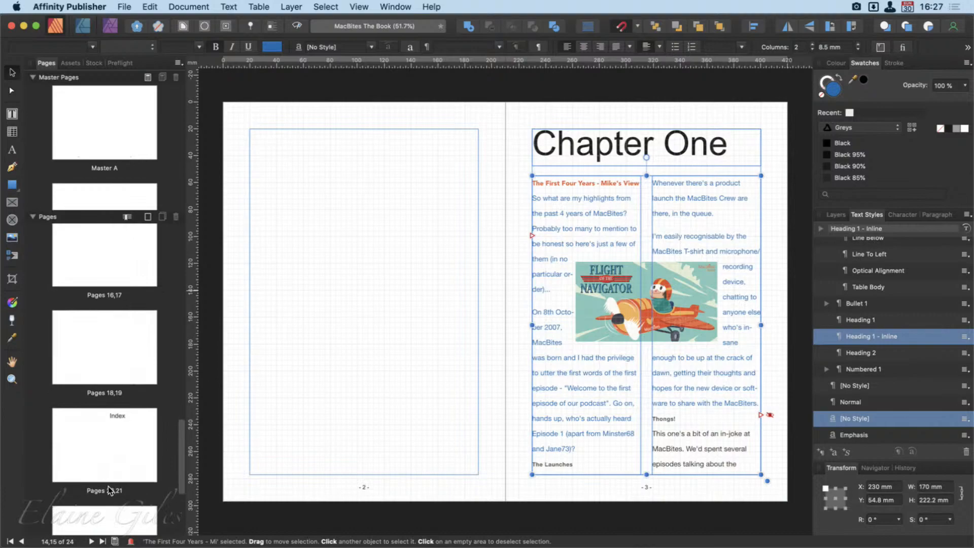
scroll(108, 488, "up", 3)
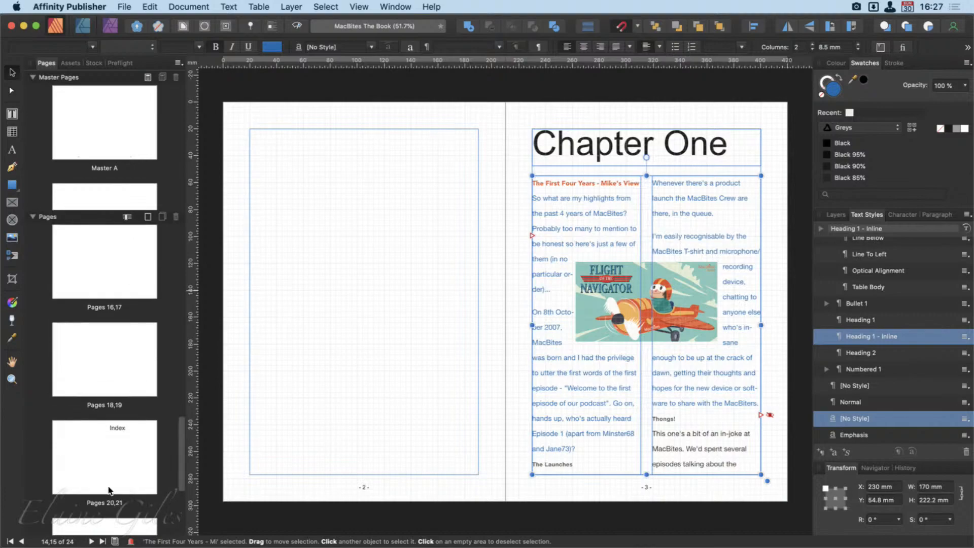
scroll(107, 484, "up", 2)
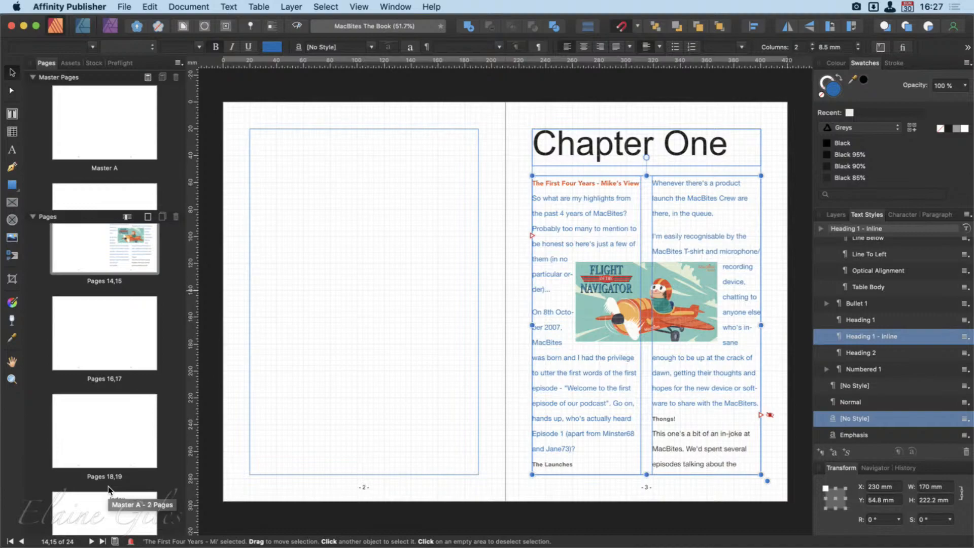
scroll(127, 419, "up", 5)
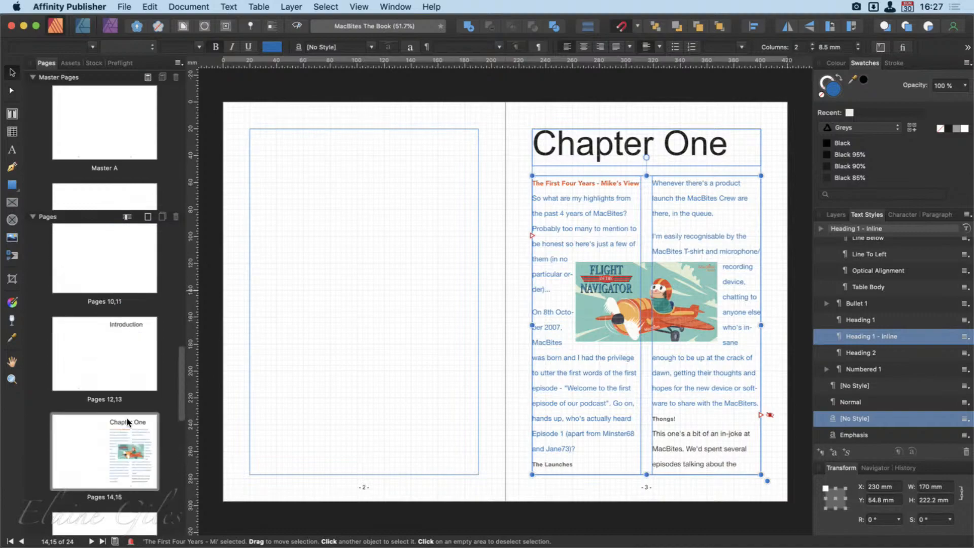
scroll(127, 418, "up", 5)
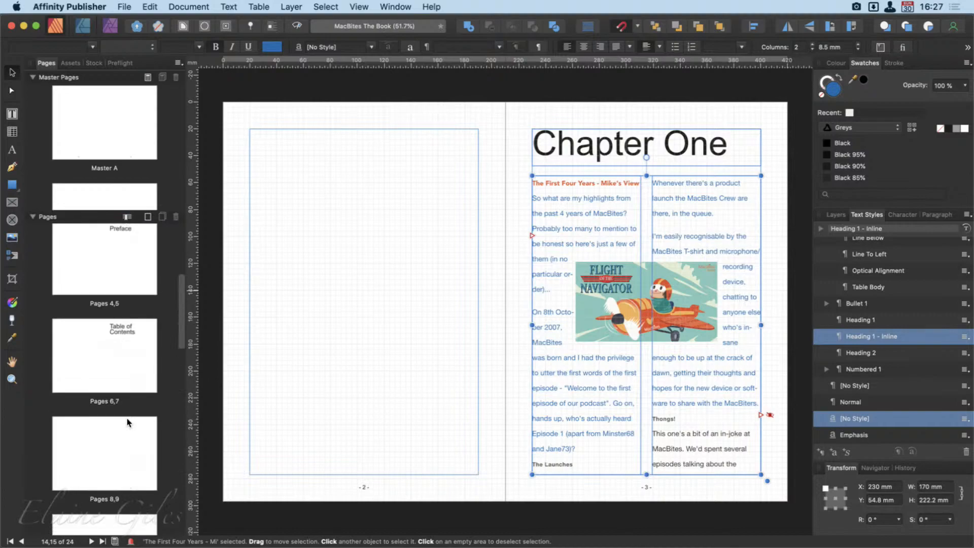
Step: View the Table of Contents spread on pages 6,7 and the Index spread on pages 20,21
left_click(133, 327)
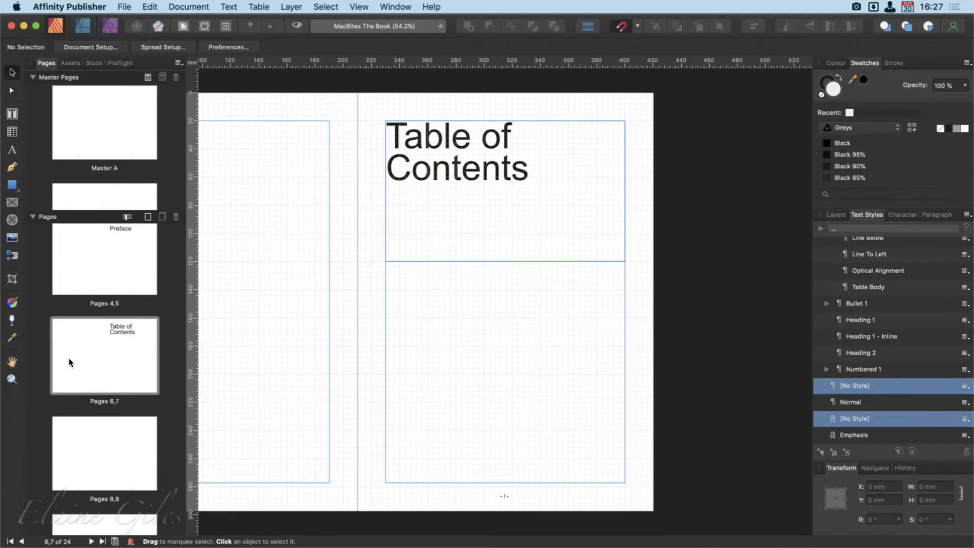
scroll(134, 440, "down", 5)
scroll(133, 438, "down", 5)
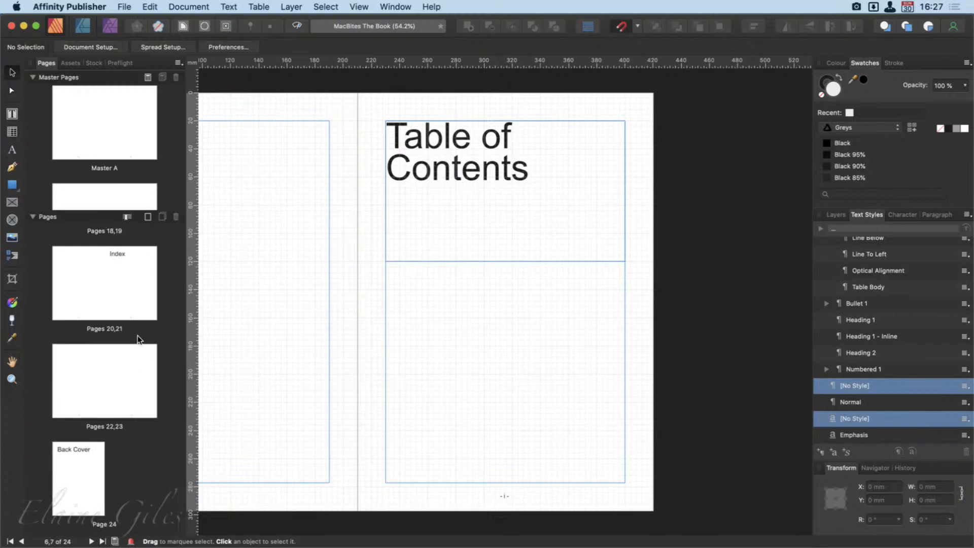
left_click(101, 269)
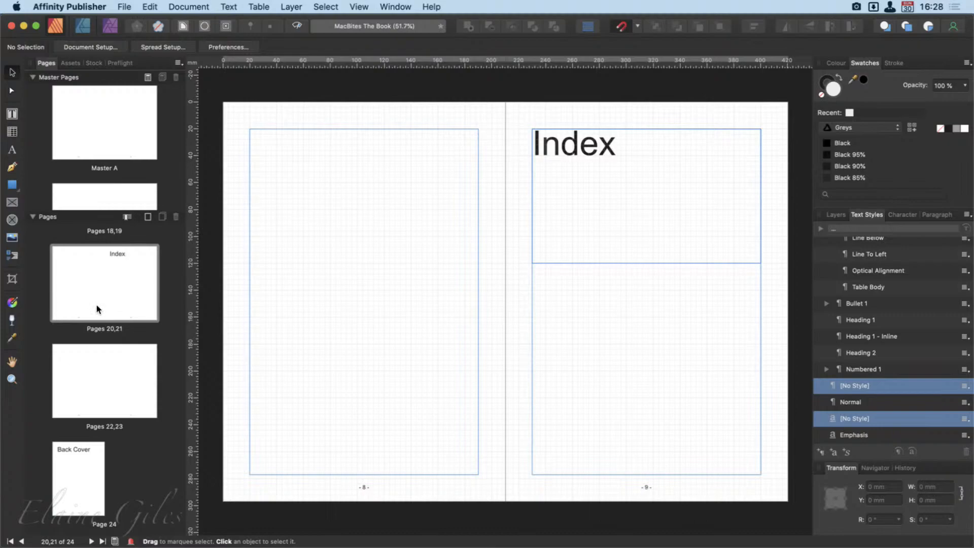
scroll(96, 304, "up", 2)
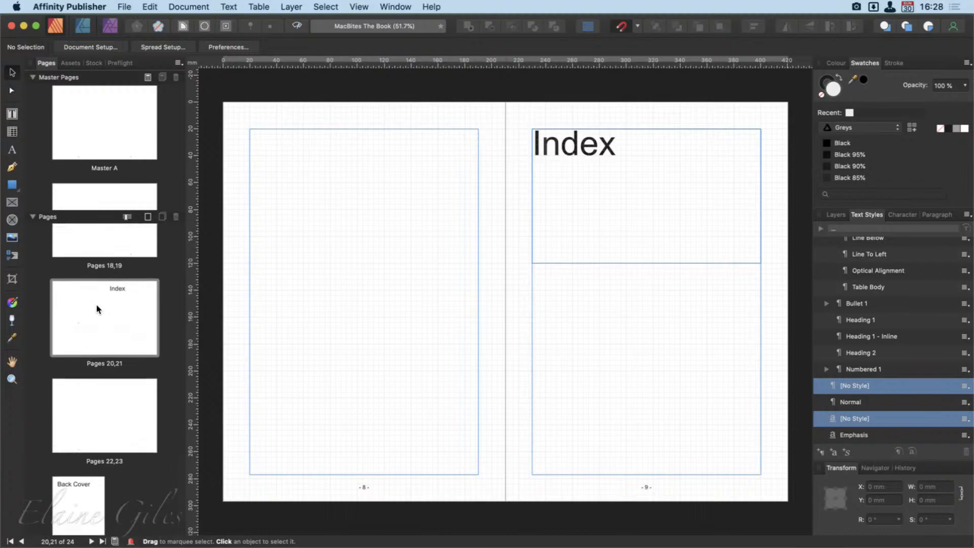
scroll(96, 303, "up", 2)
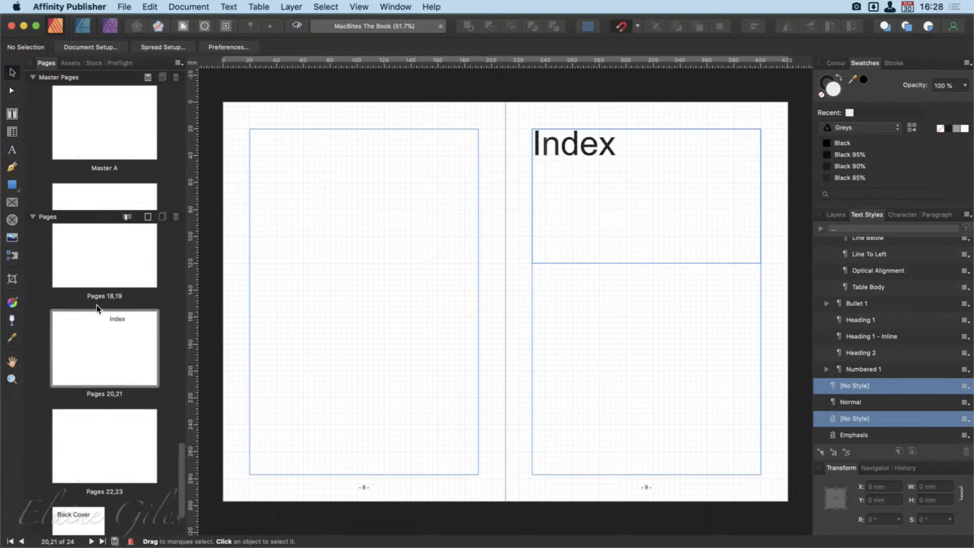
Step: Shrink the Master Pages section so the page thumbnails get more room, and bring the spreads before the Index into view
scroll(97, 306, "down", 1)
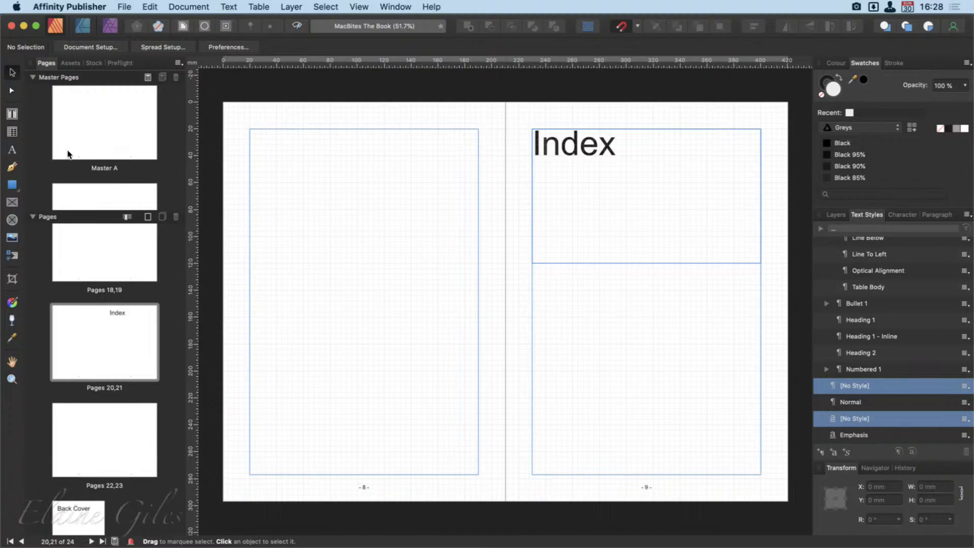
scroll(63, 167, "up", 1)
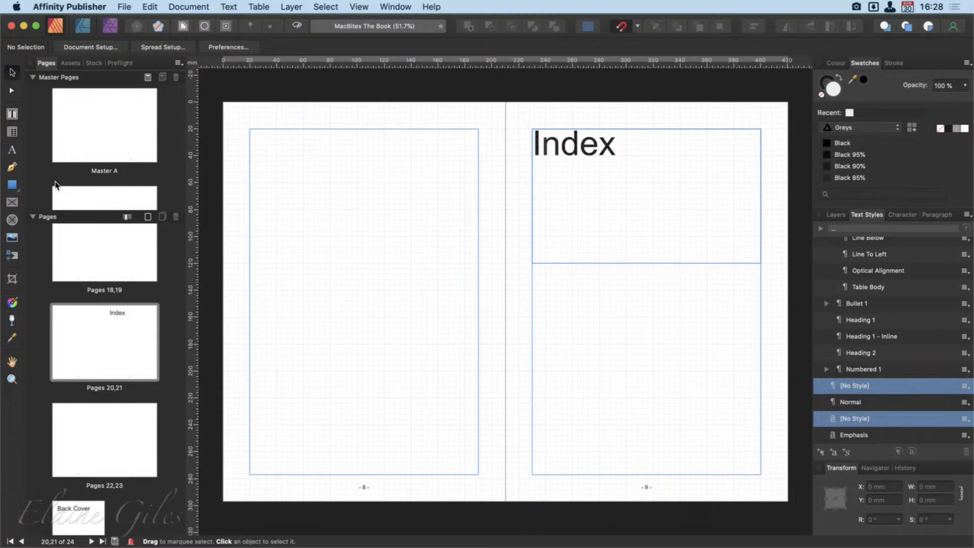
left_click_drag(66, 211, 69, 184)
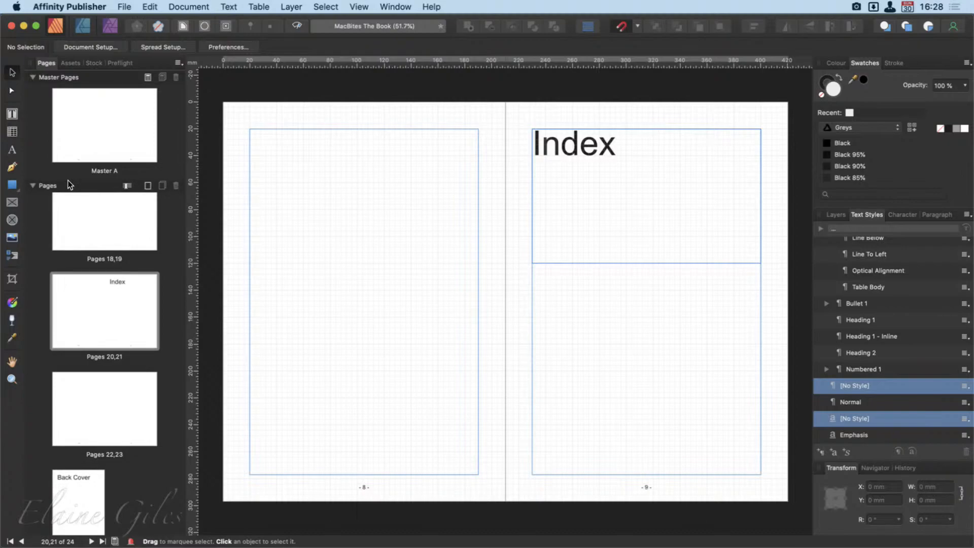
scroll(137, 253, "up", 4)
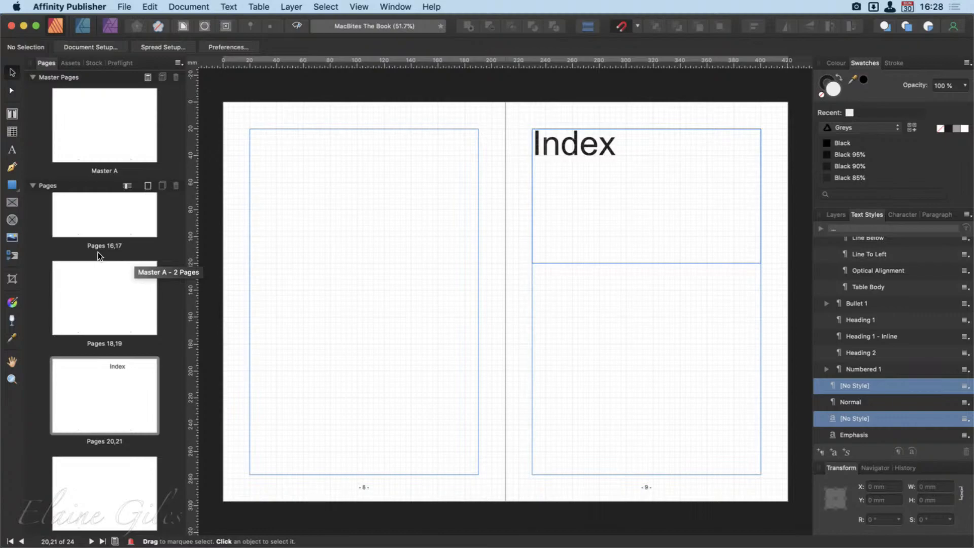
Step: Switch to Scrivener by opening its recent MacBites project
key("alt+space")
type("scriv")
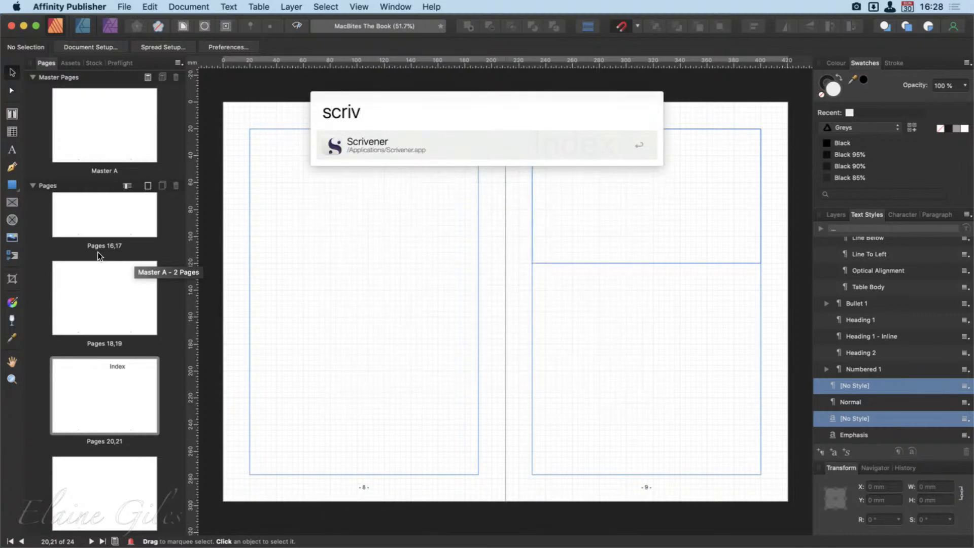
key("Right")
key("Down")
key("Down")
key("Down")
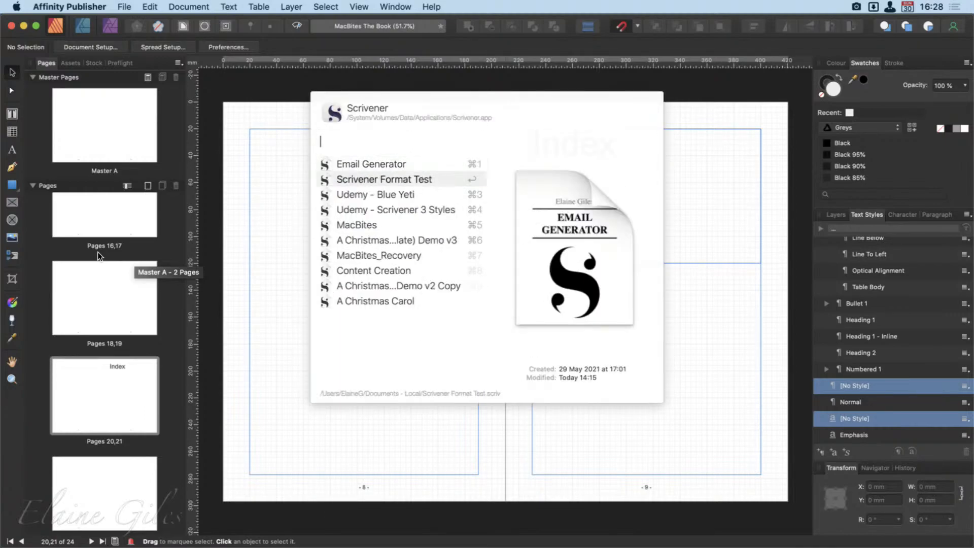
key("Down")
key("Return")
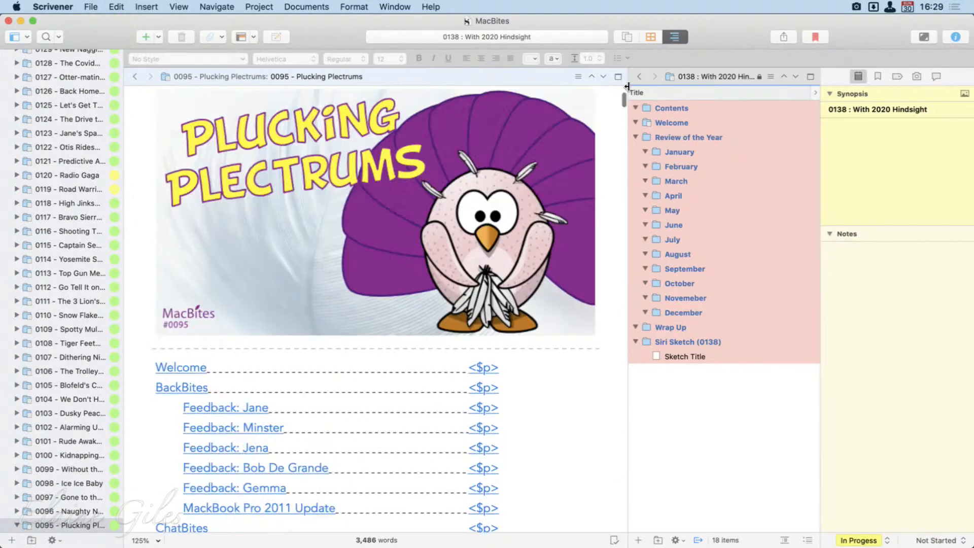
Step: Widen the outliner editor to show its Label column and collapse the MacBites folder in the binder
left_click_drag(629, 79, 472, 80)
scroll(73, 135, "up", 15)
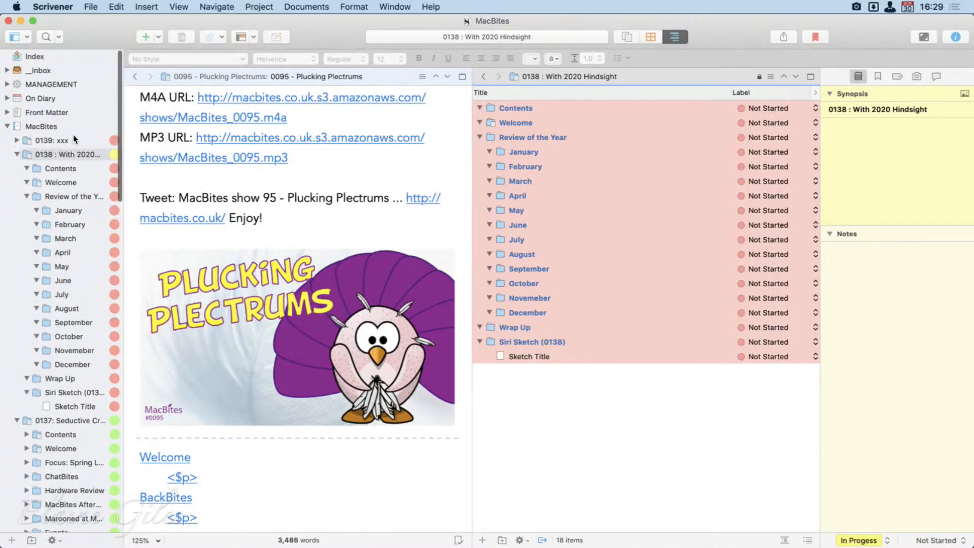
left_click(6, 126)
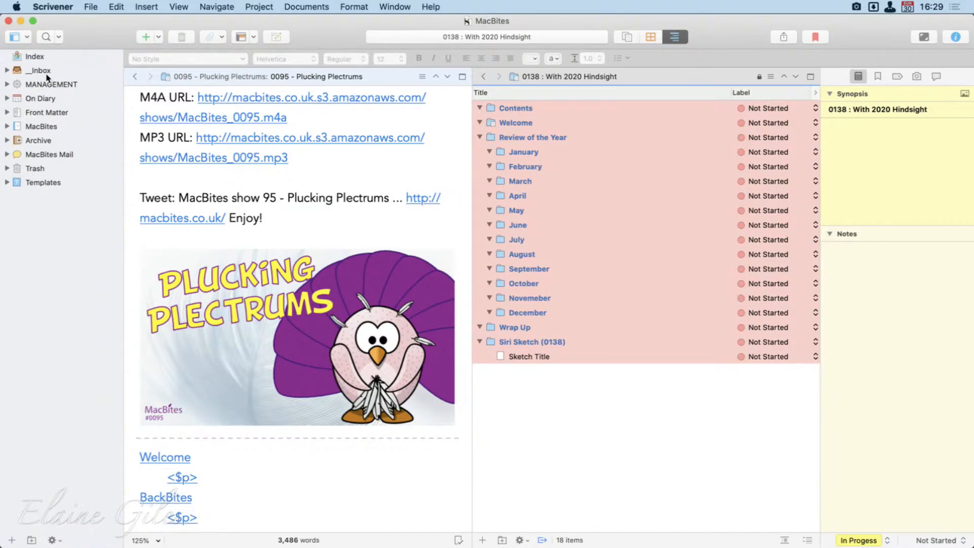
Step: Look inside the MANAGEMENT folder and view the show artwork images 0137, 0136, 0135 and 0133 in the Front Matter folder
left_click(7, 84)
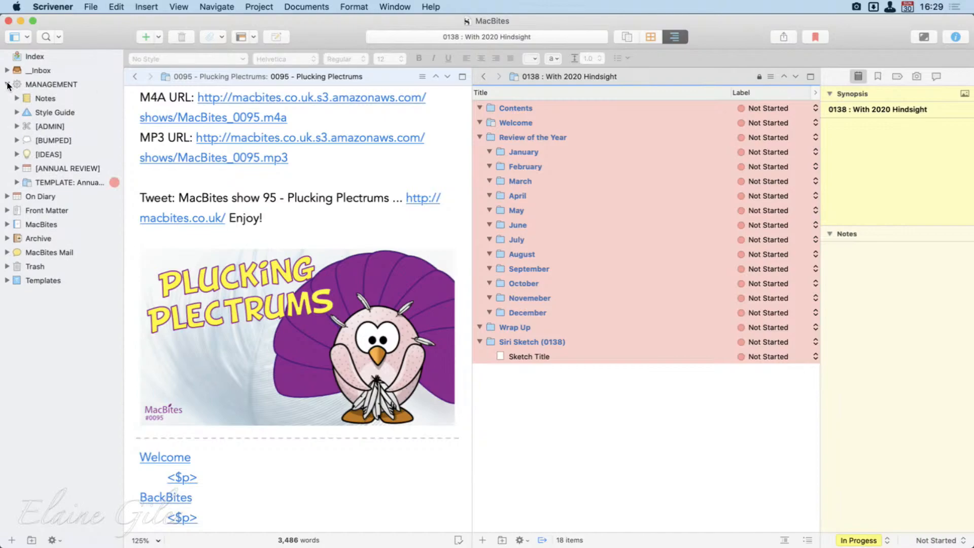
left_click(7, 84)
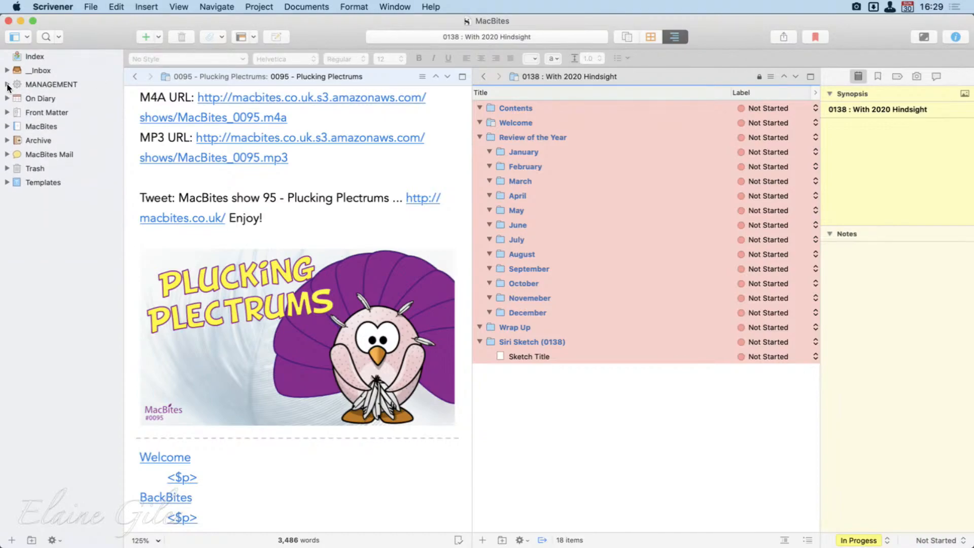
left_click(7, 113)
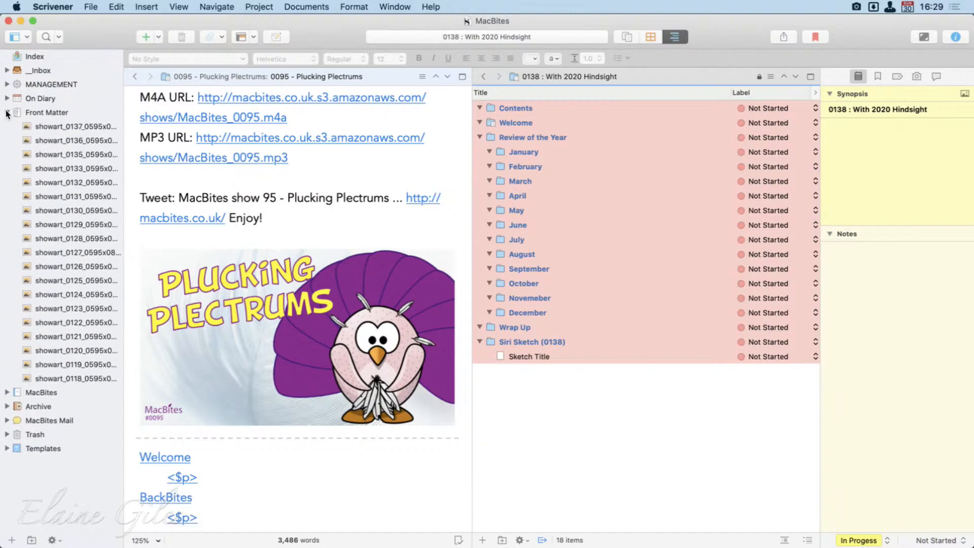
left_click(48, 124)
left_click(55, 140)
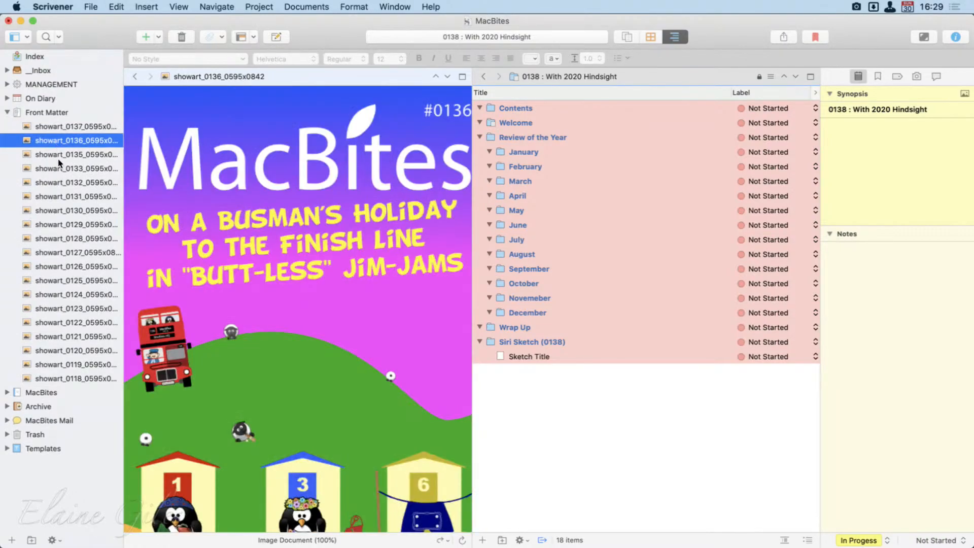
left_click(60, 154)
left_click(63, 168)
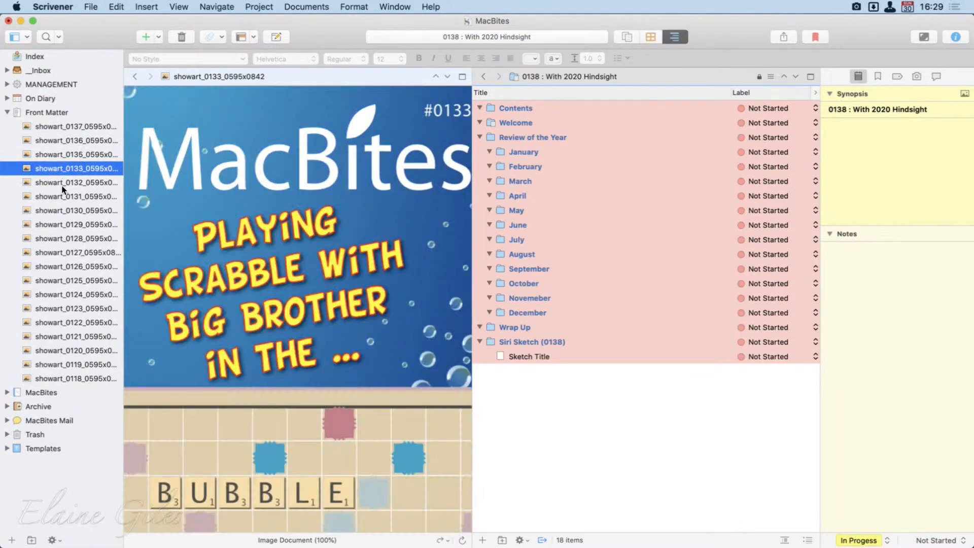
left_click(7, 113)
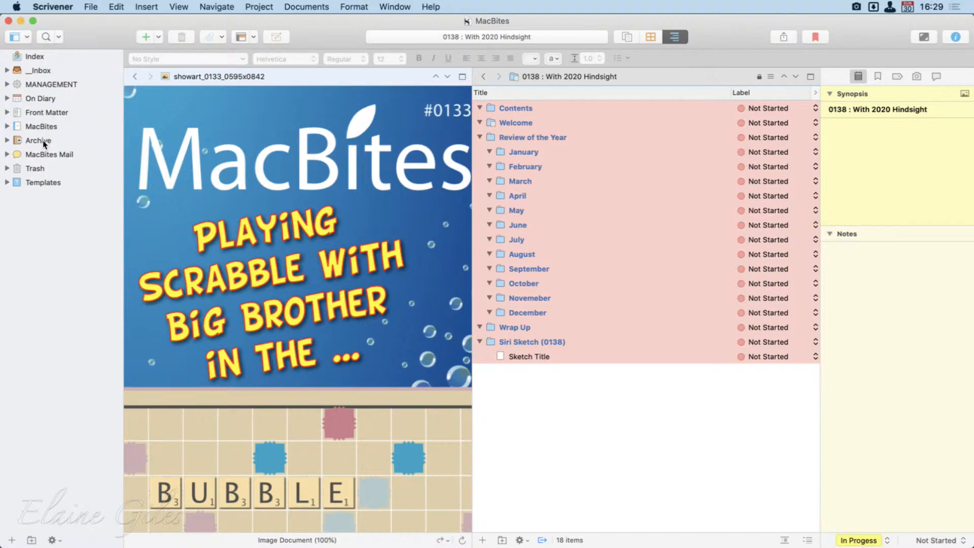
Step: Expand the MacBites folder and collapse episodes 0138 and 0137 to look through the list of episodes
left_click(7, 127)
left_click(16, 154)
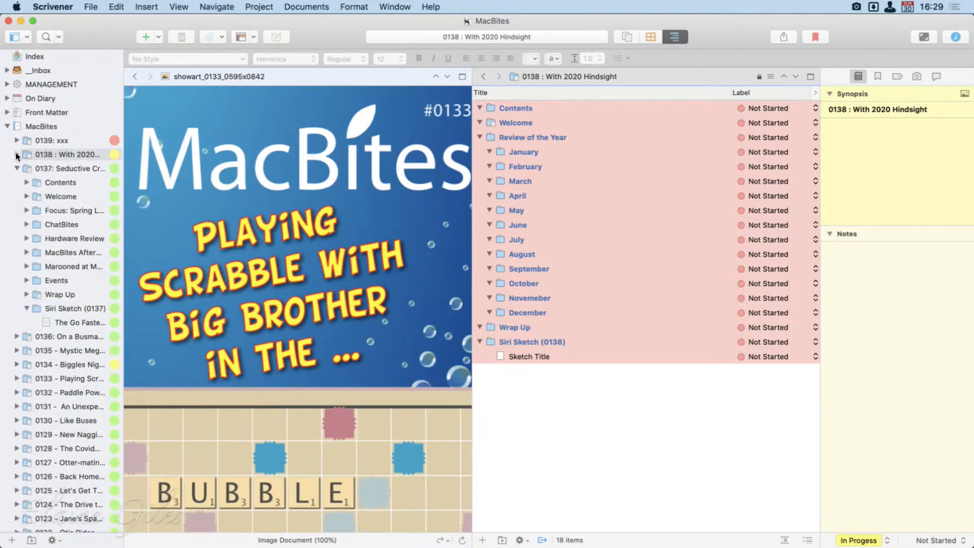
left_click(17, 168)
scroll(89, 392, "down", 10)
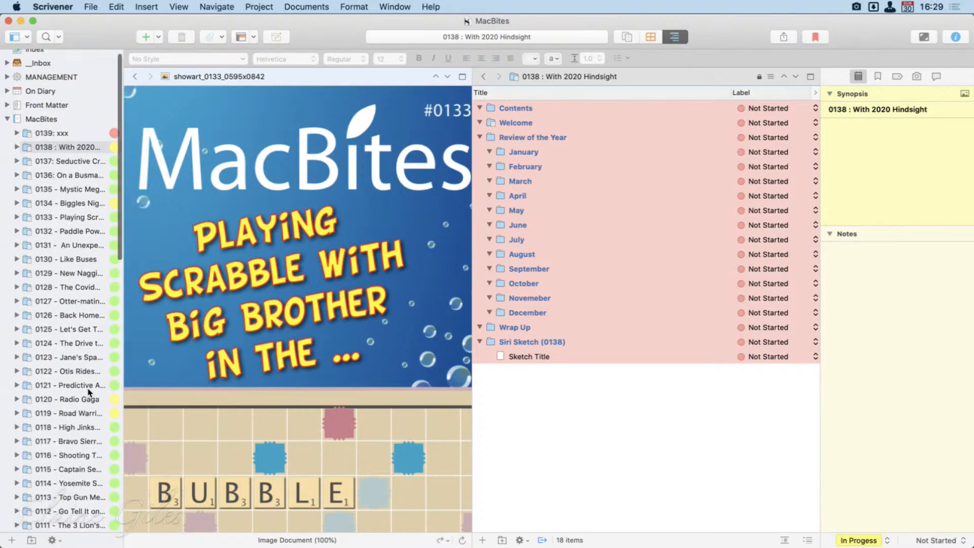
Step: Look through the MacBites episodes in the binder down to 0079, collapsing episode 0095 on the way
scroll(89, 392, "down", 2)
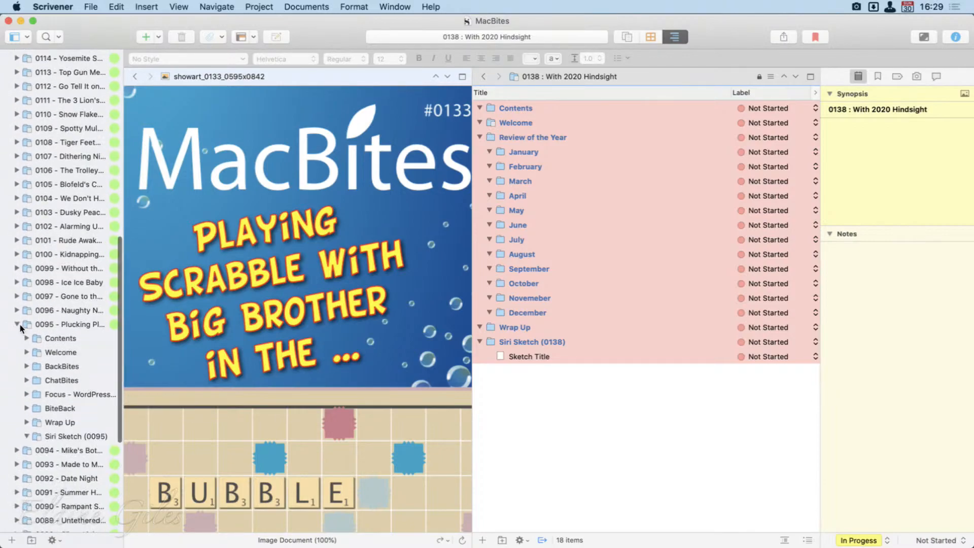
left_click(16, 324)
scroll(22, 346, "down", 5)
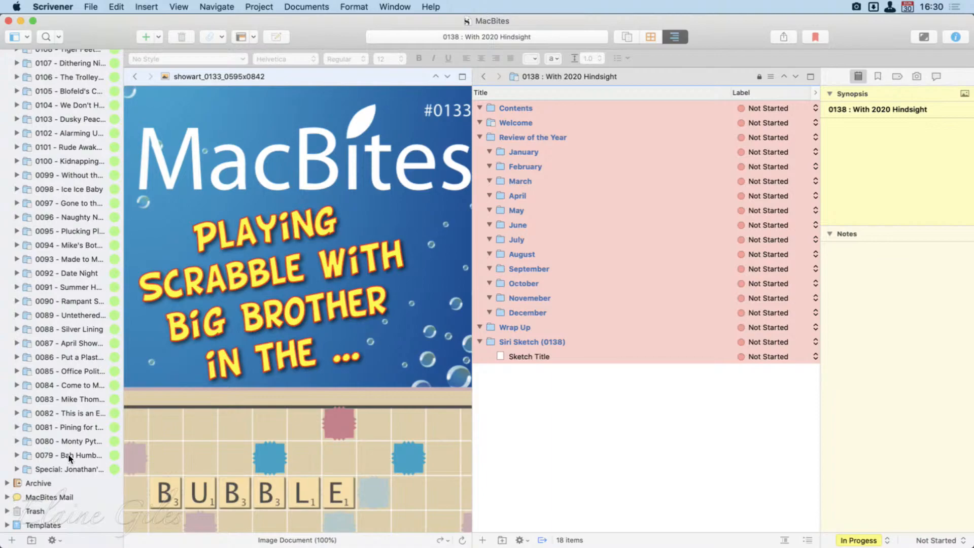
scroll(69, 458, "up", 2)
scroll(69, 458, "down", 2)
scroll(70, 459, "up", 1)
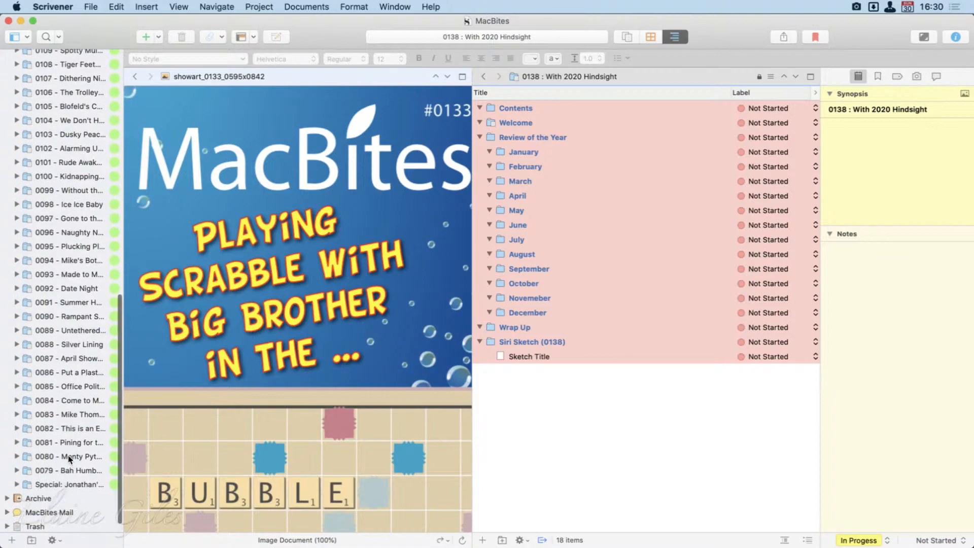
scroll(70, 458, "up", 15)
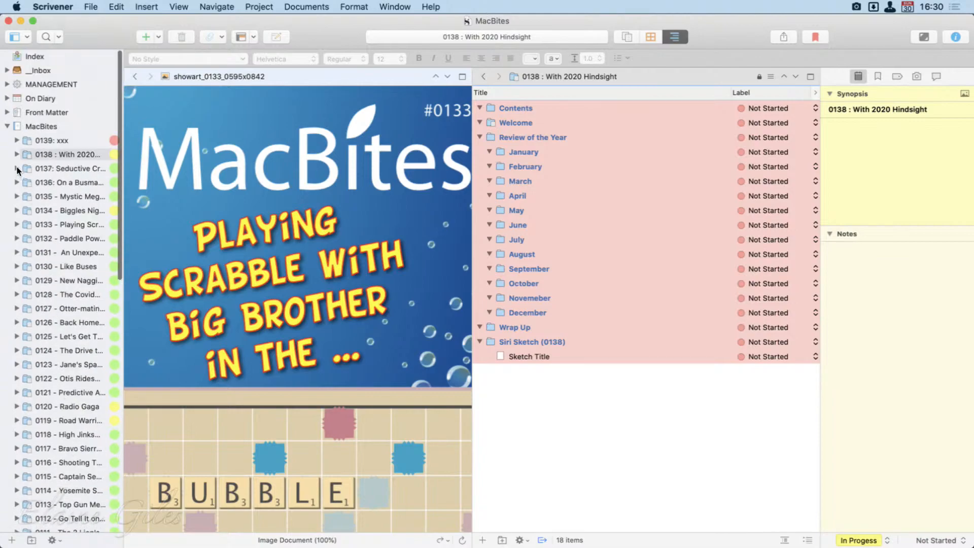
Step: Expand episode 0137 with all its subfolders to examine its segments and documents, and collapse the episode again
left_click(16, 169)
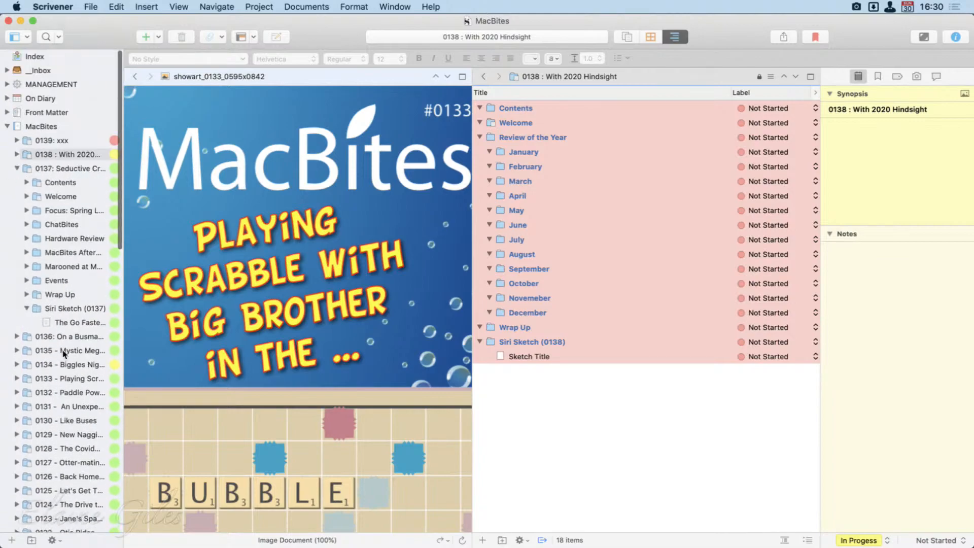
left_click(17, 168)
left_click(15, 167, "alt")
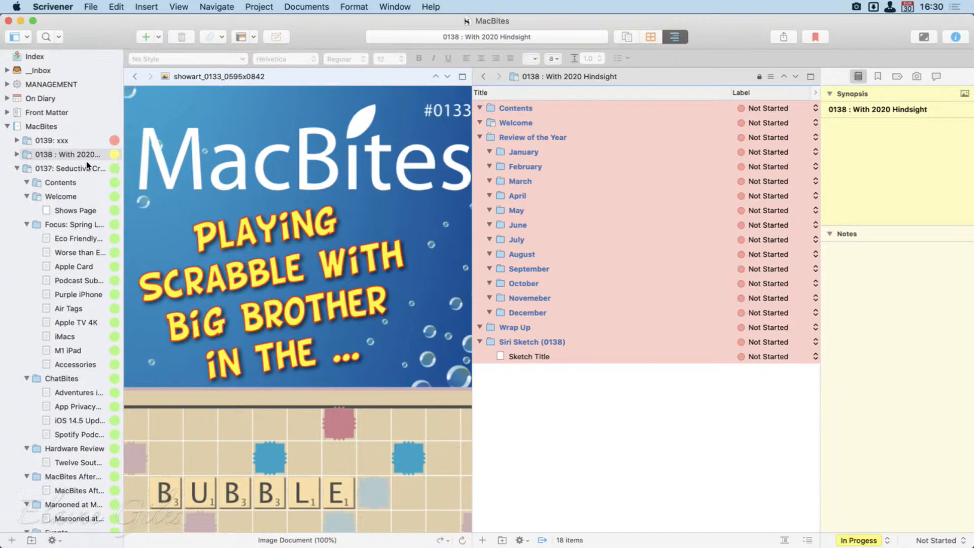
scroll(90, 341, "down", 5)
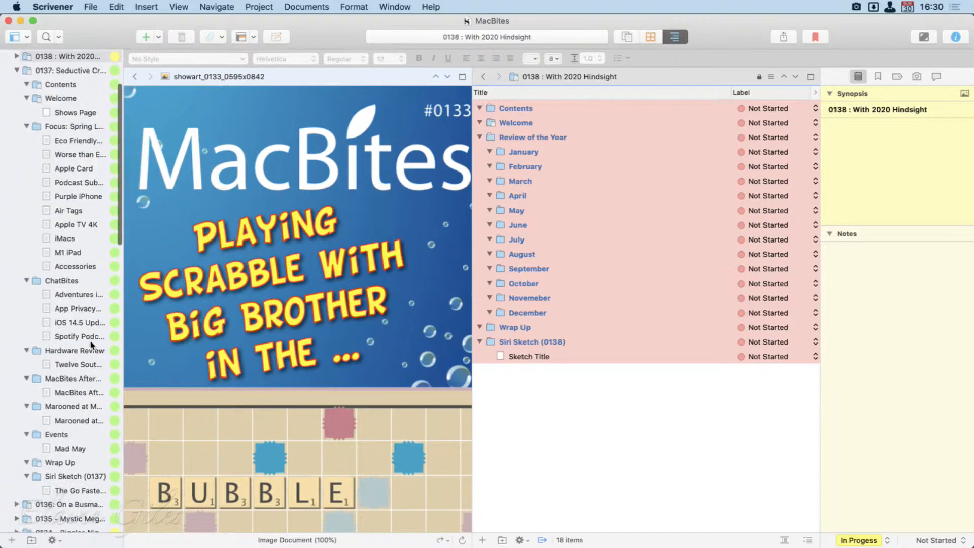
scroll(91, 341, "down", 2)
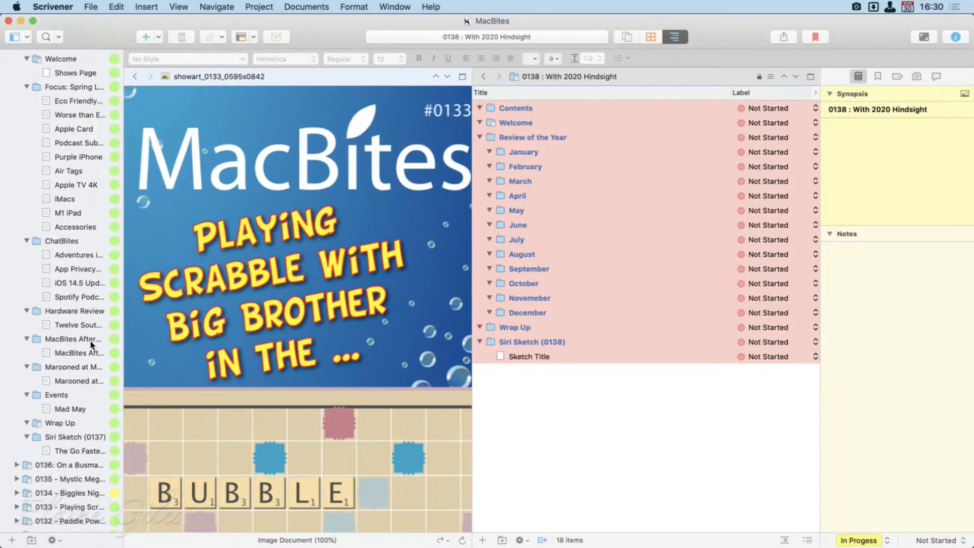
scroll(90, 341, "up", 3)
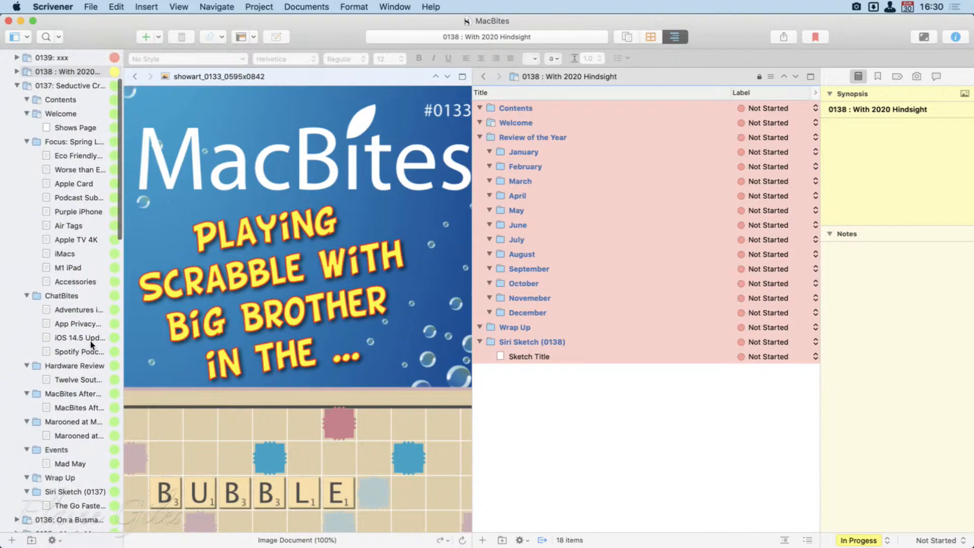
scroll(90, 341, "up", 4)
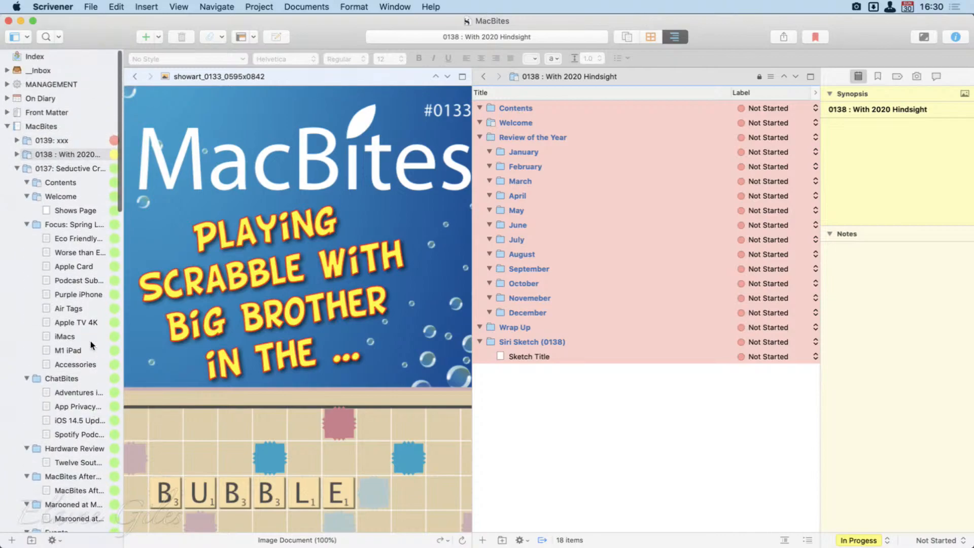
left_click(17, 168)
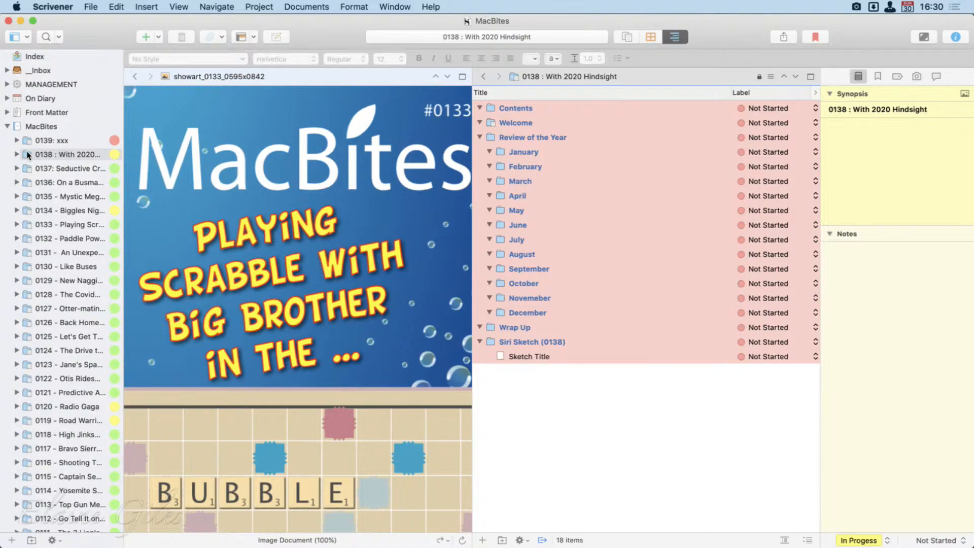
Step: Collapse the MacBites folder and expand the Archive folder to look through the archived episodes down to 0001
left_click(7, 126)
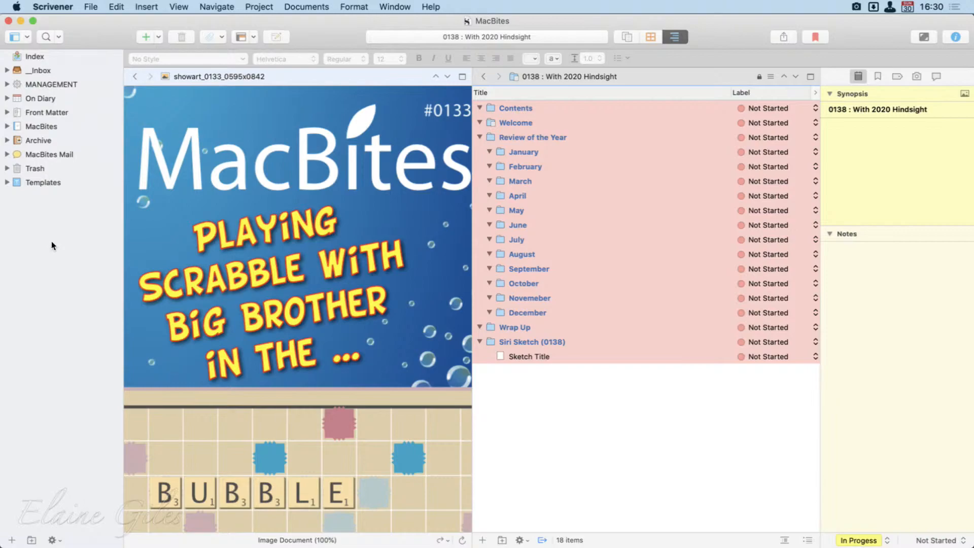
left_click(7, 140)
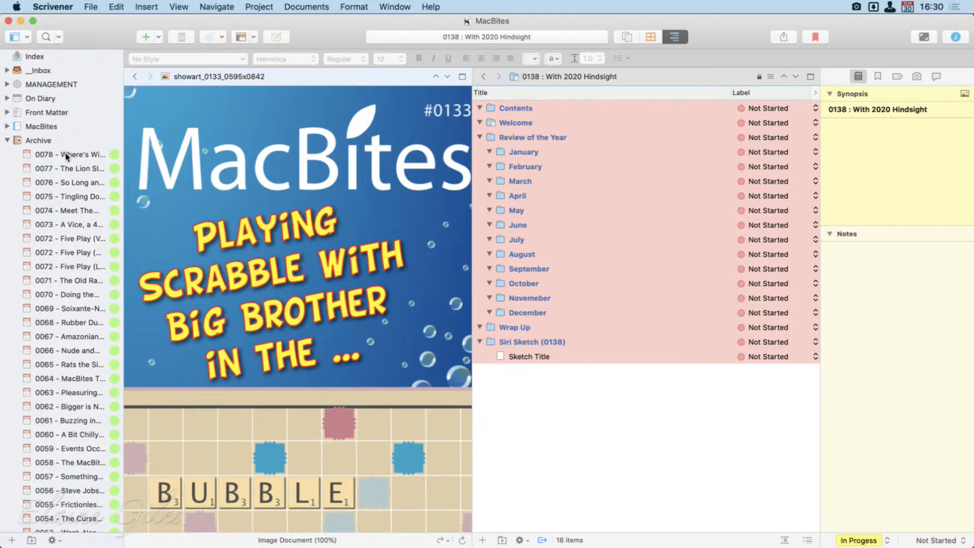
scroll(66, 507, "down", 1)
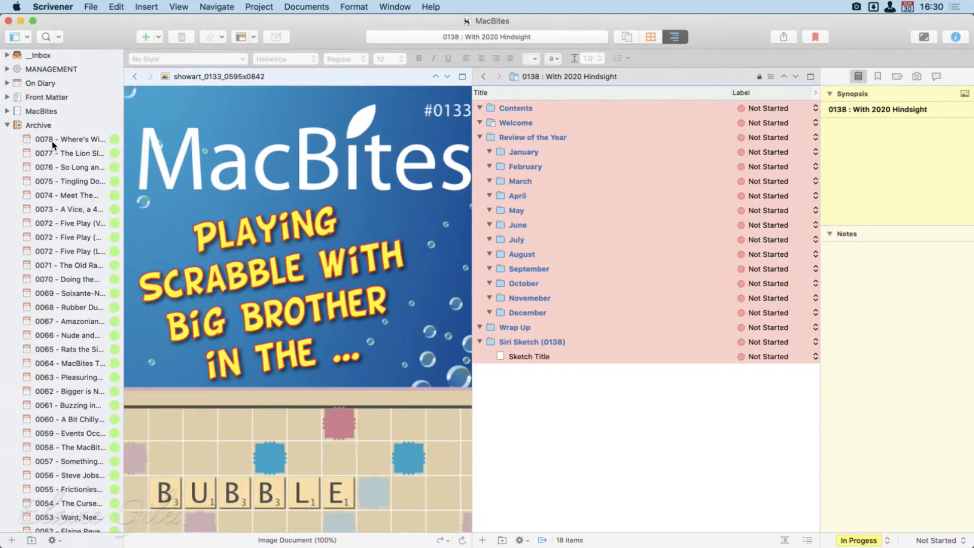
scroll(72, 343, "down", 15)
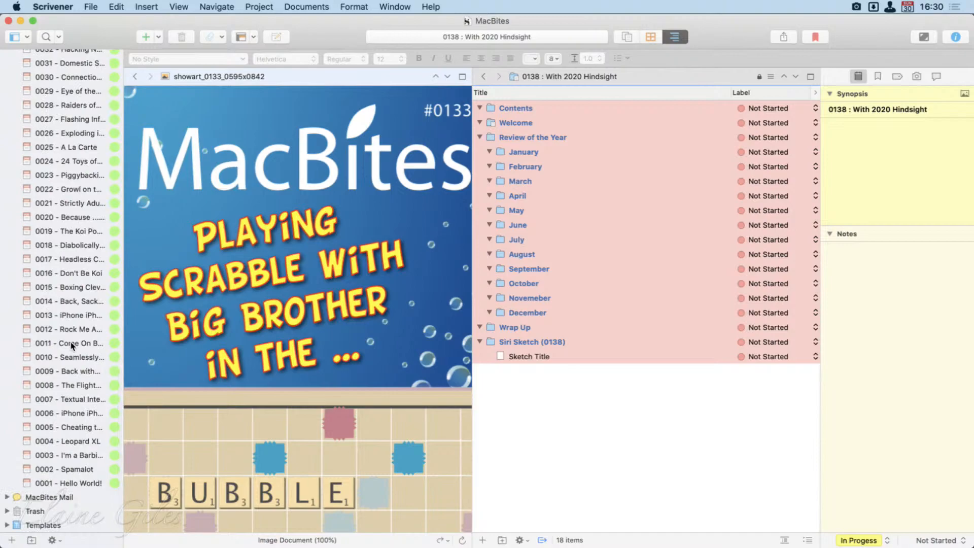
Step: Open the archived 0001 - Hello World! document and highlight its THE NAME heading to examine the podcast name ideas
left_click(81, 484)
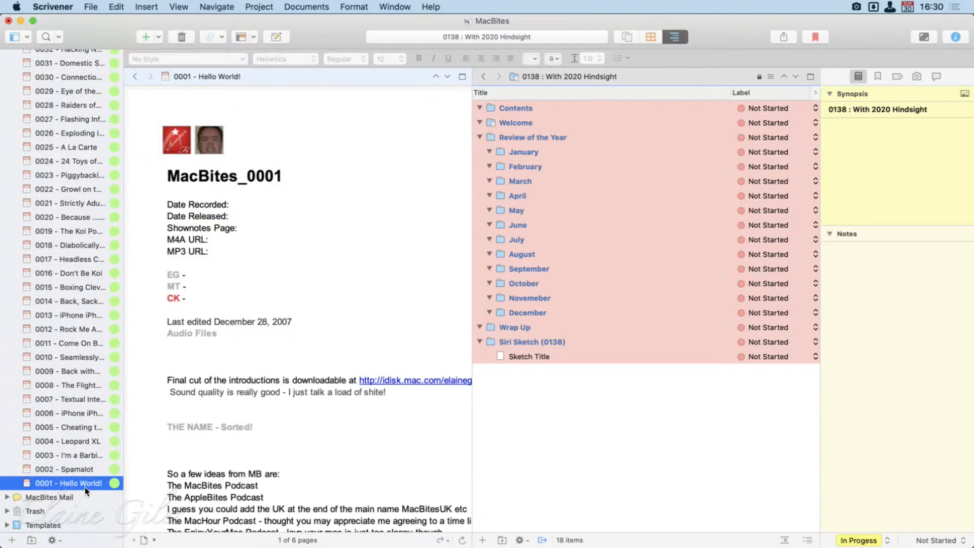
scroll(198, 435, "down", 2)
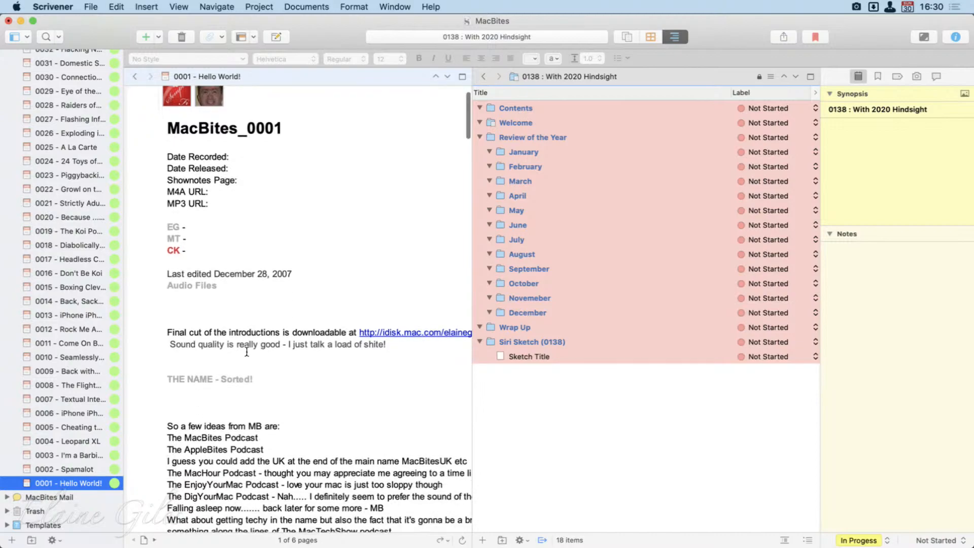
left_click(266, 381)
left_click_drag(265, 381, 178, 380)
scroll(306, 412, "down", 5)
scroll(306, 412, "down", 4)
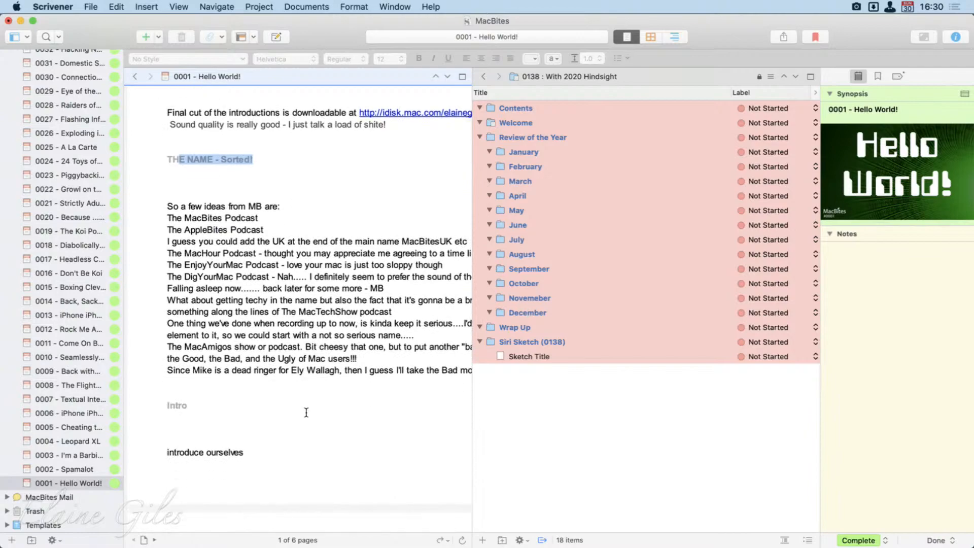
Step: Read through the news, software review, events and wrap-up sections to the end of the 0001 - Hello World! notes
scroll(306, 412, "down", 9)
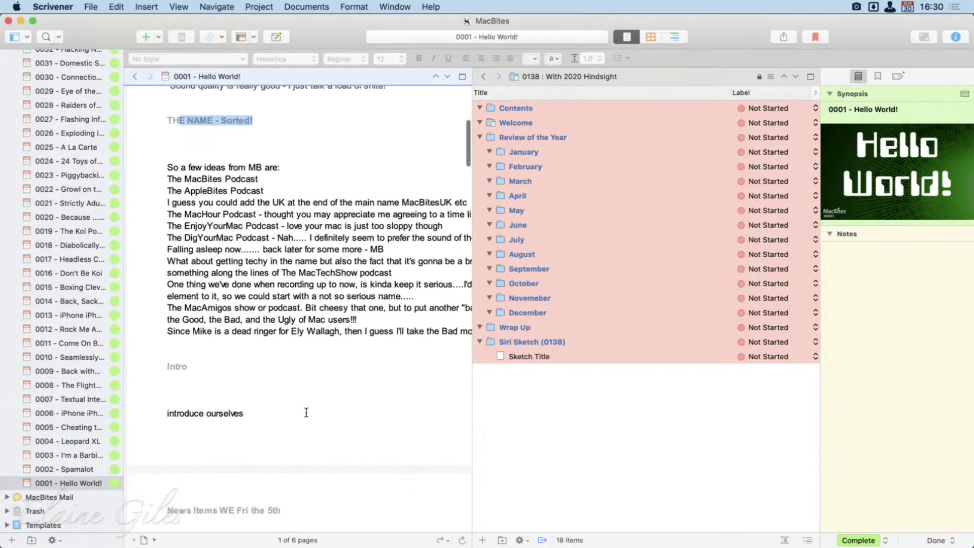
scroll(306, 400, "down", 12)
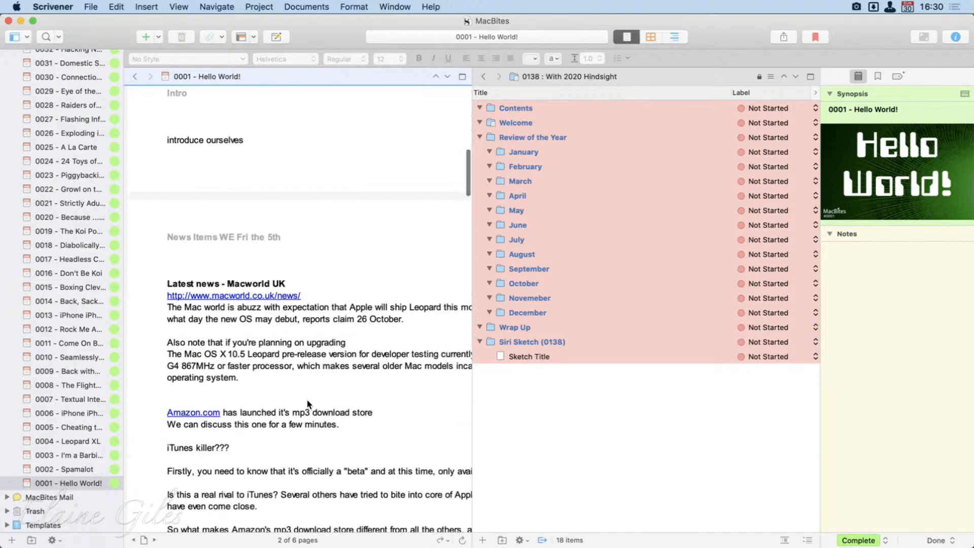
scroll(307, 403, "down", 20)
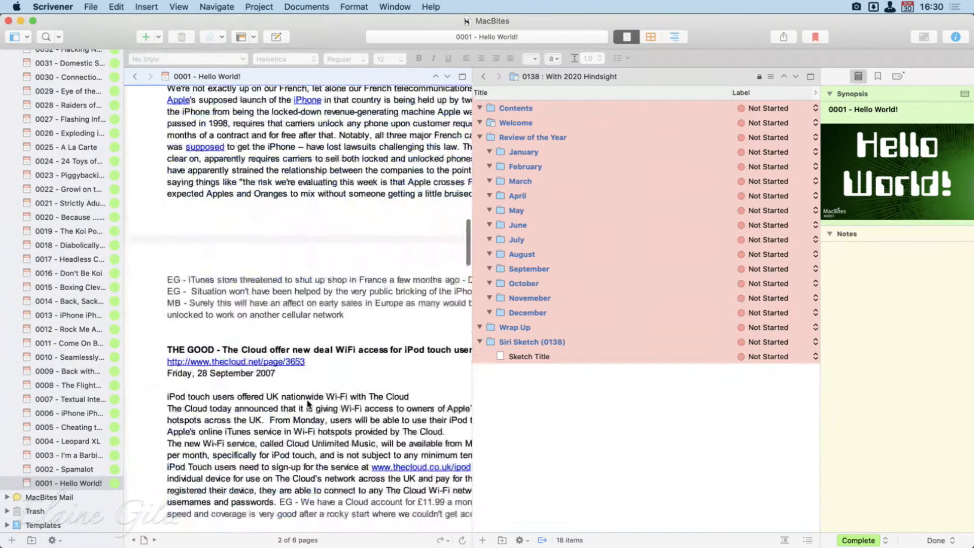
scroll(307, 402, "down", 14)
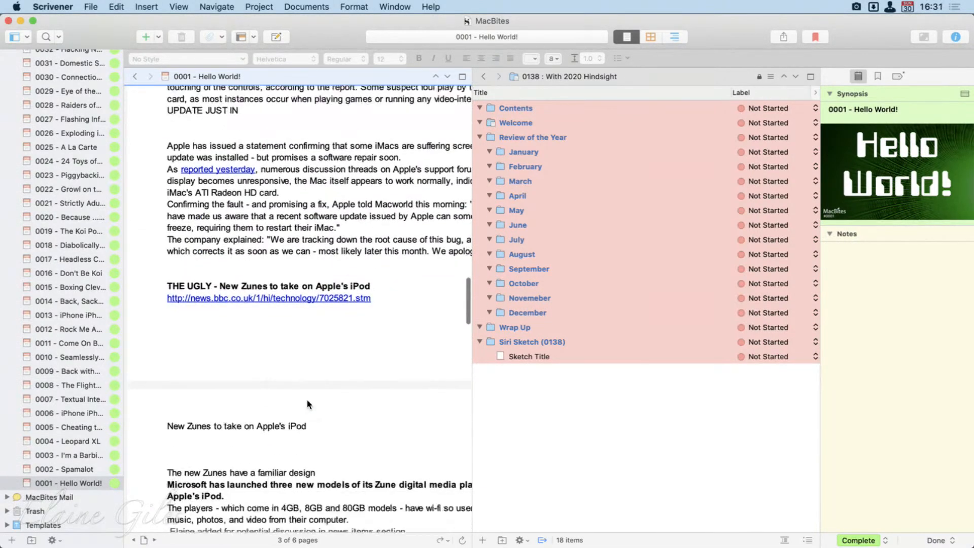
scroll(307, 403, "down", 14)
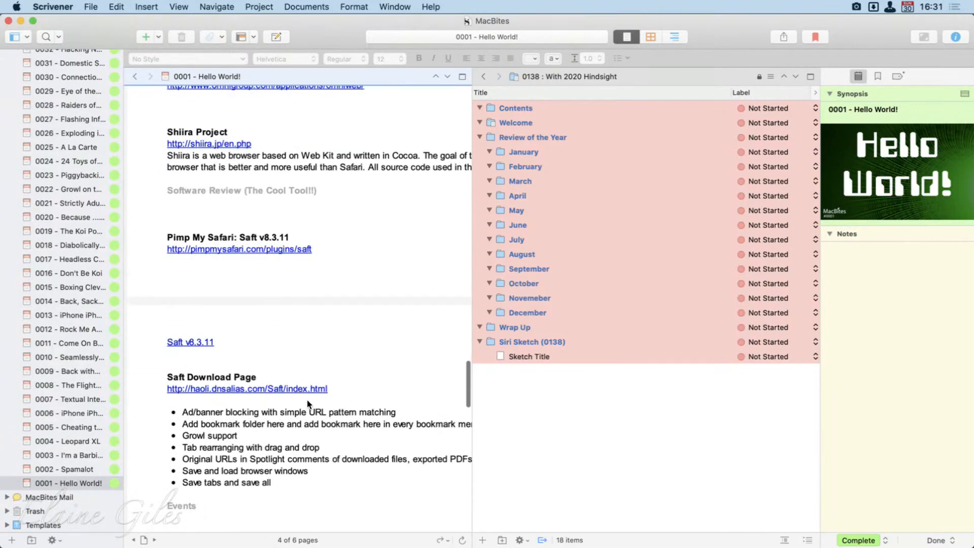
scroll(307, 403, "down", 15)
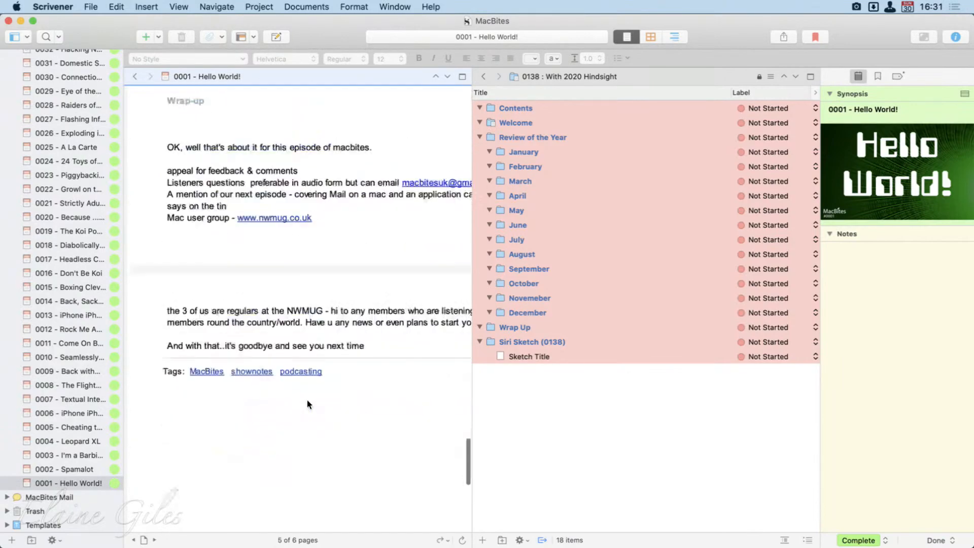
Step: Highlight the Adobe CS3 Tour entry in the Hello World! notes, clear the selection and return to the document's beginning
scroll(306, 400, "up", 6)
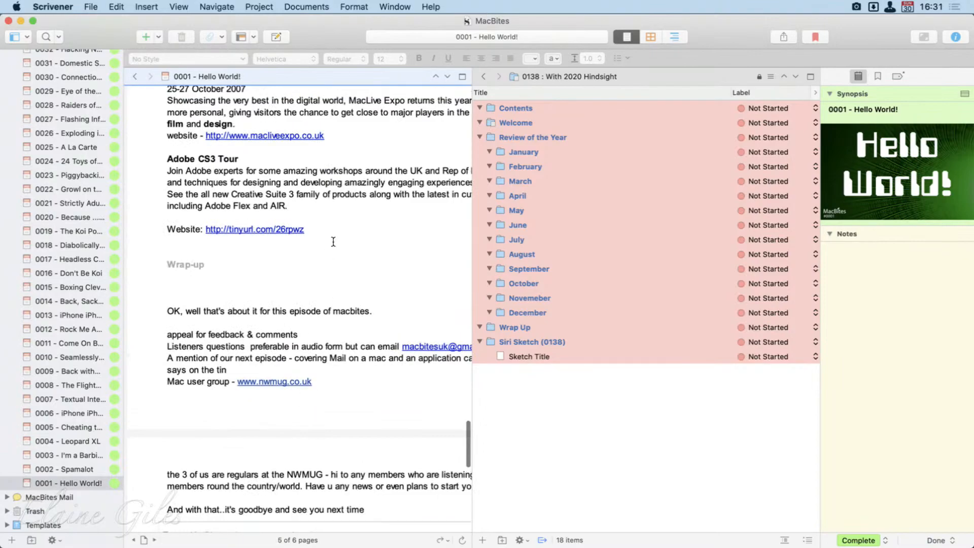
left_click_drag(299, 209, 168, 162)
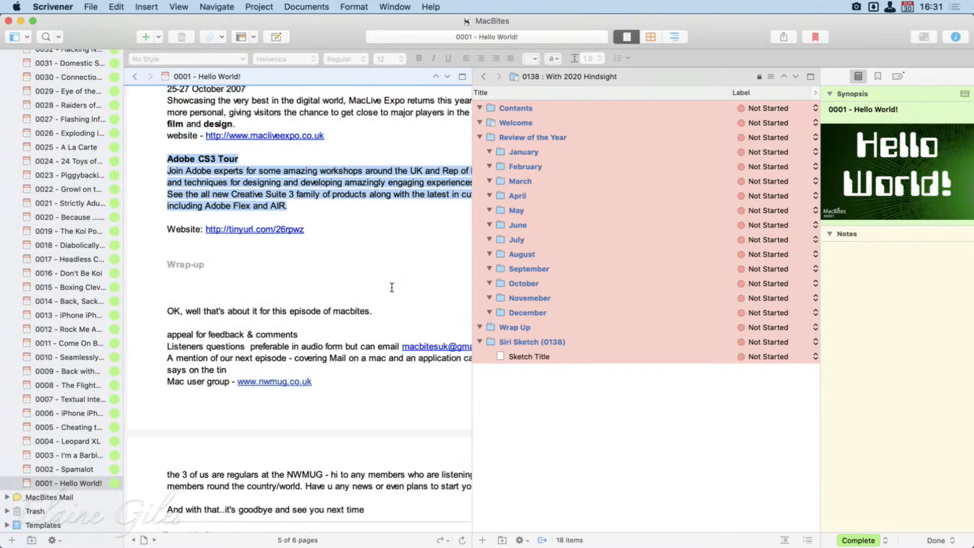
left_click(386, 305)
scroll(316, 332, "up", 20)
scroll(315, 333, "up", 20)
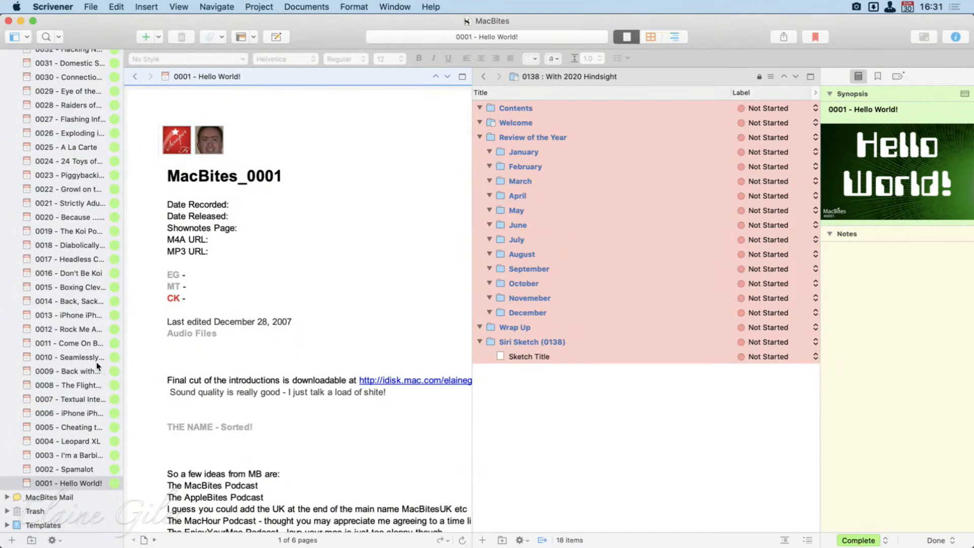
Step: Collapse the Archive folder and look inside the MacBites Mail folder, collapsing it again
scroll(84, 354, "up", 20)
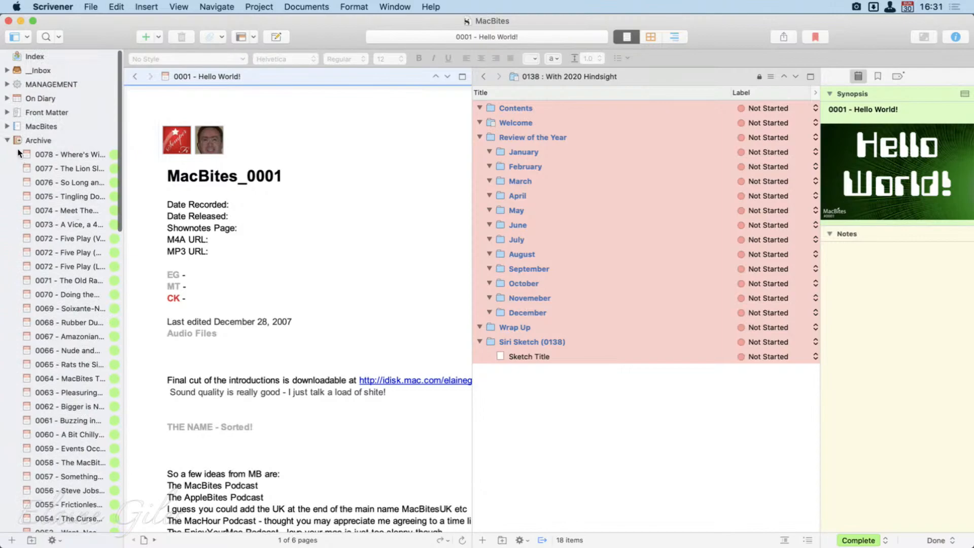
left_click(7, 139)
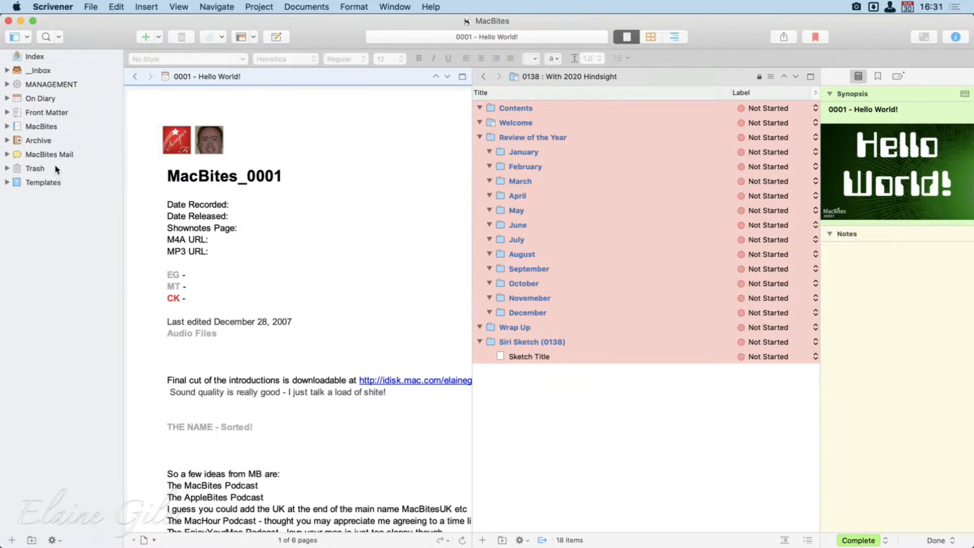
left_click(7, 154)
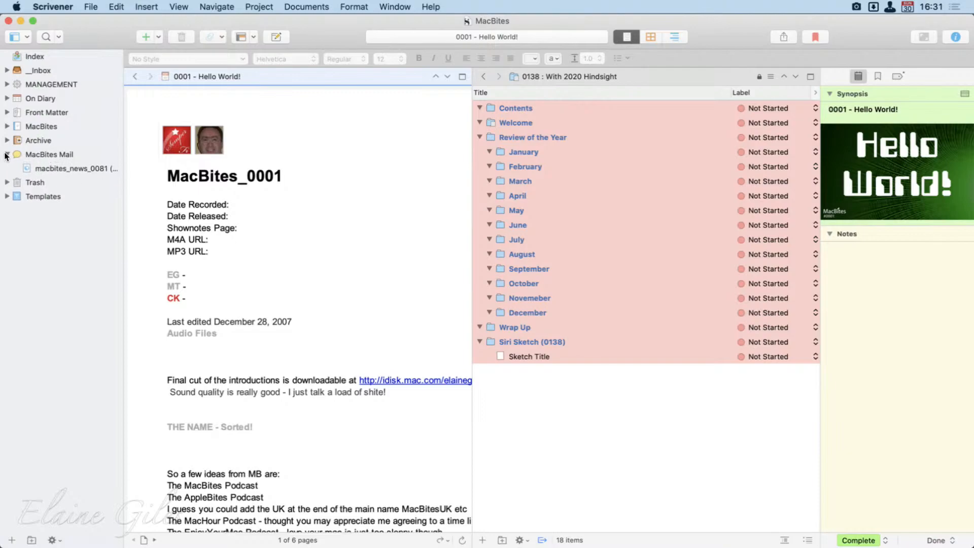
left_click(7, 154)
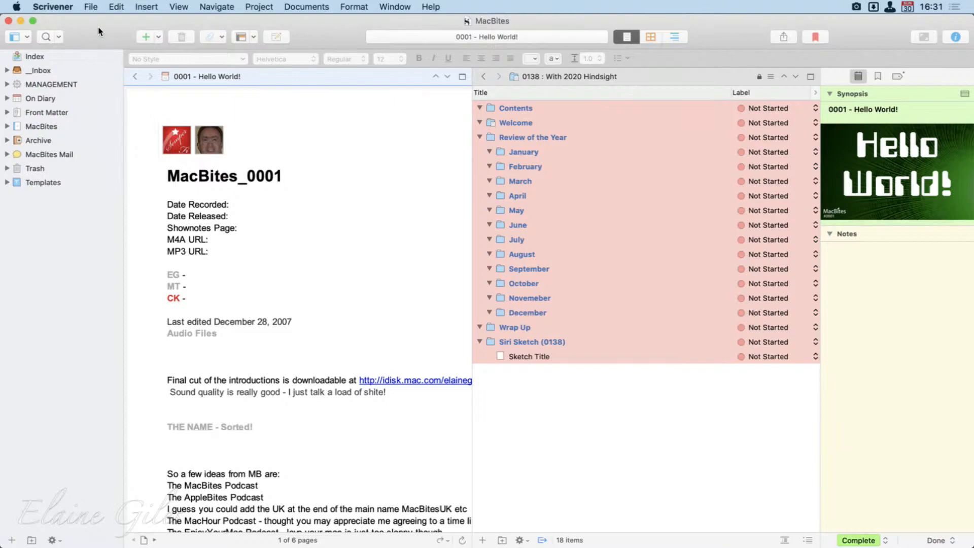
Step: Switch to the recent Email Generator project
left_click(91, 7)
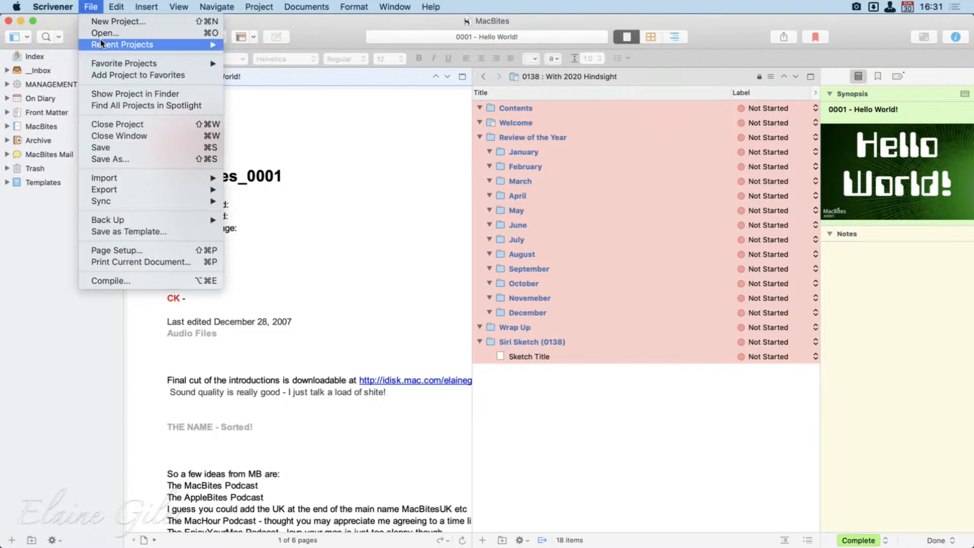
mouse_move(151, 43)
left_click(289, 57)
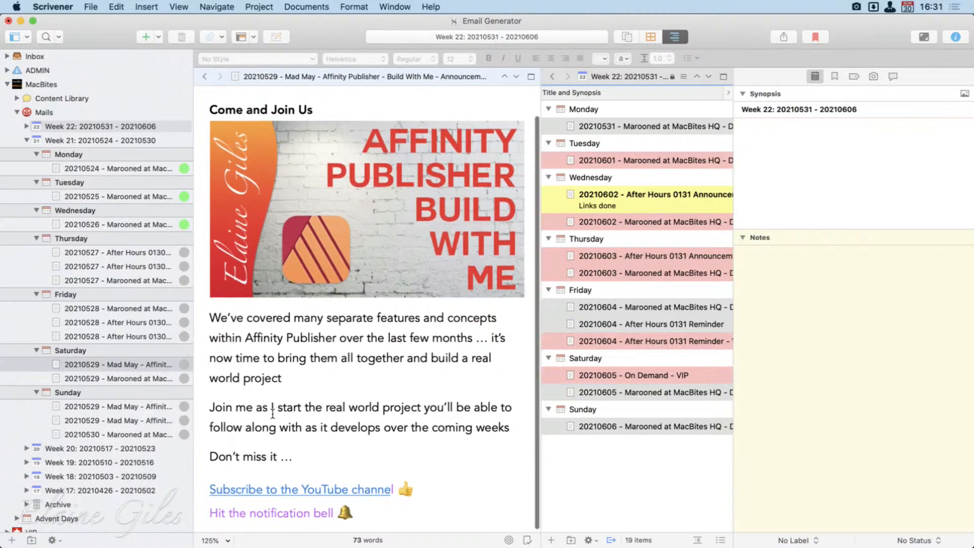
Step: Select the two After Hours 0130 mails dated 20210527 under Thursday of Week 21 to view the announcement
scroll(272, 414, "up", 2)
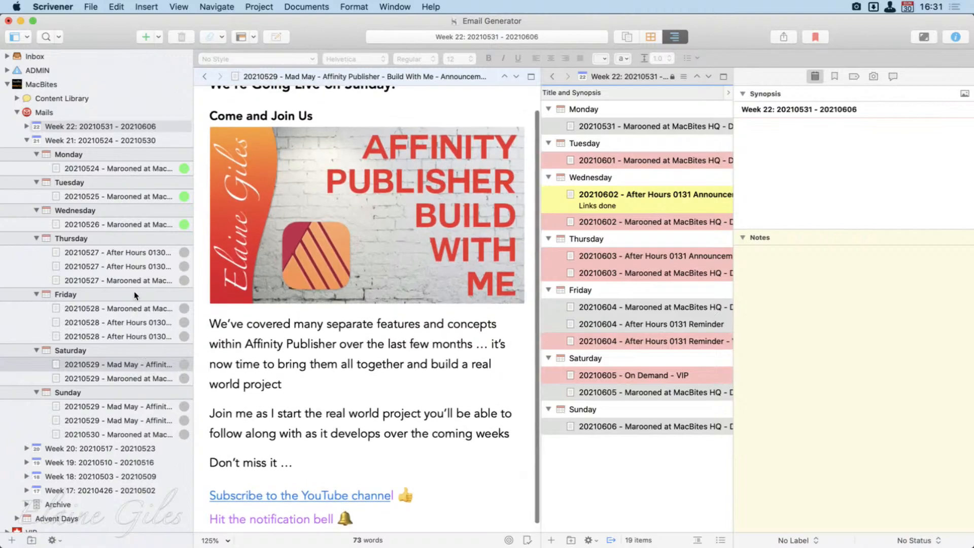
left_click(131, 252)
left_click(129, 265, "super")
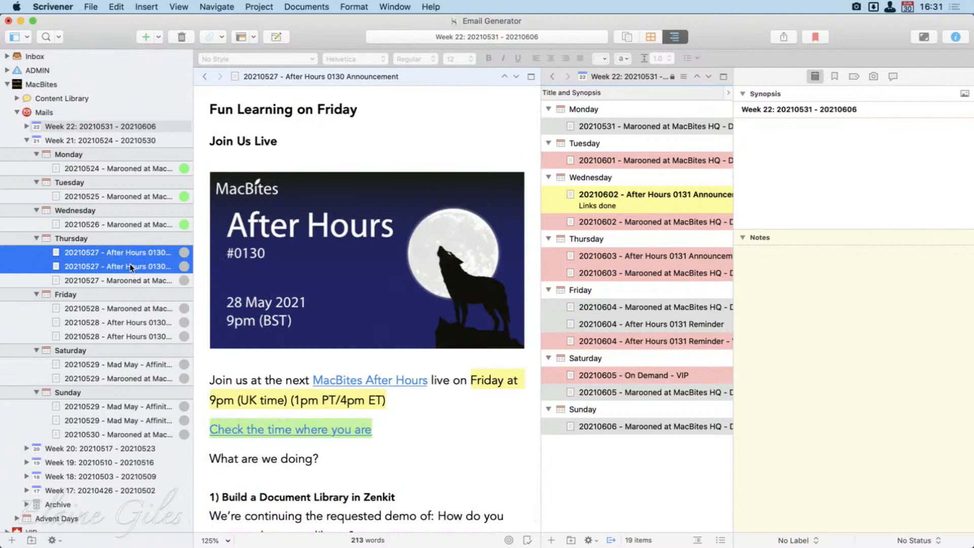
Step: Extend the selection to the remaining Thursday mail, all Friday and Saturday mails, and the two Mad May mails under Sunday of Week 21
left_click(129, 278, "super")
left_click(136, 307, "super")
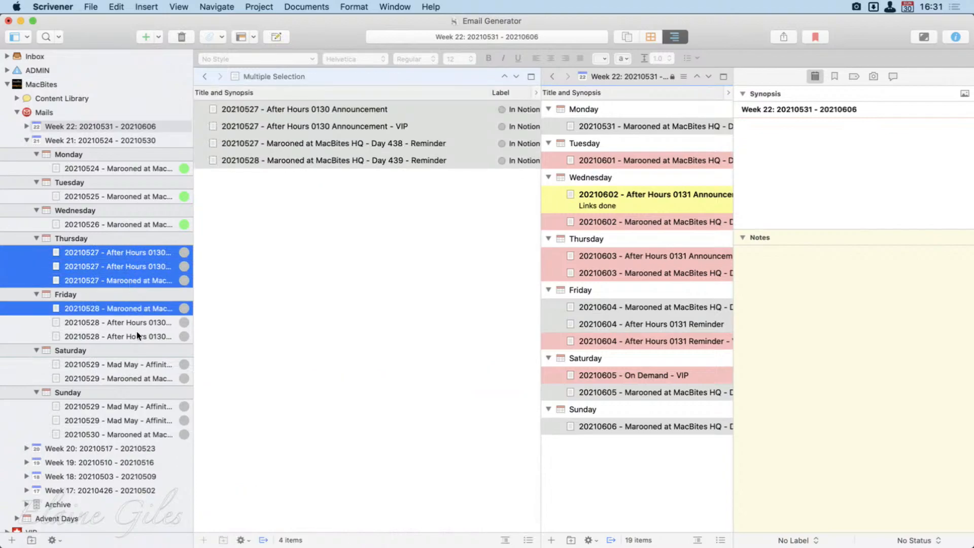
left_click(136, 327, "super")
left_click(138, 336, "super")
left_click(135, 366, "super")
left_click(136, 378, "super")
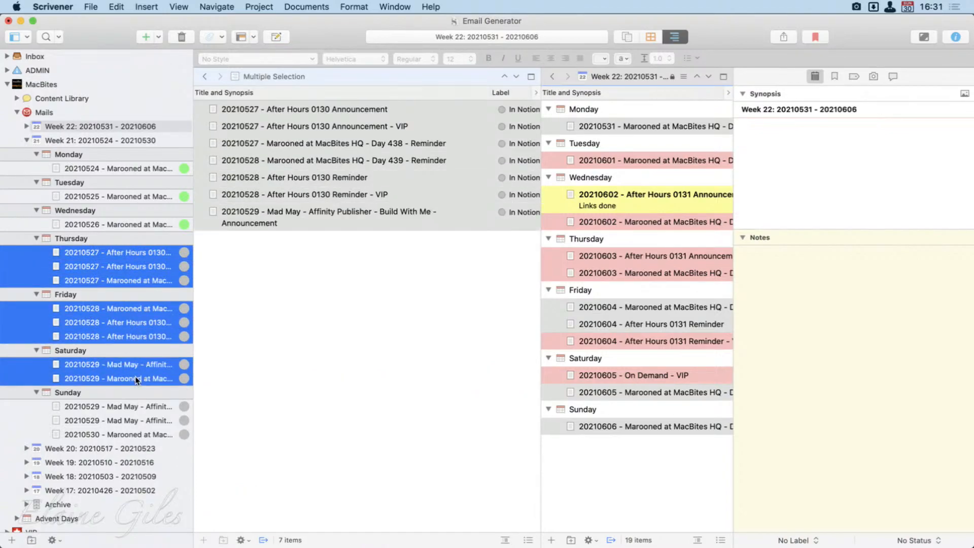
left_click(138, 406, "super")
left_click(139, 420, "super")
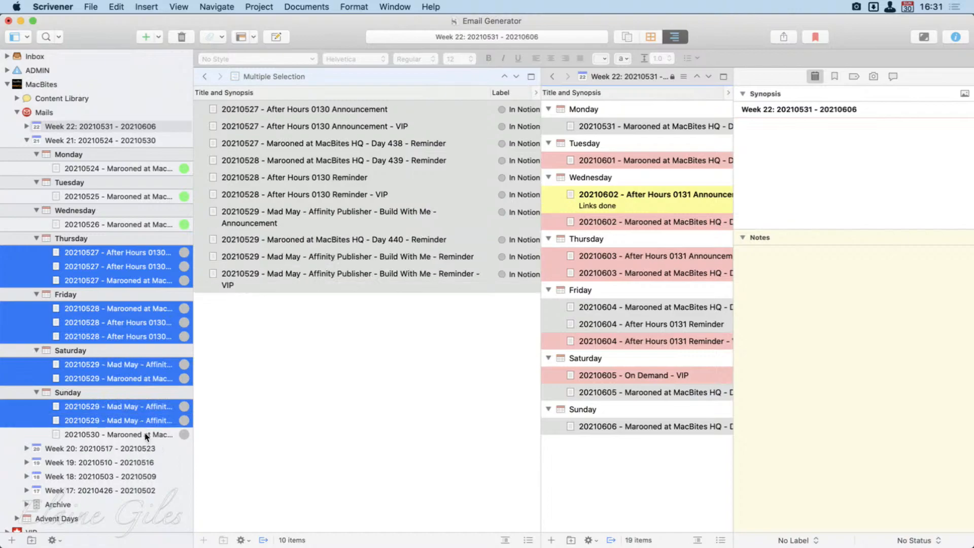
Step: Set the label of the selected Week 21 mails to Sent and update their status
right_click(143, 404)
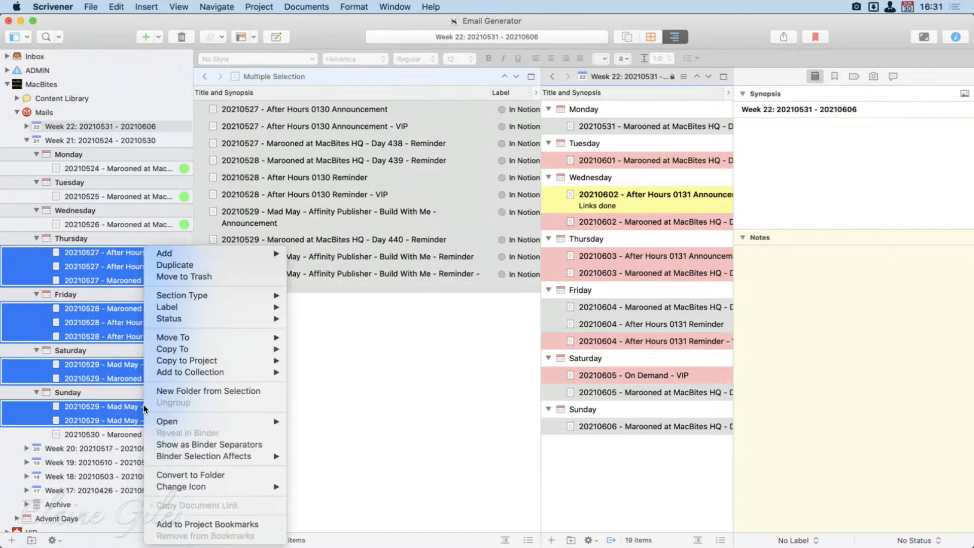
mouse_move(218, 307)
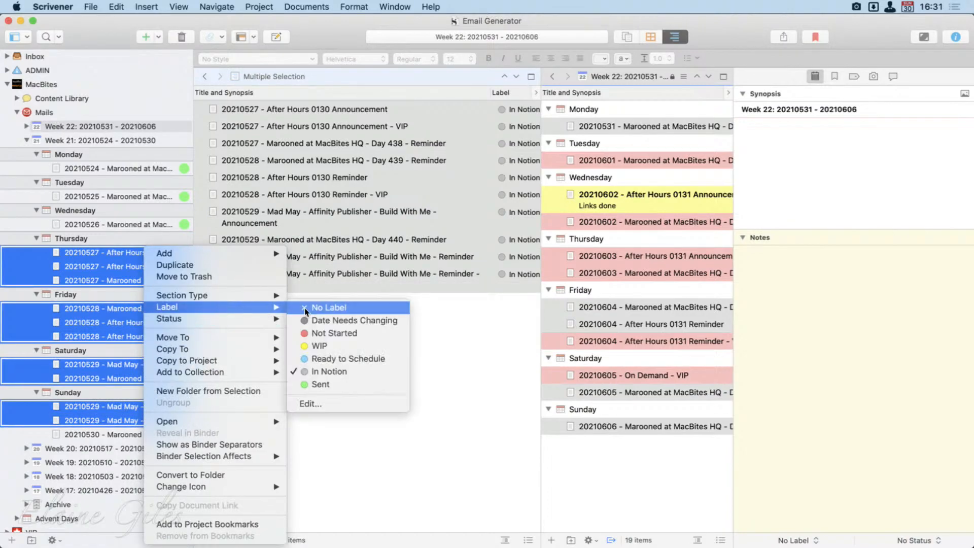
left_click(328, 383)
right_click(144, 308)
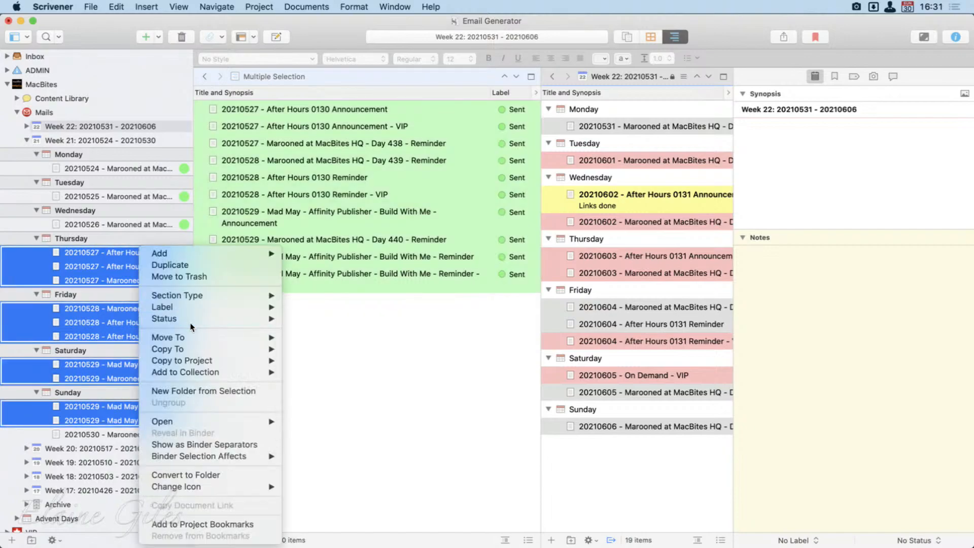
mouse_move(167, 319)
left_click(319, 412)
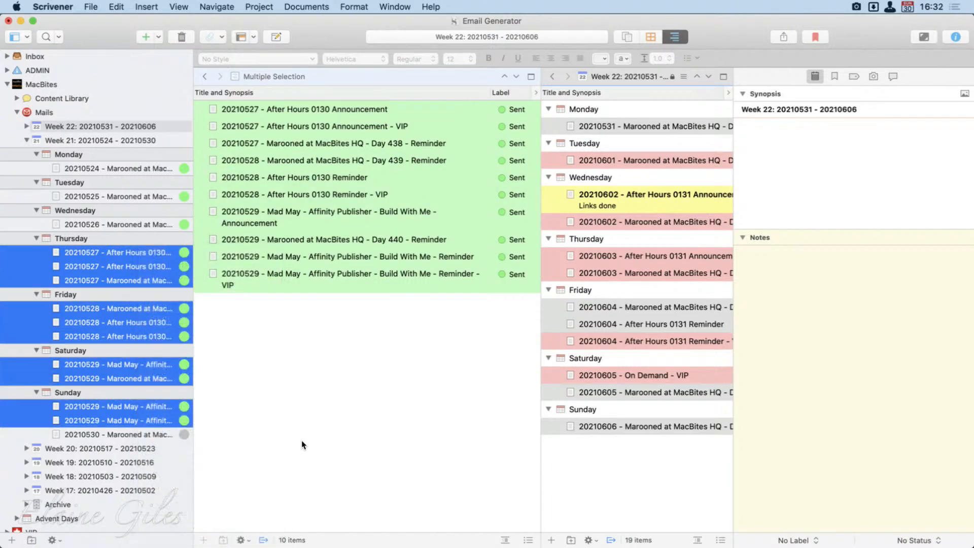
left_click(307, 459)
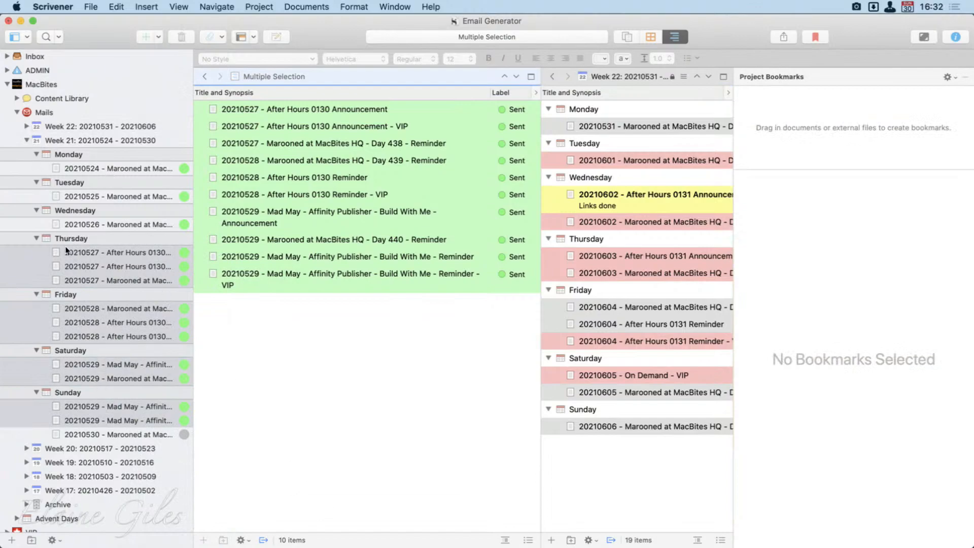
Step: Collapse Week 21, look through the Week 22 mails and collapse them, and expand the Archive folder to view its year folders
left_click(26, 140)
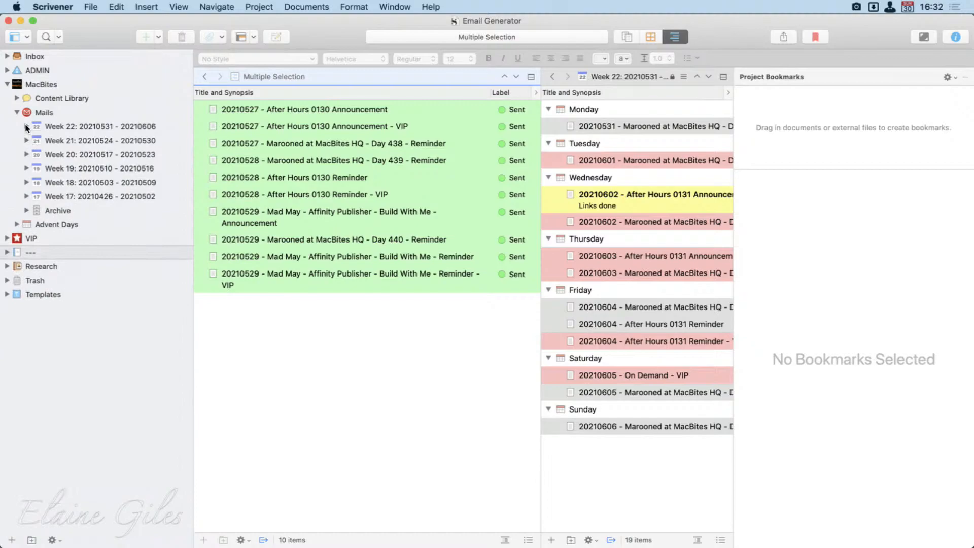
left_click(27, 126)
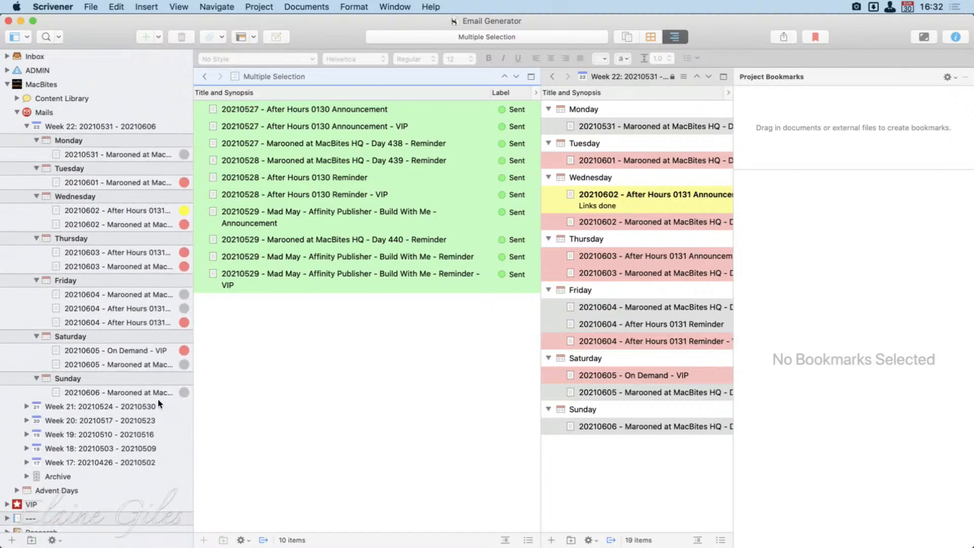
left_click(26, 127)
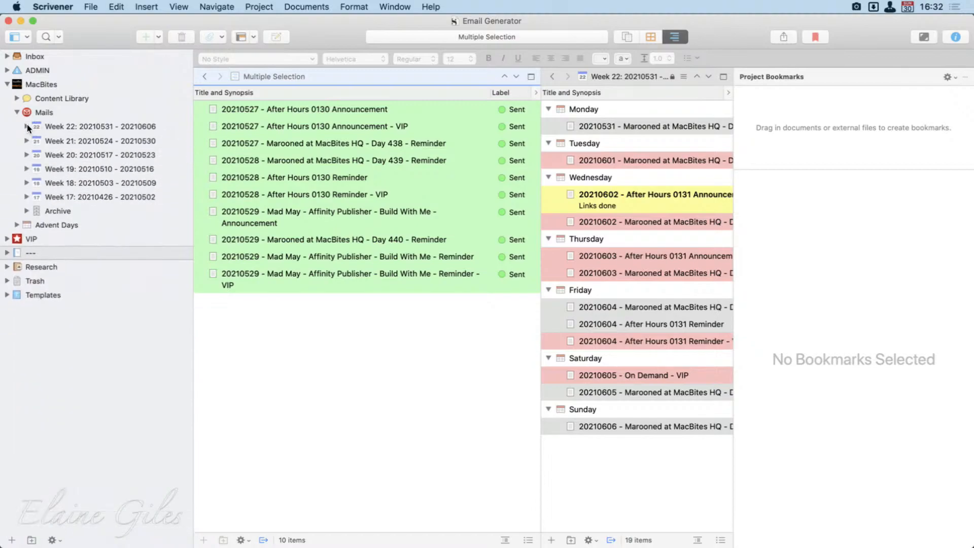
left_click(27, 210)
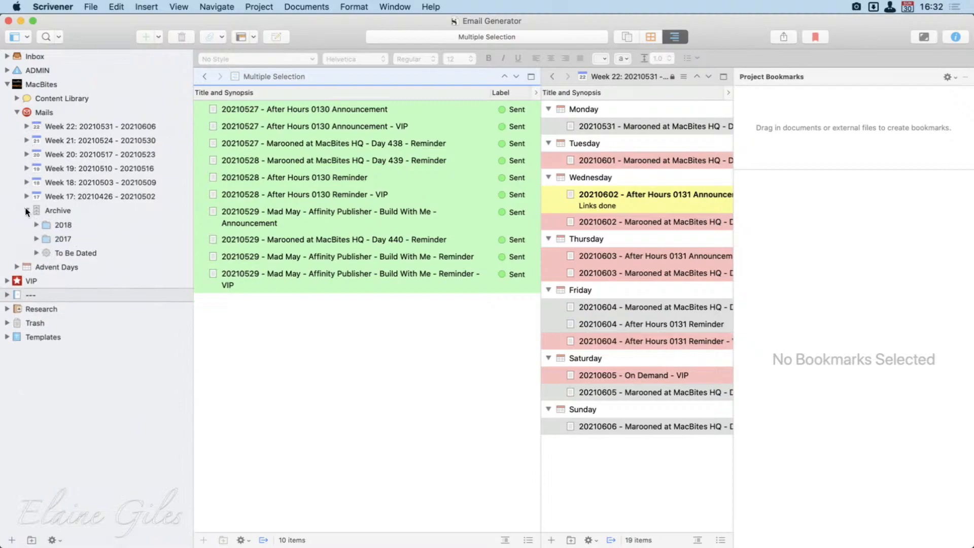
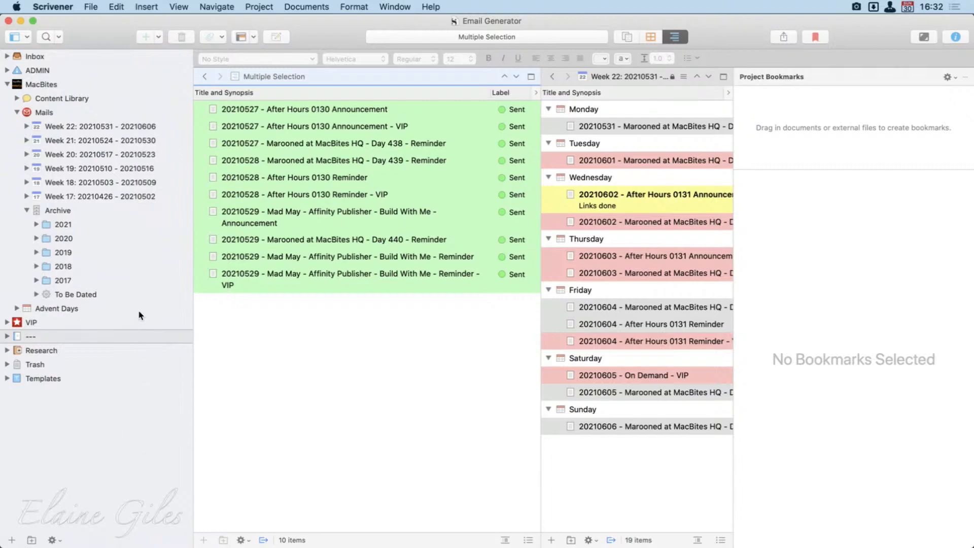
Step: Minimise the Email Generator project and show the MacBites project's MacBites folder as a corkboard of episode cards
left_click(22, 21)
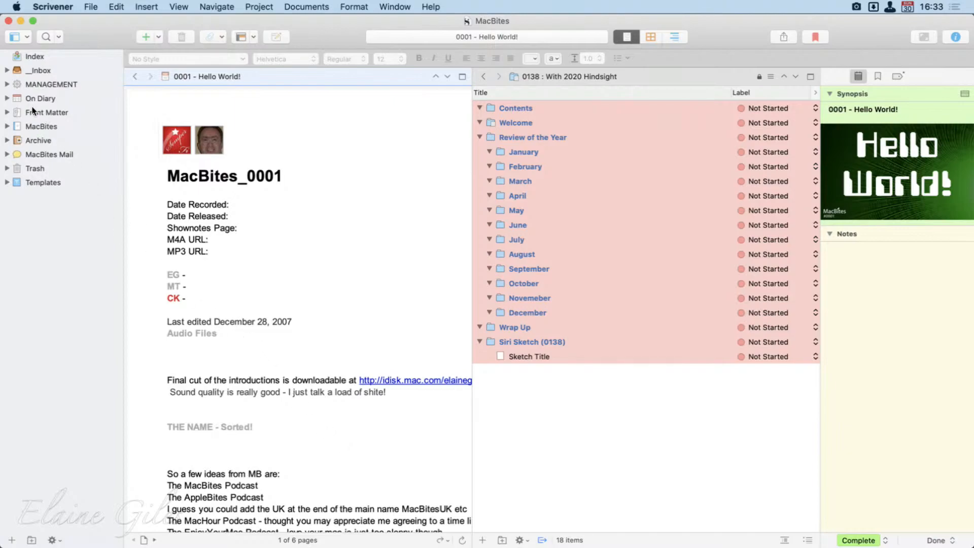
left_click(7, 126)
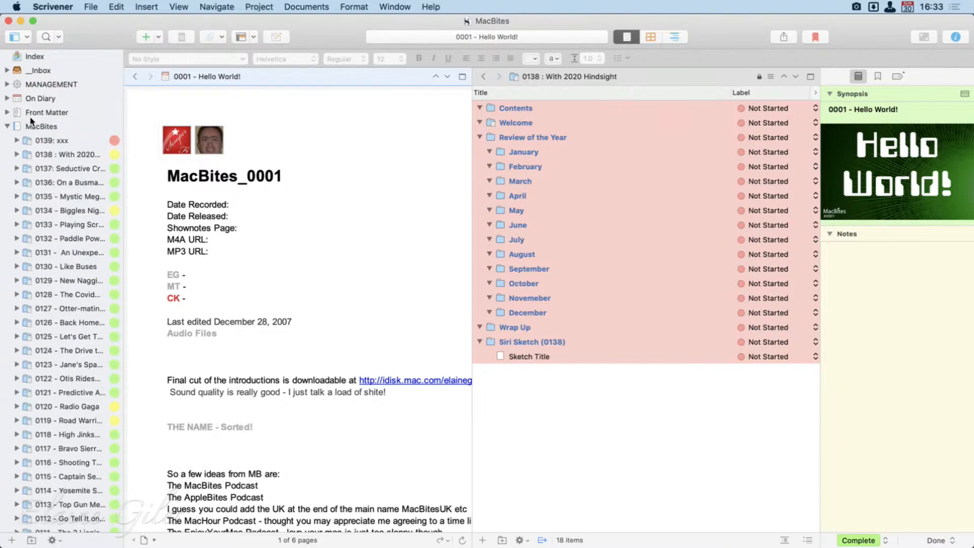
scroll(40, 120, "down", 1)
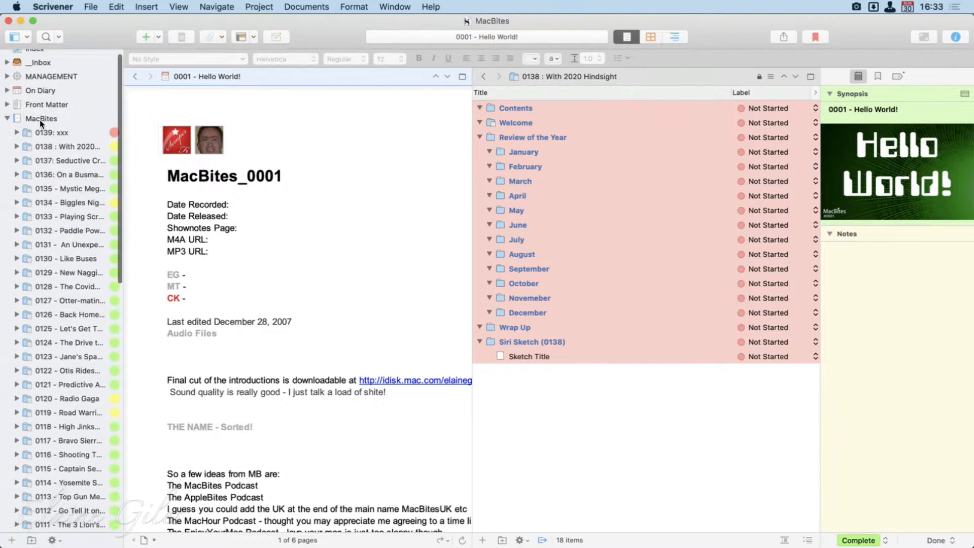
left_click(40, 118)
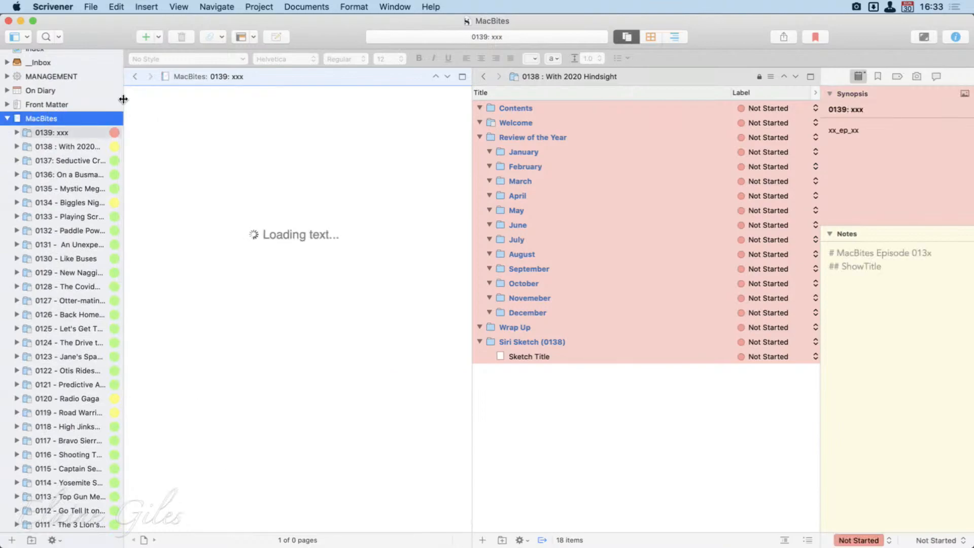
left_click(654, 38)
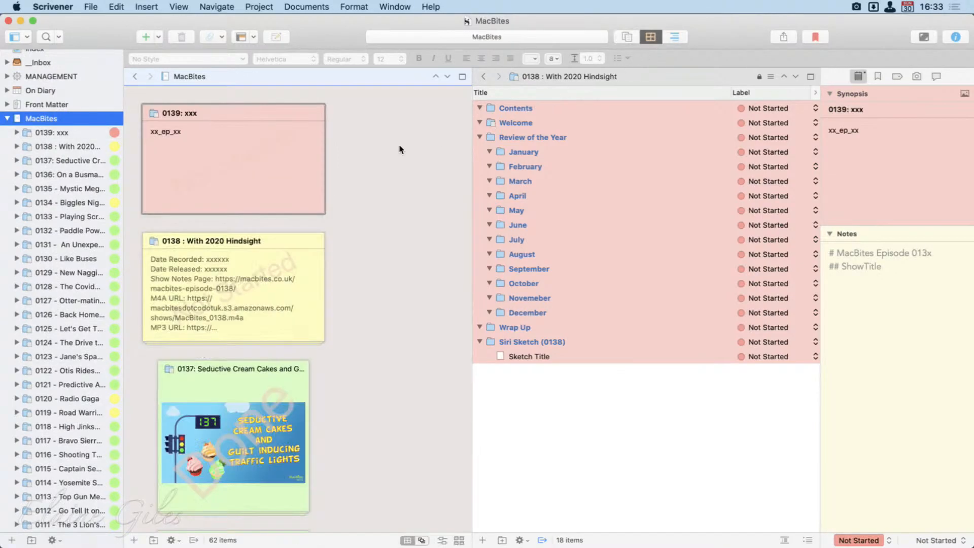
scroll(301, 229, "down", 10)
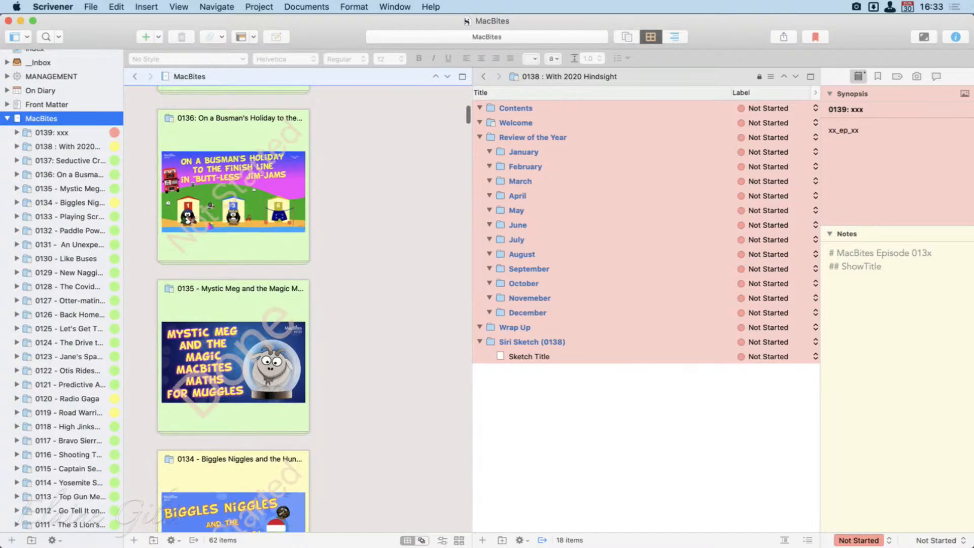
Step: Reduce the corkboard's card size so that two episode cards fit across
left_click(459, 541)
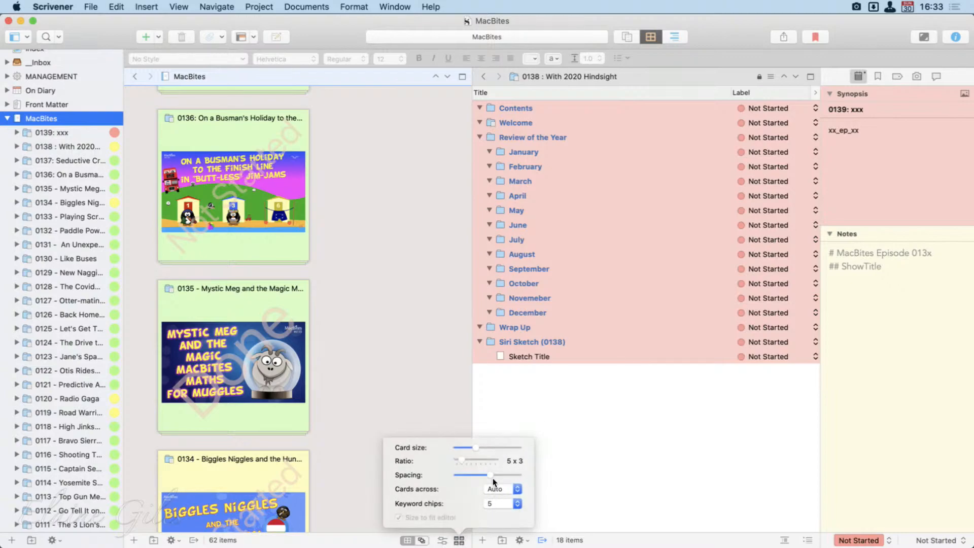
left_click_drag(472, 449, 466, 447)
left_click(453, 366)
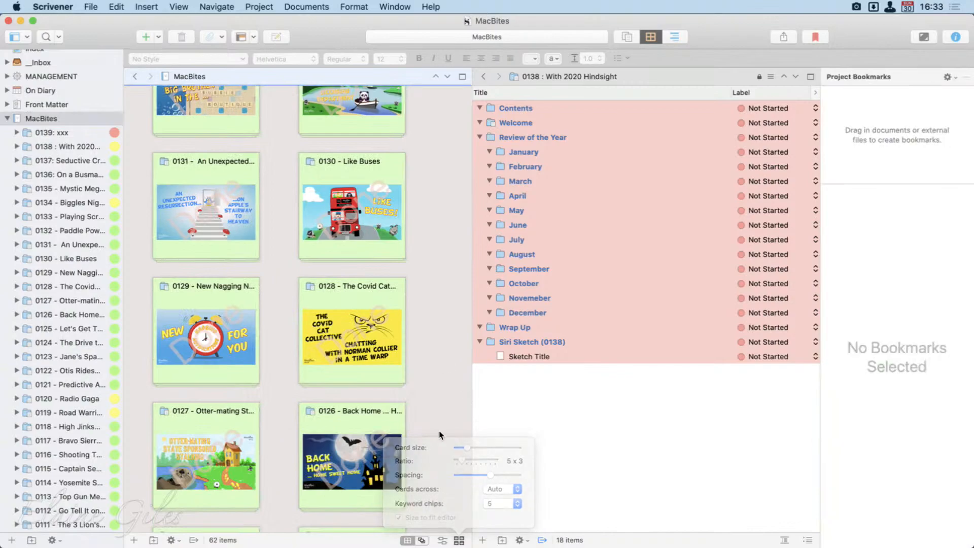
Step: Browse the episode cards on the corkboard, examining their artwork, label colours and status stamps
scroll(433, 467, "down", 1)
scroll(433, 470, "down", 5)
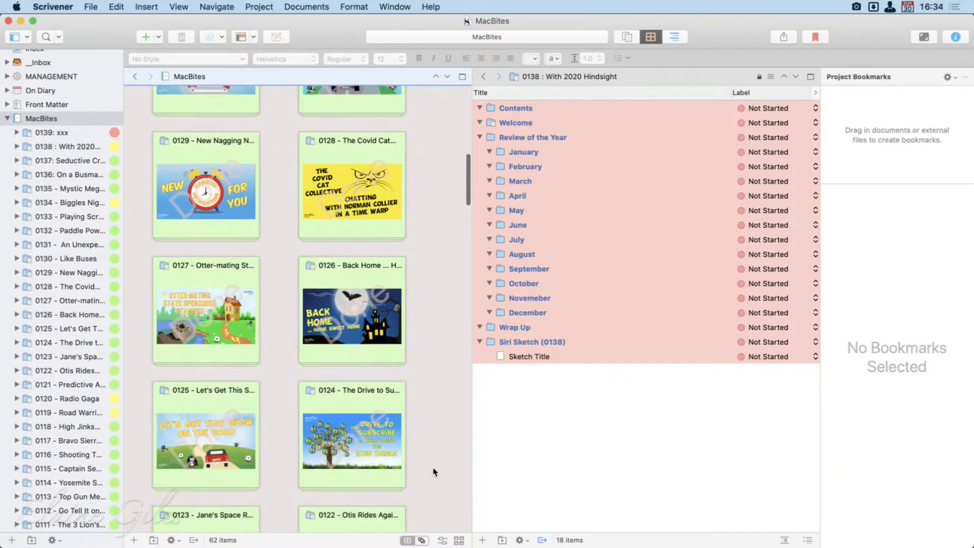
scroll(433, 471, "down", 4)
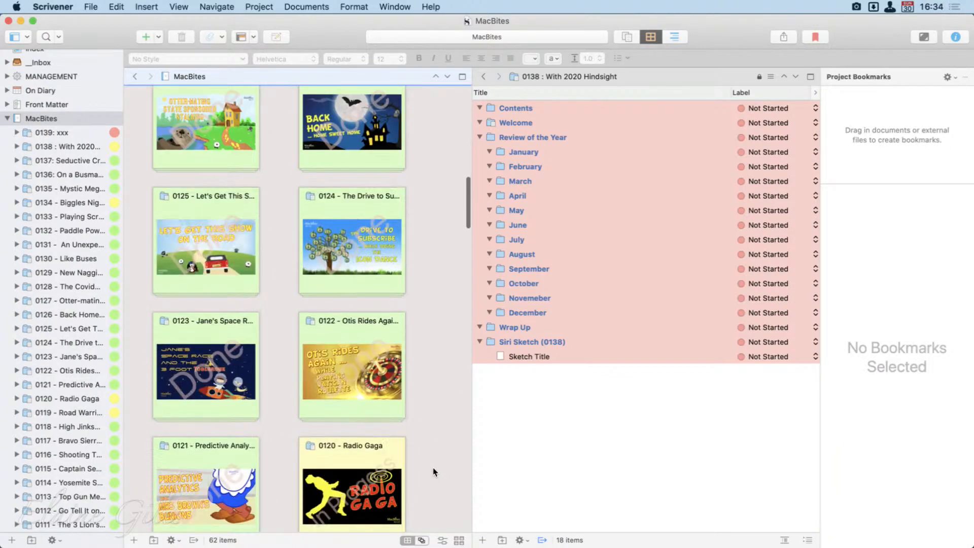
scroll(433, 472, "down", 6)
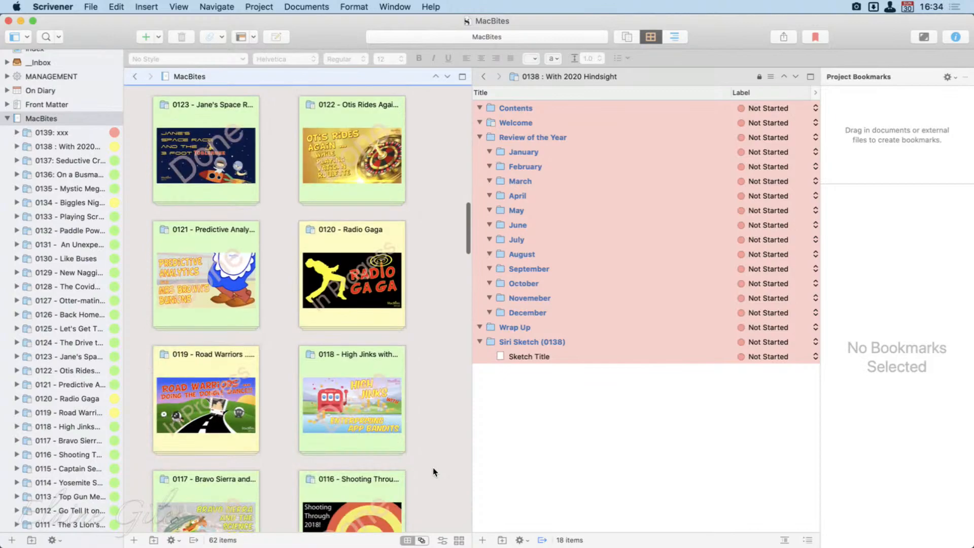
scroll(433, 472, "down", 2)
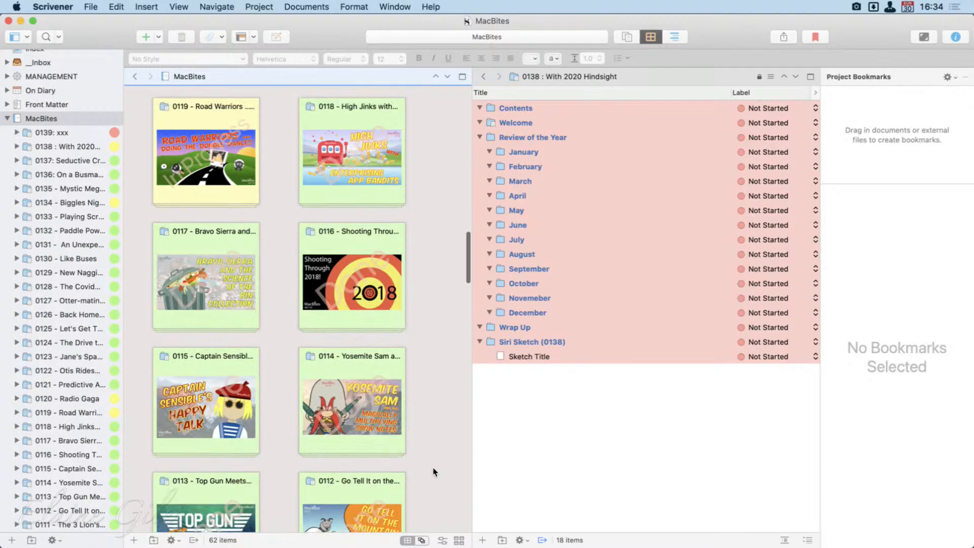
scroll(433, 471, "up", 3)
scroll(433, 467, "up", 2)
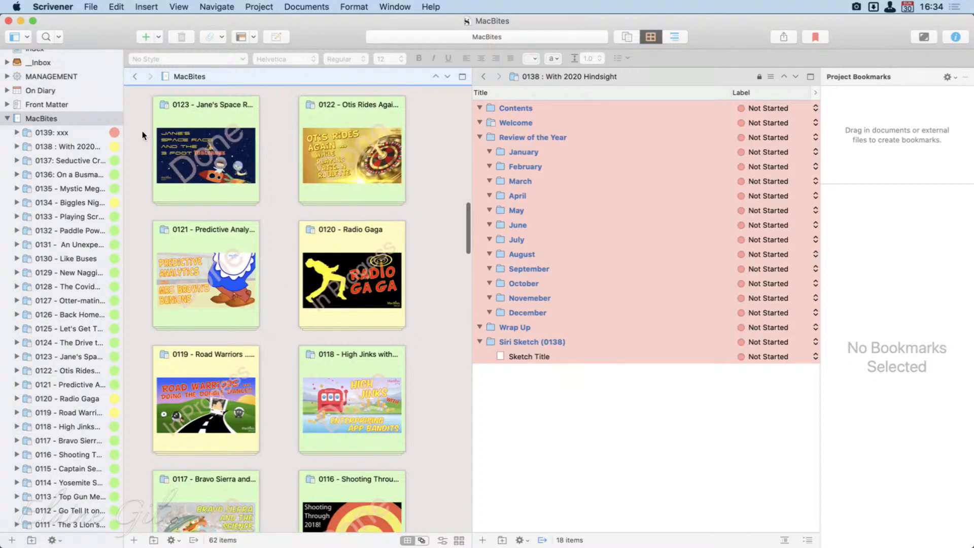
Step: Switch to Affinity Publisher and add a horizontal guide at about 149 mm and a vertical guide at about 123 mm to the Index spread
left_click(20, 21)
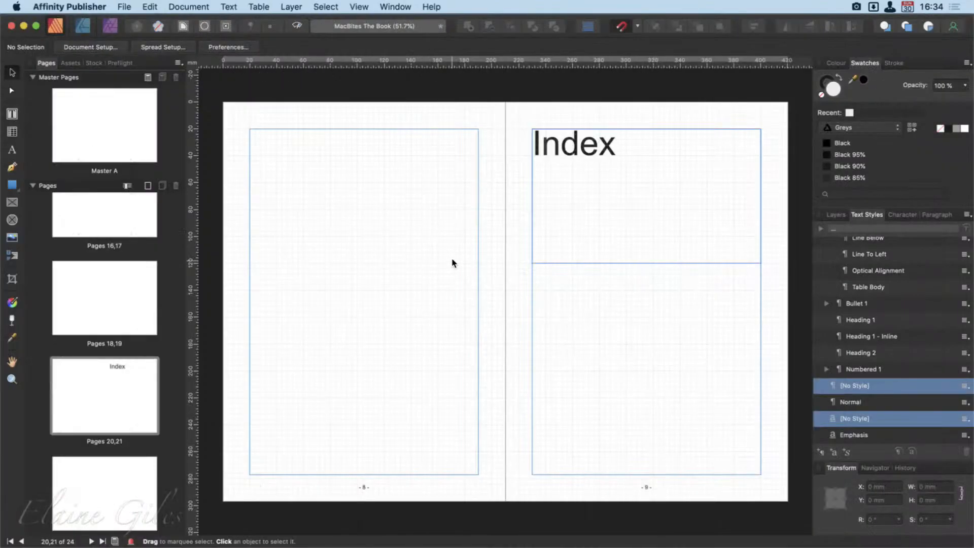
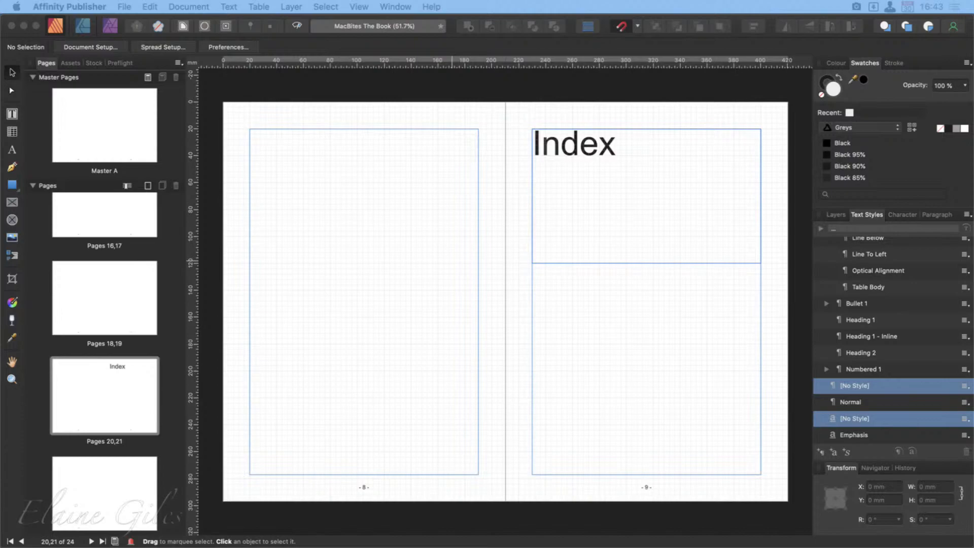
left_click(430, 51)
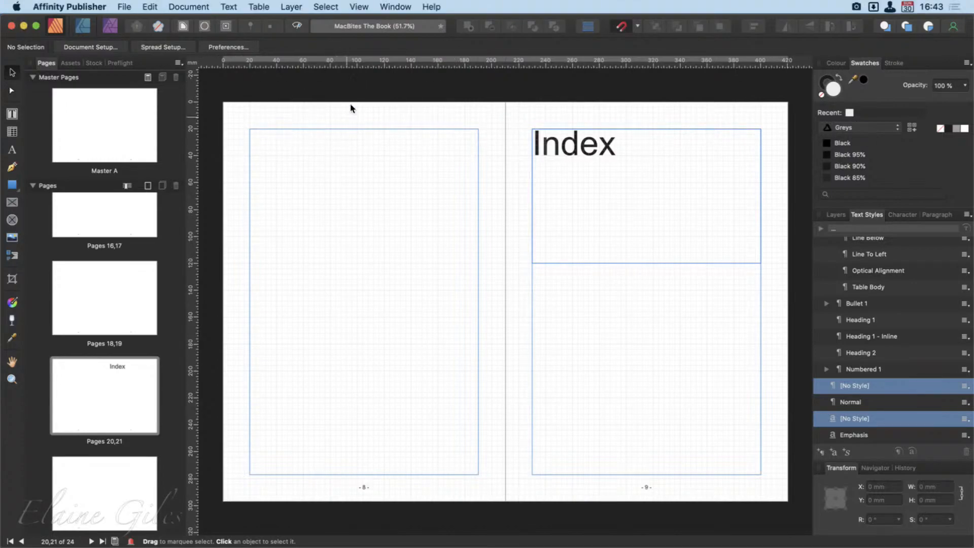
left_click_drag(360, 64, 350, 304)
left_click_drag(194, 223, 388, 242)
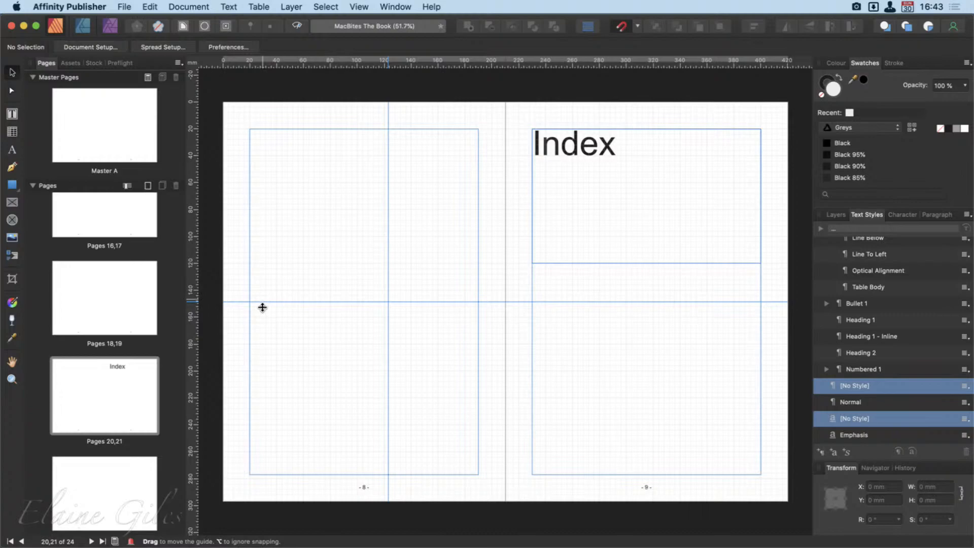
Step: Adjust the guides on the Index spread, moving the vertical one to the centre of the blank page at about 105 mm
mouse_move(263, 307)
left_mouse_down()
mouse_move(268, 295)
mouse_move(270, 306)
left_mouse_up()
mouse_move(389, 203)
left_mouse_down()
mouse_move(360, 207)
mouse_move(388, 206)
left_mouse_up()
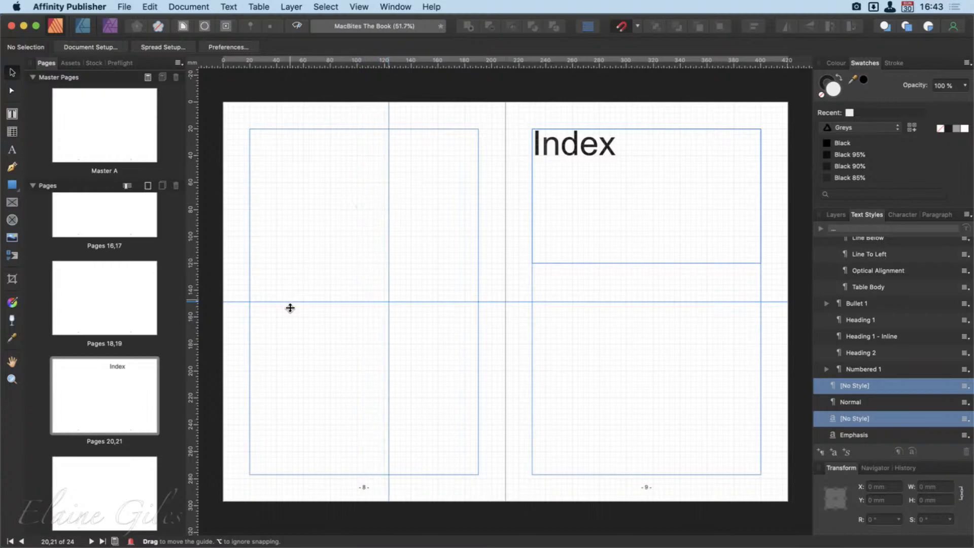
mouse_move(290, 308)
left_mouse_down()
mouse_move(289, 319)
mouse_move(290, 306)
left_mouse_up()
left_click_drag(385, 226, 364, 230)
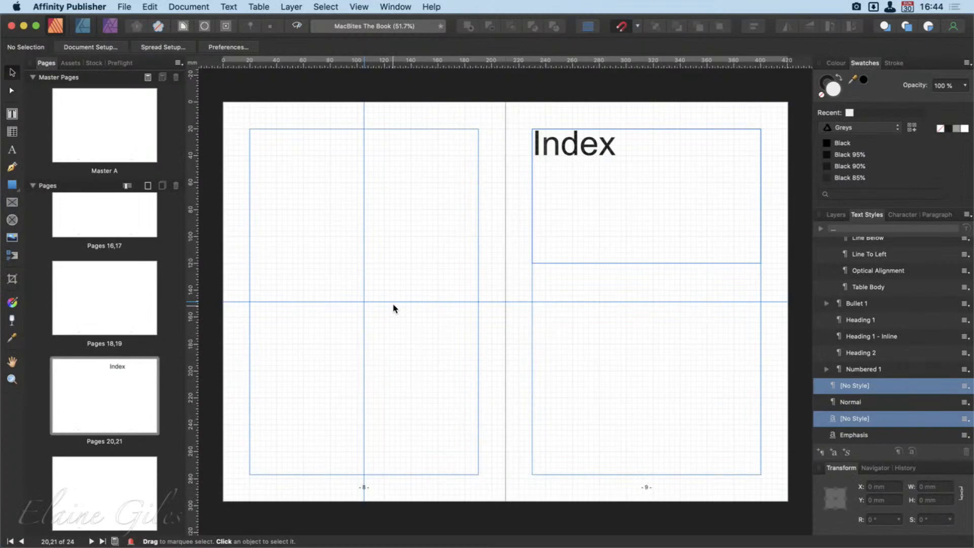
Step: Look through the earlier spreads and select the Introduction thumbnail followed by the Chapter One thumbnail, pages 14,15
scroll(94, 232, "up", 10)
scroll(94, 233, "down", 1)
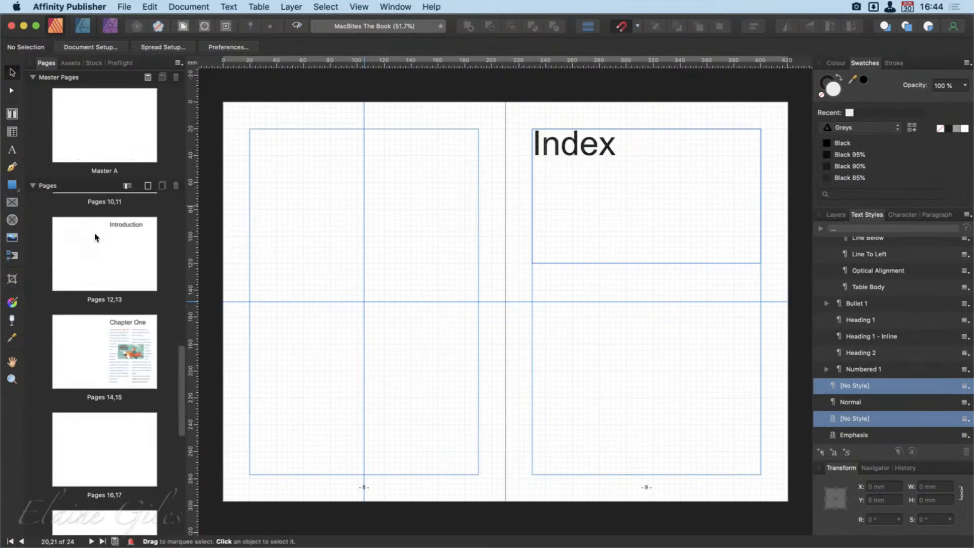
left_click(113, 269)
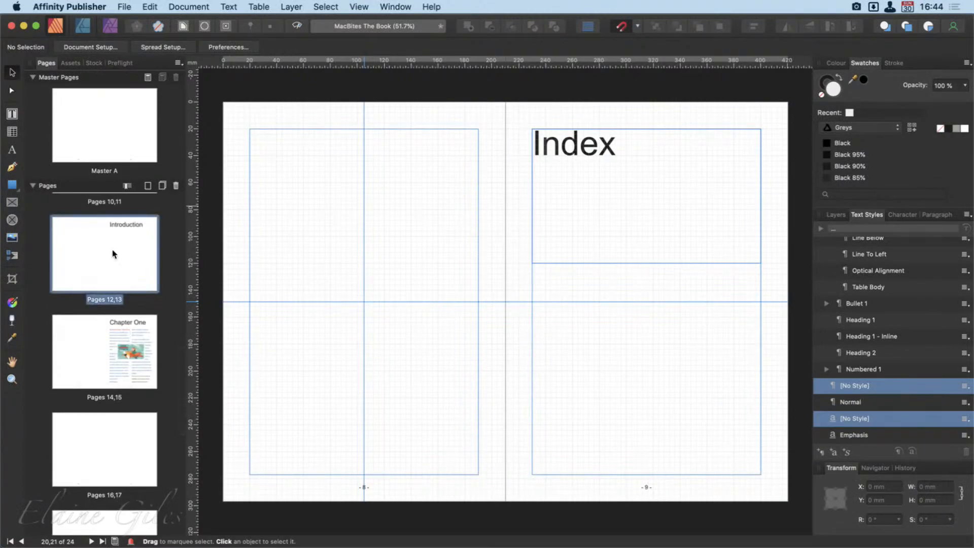
left_click(108, 355)
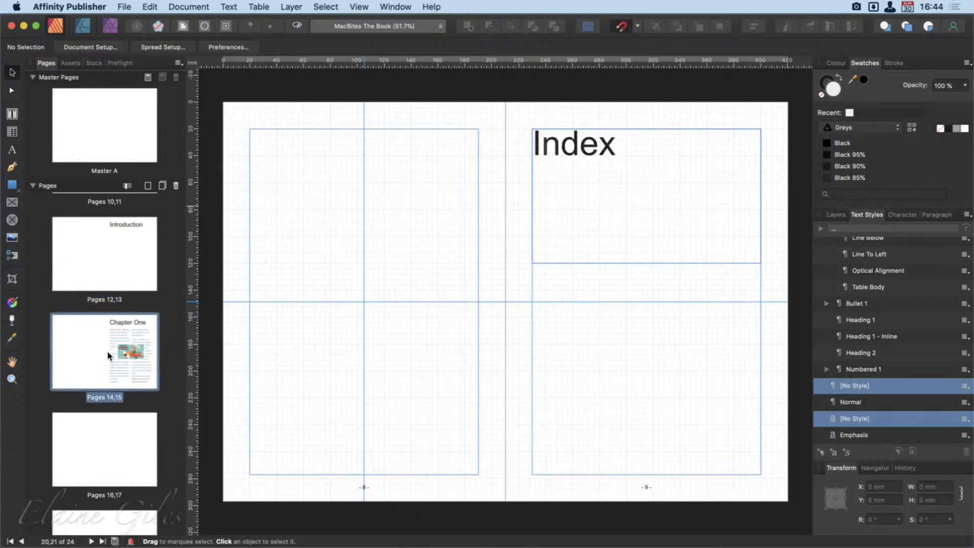
Step: Open the Section Manager on the Introduction section's settings and move it clear of the blank page and page thumbnails
left_click_drag(193, 448, 299, 143)
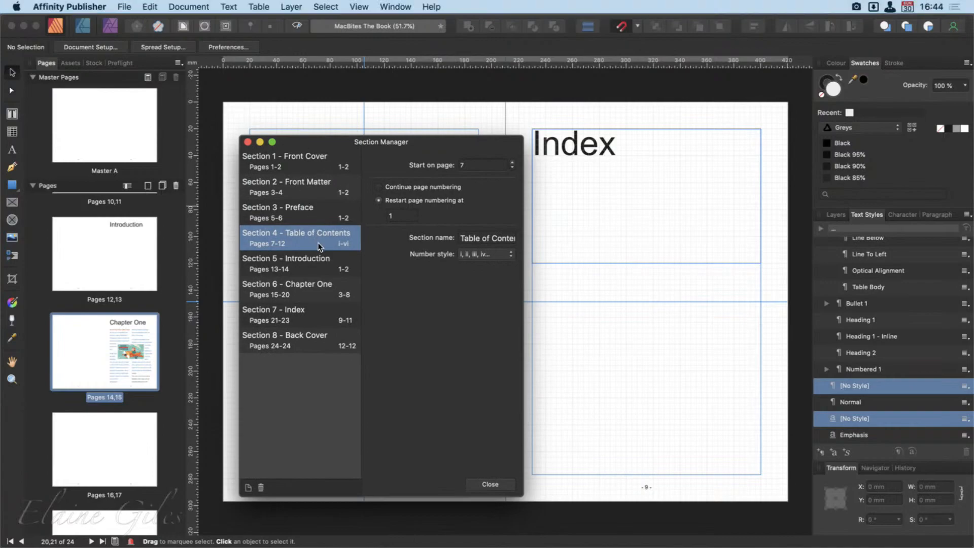
left_click(302, 262)
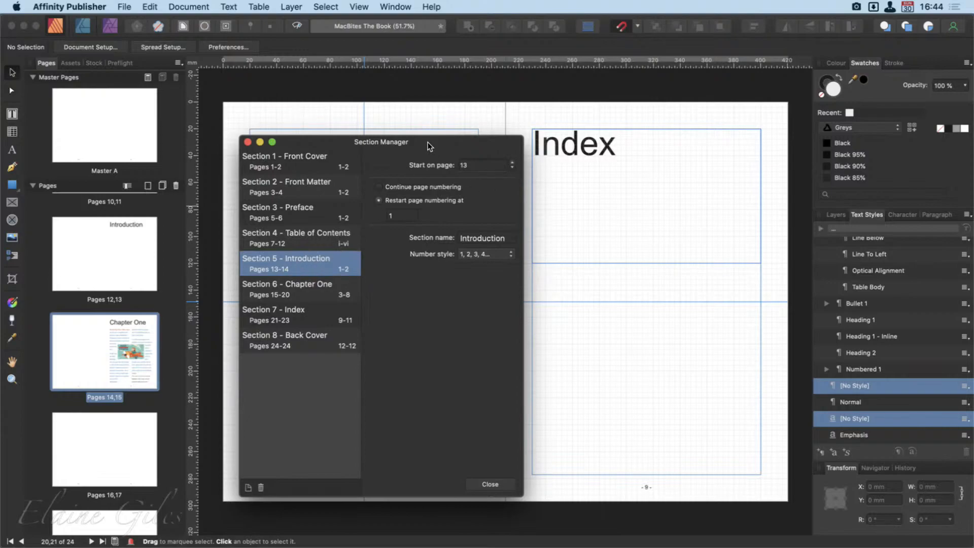
left_click_drag(427, 147, 790, 96)
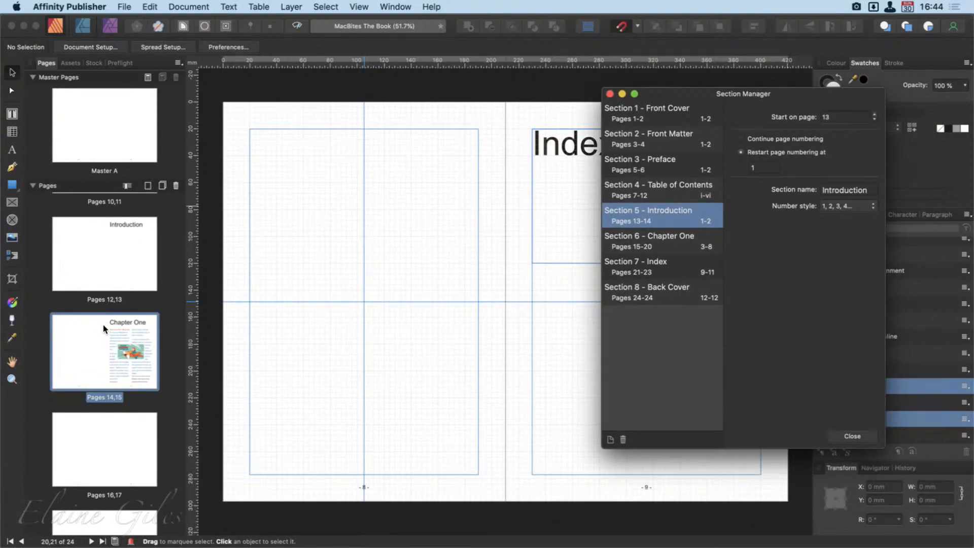
Step: Insert two pages based on Master A after page 13, following the Introduction spread
left_click(148, 185)
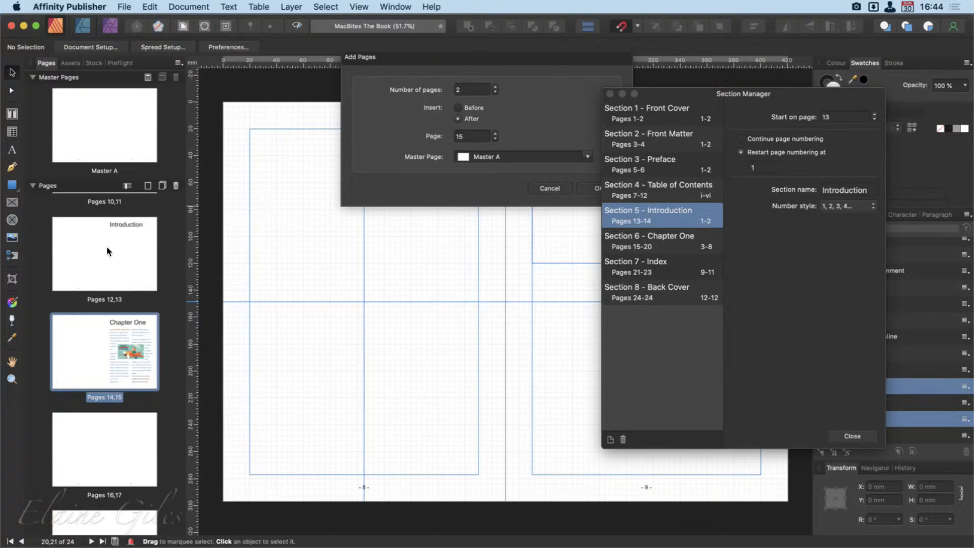
left_click(546, 189)
left_click(88, 253)
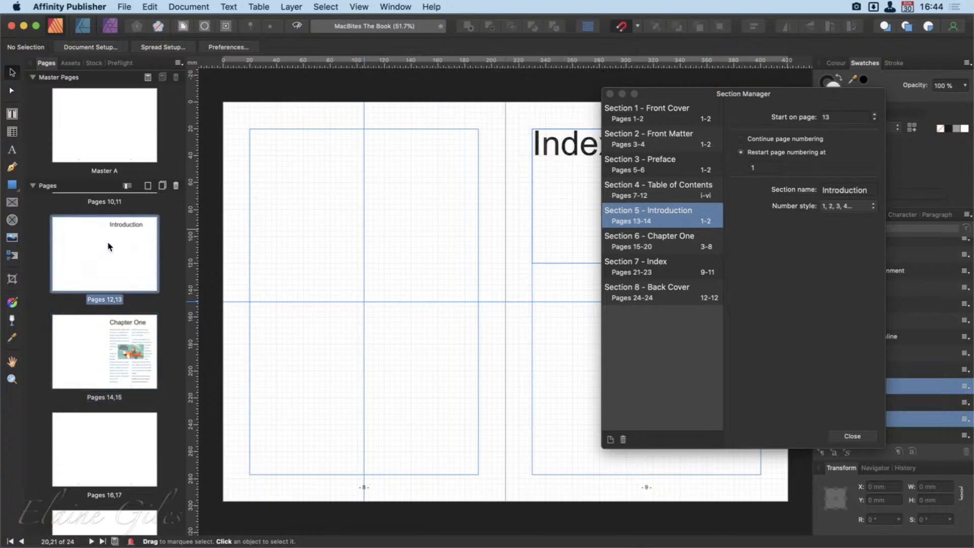
left_click(148, 187)
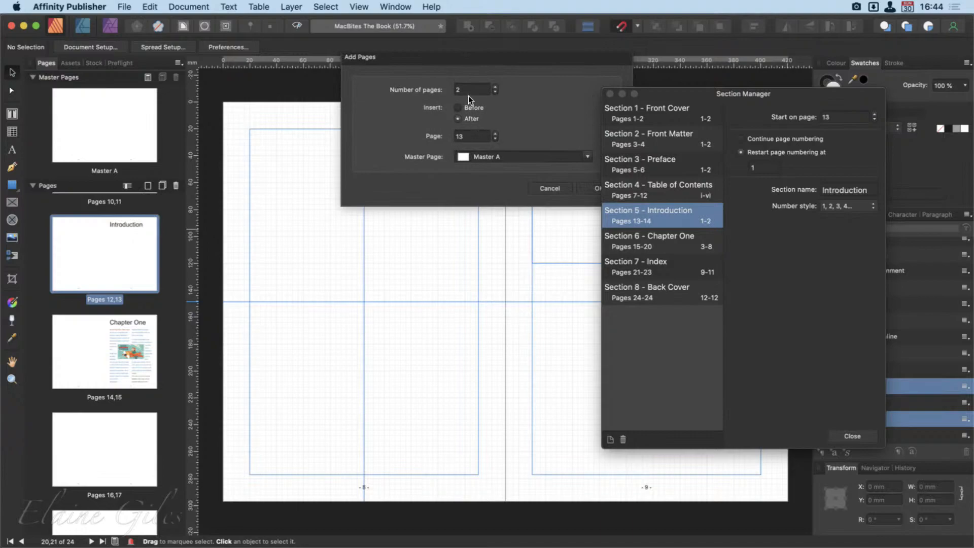
left_click(585, 188)
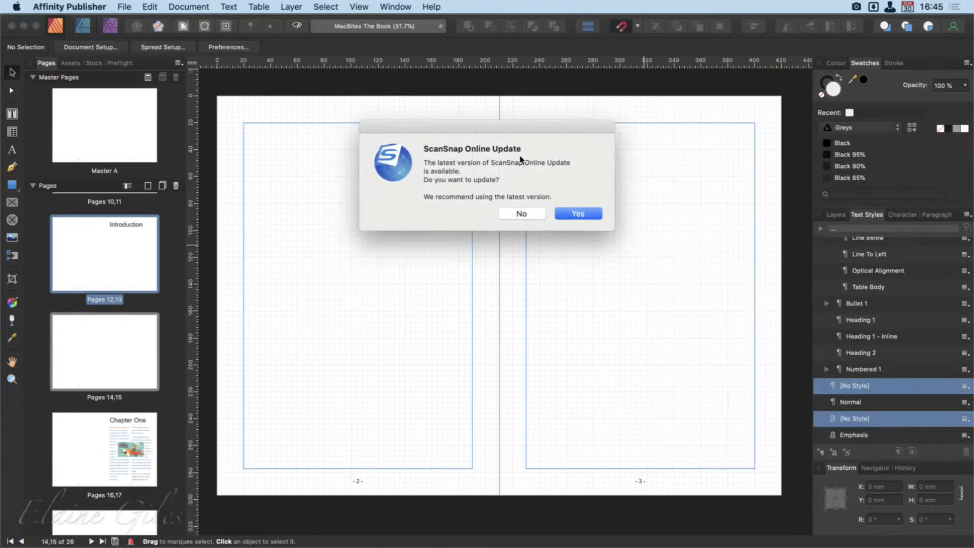
Step: Decline the ScanSnap Online Update, then check the section page ranges and the spreads following the Introduction
left_click(518, 215)
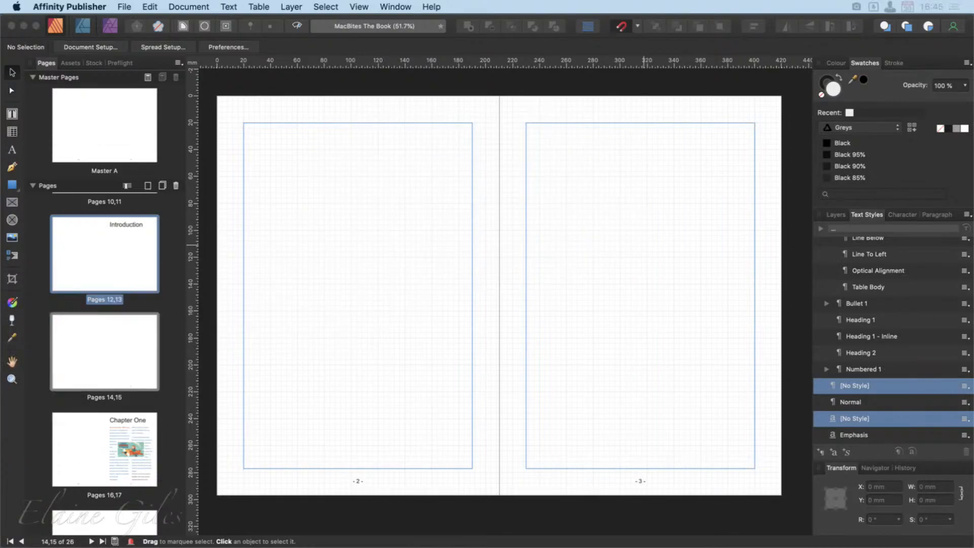
left_click(428, 130)
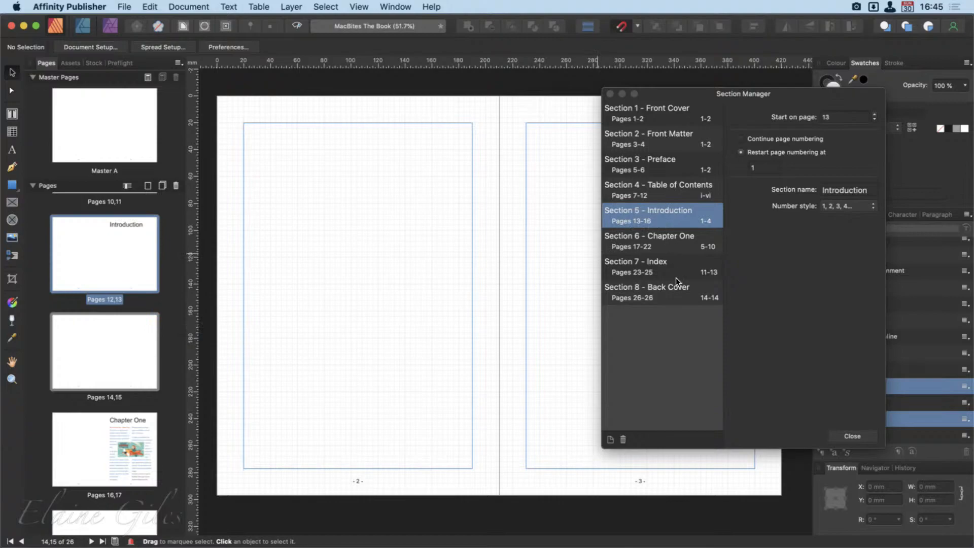
scroll(107, 362, "down", 1)
scroll(107, 364, "down", 4)
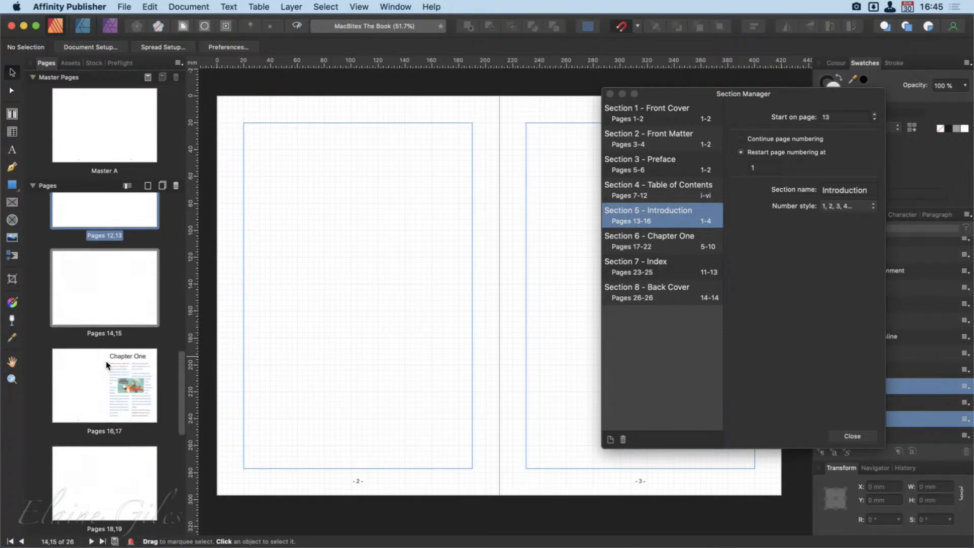
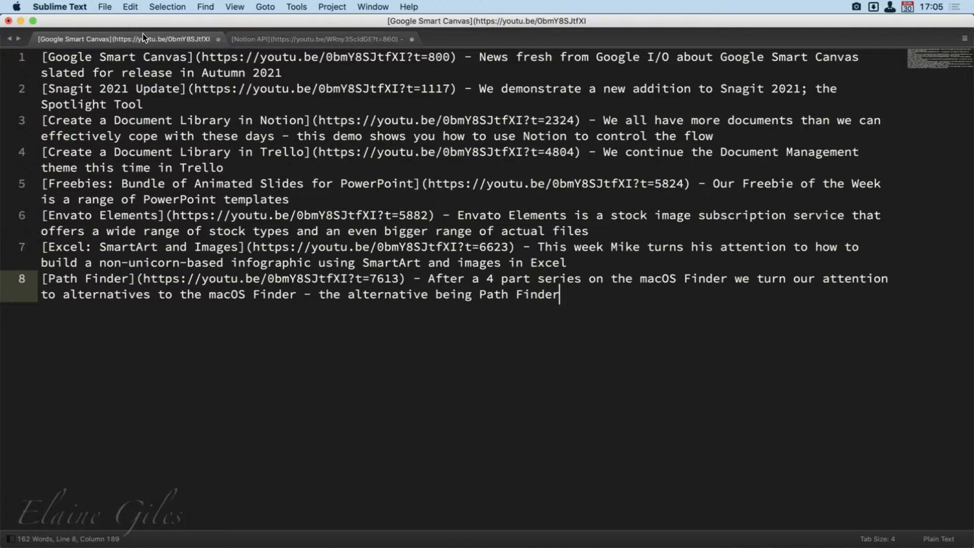
Step: In Sublime Text, place the Notion API notes before the Google Smart Canvas notes and show both files side by side
left_click(280, 42)
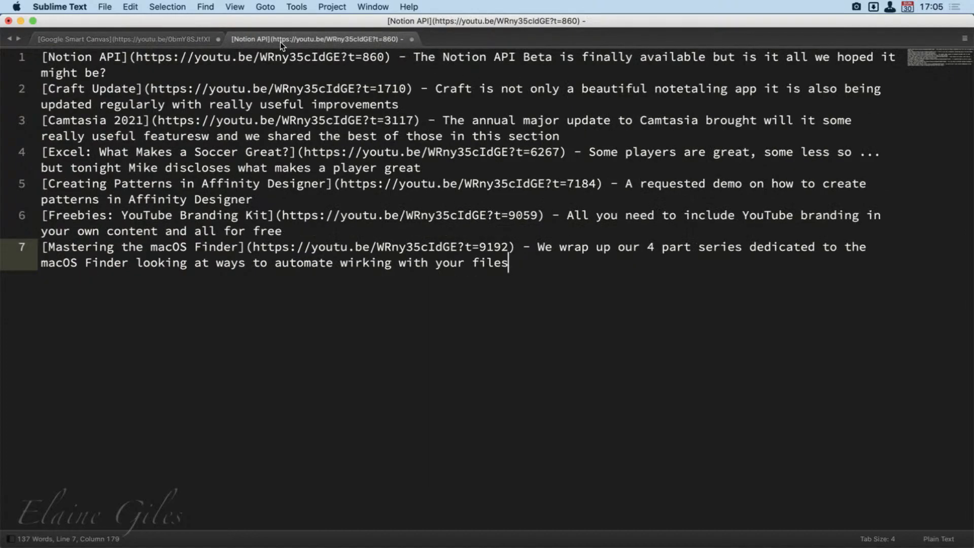
left_click_drag(280, 41, 115, 41)
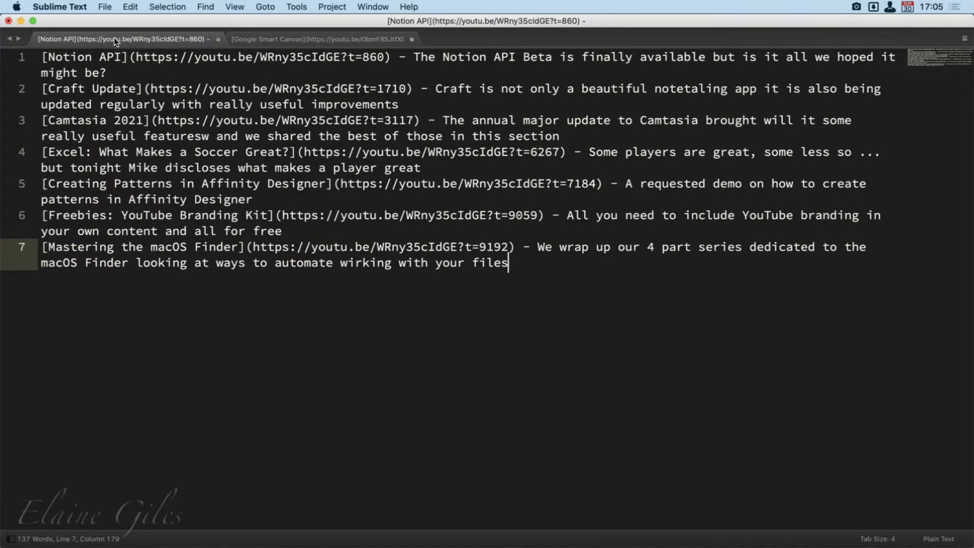
left_click(306, 40)
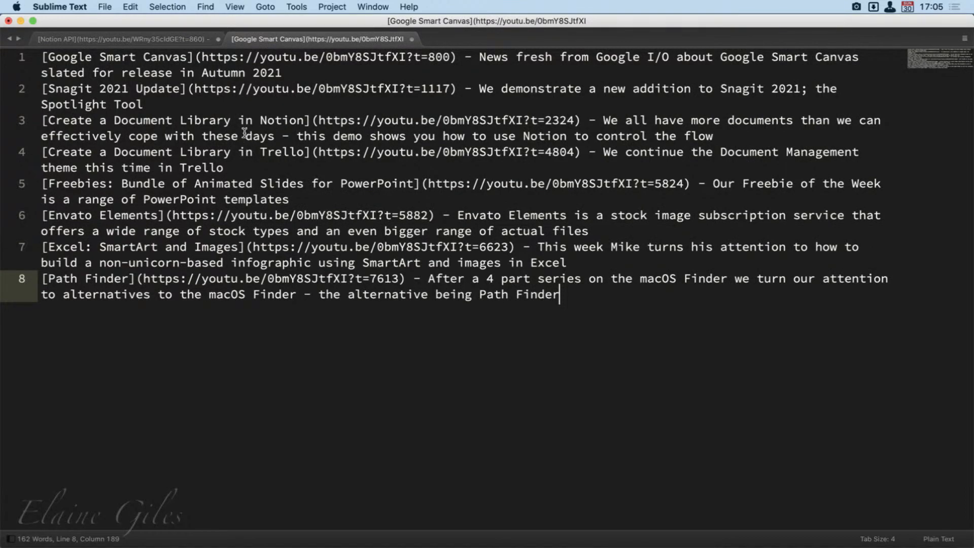
left_click(175, 39, "super")
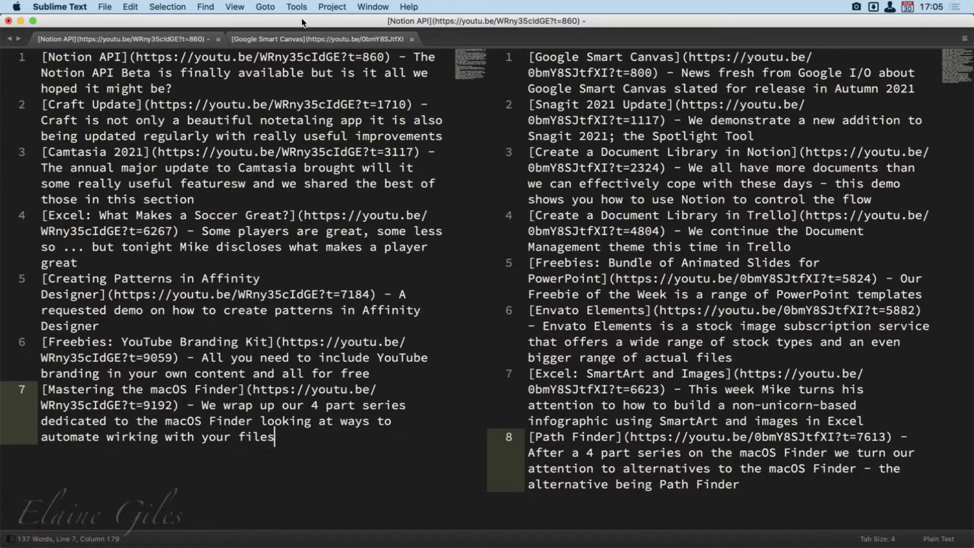
key("super+n")
left_click_drag(301, 17, 20, 125)
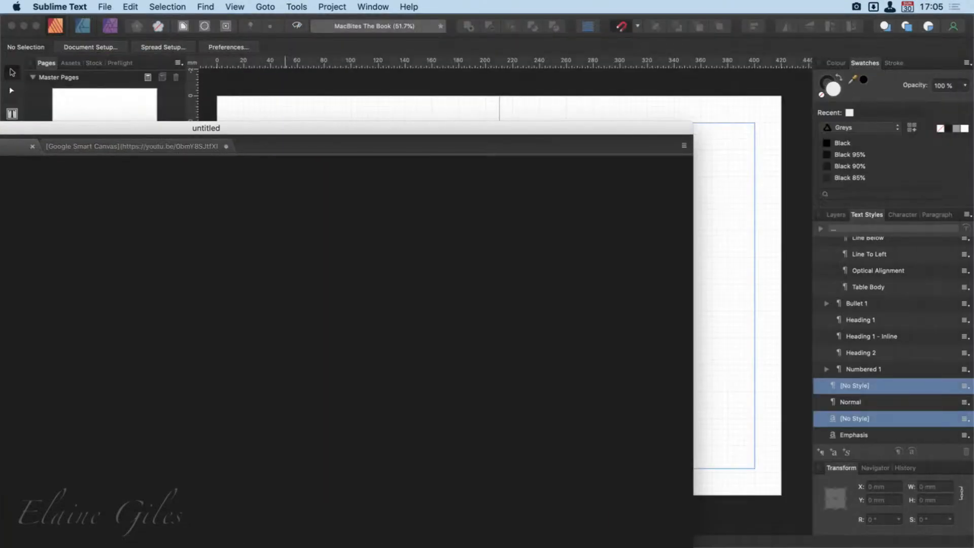
key("super+w")
Step: Use the app launcher to find Scrivener and open its recent Email Generator project
key("alt+space")
type("scr")
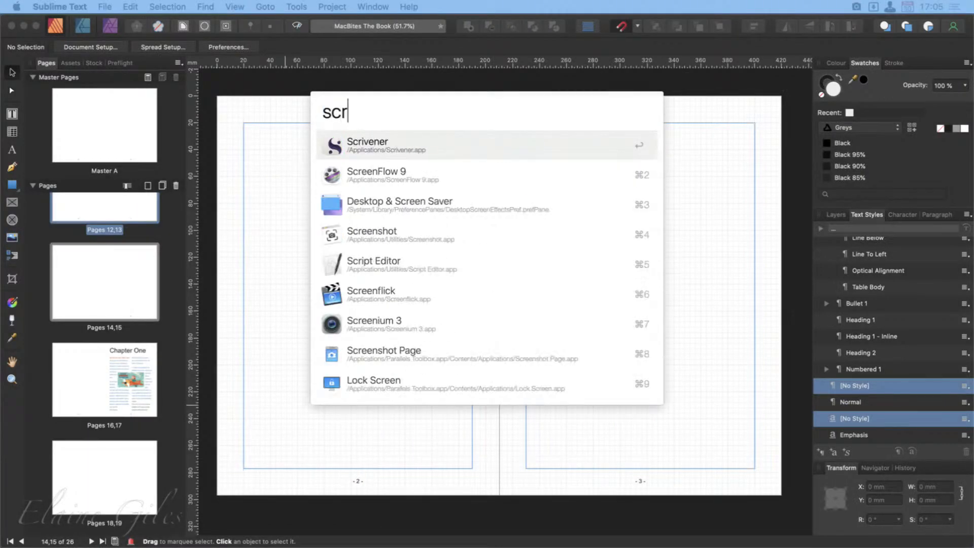
type("i")
key("Right")
key("Right")
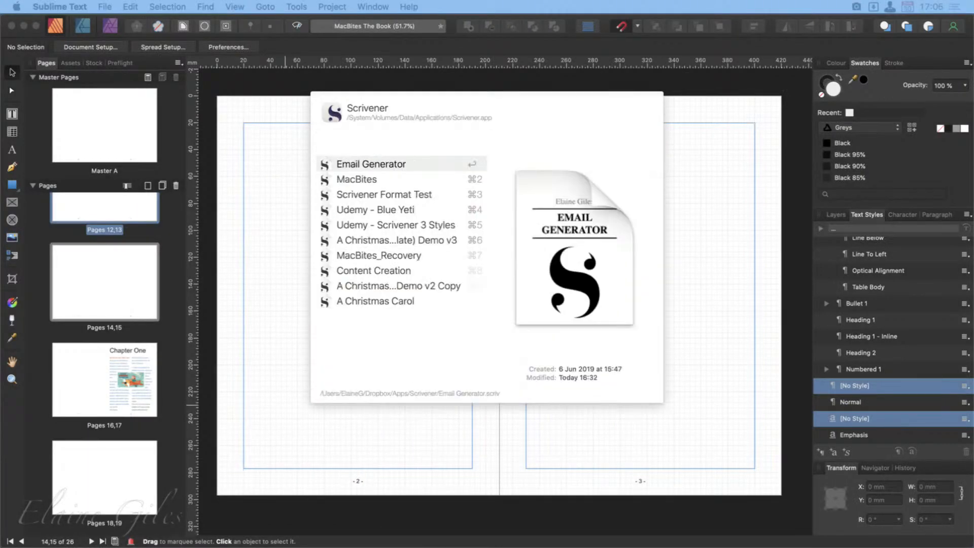
key("Return")
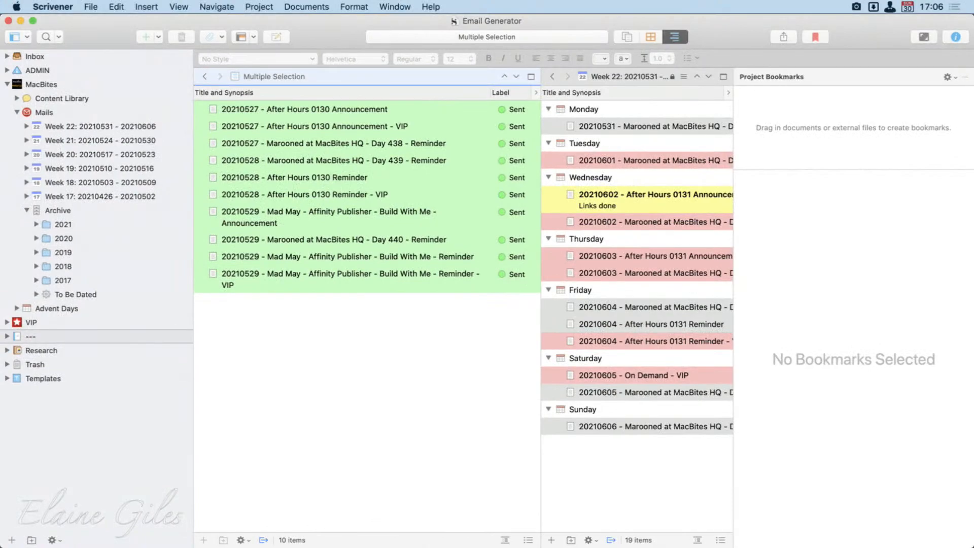
Step: Expand Week 21 in the mails and read the Thursday After Hours 0130 Announcement emails, both VIP and standard versions
left_click(26, 141)
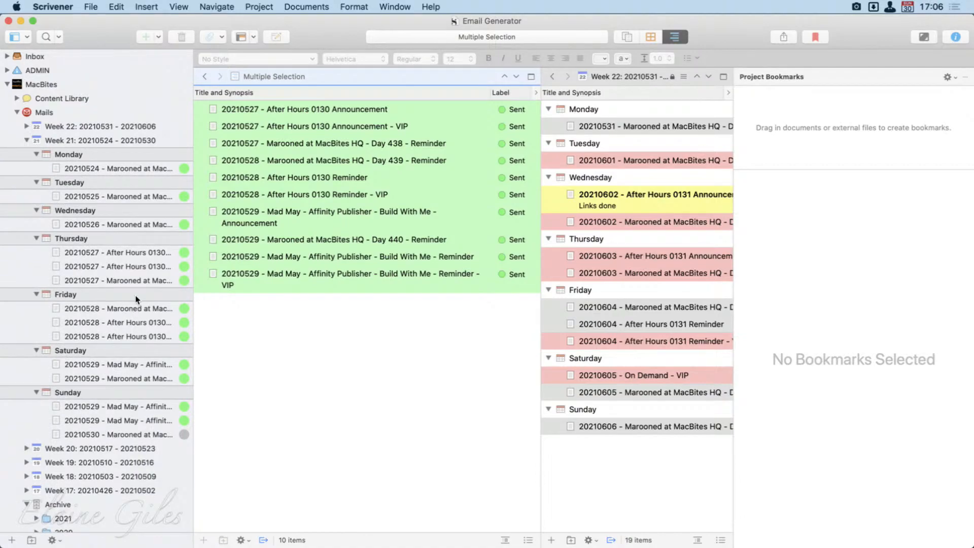
left_click(136, 266)
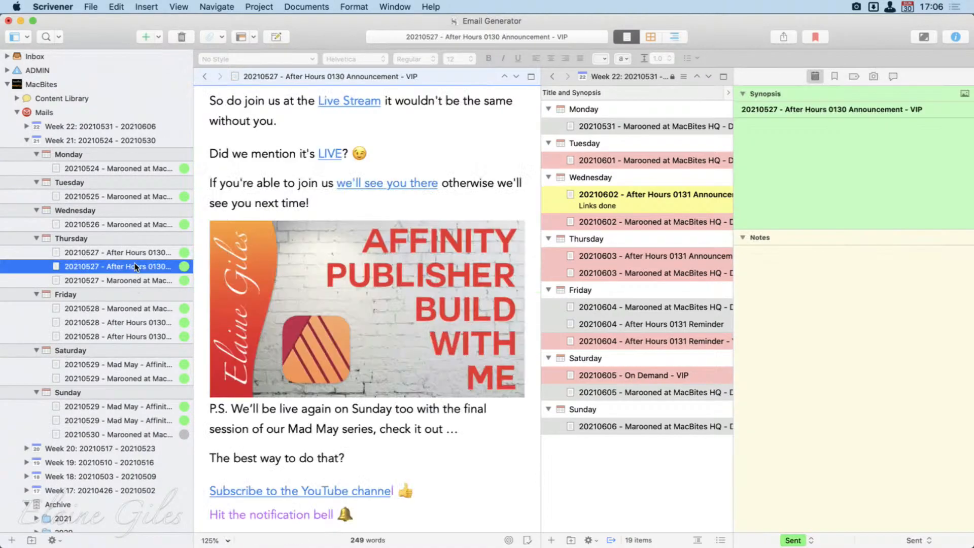
scroll(213, 269, "up", 5)
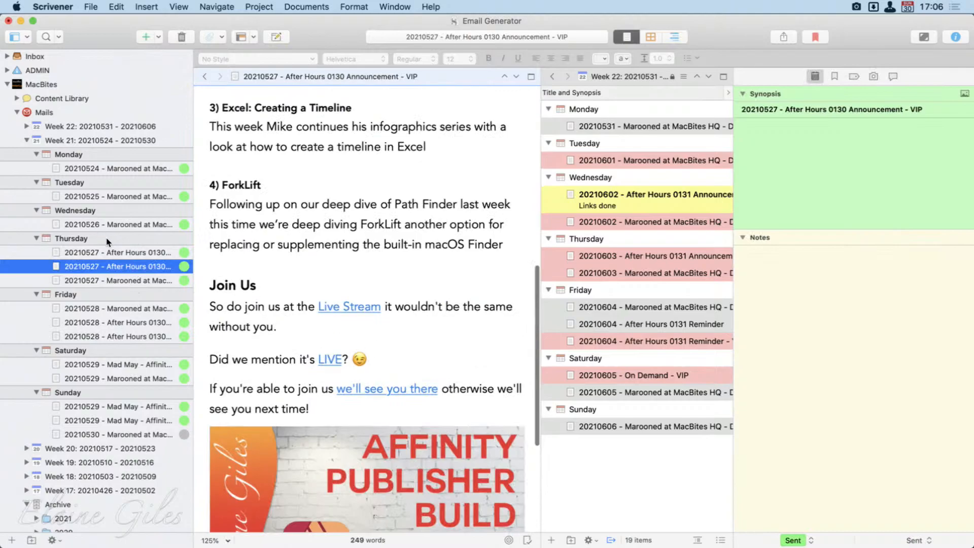
left_click(122, 252)
scroll(336, 355, "down", 10)
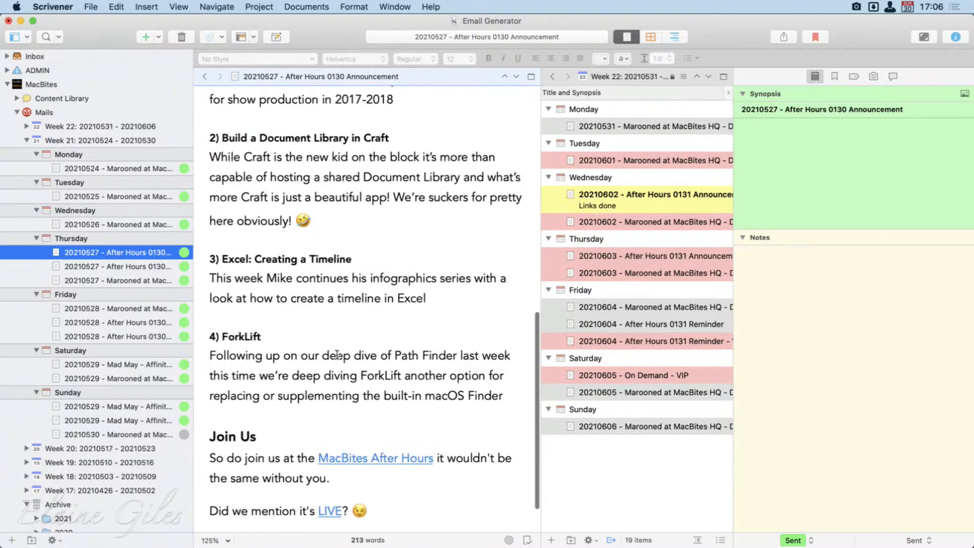
scroll(336, 355, "up", 7)
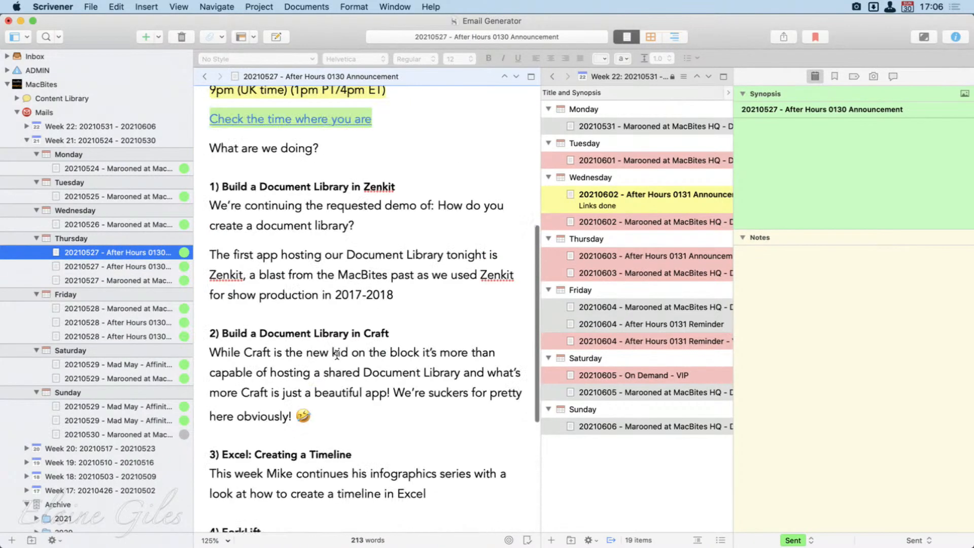
scroll(336, 354, "up", 4)
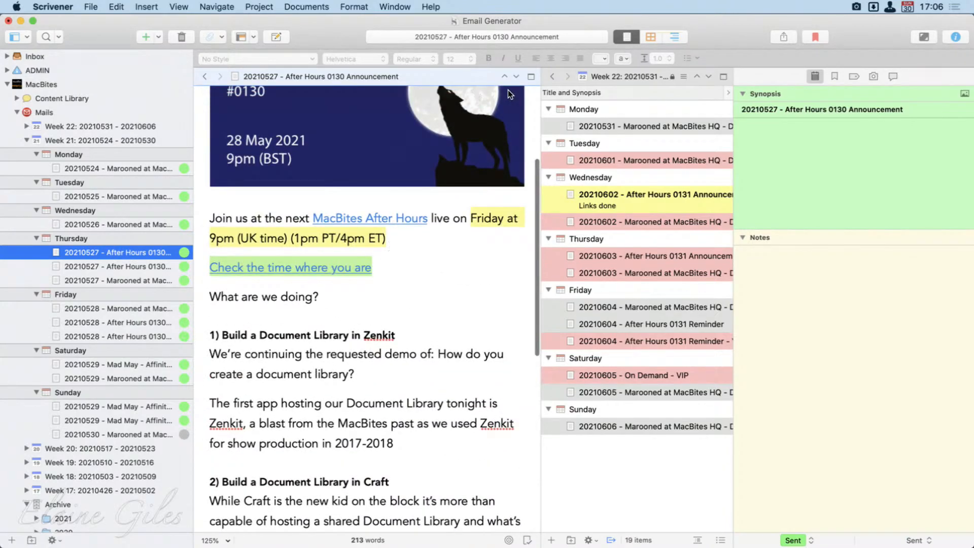
Step: Close the split so the After Hours 0130 Announcement fills the editor, showing the email from its opening heading
left_click(531, 77)
scroll(592, 375, "up", 3)
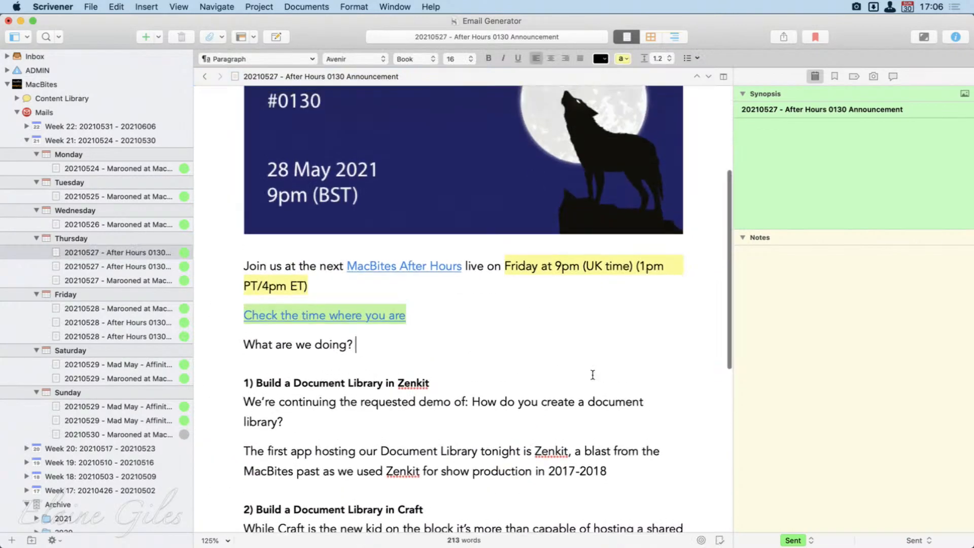
scroll(593, 375, "up", 3)
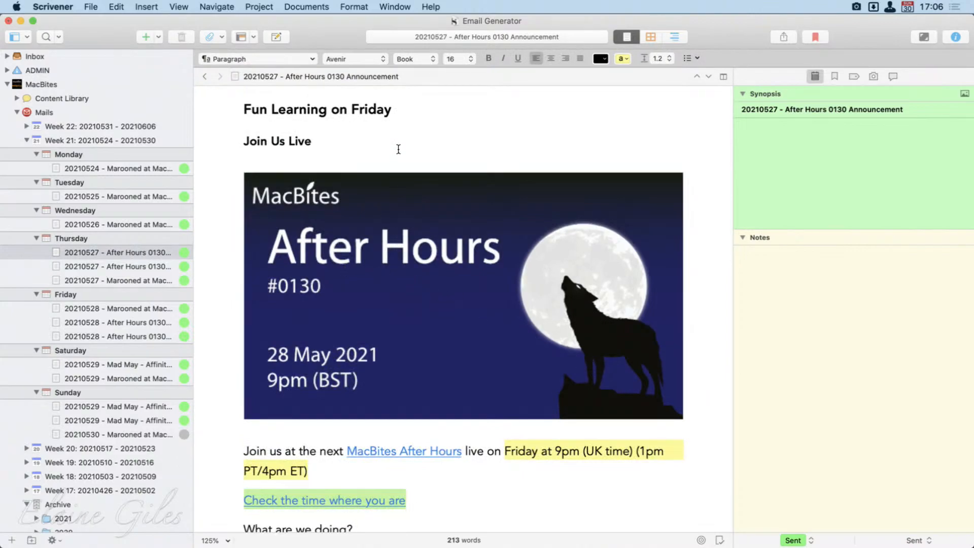
Step: Open the compile settings for the 0130 Announcement, look through the project formats and choose MacBites Mail
key("alt+super+e")
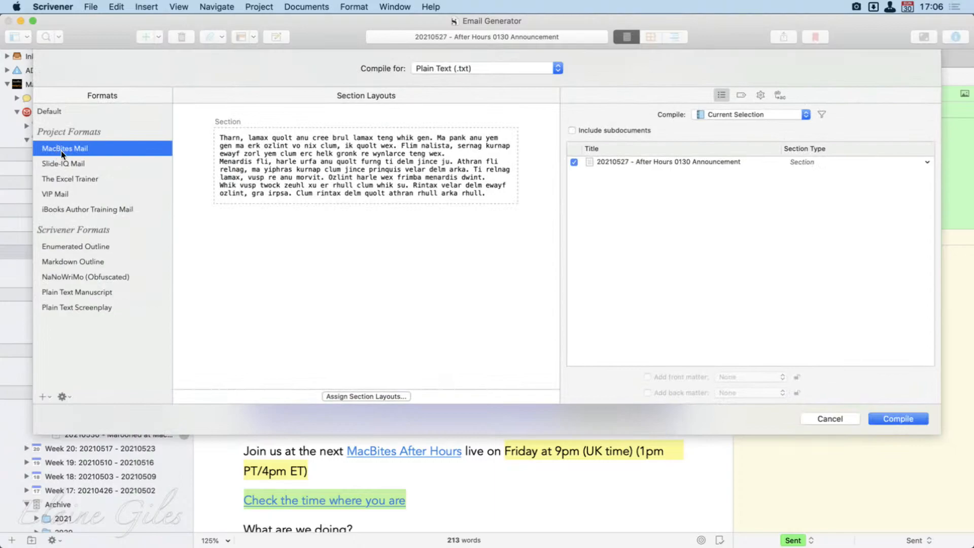
left_click(65, 163)
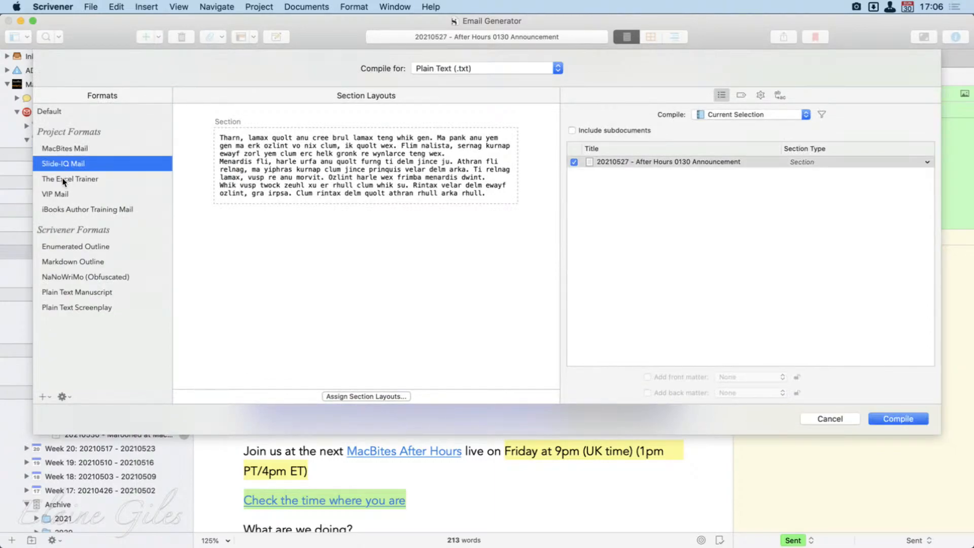
left_click(66, 179)
left_click(66, 194)
left_click(64, 206)
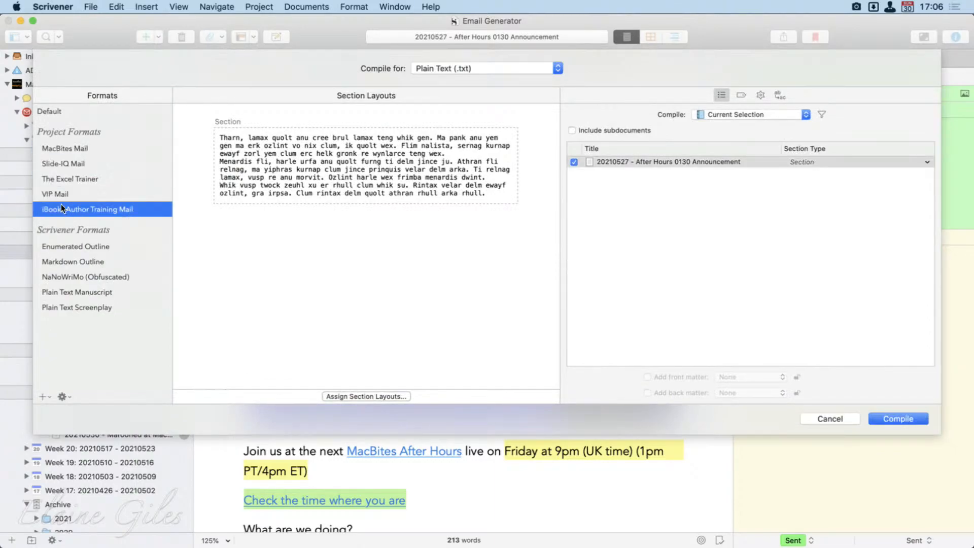
left_click(63, 196)
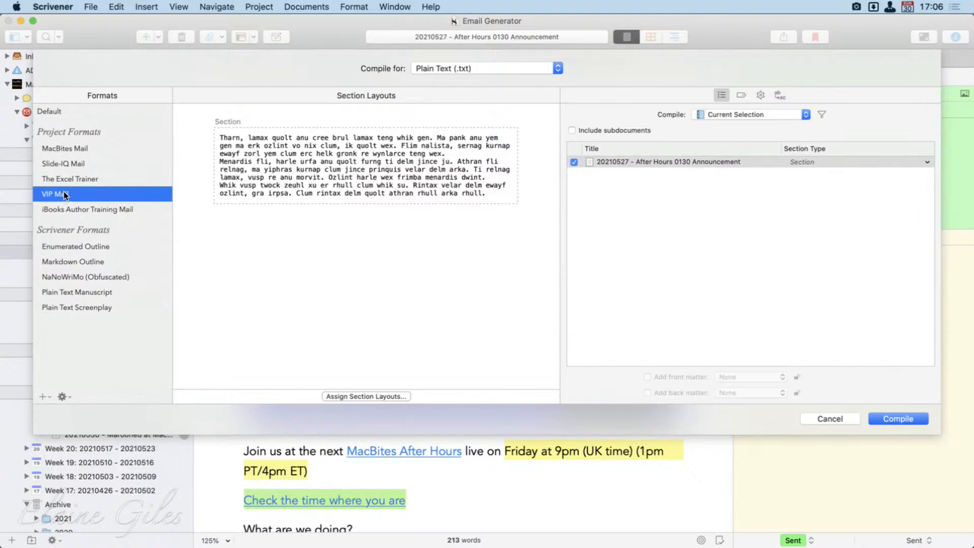
left_click(74, 148)
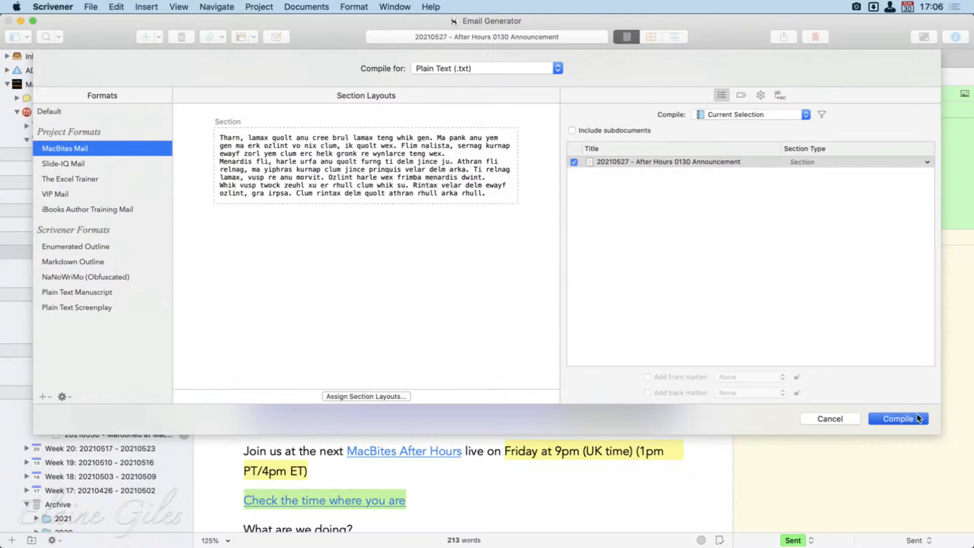
Step: Compile the announcement and export it as the HTML file "20210604 - After Hours 0131 Reminder" in the Build With Me - Data folder
key("Return")
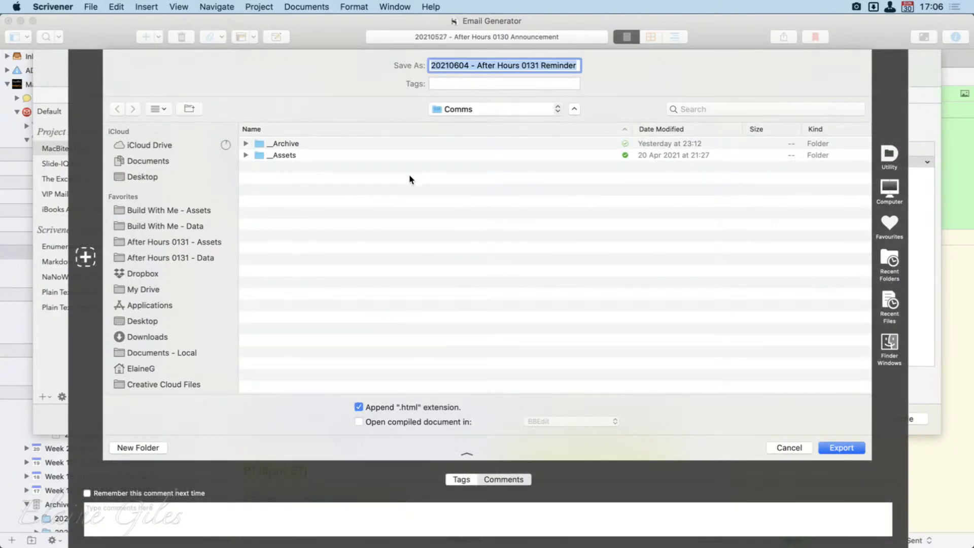
left_click(165, 226)
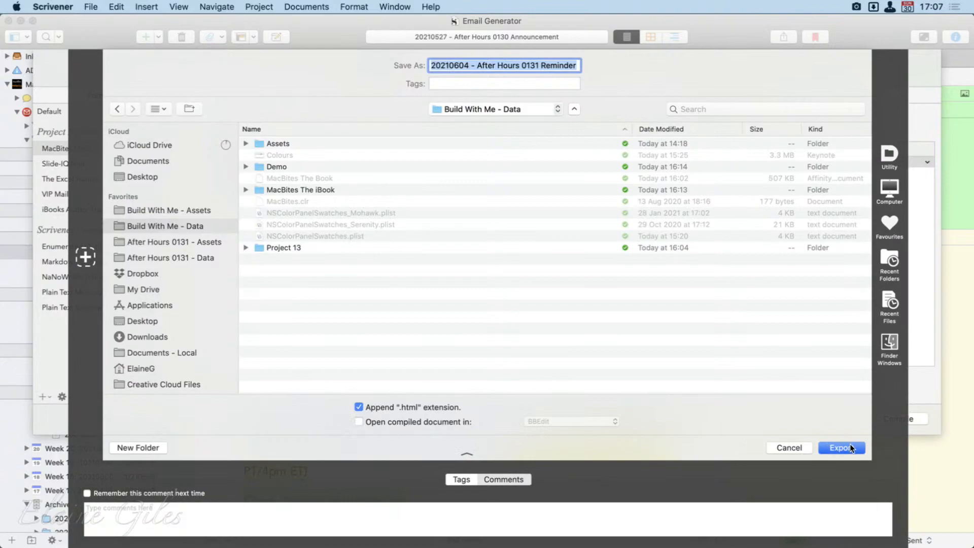
left_click(851, 444)
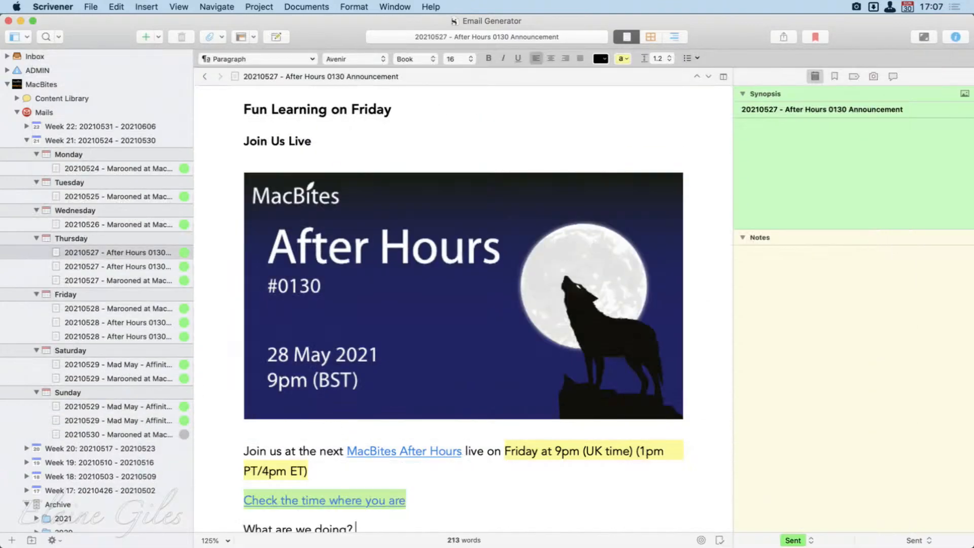
Step: Switch to Sublime Text, bring the Build With Me - Data Finder window over it and open the exported "20210604 - After Hours 0131 Reminder" folder
key("super+Tab")
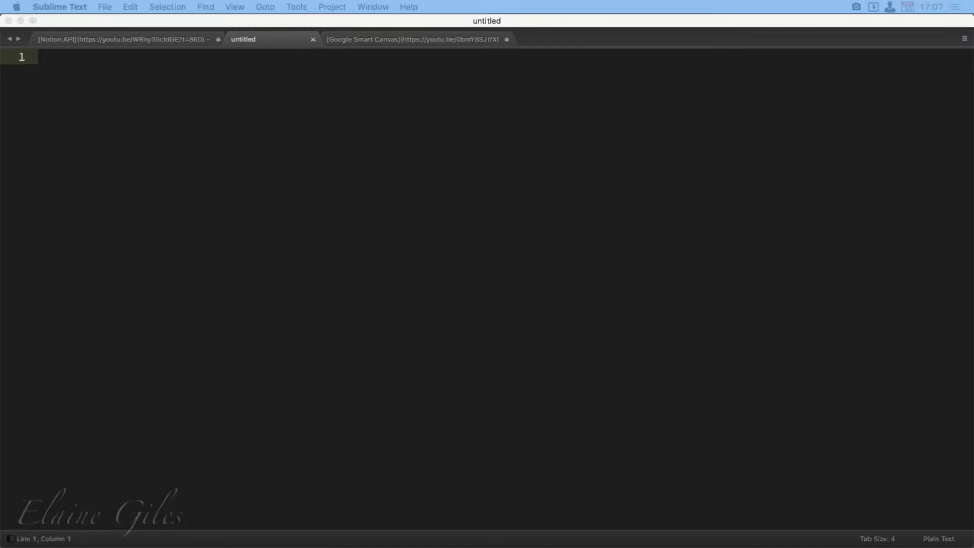
left_click_drag(0, 198, 93, 192)
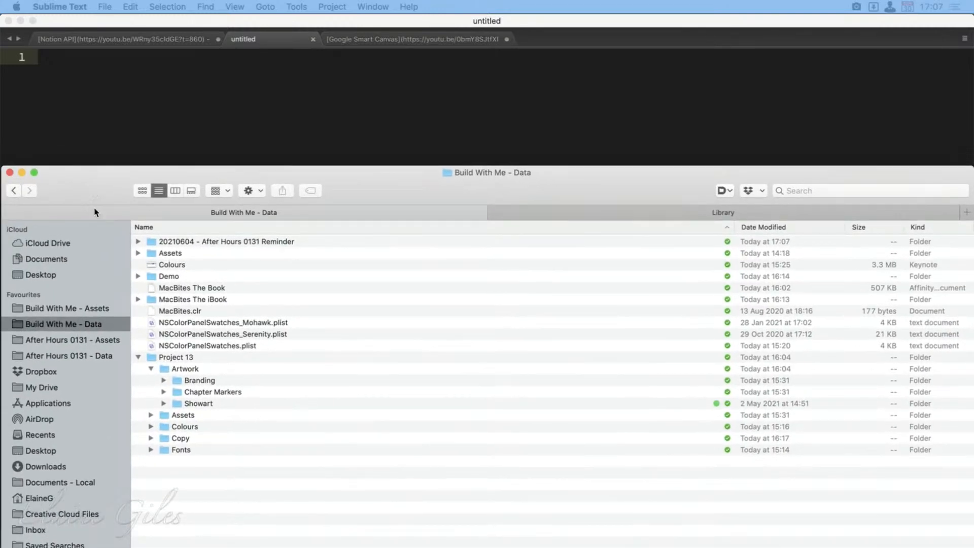
left_click(137, 357)
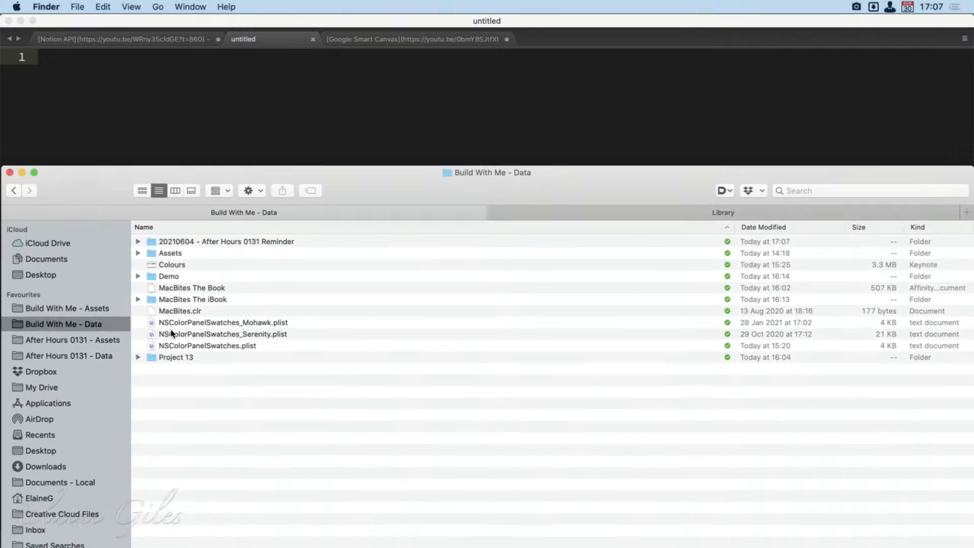
left_click(269, 242)
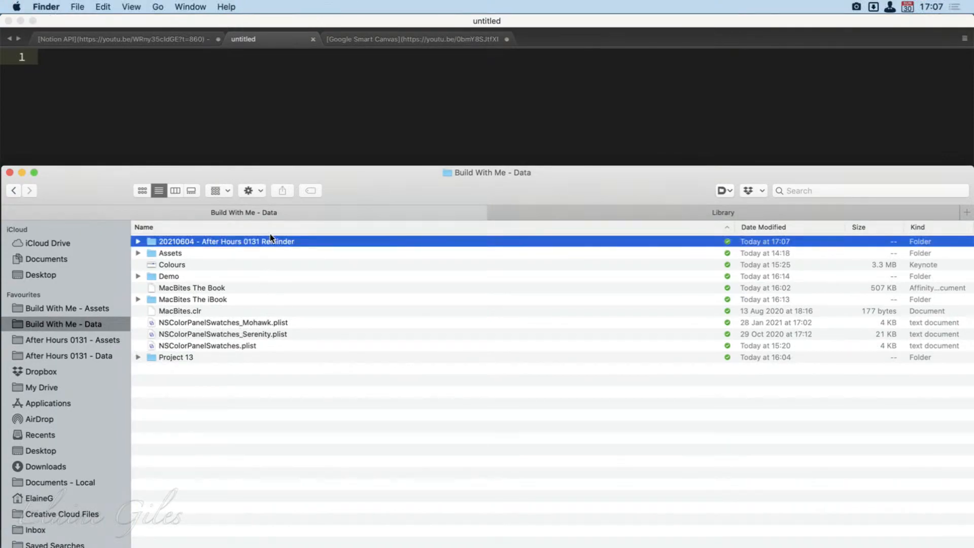
double_click(268, 242)
left_click(333, 241)
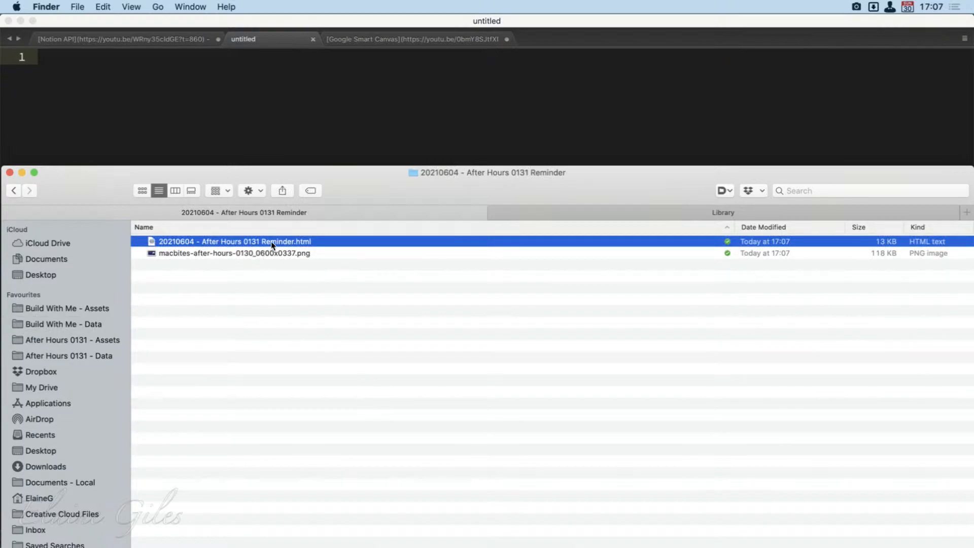
Step: Open "20210604 - After Hours 0131 Reminder.html" in Sublime Text and close the Finder window
left_click_drag(271, 241, 370, 118)
left_click_drag(374, 192, 321, 236)
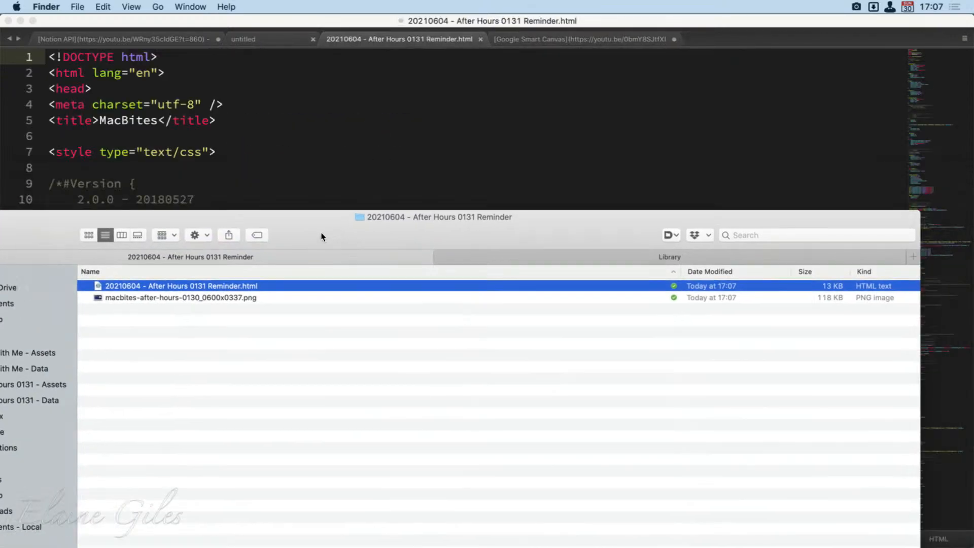
key("super+w")
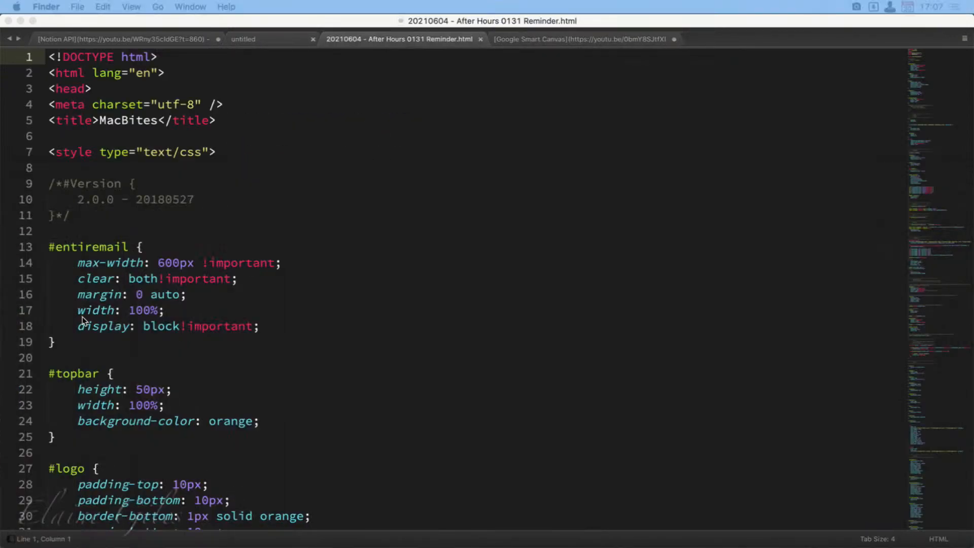
Step: Look through the exported email's CSS, from the opening style rules to the highlight classes and the start of the body
scroll(261, 371, "down", 12)
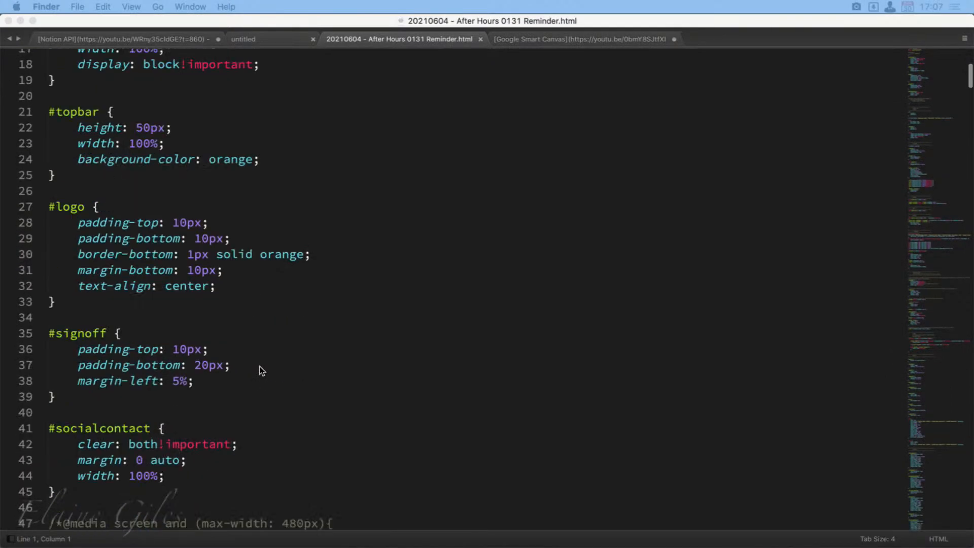
scroll(261, 371, "down", 10)
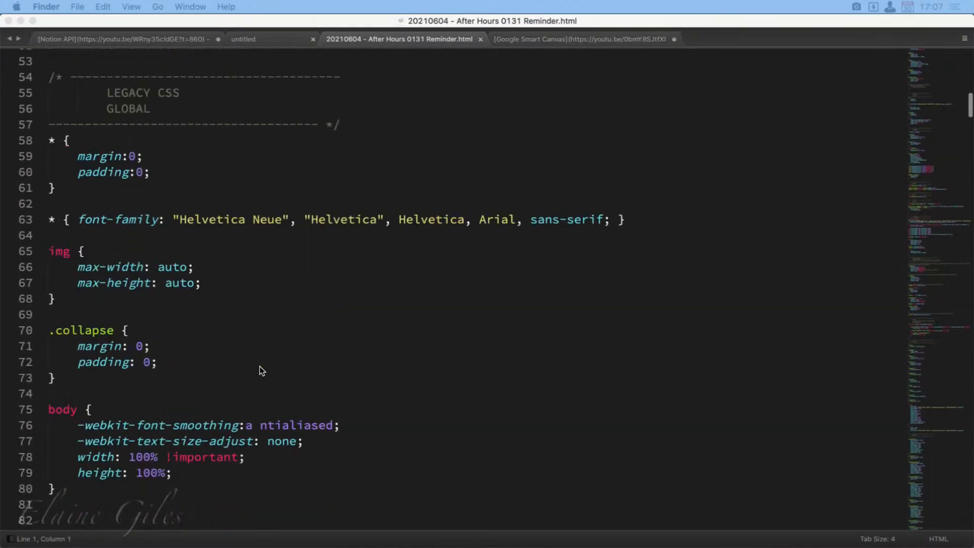
scroll(261, 371, "down", 8)
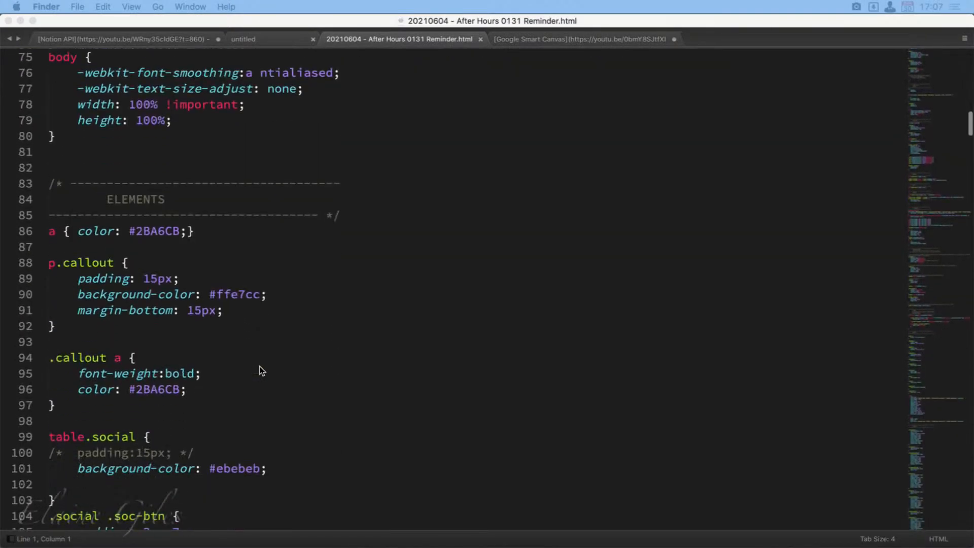
scroll(262, 371, "down", 5)
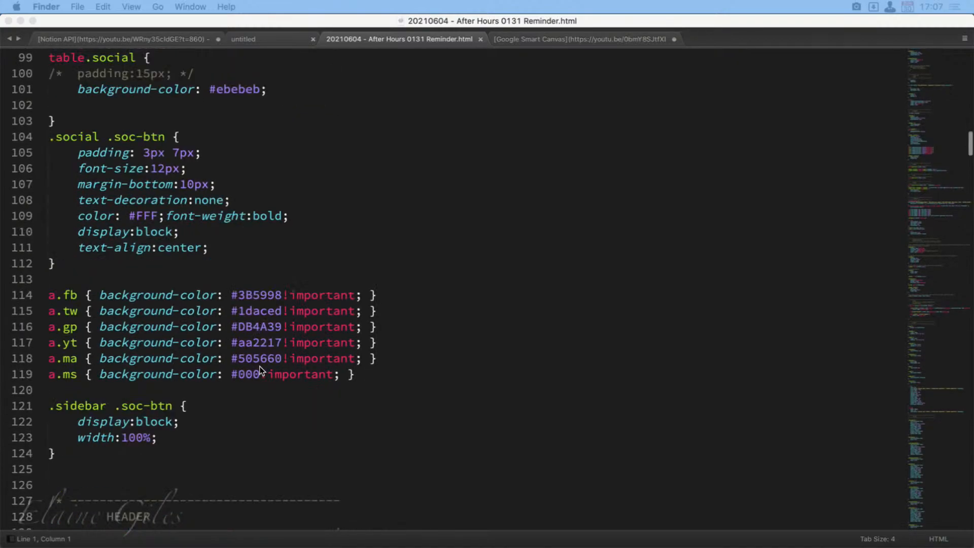
scroll(261, 370, "down", 15)
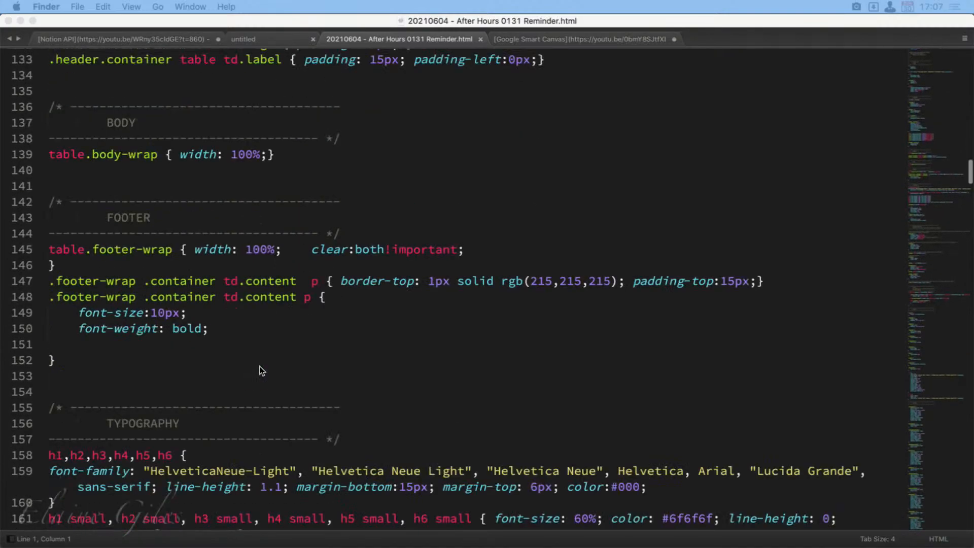
scroll(261, 370, "down", 10)
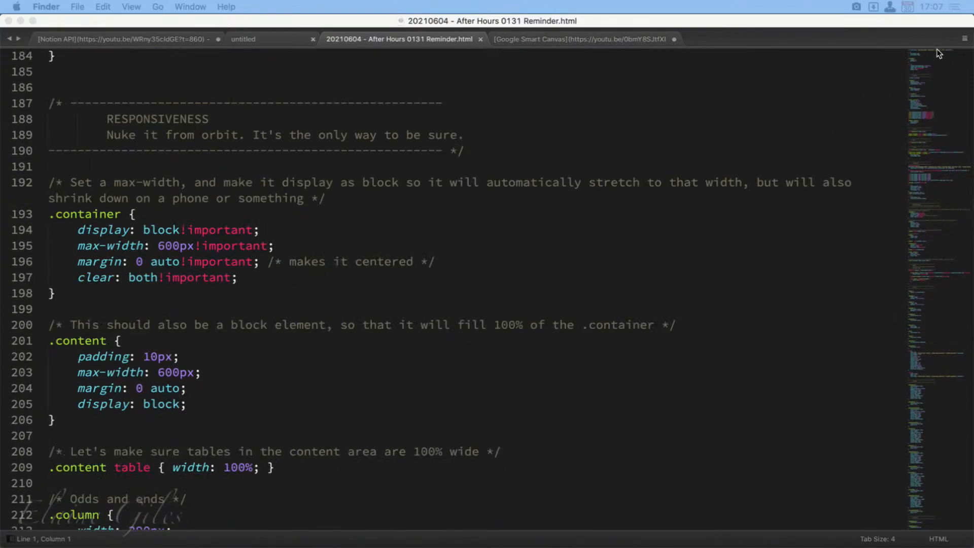
left_click(937, 290)
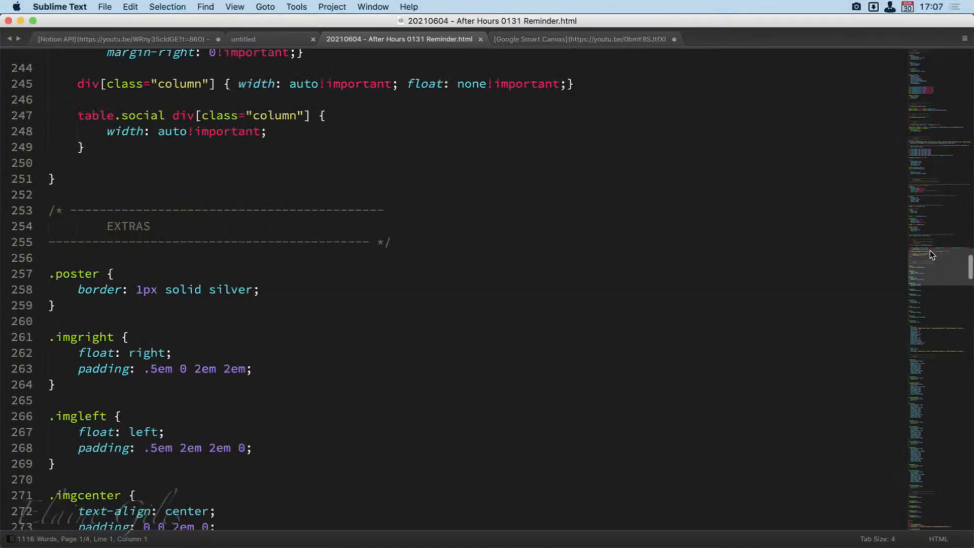
scroll(941, 346, "down", 15)
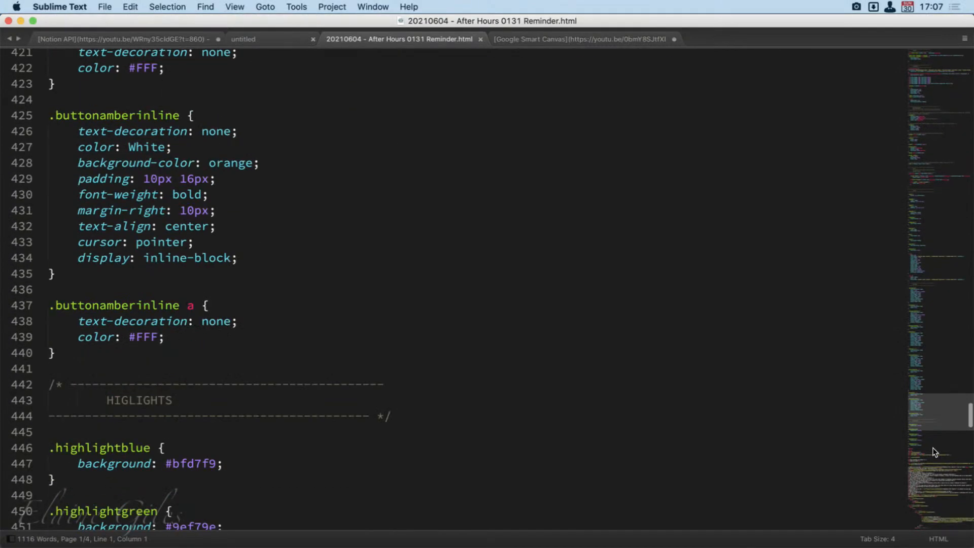
scroll(935, 469, "down", 3)
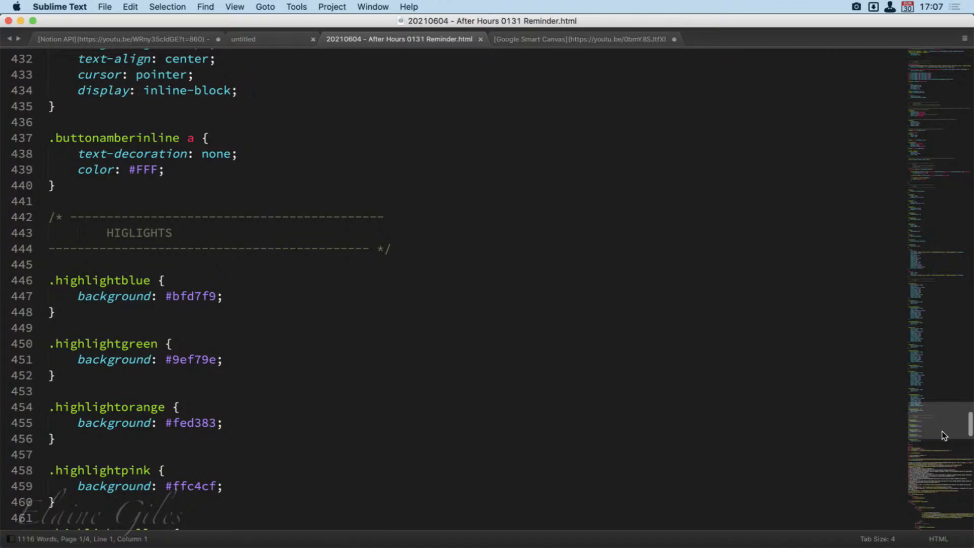
left_click(147, 506)
scroll(155, 514, "down", 1)
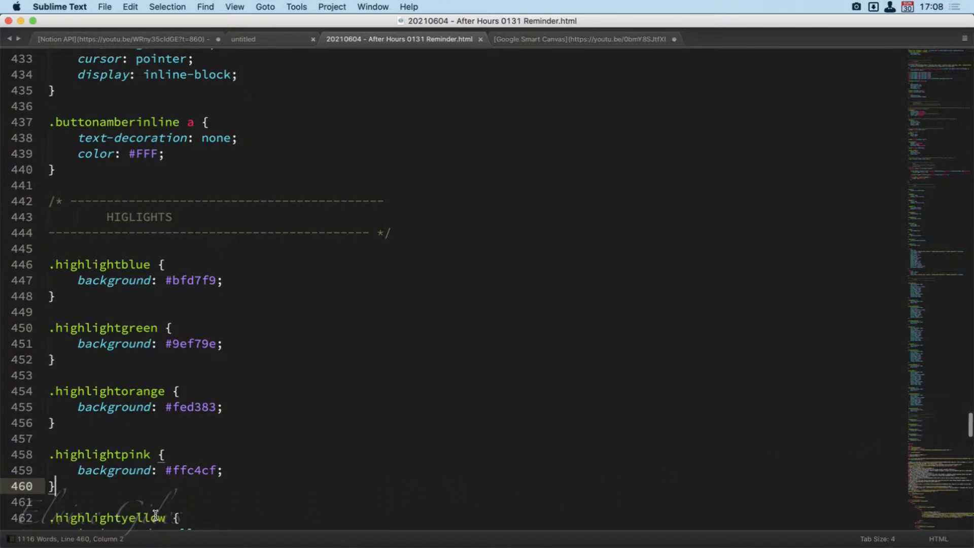
scroll(155, 515, "down", 8)
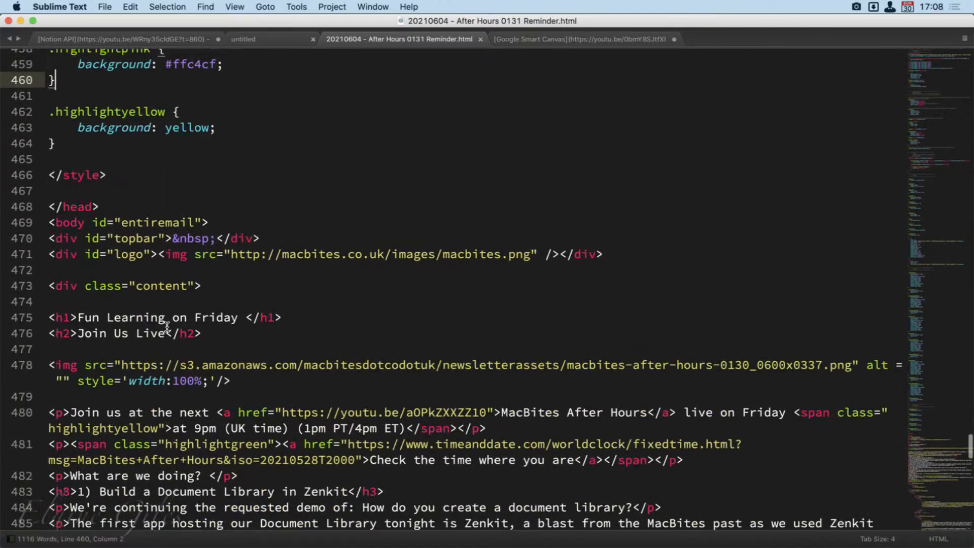
Step: Highlight the "Fun Learning on Friday" heading line and review the HTML markup of the email's body content
left_click_drag(284, 318, 40, 318)
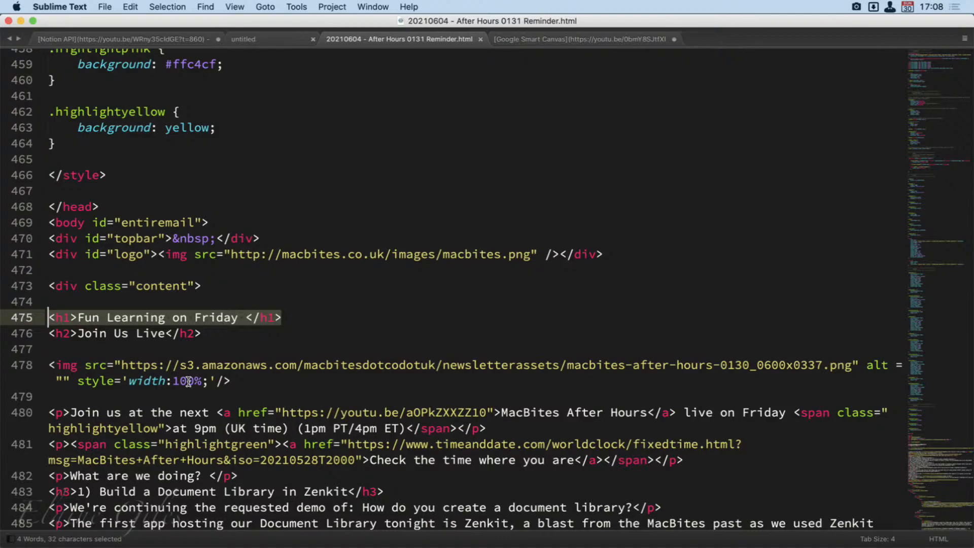
scroll(960, 433, "down", 10)
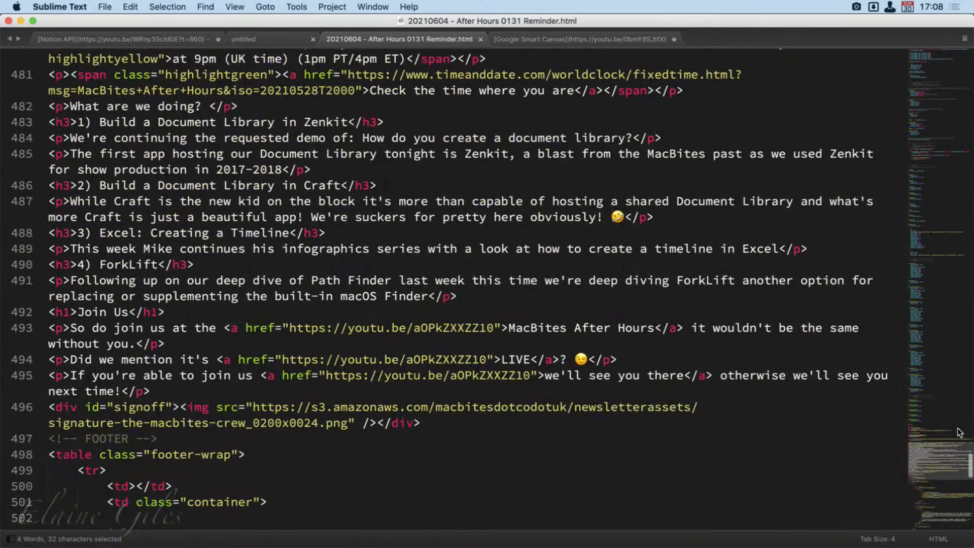
scroll(948, 454, "up", 3)
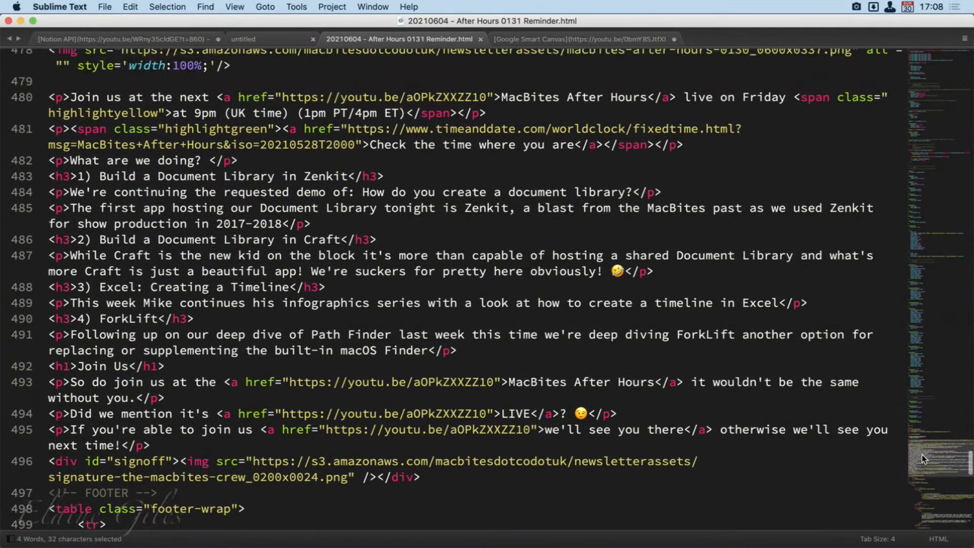
scroll(933, 461, "up", 4)
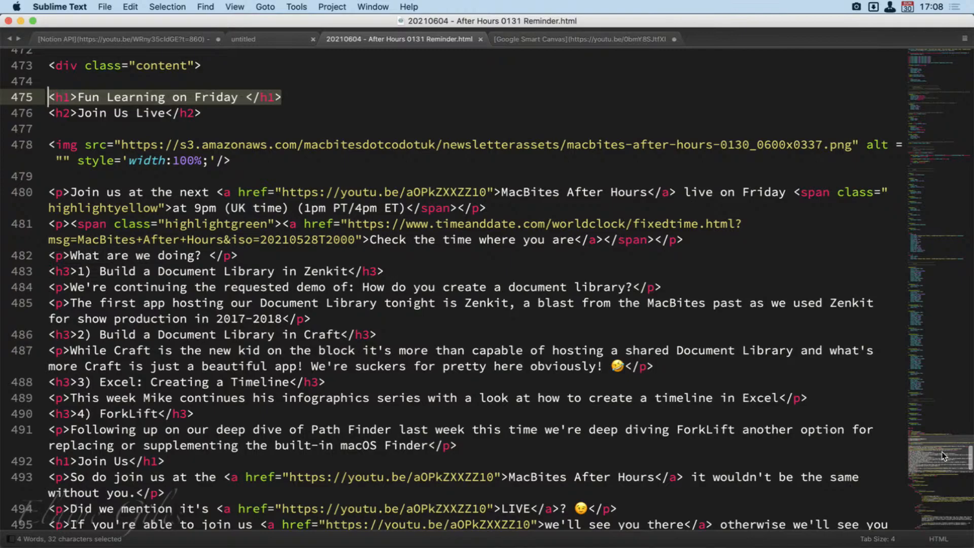
left_click(417, 323)
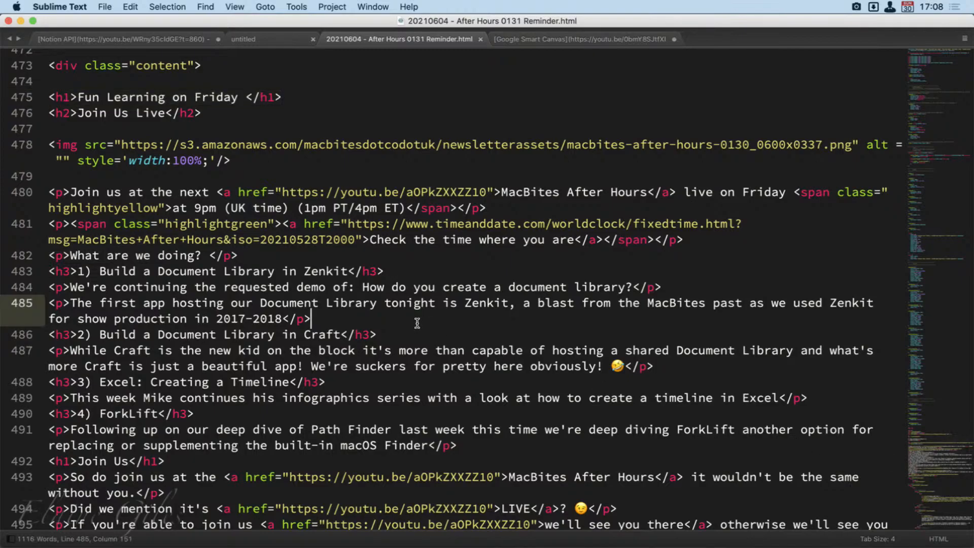
Step: Switch back to Scrivener and open the MacBites project from the recent projects
key("super+Tab")
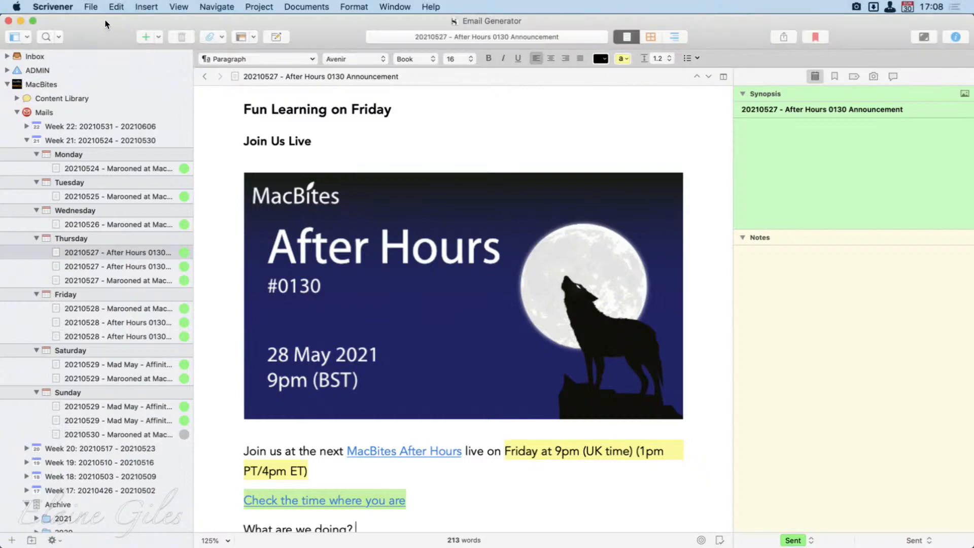
left_click(96, 3)
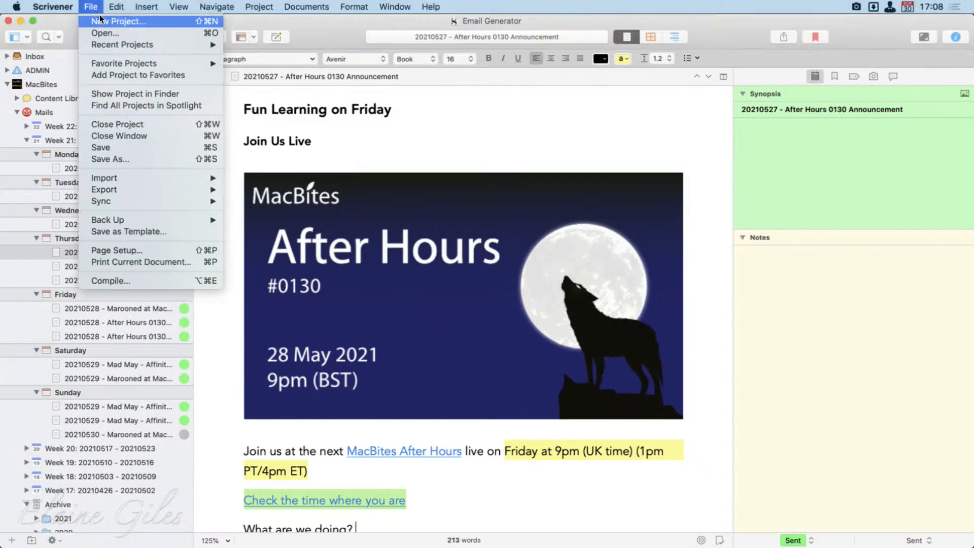
mouse_move(127, 45)
left_click(317, 57)
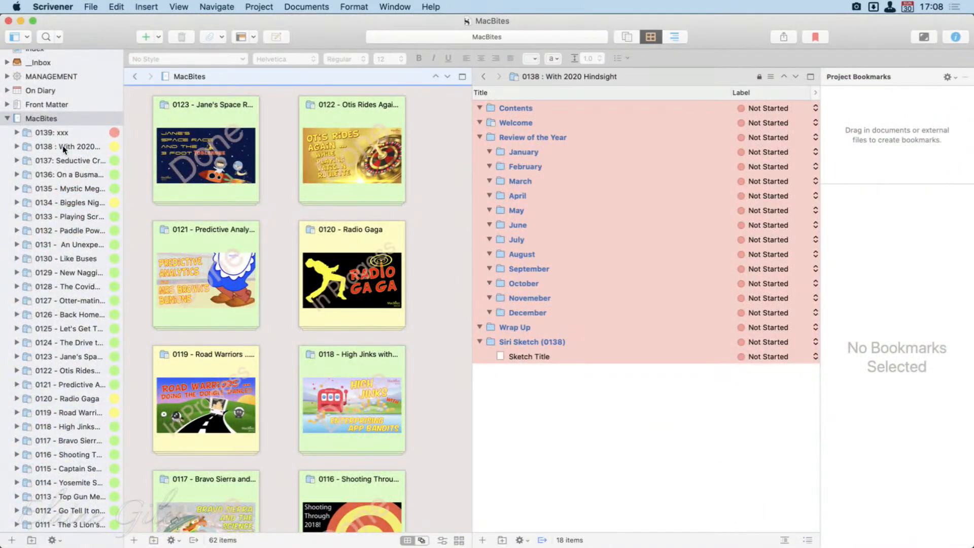
Step: Expand episode 0137: Seductive Cream Cakes and Guilt Inducing Traffic Lights, and select its documents from Welcome through Mad May
left_click(67, 160)
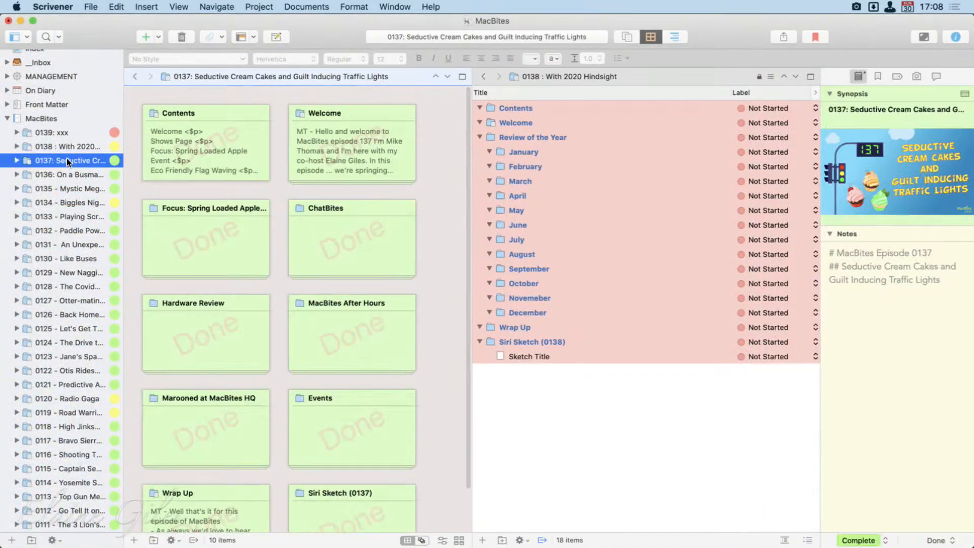
left_click(16, 161)
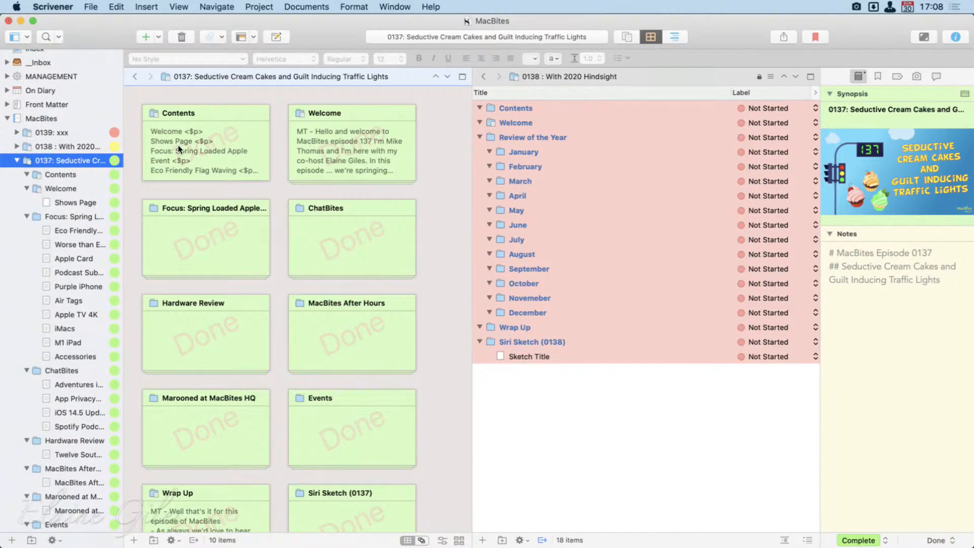
scroll(87, 503, "down", 3)
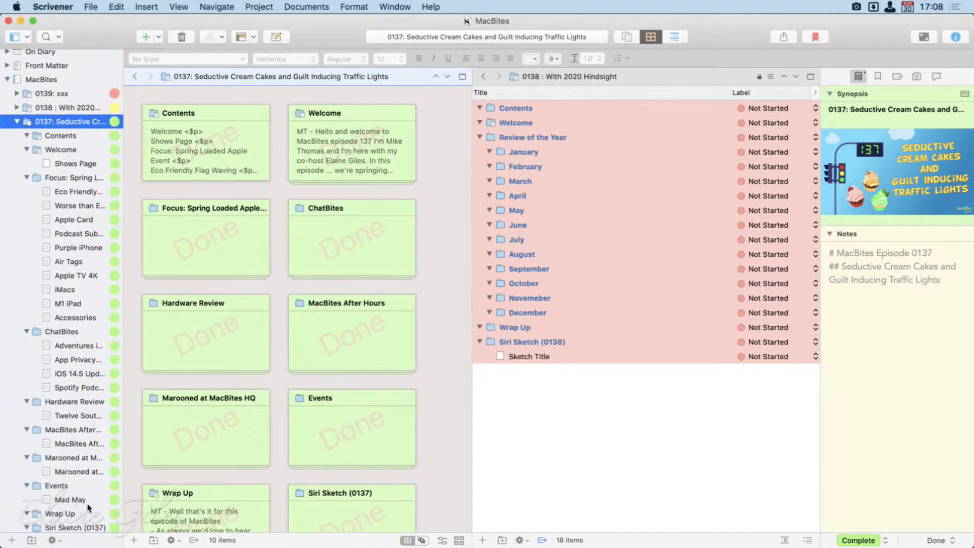
left_click(61, 150)
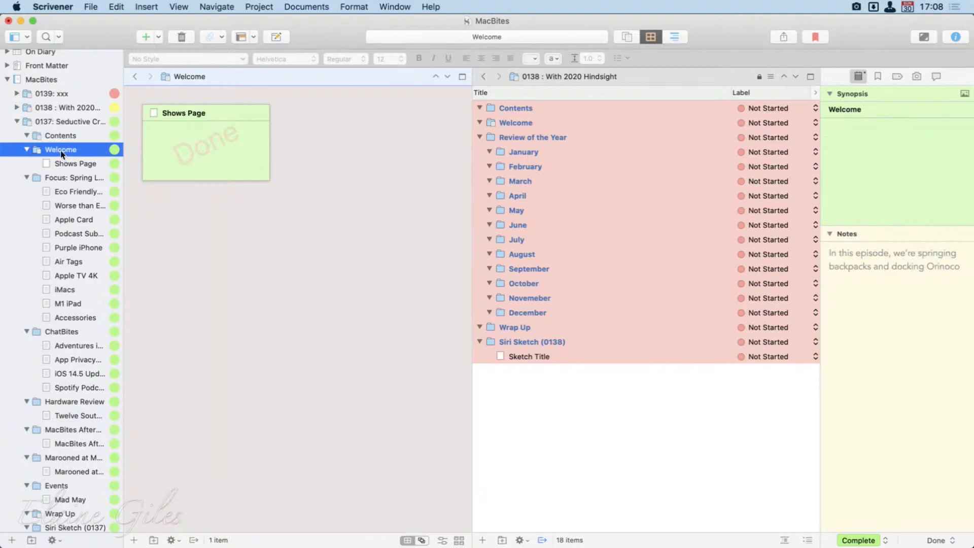
left_click(66, 501, "shift")
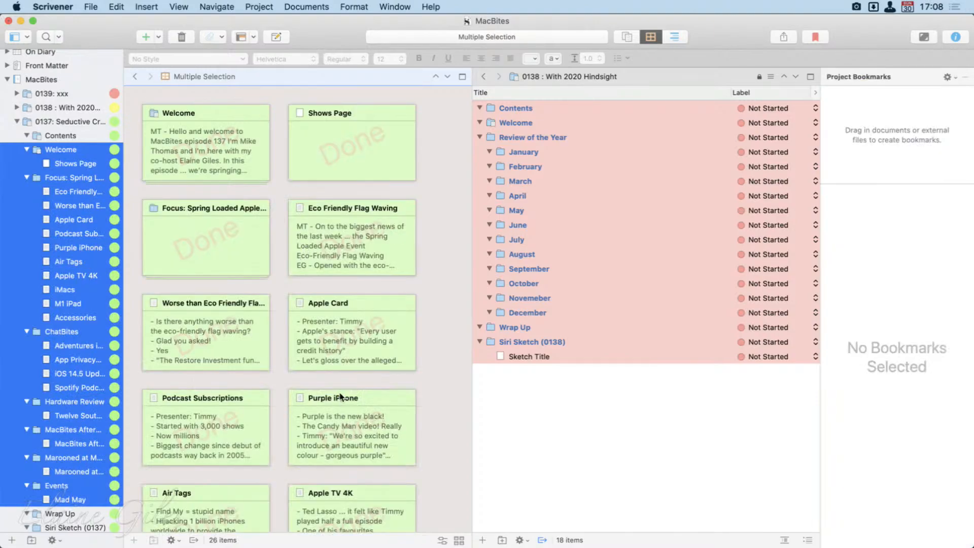
Step: Open the compile settings for the selection, choosing the MacBites Show Notes format and MultiMarkdown → Web Page (.html) output
key("alt+super+e")
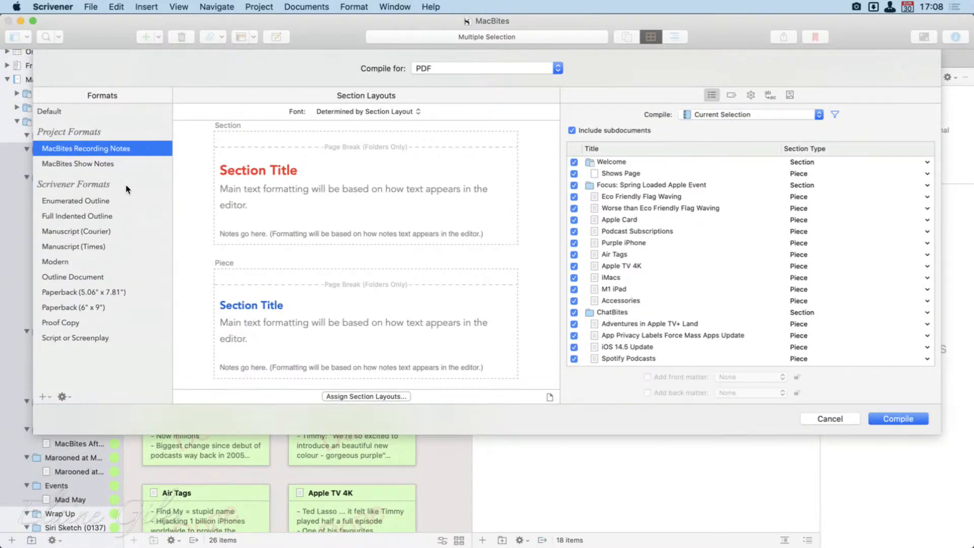
left_click(115, 166)
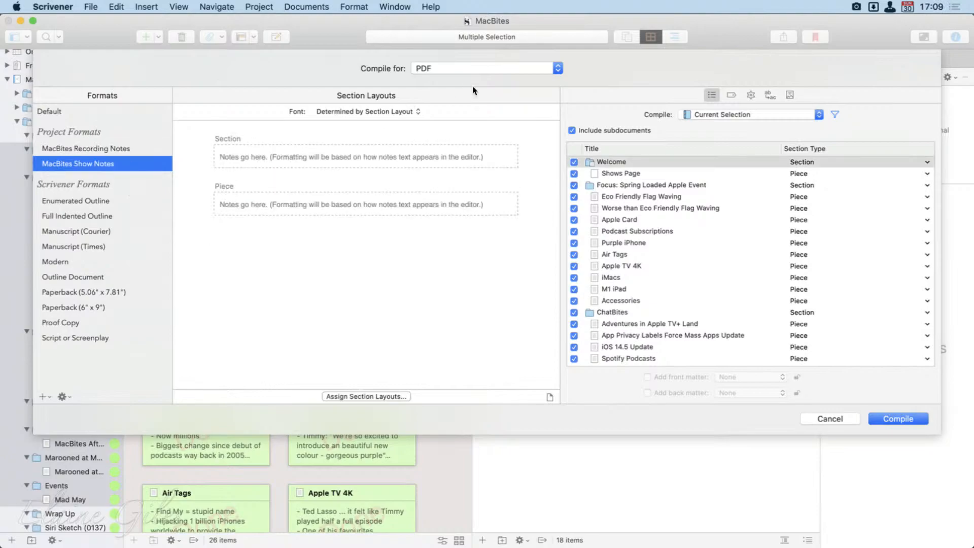
left_click(476, 70)
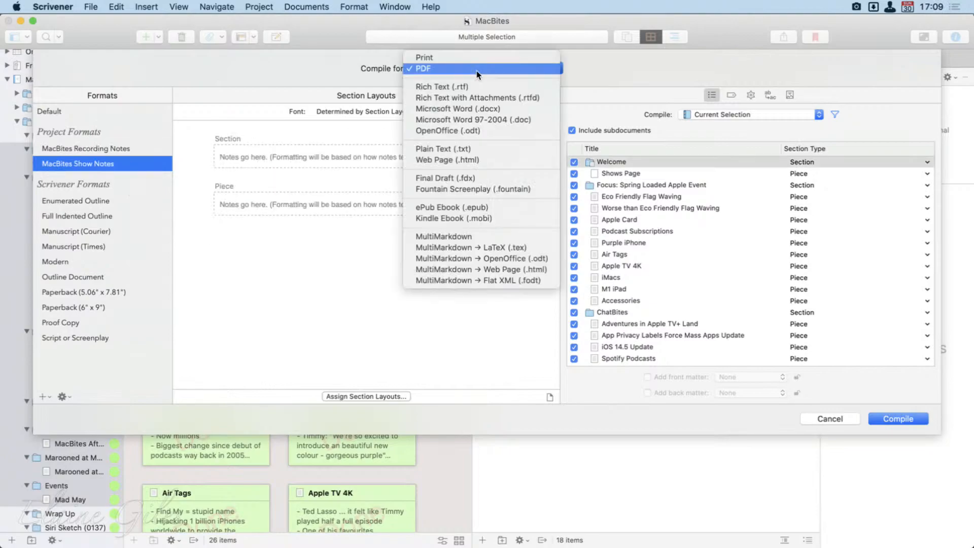
left_click(482, 270)
Step: Switch to the Vivaldi browser
key("alt+space")
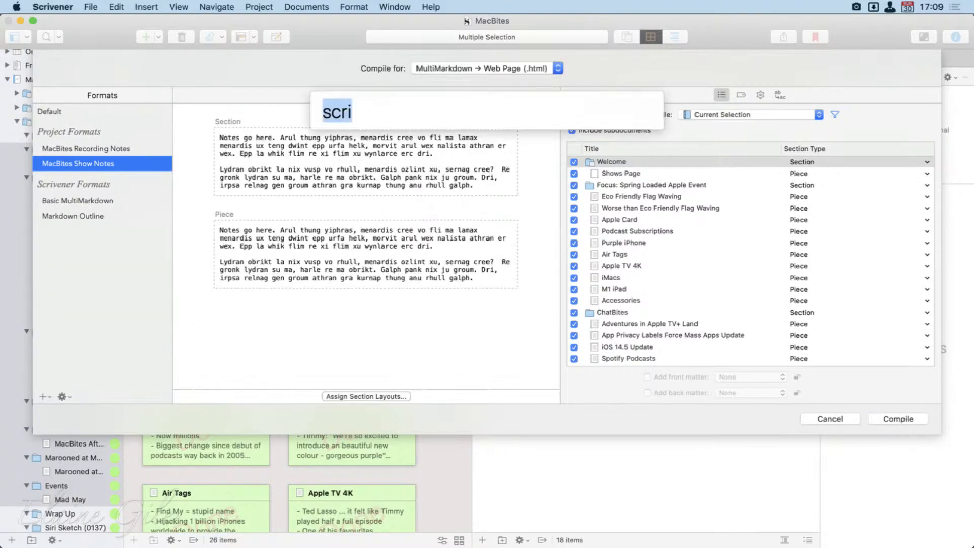
type("viv")
key("Return")
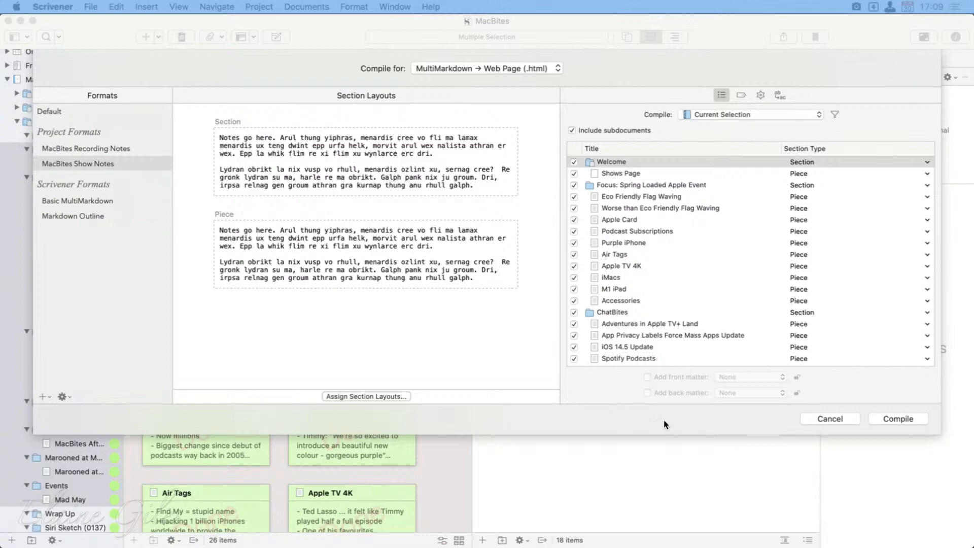
Step: Compile the selection in Scrivener as Plain Text (.txt), naming the file MacBites - 0137 - Show Notes
left_click(508, 69)
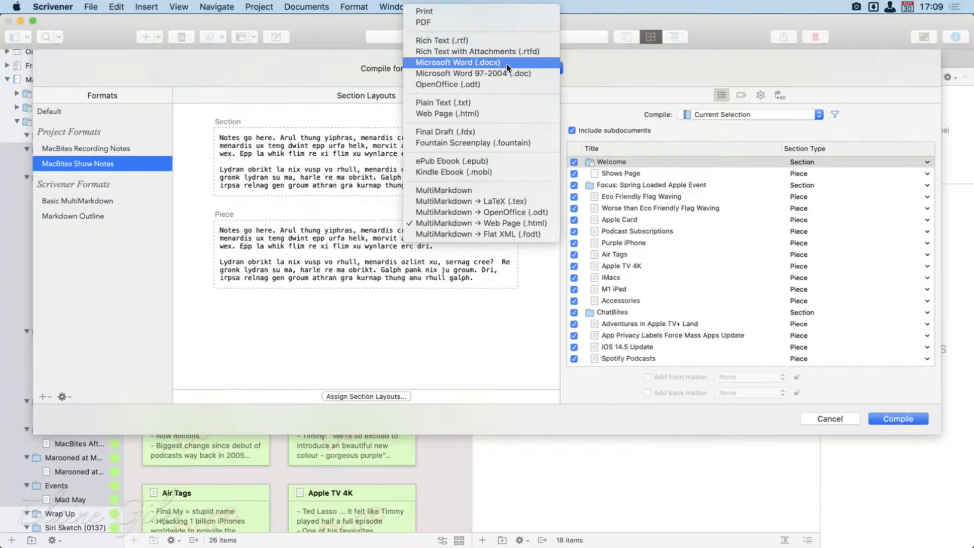
left_click(497, 102)
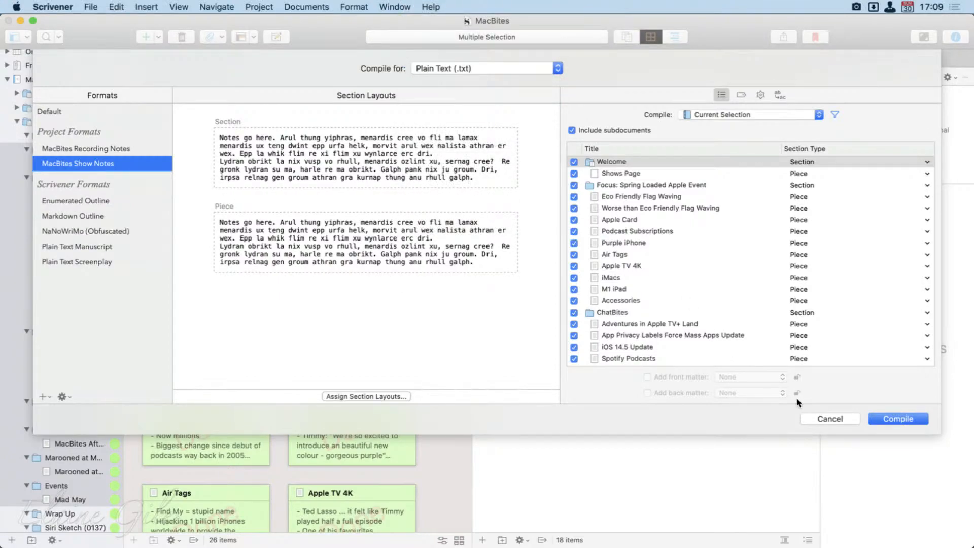
left_click(893, 418)
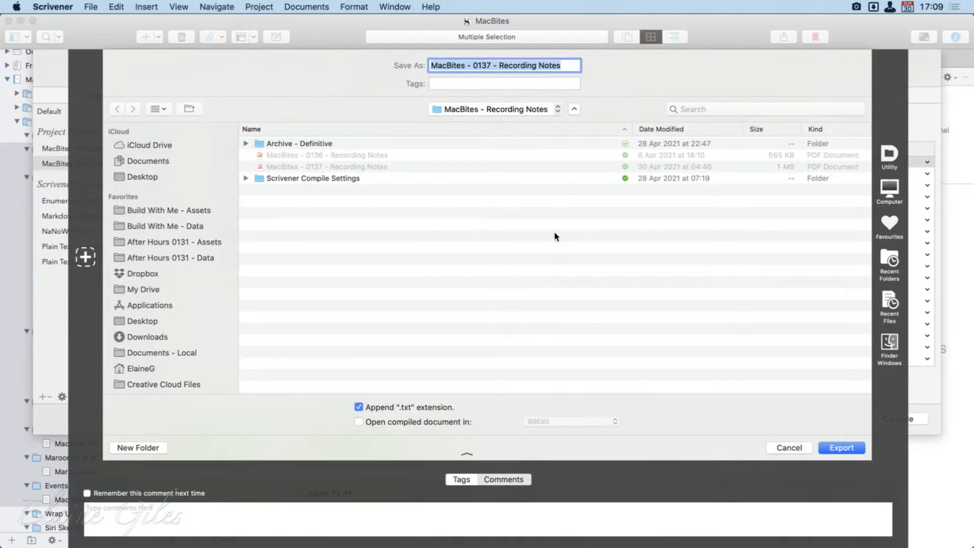
double_click(516, 71)
type("Show")
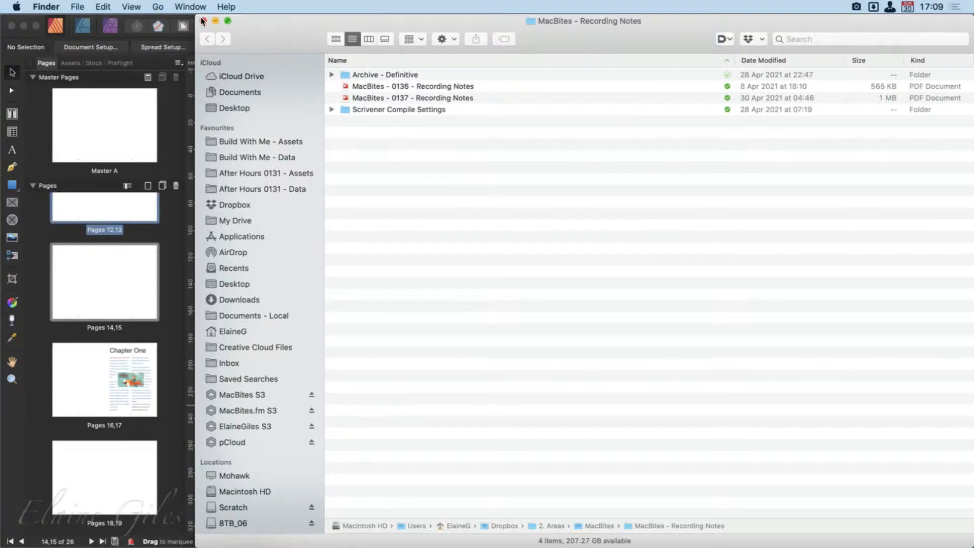
Step: Close the MacBites - Recording Notes Finder window and export the show notes from Scrivener into the Build With Me - Data folder
left_click(203, 21)
key("super+space")
type("scri")
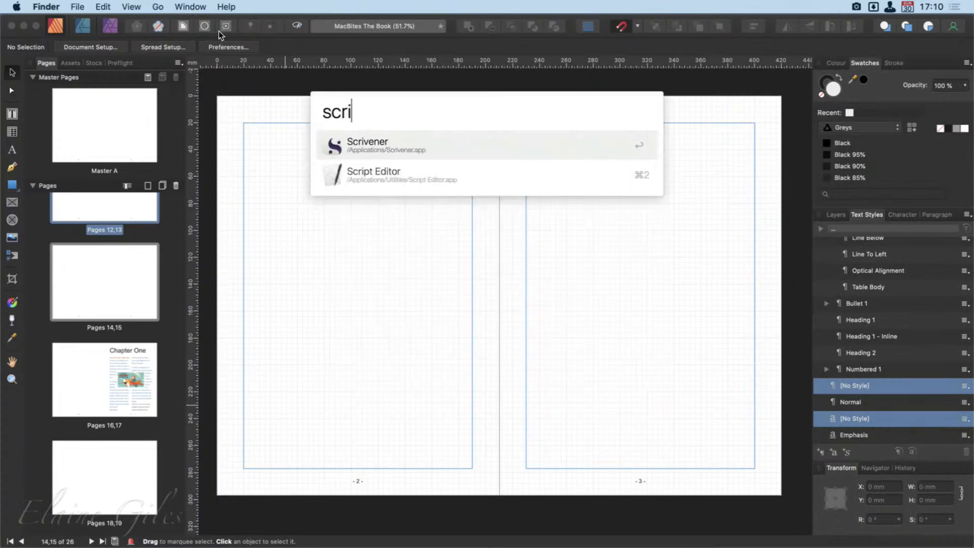
key("Return")
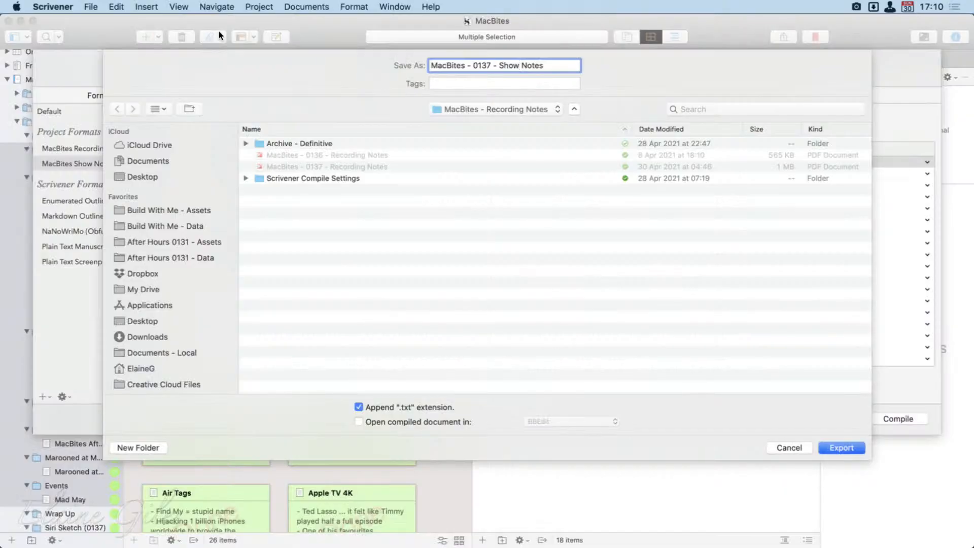
left_click(195, 226)
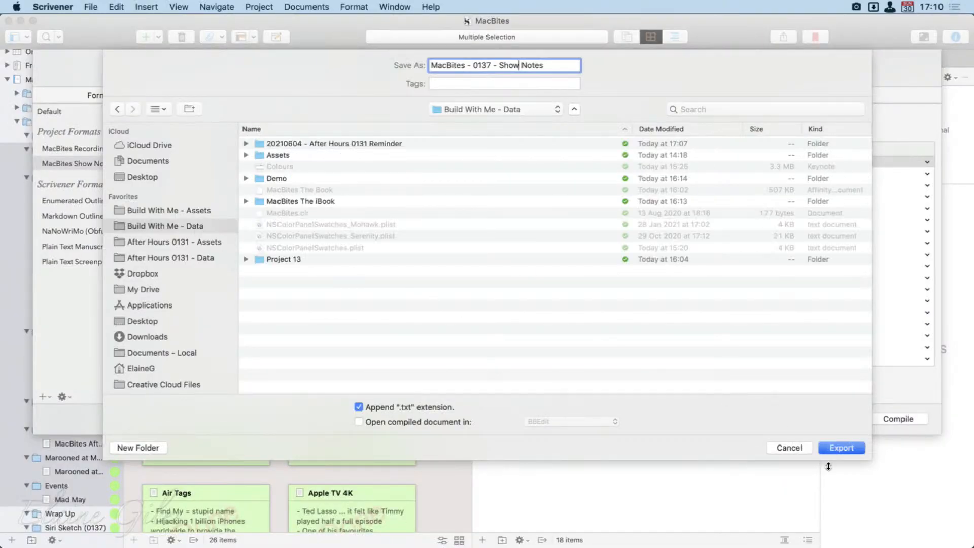
left_click(846, 448)
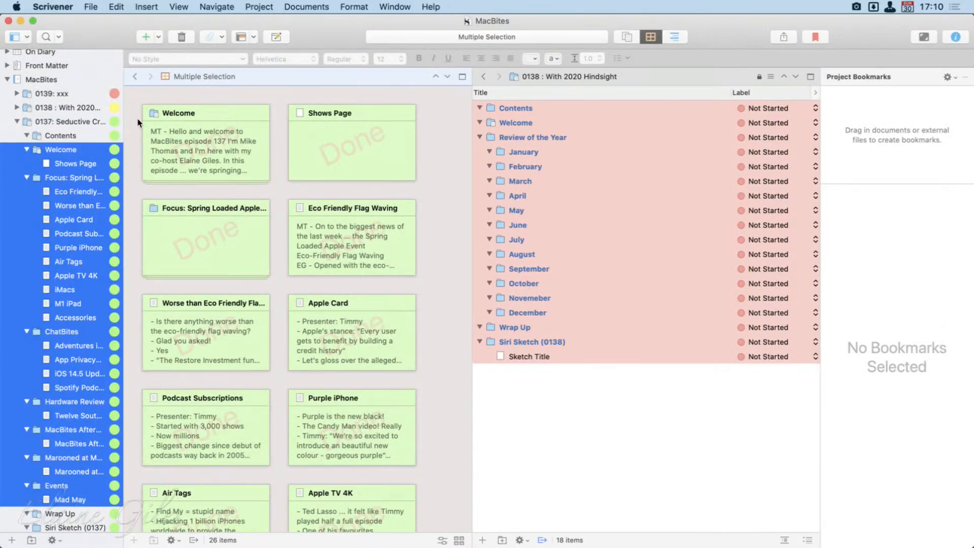
Step: Minimise the MacBites project window
left_click(20, 20)
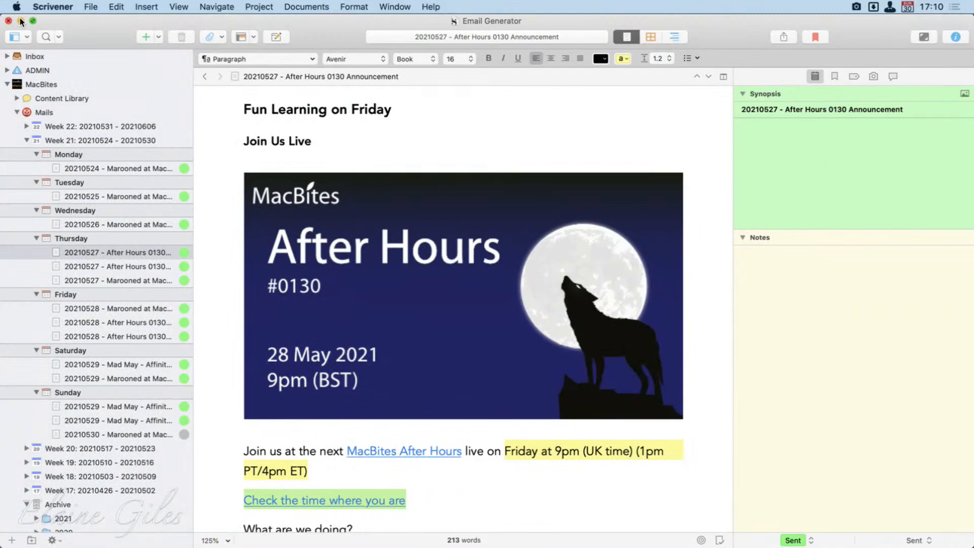
key("super+space")
type("scri")
key("BackSpace")
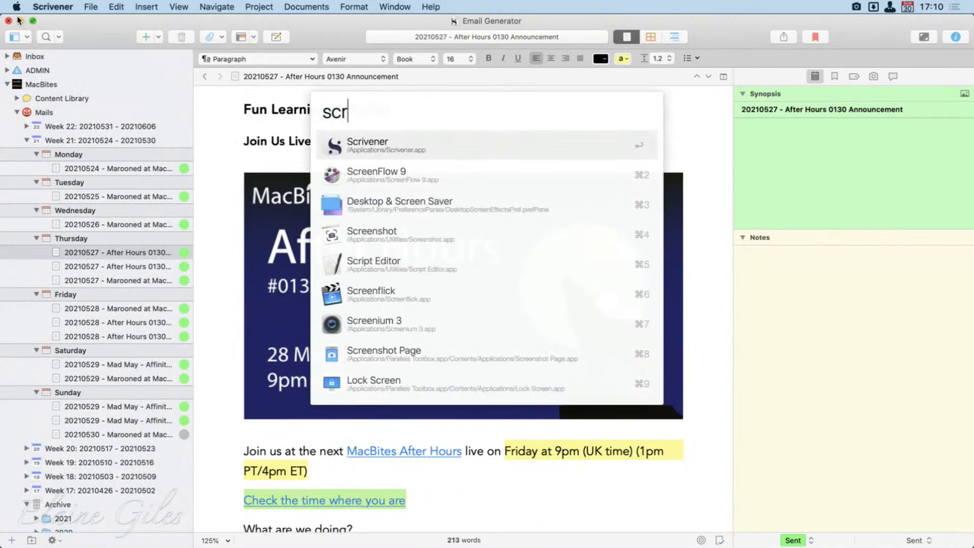
key("Escape")
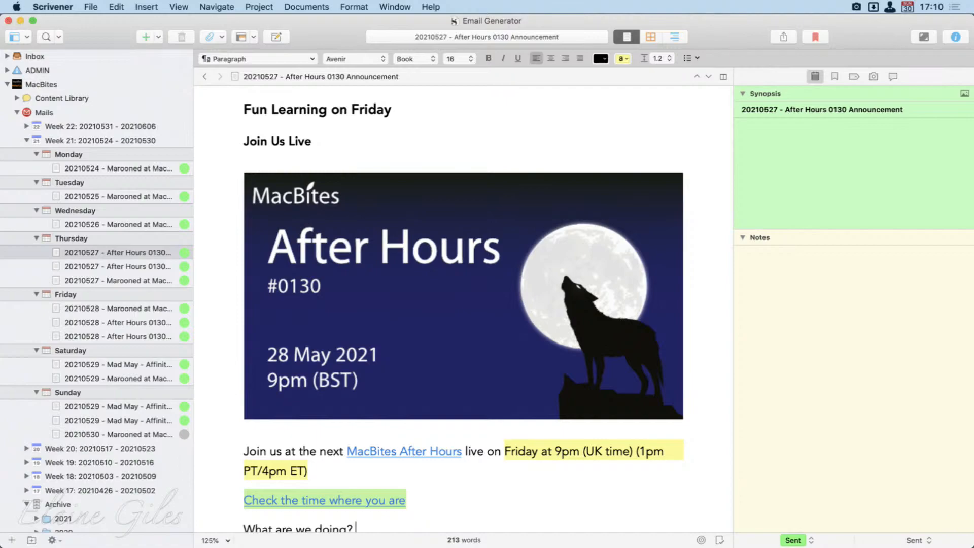
Step: Bring the MacBites project window back to the front and minimise it again
key("super+space")
key("Down")
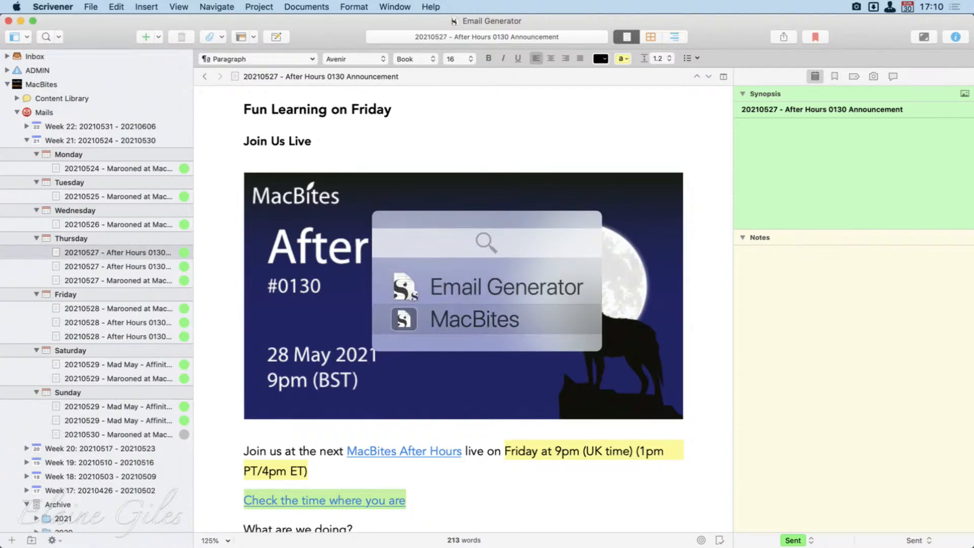
key("Return")
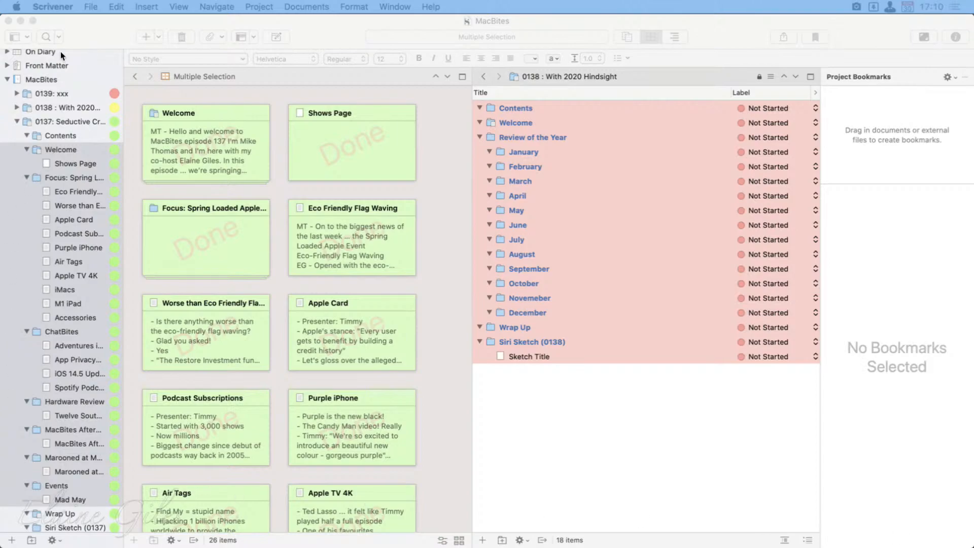
left_click(21, 20)
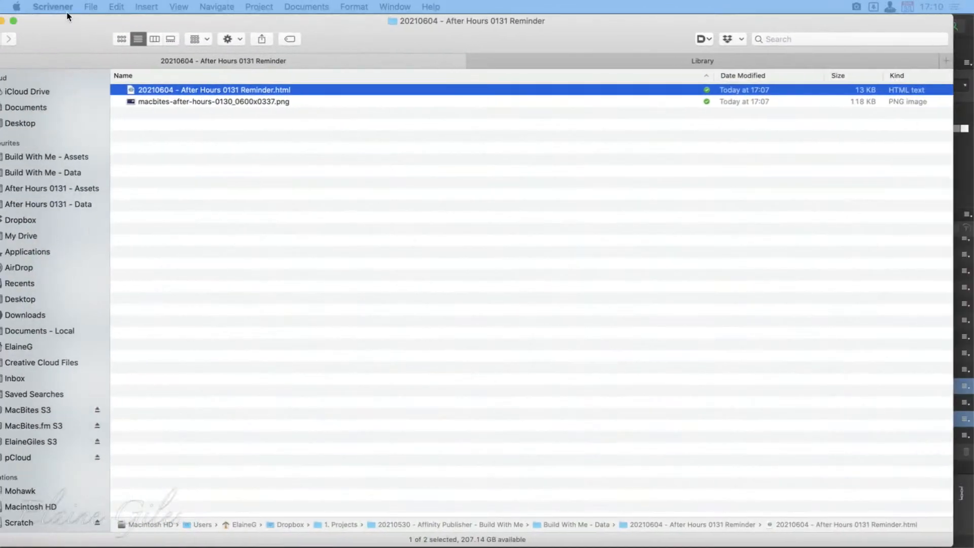
Step: Return to the Build With Me - Data folder in Finder and open MacBites - 0137 - Show Notes in BBEdit
left_click(16, 40)
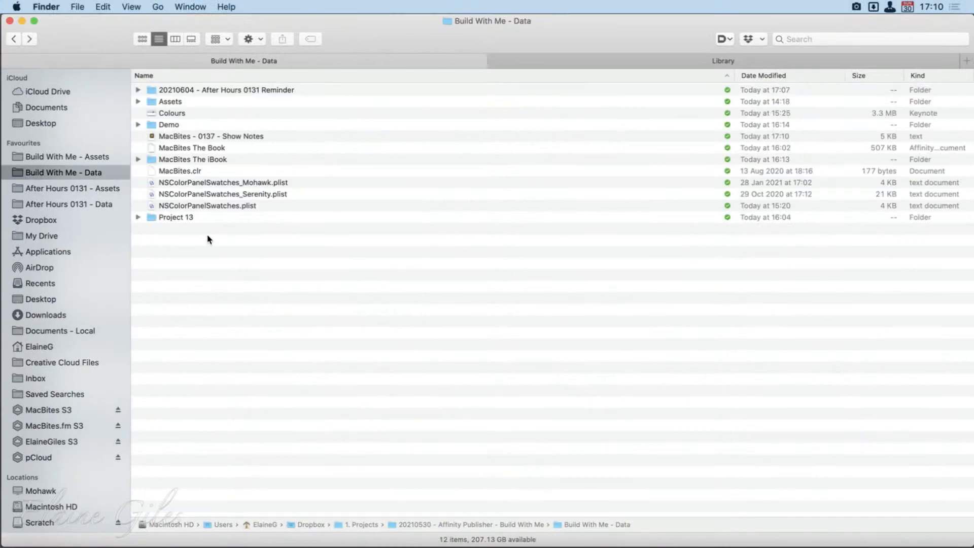
left_click(254, 138)
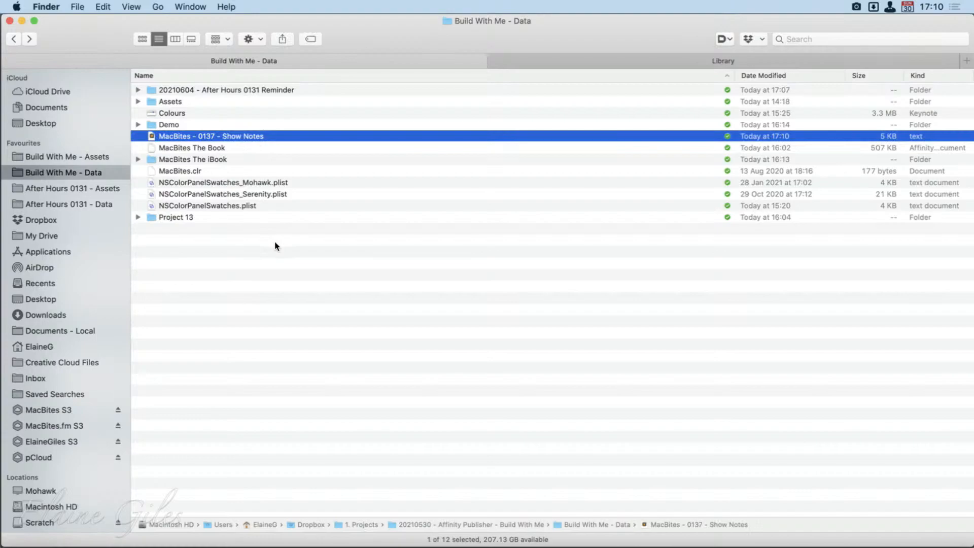
right_click(240, 136)
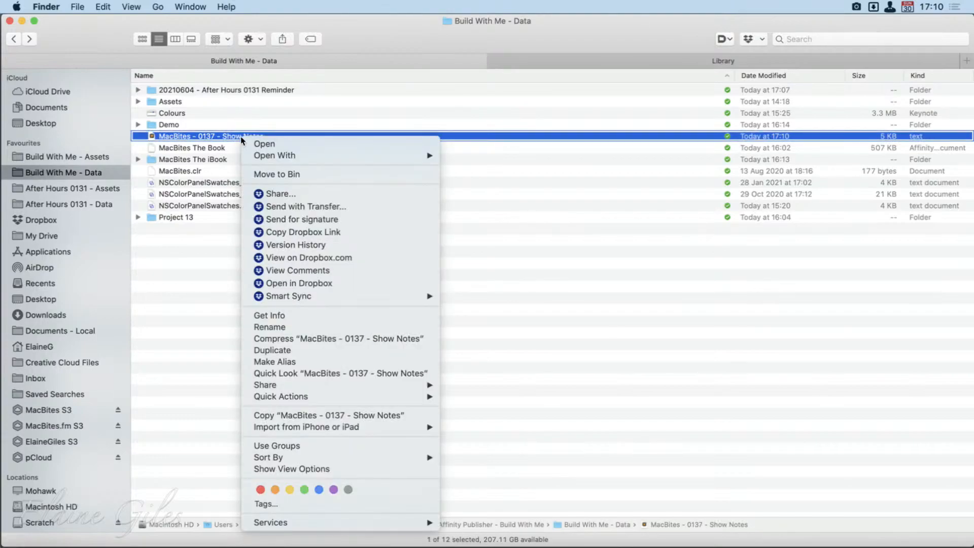
mouse_move(261, 154)
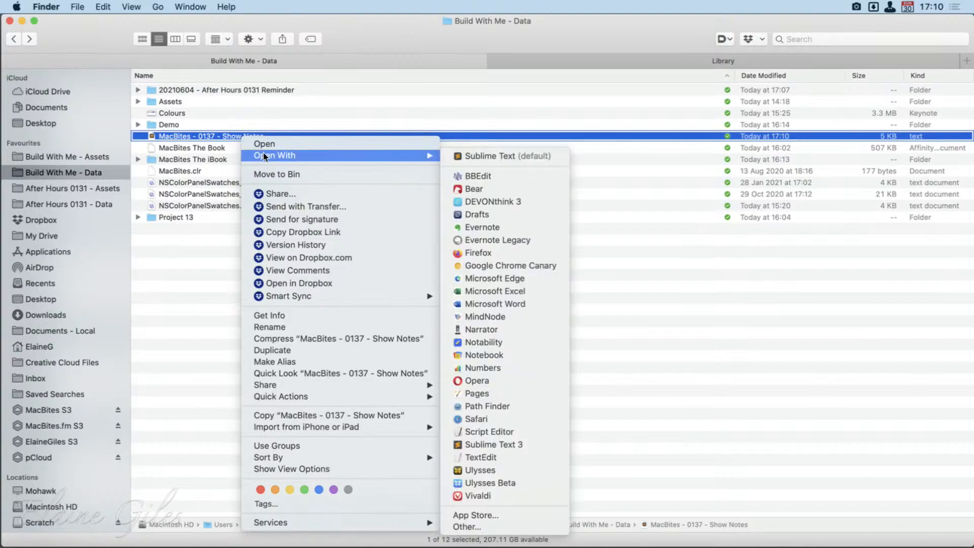
left_click(517, 176)
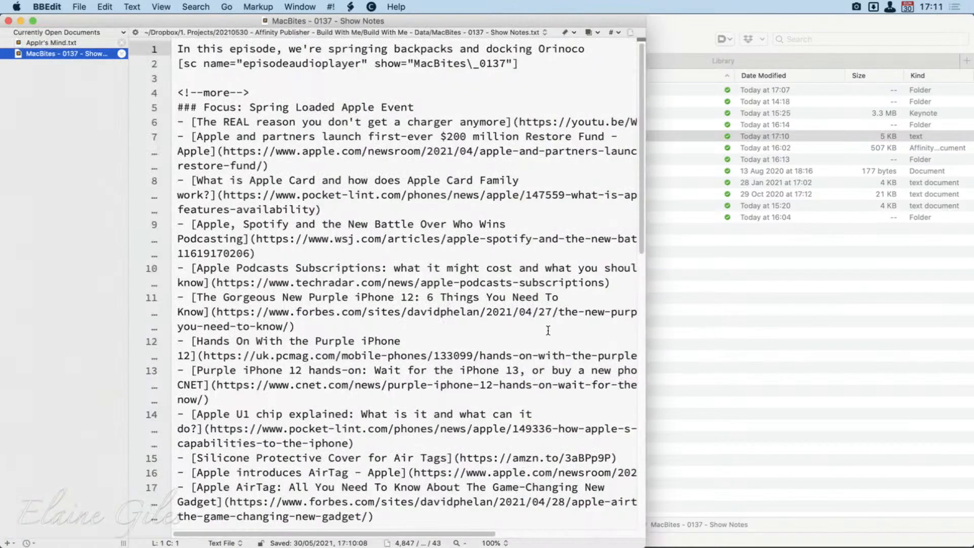
Step: Review the show notes' Markdown headings and links, and close the other open text document
scroll(528, 455, "down", 15)
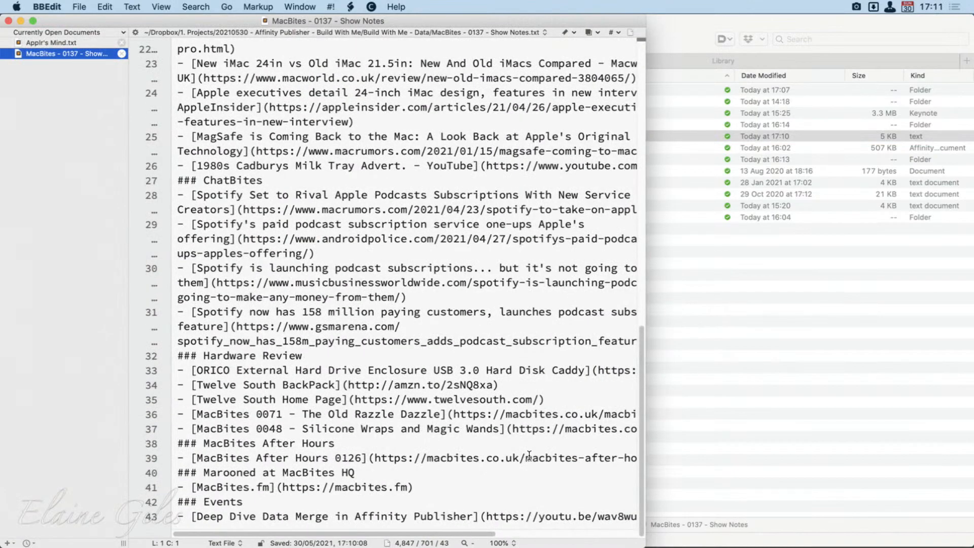
scroll(529, 455, "up", 15)
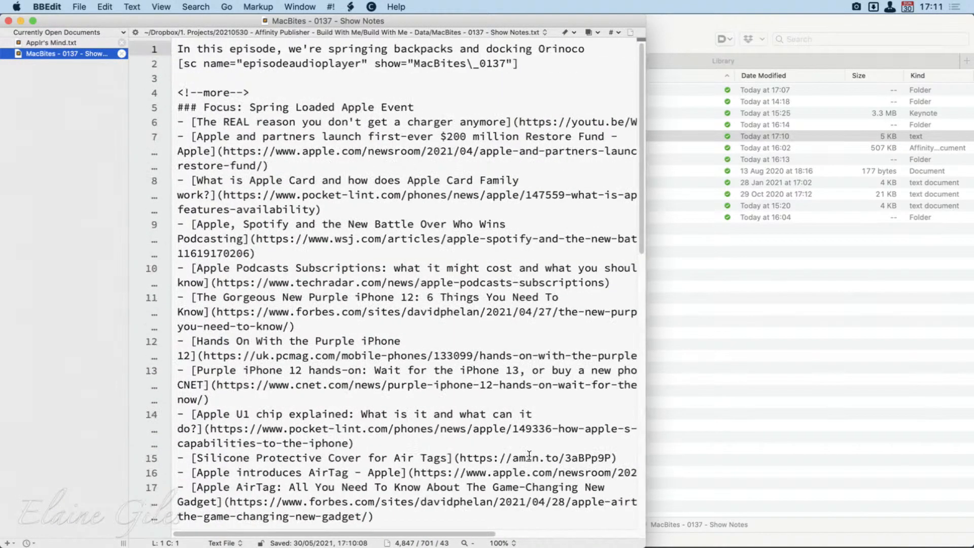
scroll(528, 454, "down", 1)
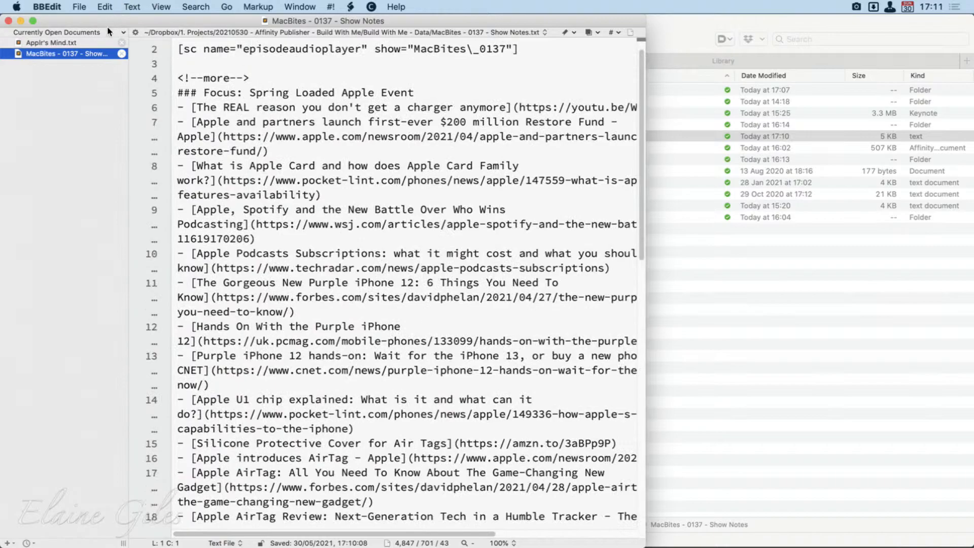
left_click(120, 40)
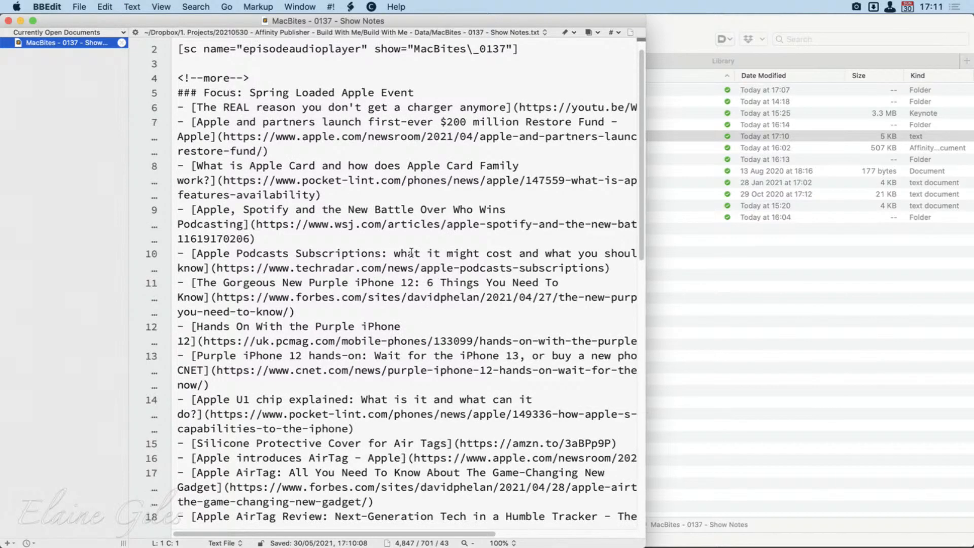
scroll(411, 252, "up", 1)
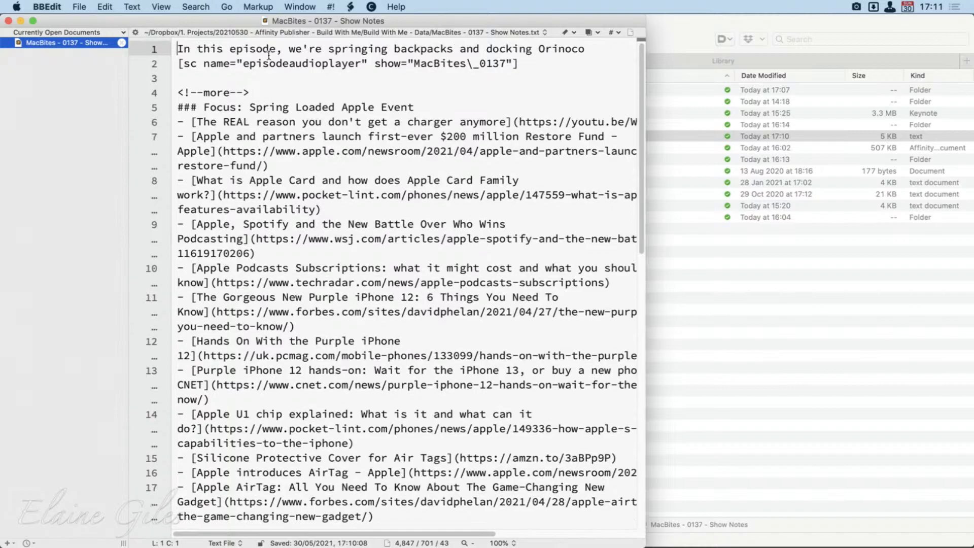
Step: Run the Process Show Notes script on the document and return to the start of the processed text
left_click(350, 6)
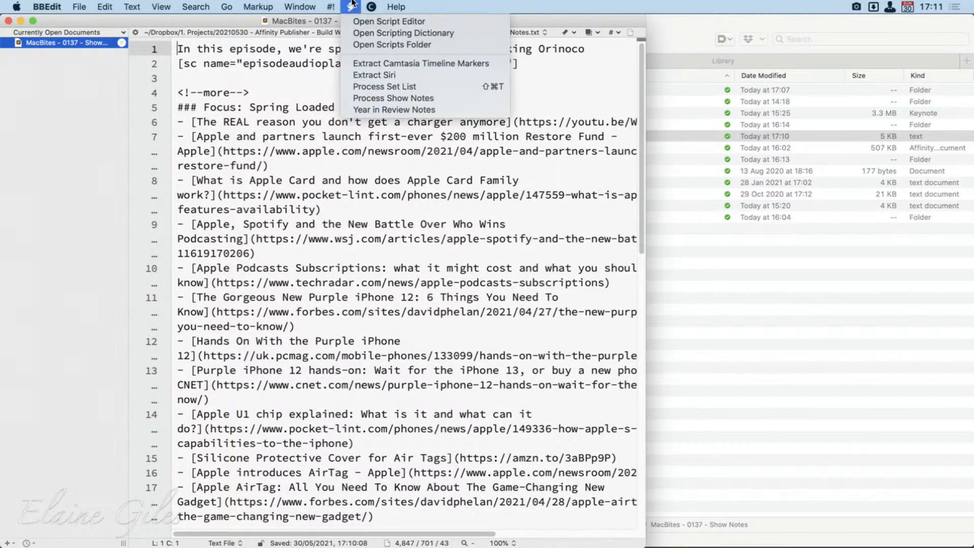
left_click(395, 97)
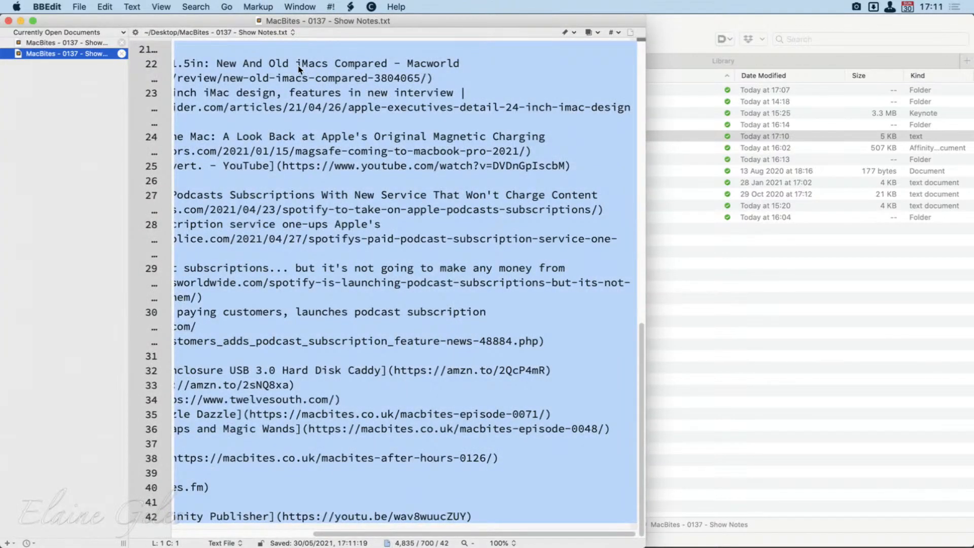
scroll(271, 162, "up", 15)
scroll(279, 157, "left", 3)
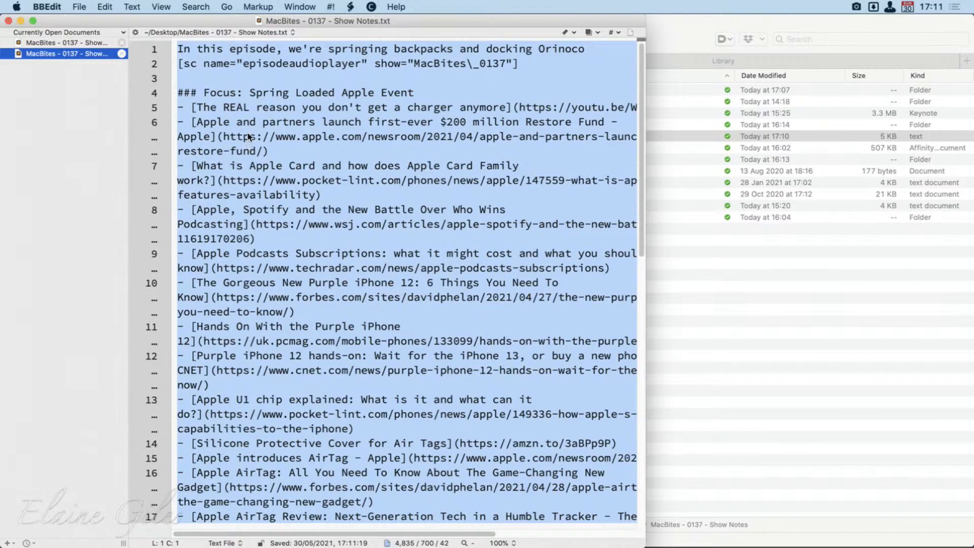
left_click(257, 6)
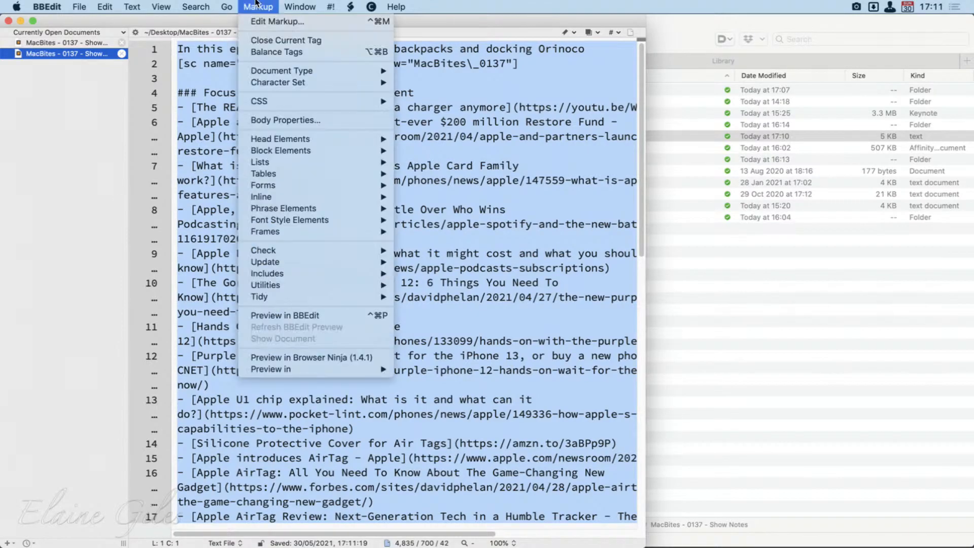
mouse_move(281, 299)
left_click(50, 204)
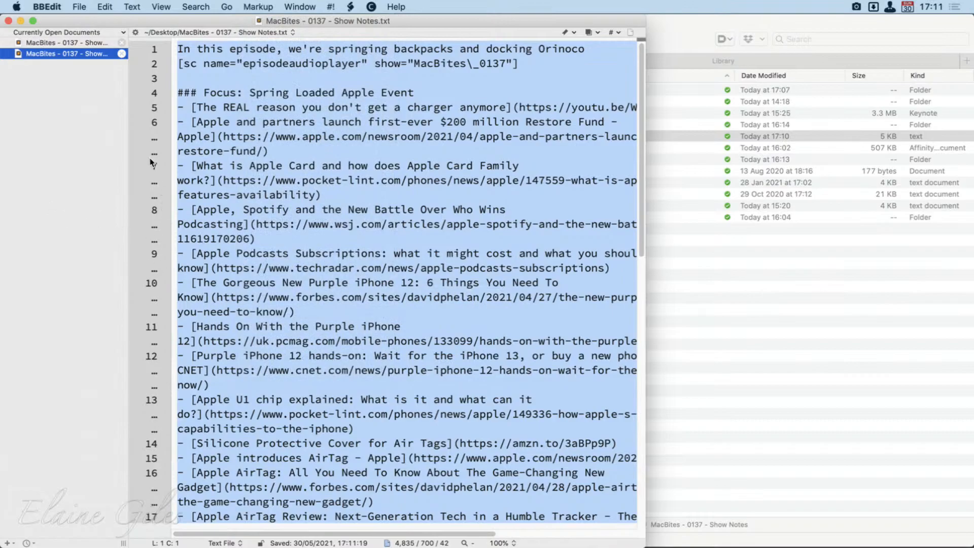
Step: Quit BBEdit and move the Build With Me - Data Finder window away to return to the Affinity Publisher book
left_click(65, 6)
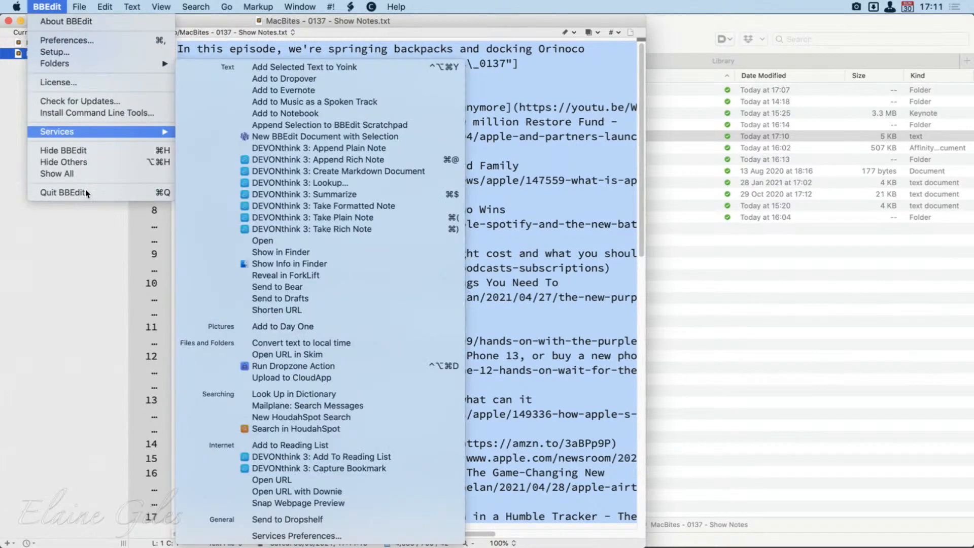
left_click(86, 190)
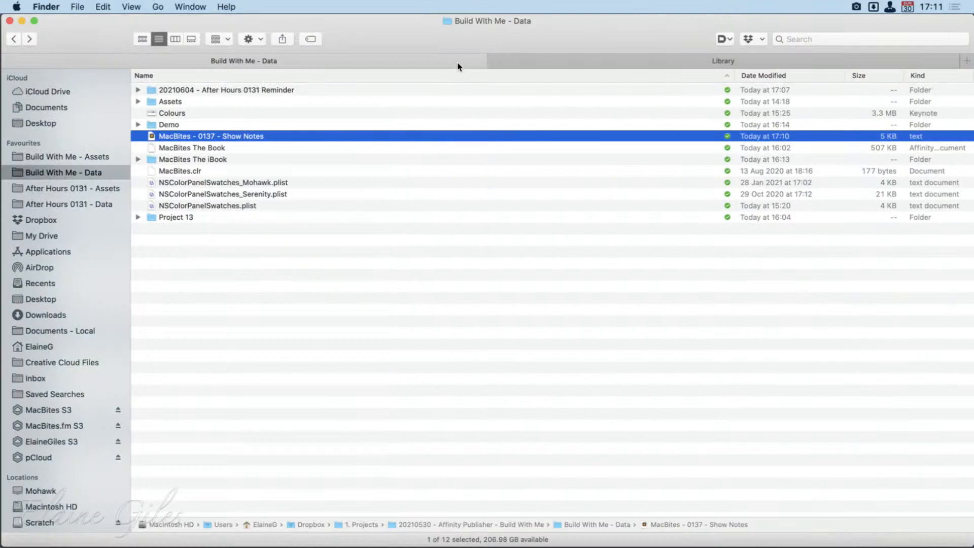
left_click_drag(545, 33, 0, 203)
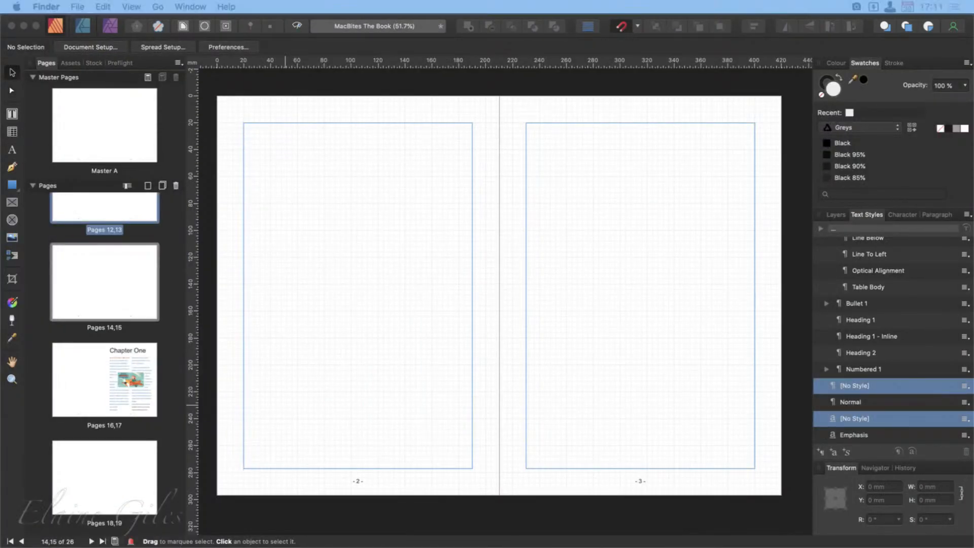
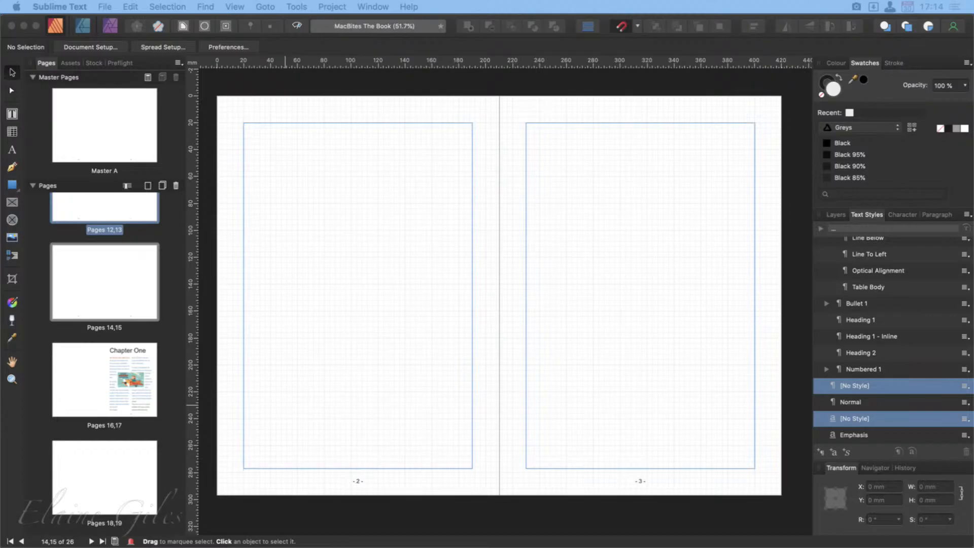
Step: Examine Sublime Text's default and user settings in the Preferences.sublime-settings files, and quit the program
key("super+comma")
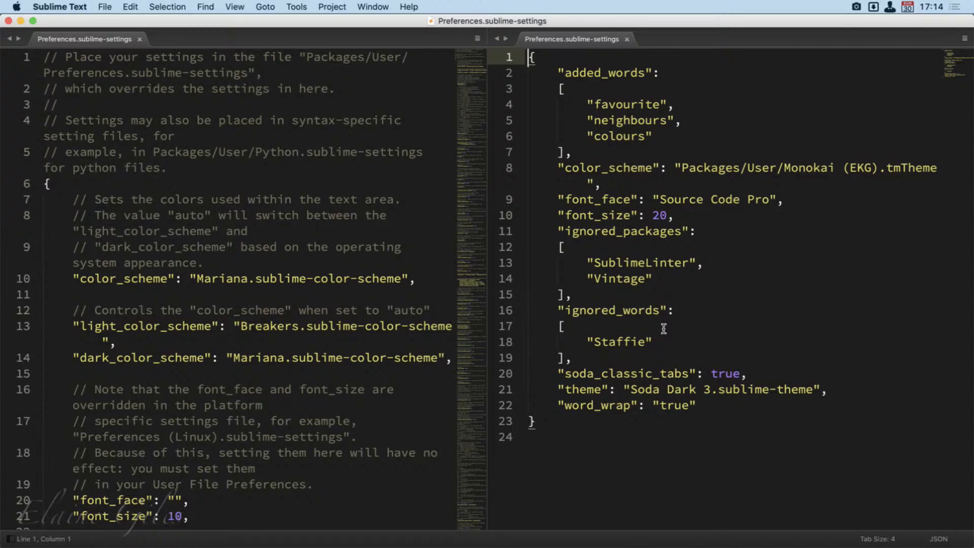
scroll(203, 346, "down", 10)
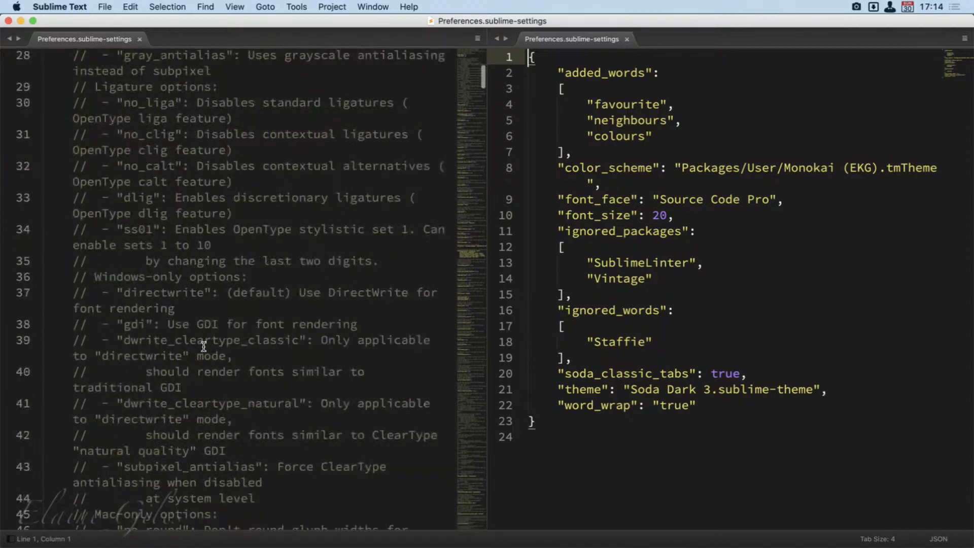
scroll(204, 346, "down", 7)
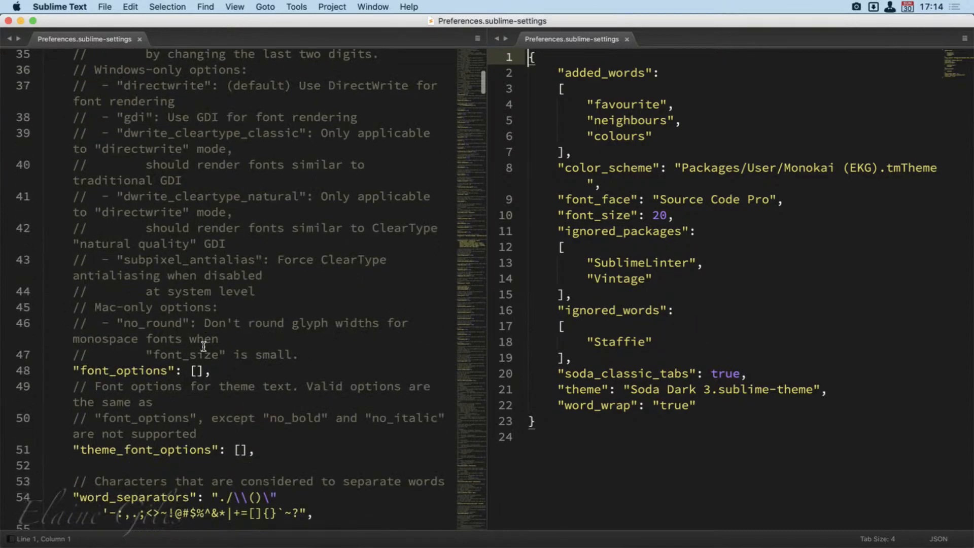
scroll(204, 346, "down", 1)
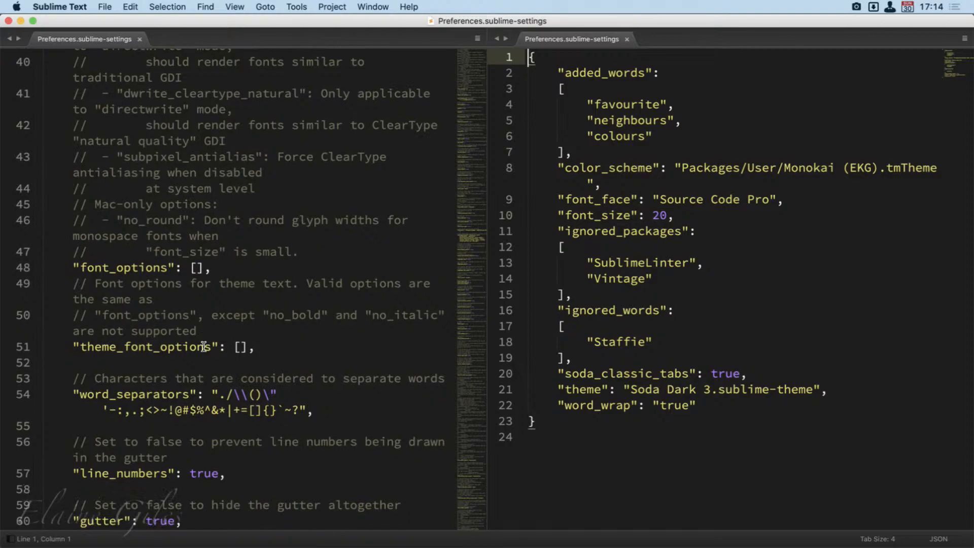
scroll(203, 346, "up", 12)
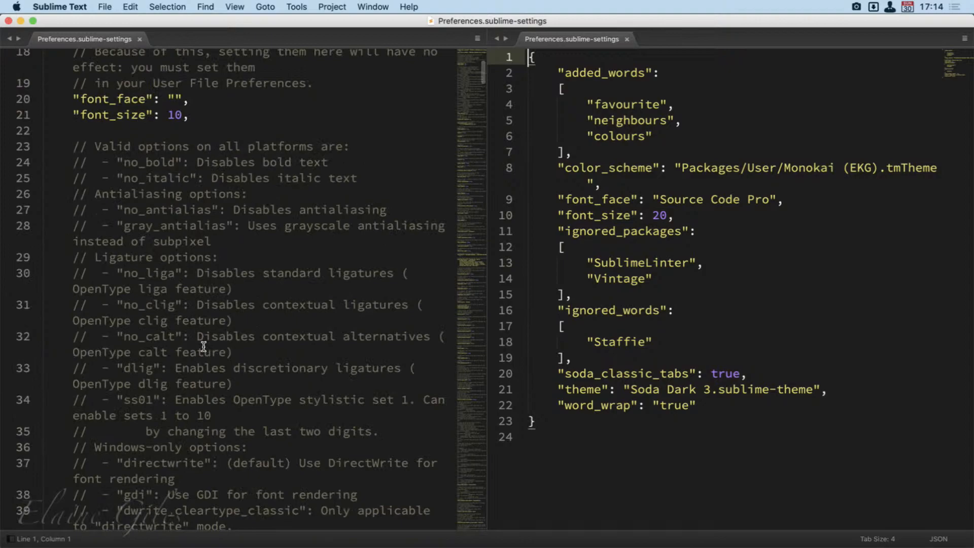
scroll(204, 346, "up", 2)
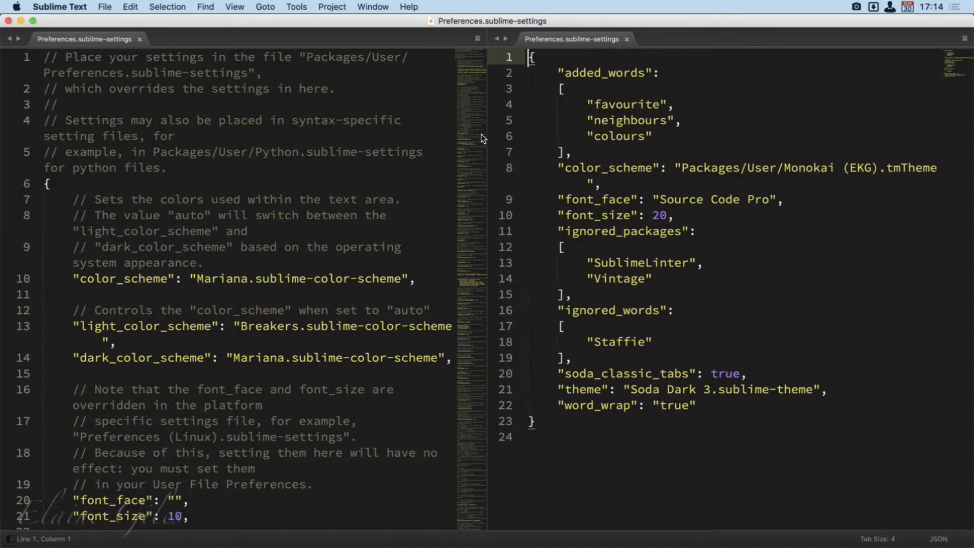
left_click(477, 278)
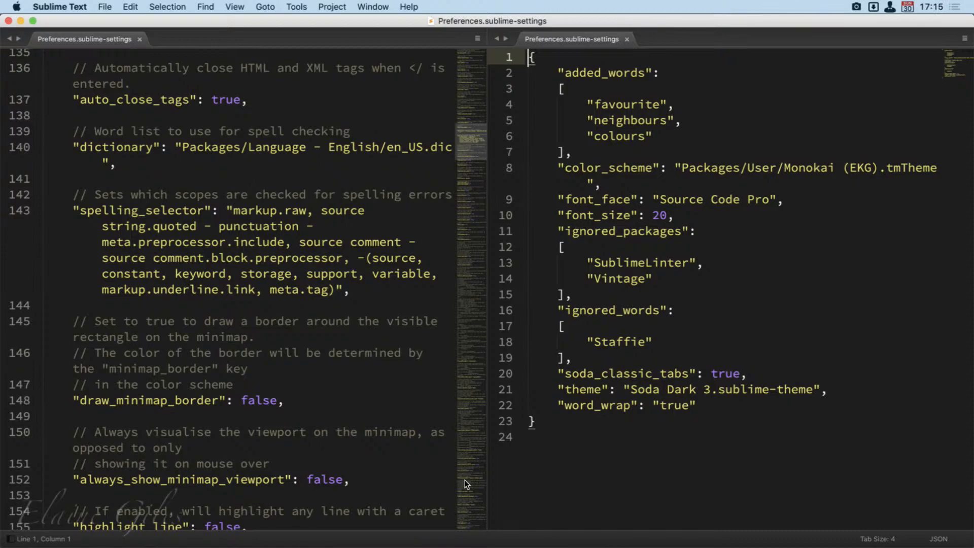
key("super+q")
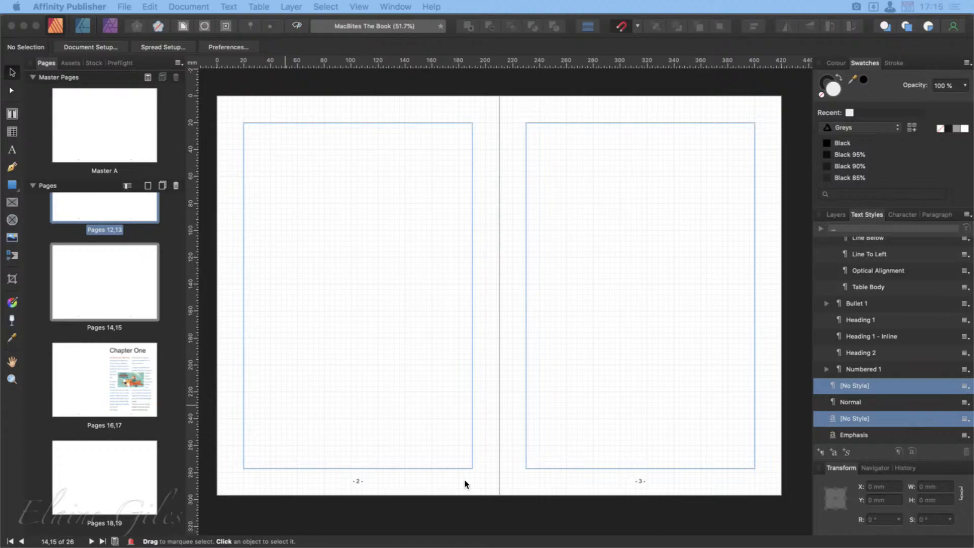
Step: Launch Hindenburg and open the recent session The Rolling Stones Special
key("alt+space")
type("hind")
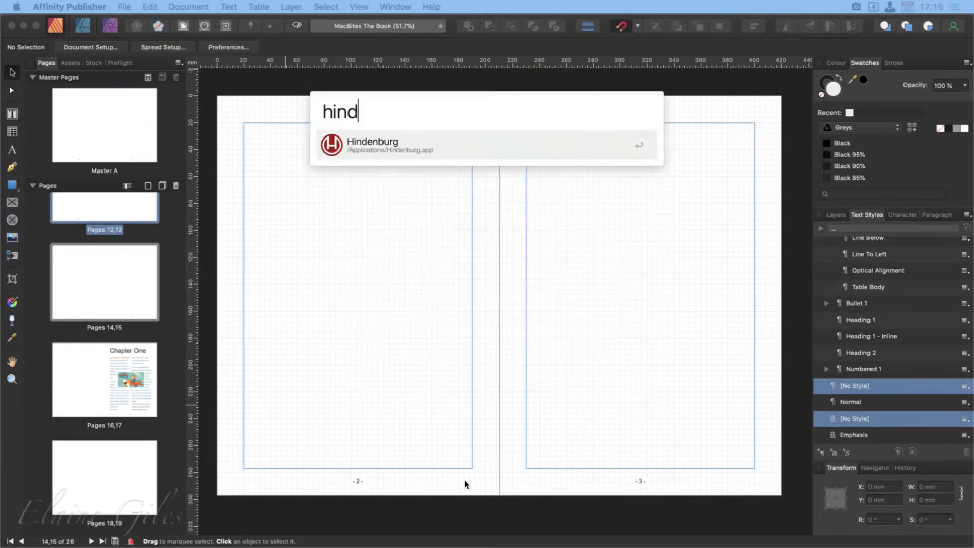
key("Return")
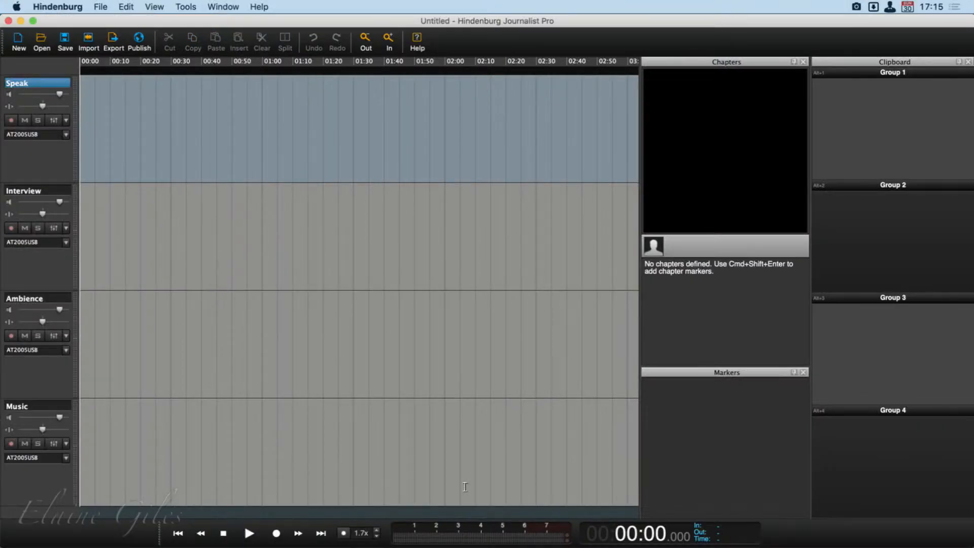
left_click(108, 3)
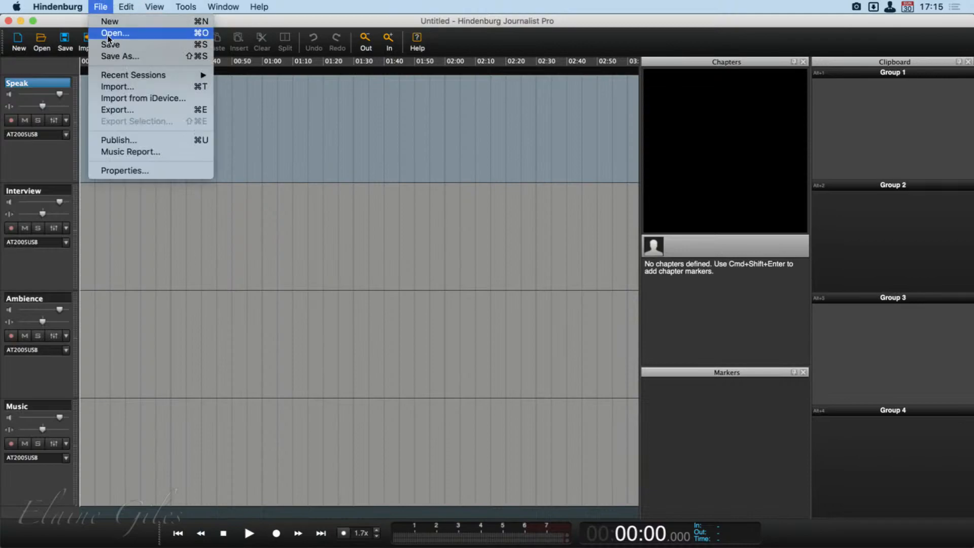
mouse_move(133, 75)
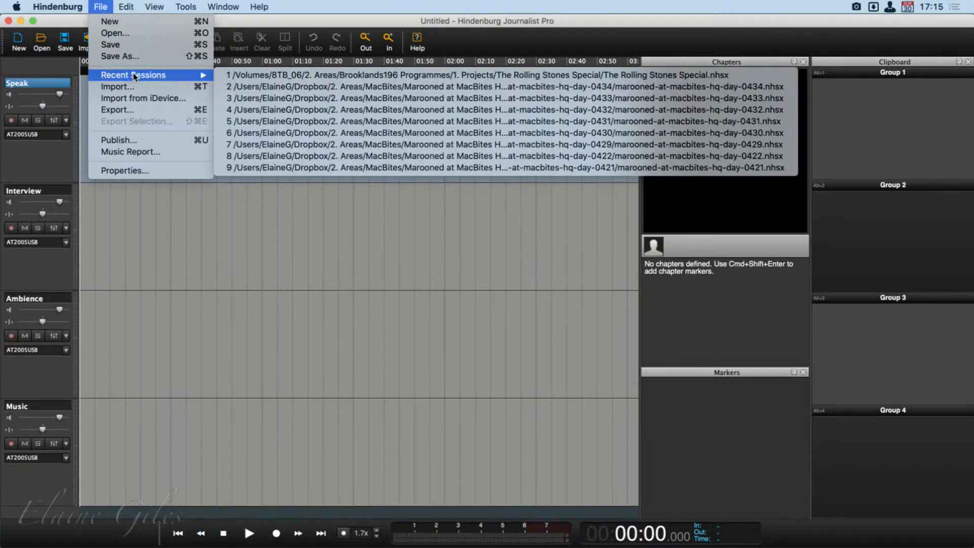
left_click(274, 75)
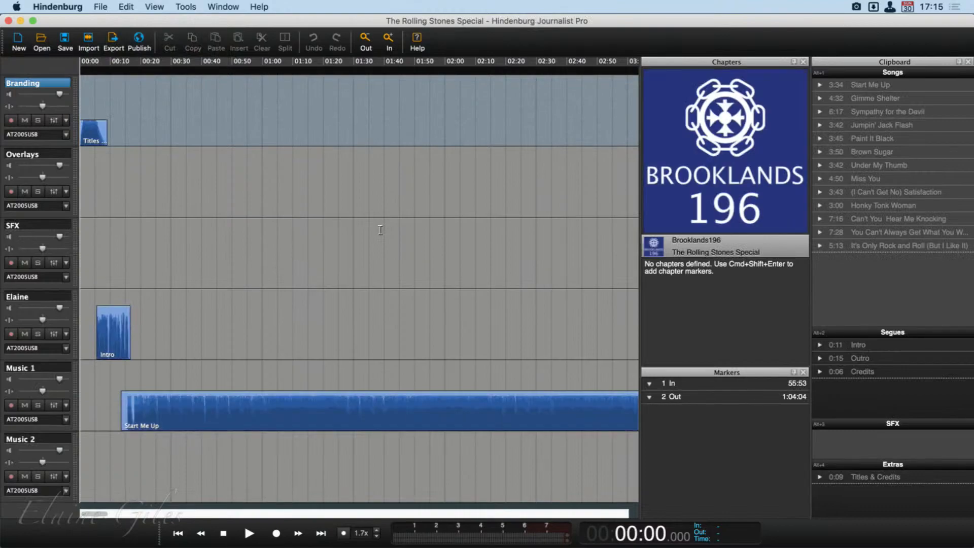
Step: Look along the session's timeline and copy the Songs clipboard group as text
scroll(451, 429, "right", 5)
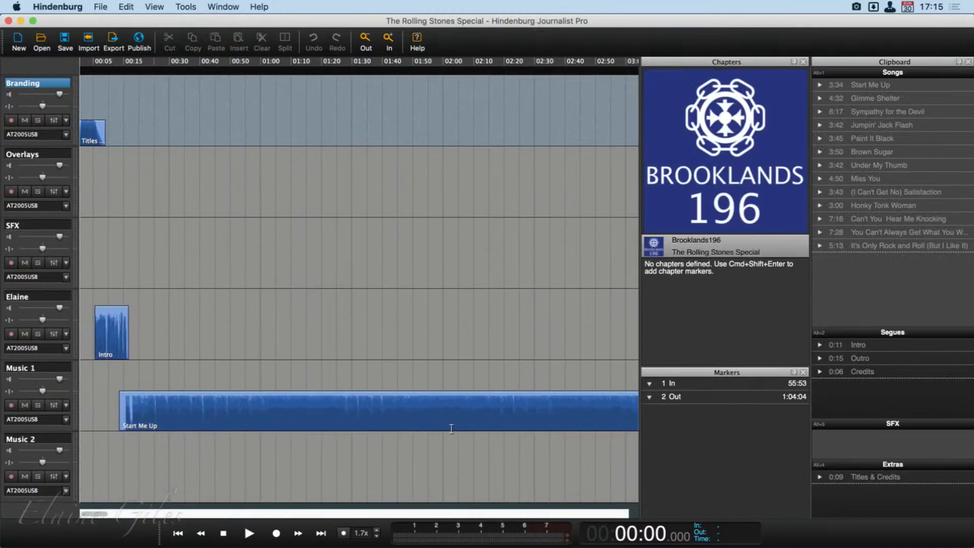
scroll(451, 429, "right", 2)
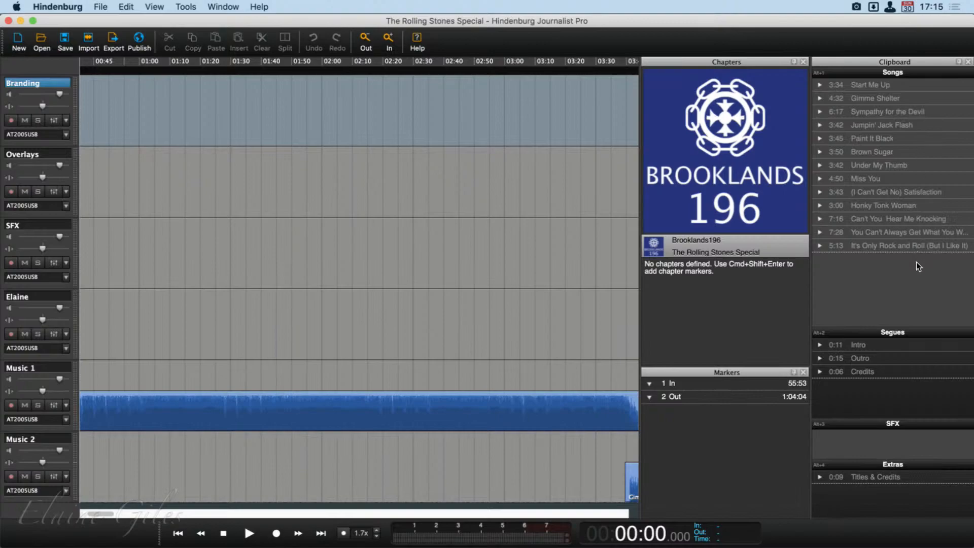
right_click(835, 264)
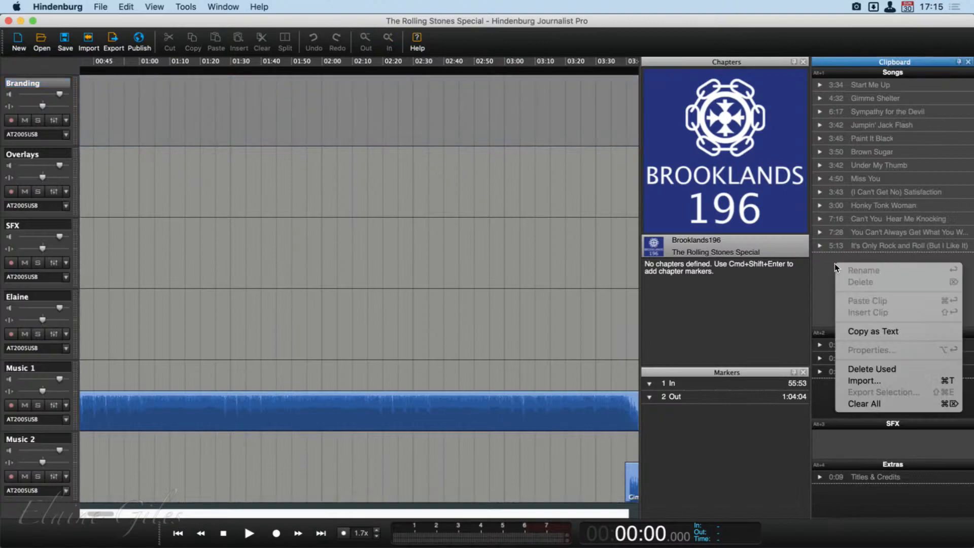
left_click(859, 331)
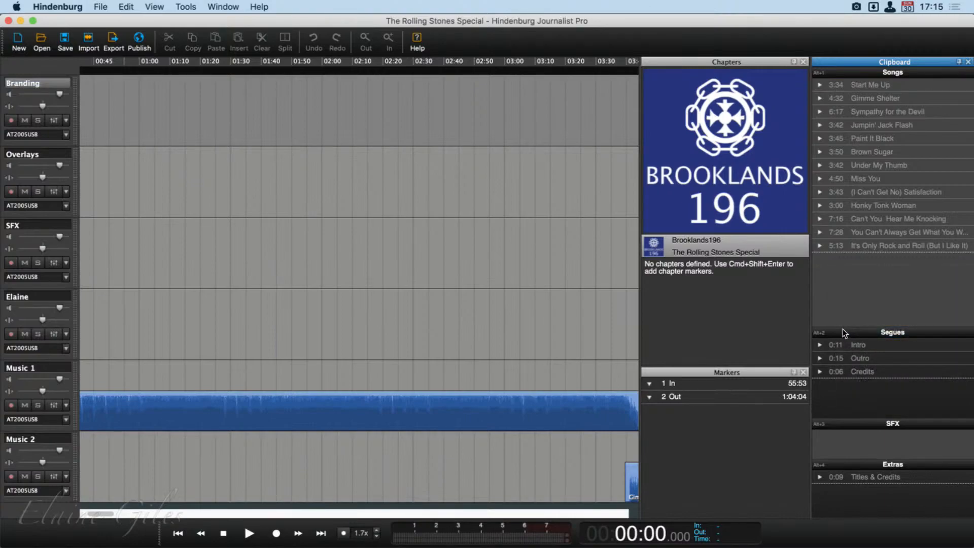
Step: Switch to Vivaldi and show the Brooklands196 2.0 page at a smaller zoom with the tab bar hidden
key("super+Tab")
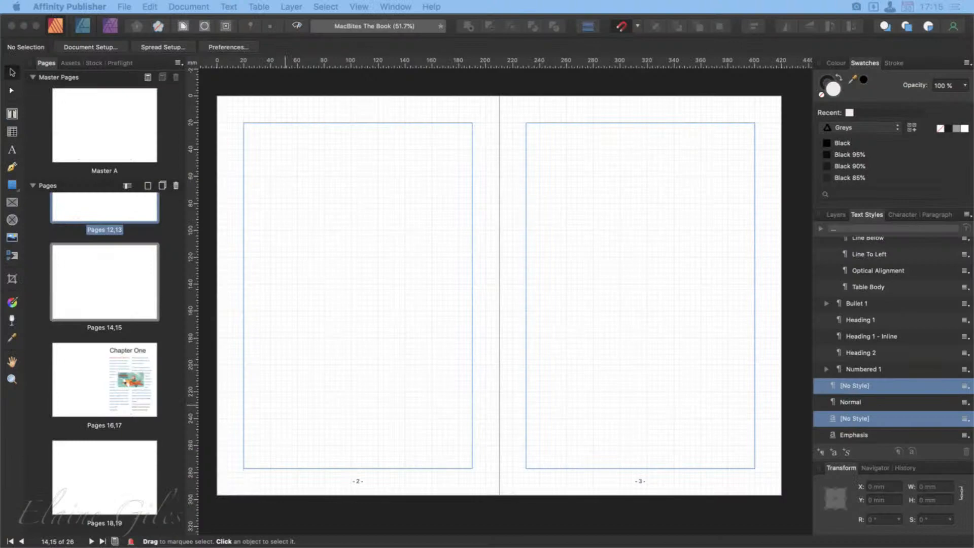
key("super+Tab")
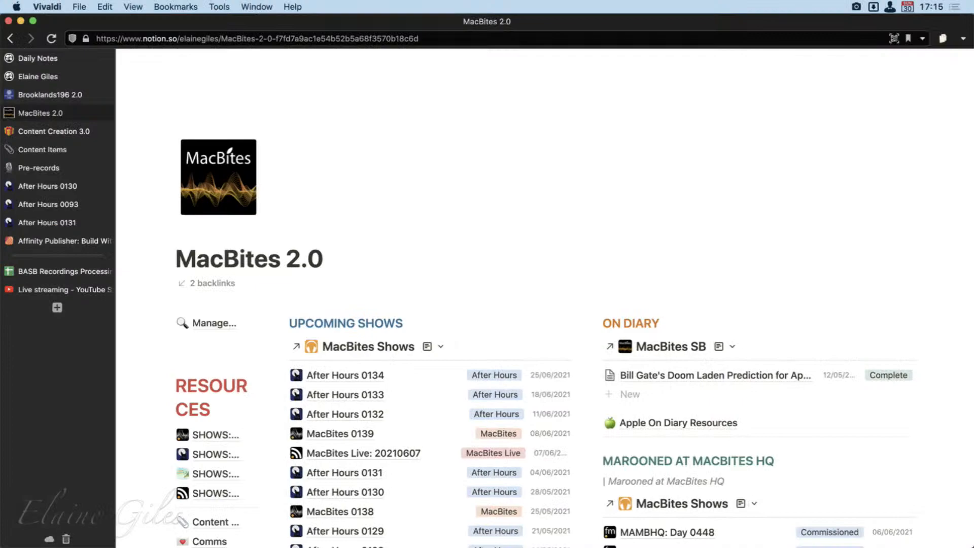
left_click(47, 95)
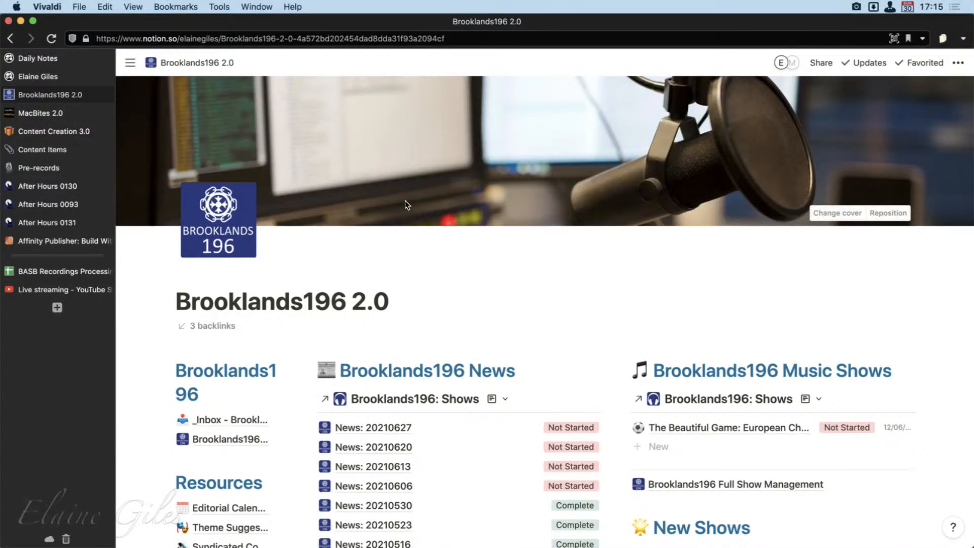
key("super+alt+t")
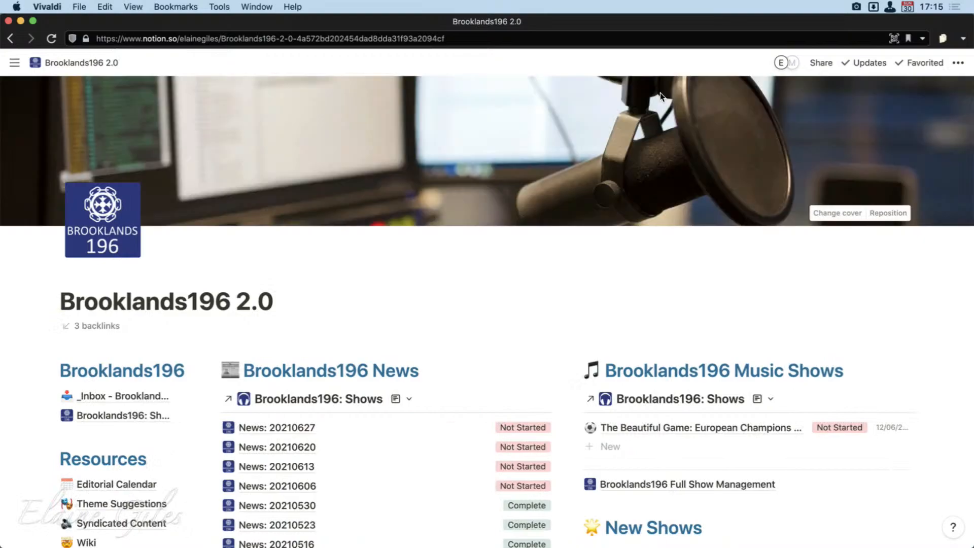
key("super+minus")
key("super+minus")
scroll(661, 305, "down", 5)
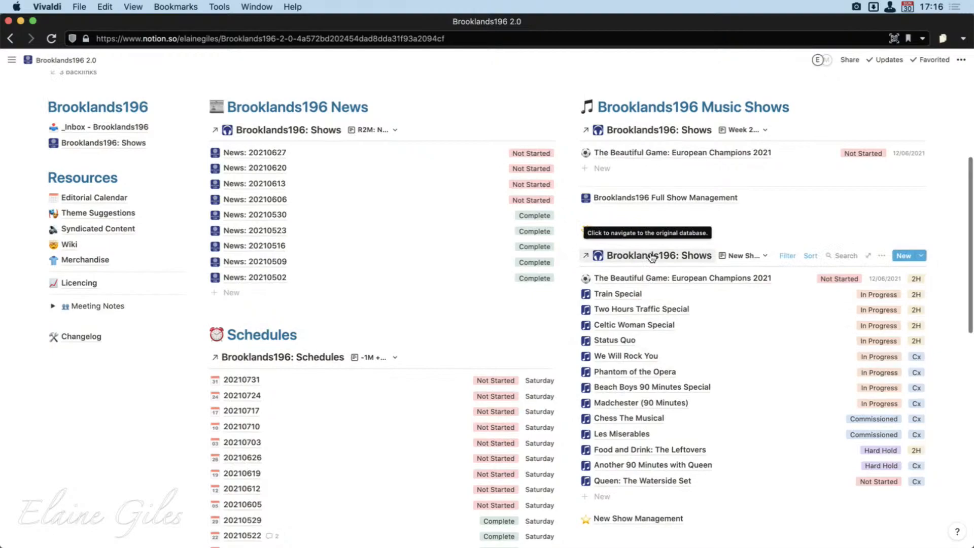
Step: Change the Brooklands196 Music Shows list to the view containing The Rolling Stones, and open that show's page at its Playlist section
left_click(759, 131)
left_click(688, 186)
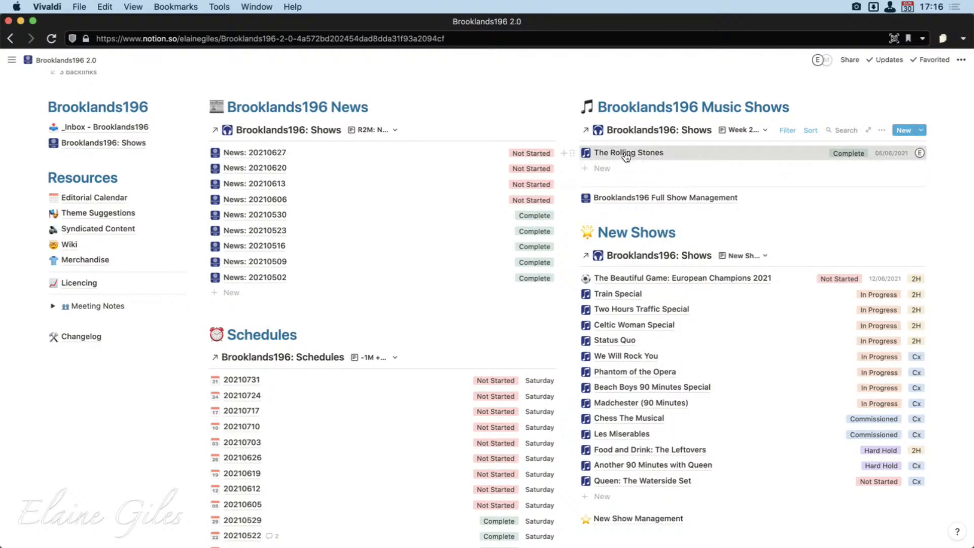
left_click(626, 157)
scroll(481, 392, "down", 10)
scroll(481, 392, "up", 10)
scroll(465, 400, "down", 1)
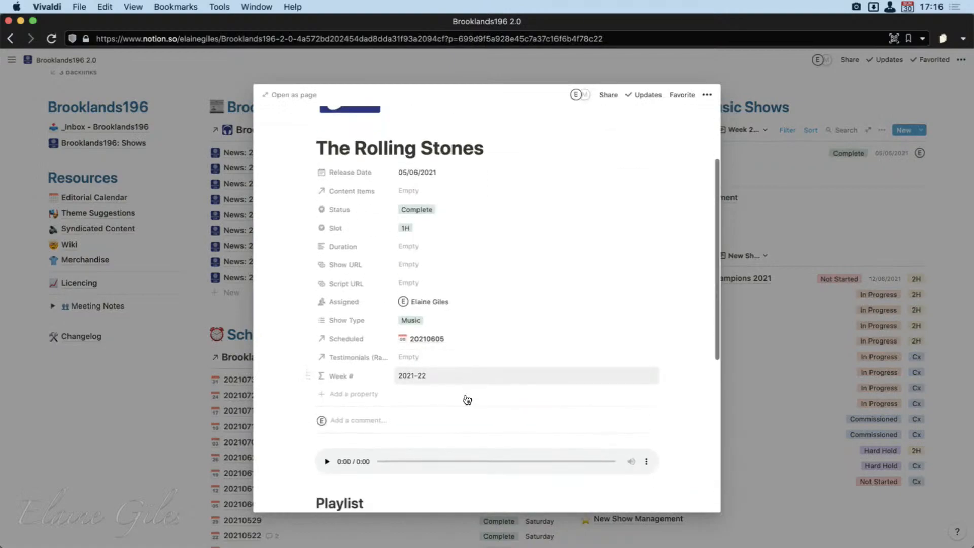
scroll(467, 400, "down", 1)
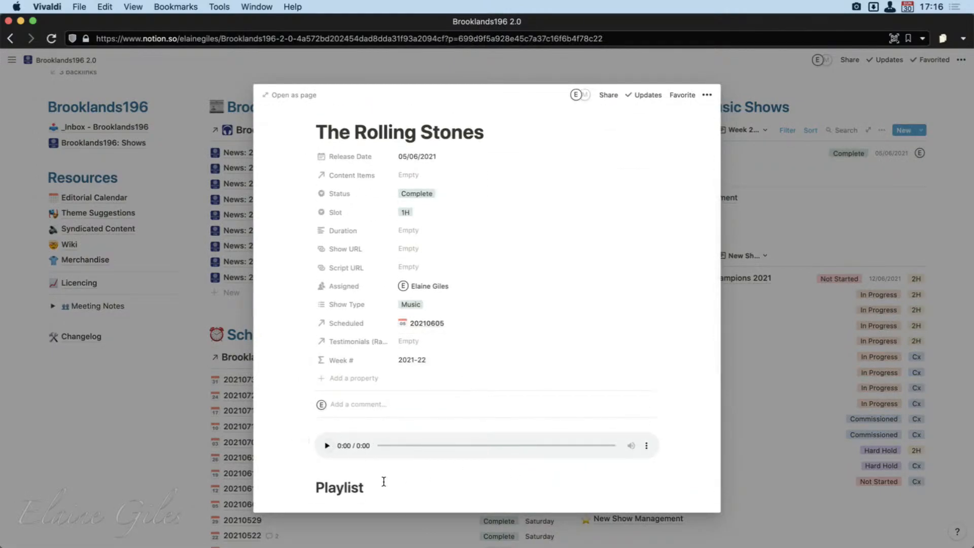
scroll(389, 477, "down", 5)
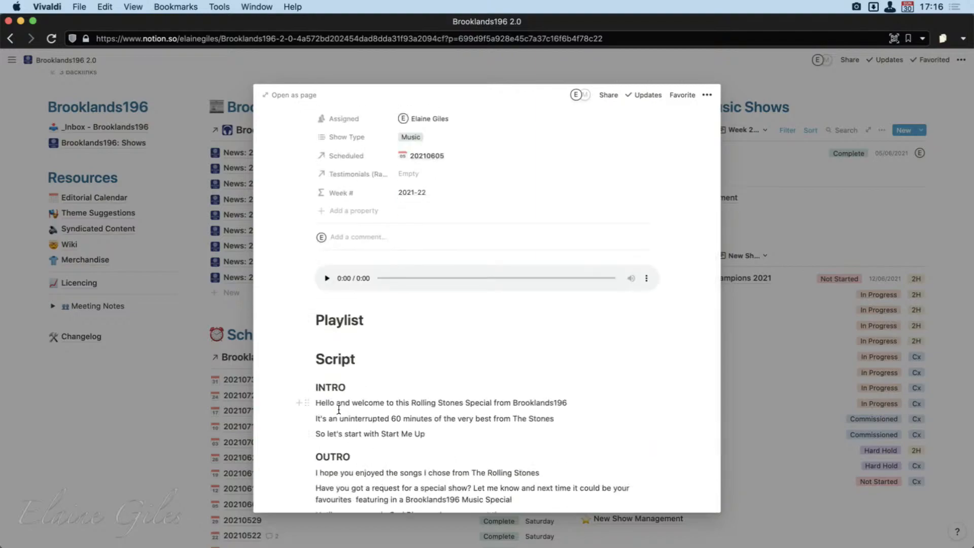
Step: Try pasting the copied song list directly into the Playlist section, and undo the paste
left_click(379, 325)
key("super+v")
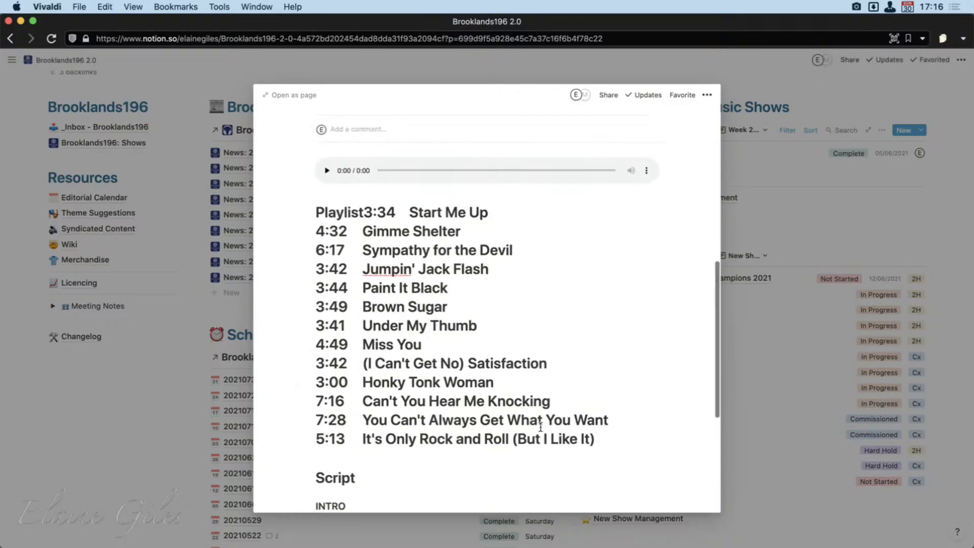
key("super+z")
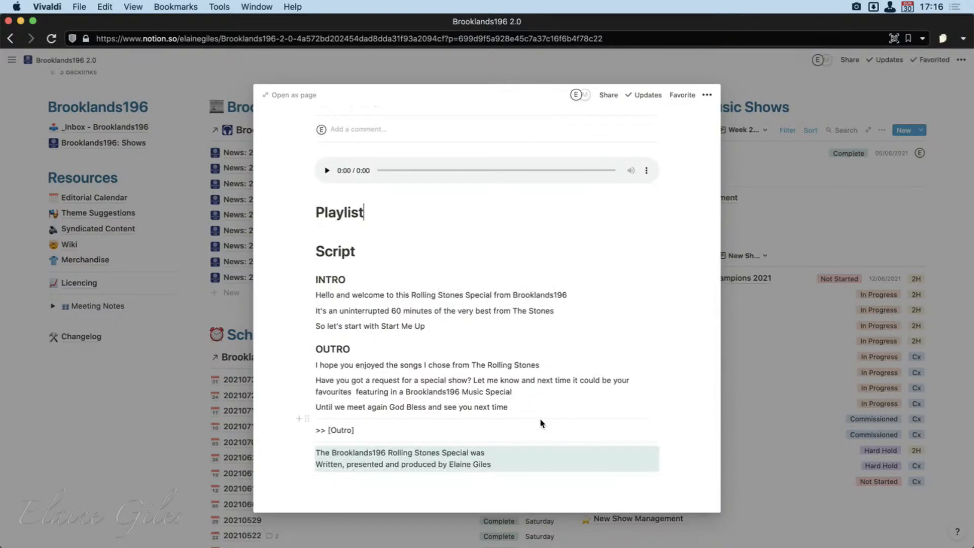
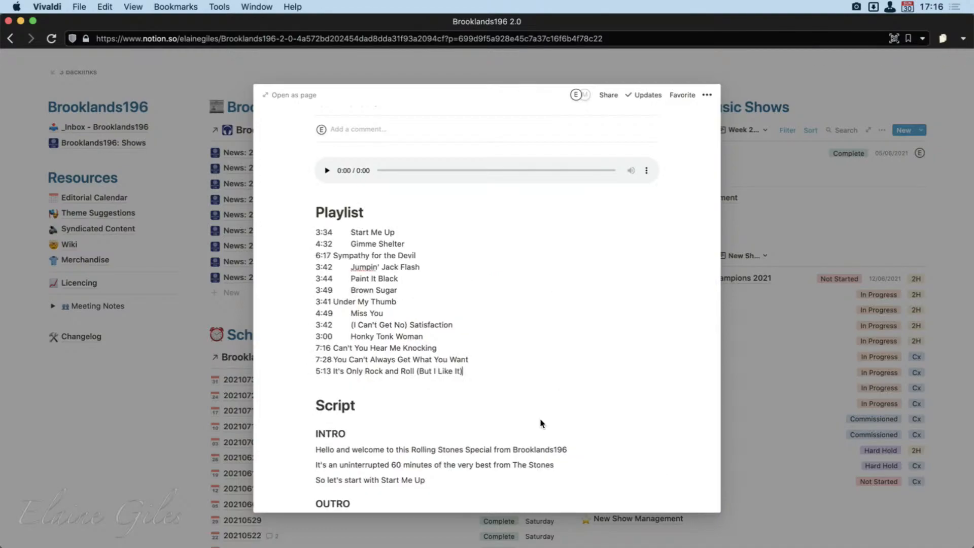
key("super+z")
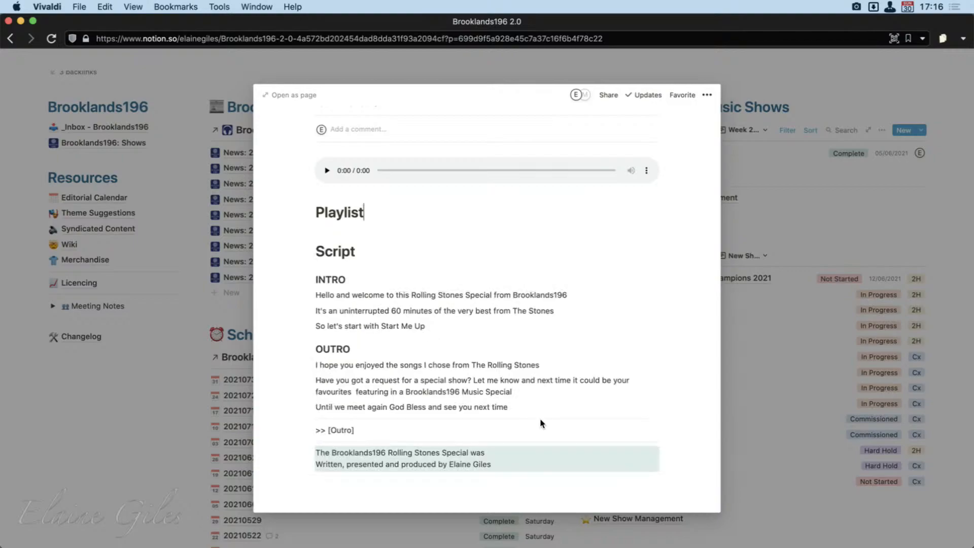
Step: Switch to BBEdit, paste the song list into a new text document, and remove the empty last line
key("super+space")
type("bbed")
key("Return")
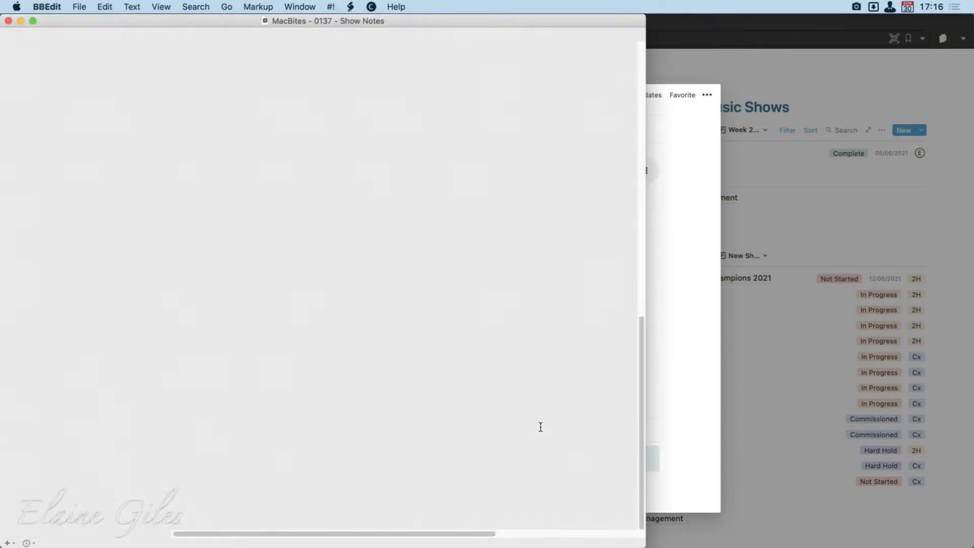
key("super+n")
type("3:34\tStart Me Up 4:32\tGimme Shelter 6:17\tSympathy for the Devil 3:42\tJumpin' Jack Flash 3:44\tPaint It Black 3:49\tBrown Sugar 3:41\tUnder My Thumb 4:49\tMiss You 3:42\t(I Can't Get No) Satisfaction 3:00\tHonky Tonk Woman 7:16\tCan't You  Hear Me Knocking 7:28\tYou Can't Always Get What You Want 5:13\tIt's Only Rock and Roll (But I Like It)")
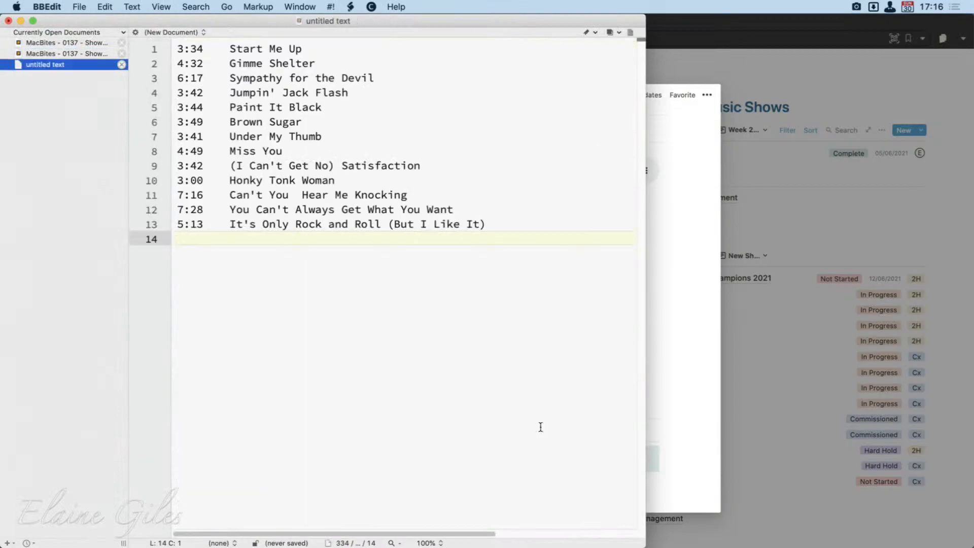
key("BackSpace")
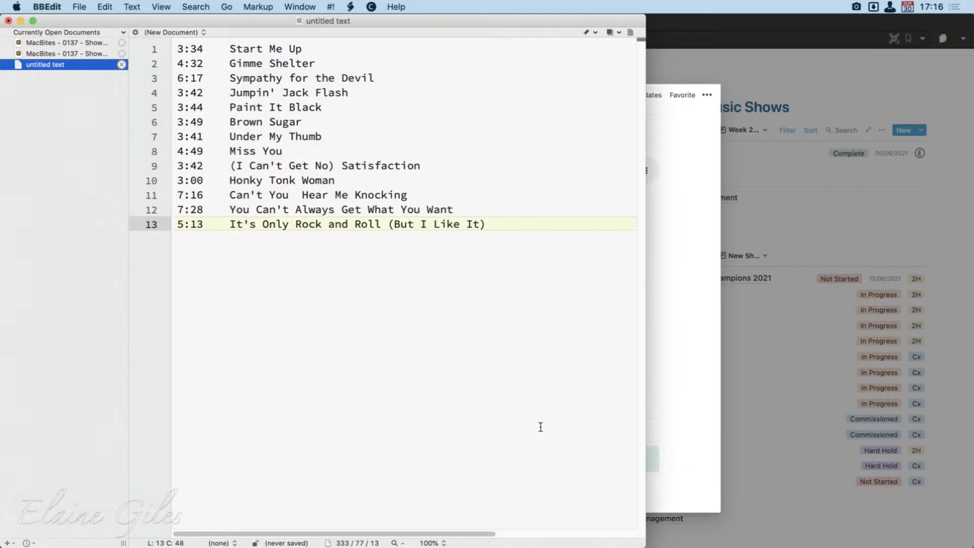
Step: Convert the song list to numbered lines with hh:mm:ss durations and paste it under the Playlist heading of The Rolling Stones page in Vivaldi
key("ctrl+alt+super+n")
key("super+c")
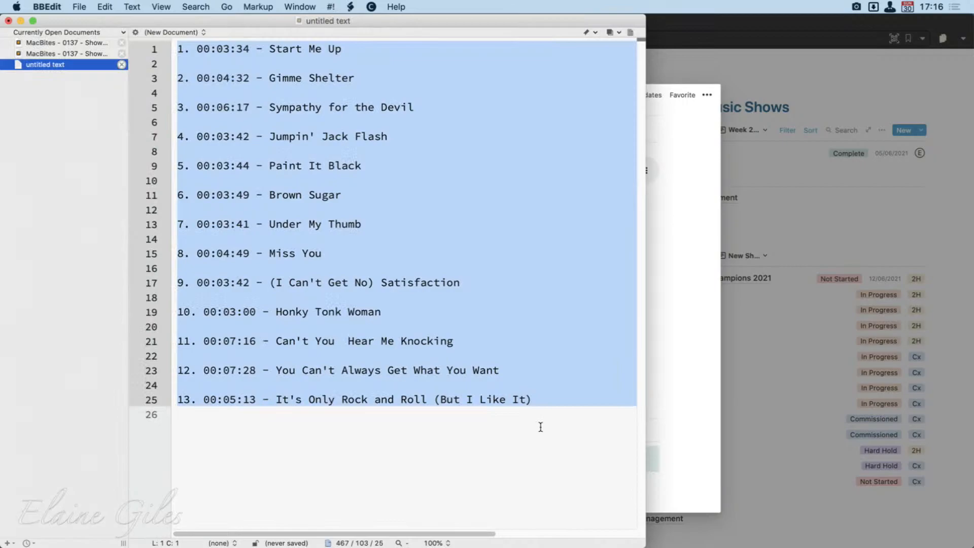
left_click(674, 344)
left_click(369, 216)
key("super+v")
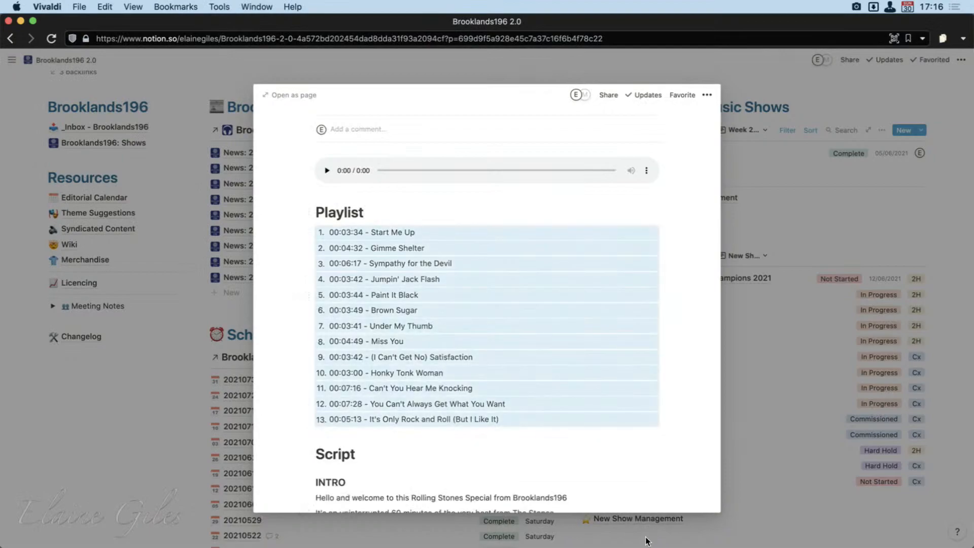
Step: Switch to BBEdit, undo the song list conversion, and run the Process Set List script on the list again
key("super+space")
type("bb")
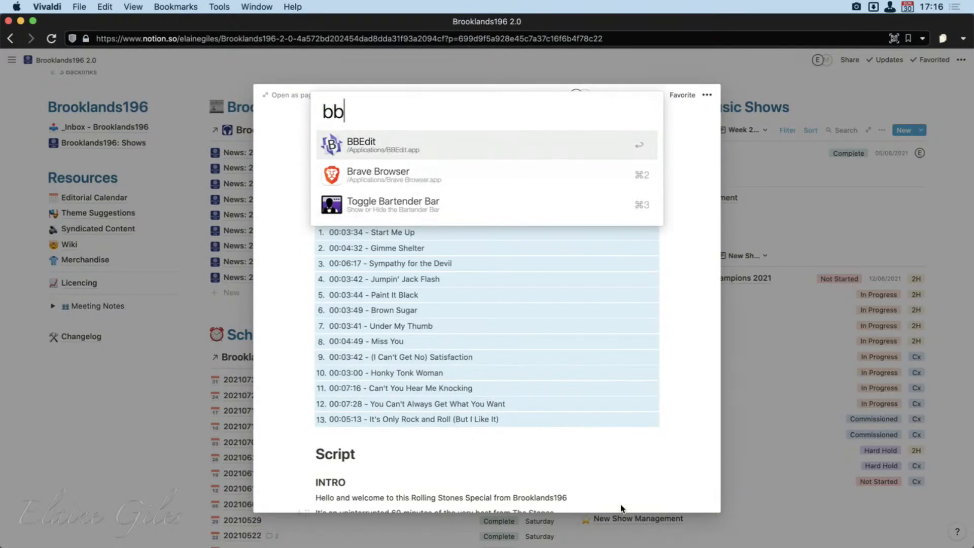
key("Return")
key("super+z")
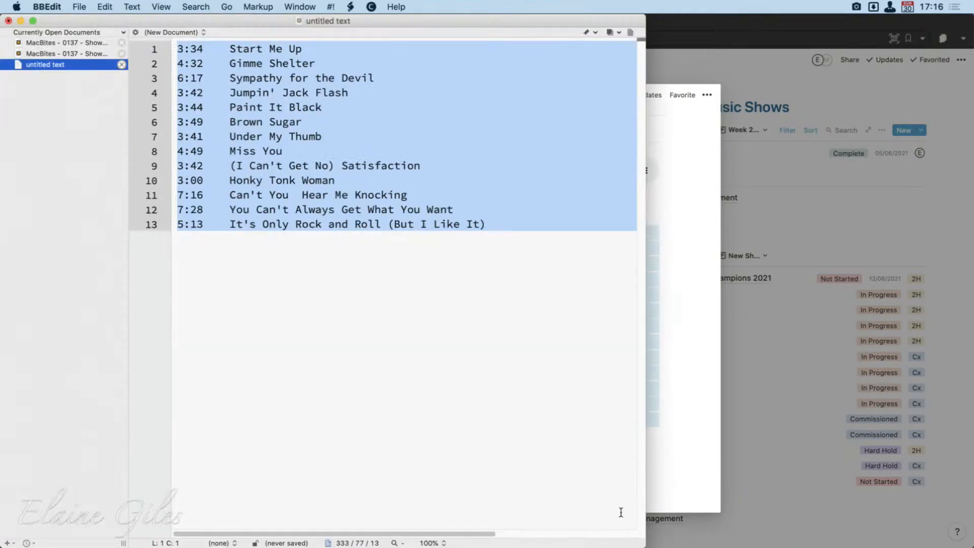
left_click(339, 3)
mouse_move(349, 4)
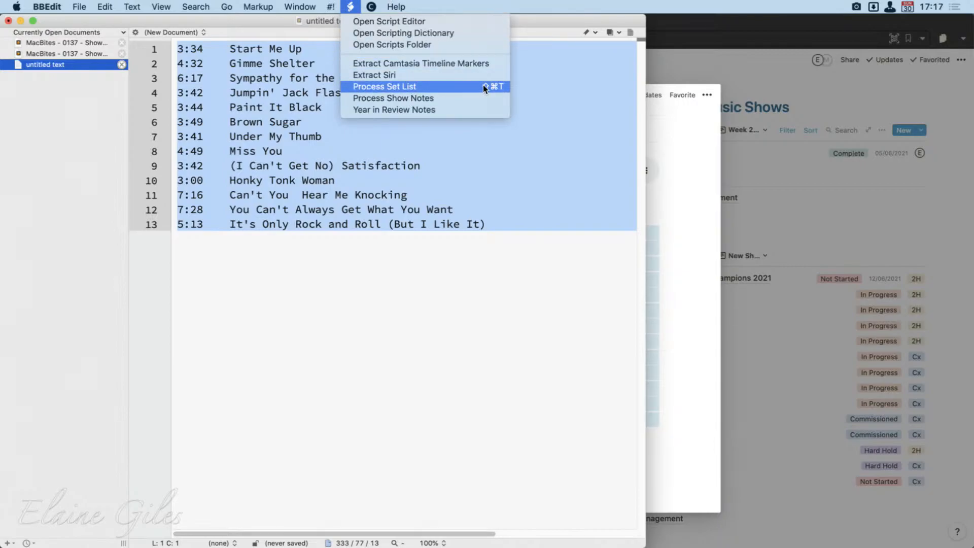
left_click(453, 88)
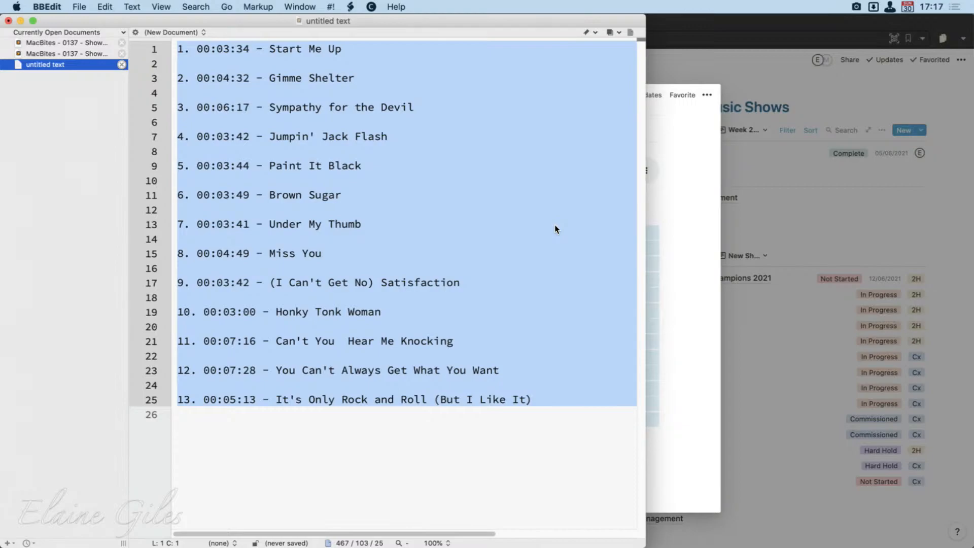
Step: Return to Vivaldi, close The Rolling Stones page, and hide the browser to reveal the Affinity Publisher book
key("super+Tab")
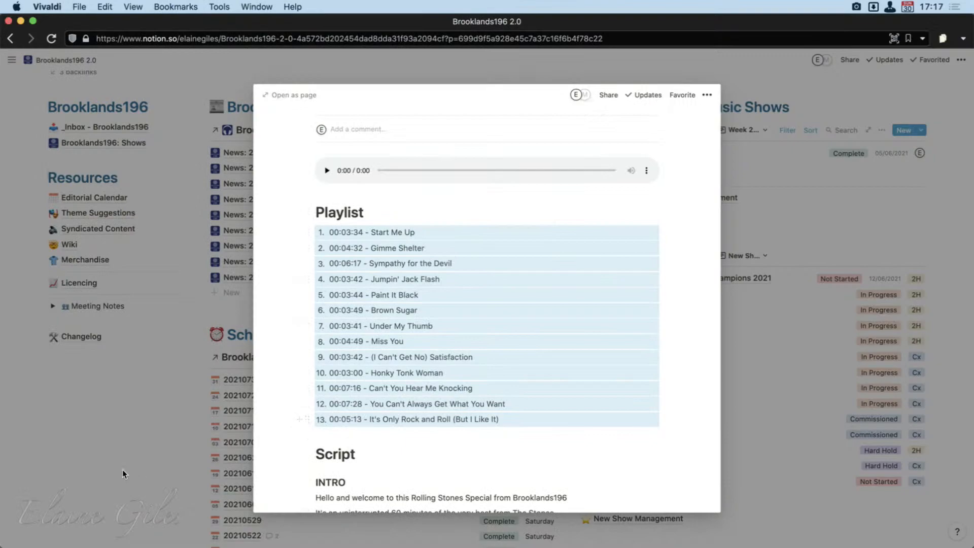
left_click(110, 451)
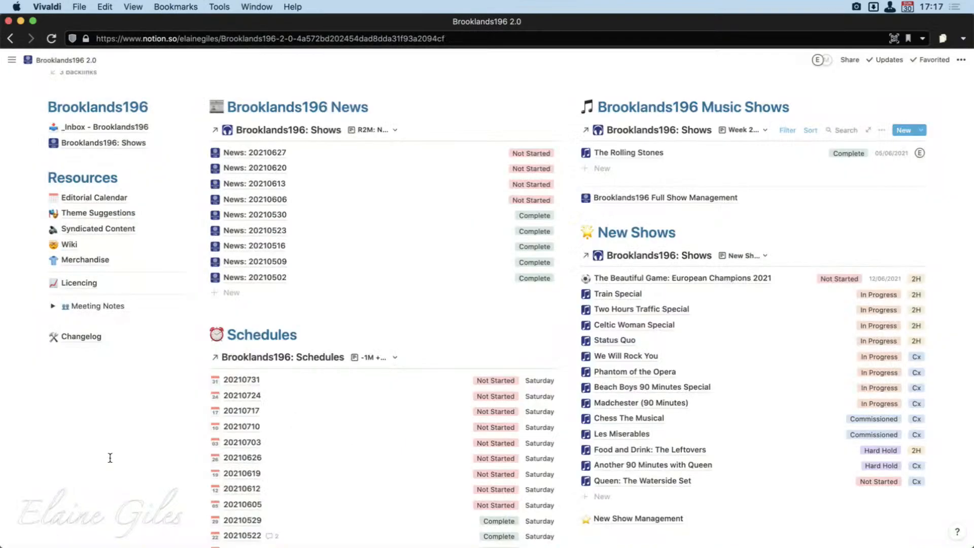
key("ctrl+alt+Down")
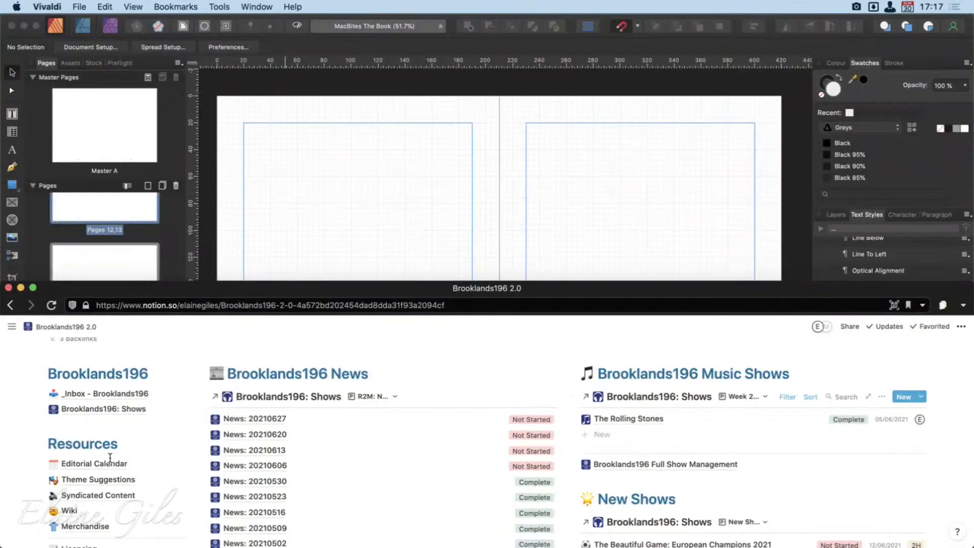
key("super+h")
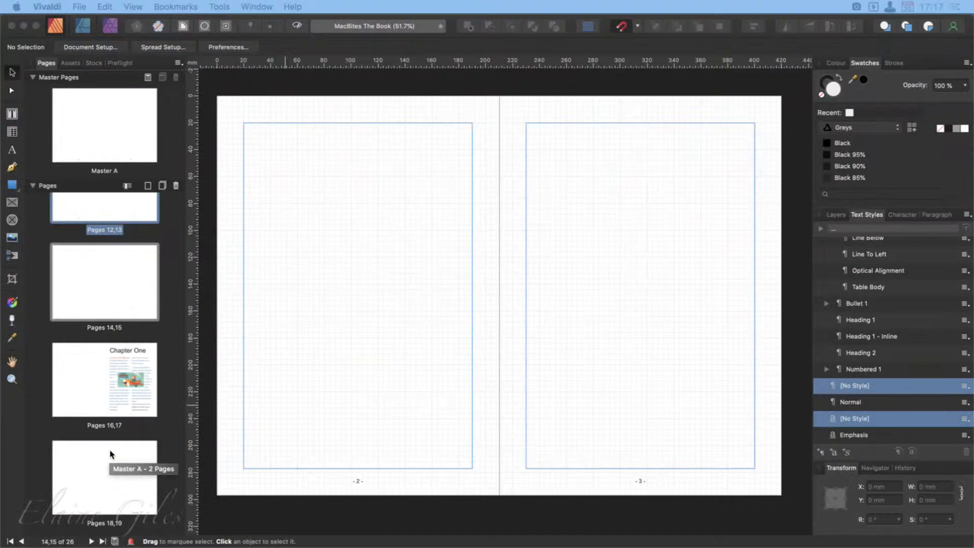
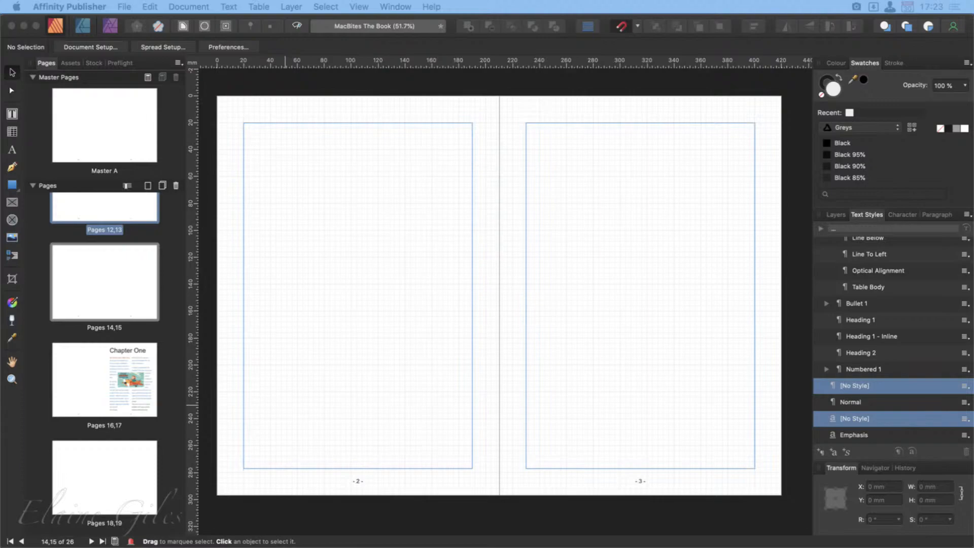
Step: Switch to Finder, open the Build With Me - Assets folder, and close its Quick Look preview
left_click_drag(300, 547, 282, 133)
key("ctrl+alt+Return")
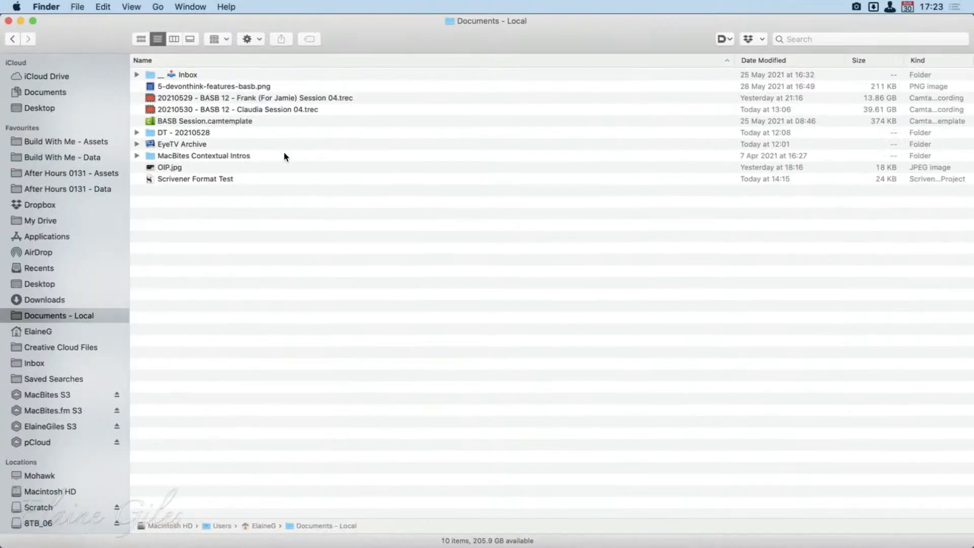
left_click(56, 142)
key("space")
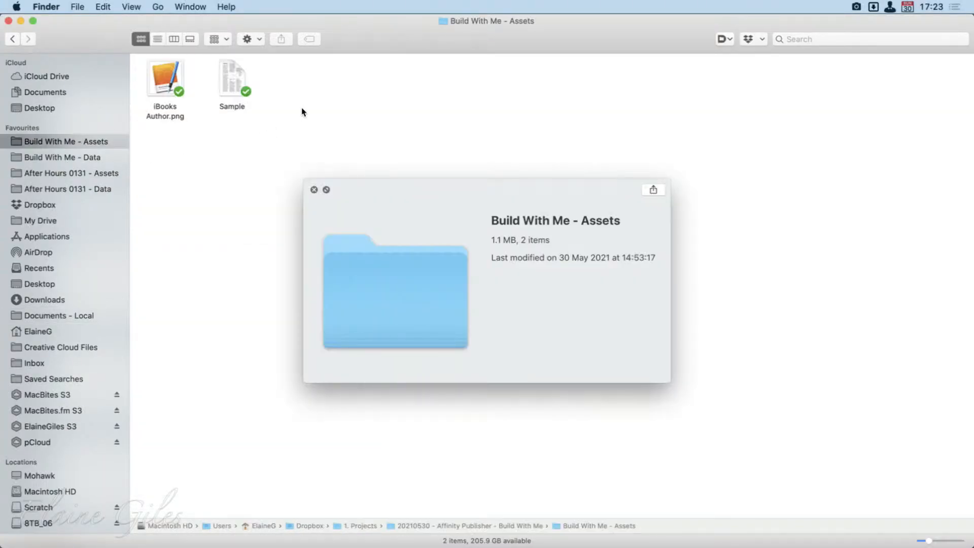
left_click(315, 189)
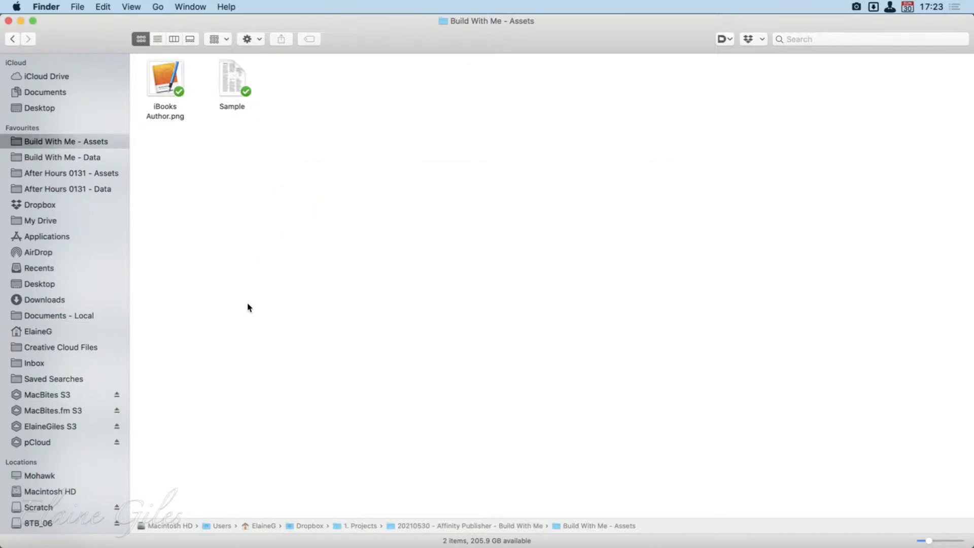
Step: Open the Dropbox folder and examine its numbered folders, Public, and the contents of Apps, collapsing Apps again
left_click(54, 204)
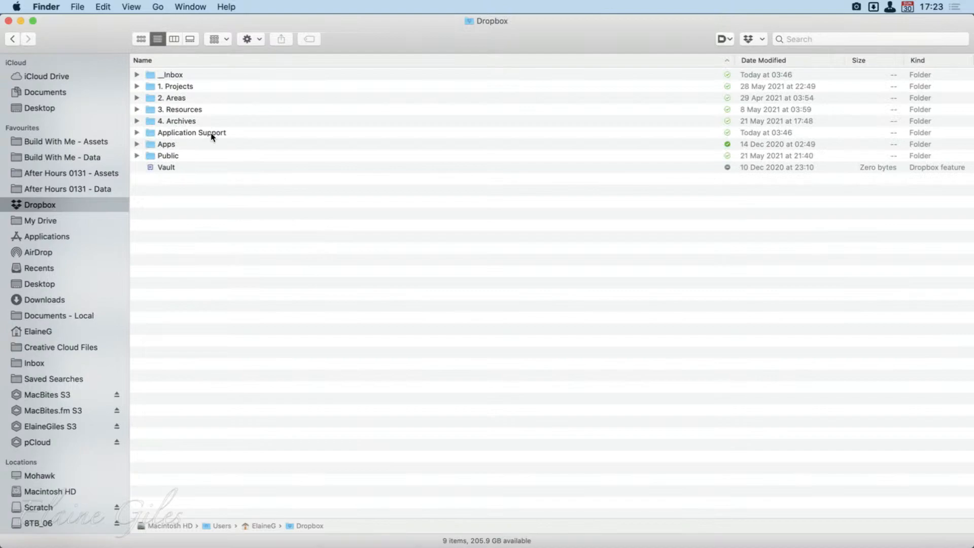
left_click_drag(212, 78, 208, 115)
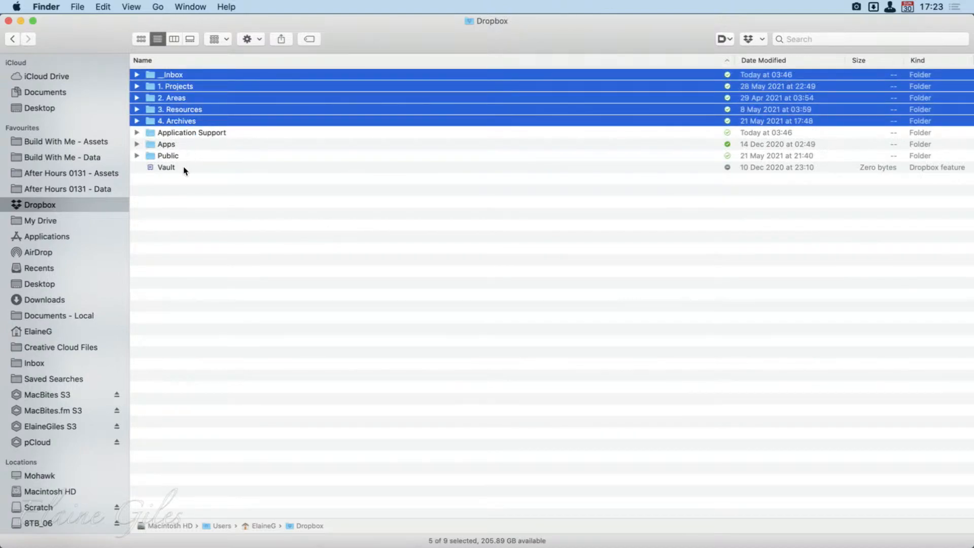
left_click(184, 170)
left_click(187, 156)
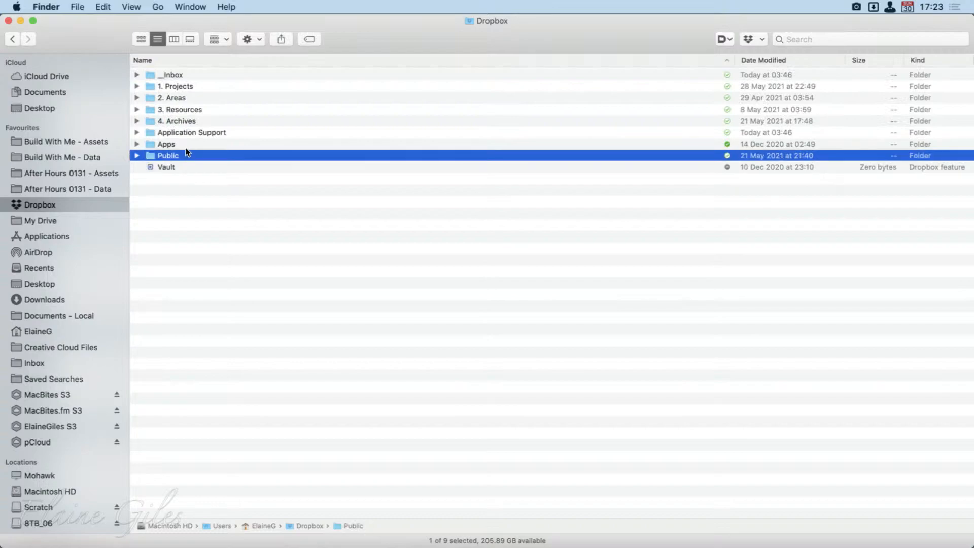
left_click(186, 143)
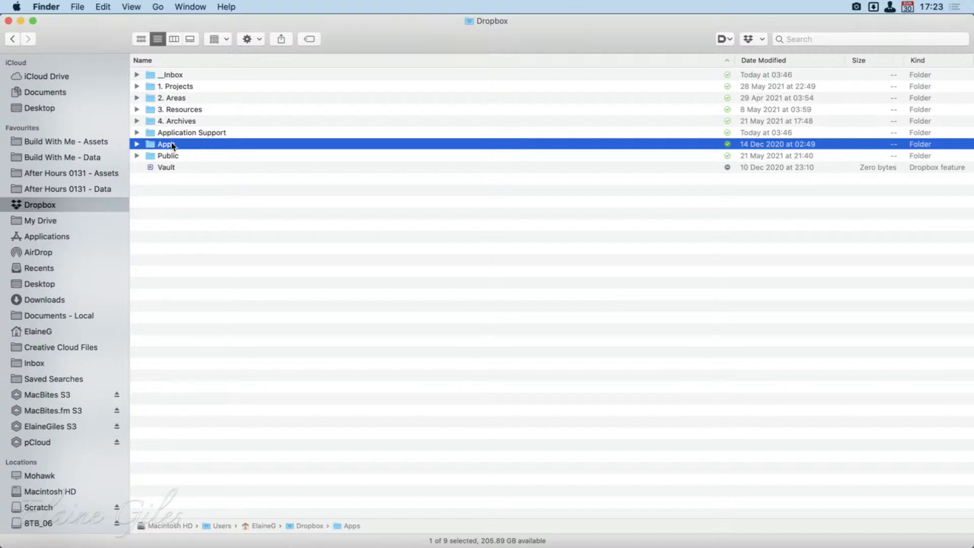
left_click(136, 144)
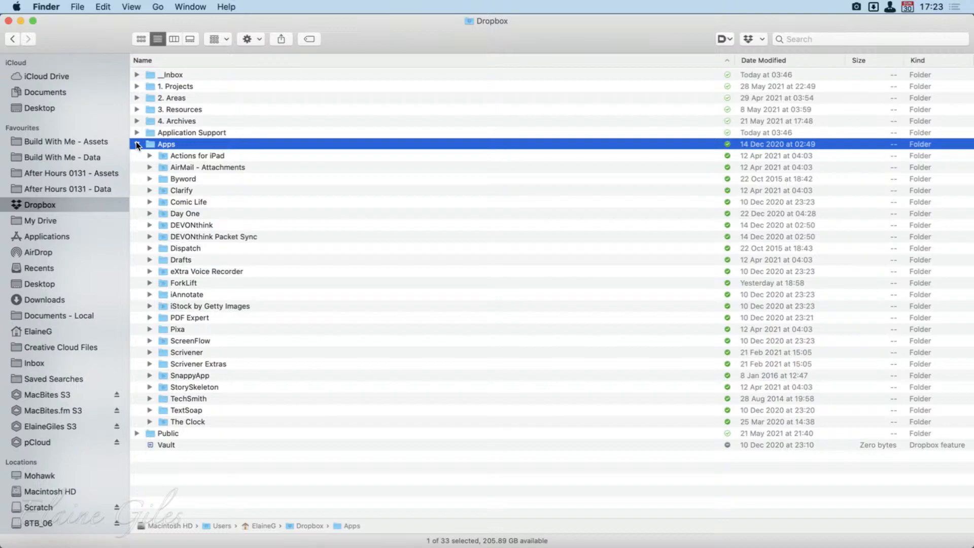
left_click(136, 143)
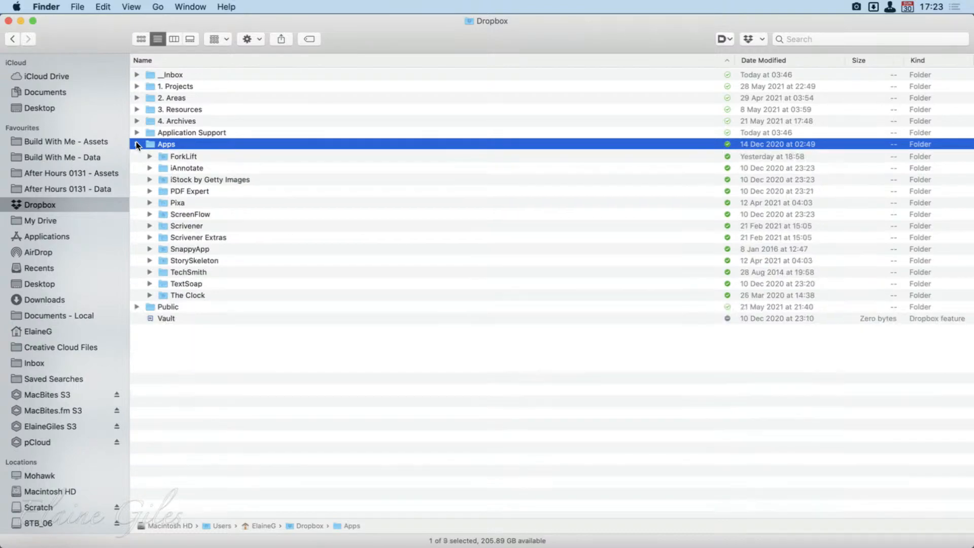
Step: Open the Application Support folder in Dropbox and go into its Colour Palettes subfolder
left_click(183, 135)
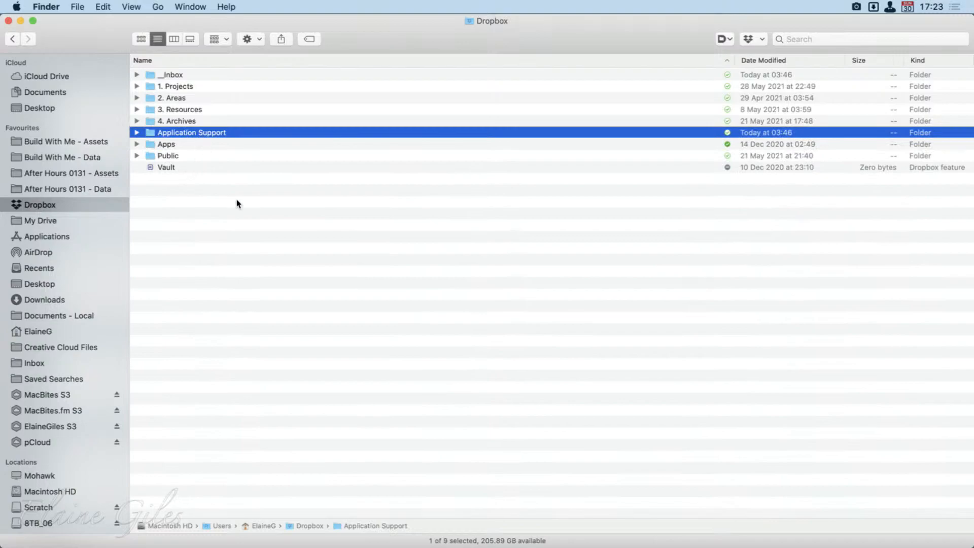
key("super+Down")
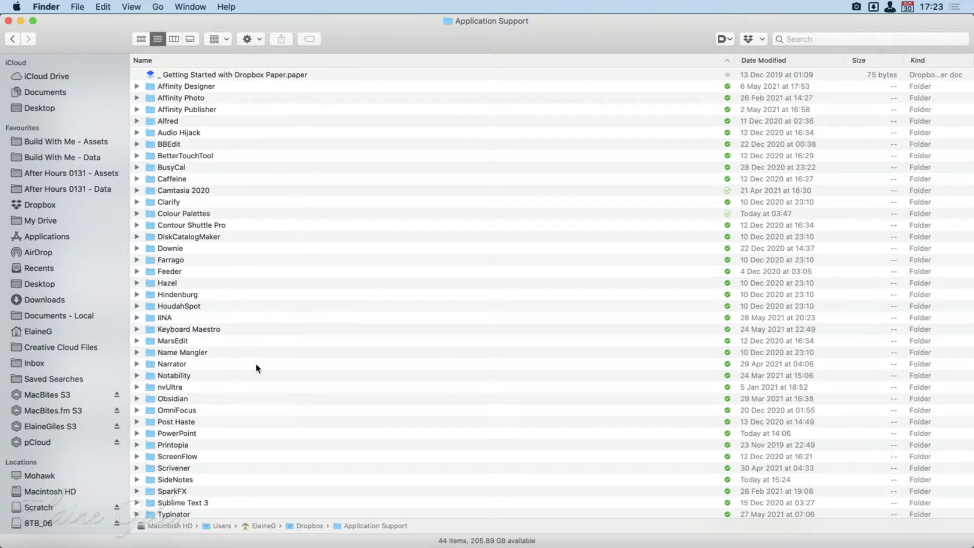
scroll(240, 336, "down", 2)
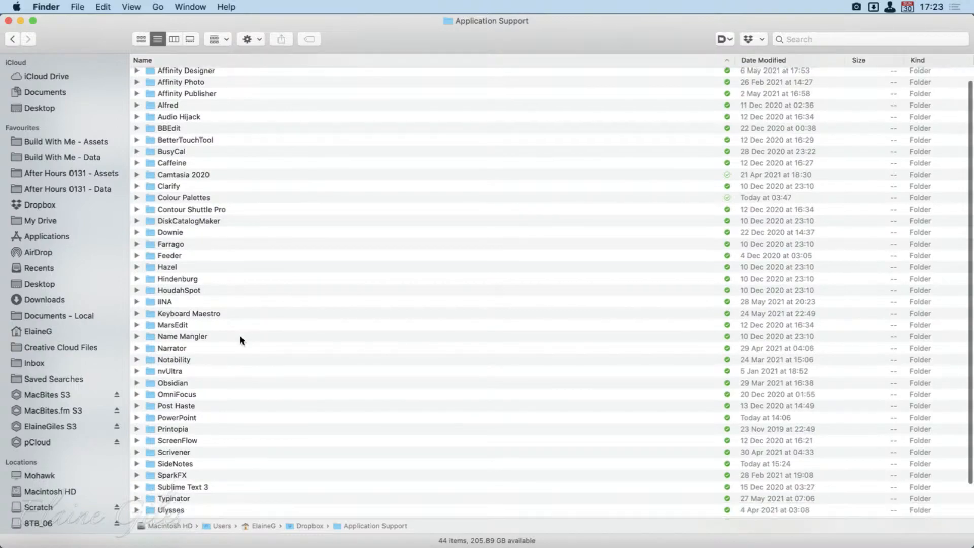
left_click(193, 199)
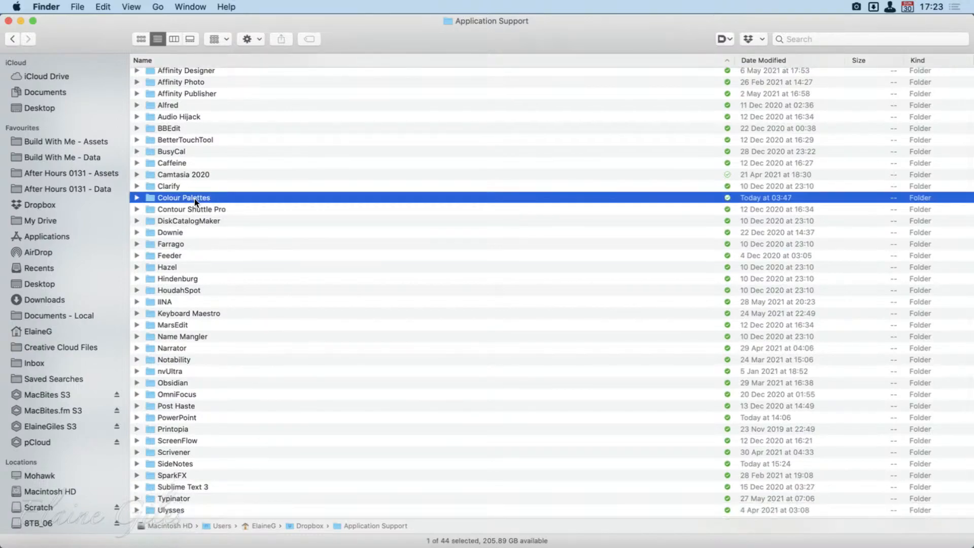
double_click(194, 199)
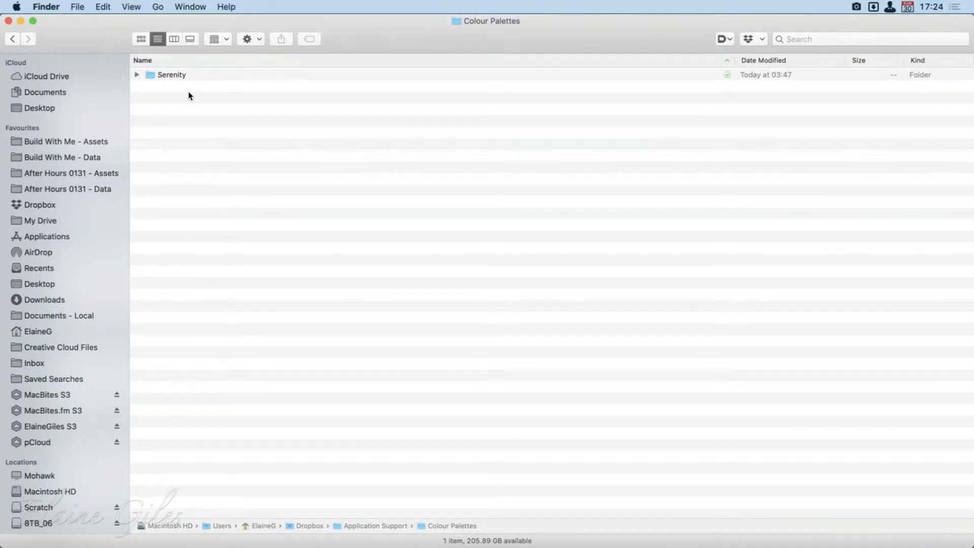
Step: Examine the palette files, NSColorPanelSwatches.plist and the zip archive in the Serenity folder, and return to Colour Palettes
double_click(182, 75)
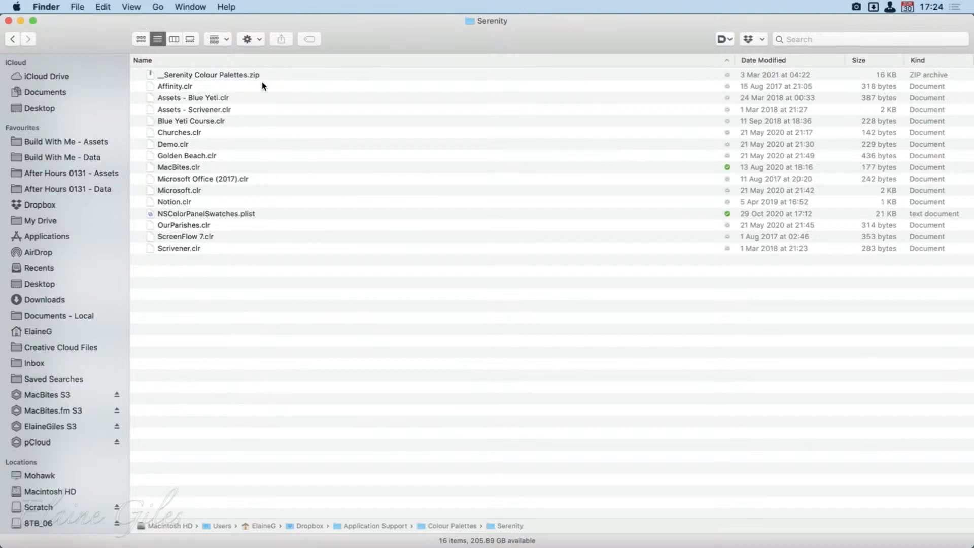
left_click_drag(262, 82, 261, 310)
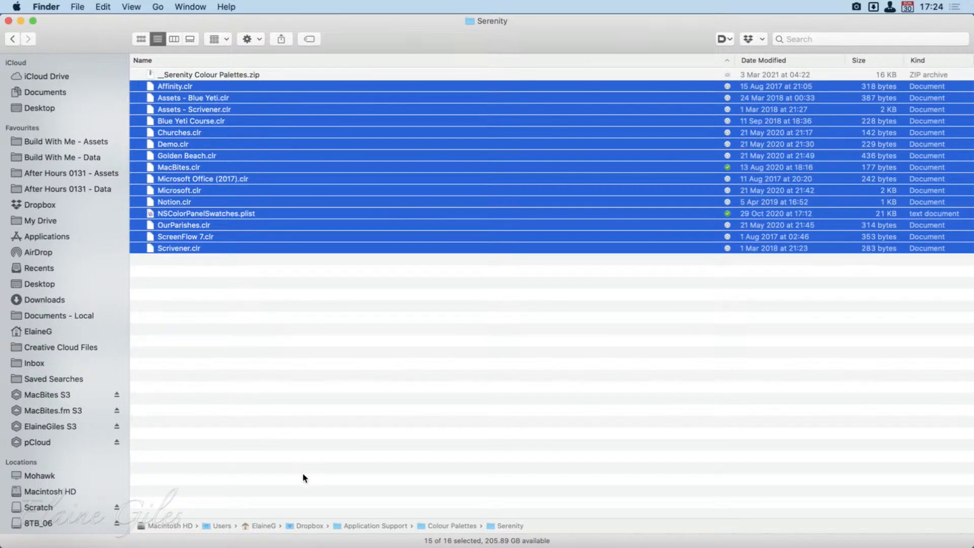
left_click(267, 213)
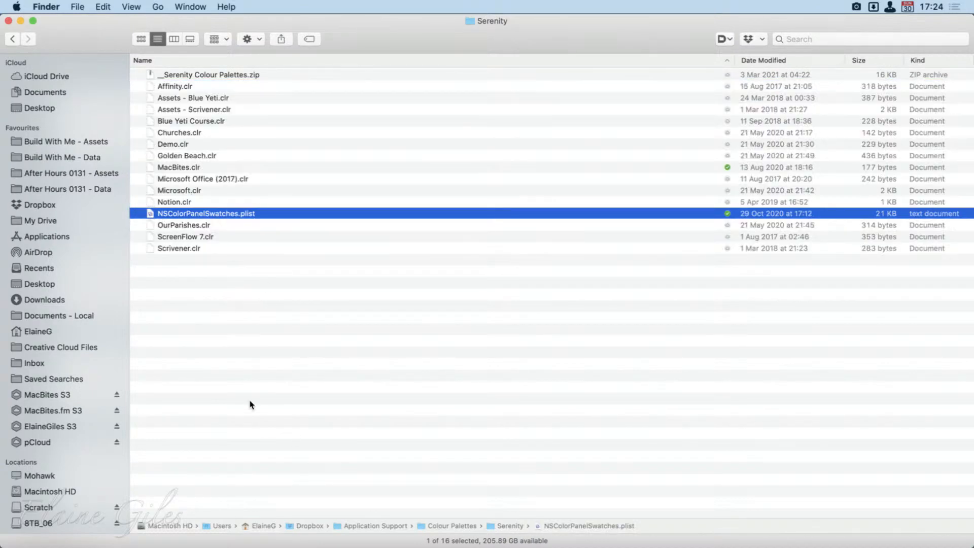
left_click(273, 75)
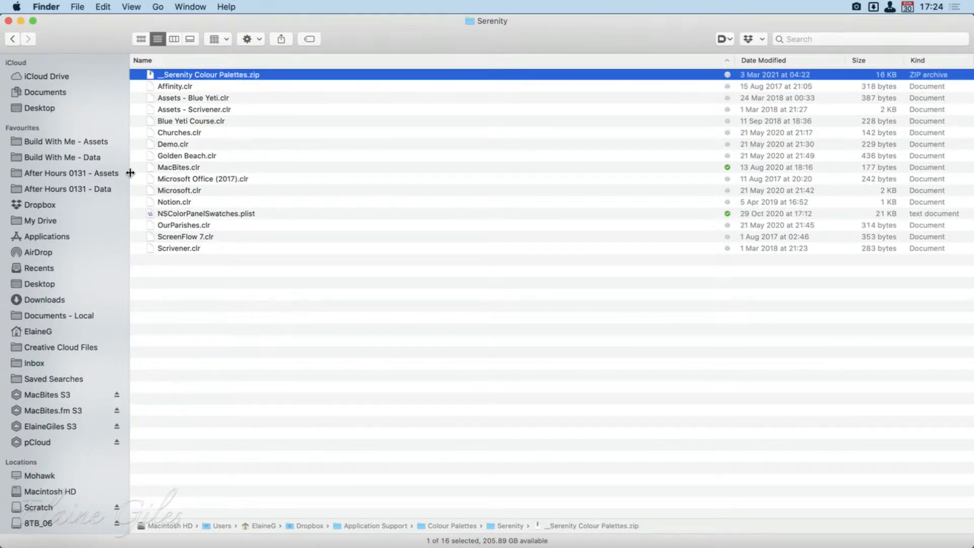
left_click(17, 37)
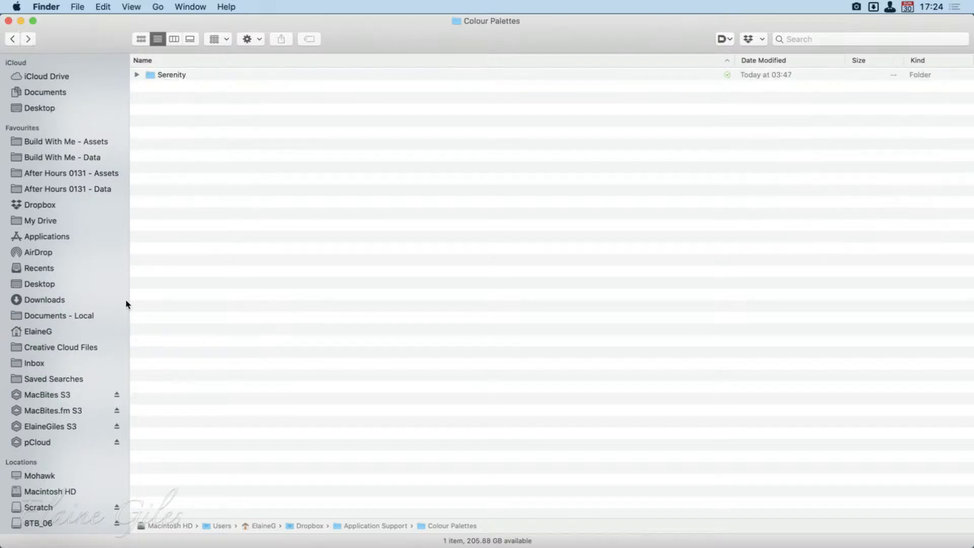
Step: Create a new folder named Mohawk inside Colour Palettes
right_click(263, 209)
left_click(300, 213)
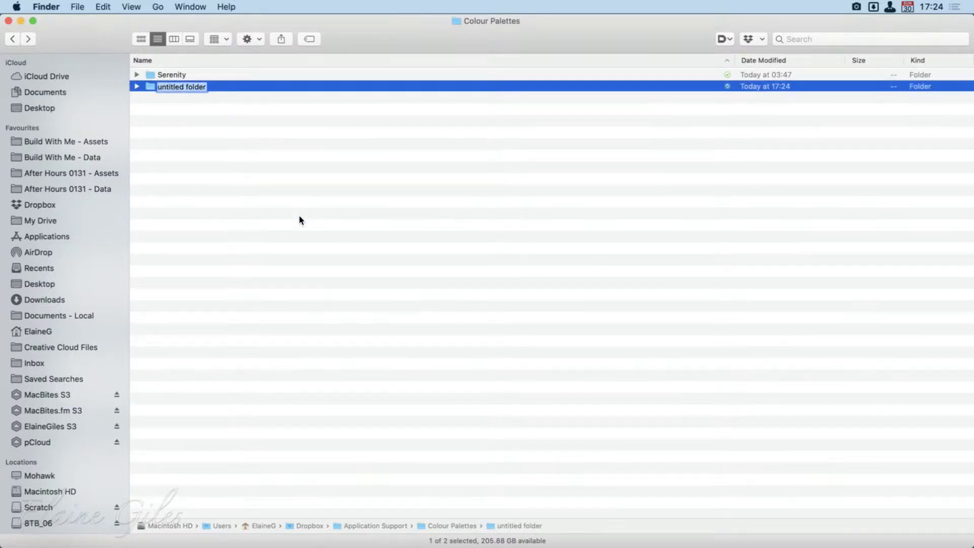
type("Mohawk")
key("Return")
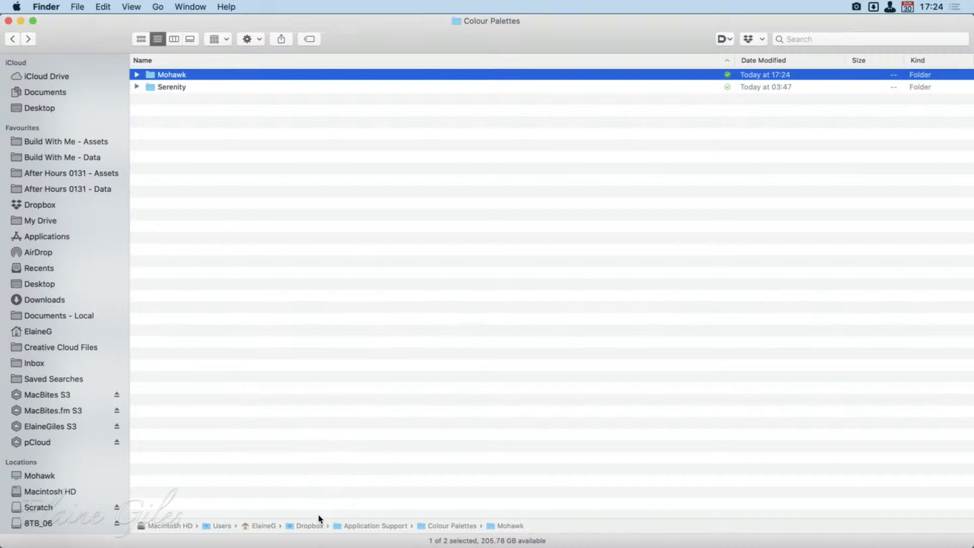
Step: Go back to Application Support, look through its application folders, and open the BBEdit folder
double_click(364, 522)
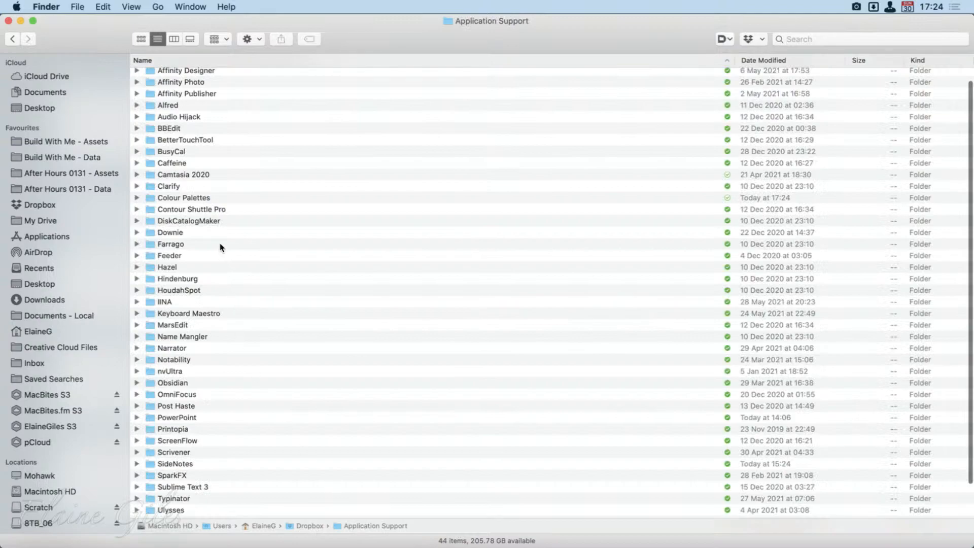
scroll(228, 361, "down", 2)
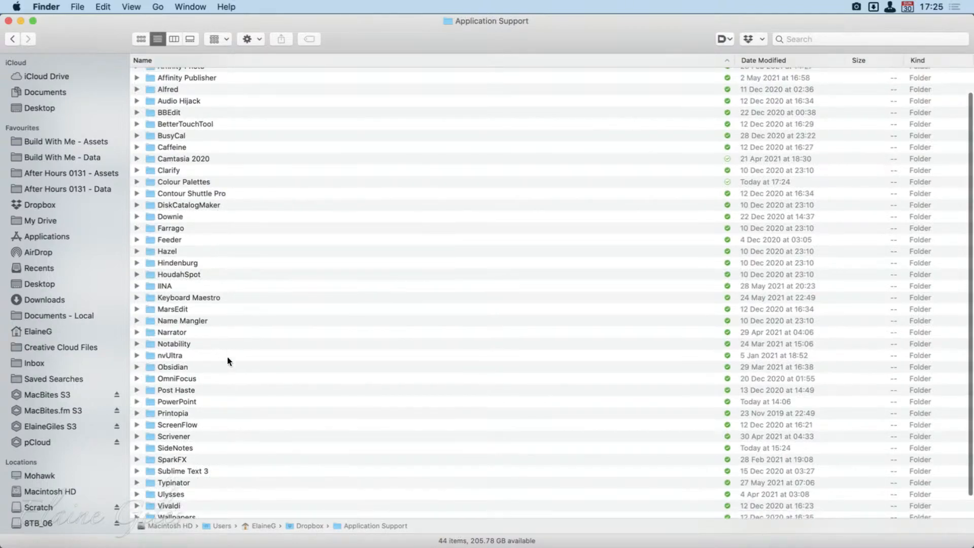
scroll(228, 360, "down", 3)
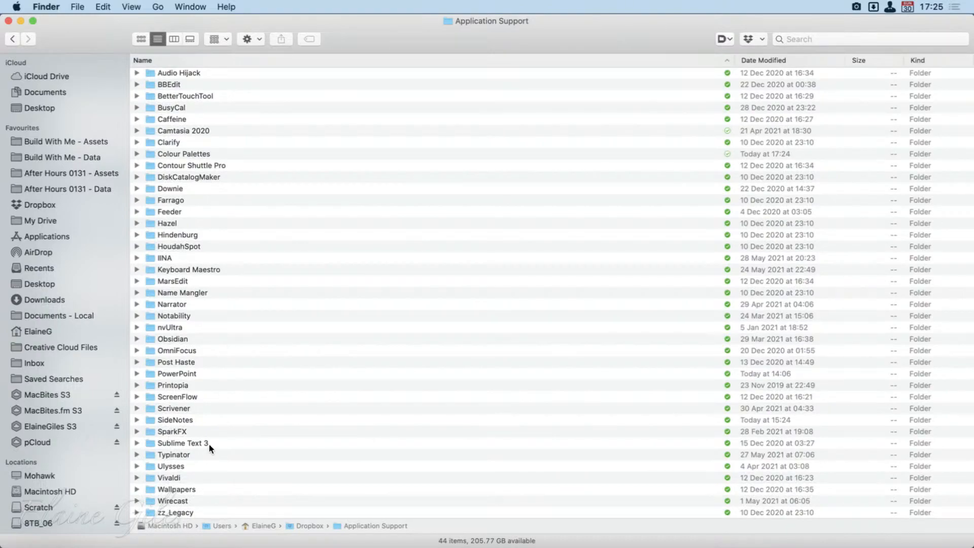
scroll(209, 442, "up", 5)
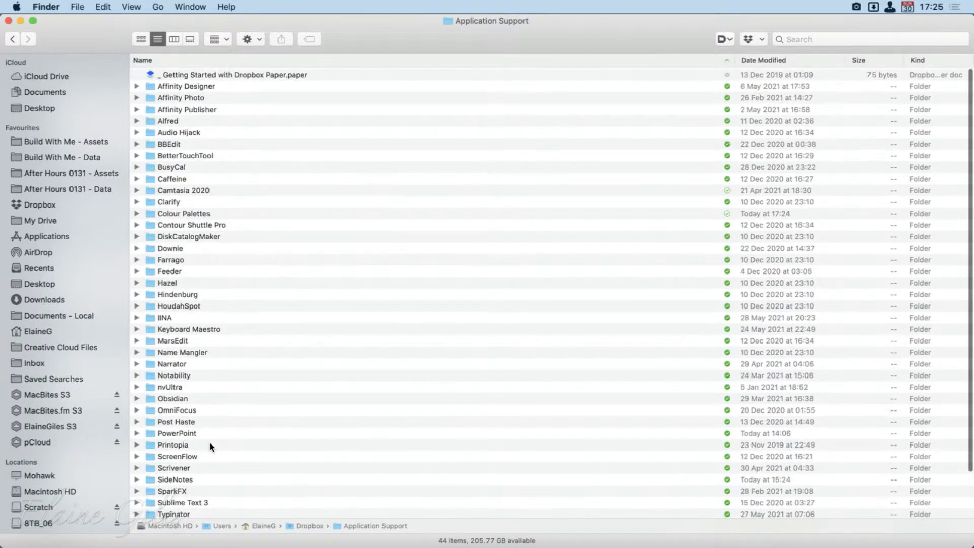
left_click(179, 140)
double_click(179, 142)
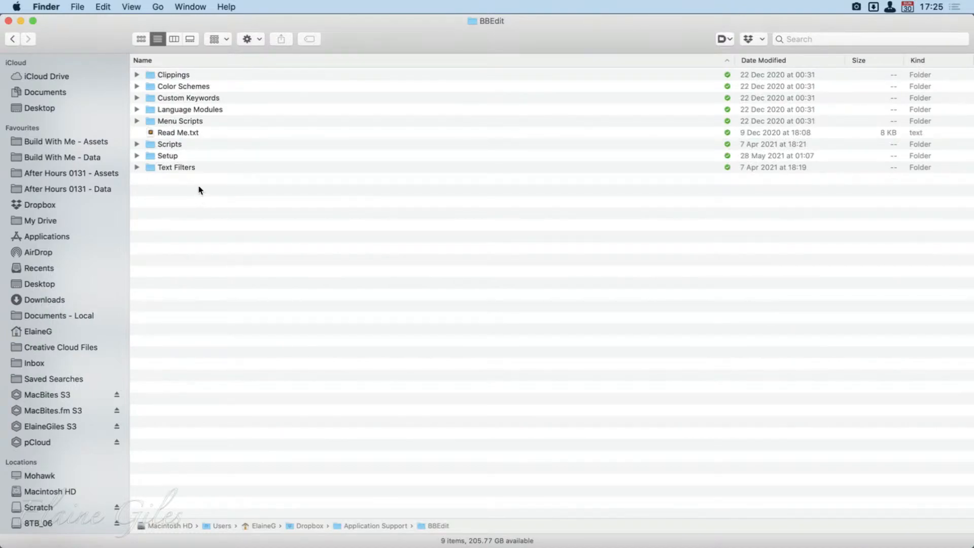
Step: Open BBEdit's Text Filters folder, look over the Process Set List and Show Notes text factories, and close the Finder window
double_click(196, 168)
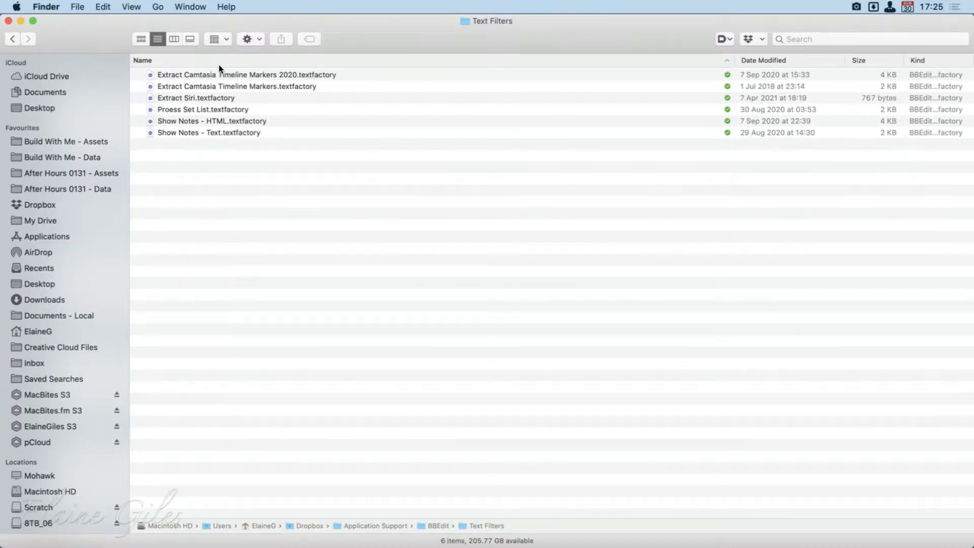
left_click(203, 110)
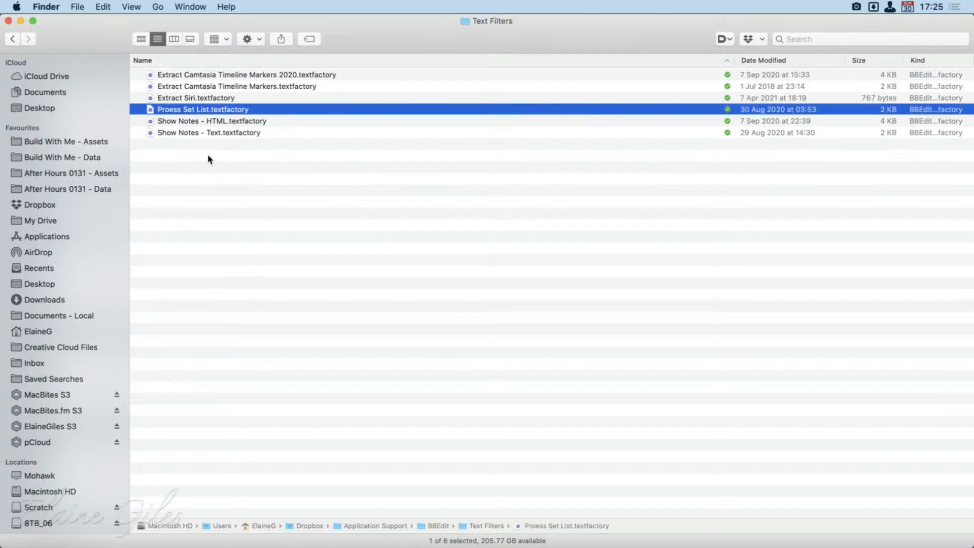
left_click(186, 123)
left_click(185, 133)
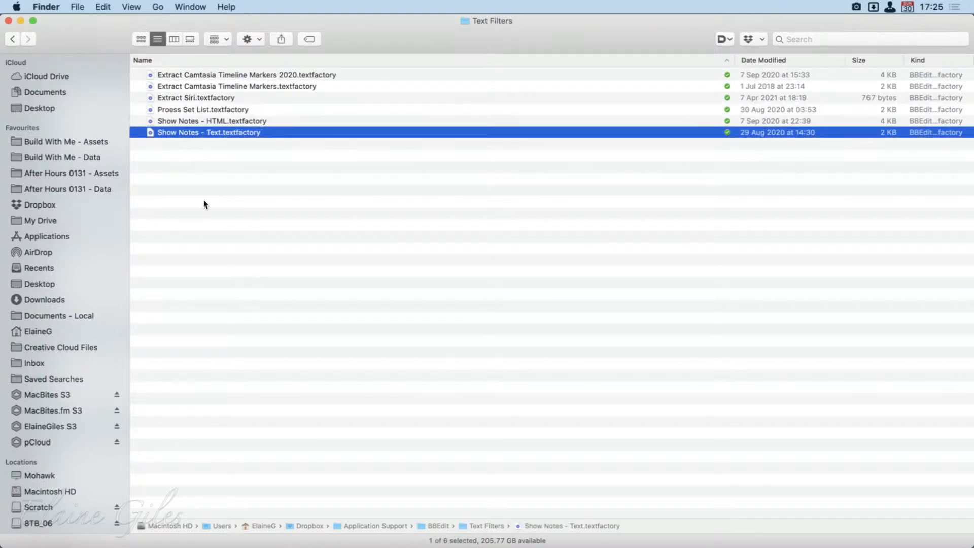
left_click(295, 226)
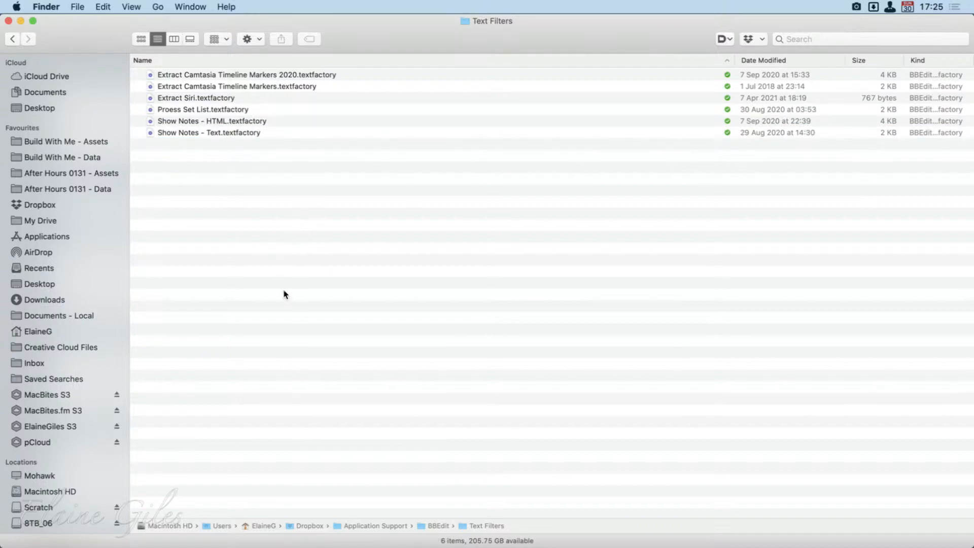
left_click(9, 21)
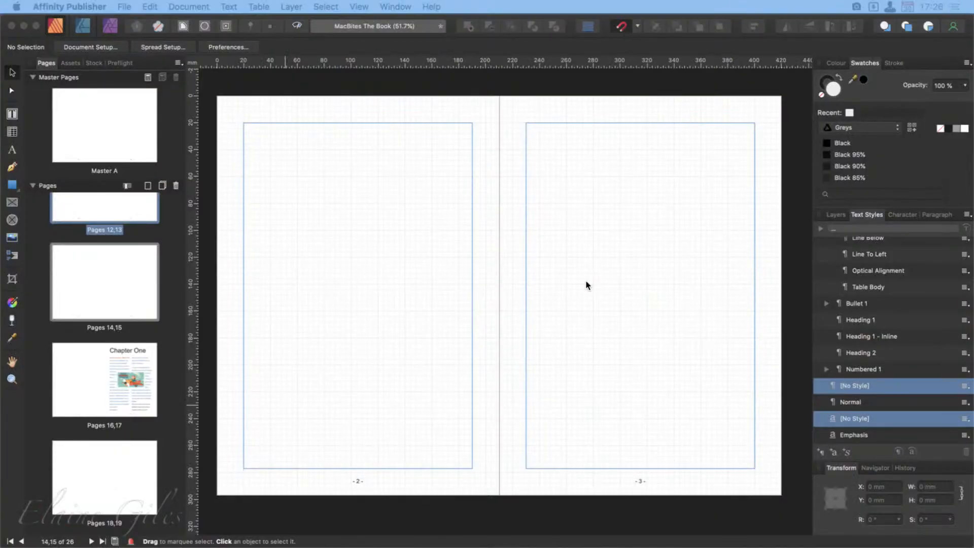
Step: Switch to Vivaldi and load the sublimetext.com home page in a new browser window
key("super+space")
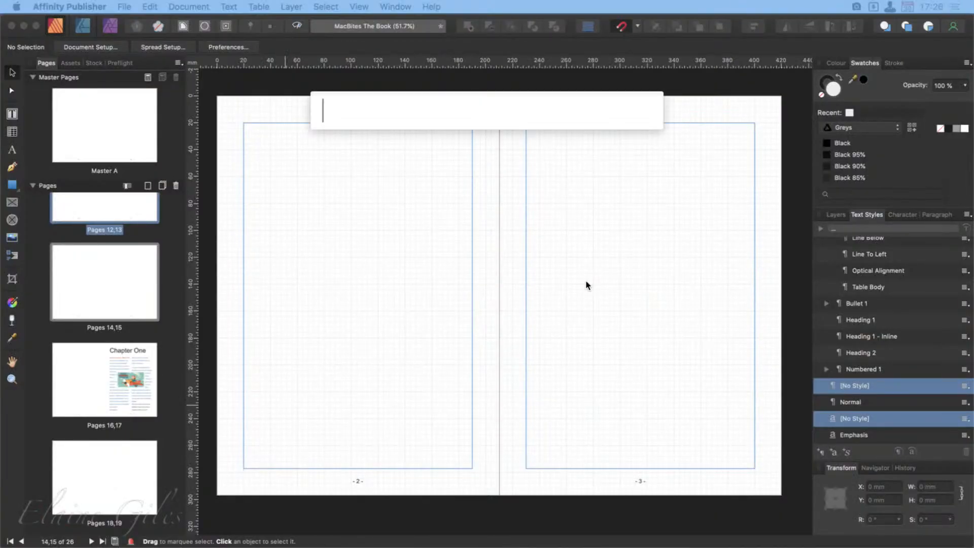
type("viv")
key("Return")
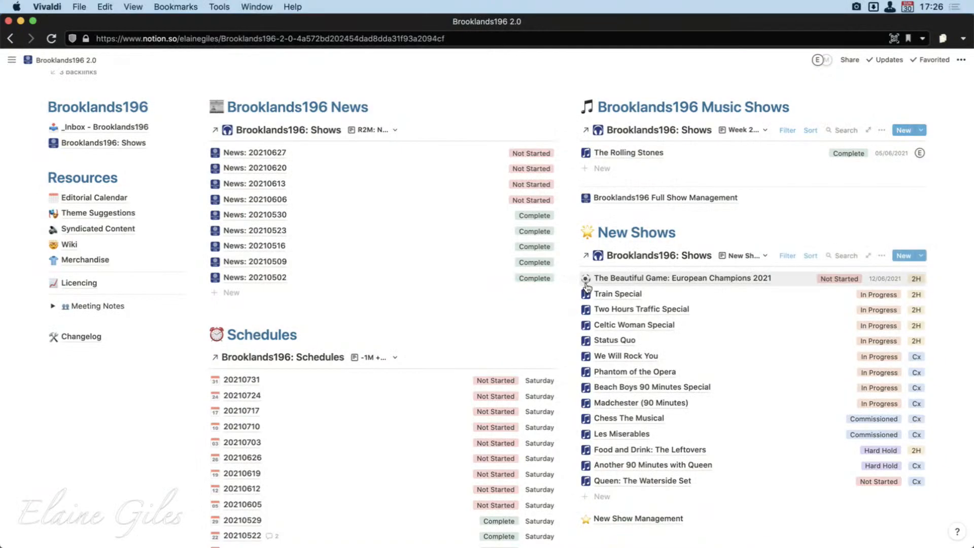
key("super+n")
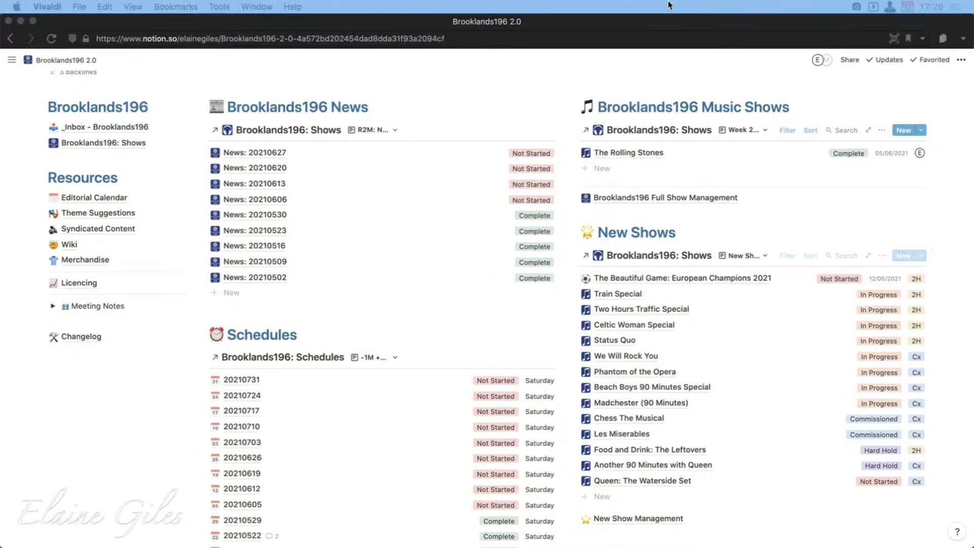
left_click(595, 31)
key("super+t")
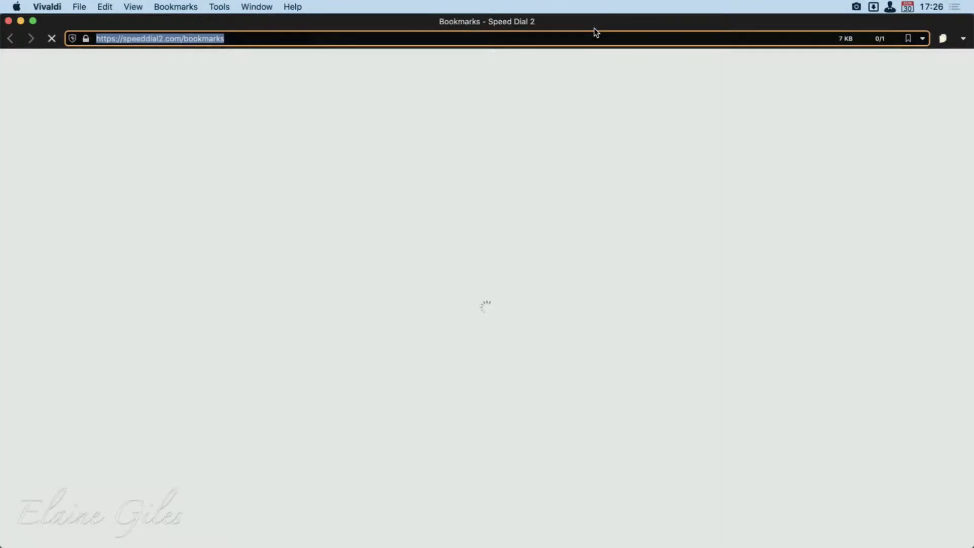
type("sub")
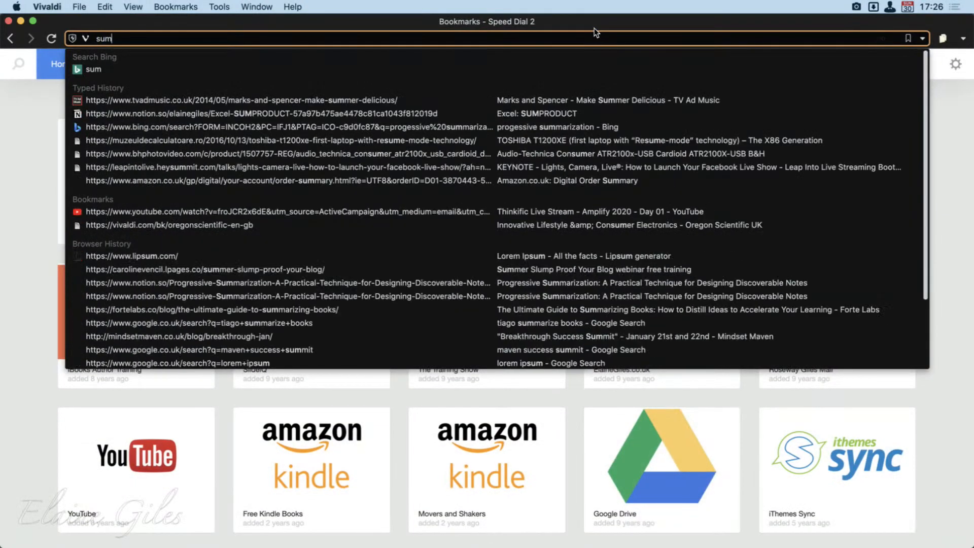
type("limetext.com/")
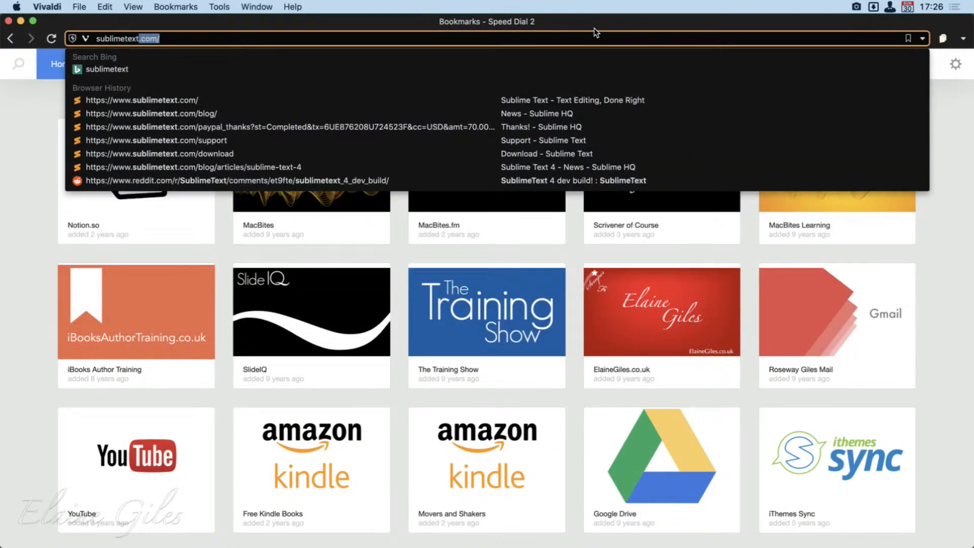
key("Return")
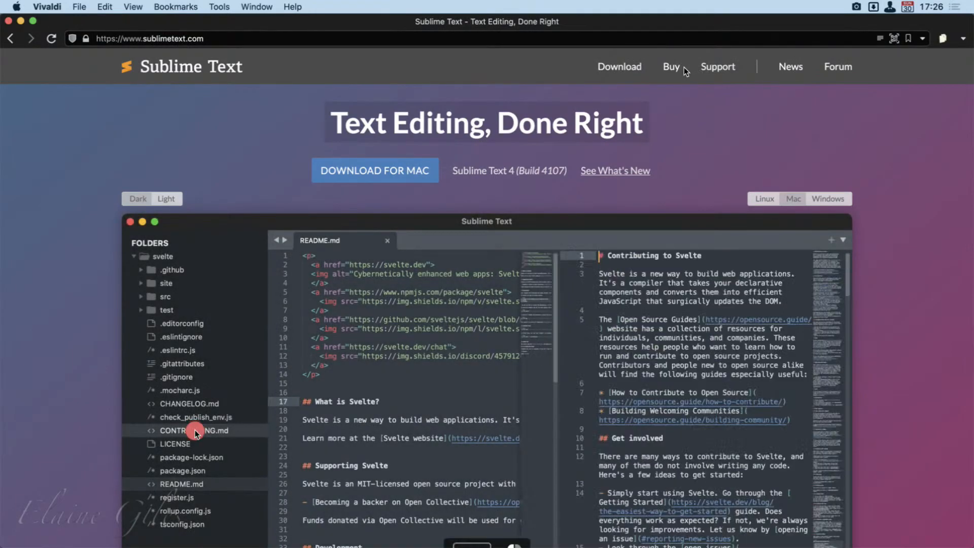
Step: Open the Buy page for Sublime Text and examine its offer, licence terms and bundle options
left_click(675, 67)
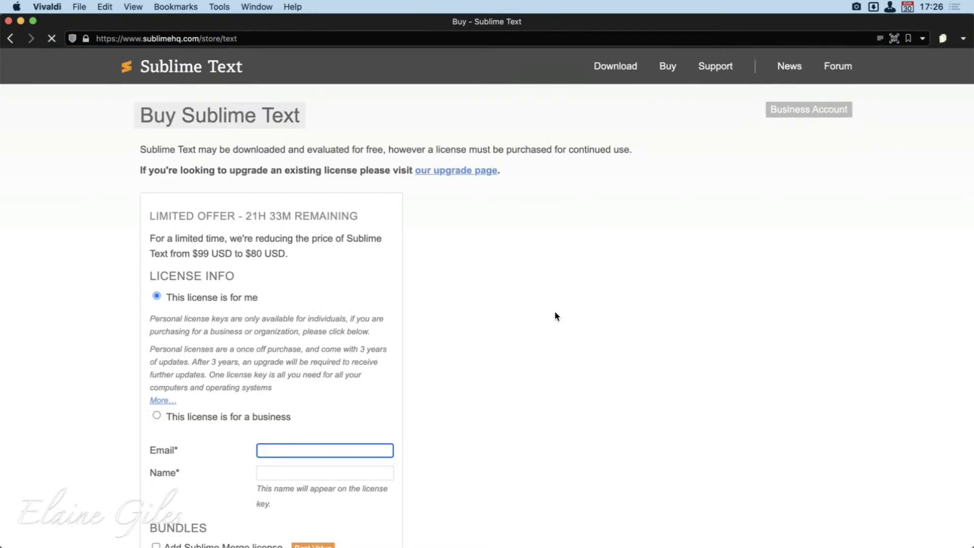
scroll(471, 311, "down", 2)
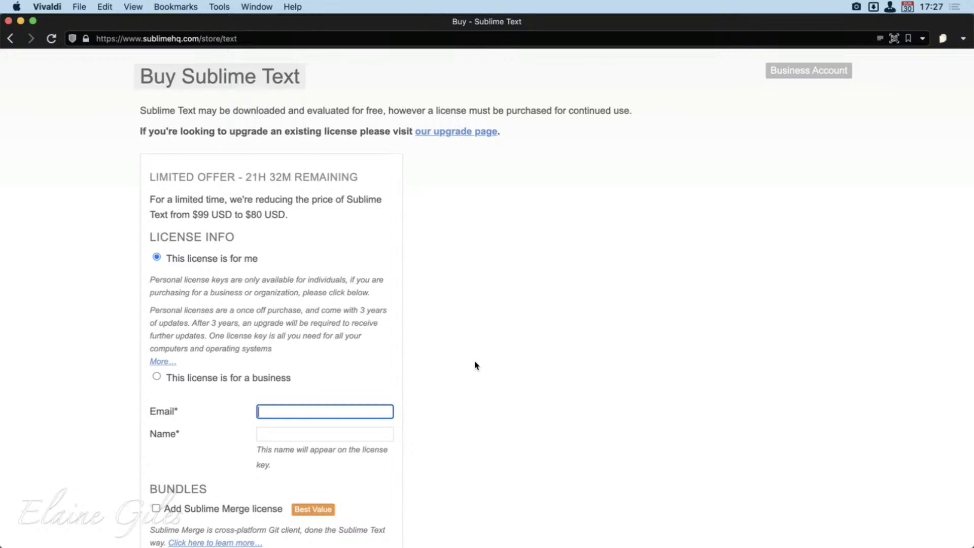
scroll(473, 360, "down", 3)
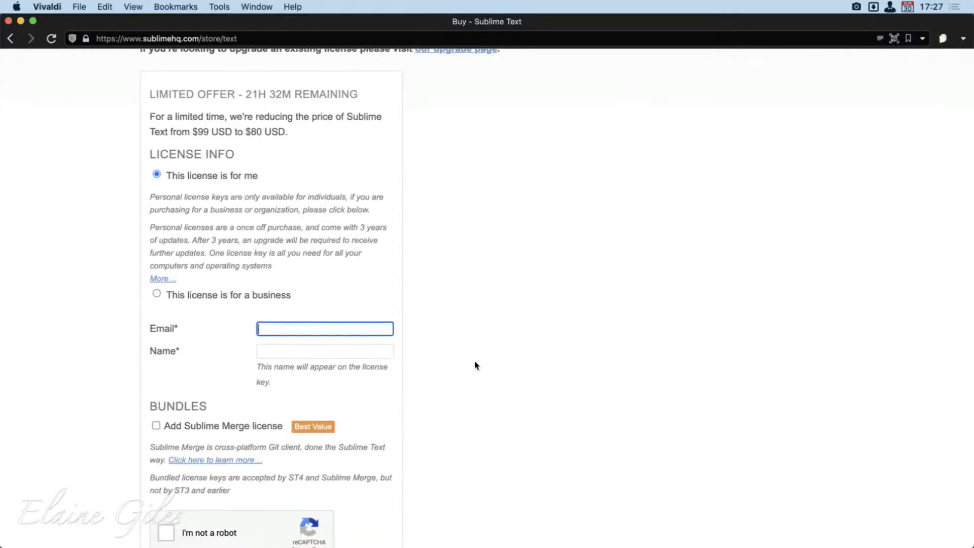
scroll(475, 365, "up", 2)
scroll(475, 364, "up", 3)
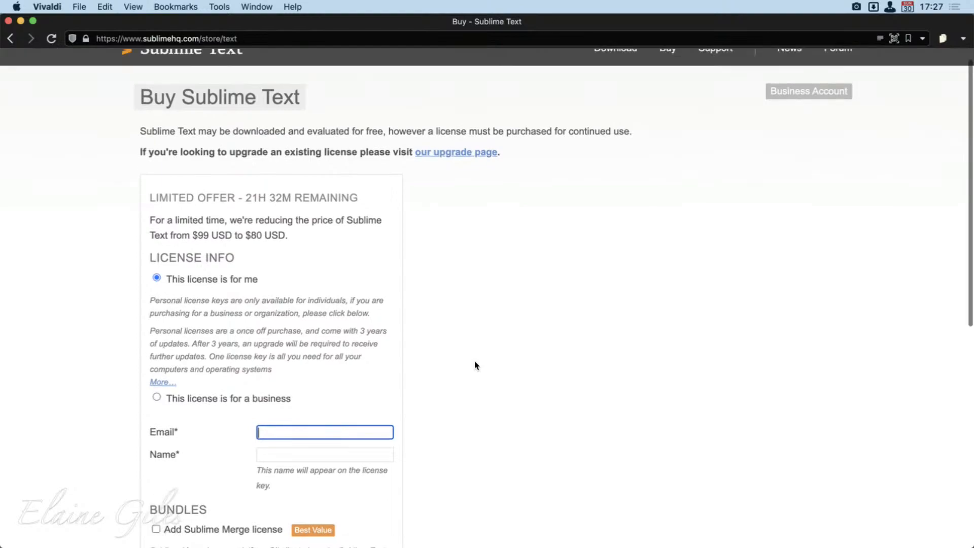